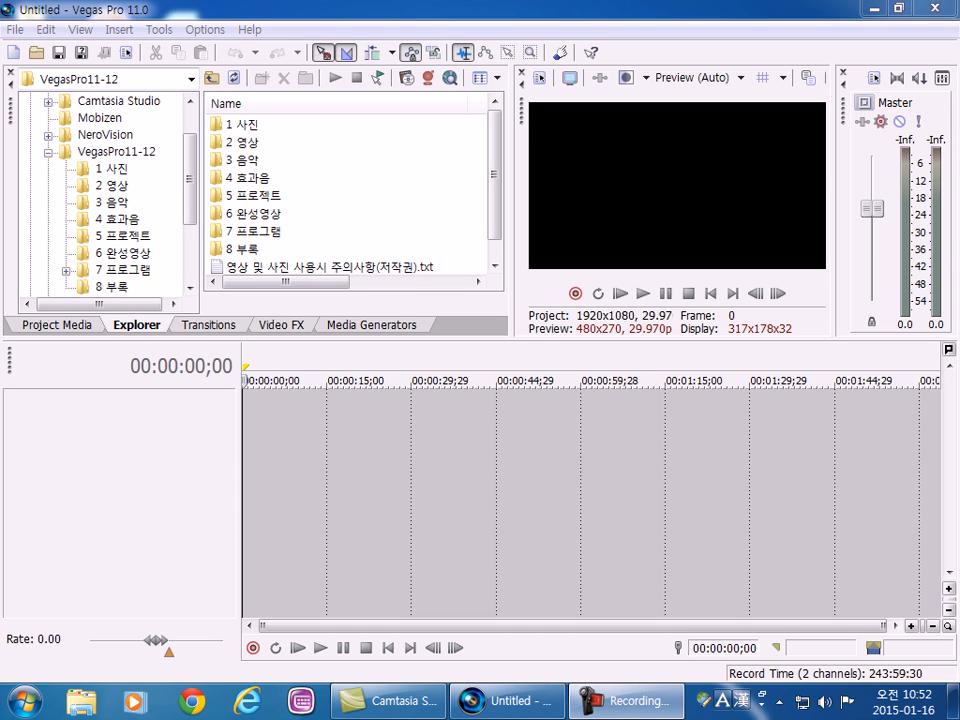
left_click(15, 30)
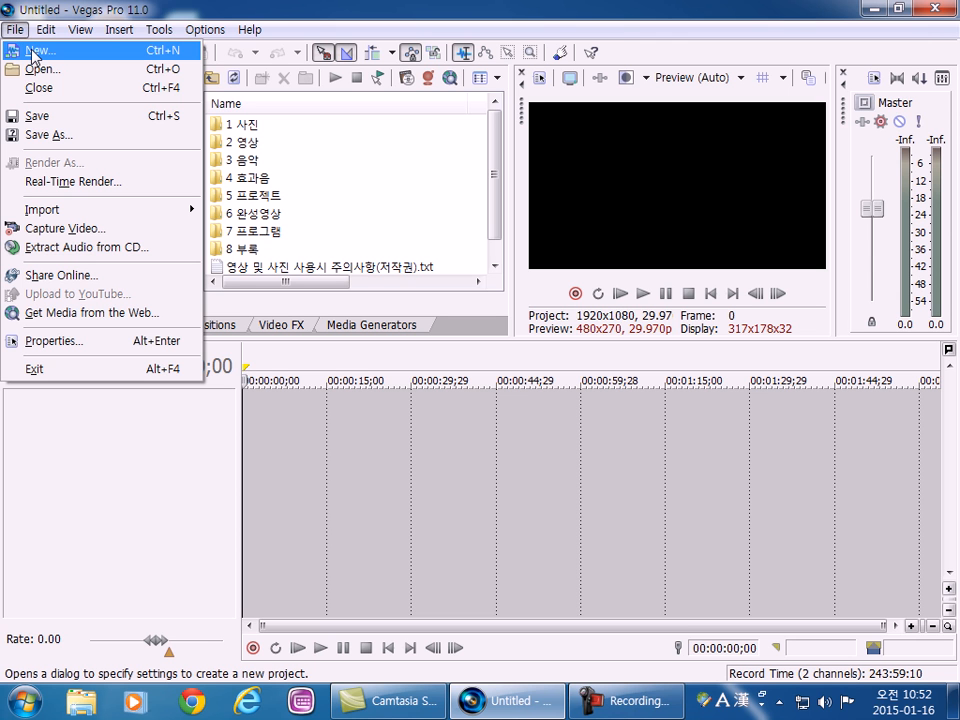
left_click(31, 54)
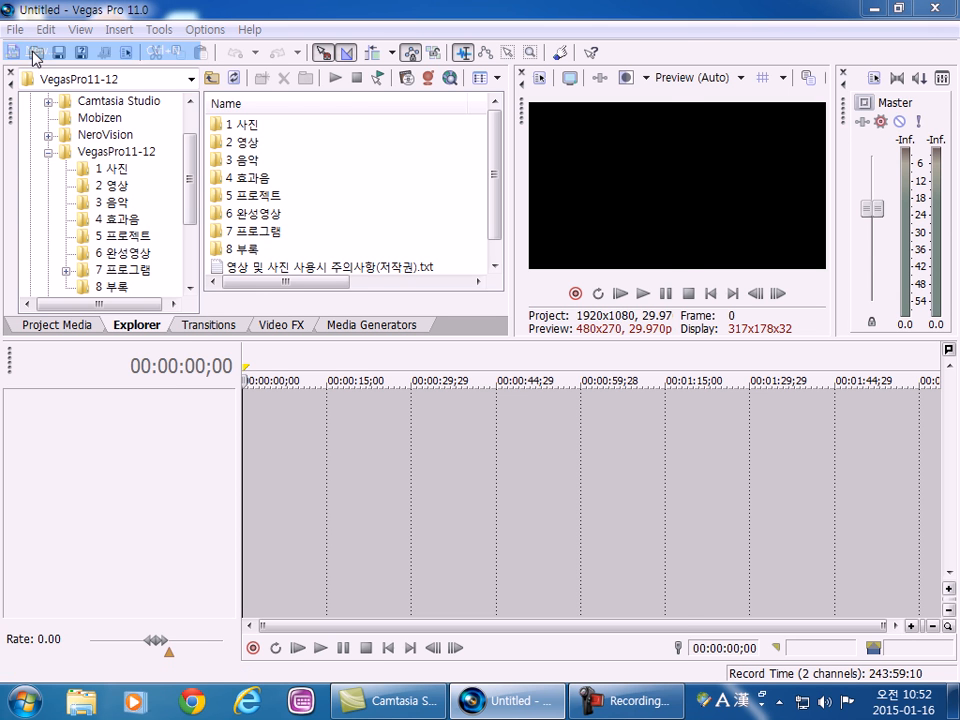
left_click_drag(316, 42, 216, 64)
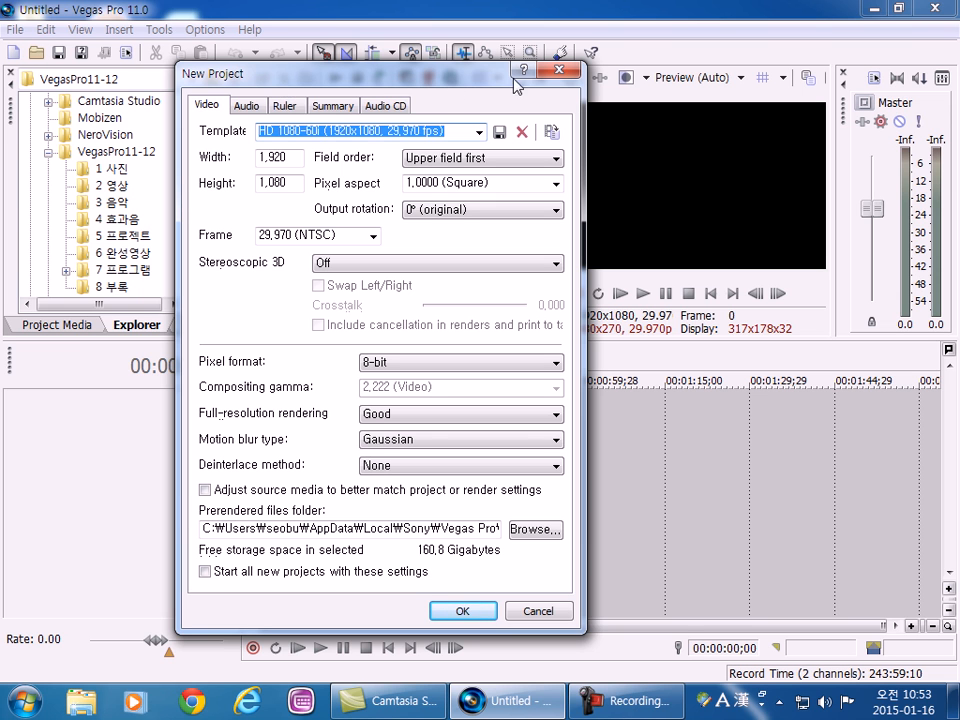
left_click(560, 69)
left_click(15, 33)
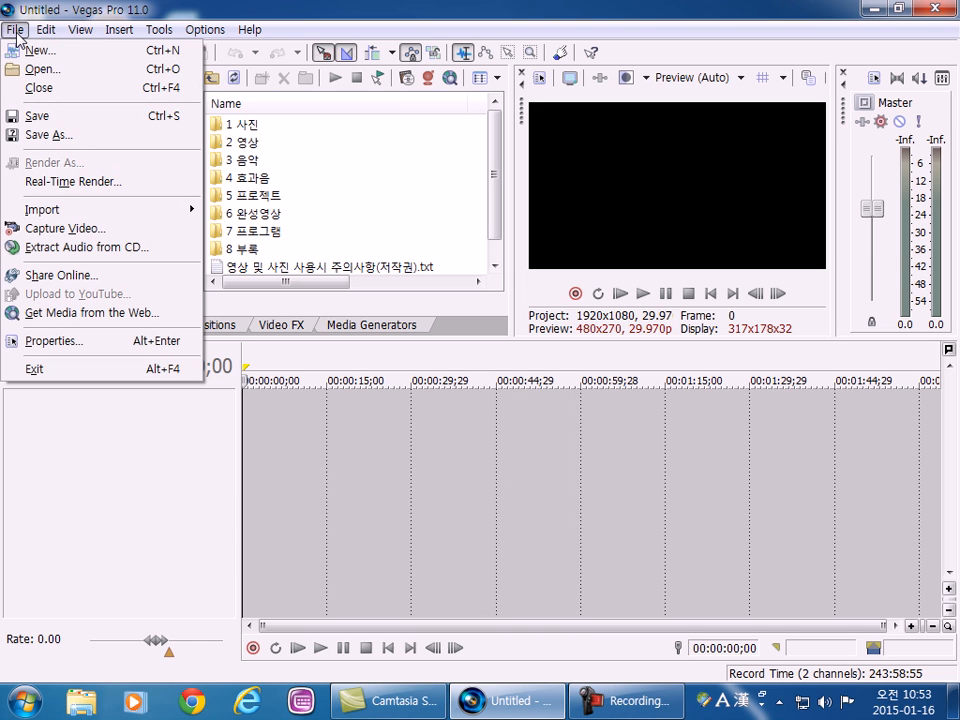
mouse_move(55, 31)
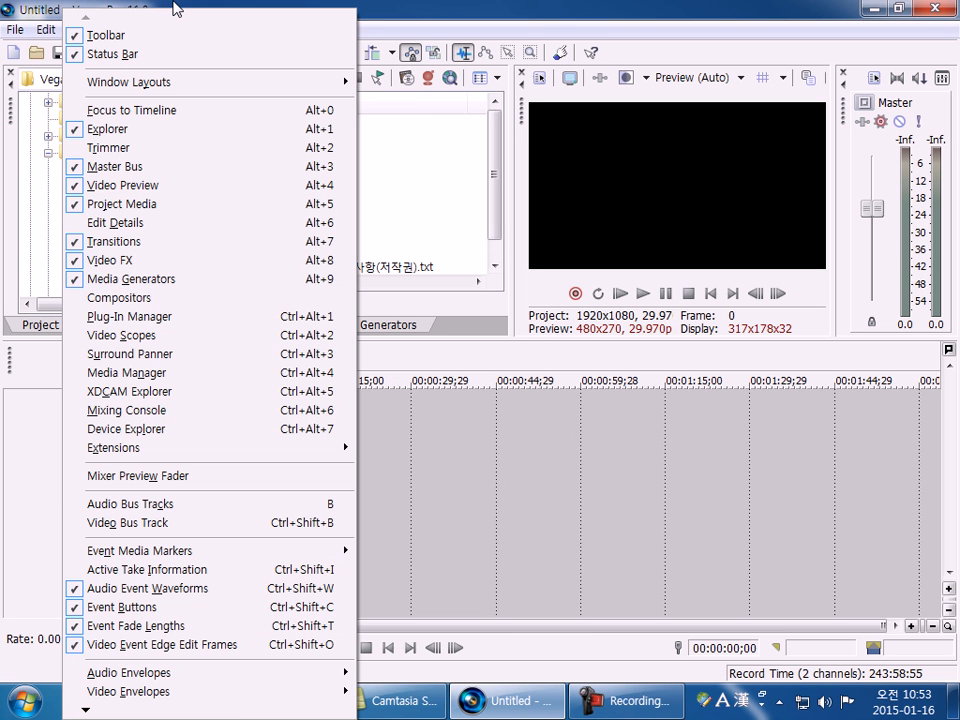
left_click(132, 6)
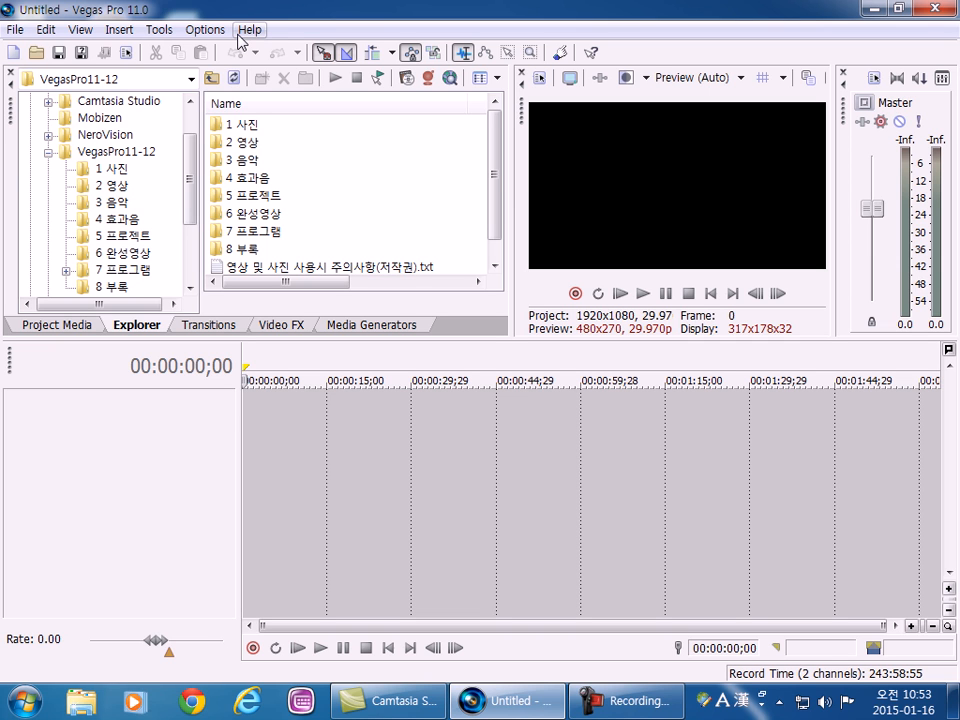
Start a new project and choose the HDV 720-30p (1280x720, 29.970 fps) template.
left_click(17, 31)
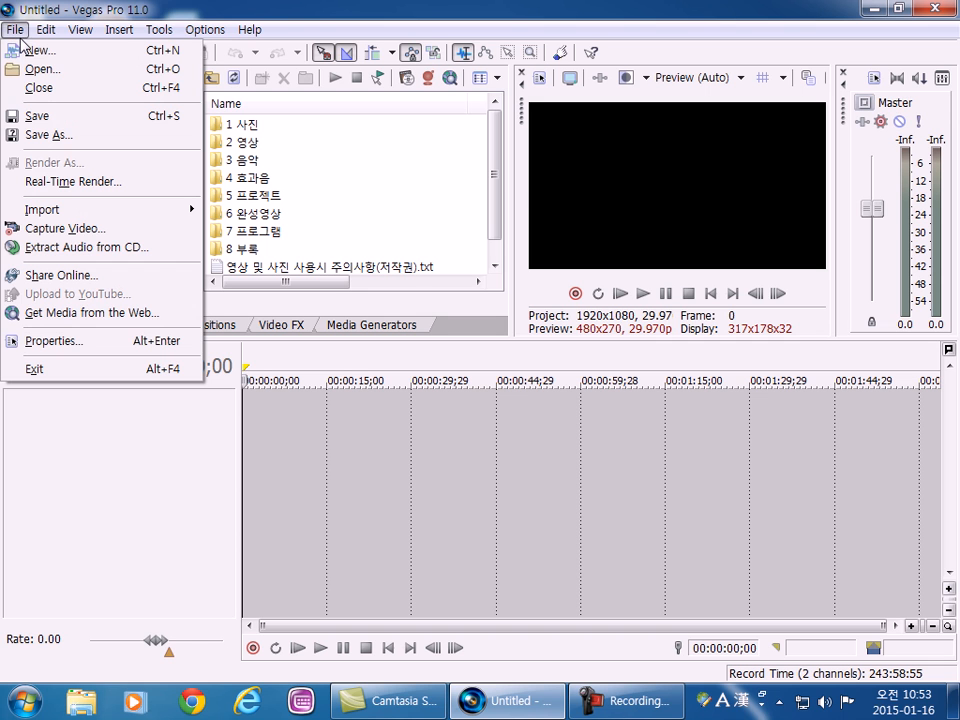
mouse_move(46, 30)
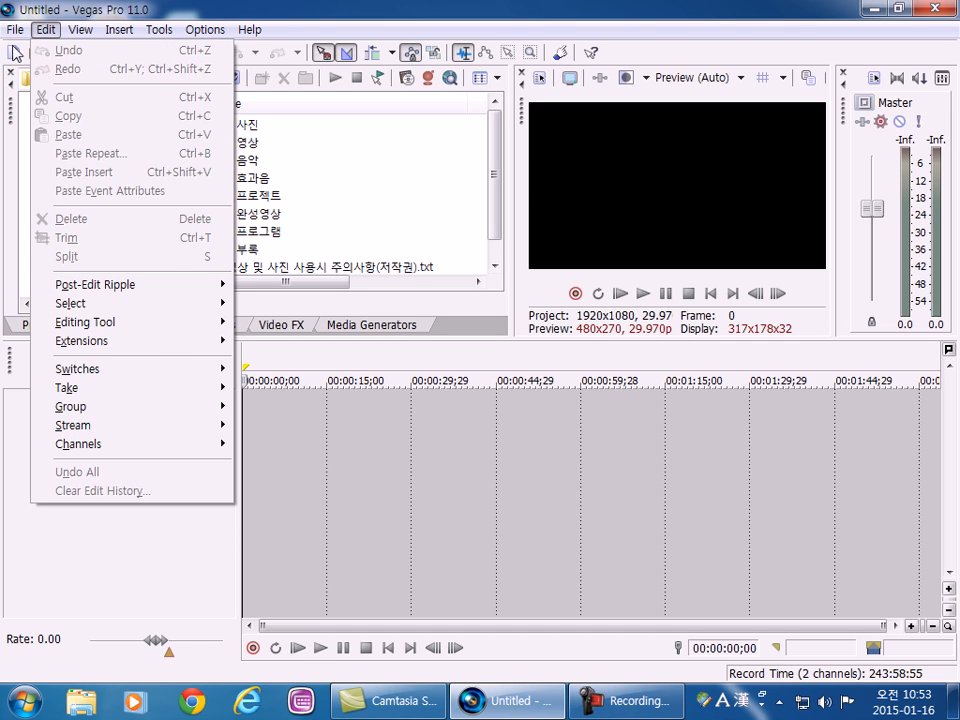
mouse_move(17, 30)
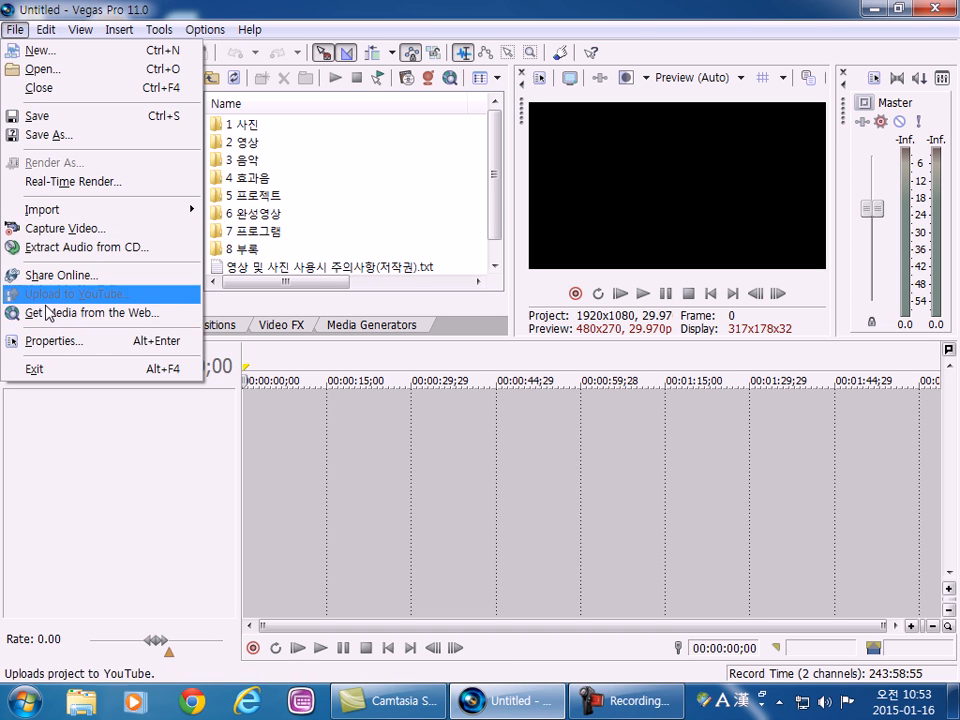
left_click(34, 52)
left_click_drag(273, 60, 125, 52)
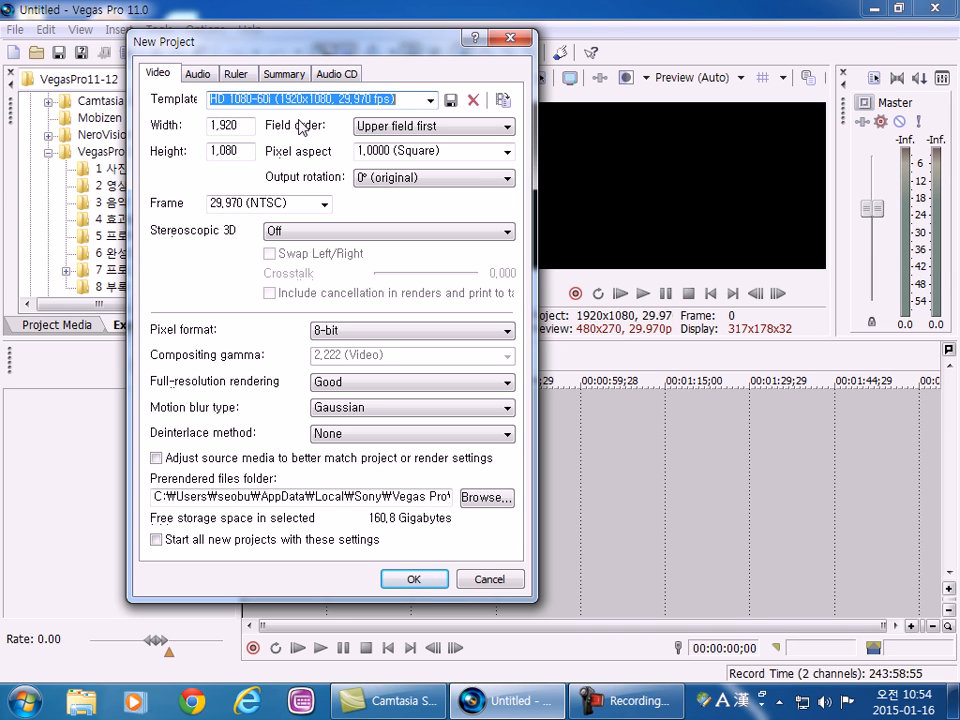
left_click(432, 104)
scroll(432, 104, "up", 1)
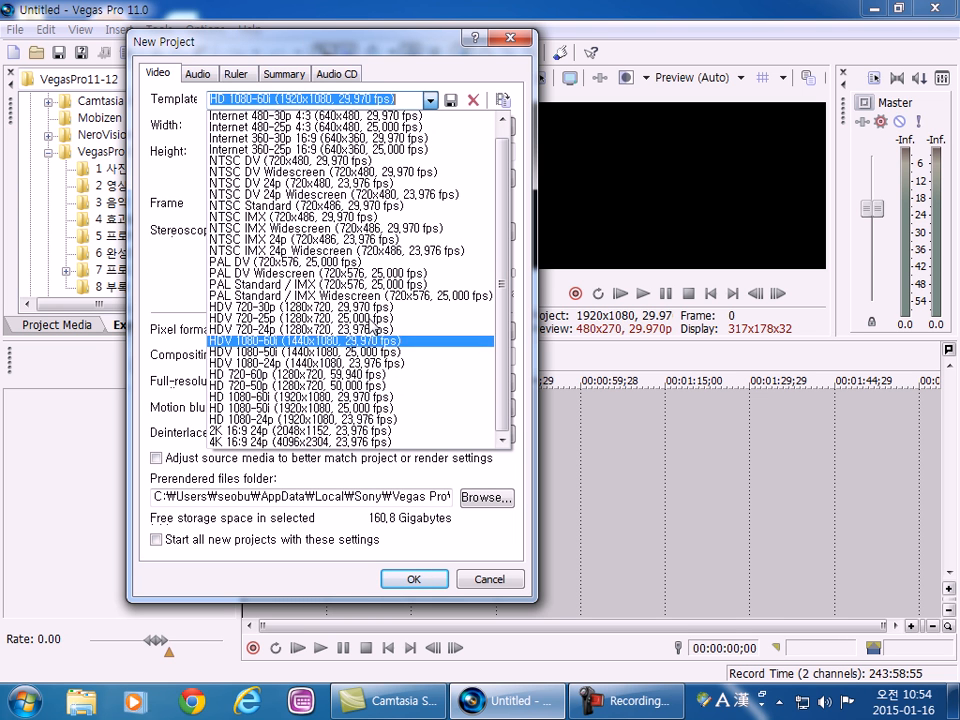
scroll(345, 290, "up", 1)
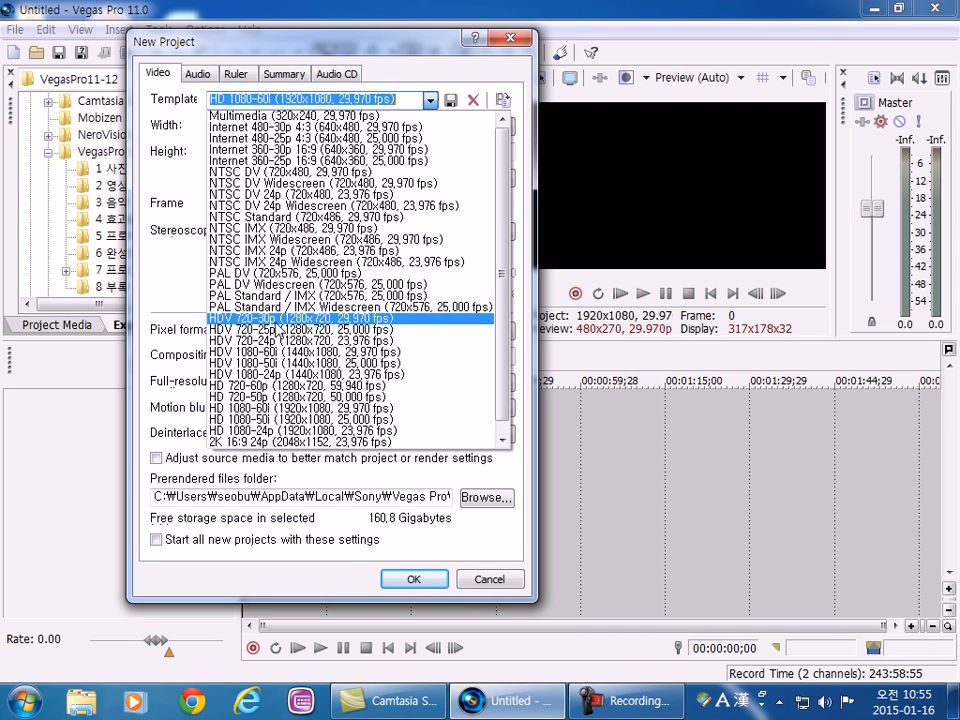
left_click(340, 318)
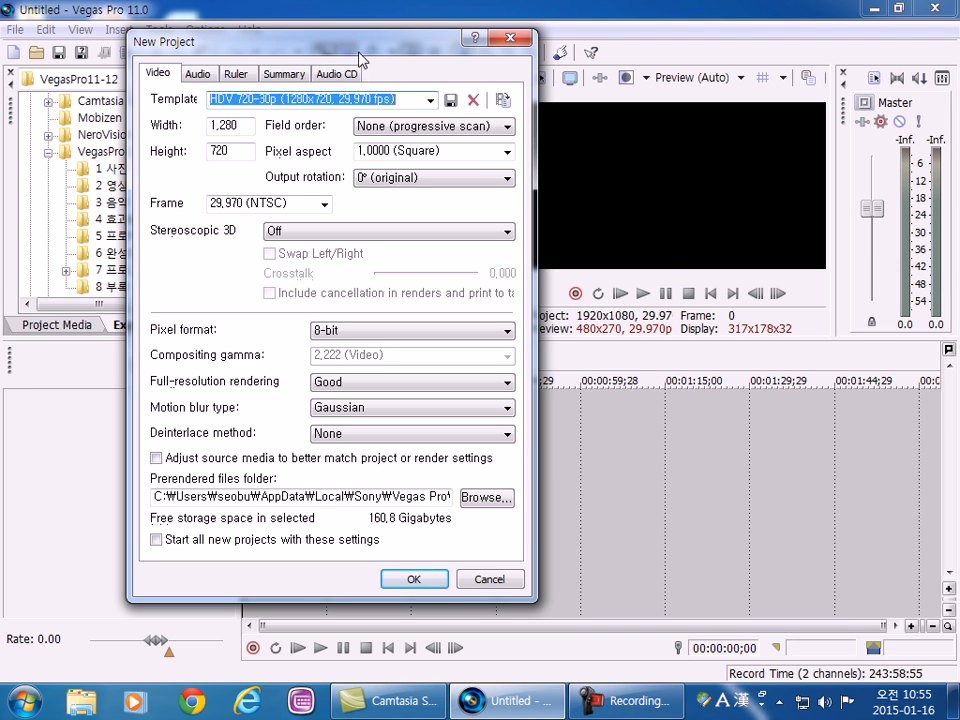
Enable the option to start all new projects with these settings.
left_click_drag(371, 45, 411, 26)
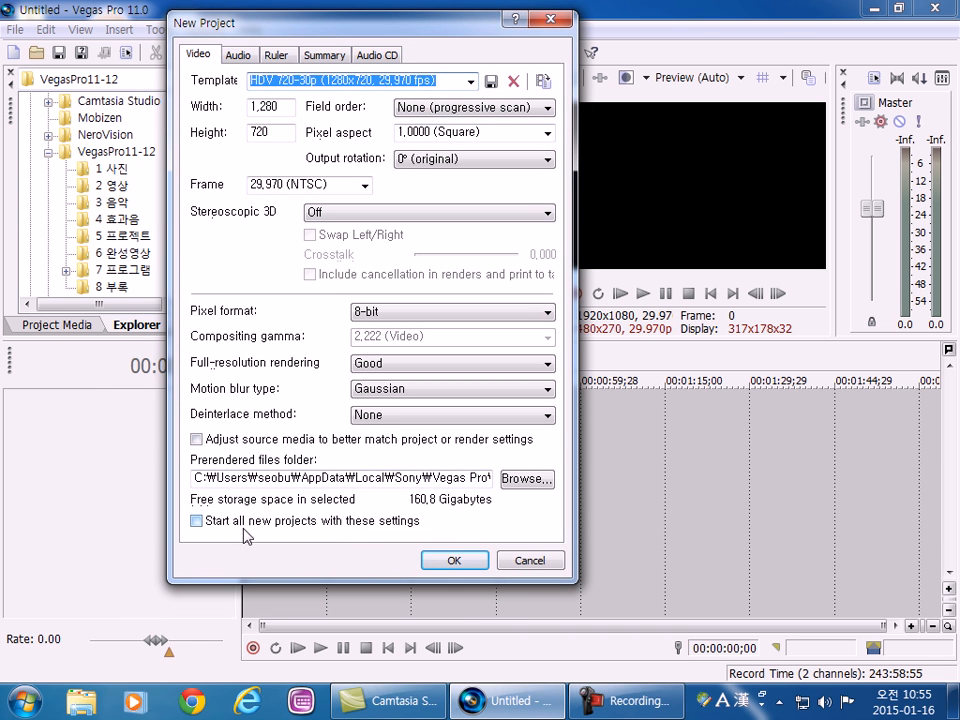
left_click_drag(257, 24, 256, 17)
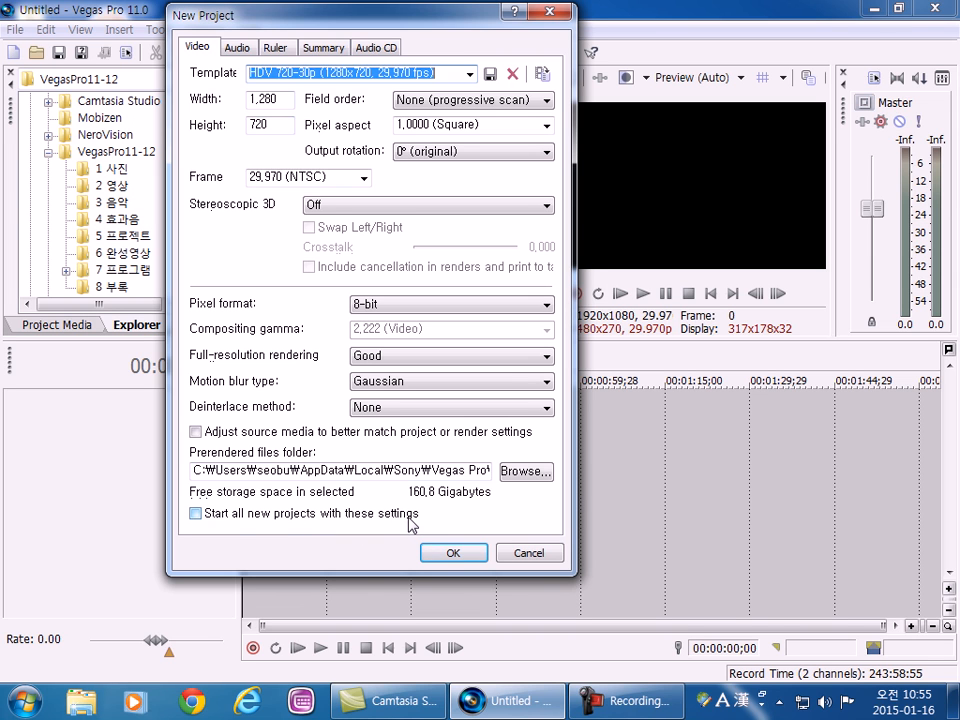
left_click(196, 514)
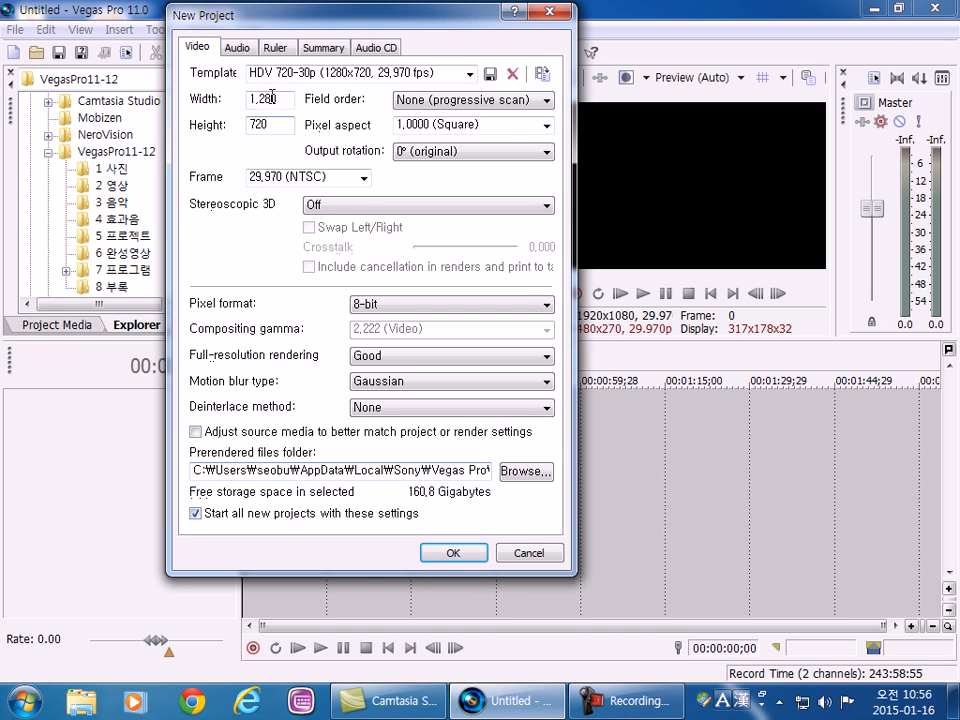
left_click_drag(187, 16, 260, 8)
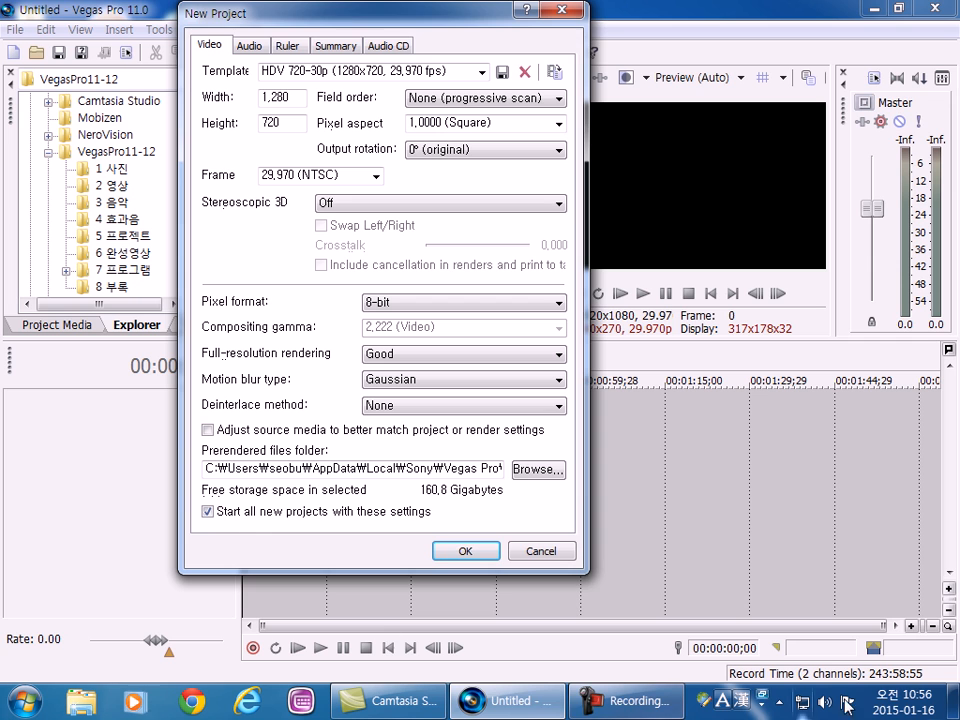
Launch ZoomIt from the desktop and return to Vegas Pro's New Project dialog.
left_click(953, 705)
left_click(181, 230)
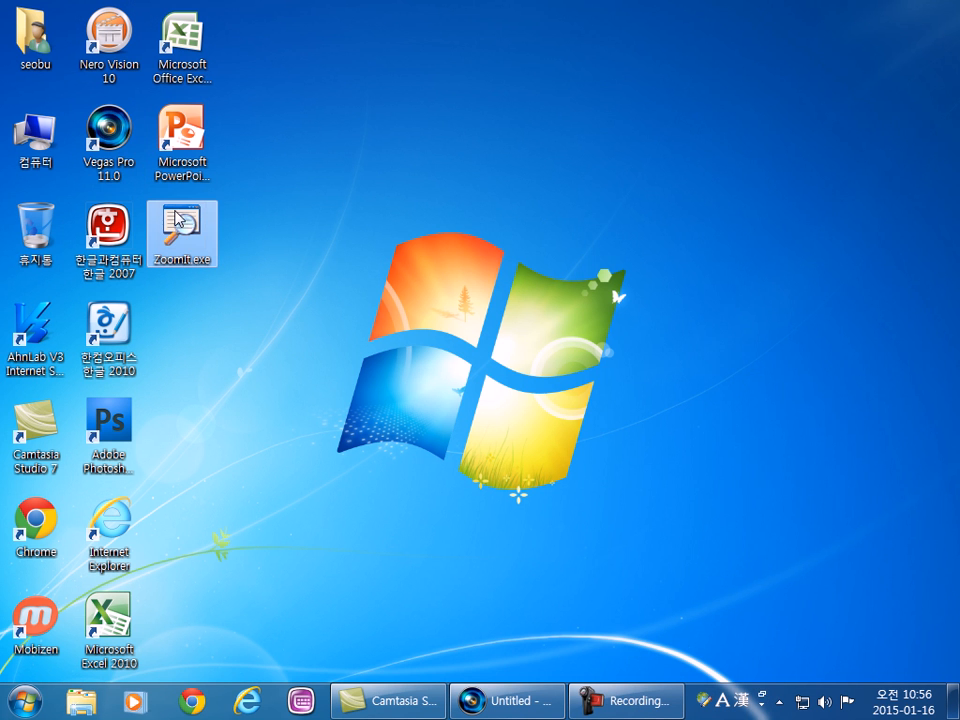
left_click(485, 702)
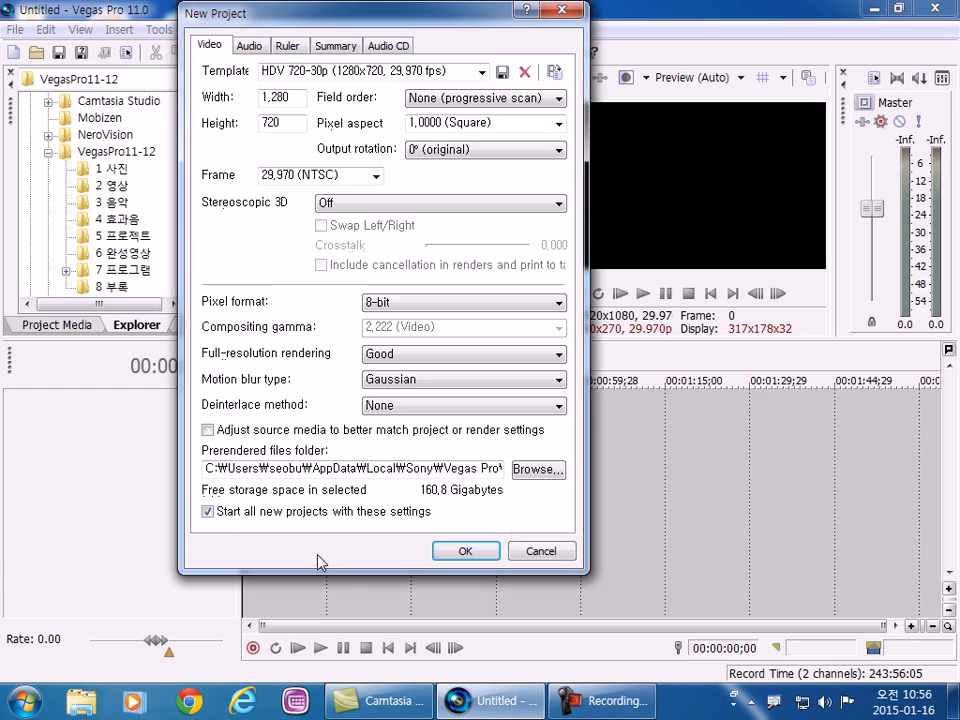
Magnify the dialog with ZoomIt, circle the entire "Start all new projects with these settings" option, and leave the magnified view.
key("ctrl+1")
left_click(410, 401)
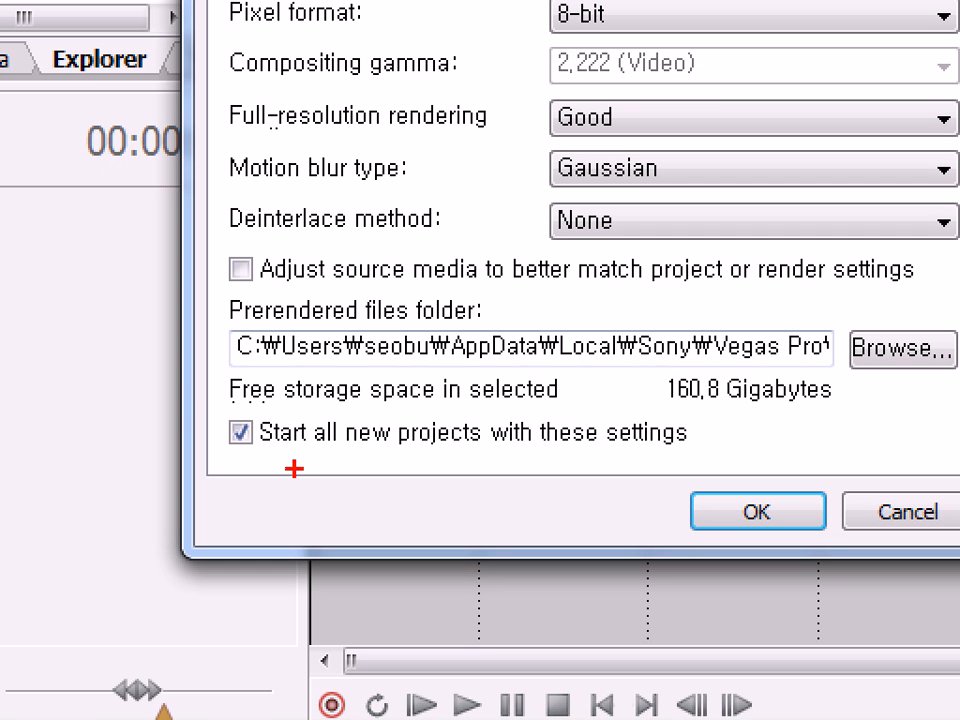
mouse_move(208, 468)
left_mouse_down()
mouse_move(207, 413)
mouse_move(330, 378)
mouse_move(700, 398)
mouse_move(722, 471)
mouse_move(505, 504)
mouse_move(332, 504)
mouse_move(205, 458)
left_mouse_up()
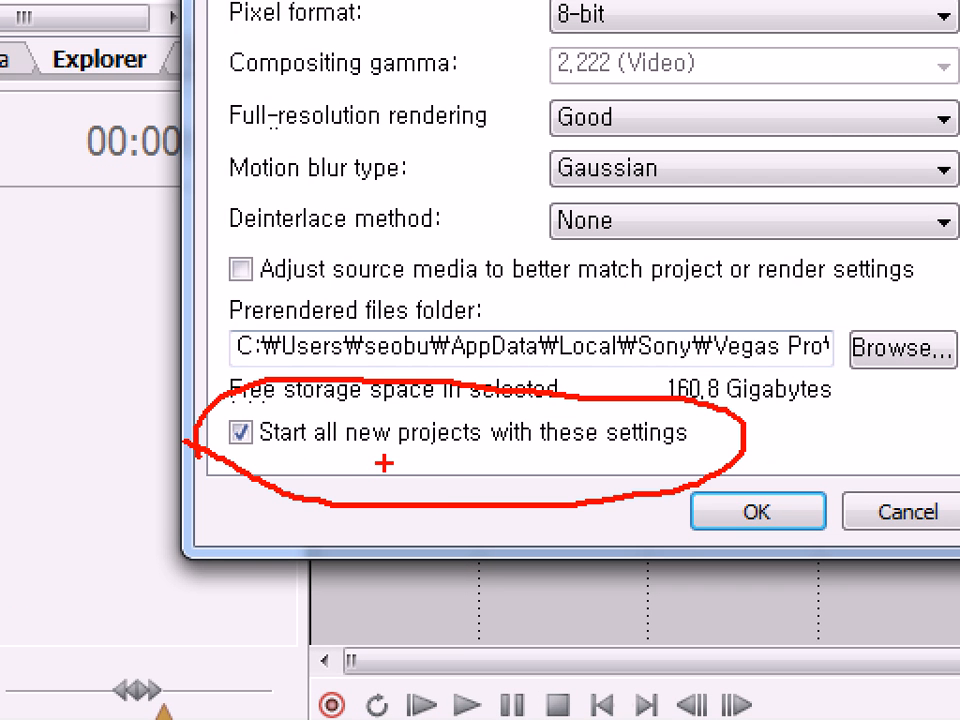
key("Escape")
Magnify the upper part of the New Project dialog, circle the template setting, and leave the magnified view.
key("ctrl+1")
left_click(326, 112)
mouse_move(228, 170)
left_mouse_down()
mouse_move(292, 72)
mouse_move(580, 90)
mouse_move(670, 135)
mouse_move(575, 185)
mouse_move(222, 180)
left_mouse_up()
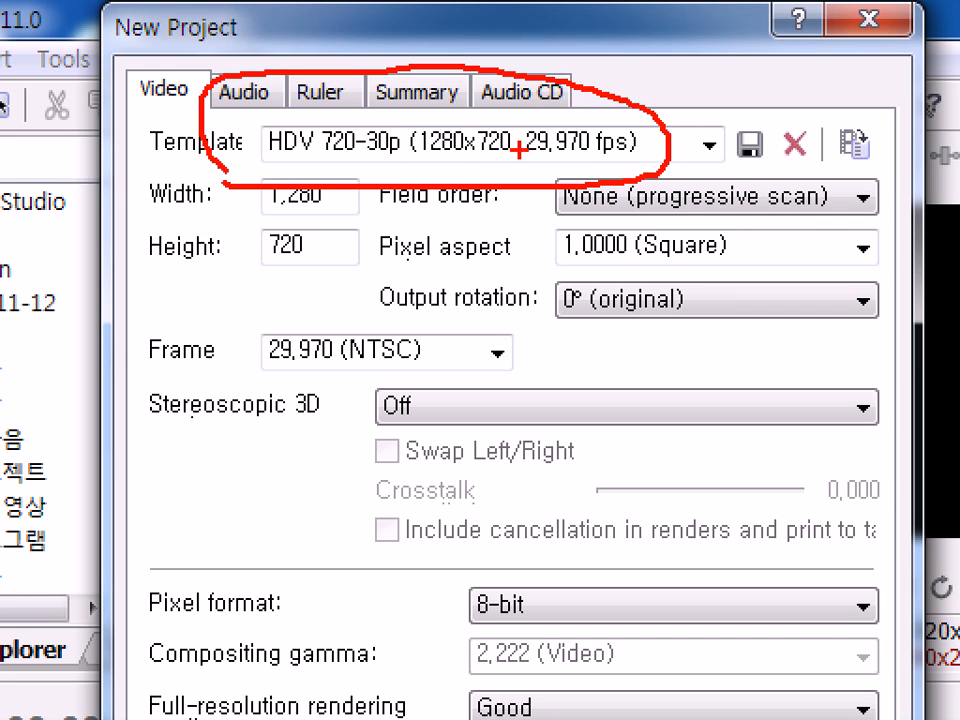
key("Escape")
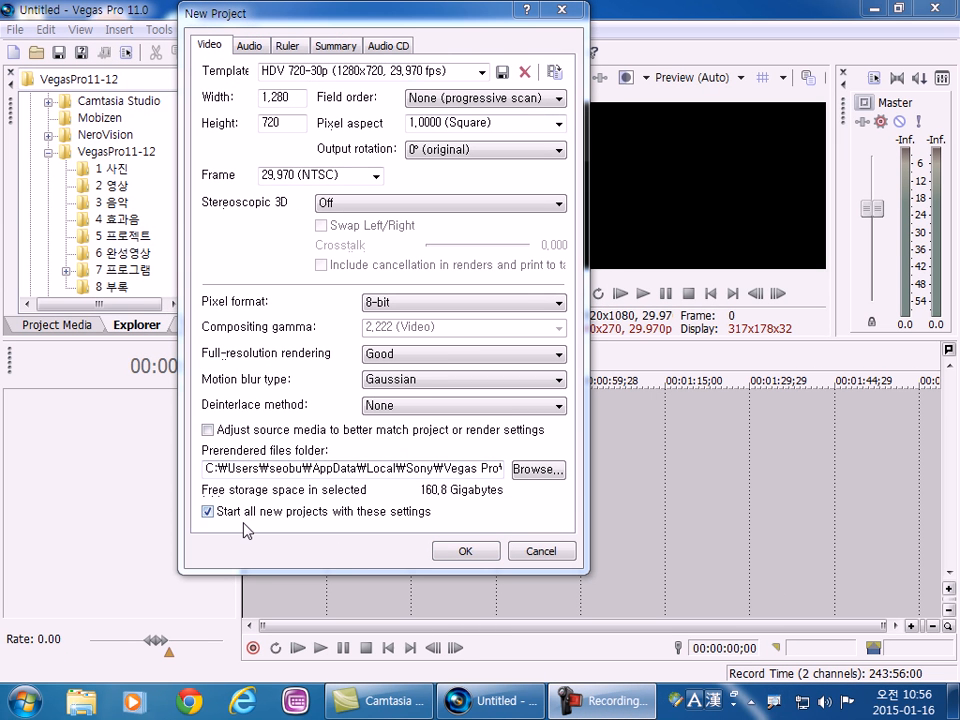
Magnify and circle just the checkbox for starting all new projects with these settings, and create the project.
key("ctrl+1")
left_click(178, 444)
mouse_move(141, 476)
left_mouse_down()
mouse_move(107, 456)
mouse_move(141, 386)
mouse_move(150, 462)
left_mouse_up()
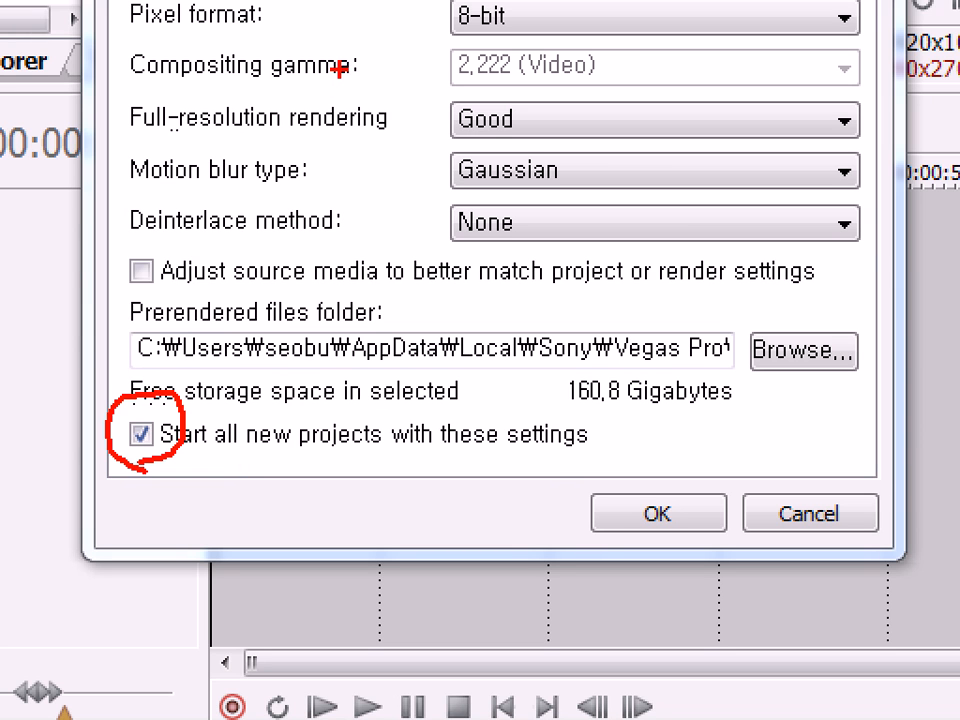
key("Escape")
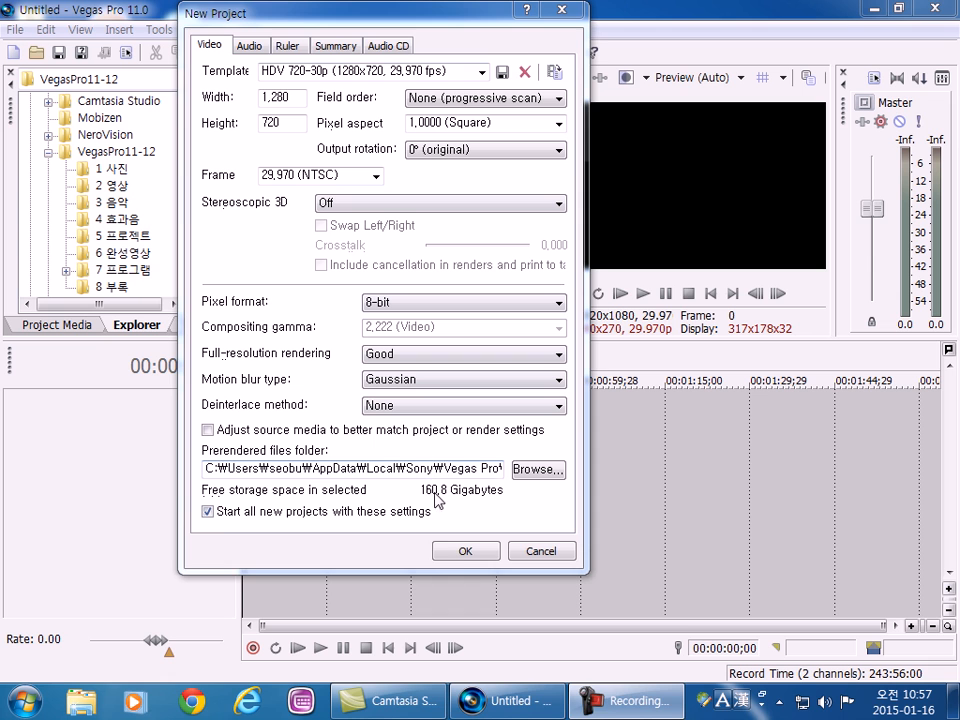
left_click(463, 553)
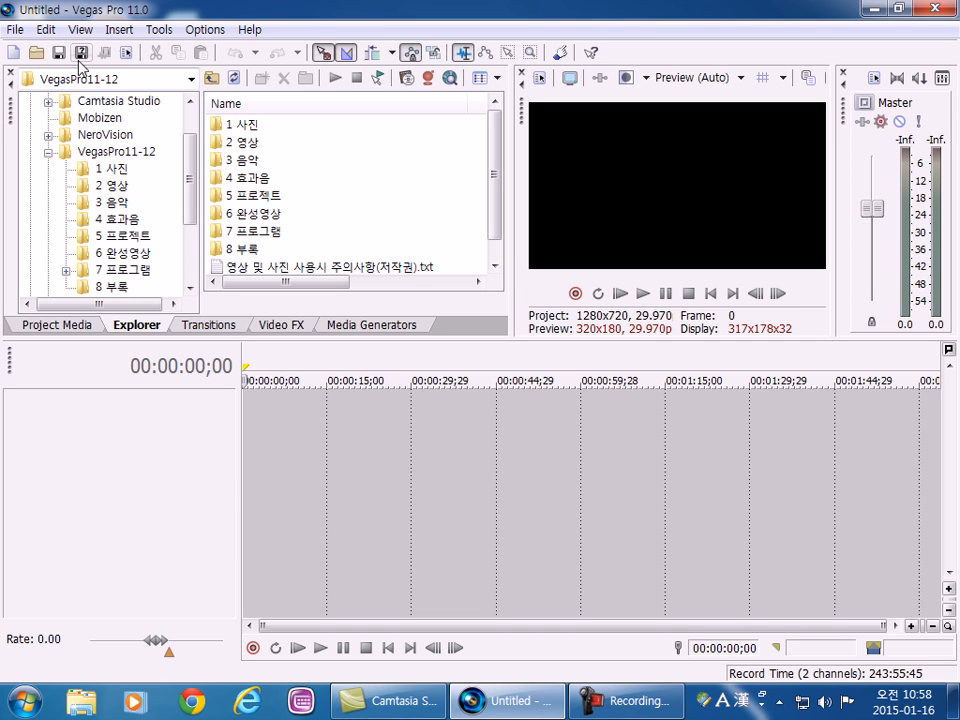
Examine the Project Media, Explorer and Transitions views, ending in the Explorer.
left_click(190, 325)
left_click(150, 326)
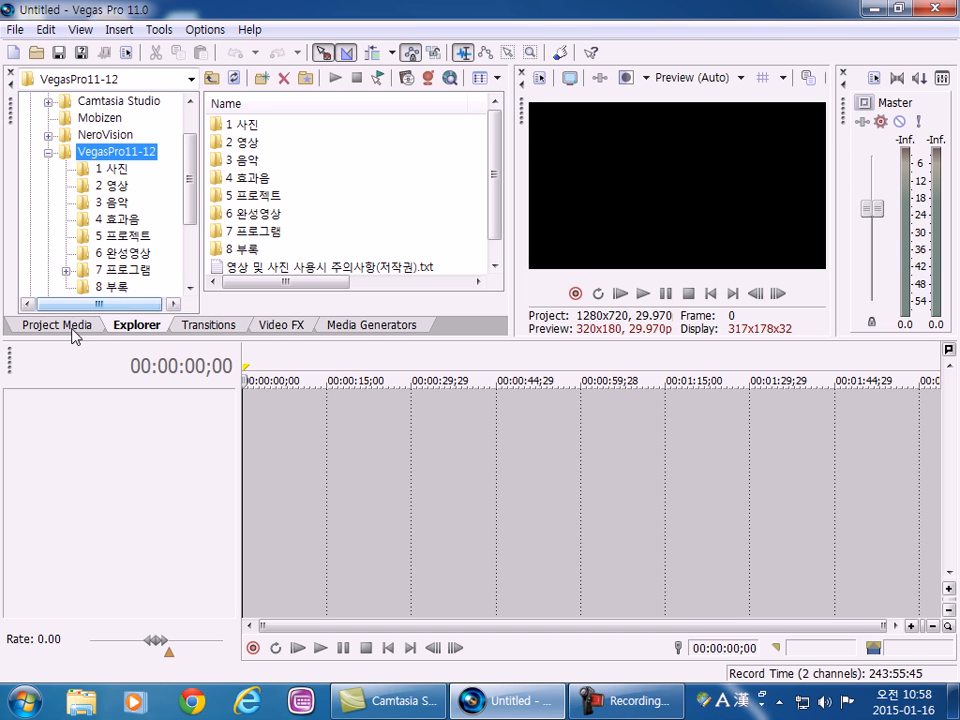
left_click(77, 327)
left_click(136, 328)
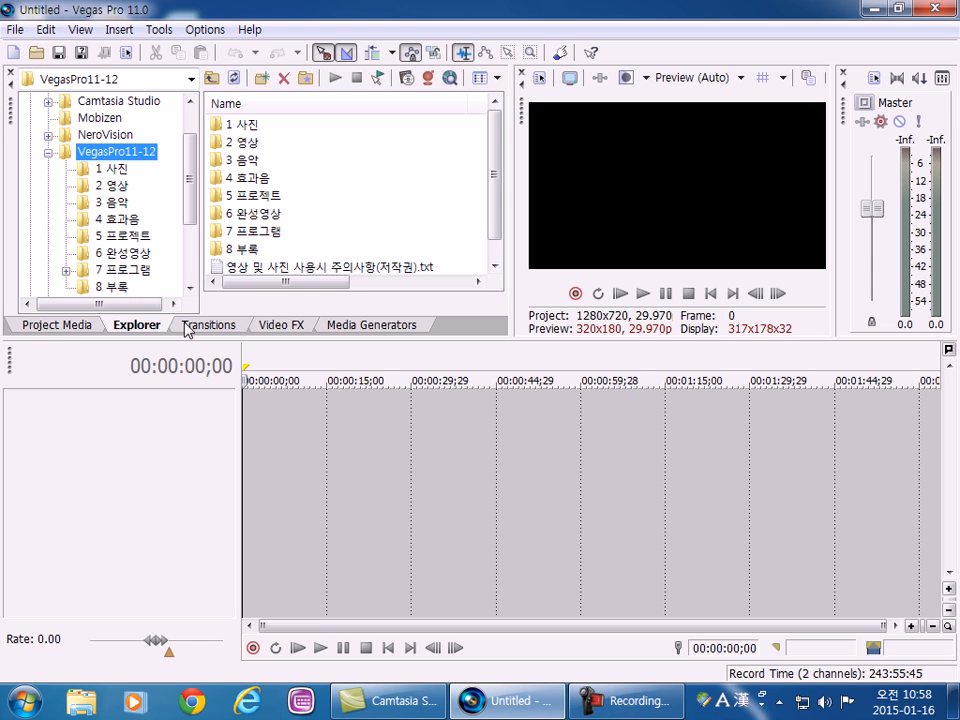
left_click(190, 326)
left_click(137, 326)
left_click(58, 334)
left_click(132, 326)
left_click(193, 326)
left_click(147, 328)
Open the "1 사진" folder inside VegasPro11-12 and add pro11_bg001(Full HD).jpg at the start of the timeline.
double_click(82, 151)
double_click(99, 168)
left_click(112, 172)
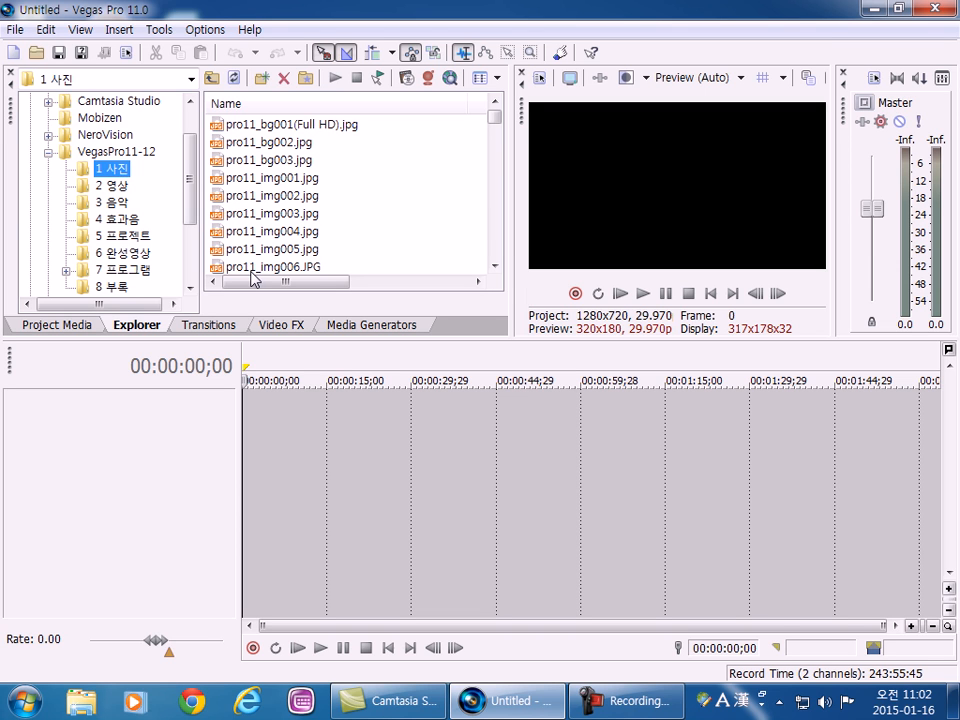
left_click(300, 126)
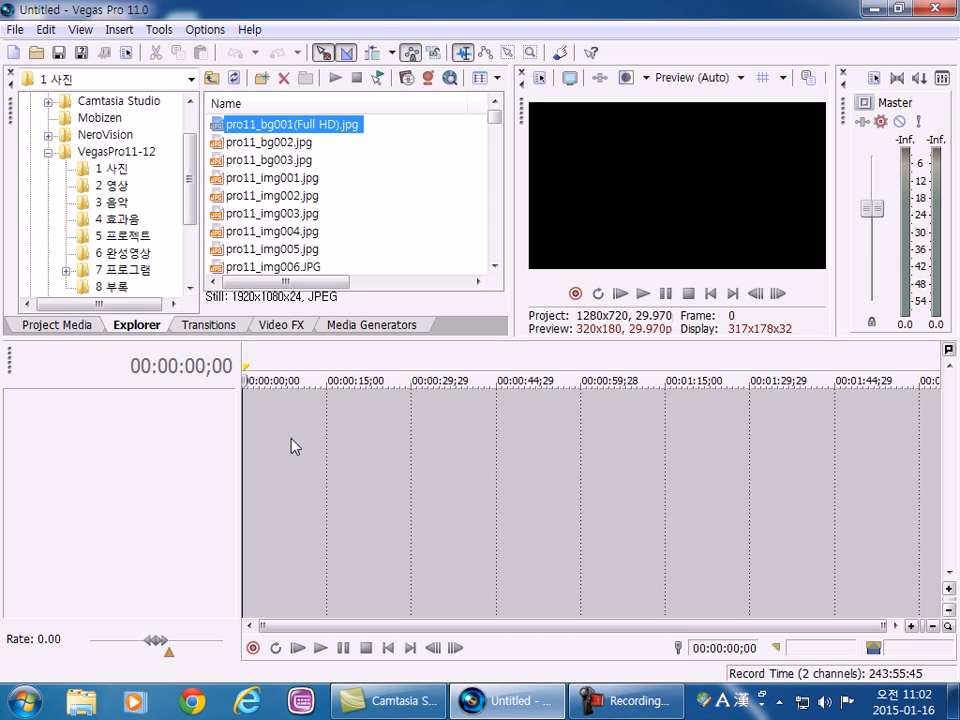
left_click_drag(272, 124, 250, 428)
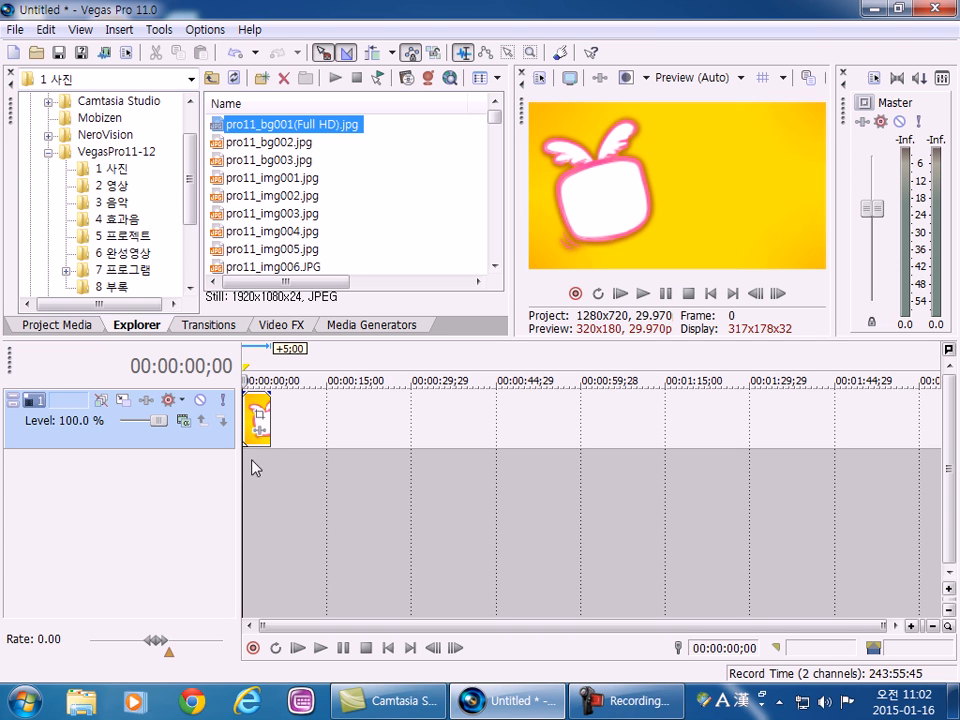
Place the playhead at 00:00:02;10 and move the image clip along its track to start at about 00:00:06;16.
left_click(258, 469)
scroll(255, 460, "up", 3)
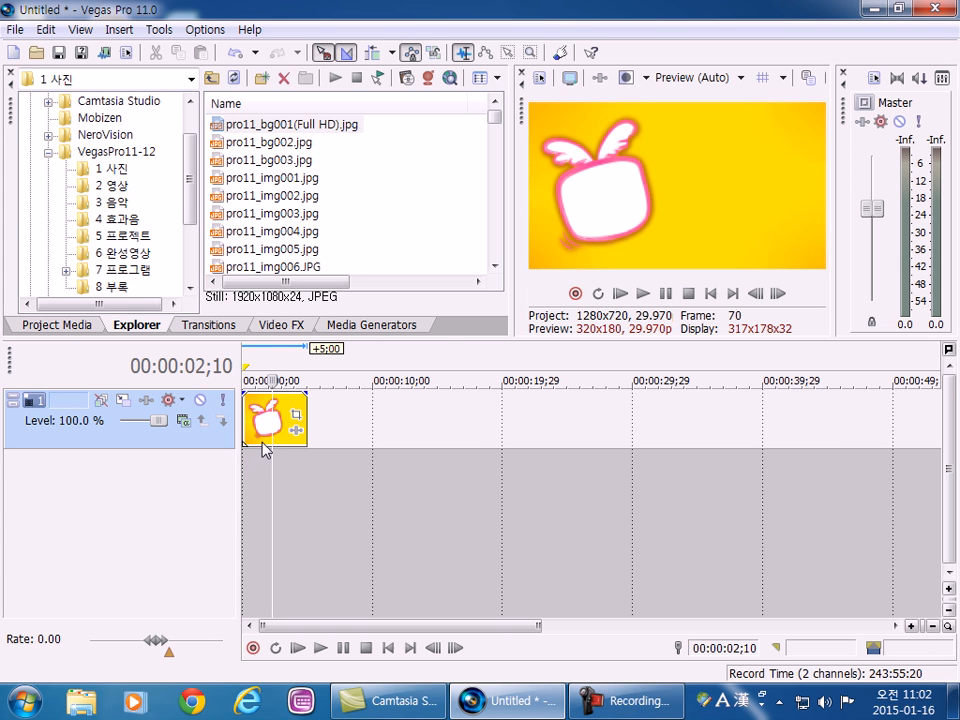
scroll(265, 440, "up", 2)
scroll(265, 440, "up", 2)
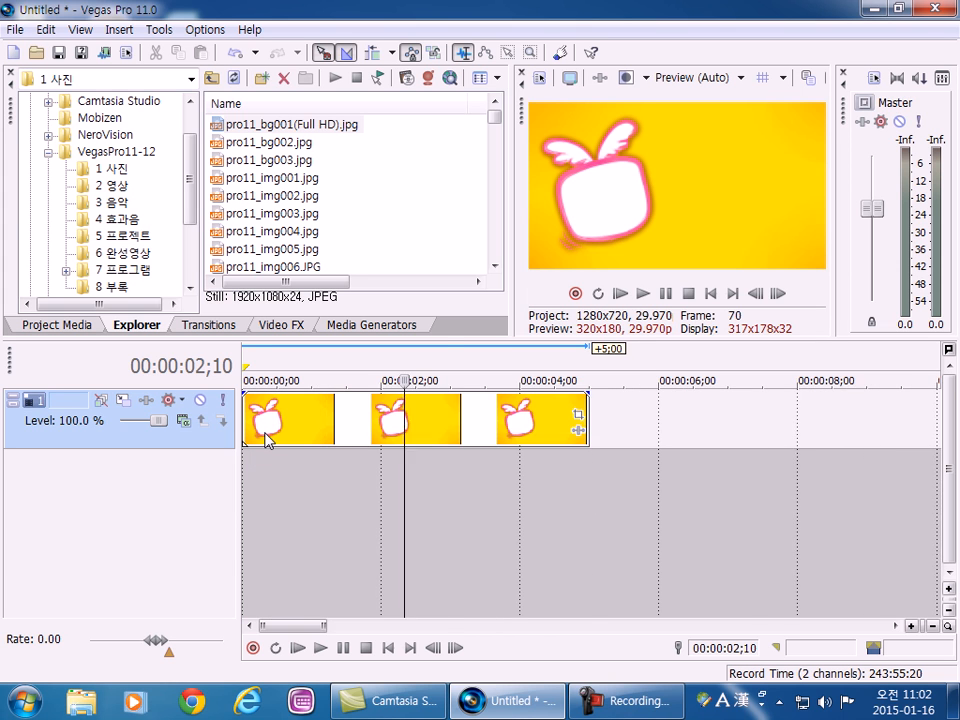
scroll(264, 440, "down", 4)
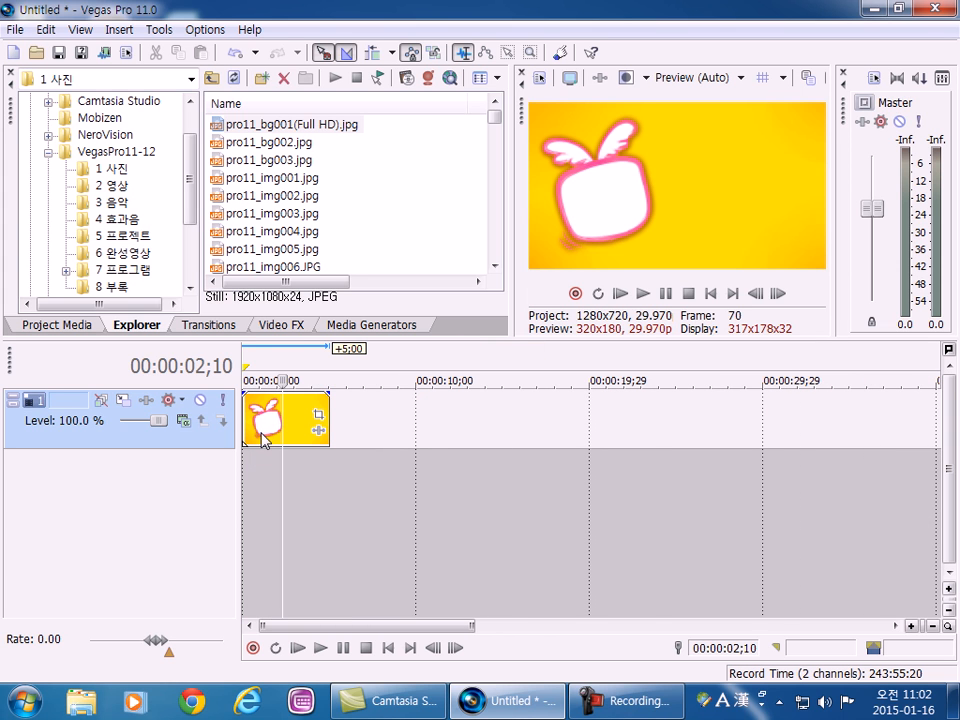
left_click_drag(305, 420, 412, 425)
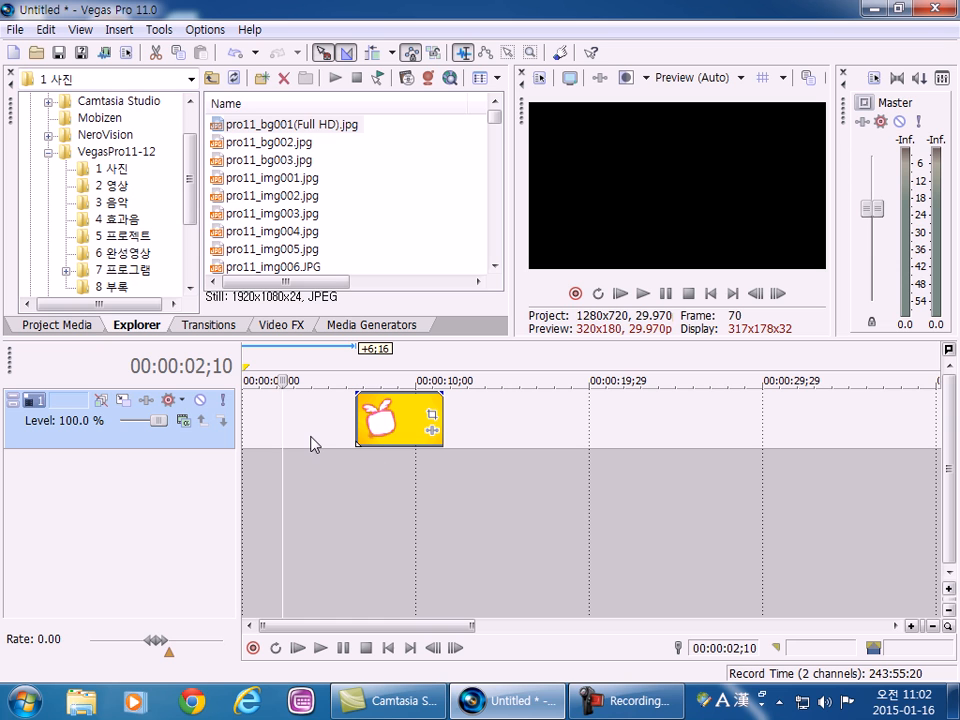
Move the image clip back to the timeline start and farther along its track, and delete it from the timeline.
left_click_drag(390, 420, 290, 440)
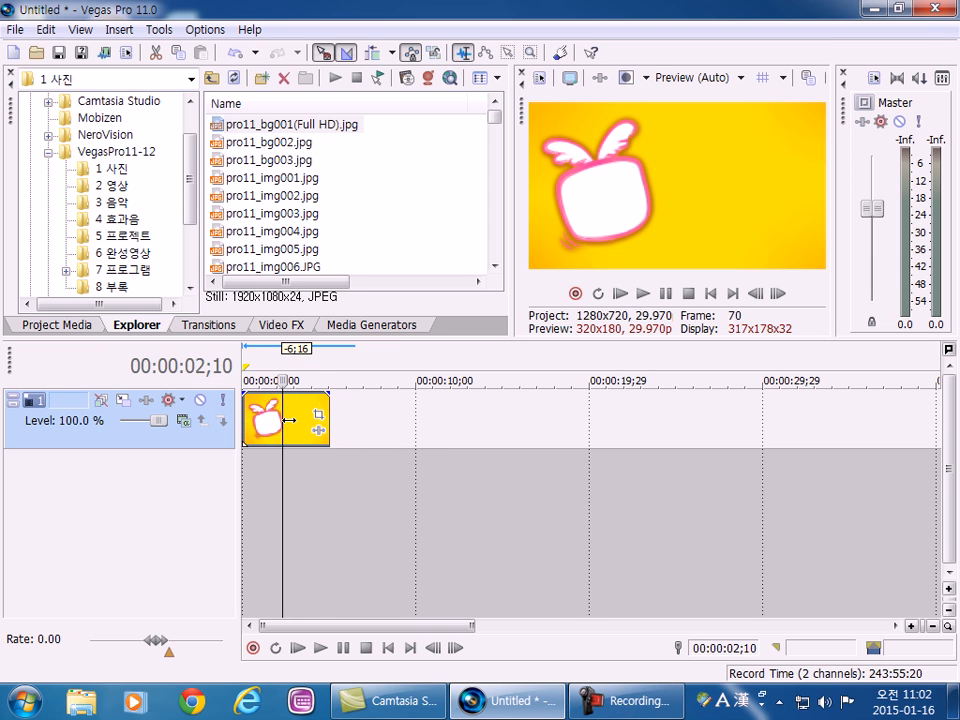
left_click(343, 425)
left_click_drag(320, 432, 456, 436)
left_click_drag(396, 418, 400, 418)
key("Delete")
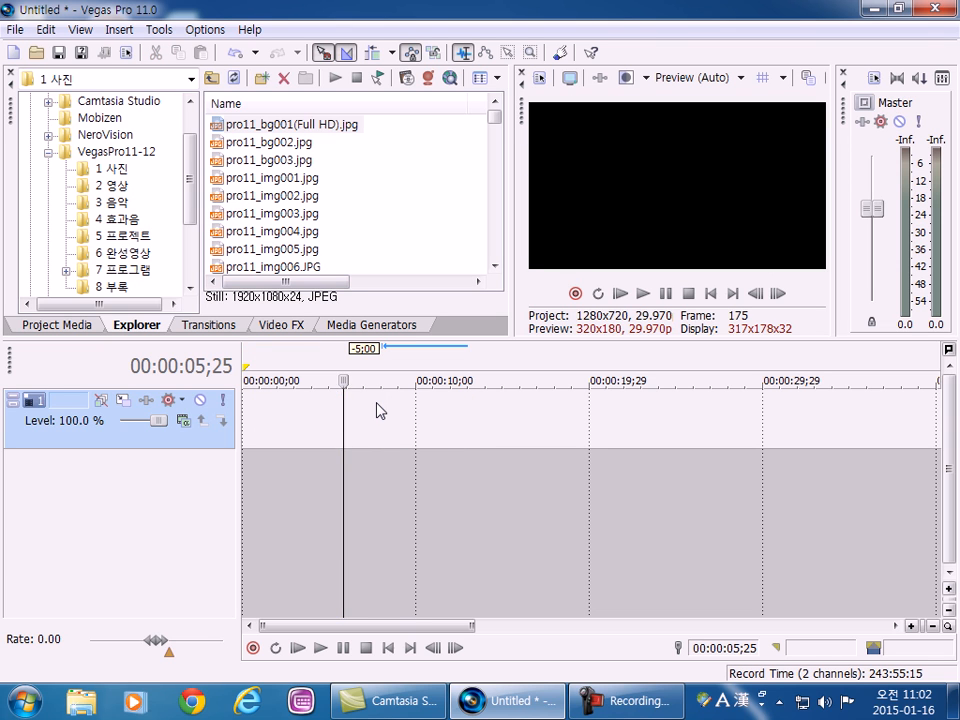
Add pro11_bg001(Full HD).jpg to the video track again and move the clip to the very start of the timeline.
left_click(259, 128)
left_click_drag(252, 131, 316, 453)
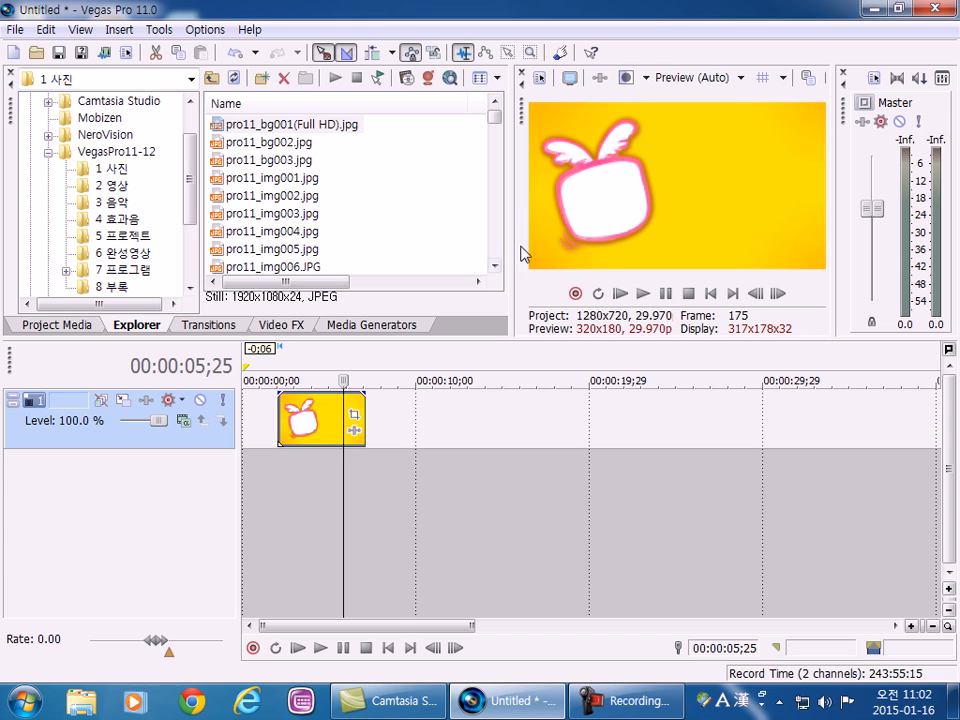
left_click_drag(354, 435, 287, 444)
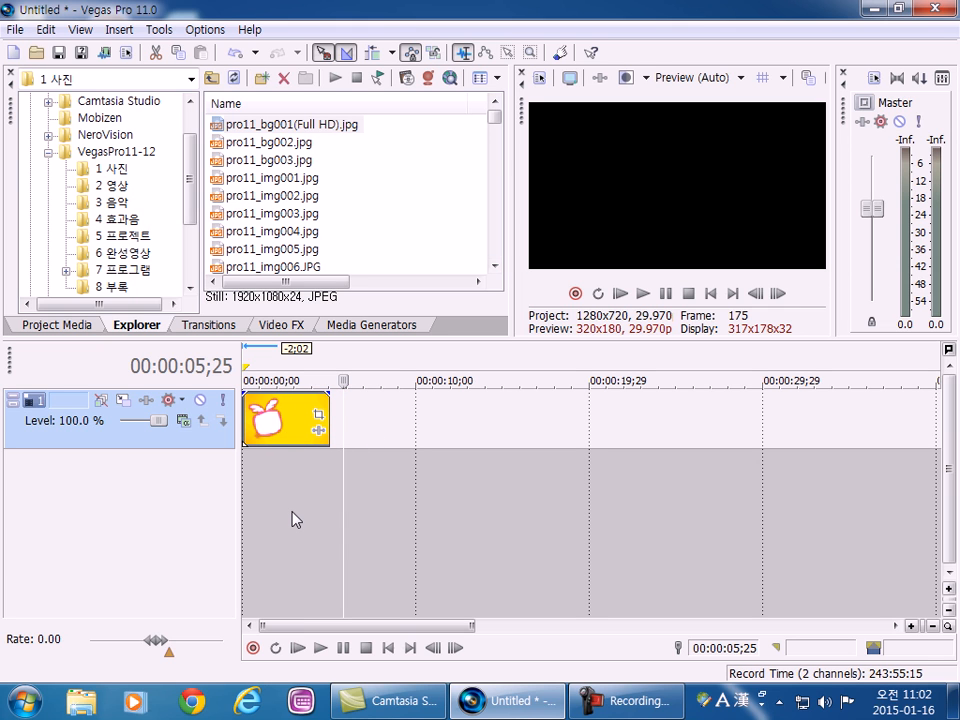
Place the playhead at 00:00:02;15 and examine the image clip at closer and wider timeline scales.
left_click(290, 414)
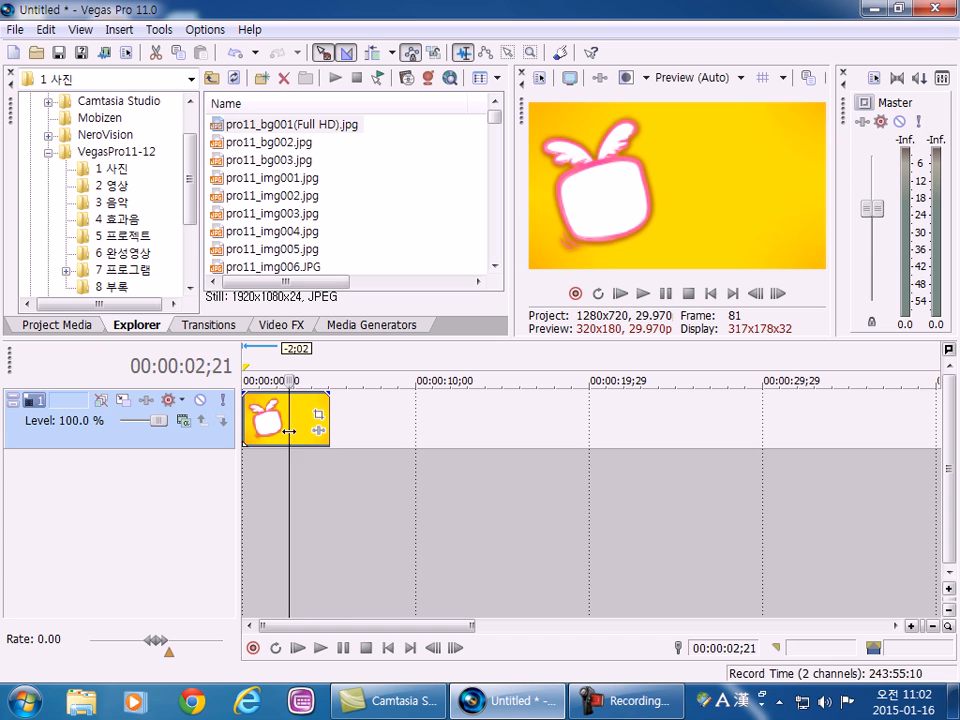
left_click(287, 437)
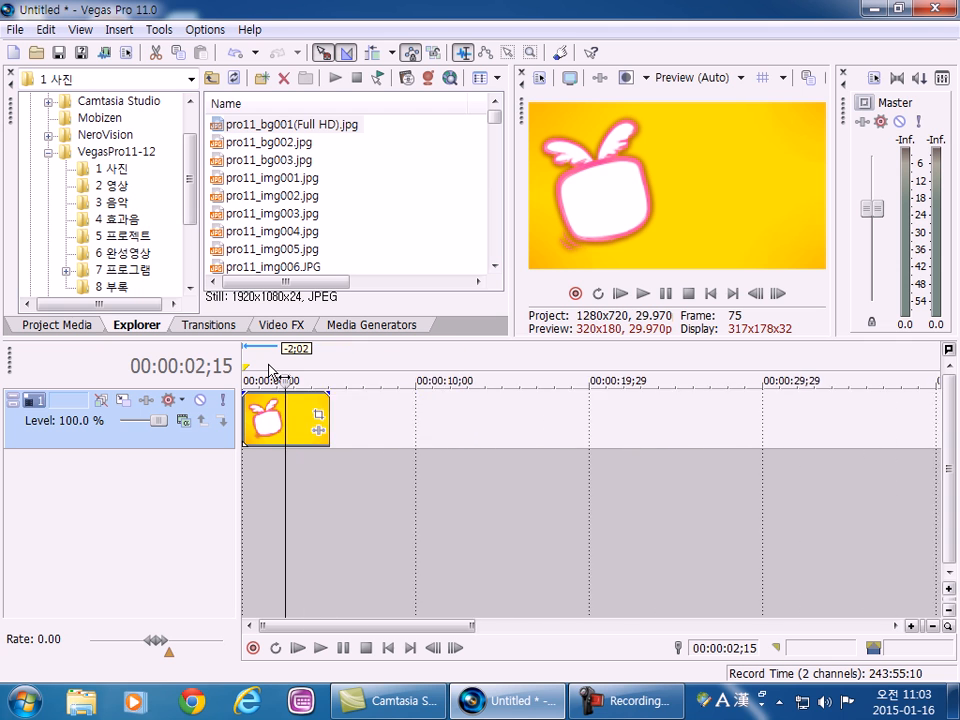
scroll(269, 366, "up", 3)
scroll(269, 371, "down", 5)
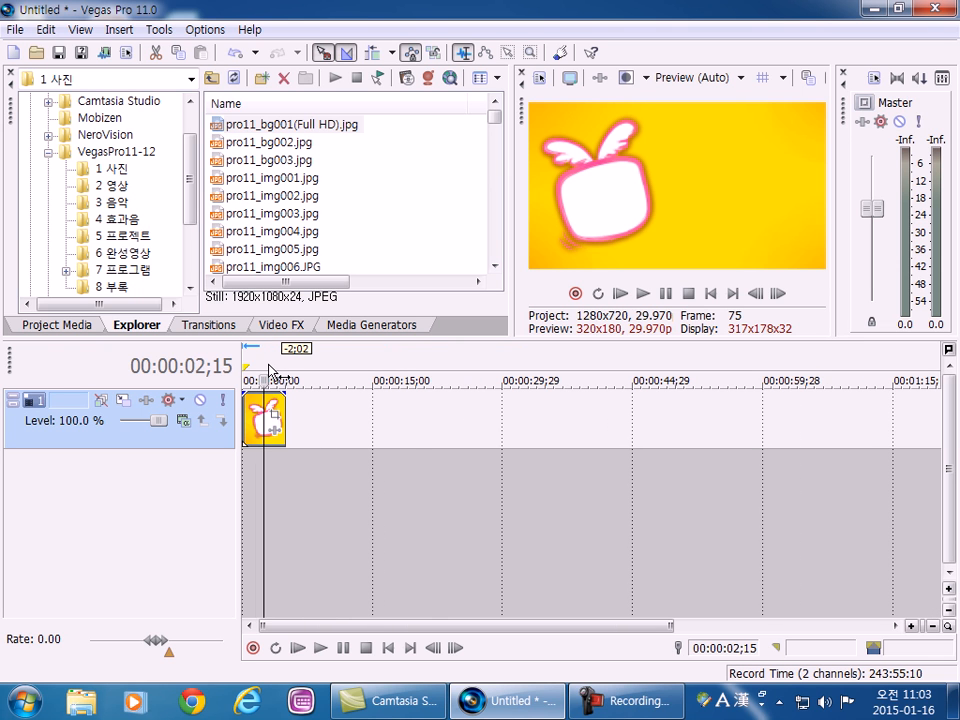
scroll(269, 366, "down", 1)
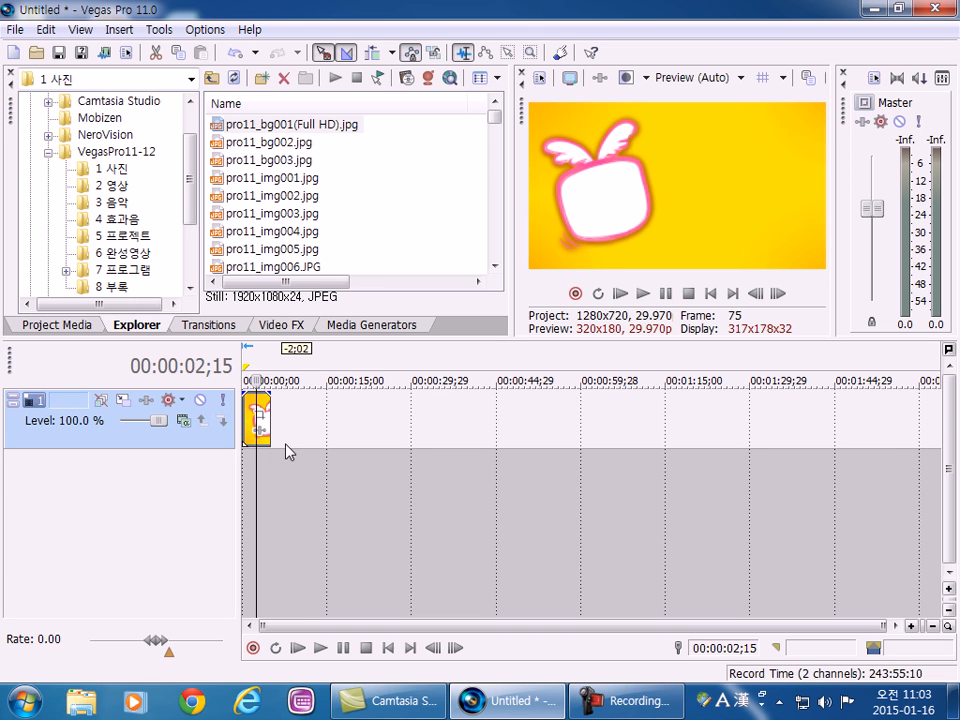
scroll(270, 455, "up", 1)
scroll(272, 455, "up", 3)
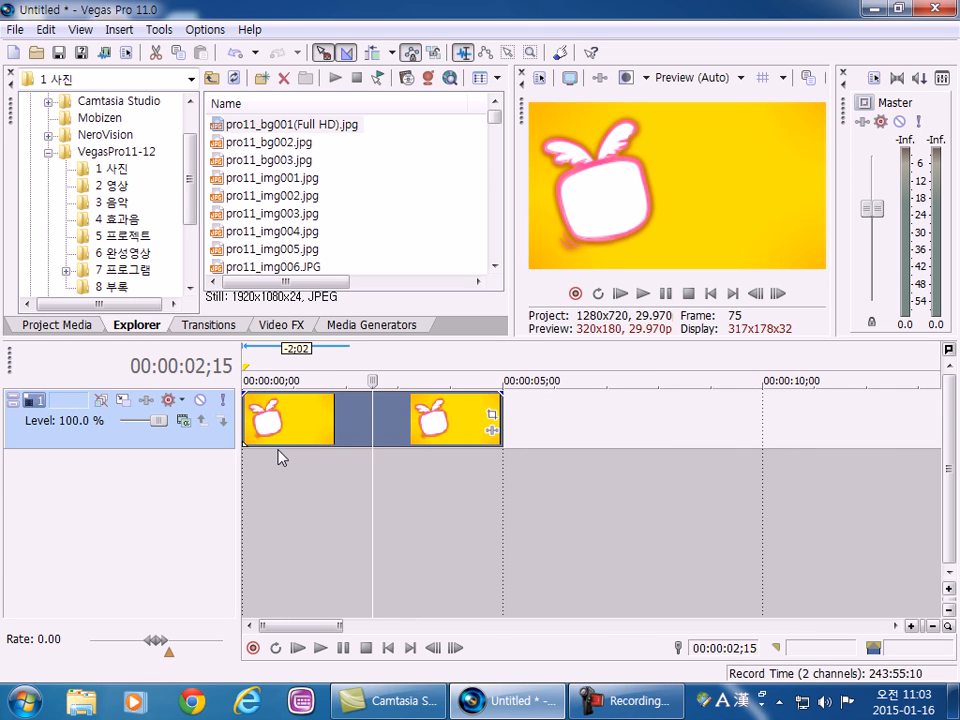
scroll(279, 456, "down", 1)
scroll(281, 457, "up", 2)
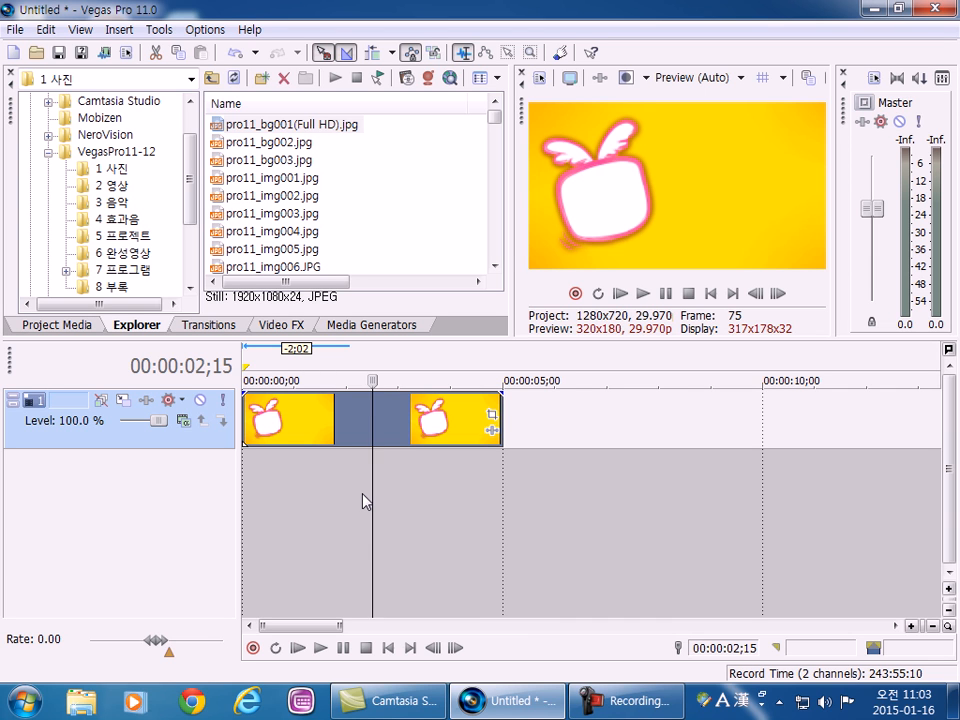
scroll(283, 467, "down", 5)
scroll(270, 460, "up", 5)
scroll(262, 455, "down", 2)
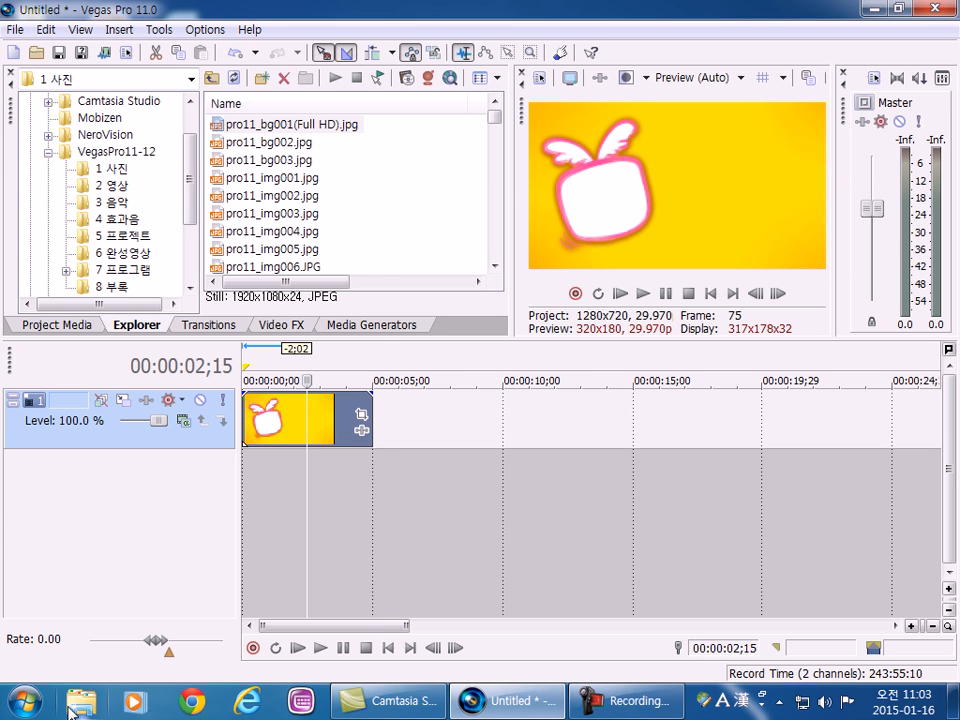
Switch to a new Notepad document and write the timecode 00:00:05;00.
left_click(22, 700)
left_click(86, 254)
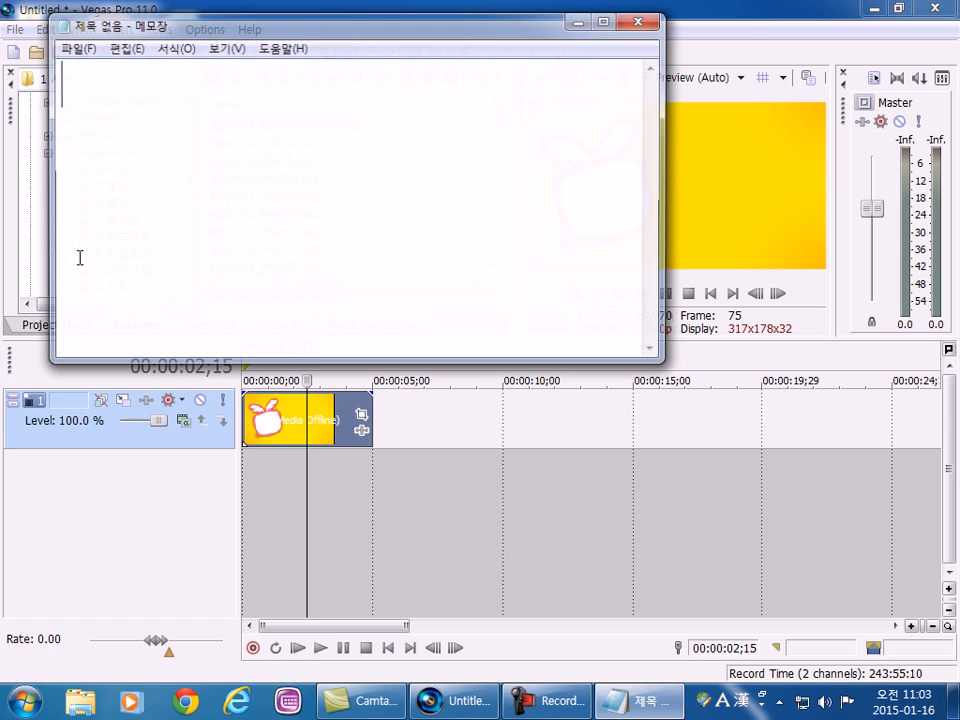
type("00/")
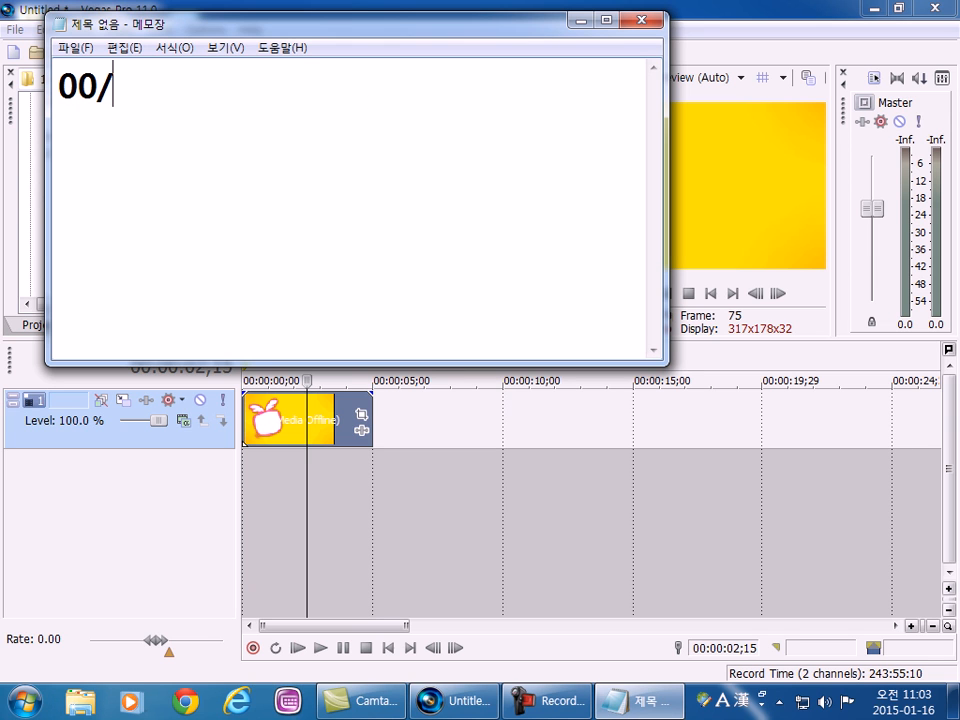
key("BackSpace")
type(":0.0")
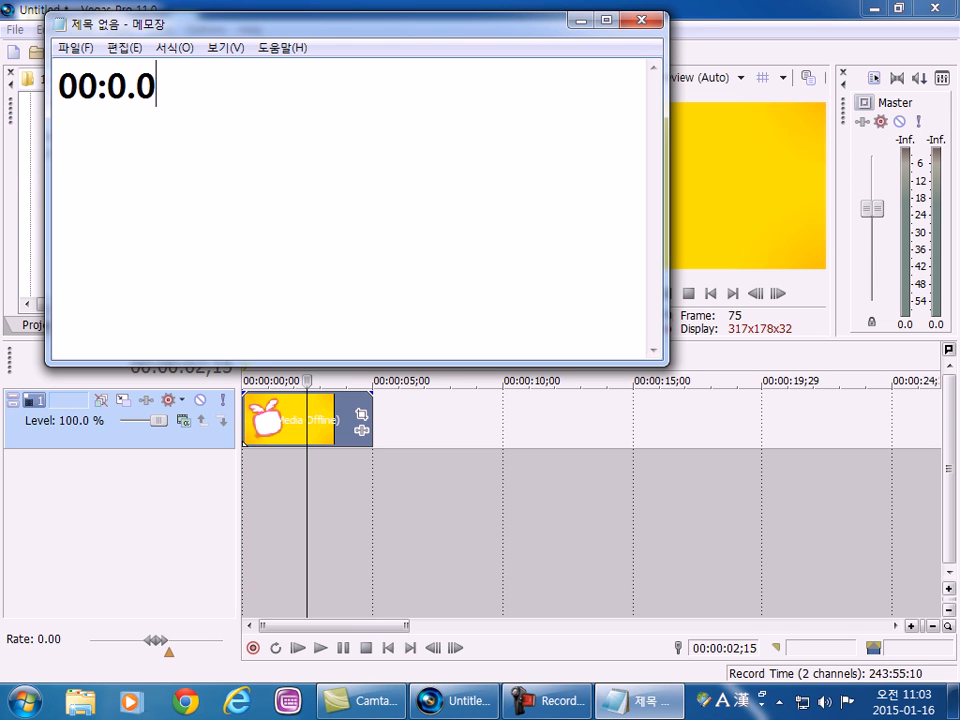
key("BackSpace")
key("BackSpace")
type(".")
type("0:00")
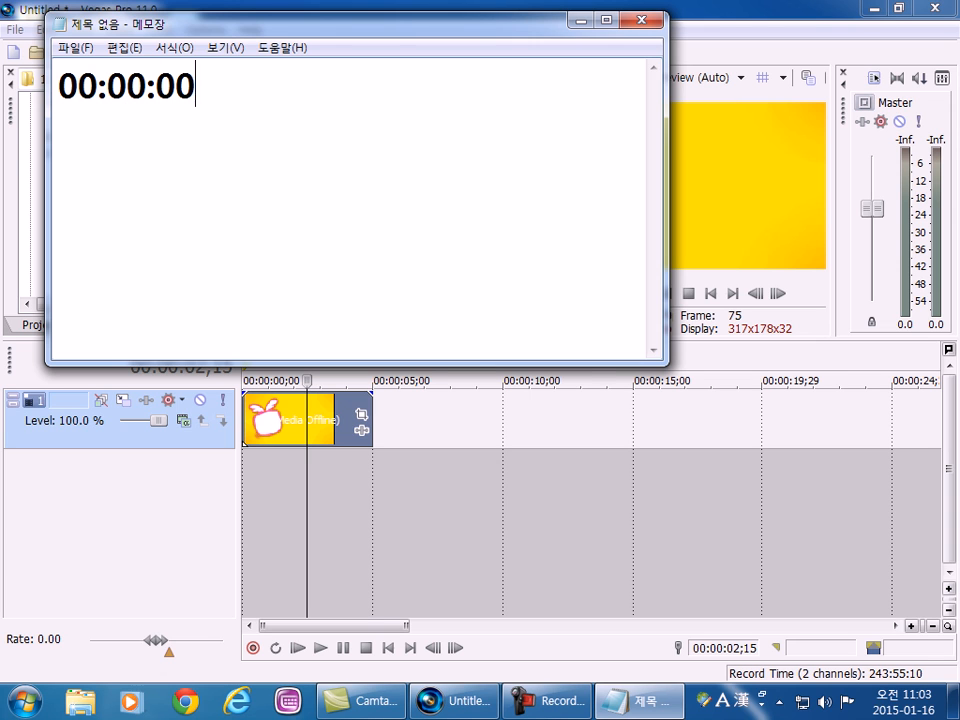
type(";00")
key("Left")
key("Left")
key("Left")
key("Left")
key("Delete")
type("5")
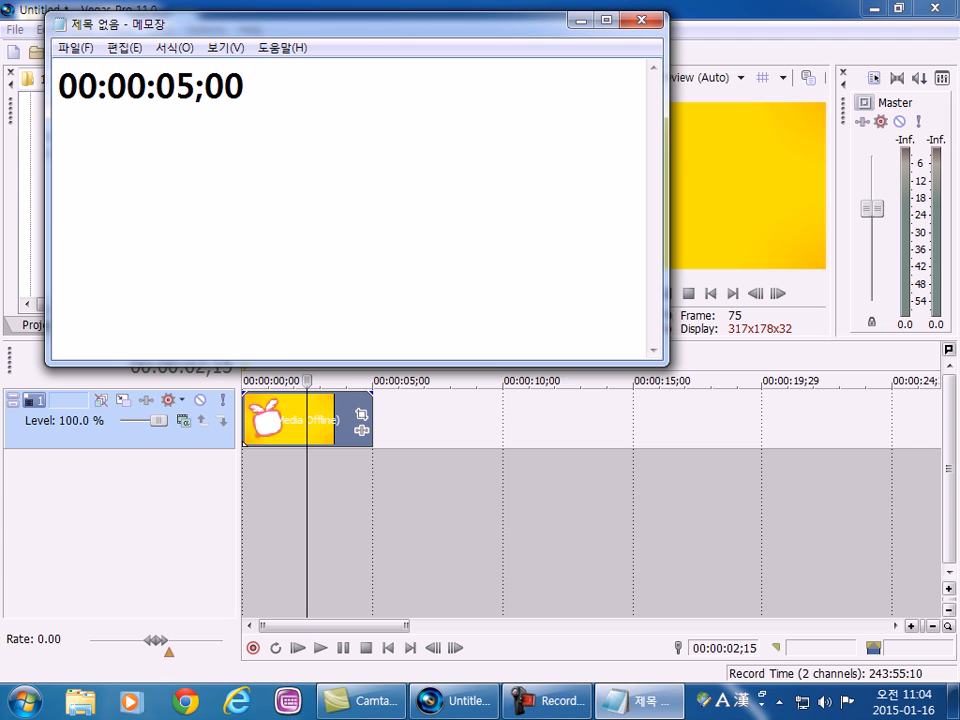
Add the line "시:분:초;프레임" below the timecode and highlight the 5 in its seconds.
left_click_drag(424, 19, 585, 26)
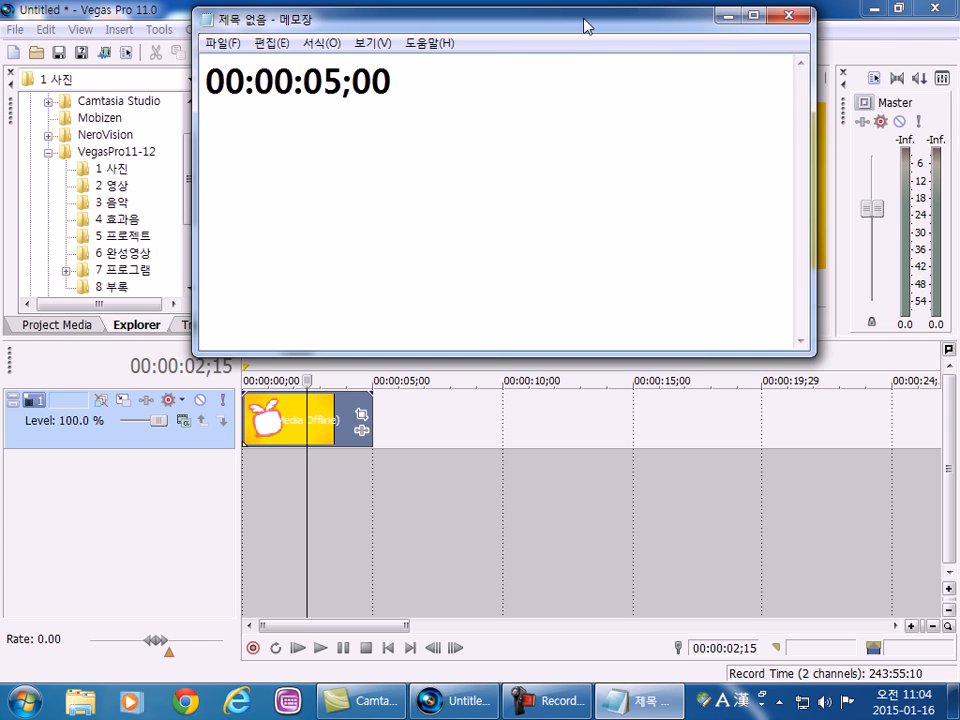
left_click_drag(226, 80, 343, 84)
left_click(447, 106)
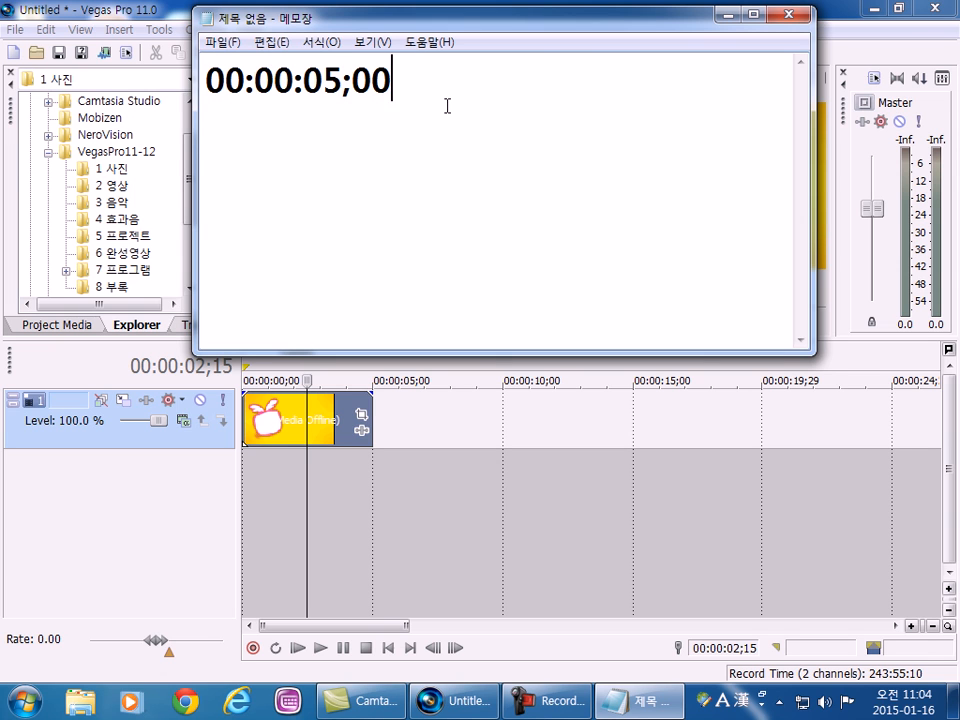
key("Return")
type("시;")
key("BackSpace")
type(":ㅈ분")
key("BackSpace")
key("BackSpace")
key("BackSpace")
key("BackSpace")
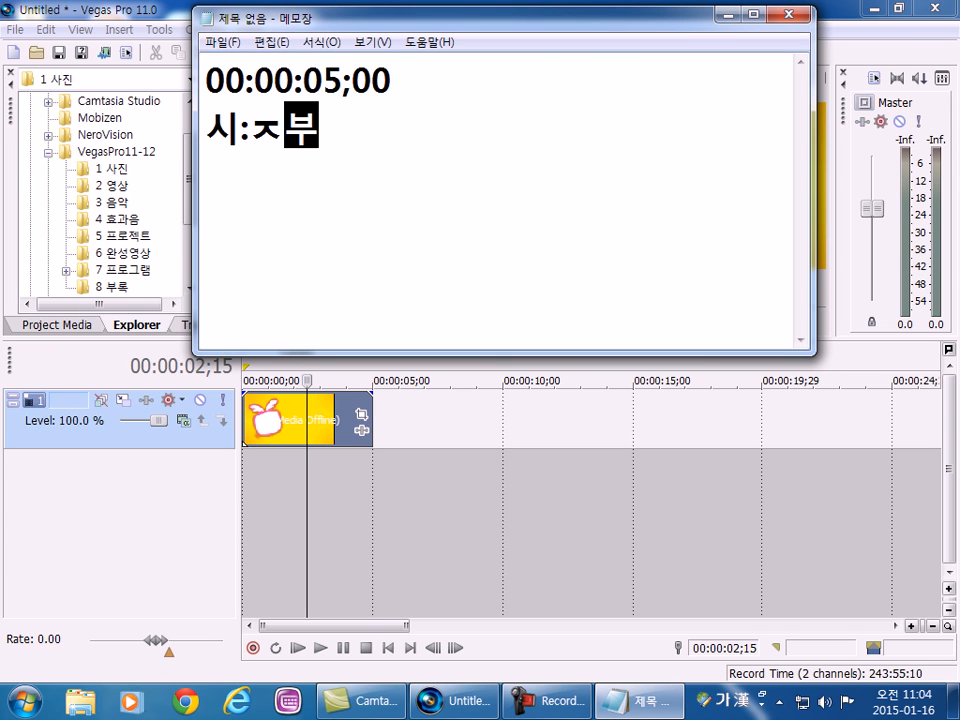
type("분:초")
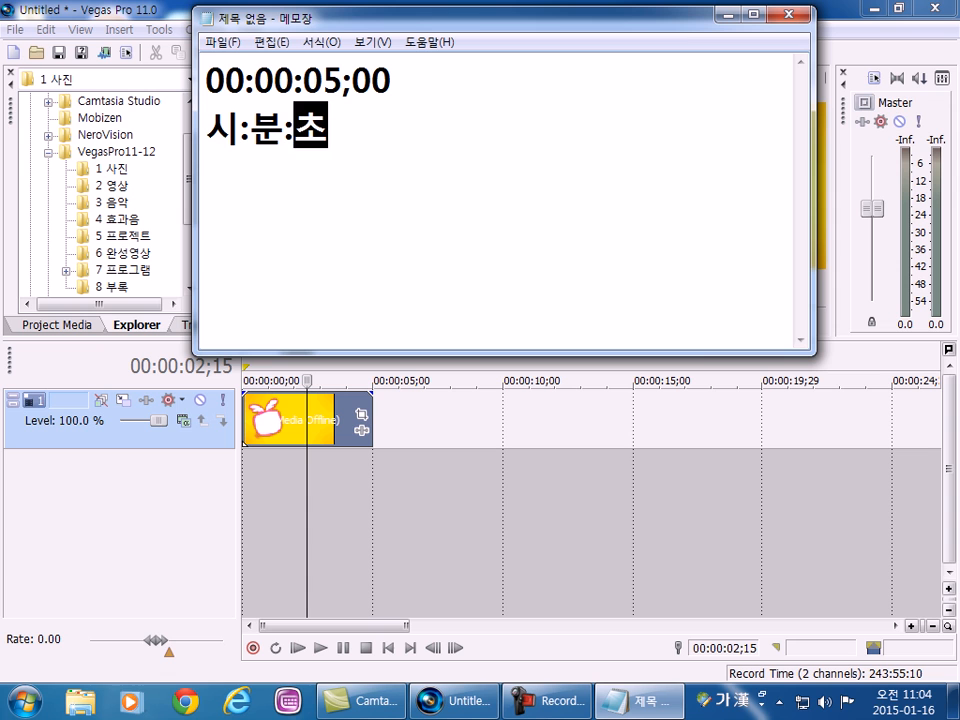
type(";프렘")
key("BackSpace")
type("임")
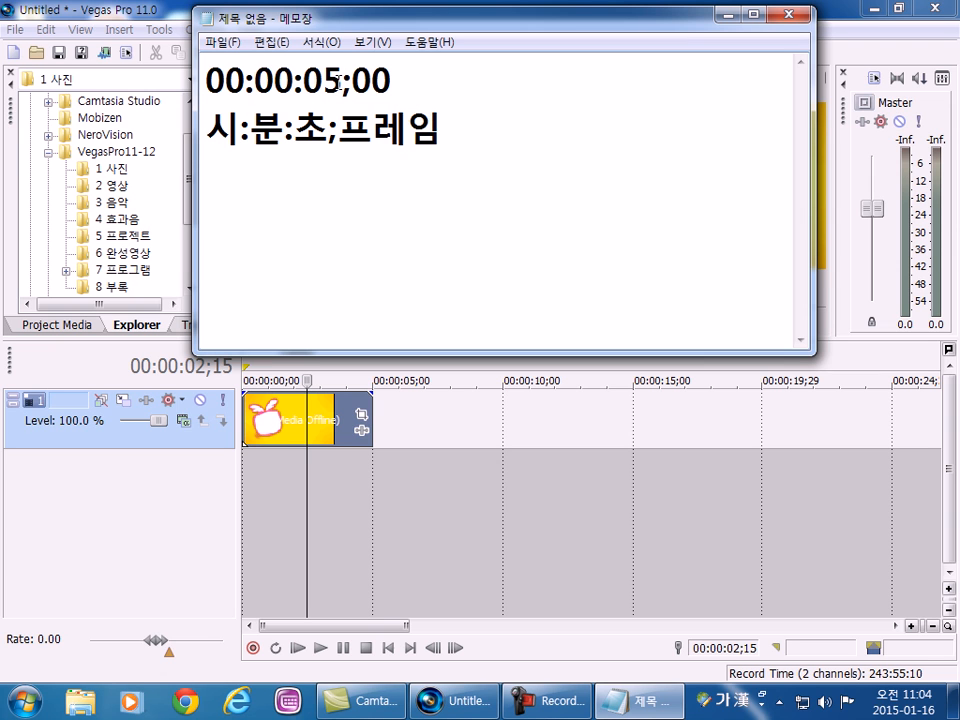
left_click_drag(343, 80, 323, 80)
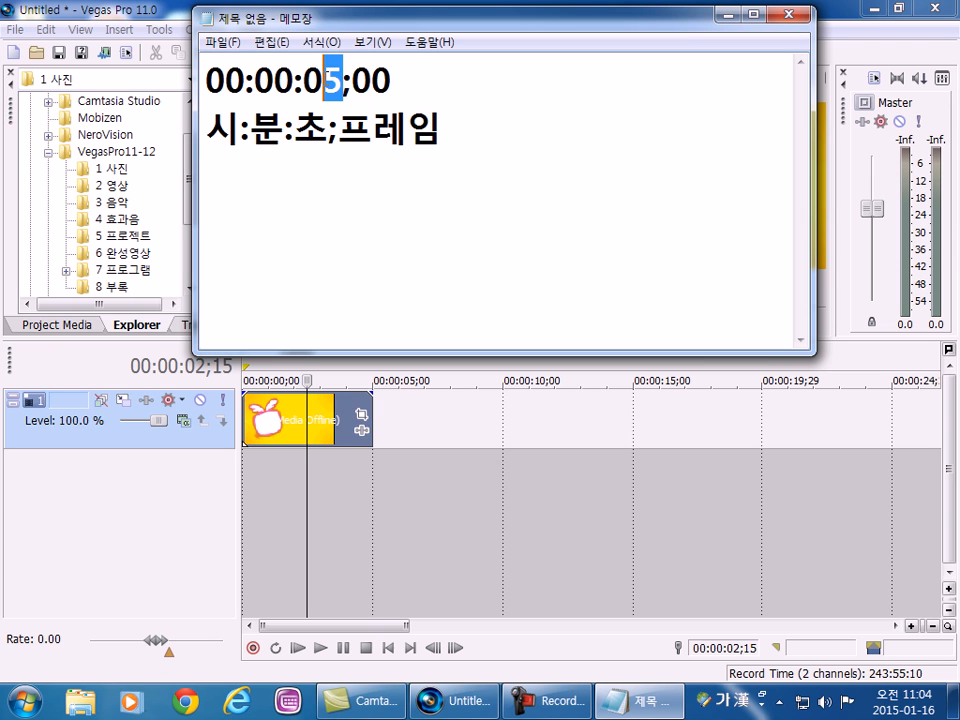
Switch back to Vegas Pro, place the playhead at 00:00:02;00 and examine the image clip's length against the time ruler.
left_click(297, 443)
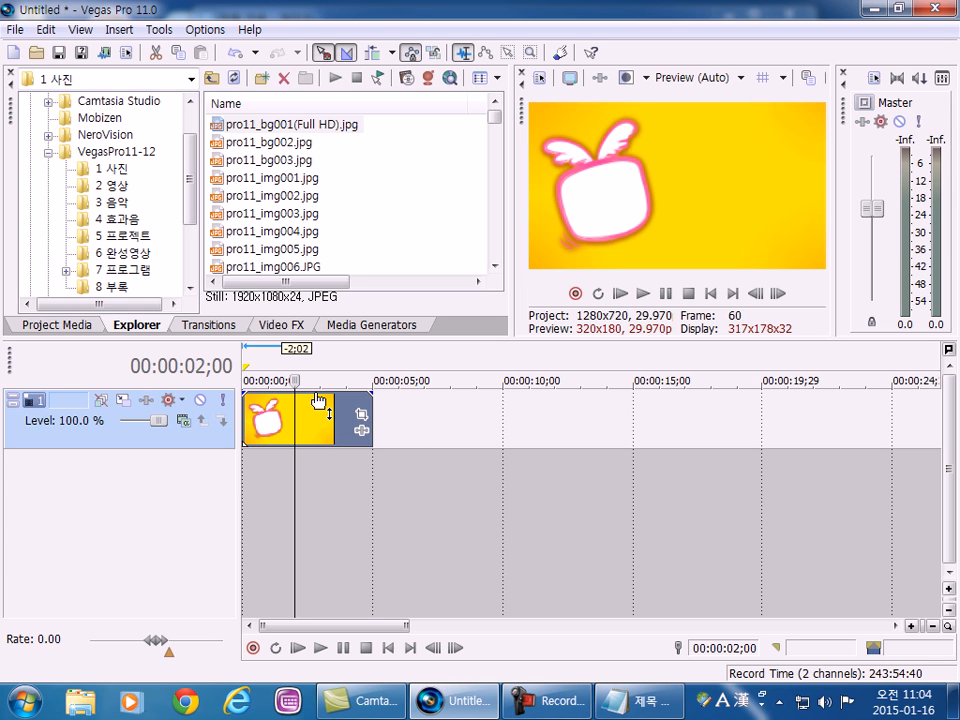
scroll(305, 435, "up", 5)
scroll(424, 452, "down", 3)
scroll(426, 392, "up", 3)
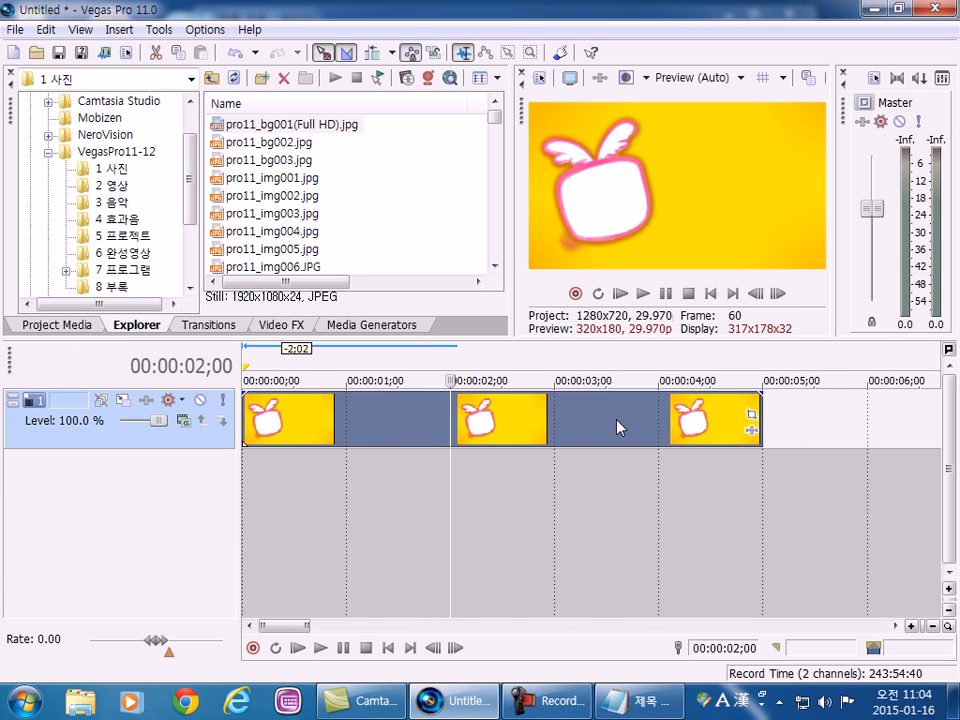
scroll(555, 436, "up", 3)
scroll(545, 436, "down", 4)
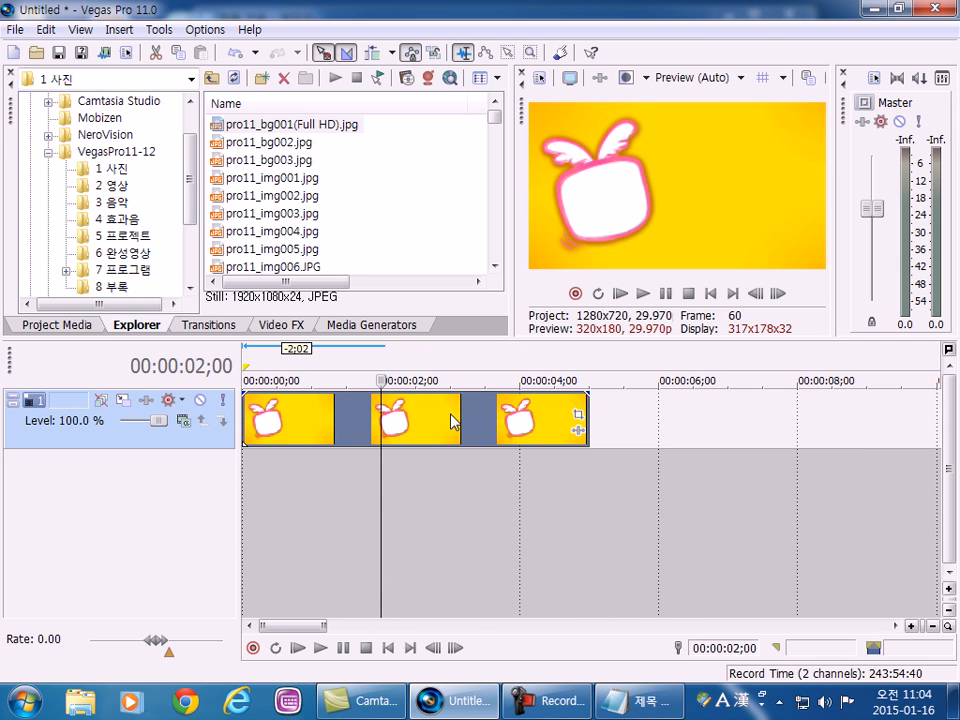
scroll(457, 420, "down", 5)
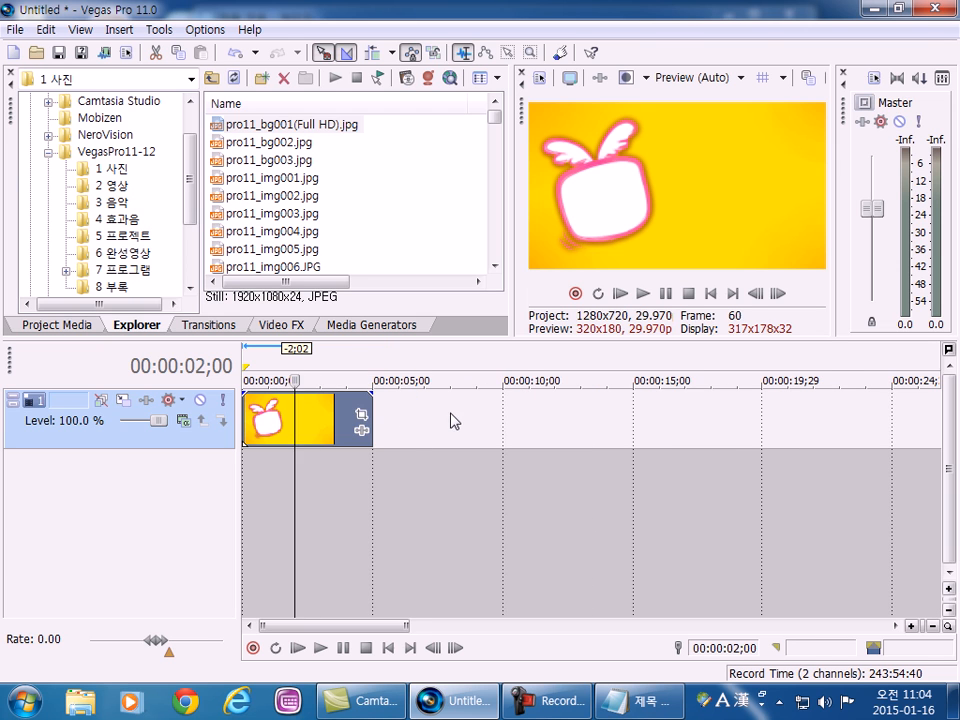
Open the "3 음악" folder and add 01 Let's Fly 2009 Ver.mp3 on a new audio track, starting where the image clip ends.
left_click(114, 205)
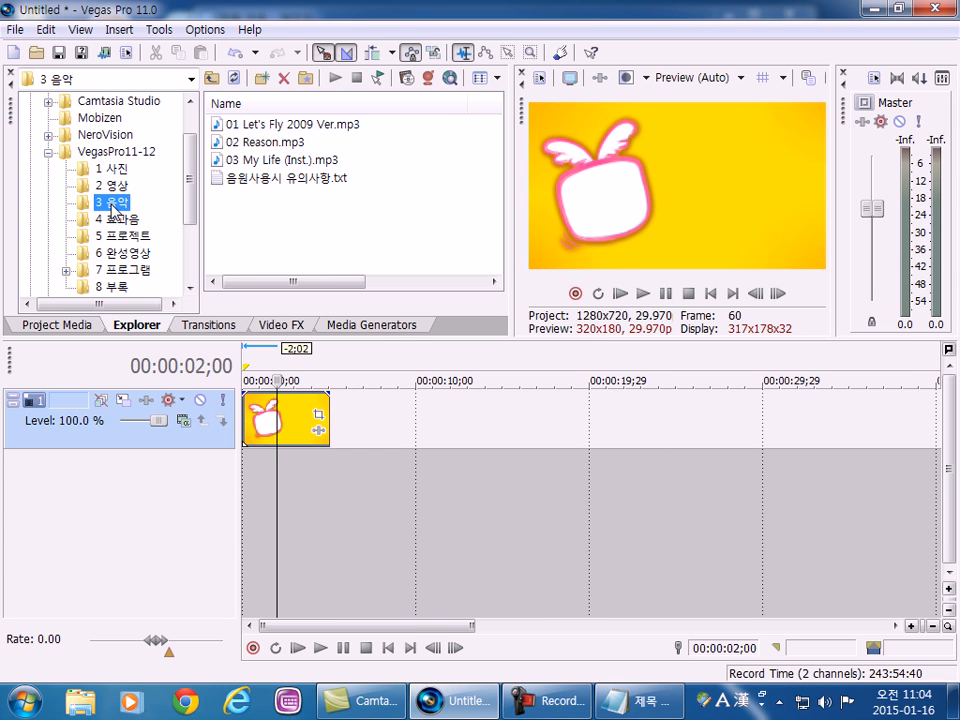
left_click_drag(380, 213, 282, 219)
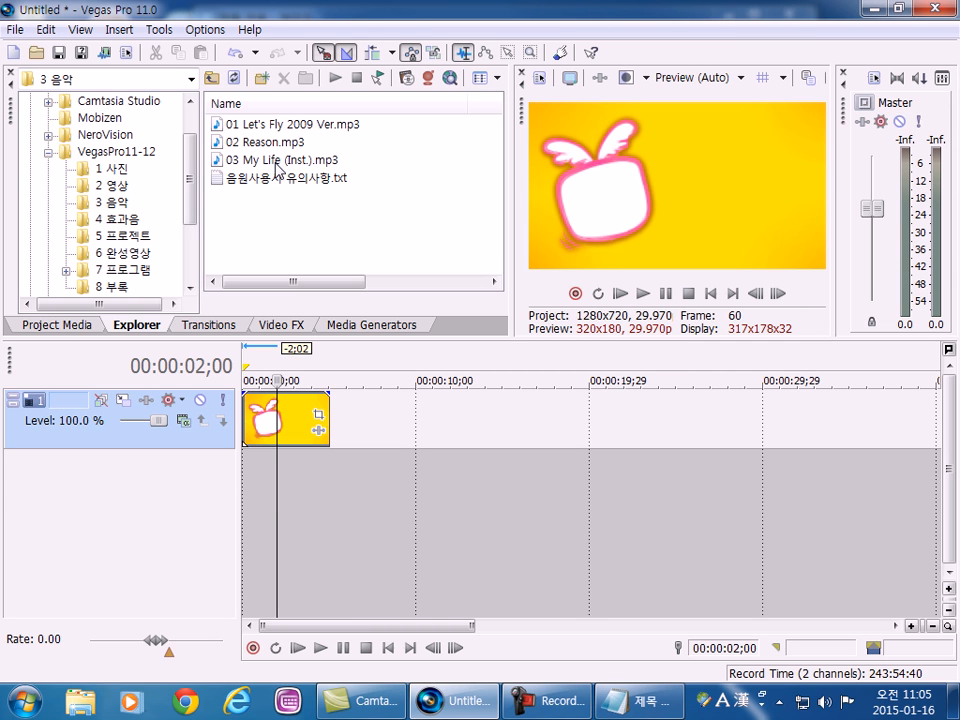
left_click(262, 126)
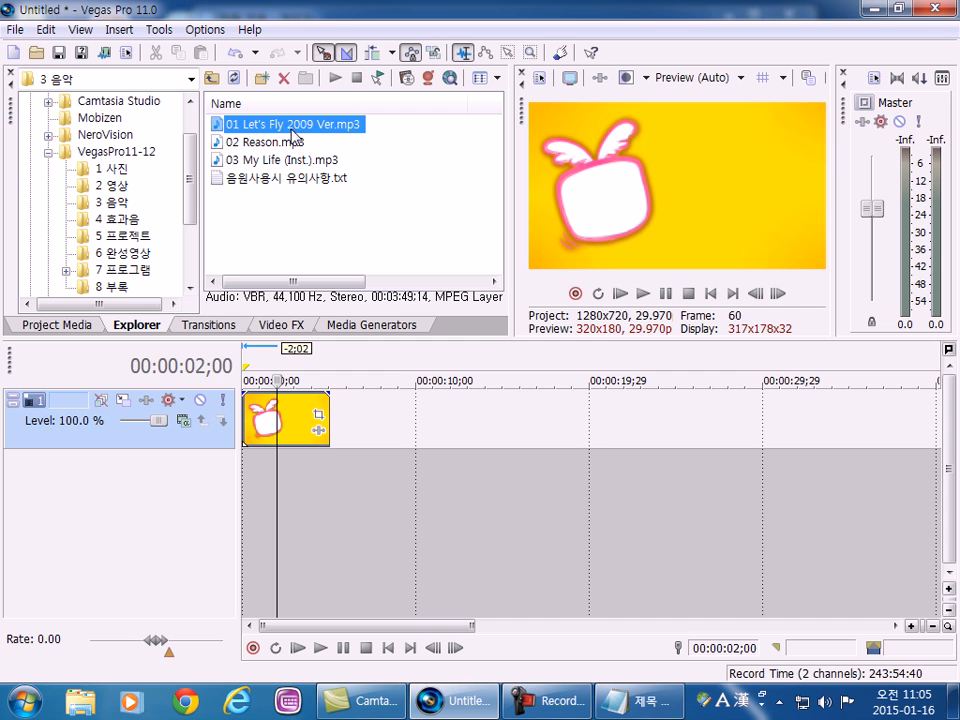
left_click_drag(342, 336, 345, 490)
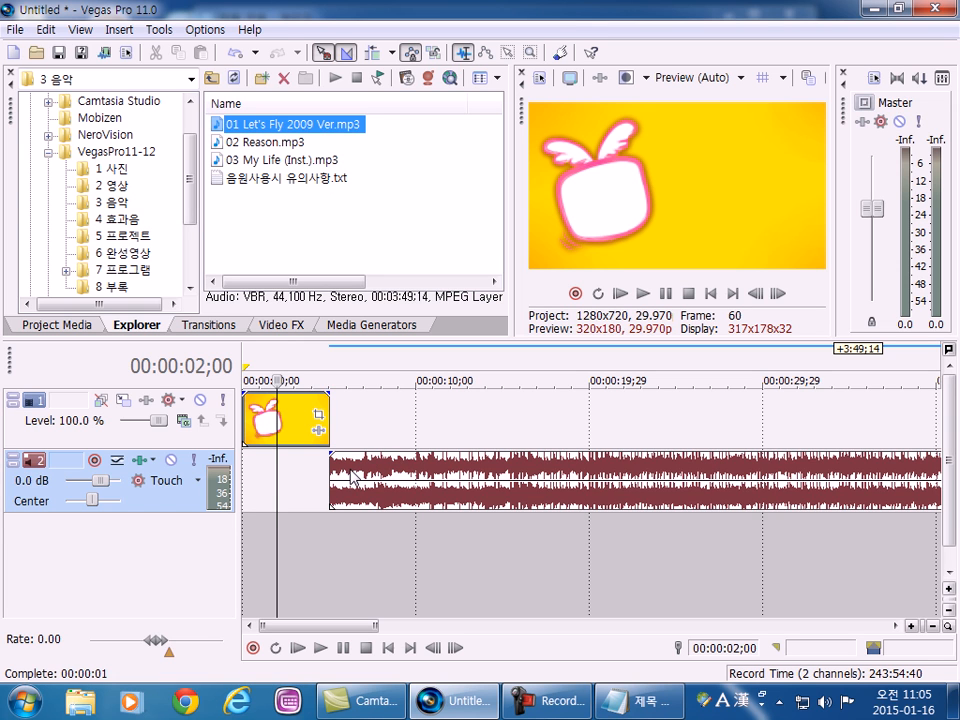
Open the "2 영상" folder and add pro11_mov001.m2ts to the video track directly after the image clip.
left_click(120, 187)
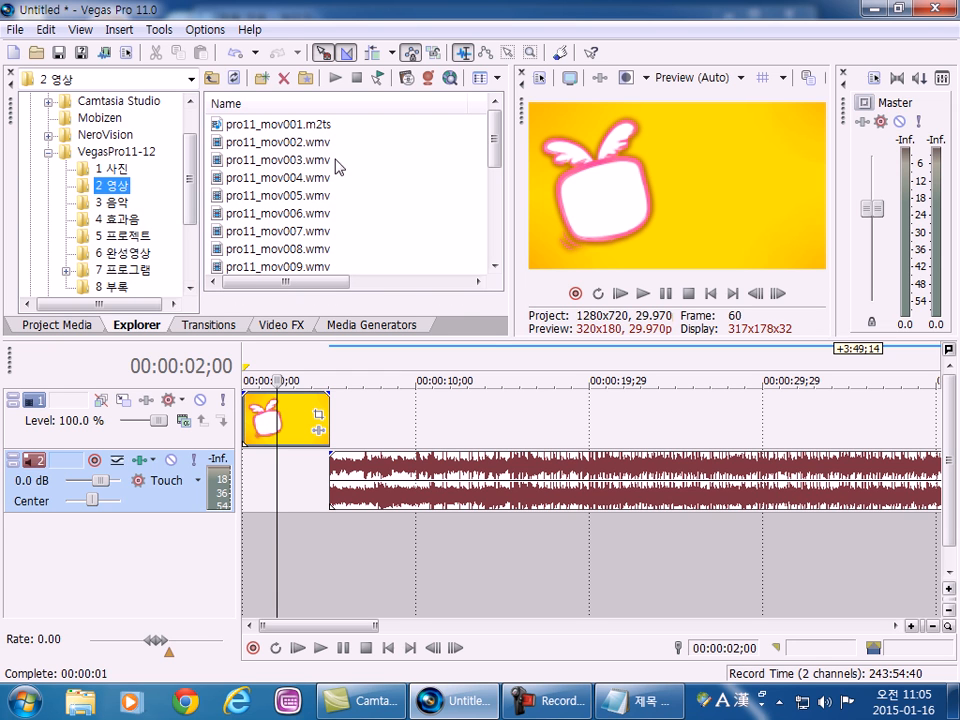
left_click(285, 124)
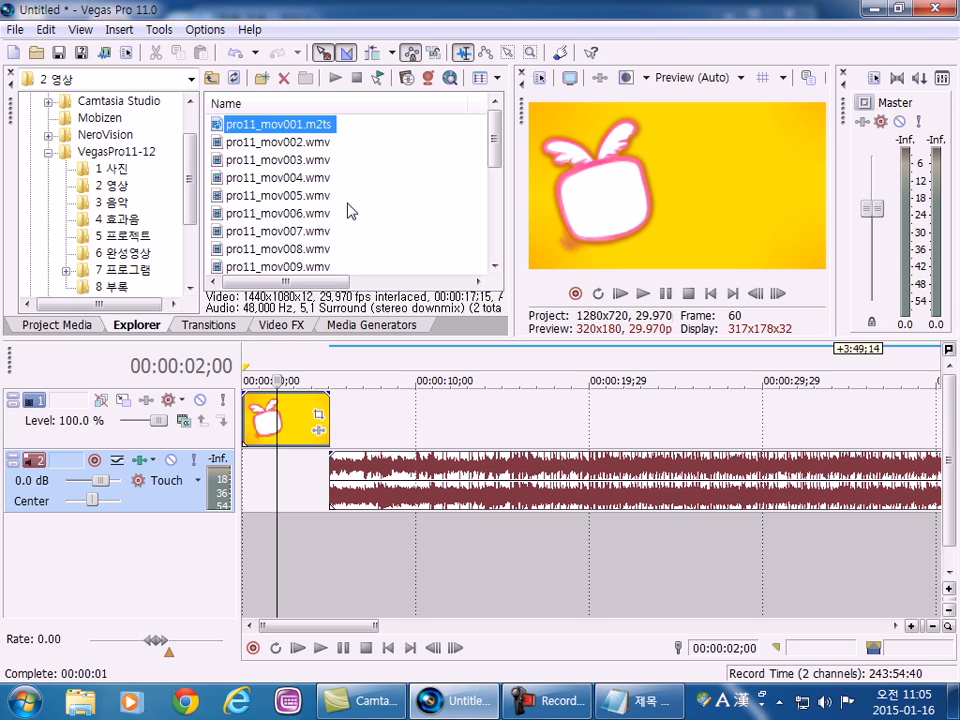
left_click_drag(303, 124, 343, 438)
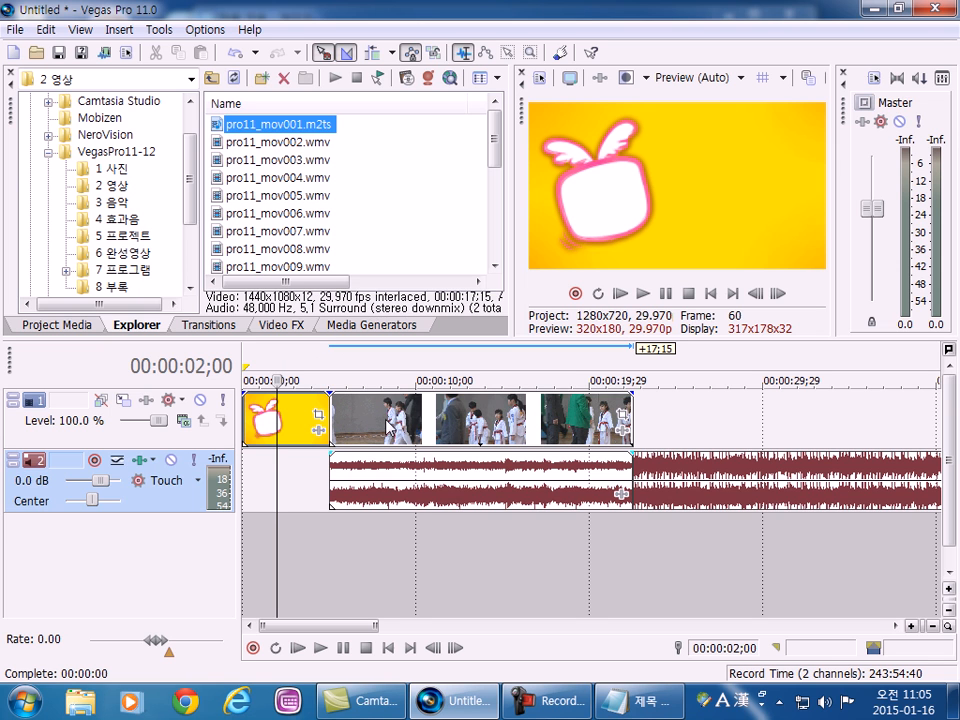
Separate the music clip from the video clip's audio by moving it onto a new audio track directly below.
left_click(115, 202)
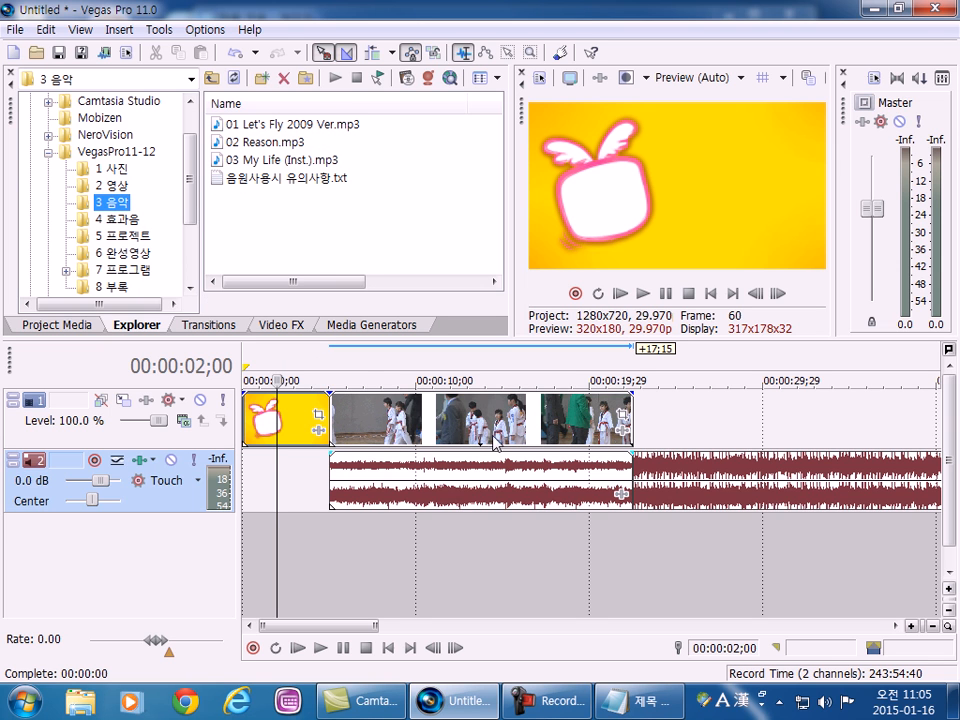
left_click(375, 428)
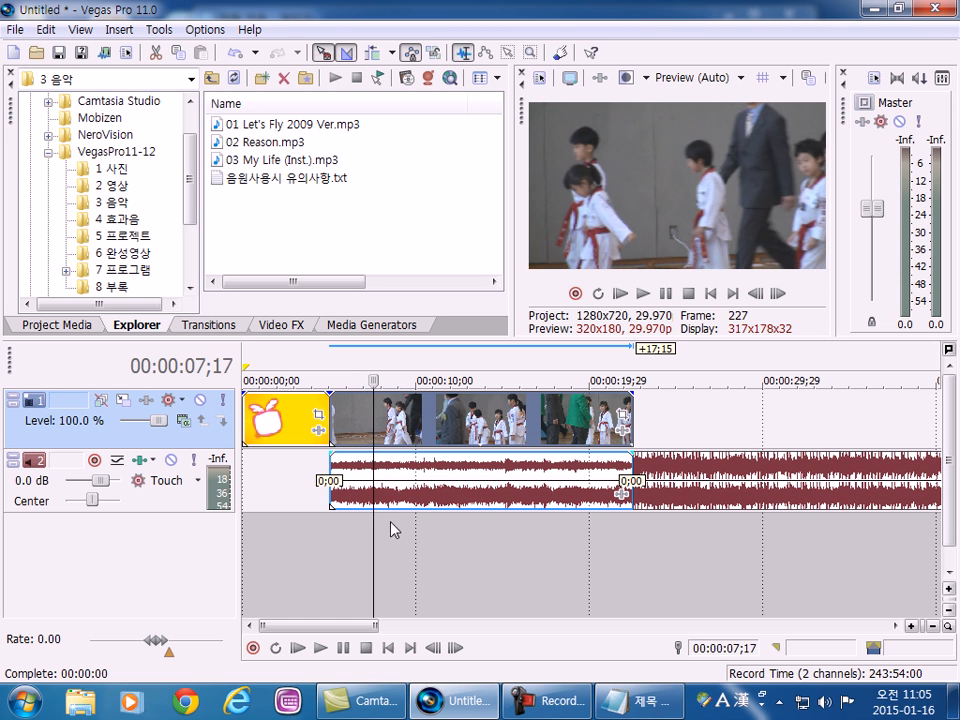
left_click(444, 574)
left_click(688, 492)
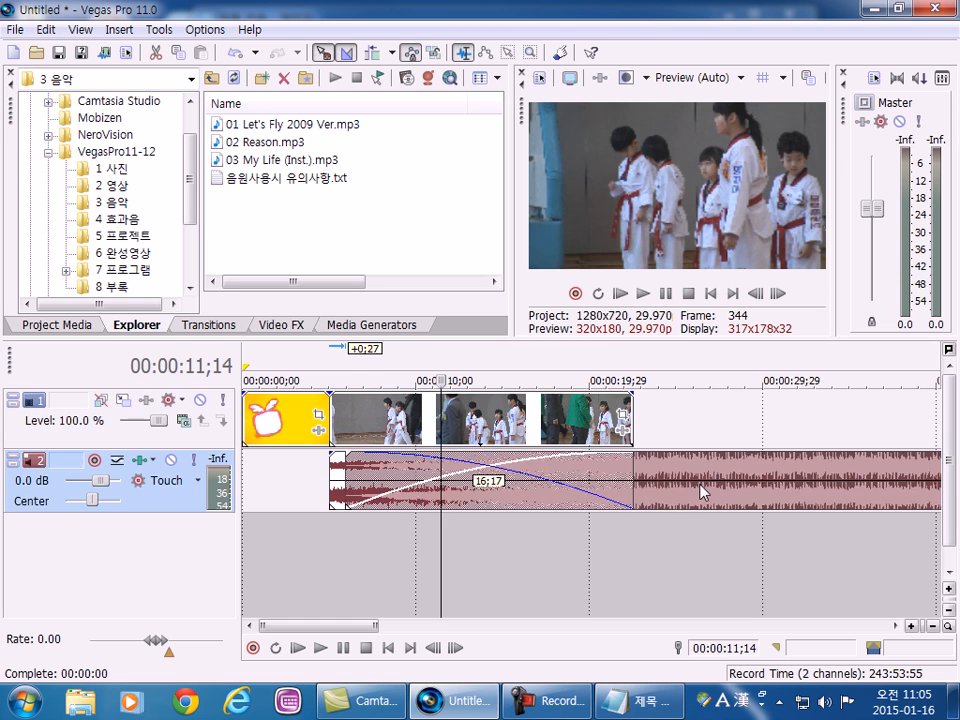
left_click_drag(676, 488, 689, 562)
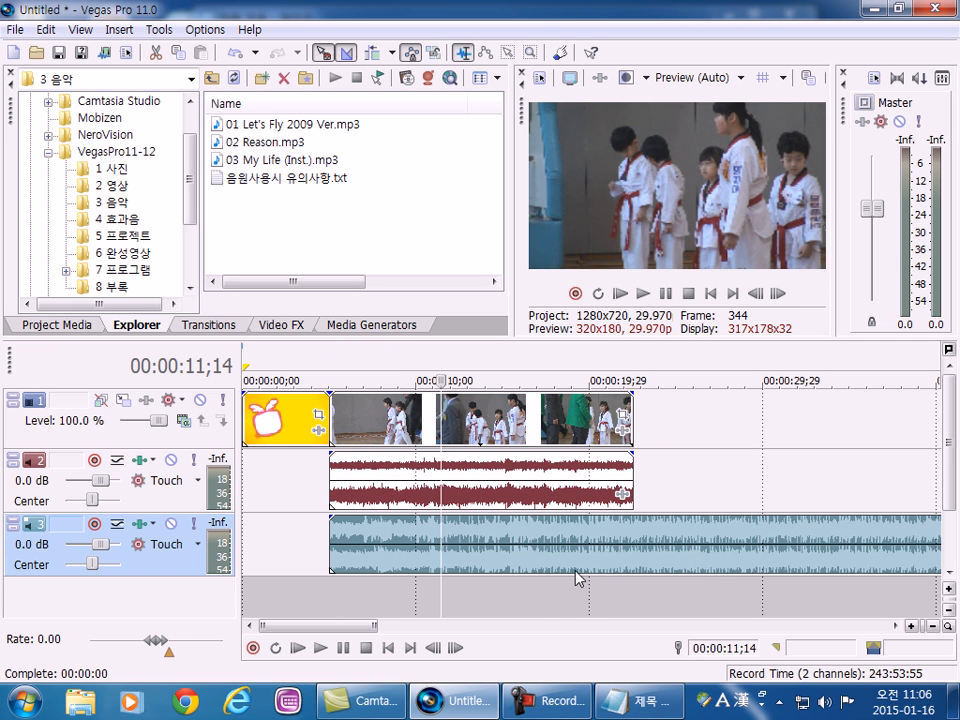
Move the music clip back onto audio track 2 over the video's sound, and enlarge the timeline area.
left_click_drag(660, 544, 662, 485)
scroll(315, 551, "down", 2)
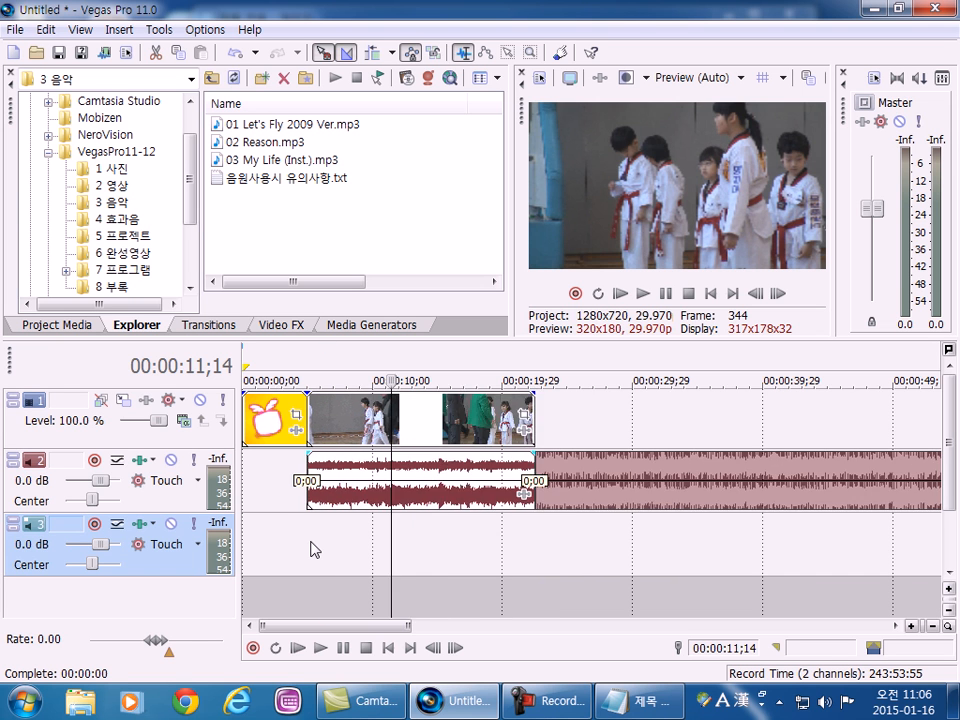
left_click_drag(567, 342, 572, 253)
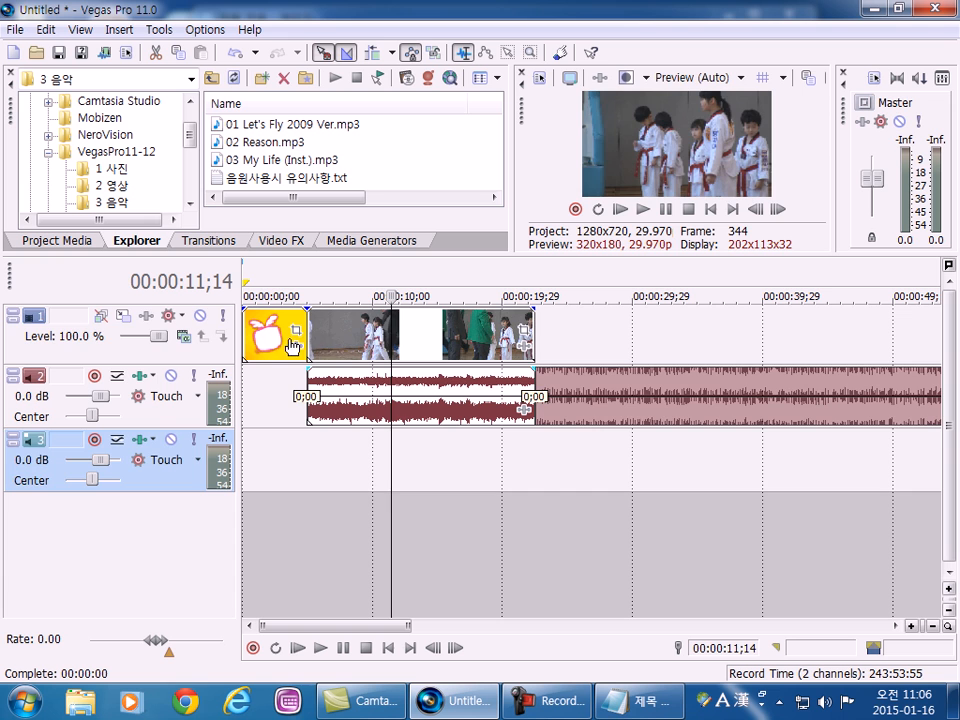
Move the music clip from audio track 2 down onto audio track 3, keeping its start at the end of the image clip.
left_click(270, 340)
left_click(270, 340)
left_click(358, 336)
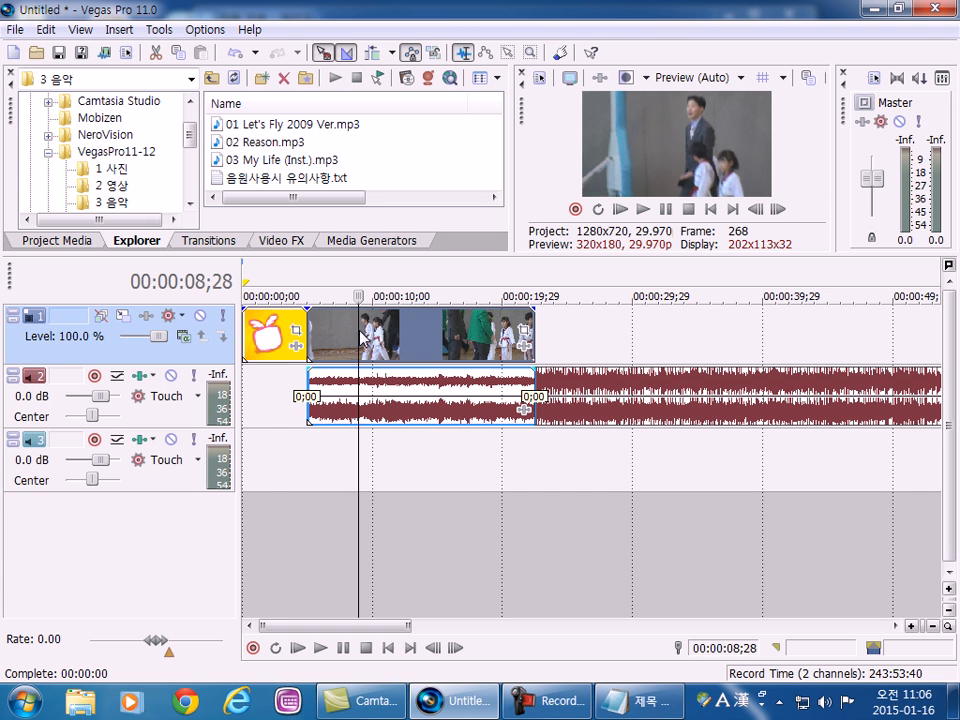
left_click(633, 408)
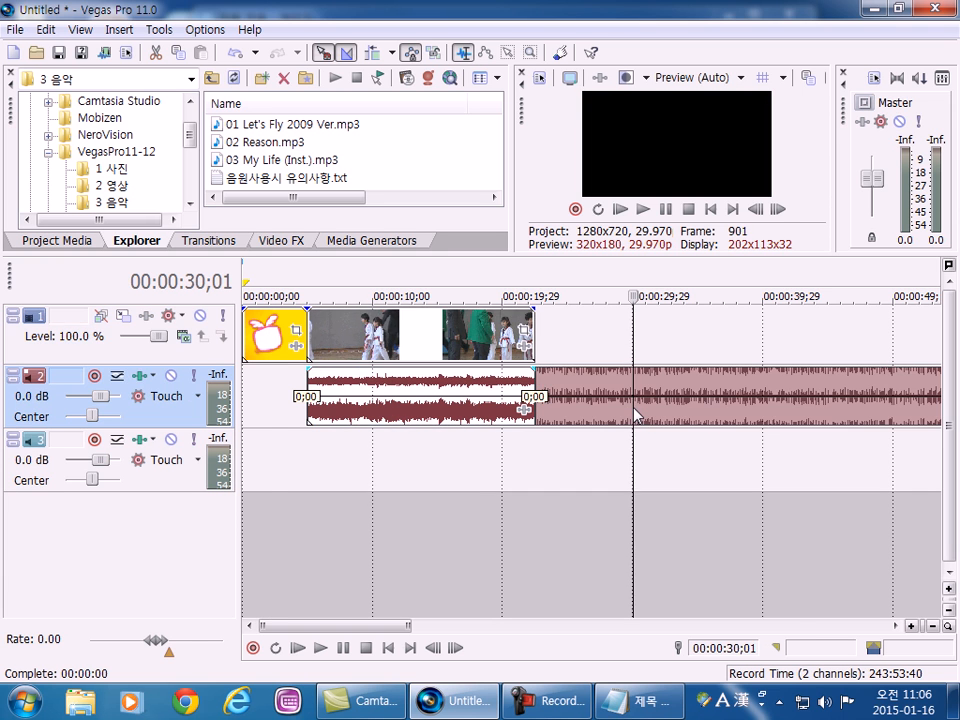
left_click_drag(603, 411, 608, 460)
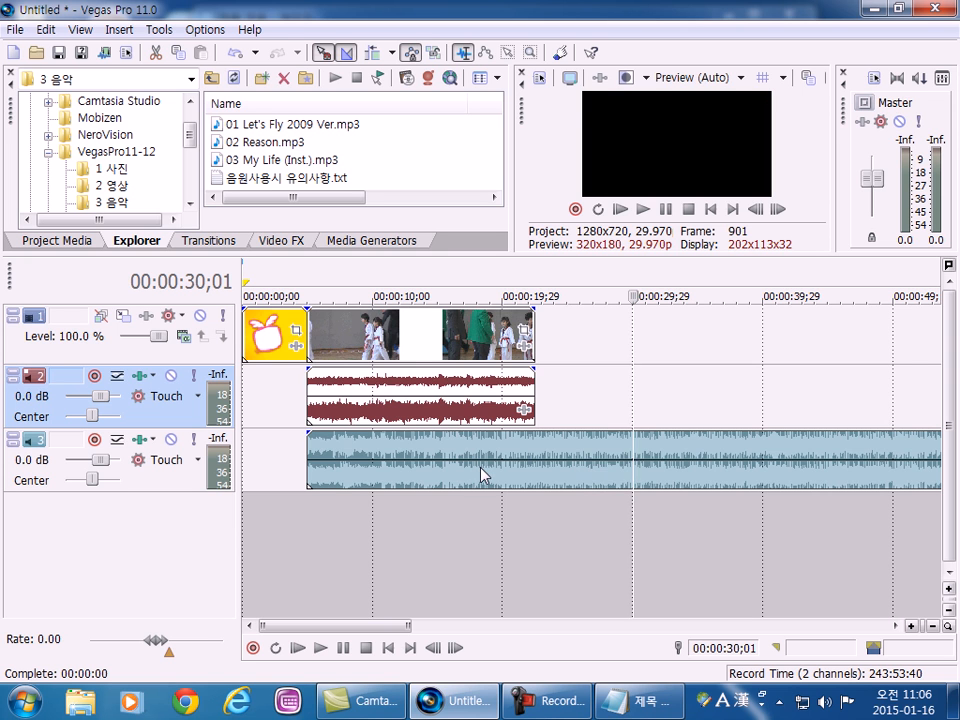
left_click(15, 31)
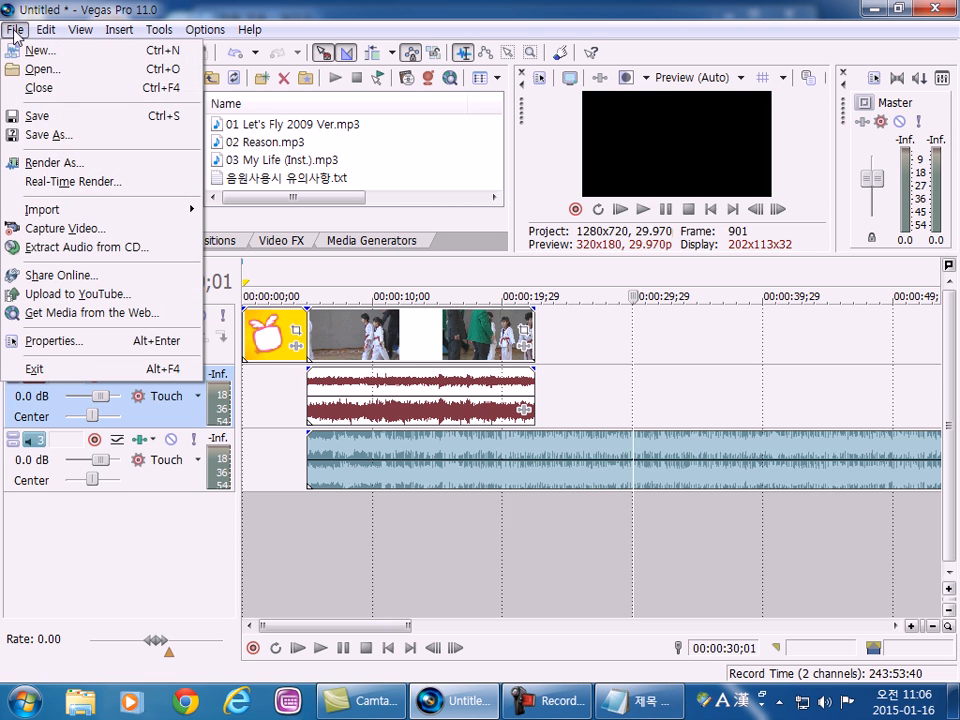
key("Right")
key("Left")
key("Down")
key("Return")
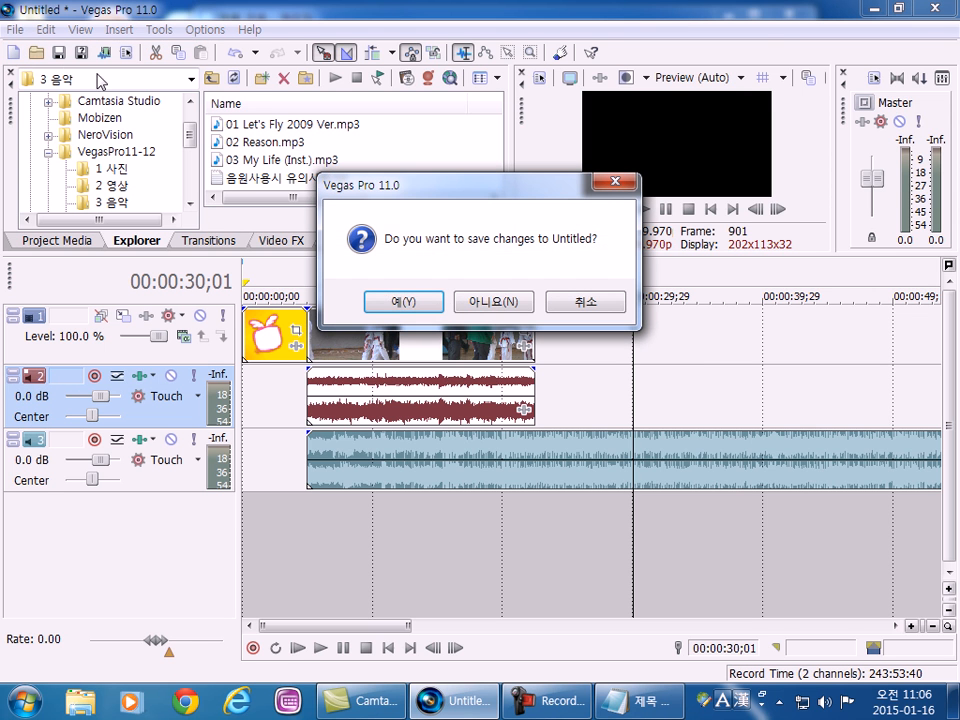
key("Left")
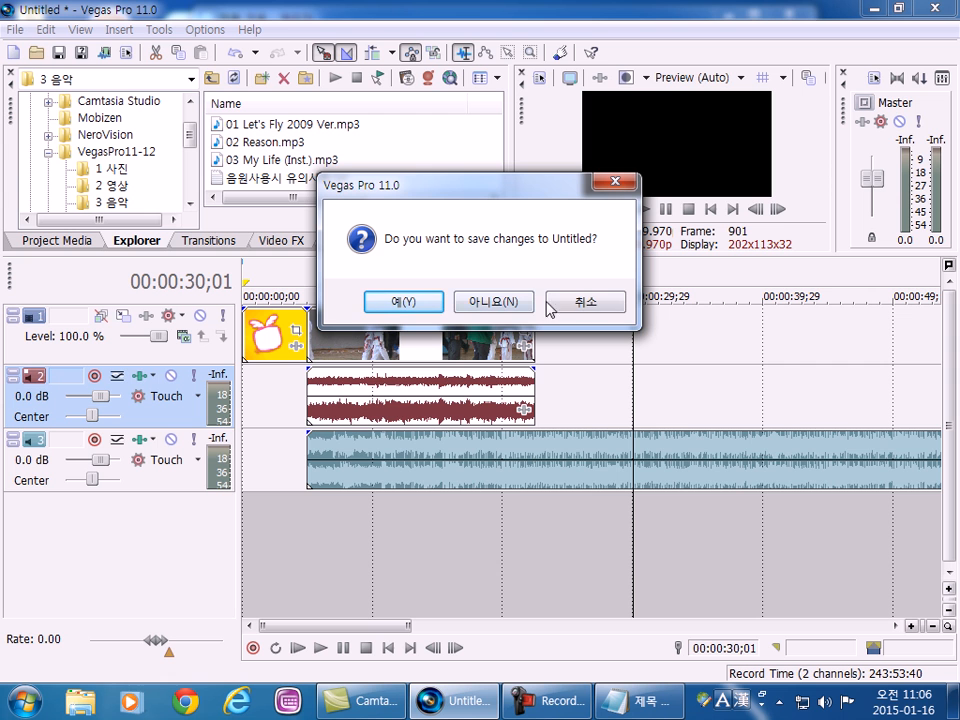
left_click(494, 302)
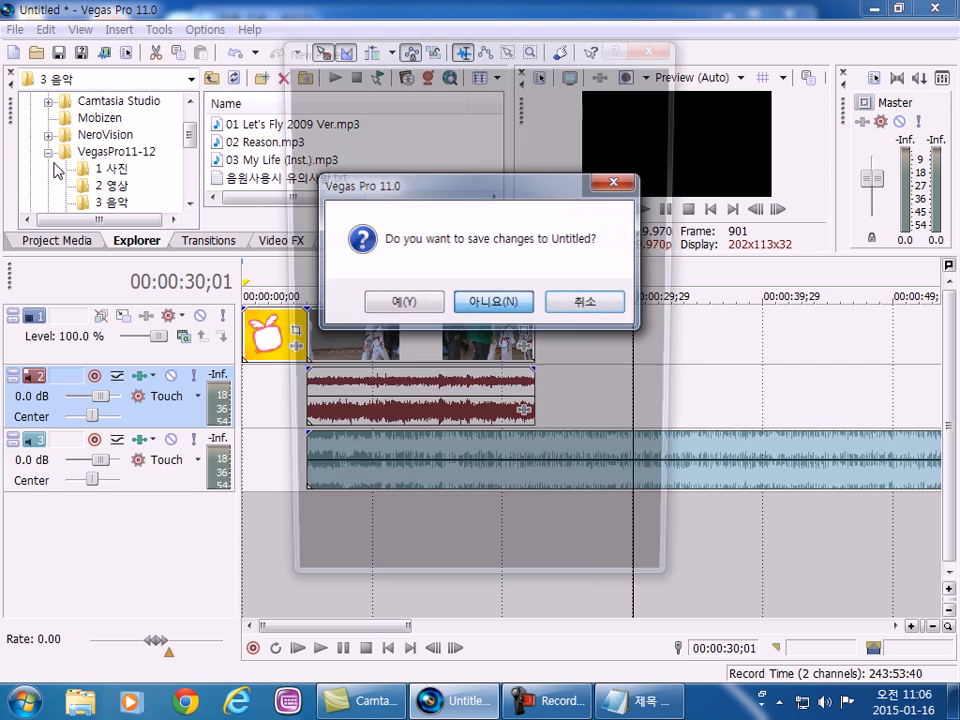
left_click(660, 45)
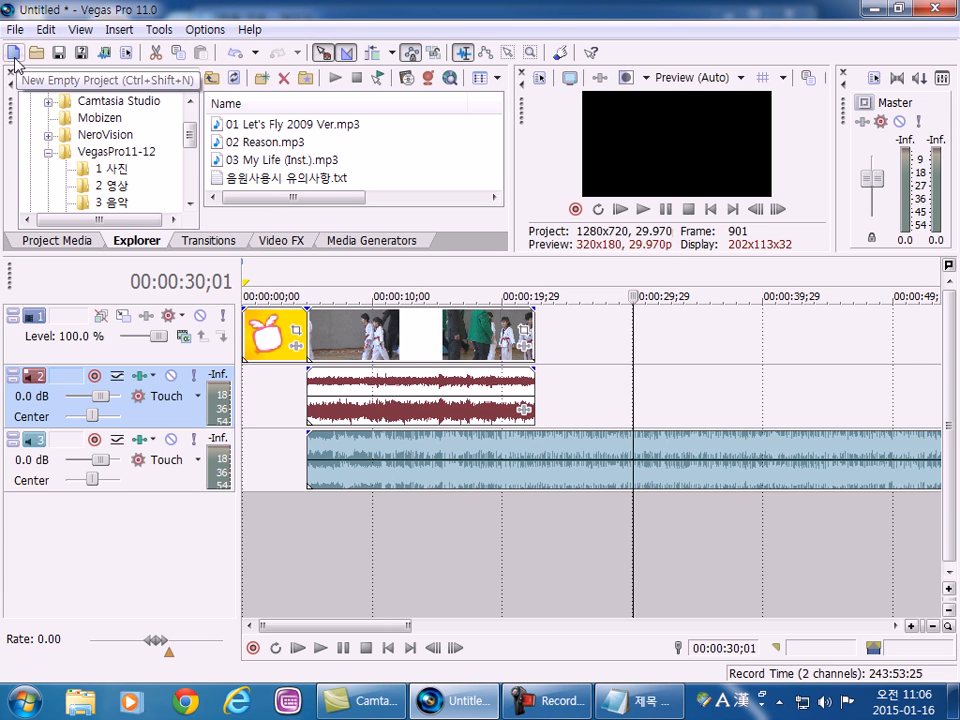
Start a new empty project without saving the changes to the current one.
left_click(13, 54)
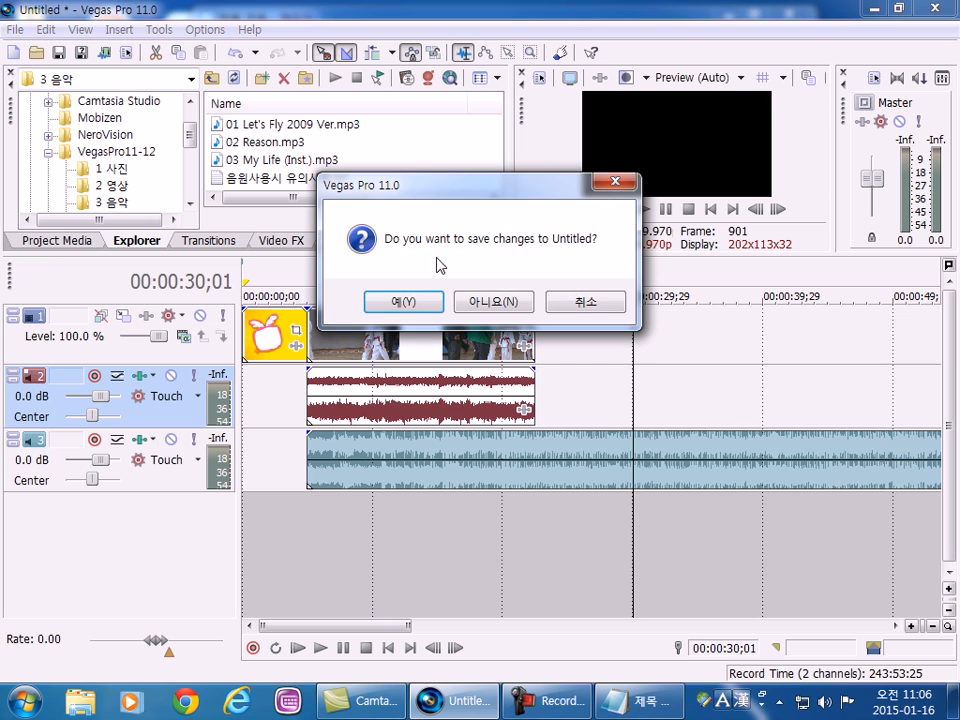
left_click(497, 300)
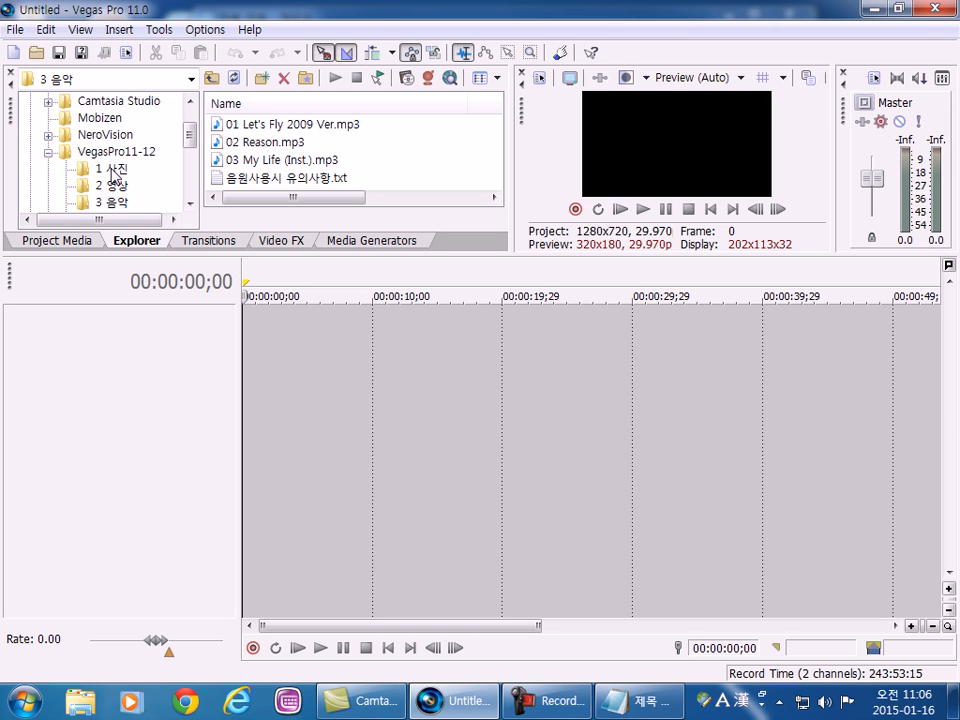
left_click(15, 30)
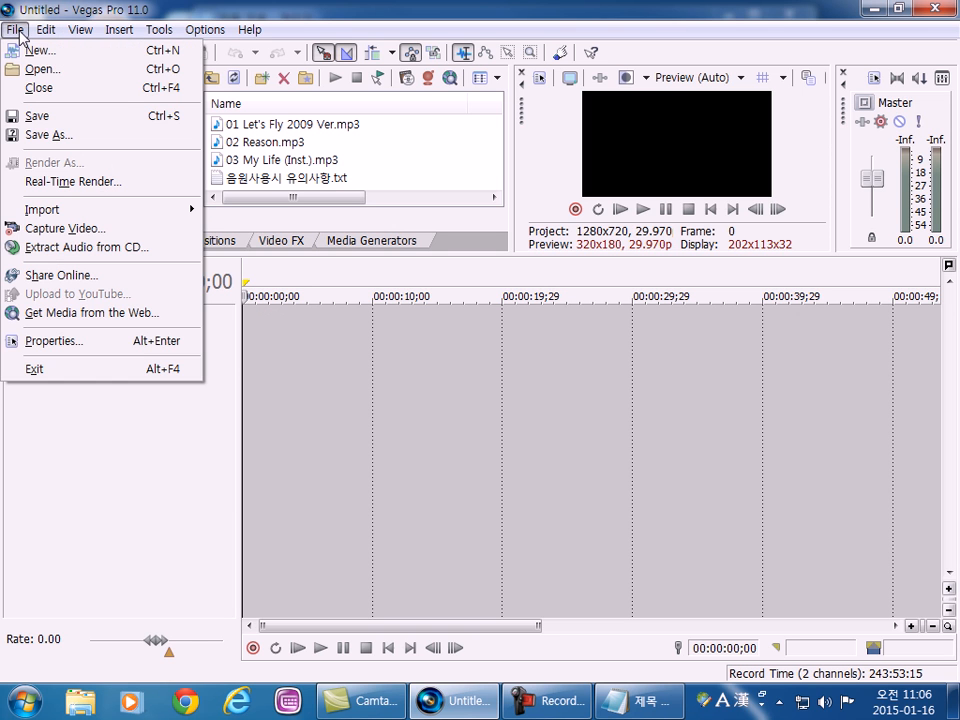
left_click(15, 30)
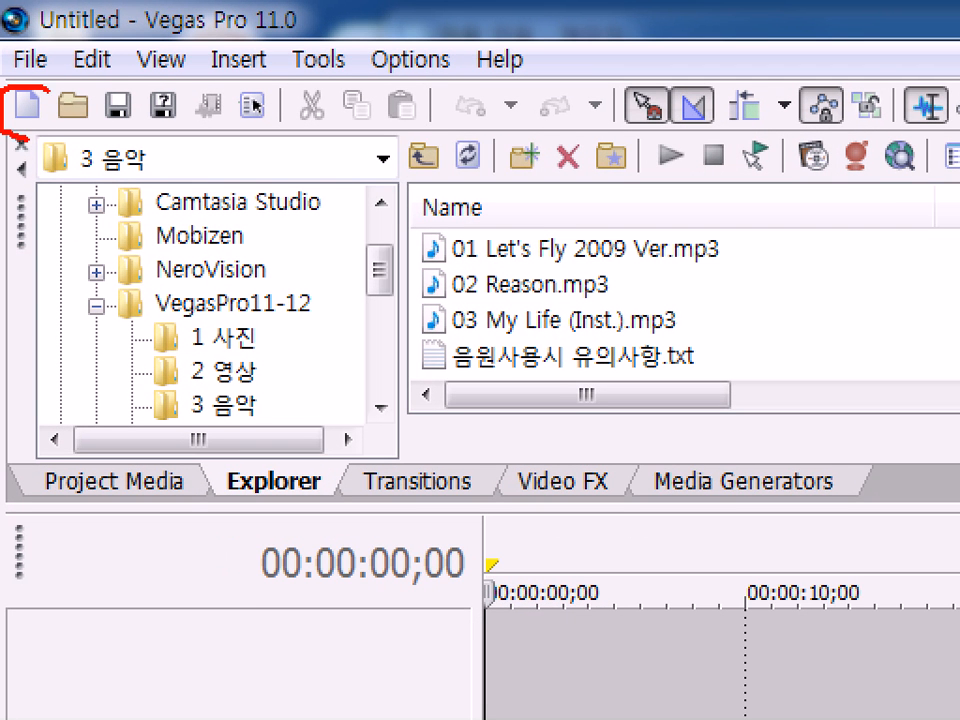
left_click_drag(27, 138, 18, 89)
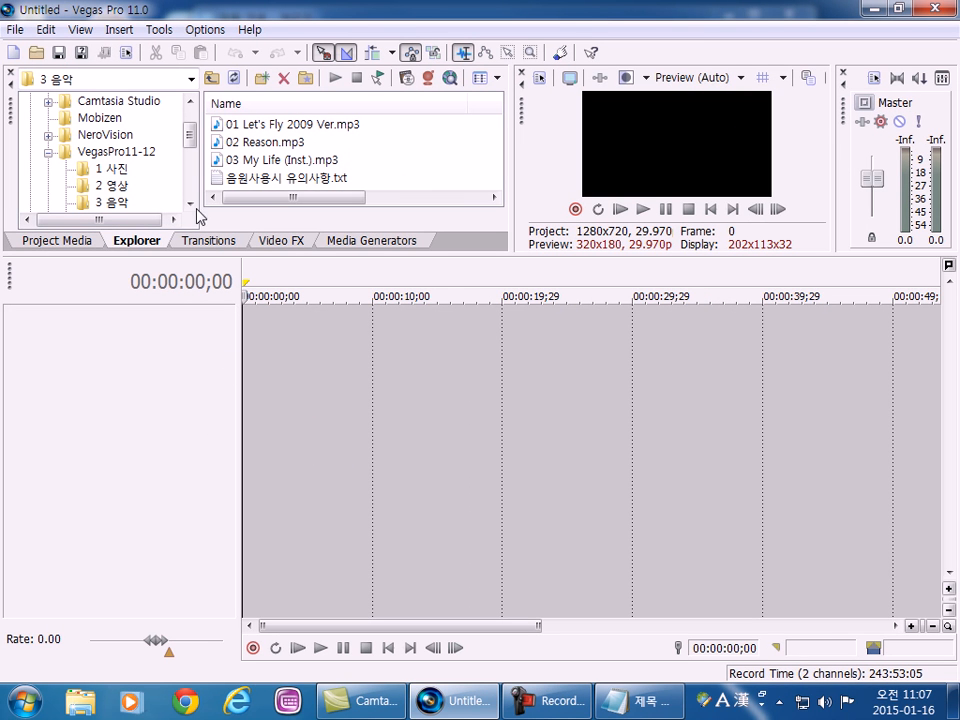
Add pro11_bg001(Full HD).jpg from "1 사진" at the timeline start and pro11_mov001.m2ts from "2 영상" directly after it.
left_click(112, 168)
left_click_drag(255, 124, 250, 335)
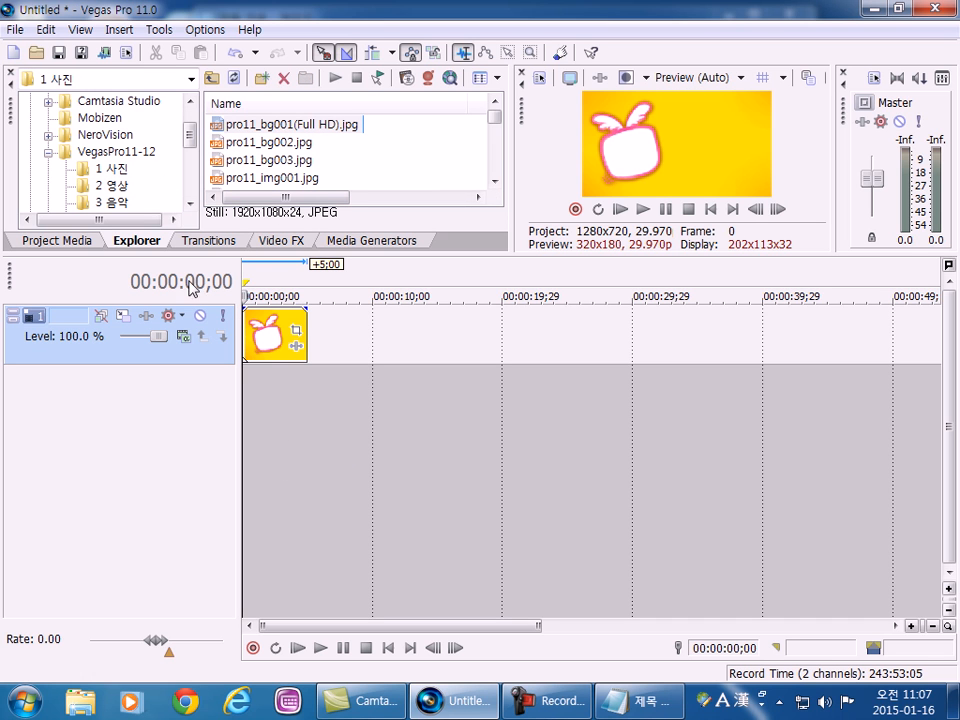
left_click(145, 189)
left_click_drag(250, 133, 321, 338)
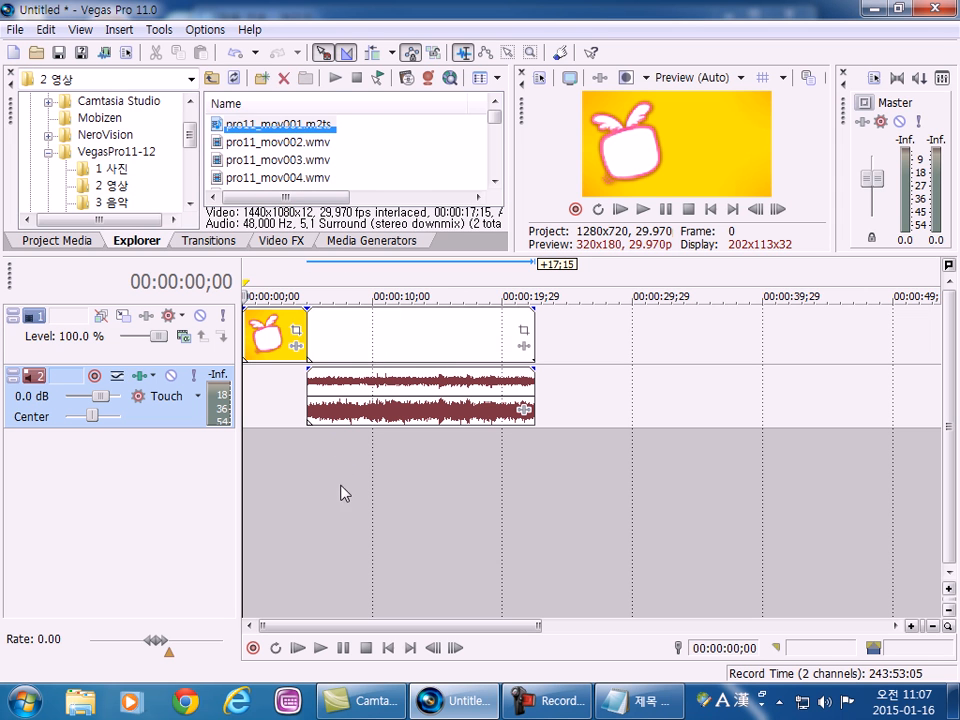
Add 01 Let's Fly 2009 Ver.mp3 from "3 음악" on a new audio track below, starting where the video clip starts.
left_click(122, 203)
left_click_drag(250, 124, 317, 452)
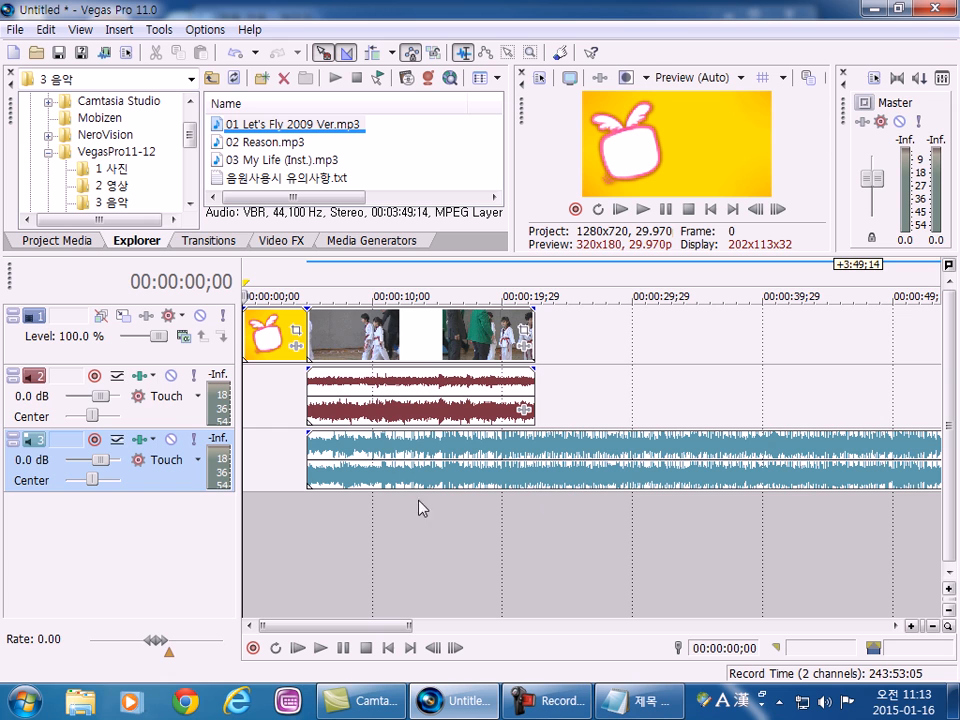
Select the image clip, the video clip, its linked audio and the music clip in turn to examine which track holds each.
left_click(272, 335)
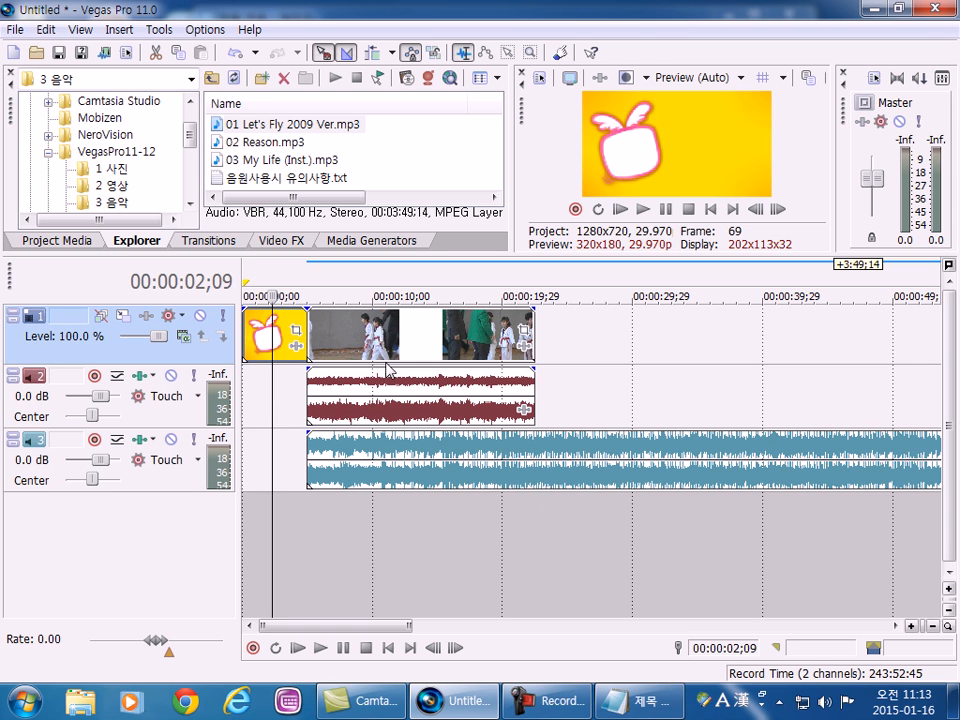
left_click(362, 395)
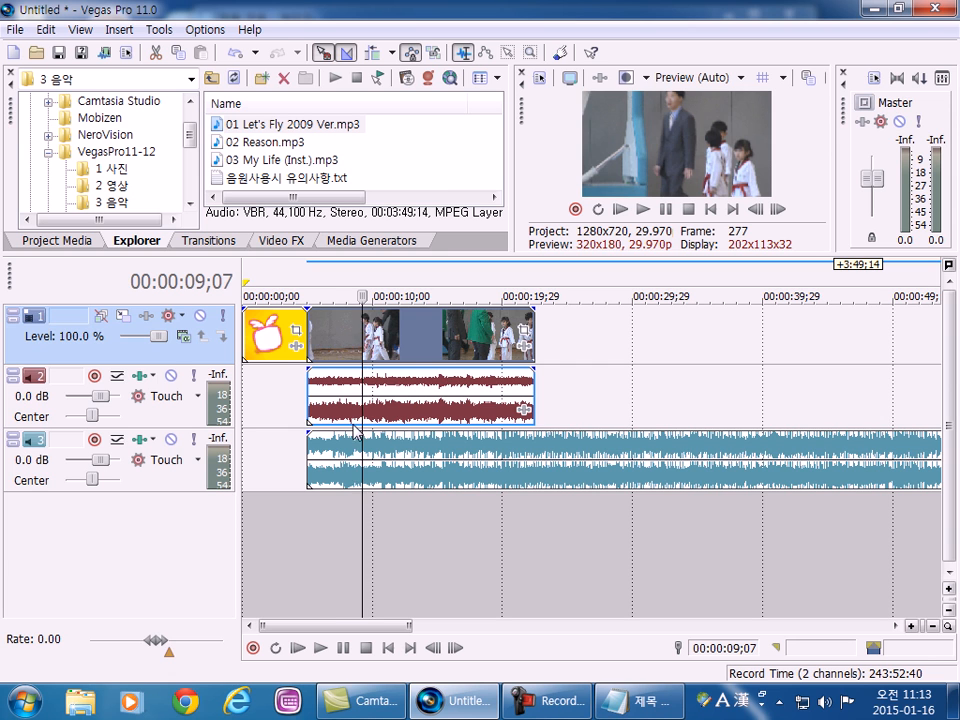
left_click(335, 395)
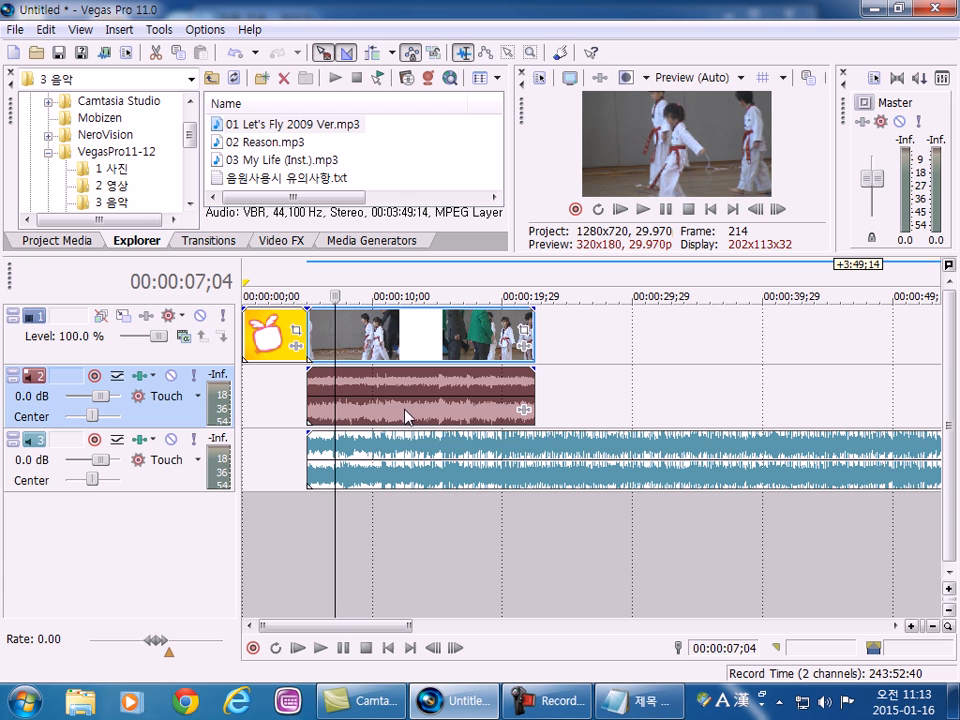
left_click(407, 475)
left_click(406, 475)
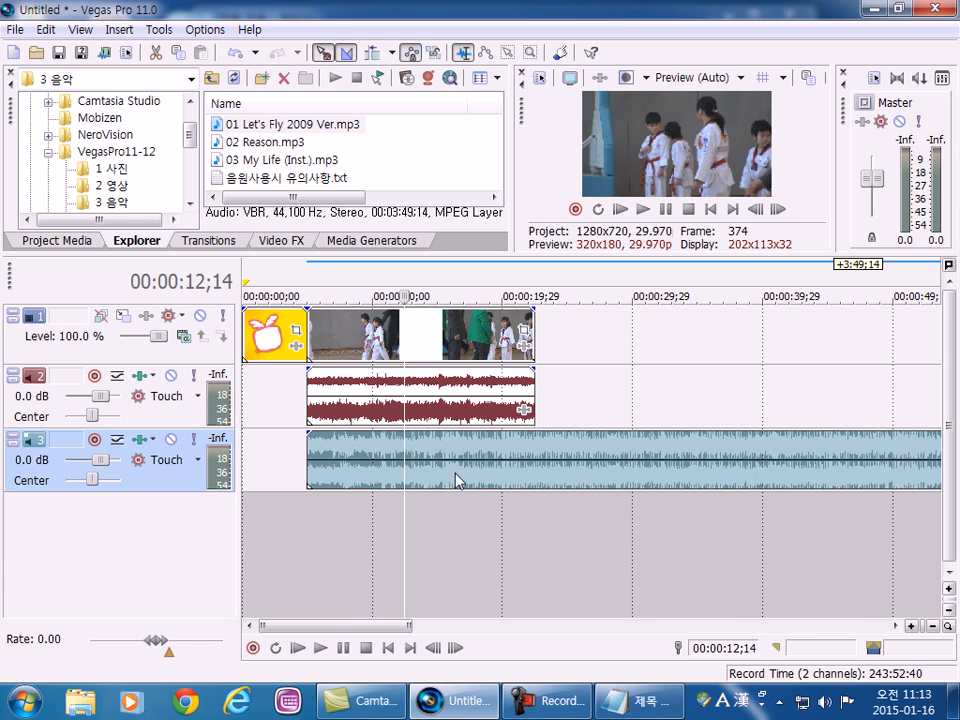
left_click(512, 505)
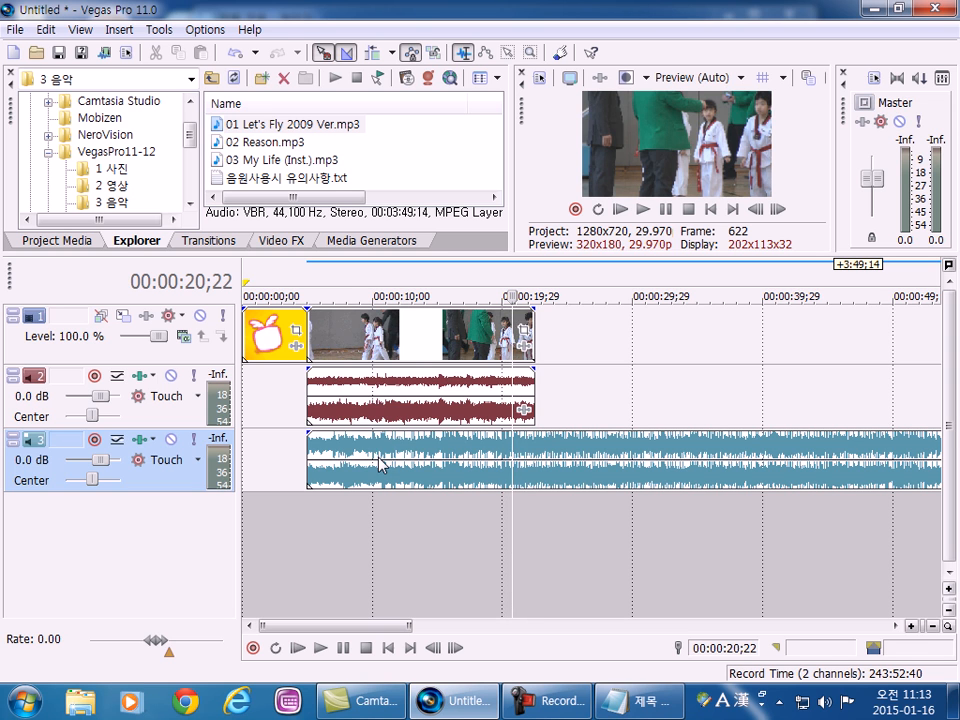
left_click(352, 410)
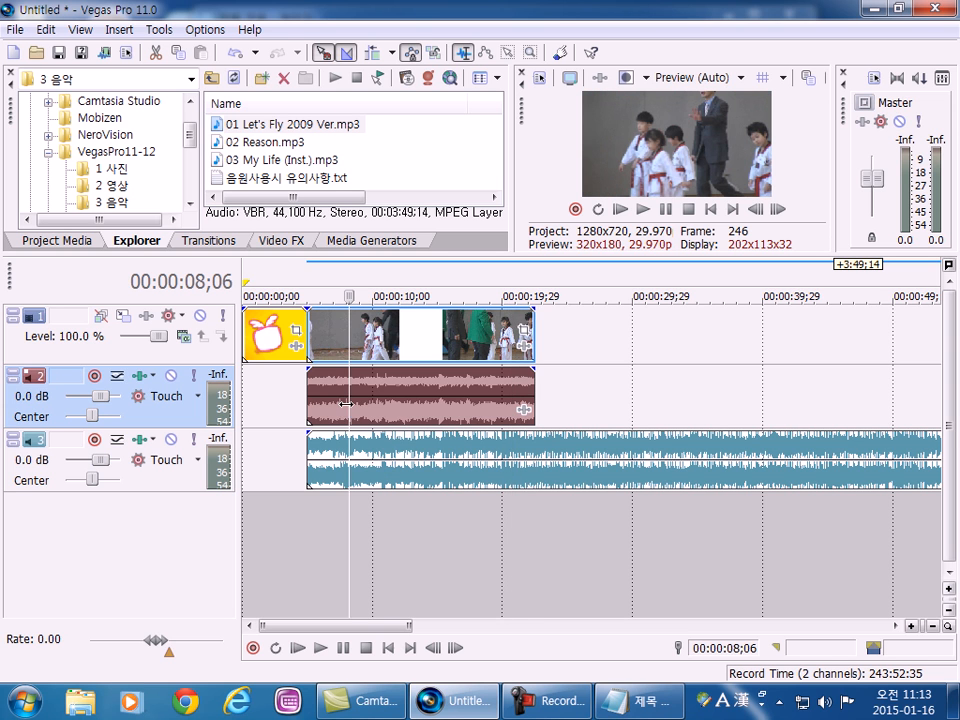
Mute and unmute audio track 2 and audio track 3, one after the other.
left_click(173, 378)
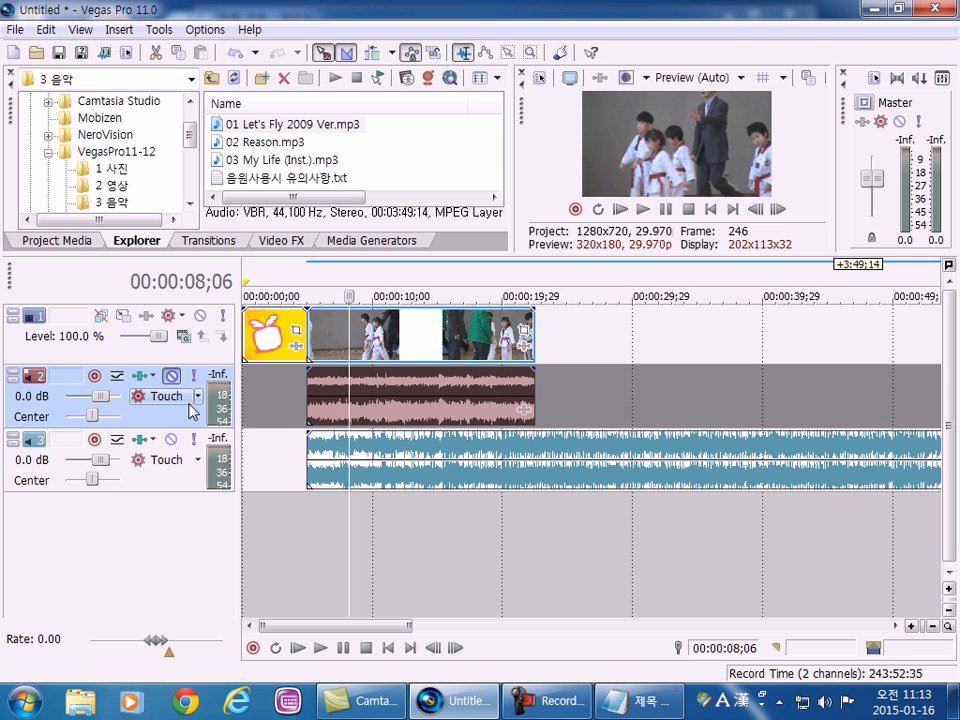
left_click(173, 379)
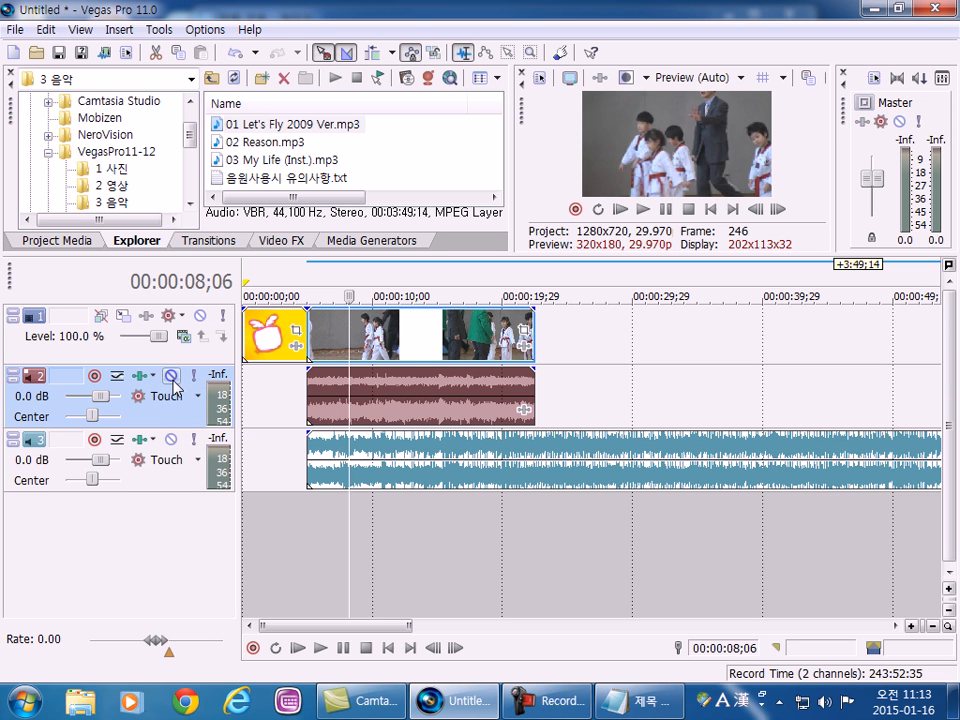
left_click(172, 440)
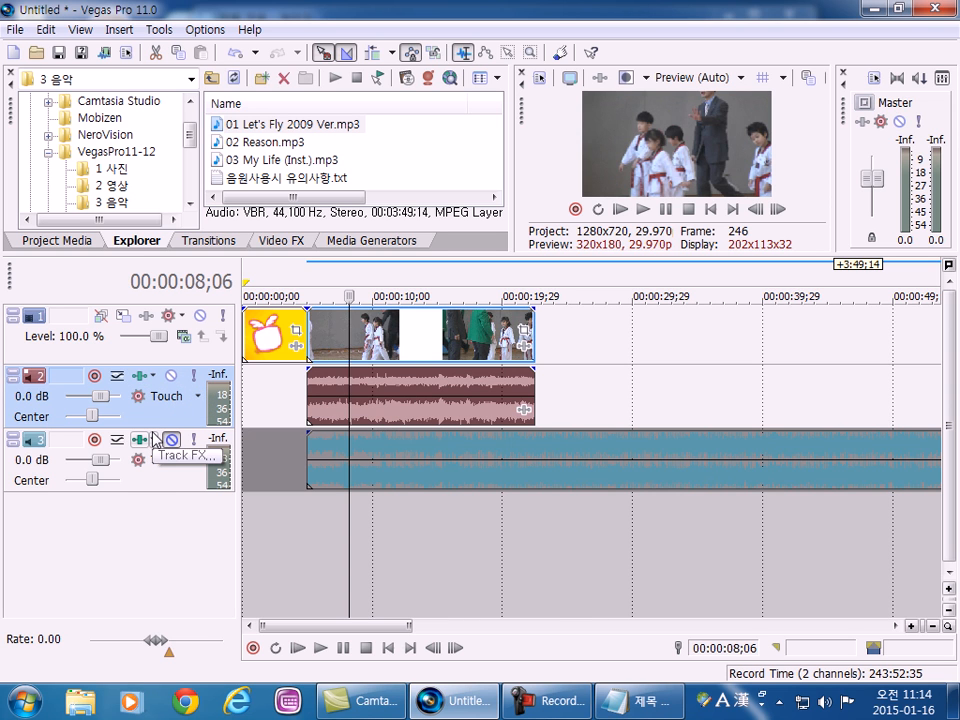
left_click(172, 440)
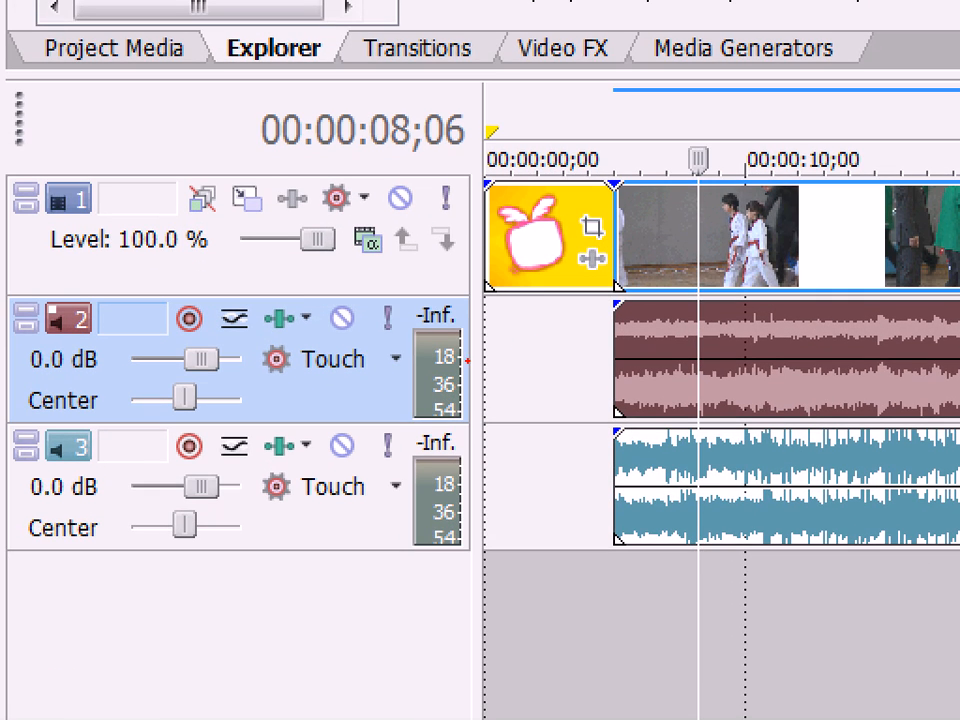
mouse_move(325, 342)
left_mouse_down()
mouse_move(295, 315)
mouse_move(345, 280)
mouse_move(375, 324)
mouse_move(346, 352)
mouse_move(296, 348)
left_mouse_up()
mouse_move(411, 228)
left_mouse_down()
mouse_move(373, 208)
mouse_move(402, 163)
mouse_move(437, 183)
mouse_move(426, 226)
left_mouse_up()
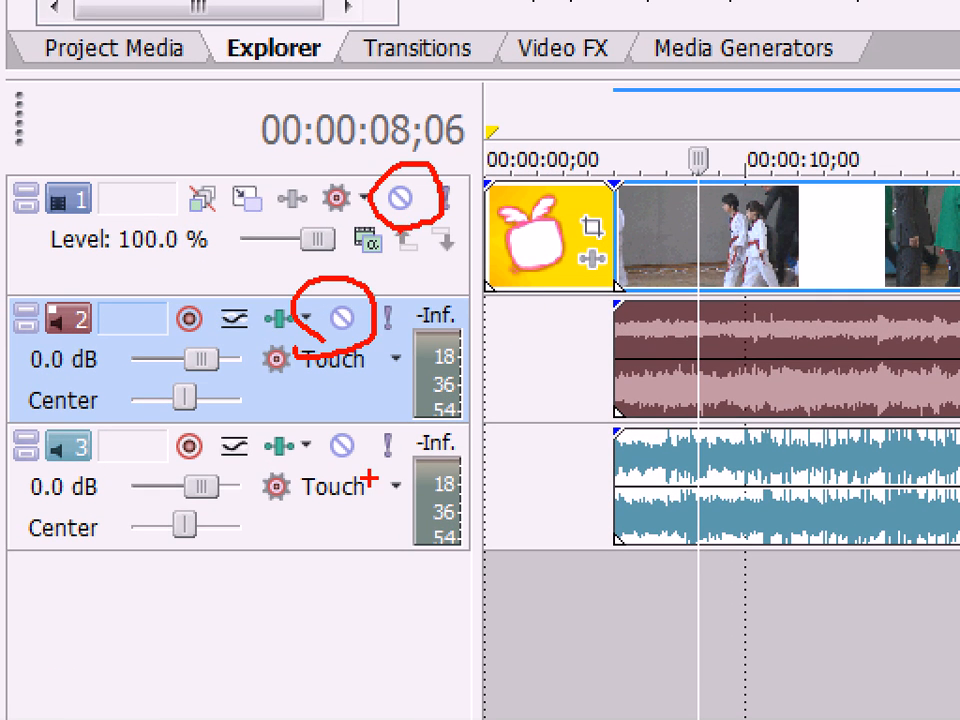
mouse_move(335, 478)
left_mouse_down()
mouse_move(366, 420)
mouse_move(342, 500)
left_mouse_up()
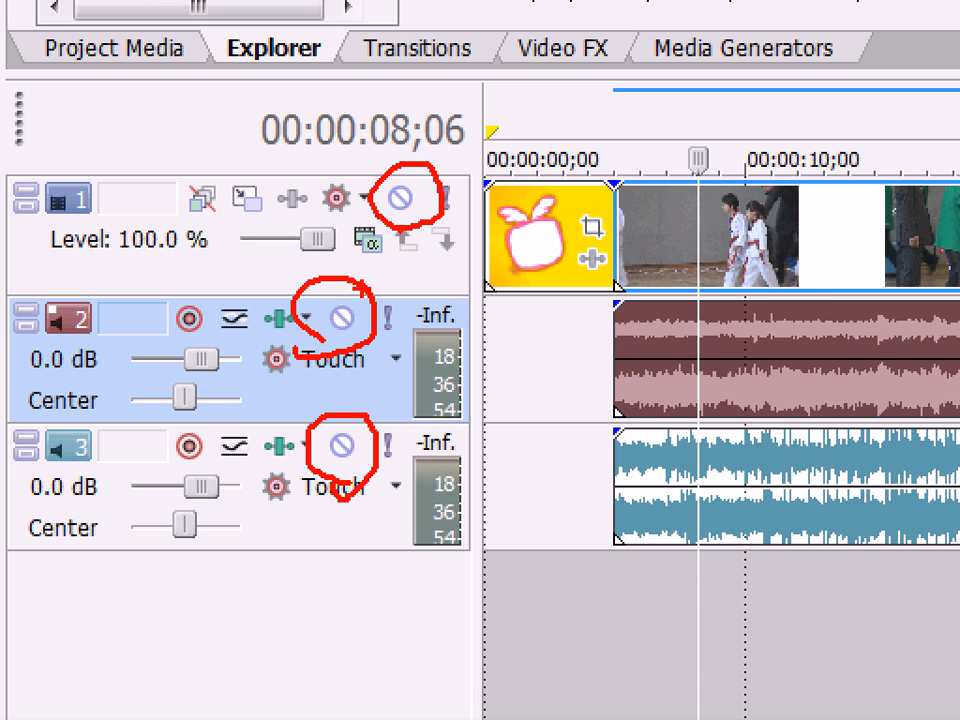
key("Escape")
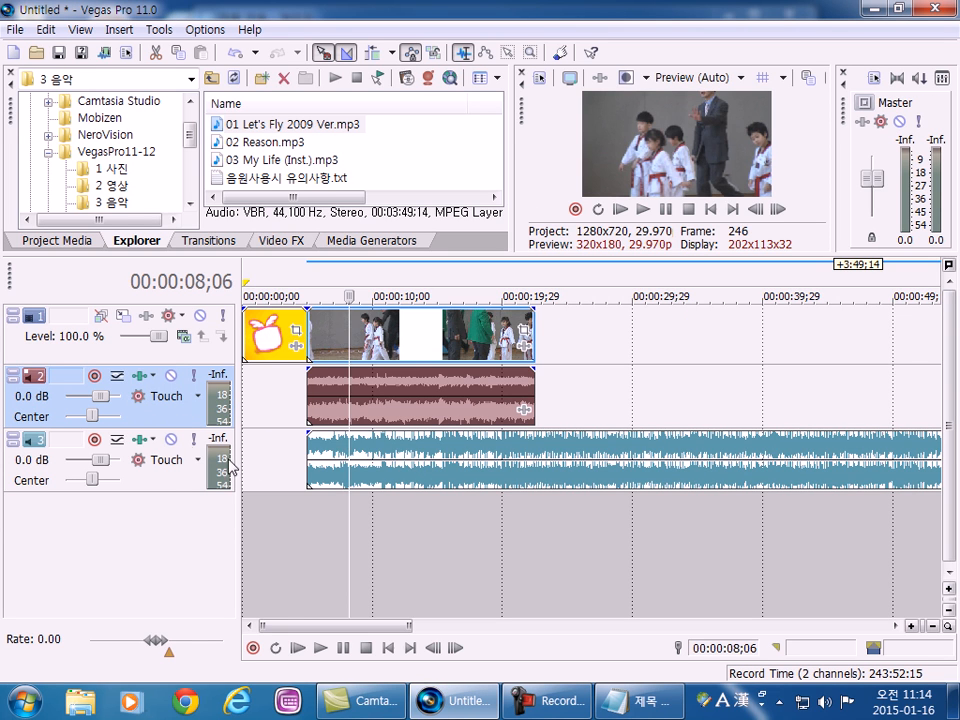
Mute audio track 3 and play the project from the start of the video clip to hear only the video's own sound.
left_click(172, 439)
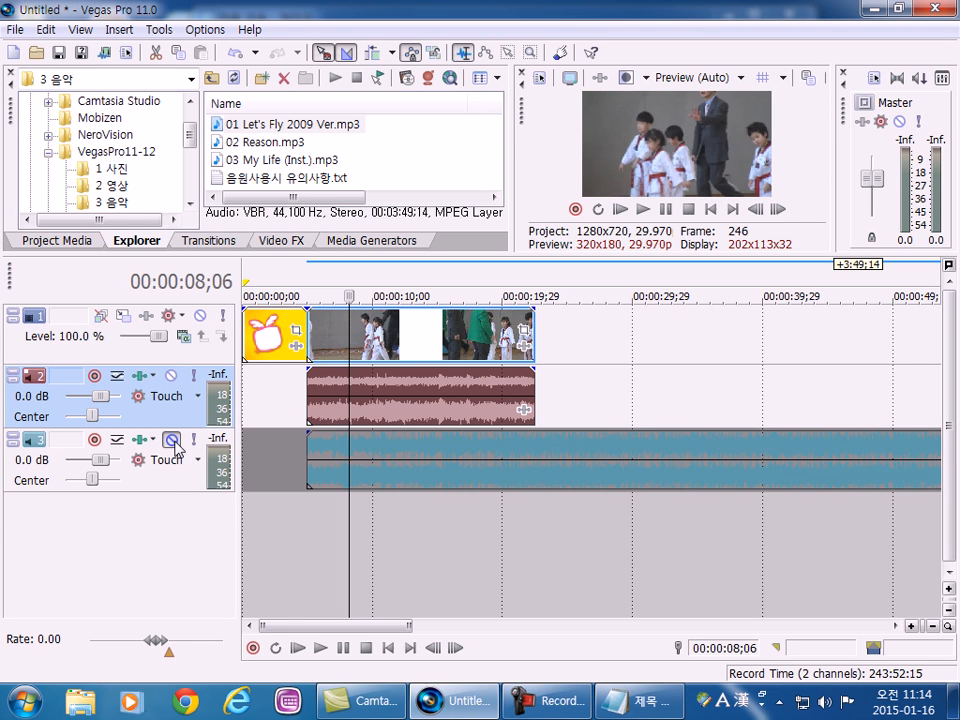
left_click(306, 510)
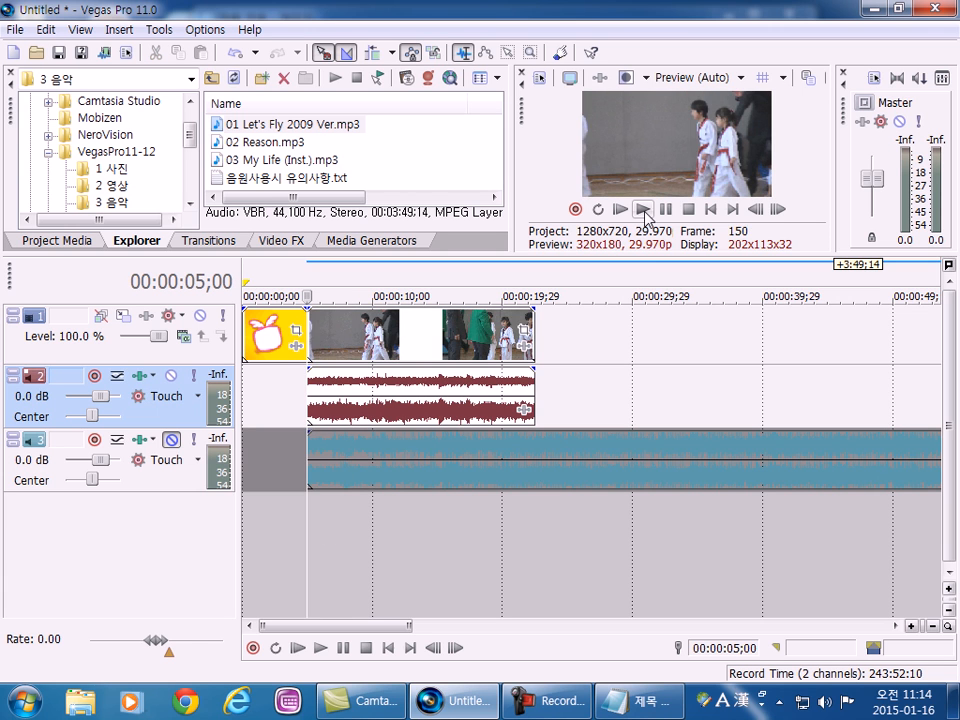
left_click(607, 345)
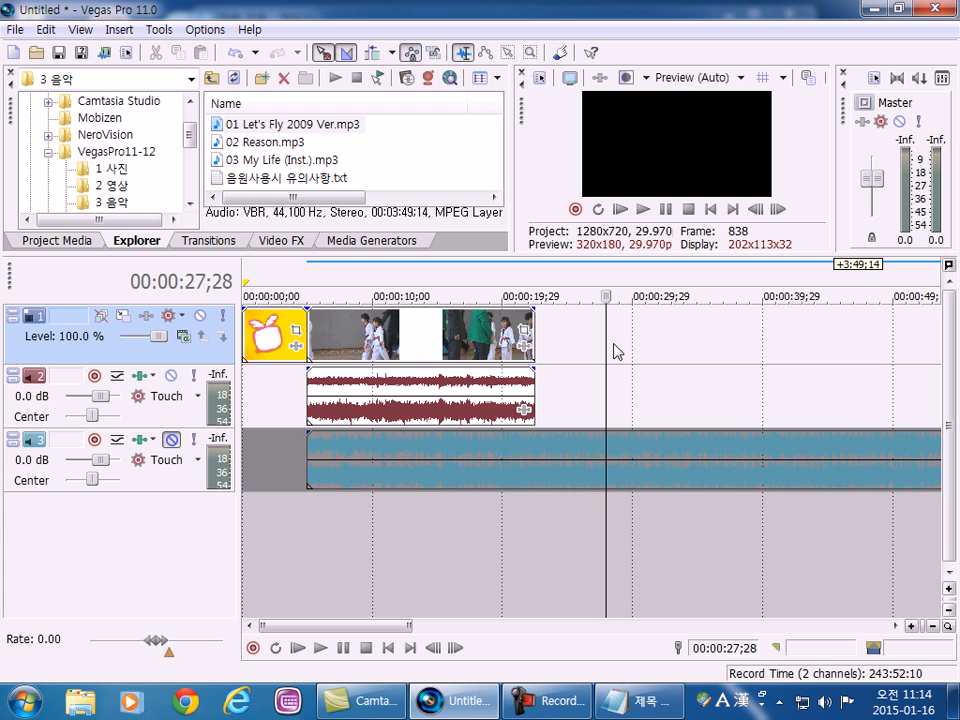
left_click_drag(634, 370, 737, 339)
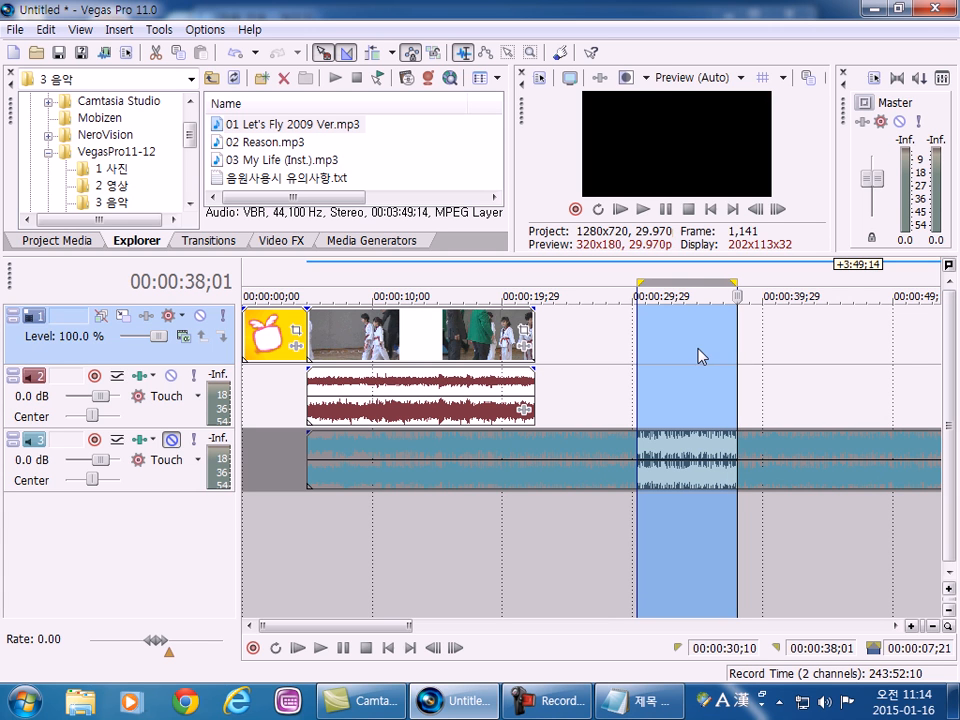
left_click(306, 384)
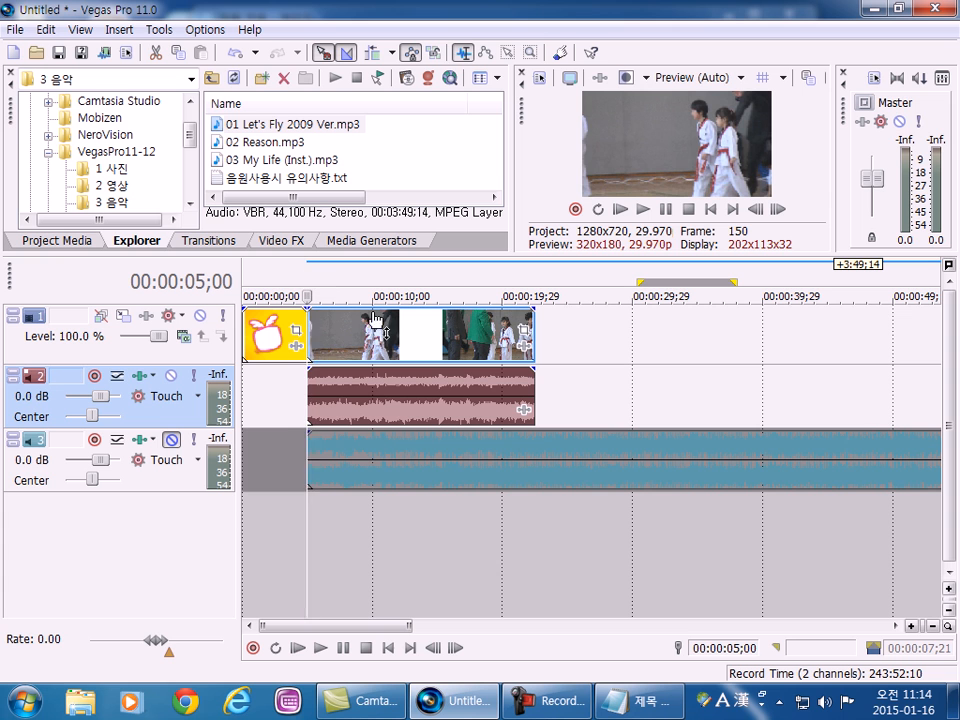
left_click(643, 209)
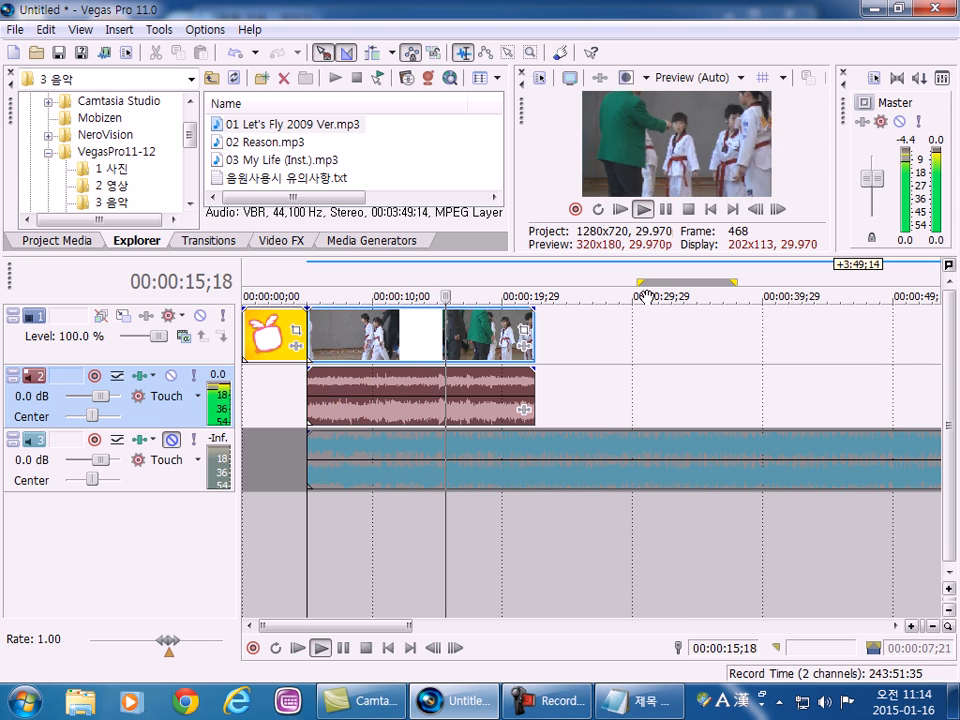
left_click(688, 210)
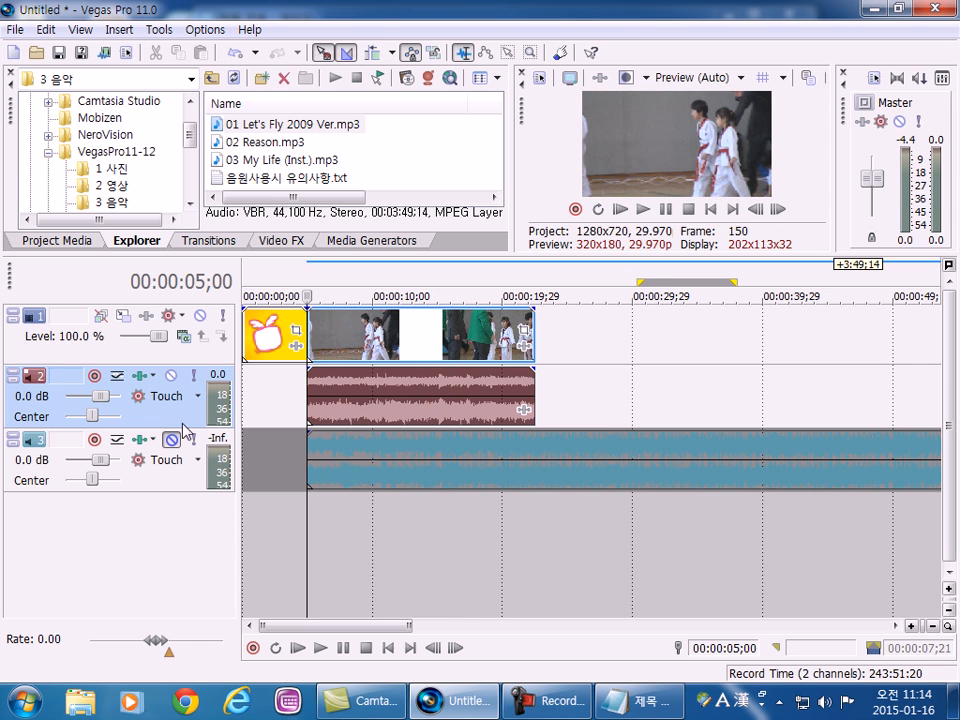
Mute audio track 2, unmute audio track 3 and play from the video clip's start to hear only the music.
left_click(172, 379)
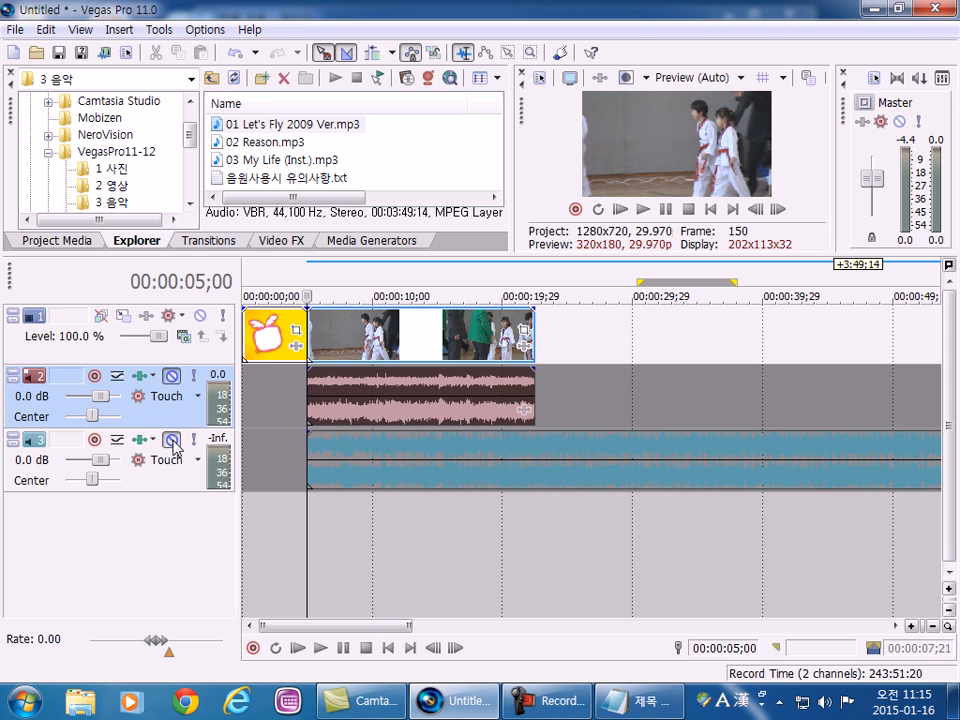
left_click(172, 442)
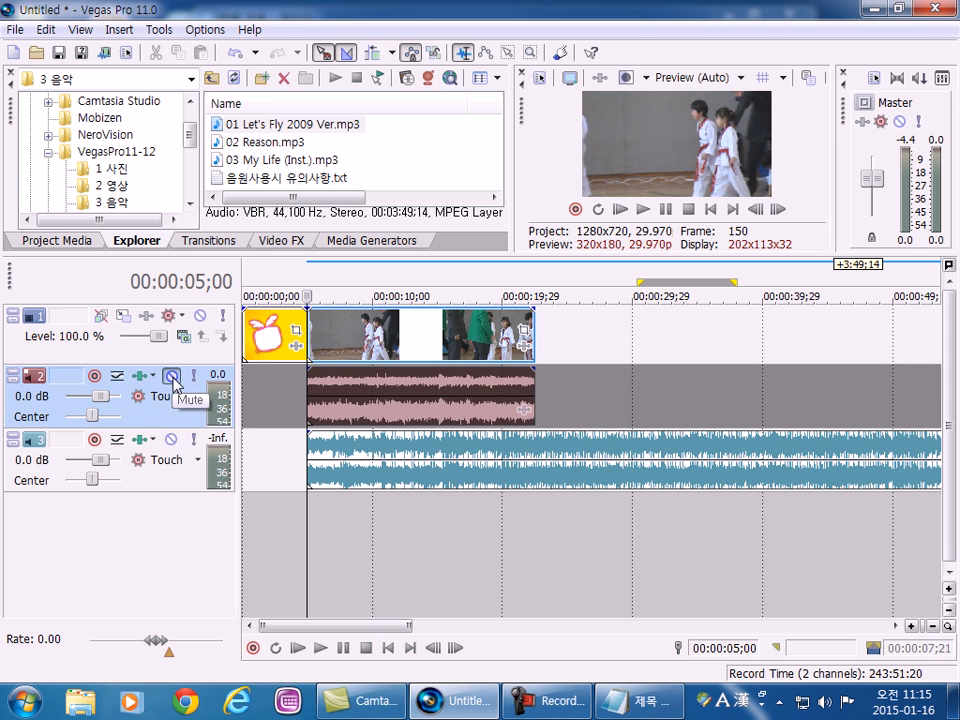
left_click(644, 213)
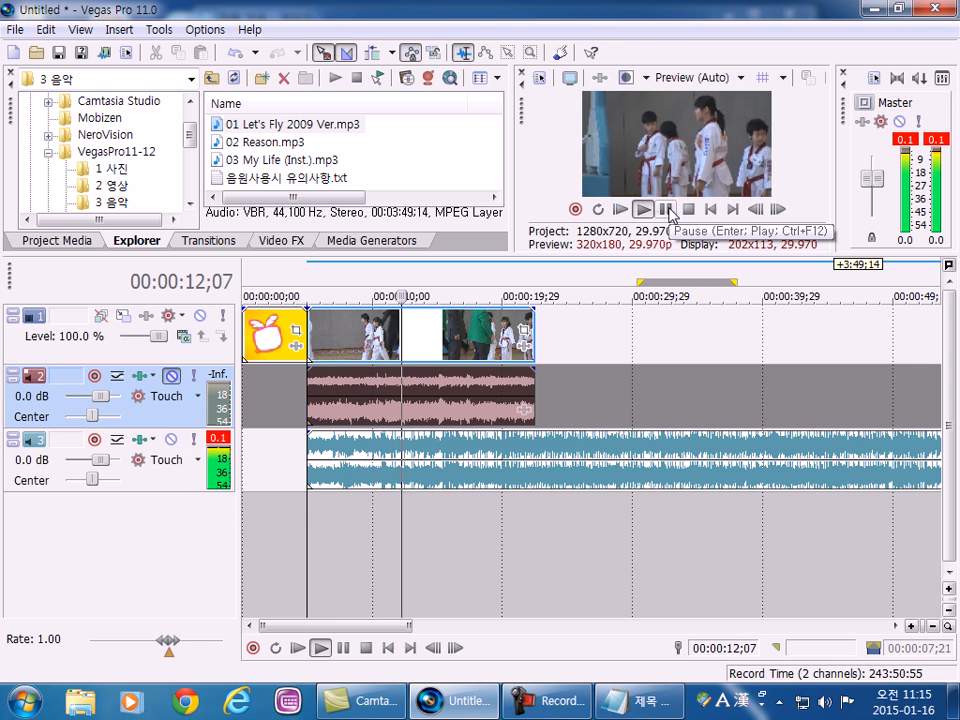
left_click(666, 210)
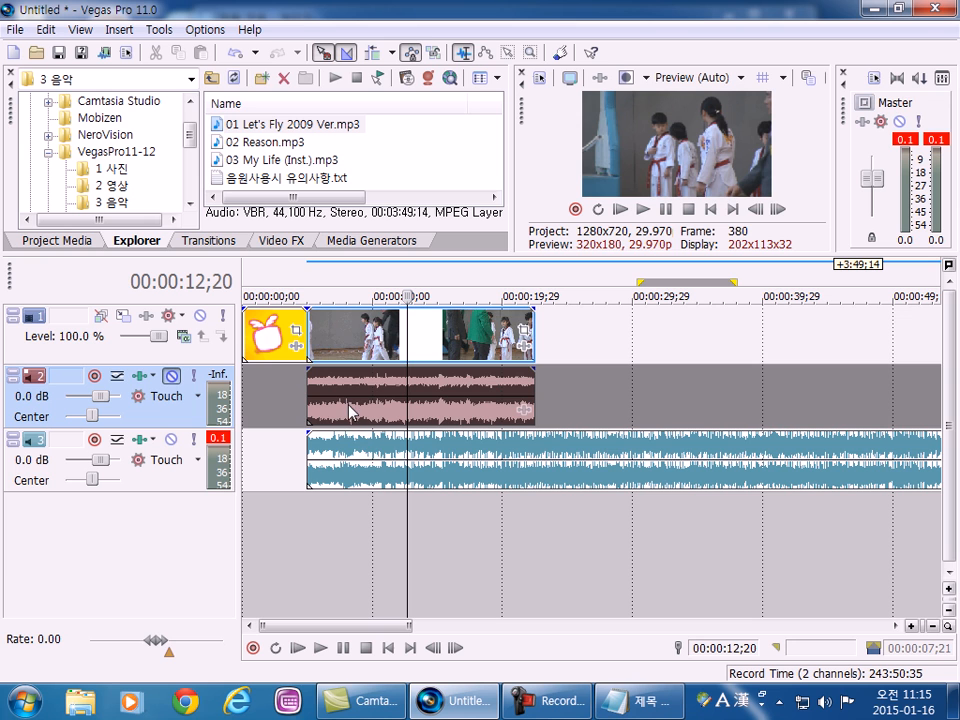
Unmute audio track 2 and play from the video clip's start to hear the video sound and music together.
left_click(172, 375)
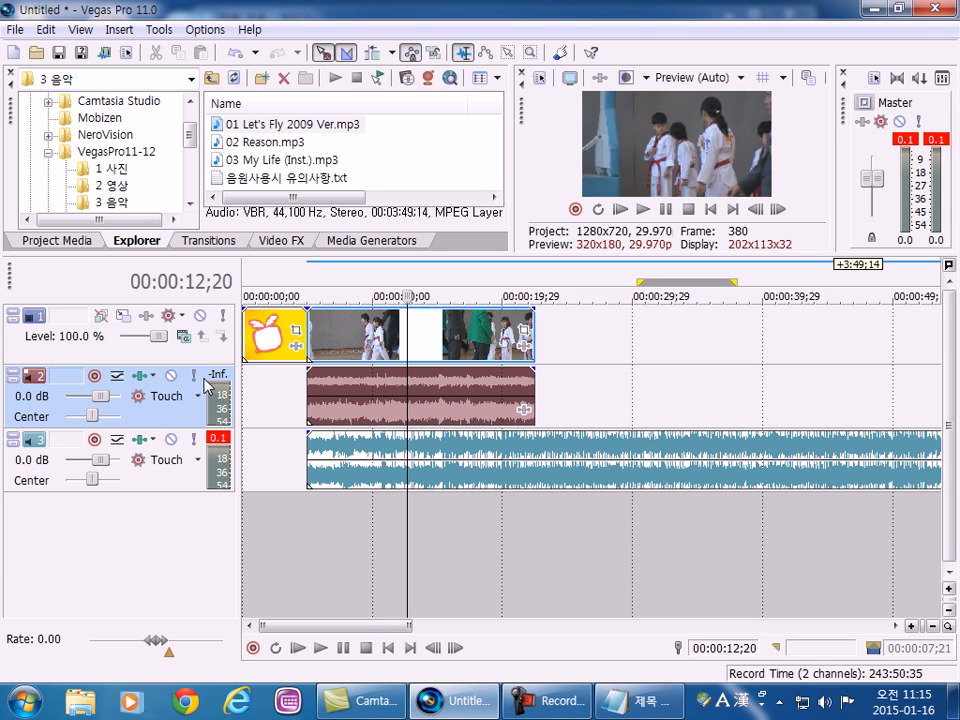
left_click(314, 518)
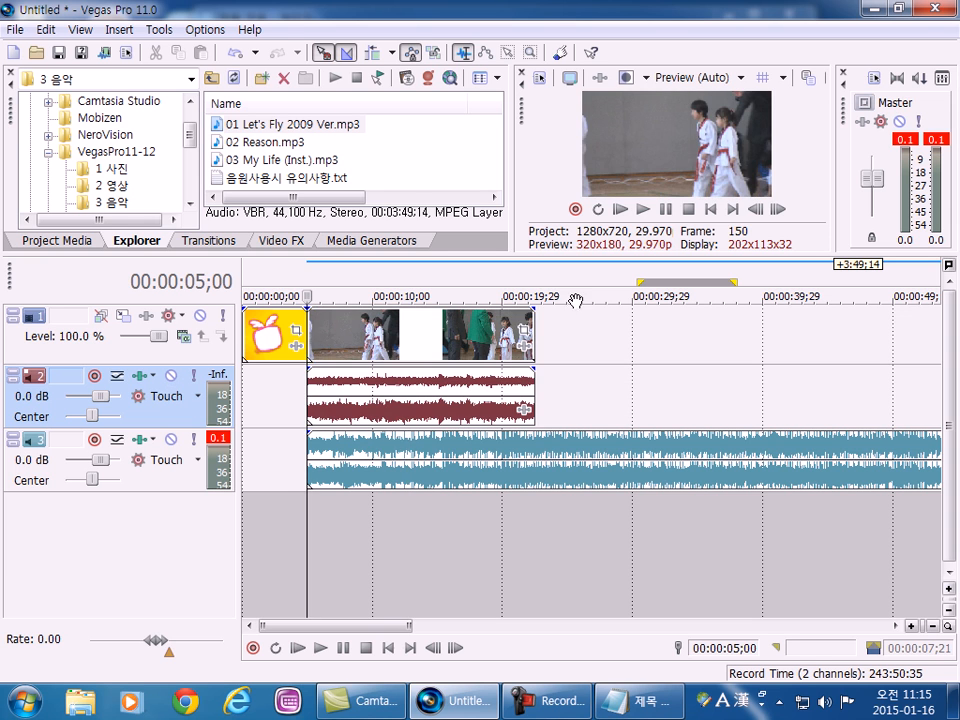
left_click(641, 209)
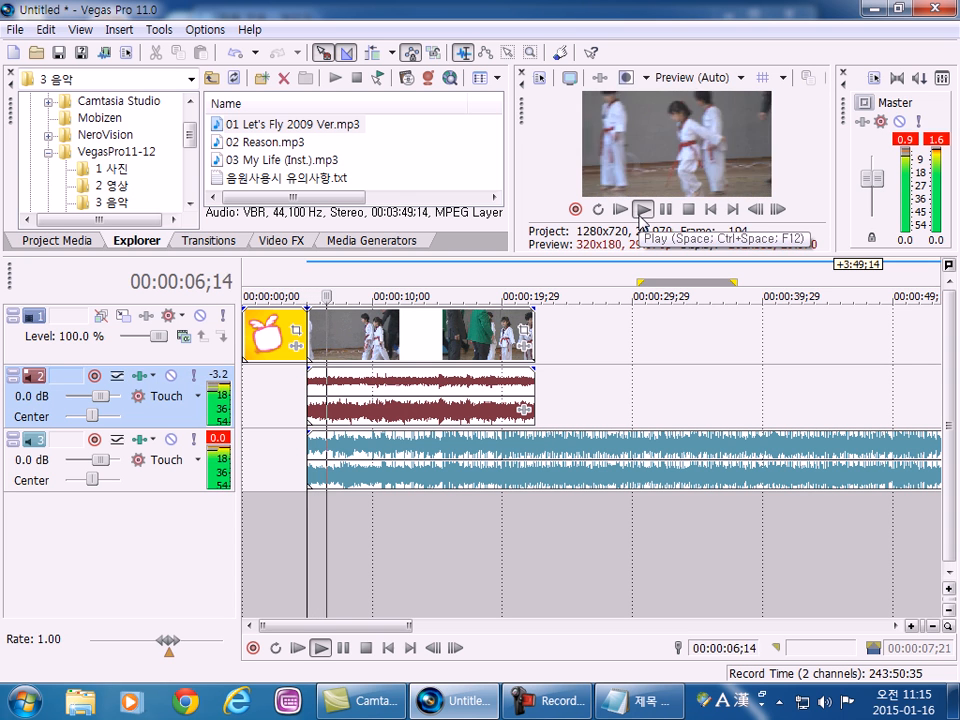
left_click(685, 213)
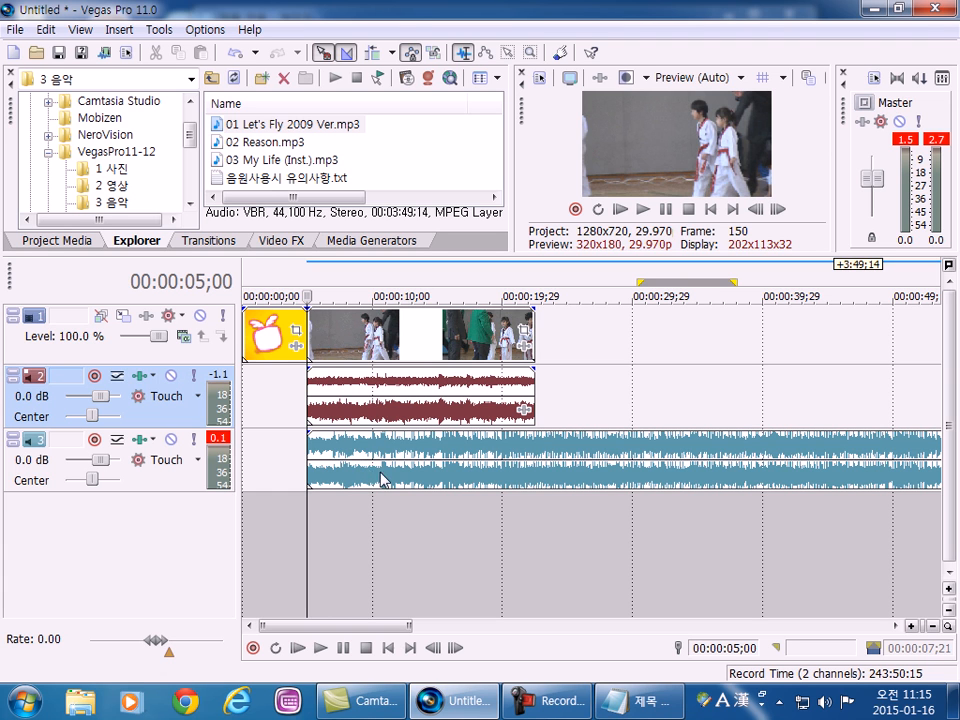
Mute the music on audio track 3 again and briefly play back the video with its own sound.
left_click(171, 439)
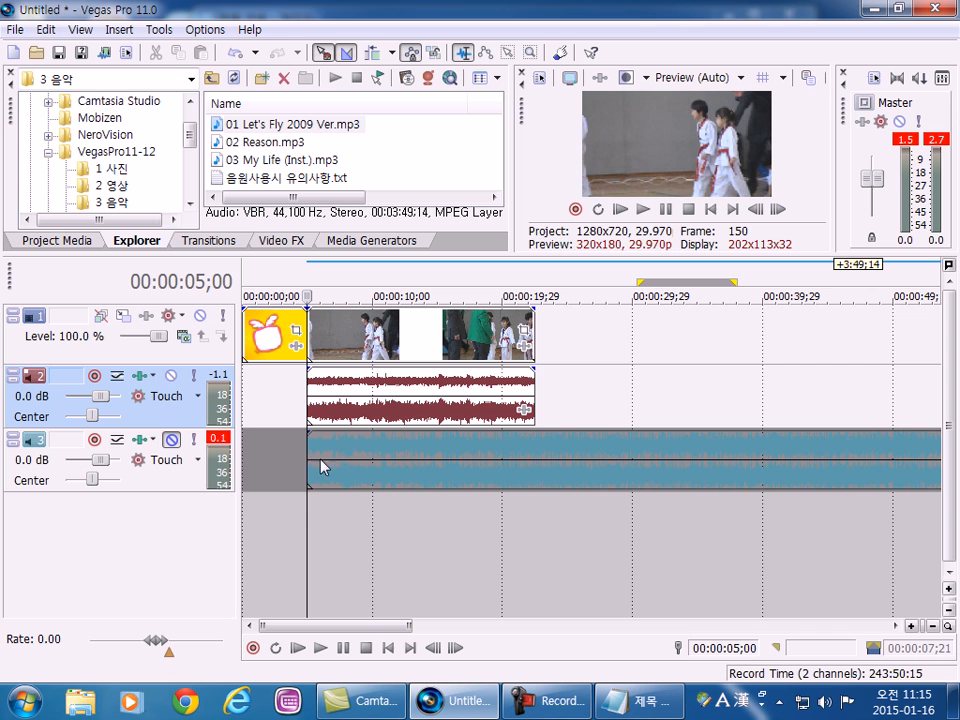
left_click(642, 209)
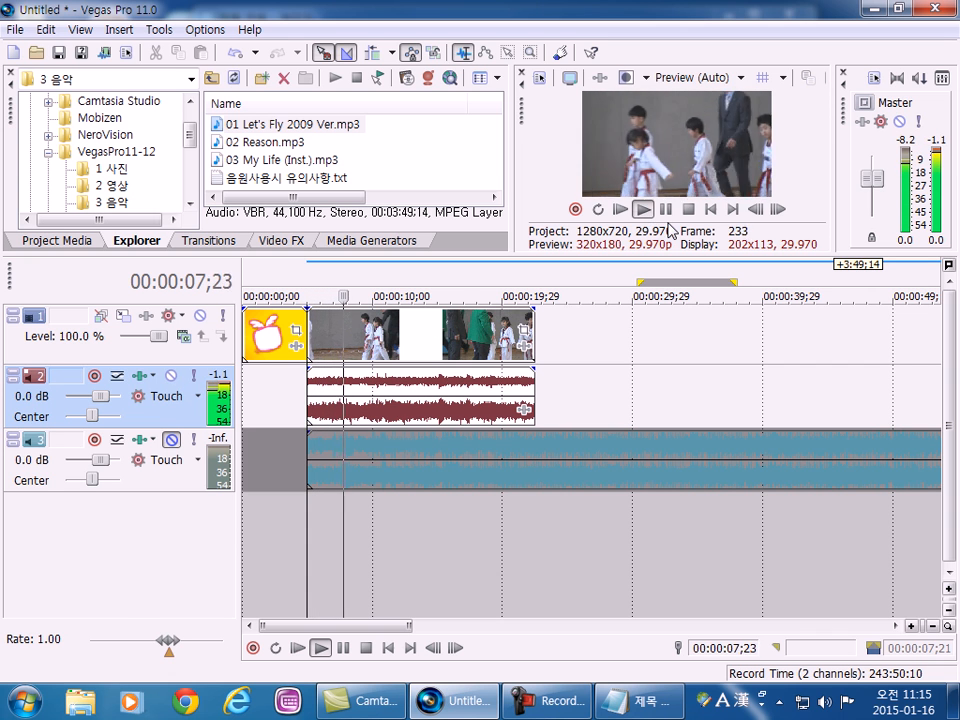
key("space")
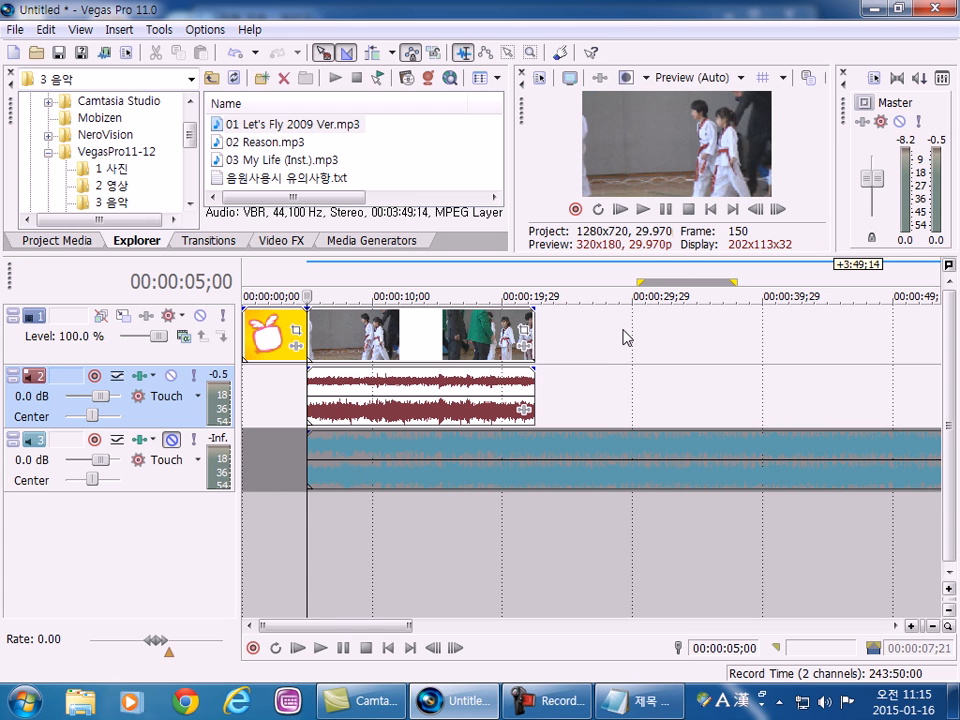
Mute the video's sound on audio track 2, unmute the music on track 3 and play briefly before pausing.
left_click(172, 376)
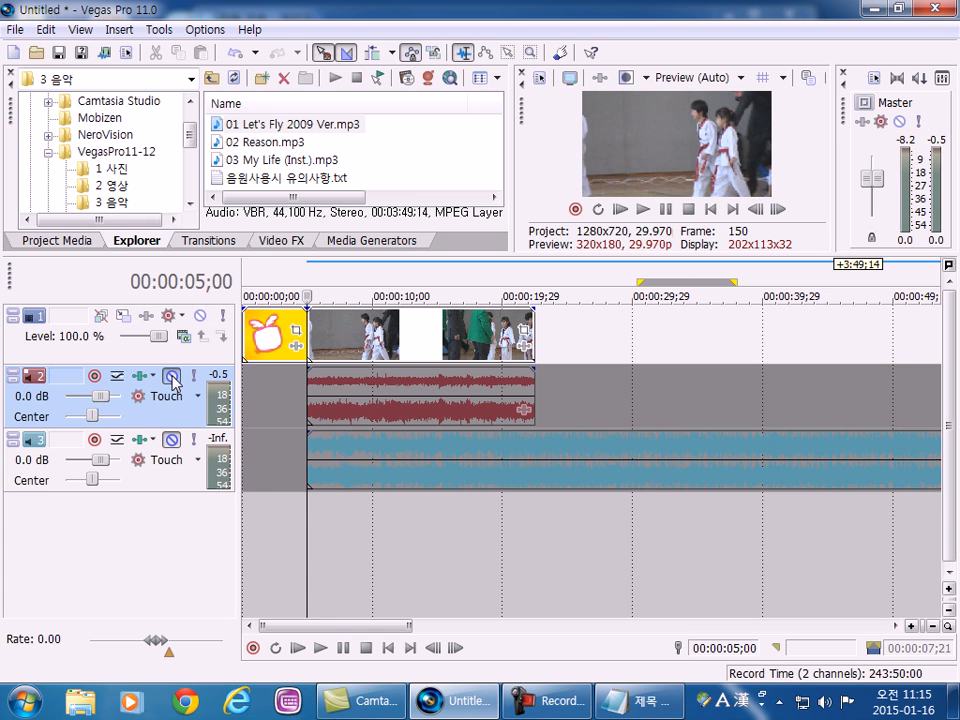
left_click(172, 441)
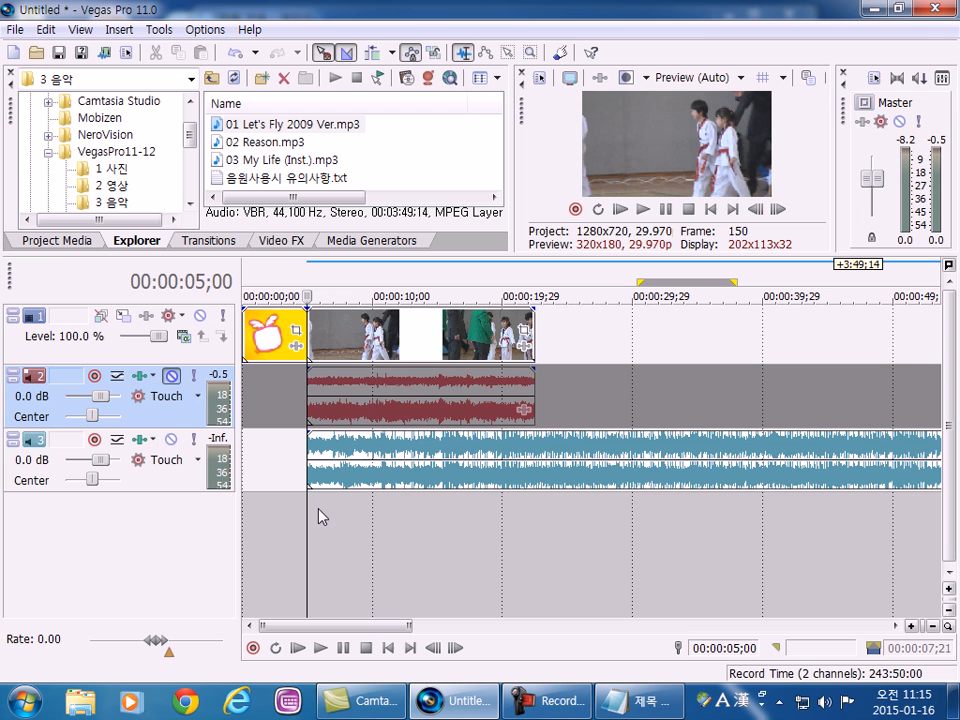
left_click(643, 209)
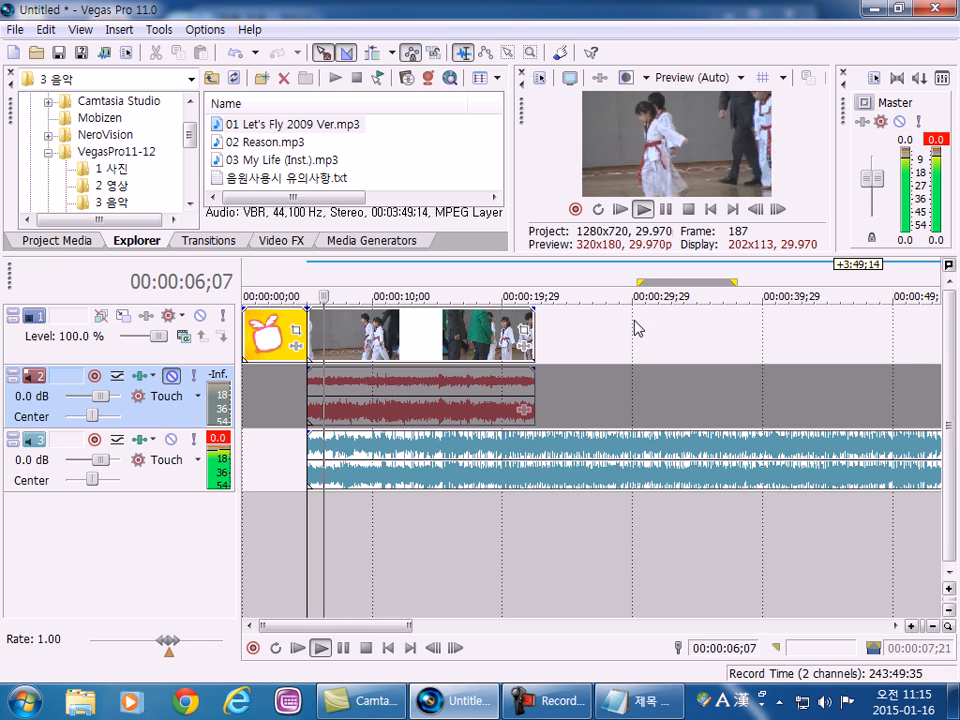
left_click(665, 210)
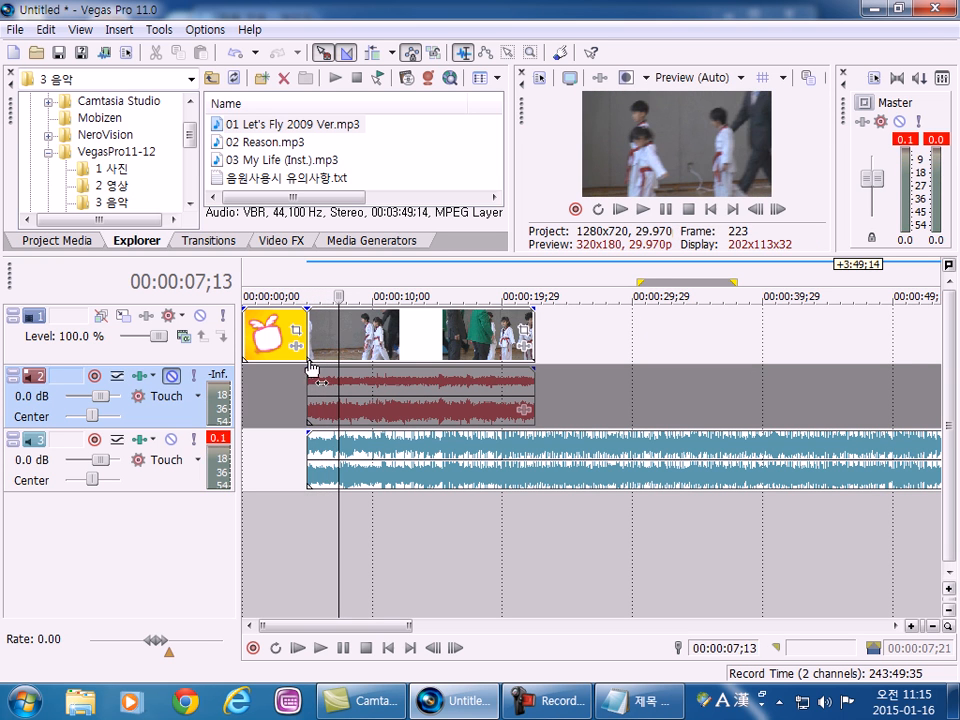
Play the project from the timeline start into the video clip, marking the empty stretch before the music, and stop playback.
left_click(262, 338)
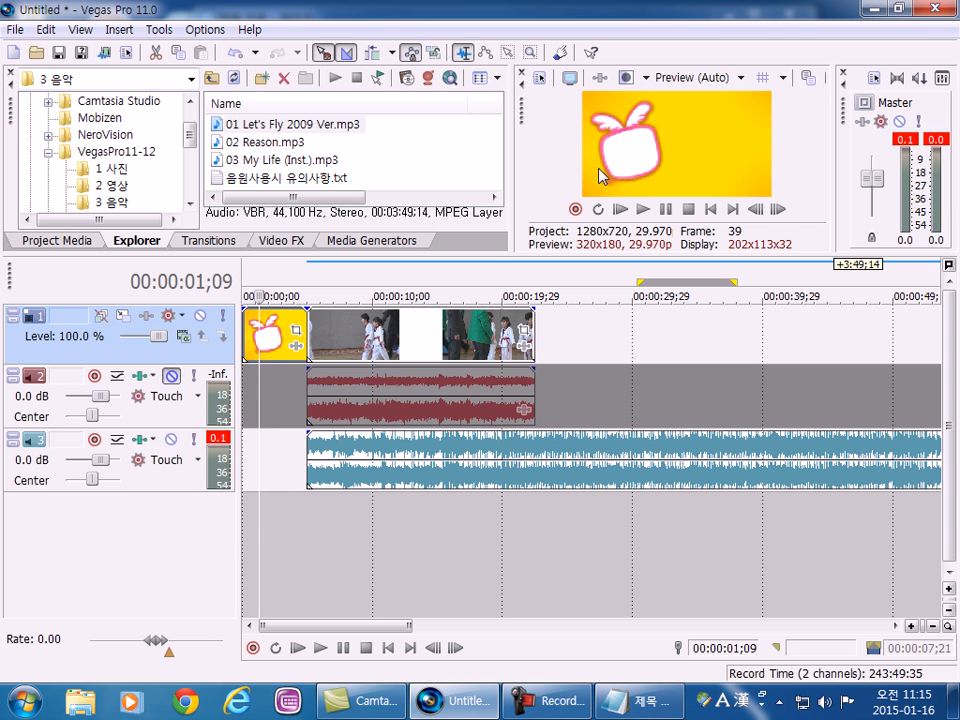
left_click(244, 331)
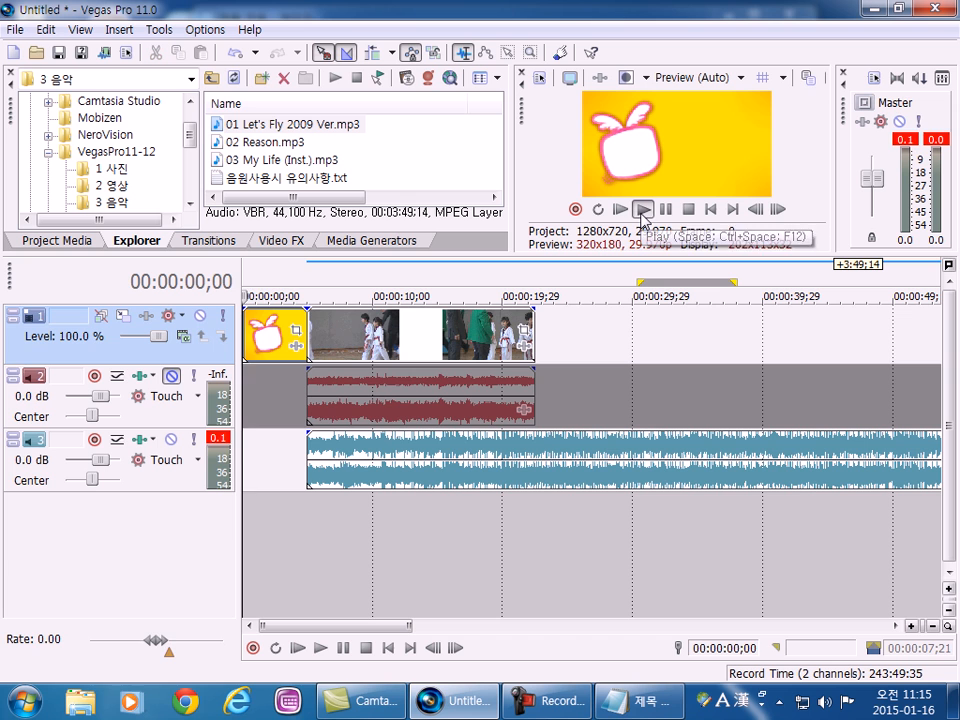
left_click(643, 210)
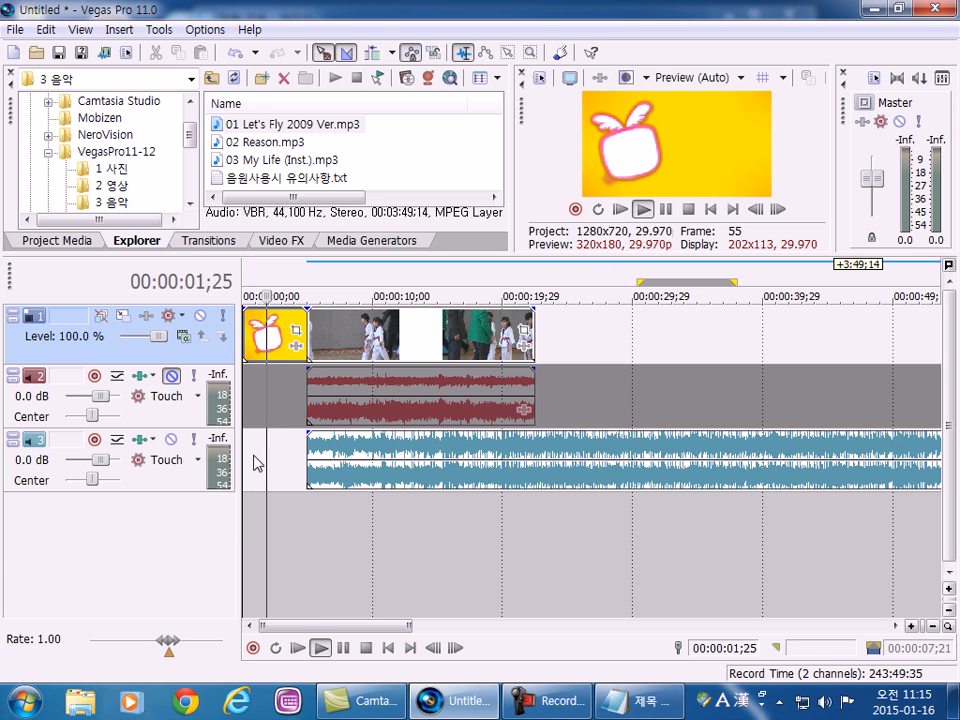
left_click_drag(265, 465, 293, 460)
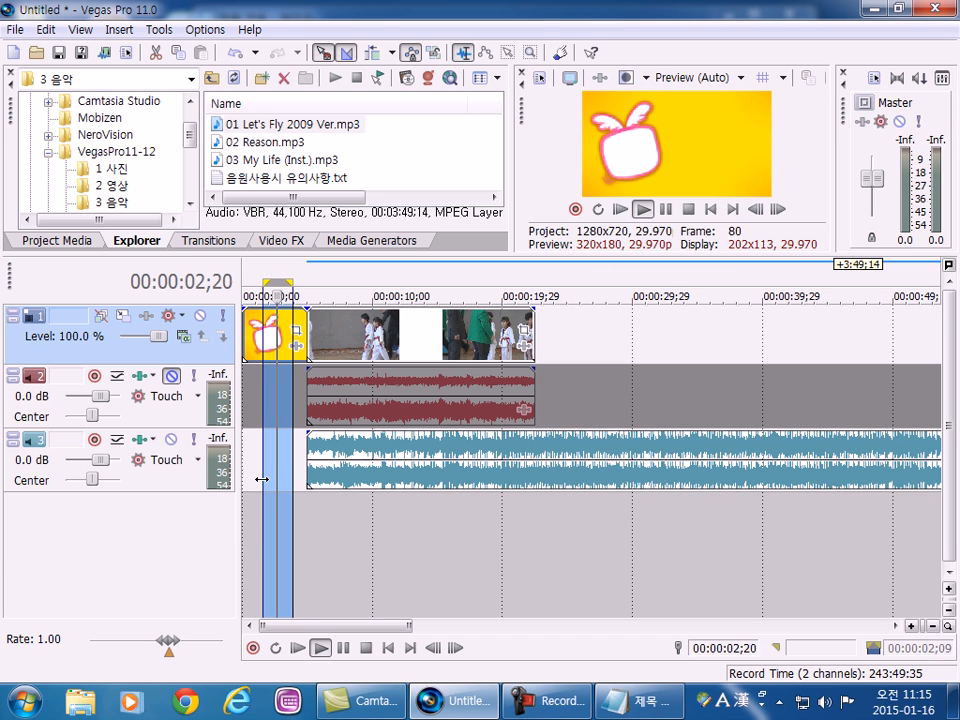
left_click(259, 513)
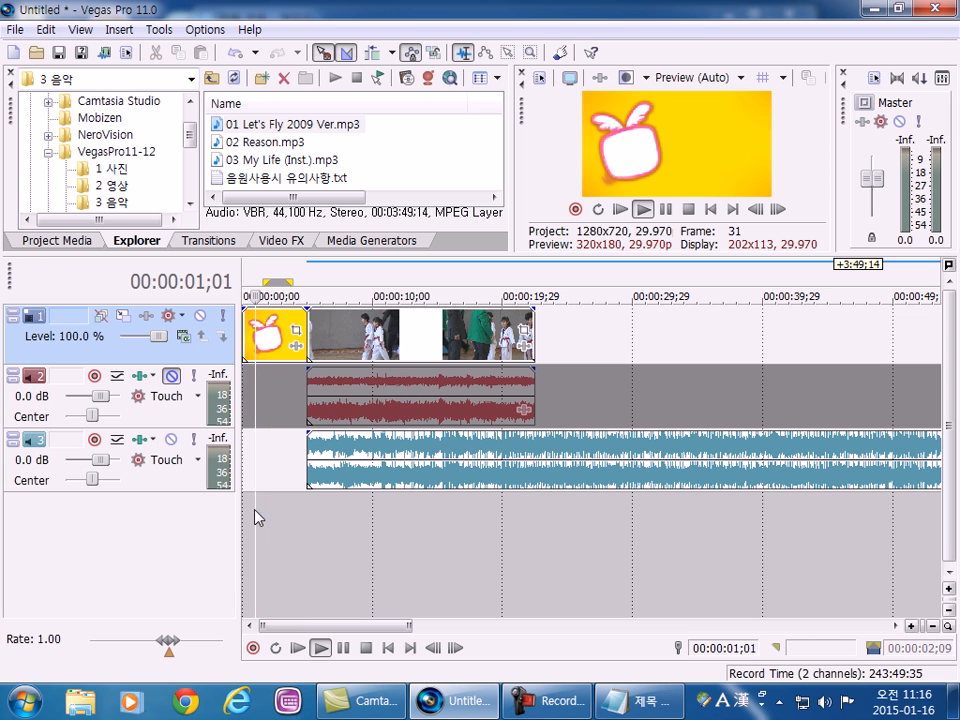
left_click(688, 209)
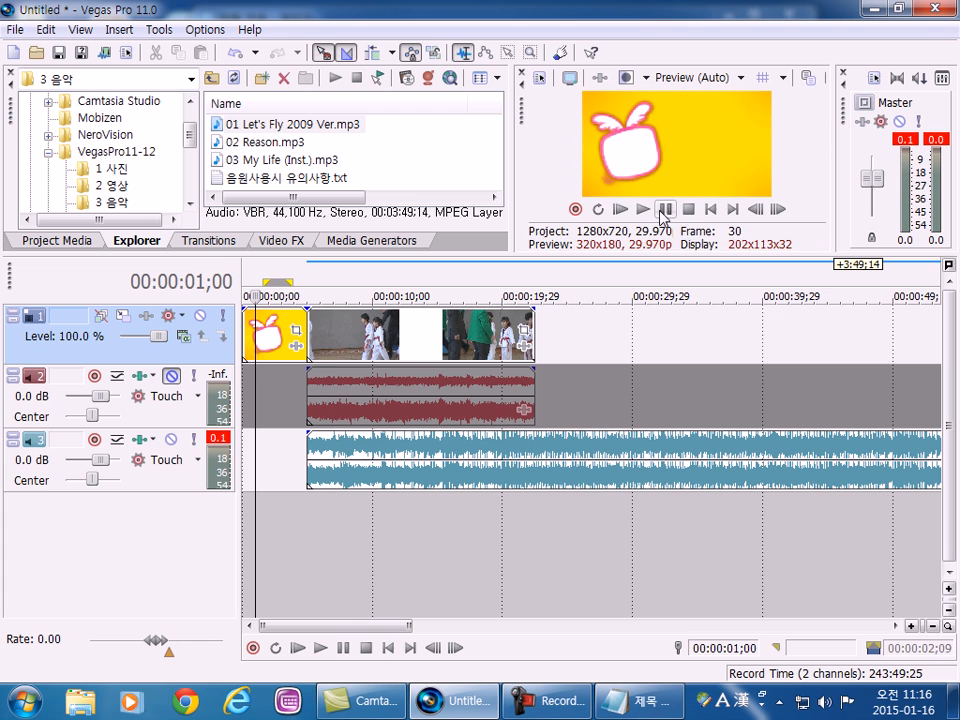
Move the music clip on audio track 3 to the very start of the timeline, under the image clip.
left_click(352, 500)
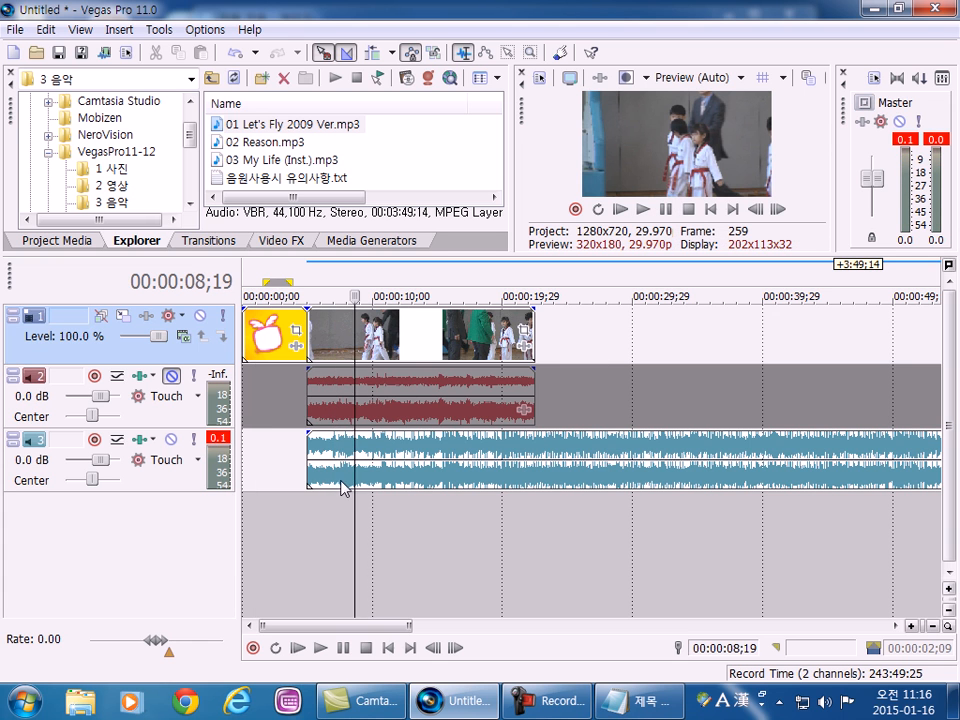
left_click_drag(419, 480, 381, 467)
left_click_drag(469, 480, 450, 478)
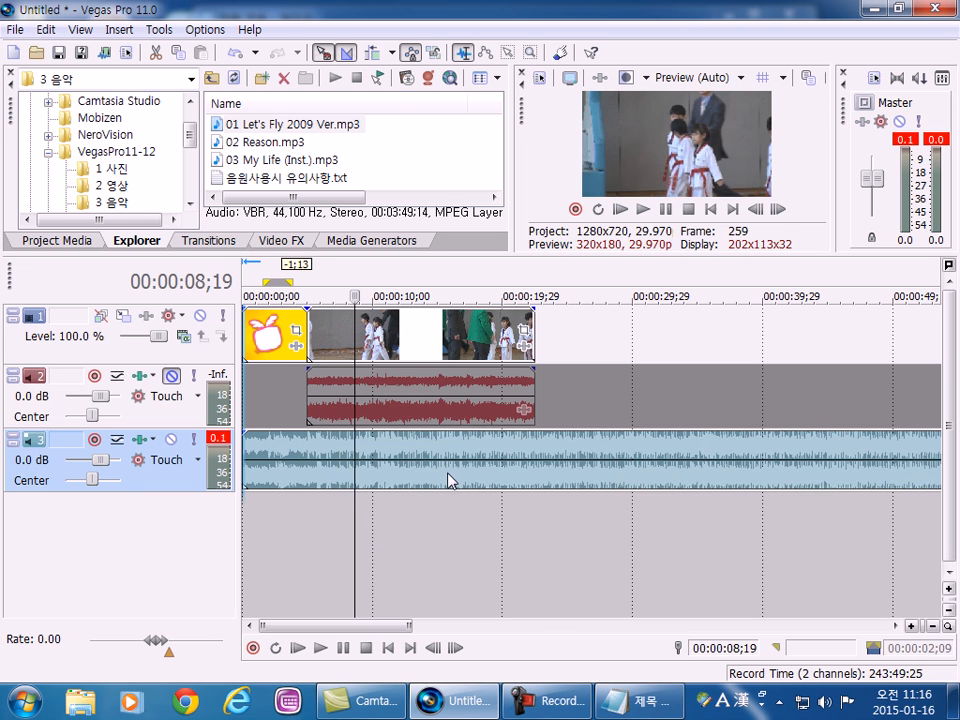
Play the project from 00:00:00;00 to hear the music under the image and video clips, and stop playback.
left_click(256, 334)
left_click(245, 350)
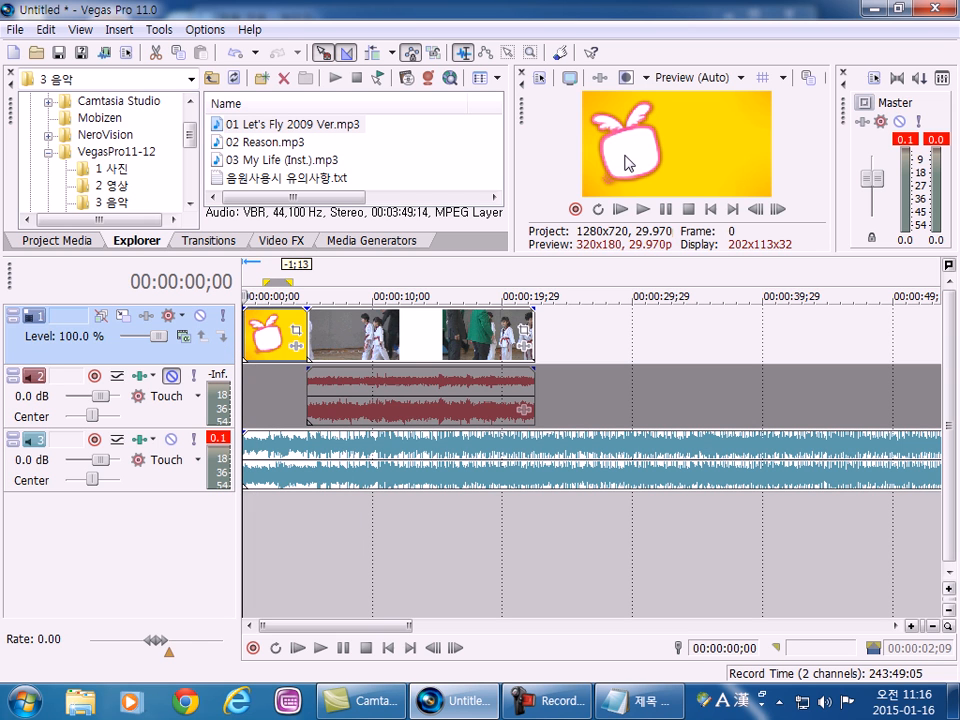
left_click(642, 209)
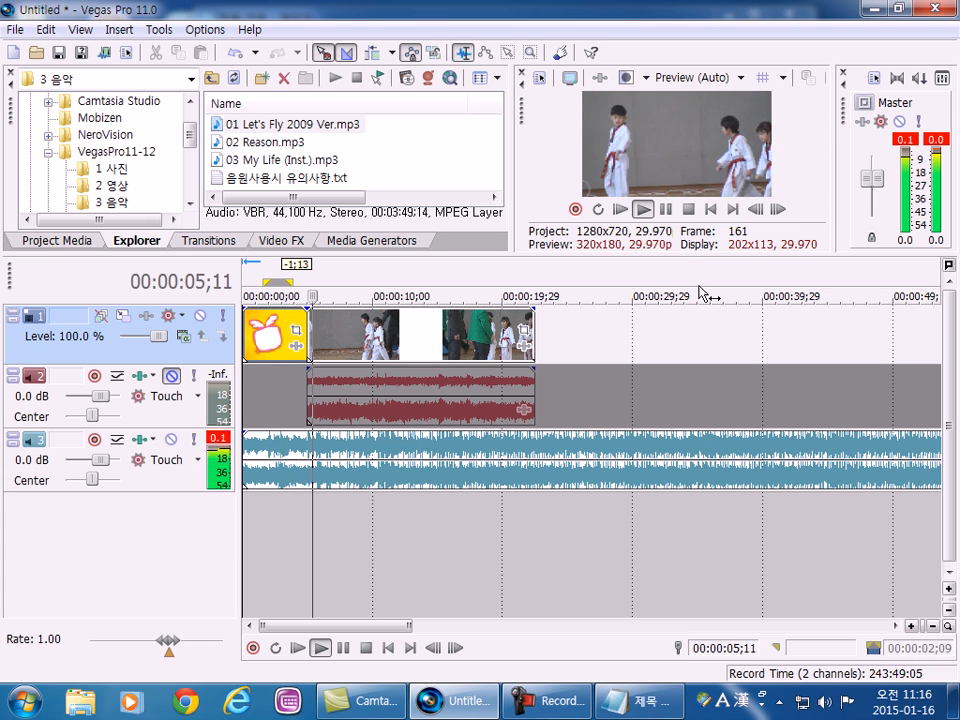
left_click(688, 210)
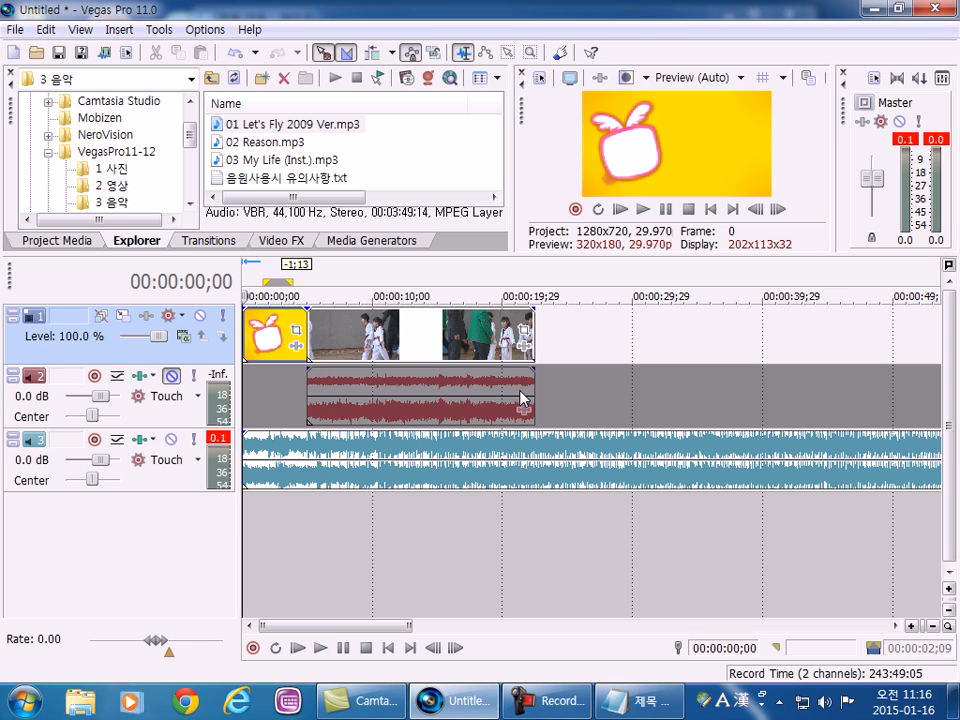
Move the music clip on track 3 by +5;00 so it starts with the video clip, and leave it selected.
left_click_drag(302, 460, 364, 463)
left_click(349, 395)
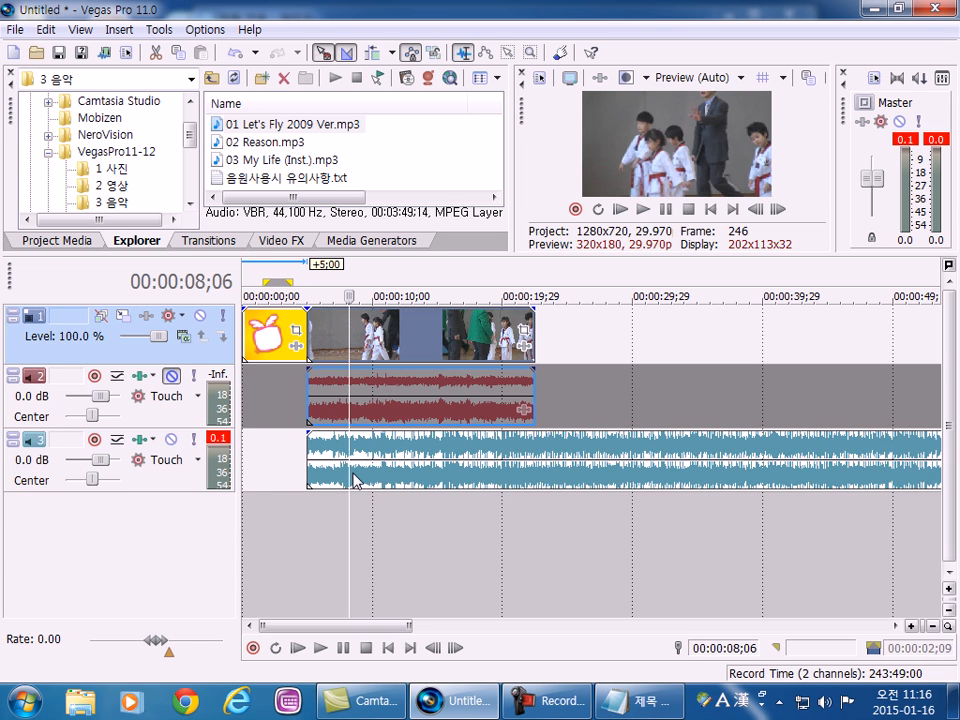
left_click(390, 479)
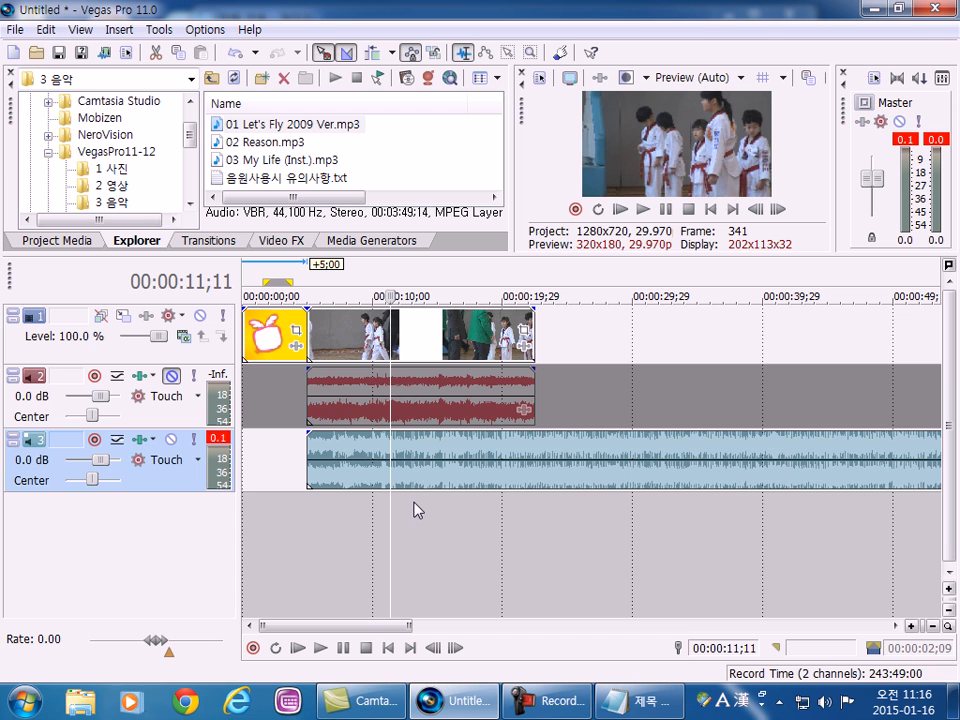
Compare where the image, video and music clips start and end along the timeline, selecting the video and music clips in turn.
left_click(270, 334)
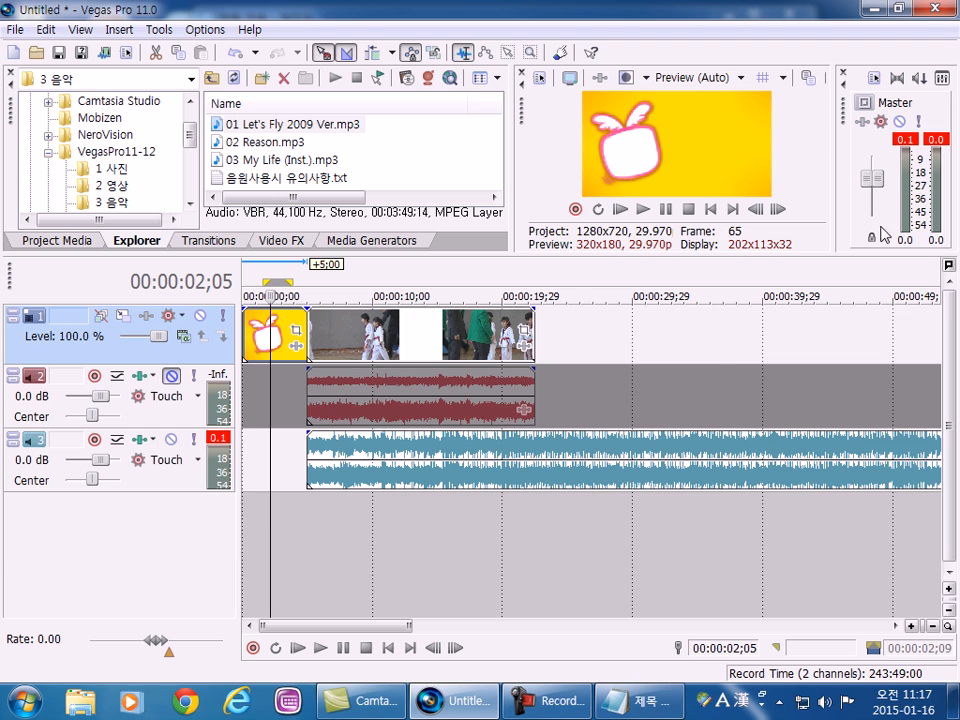
left_click(570, 530)
left_click(531, 510)
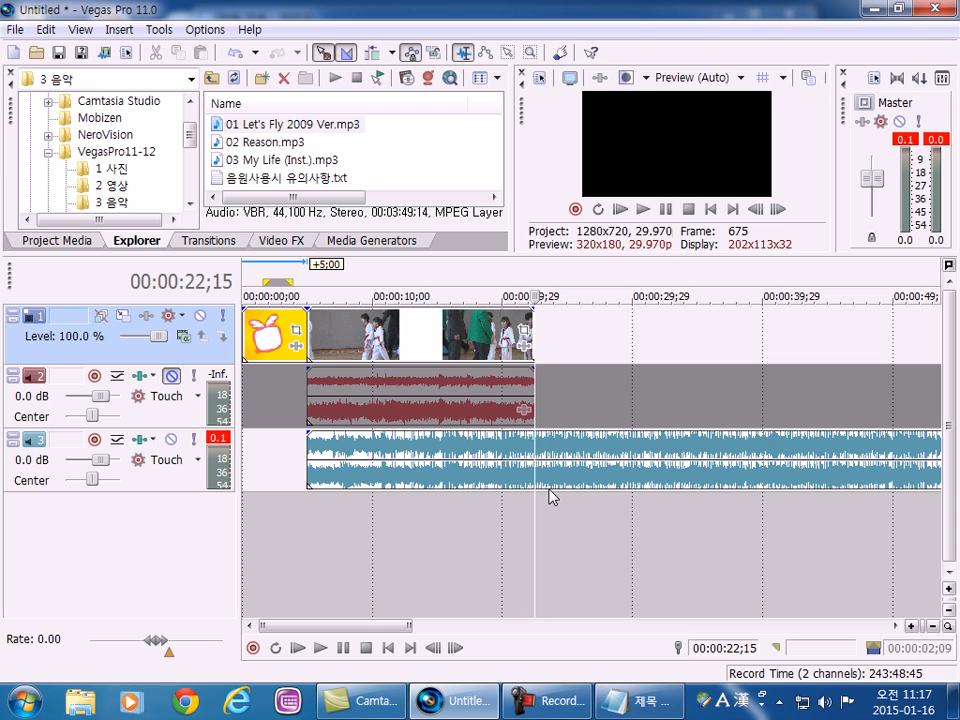
left_click(404, 481)
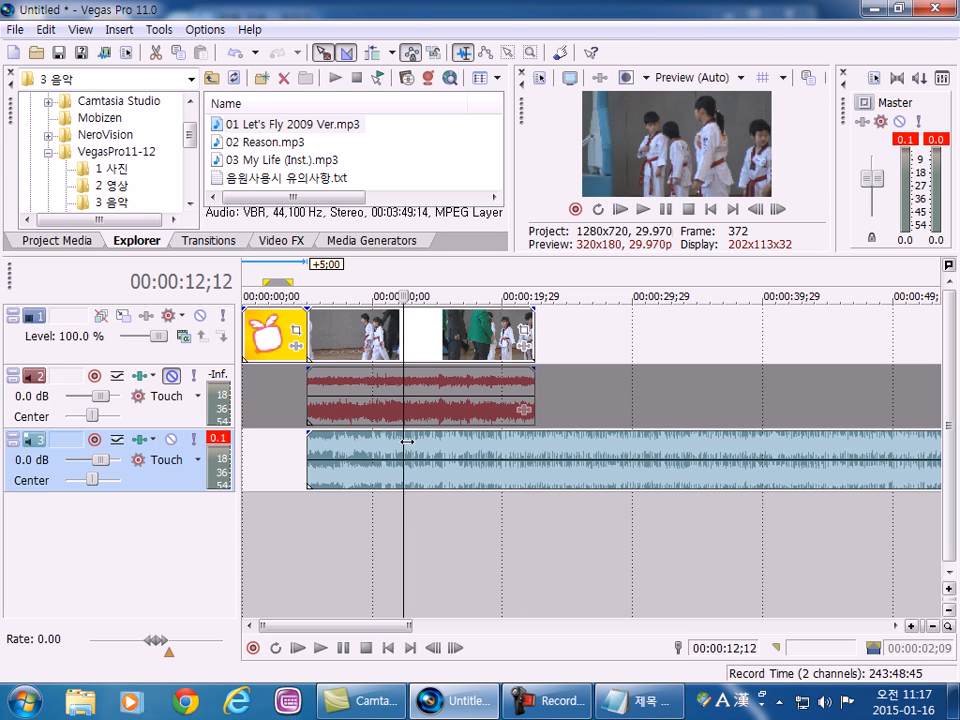
left_click(262, 553)
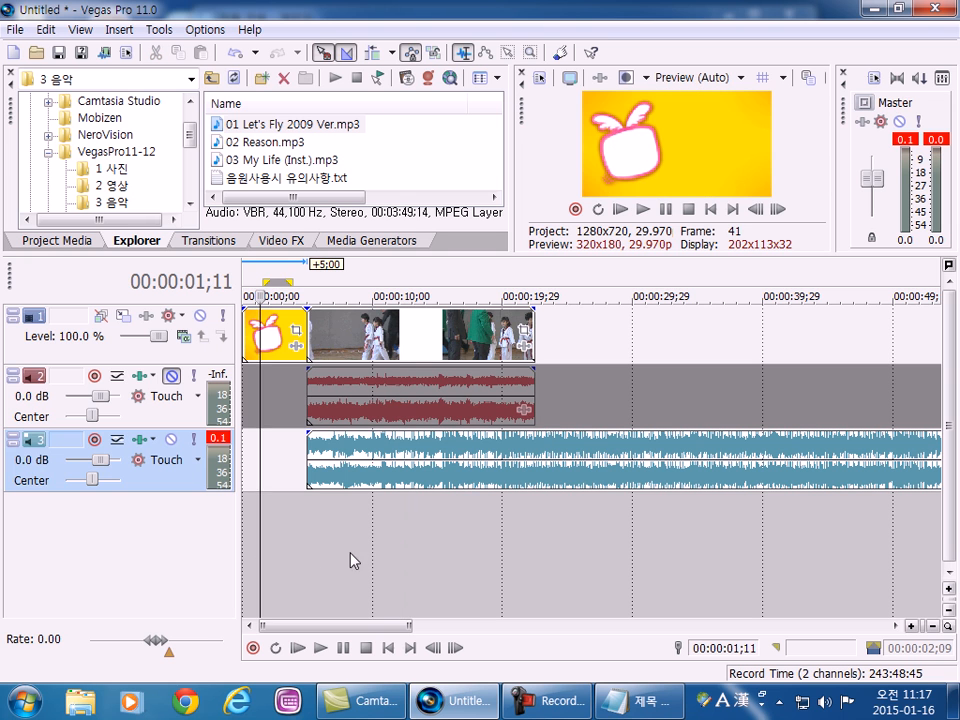
left_click(480, 577)
left_click(588, 397)
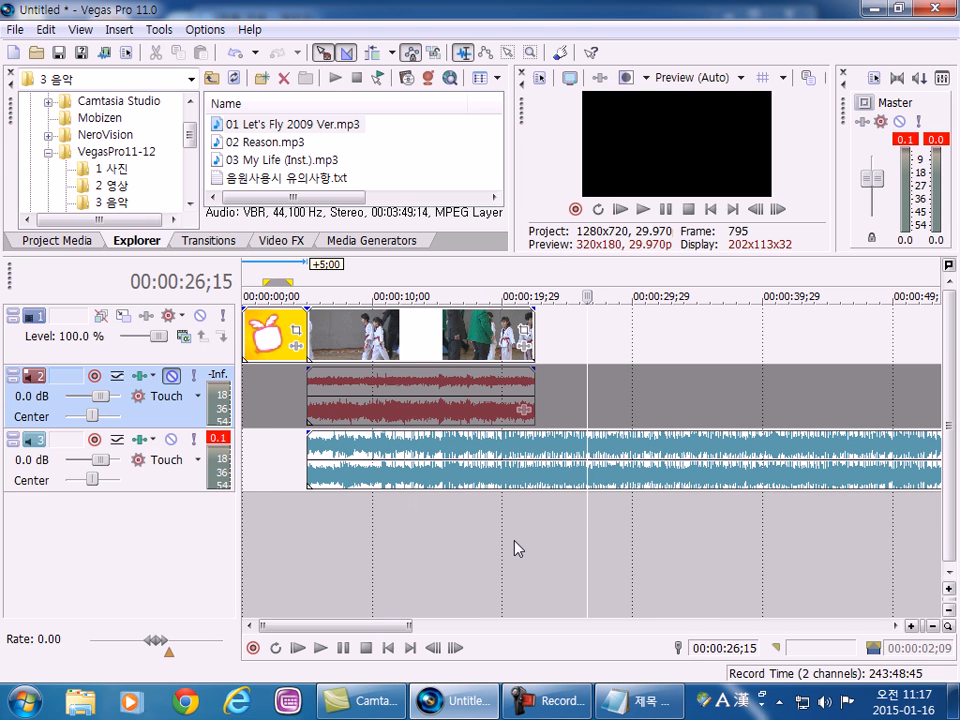
left_click(484, 553)
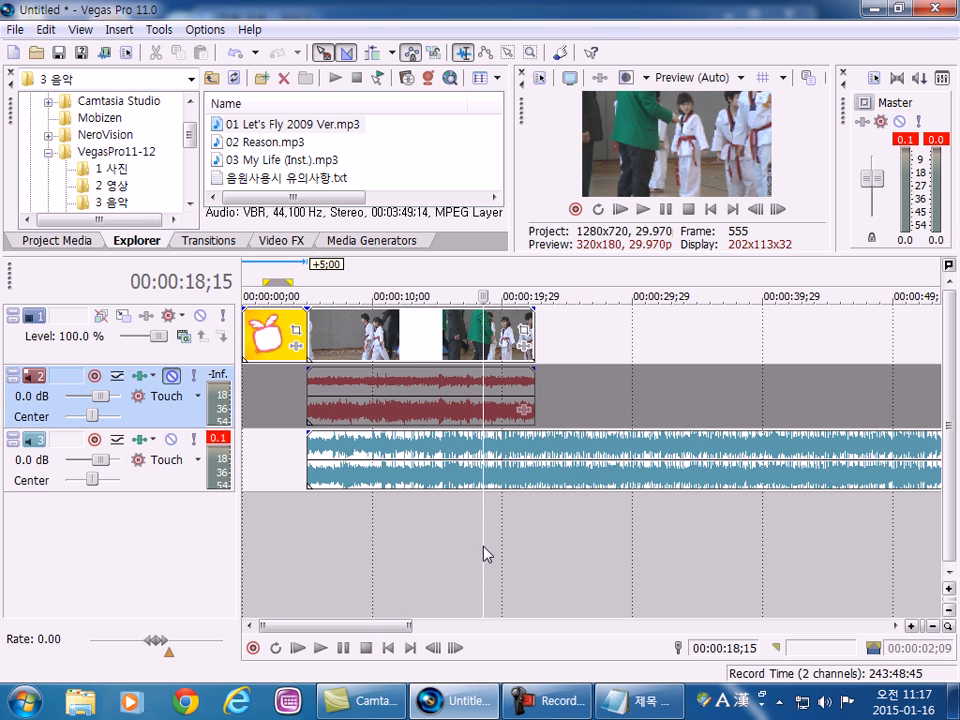
left_click(436, 358)
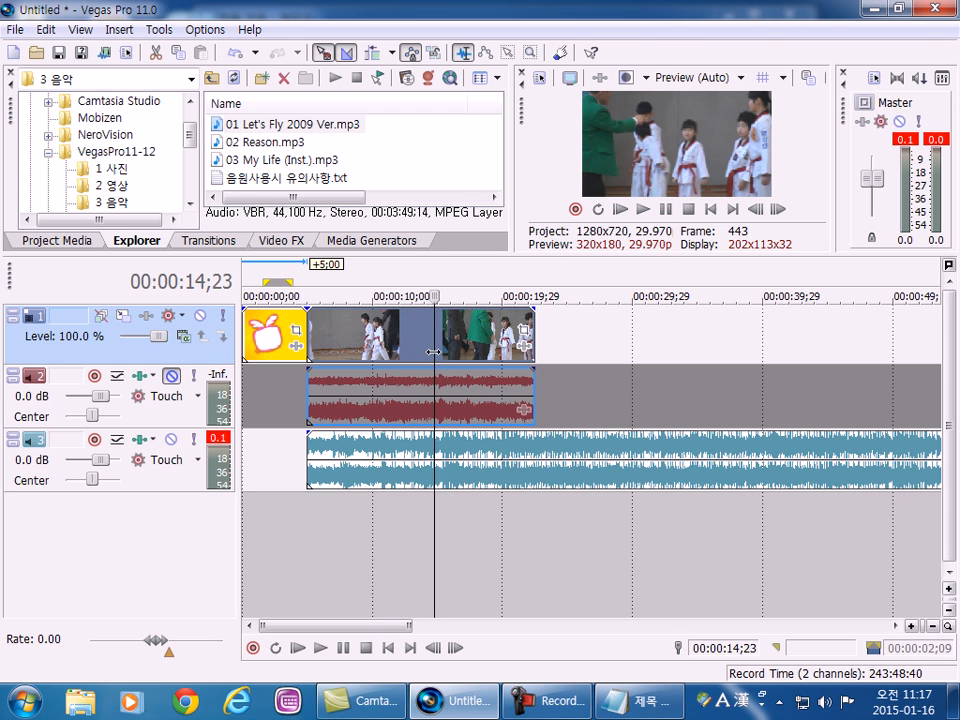
left_click(392, 484)
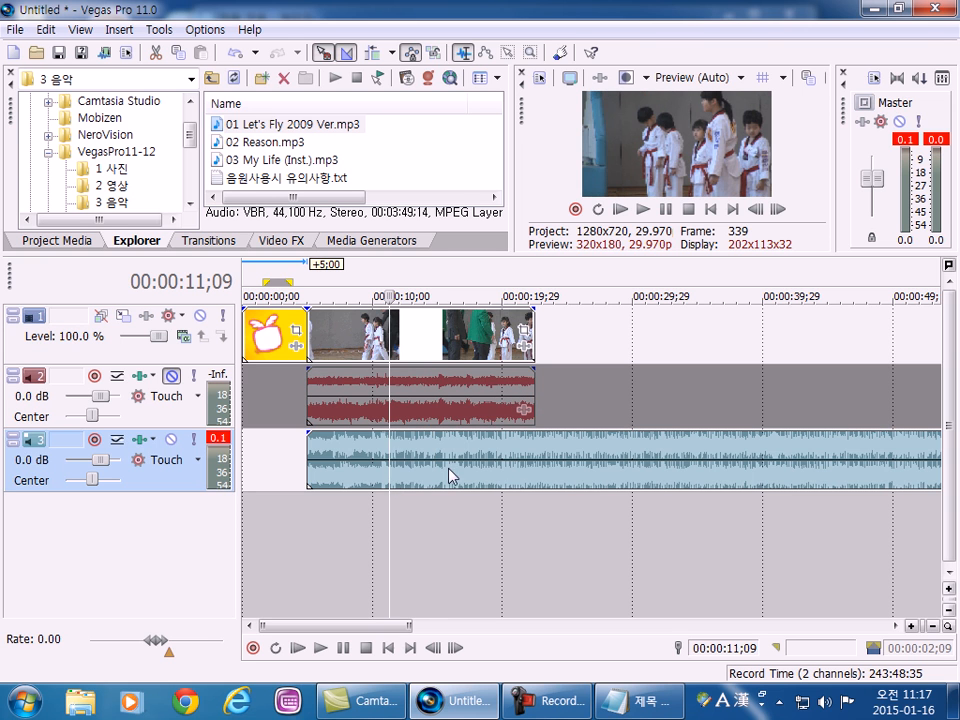
left_click(538, 475)
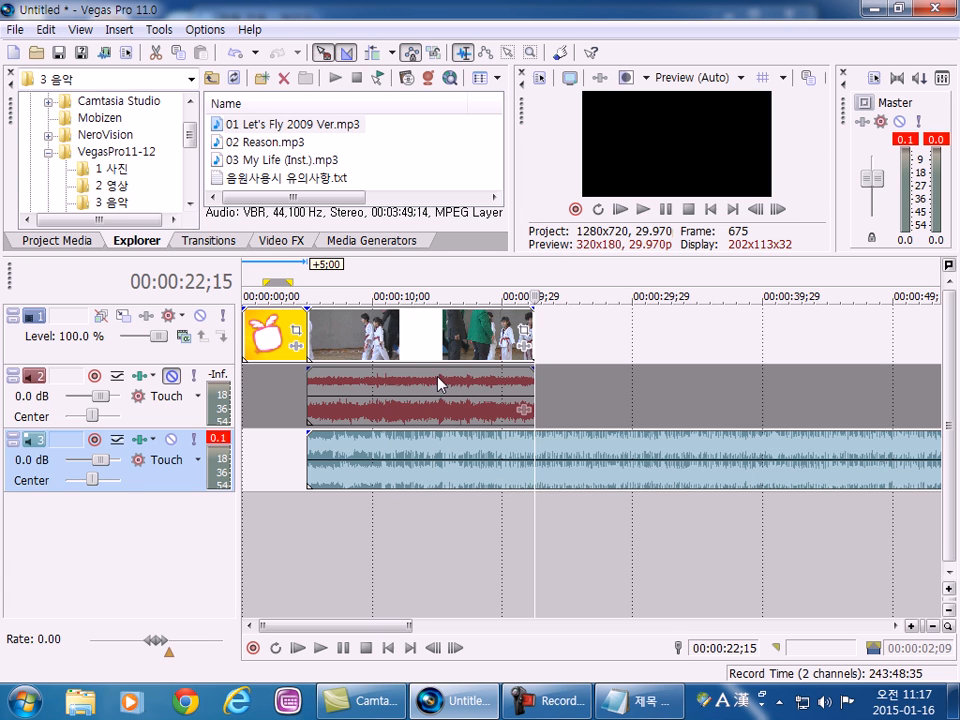
left_click(413, 345)
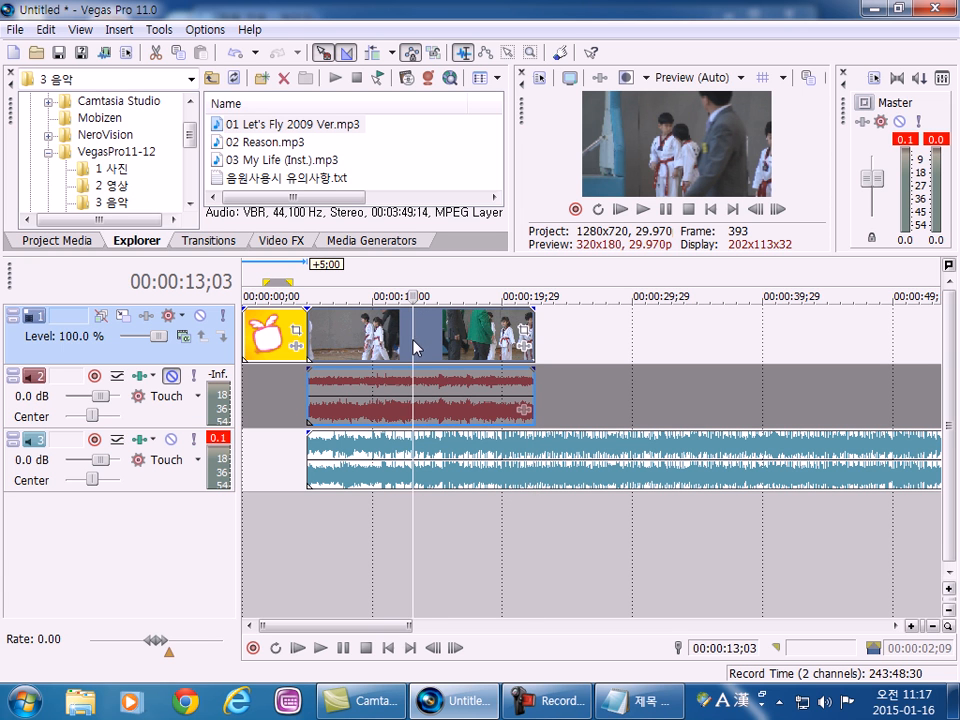
Split the music clip on track 3 at 00:00:22;15, where the video clip ends.
left_click(537, 476)
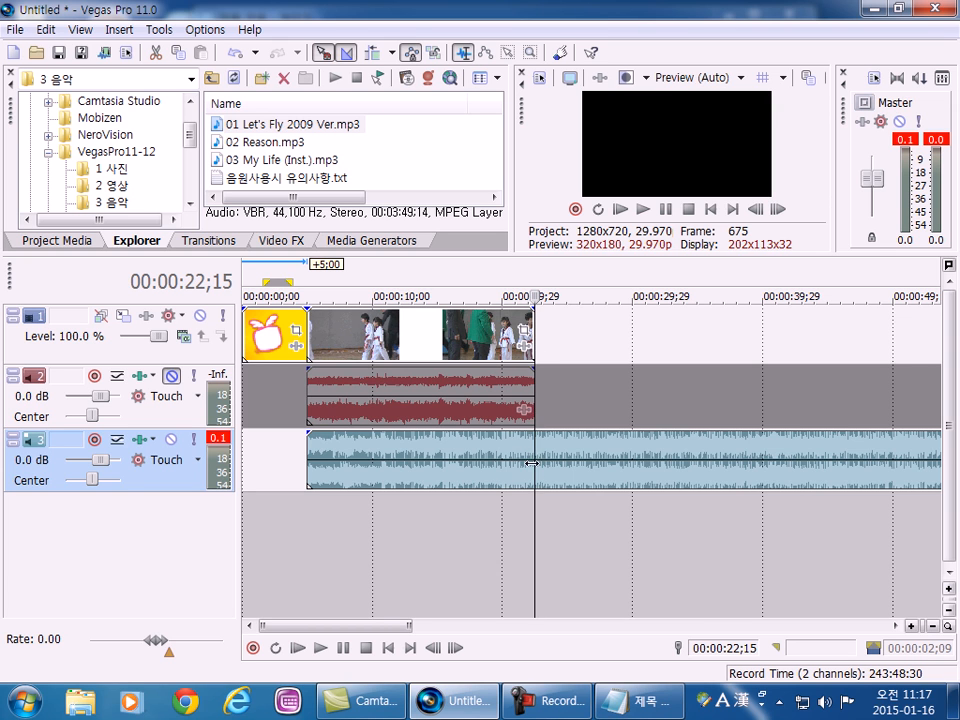
left_click(565, 540)
left_click(481, 513)
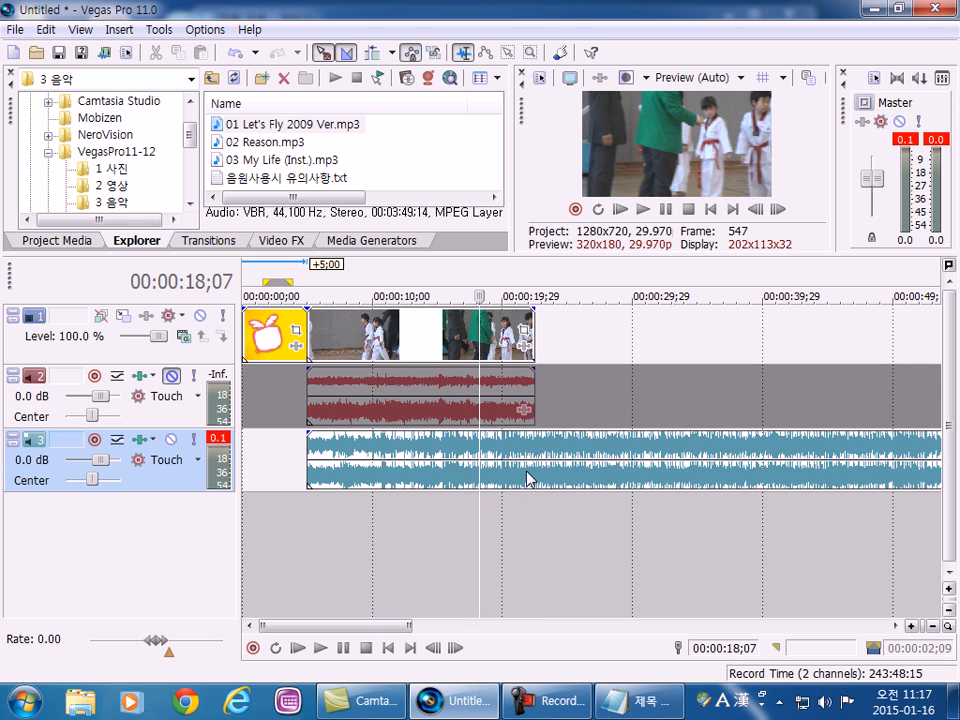
left_click(536, 470)
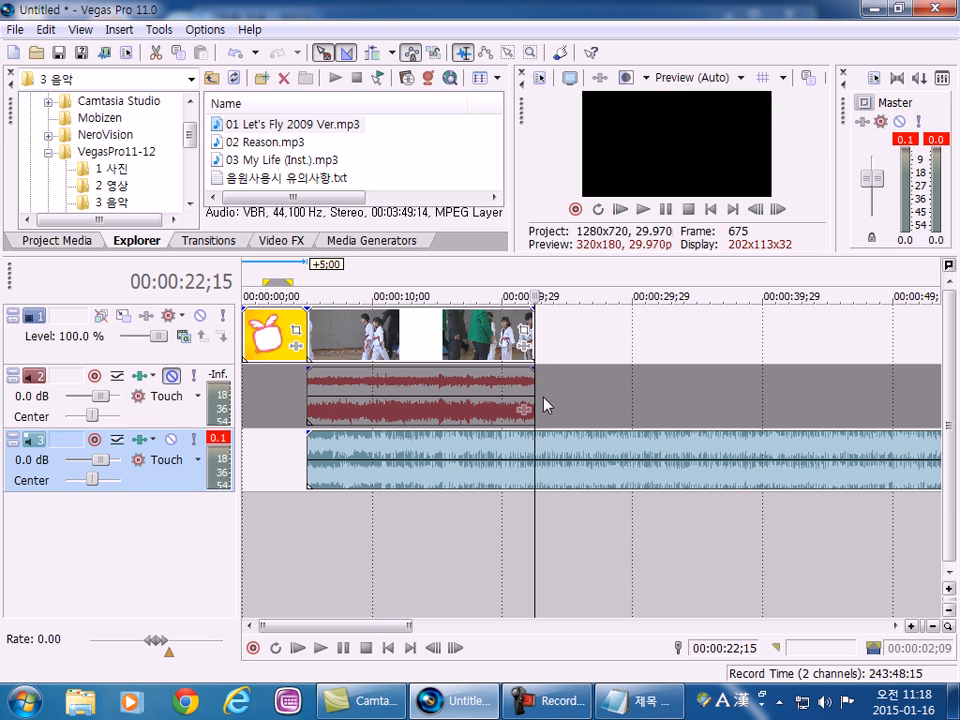
key("s")
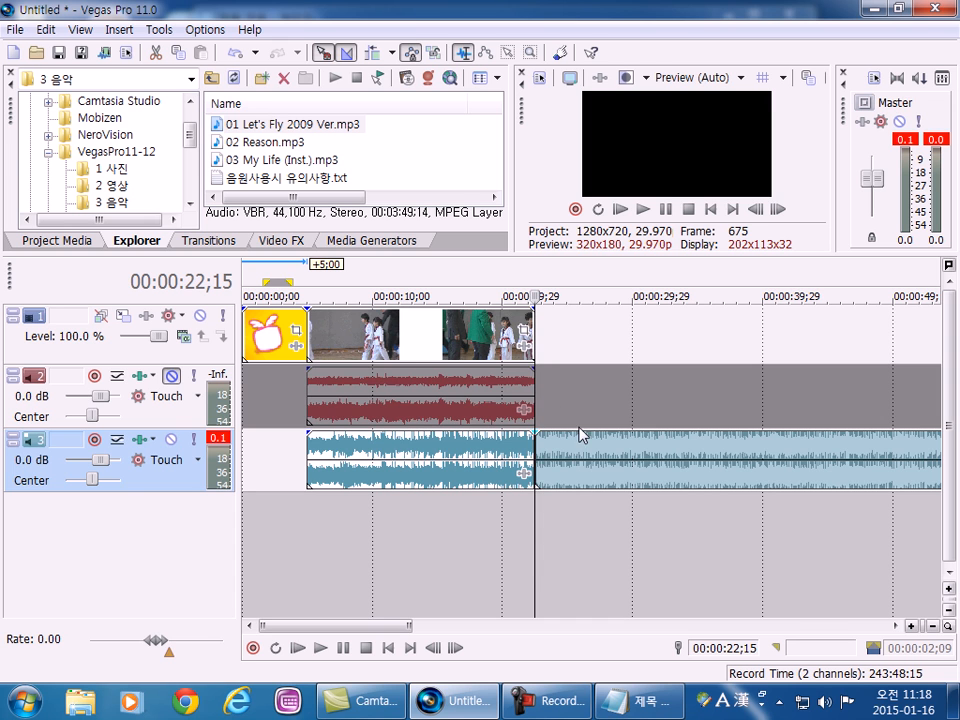
Delete the section of music that extends beyond the end of the video clip.
left_click(653, 458)
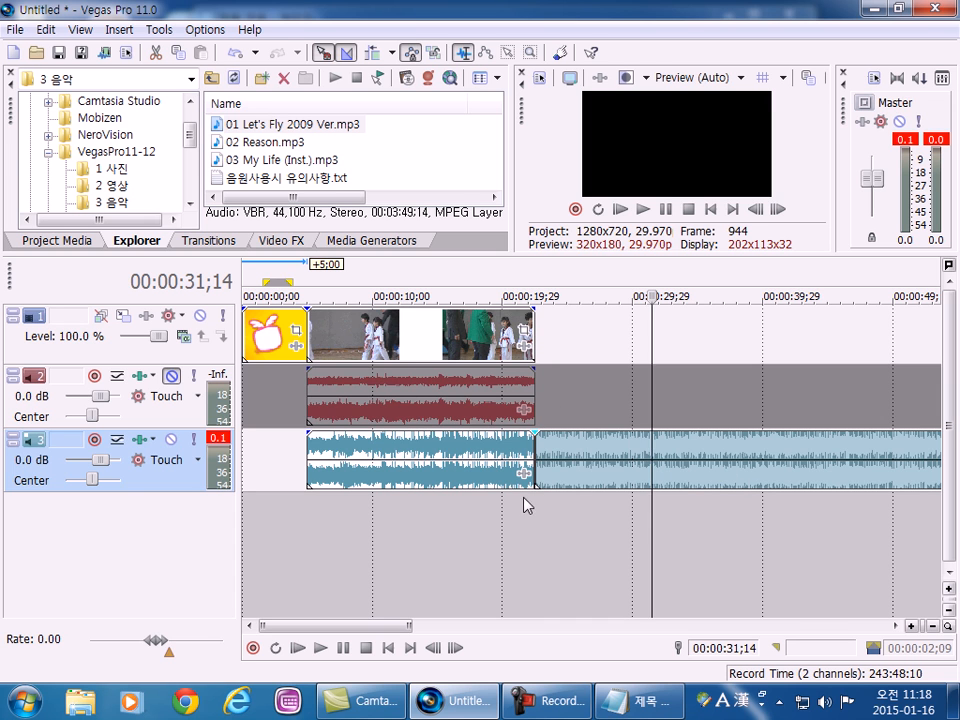
mouse_move(631, 482)
left_mouse_down()
mouse_move(680, 480)
mouse_move(643, 484)
left_mouse_up()
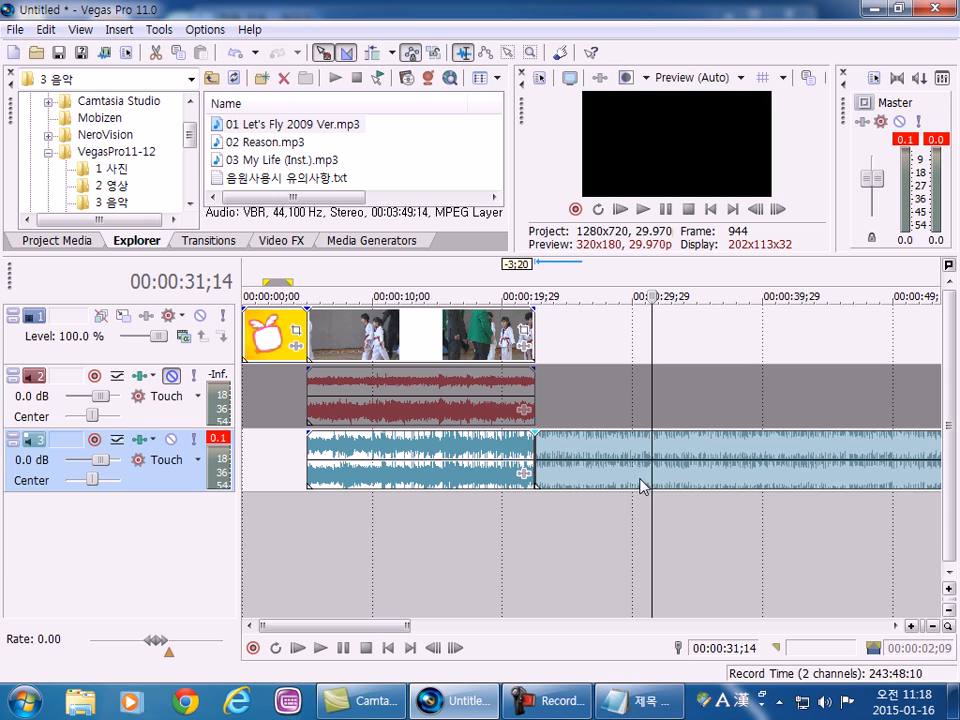
left_click(714, 455)
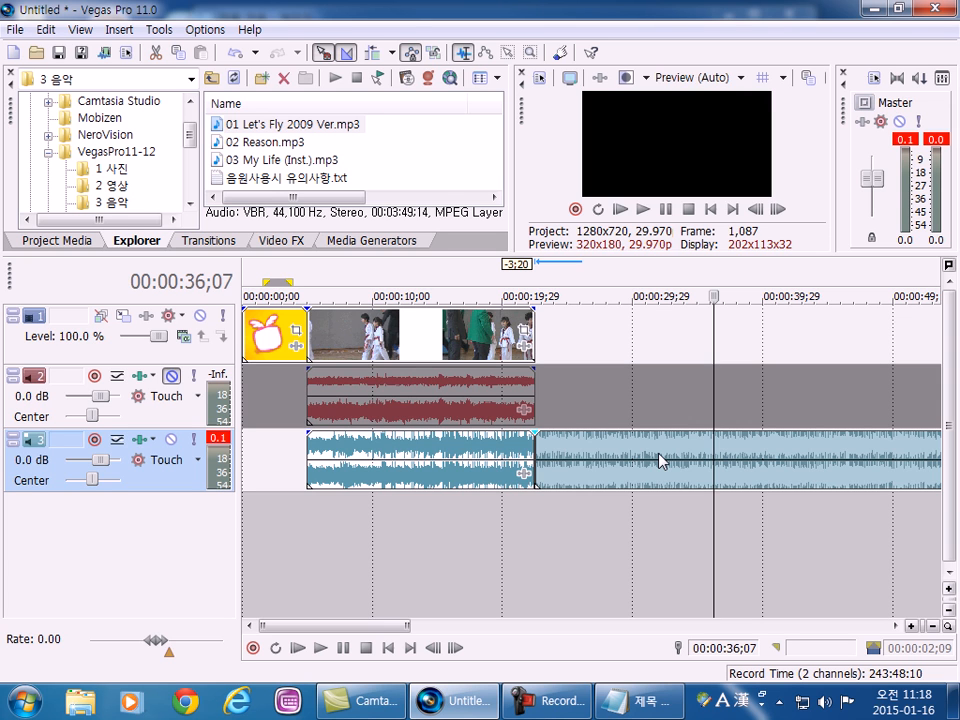
key("Delete")
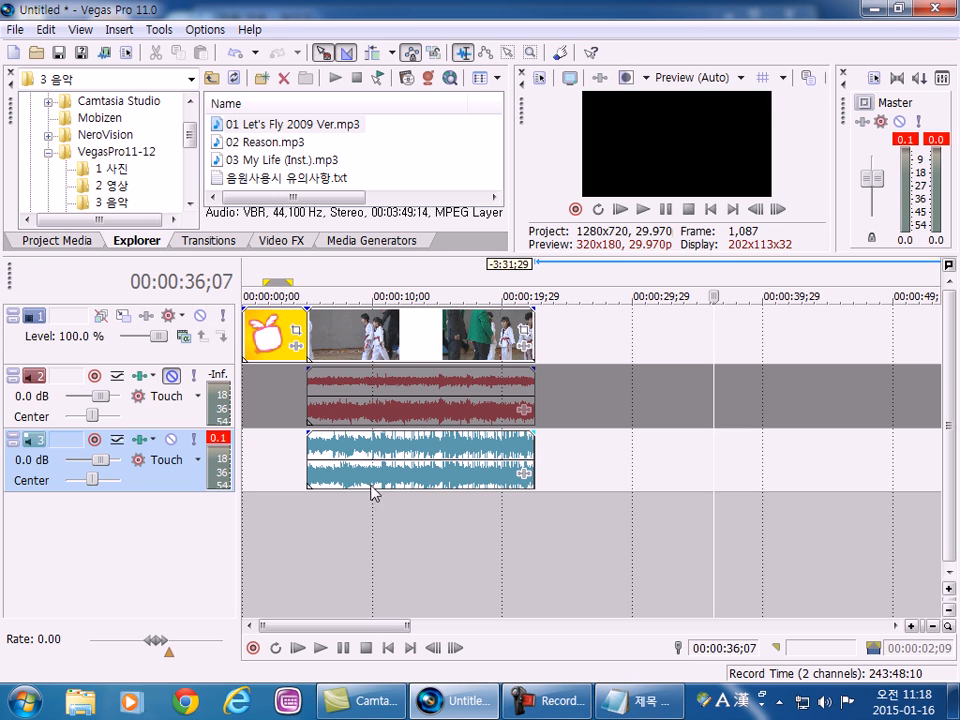
Undo the deletion and the split so the music on track 3 is one whole clip again.
left_click(359, 506)
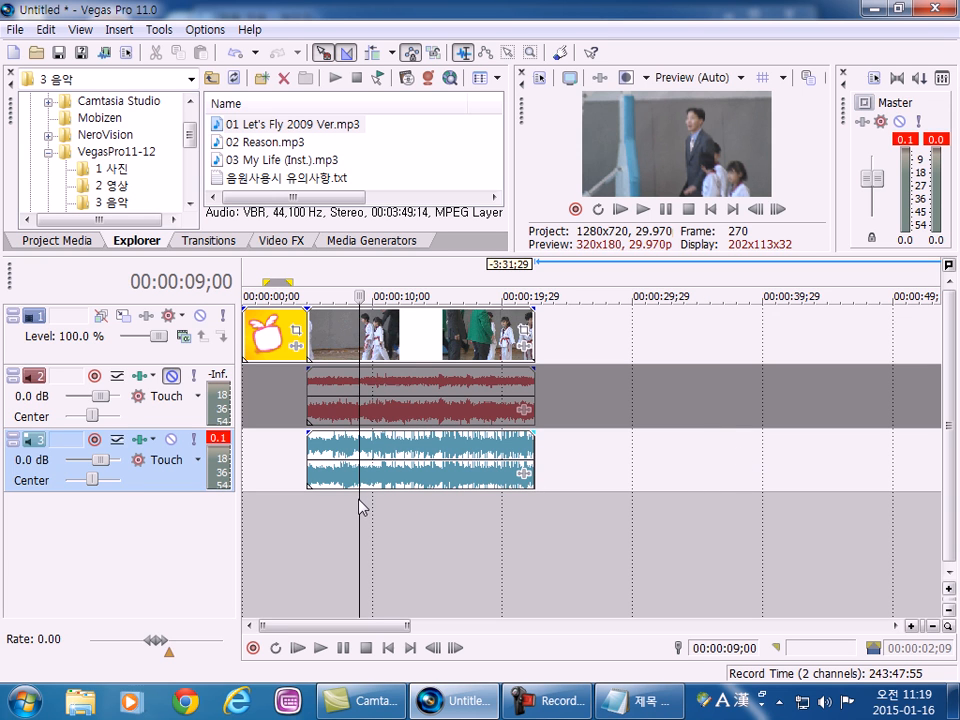
left_click(235, 58)
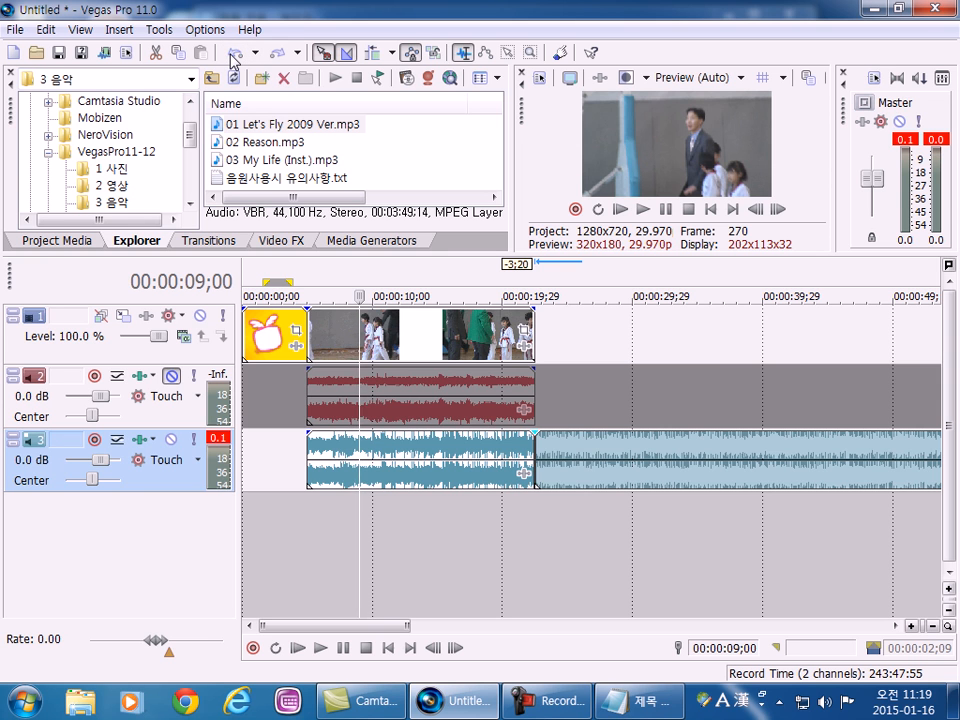
left_click(235, 58)
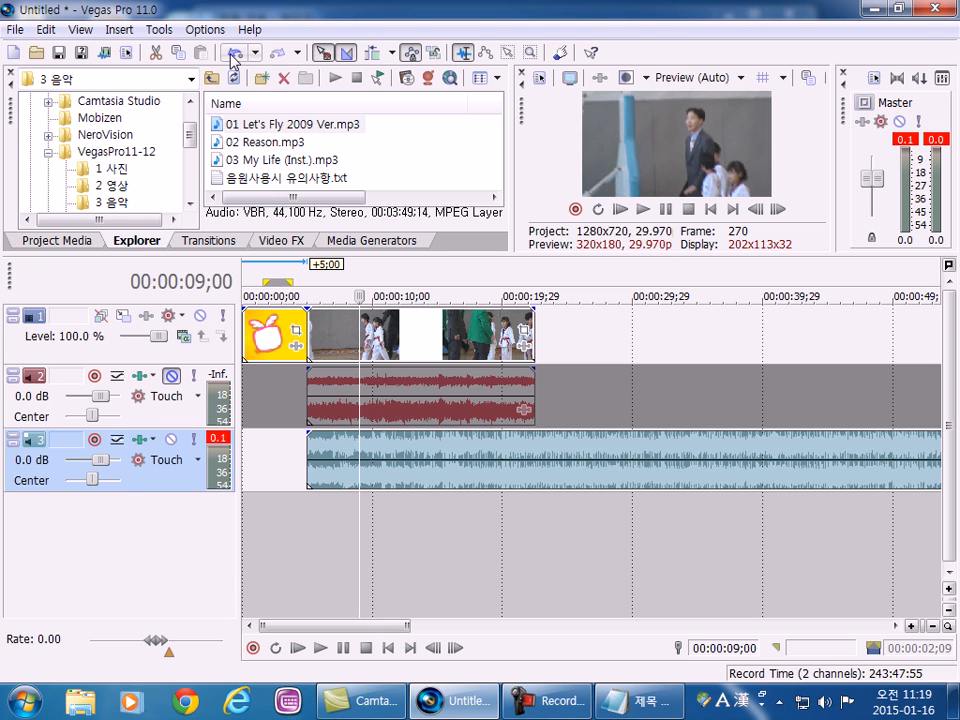
Split the music on track 3 at the video clip's end, 00:00:22;15, and delete the remainder after the split.
left_click(540, 457)
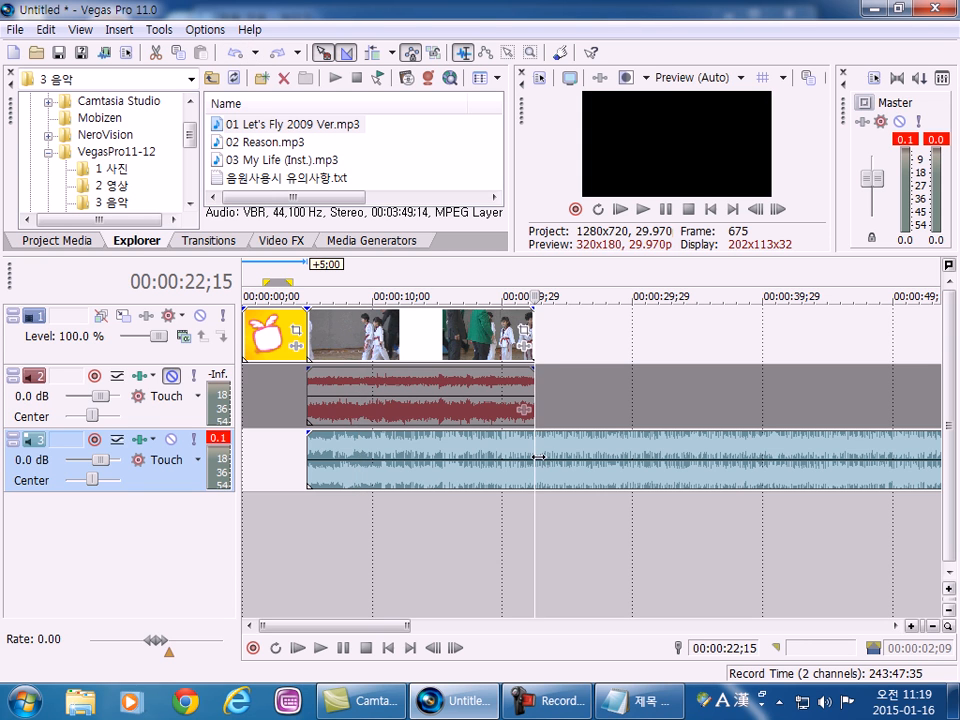
key("s")
left_click(626, 452)
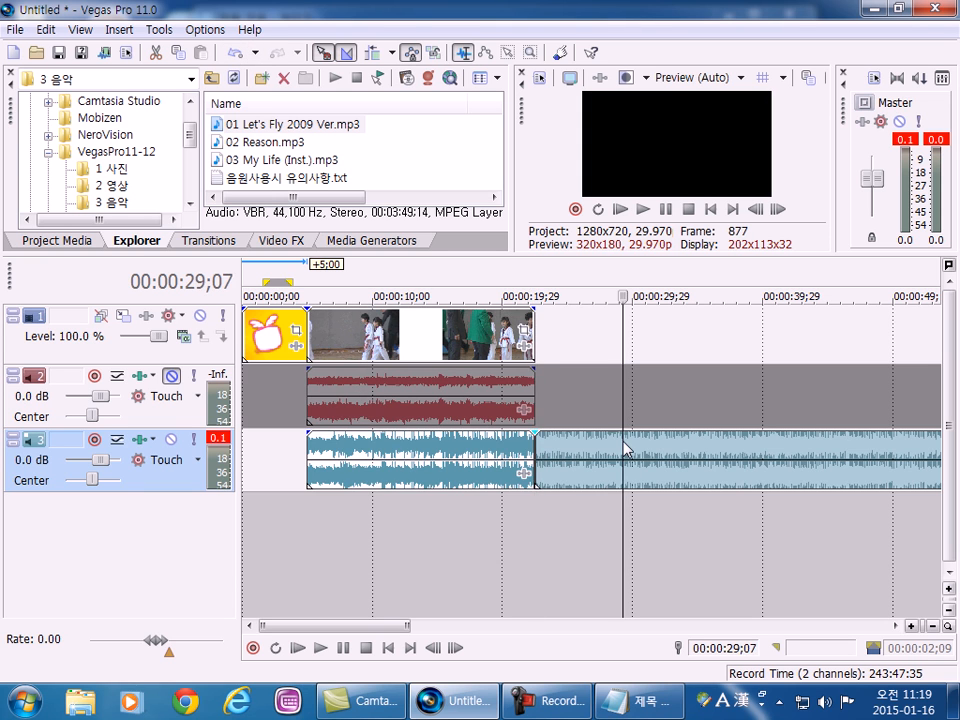
left_click(571, 452)
left_click(572, 452)
key("Delete")
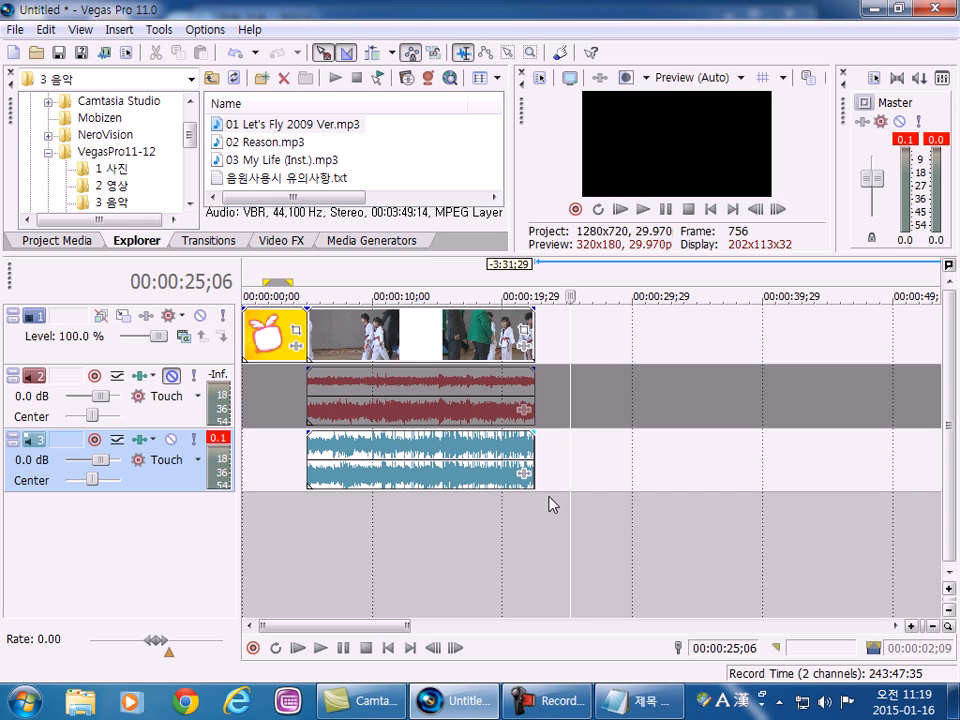
Insert a new empty video track above the track holding the image and video clips.
left_click(266, 568)
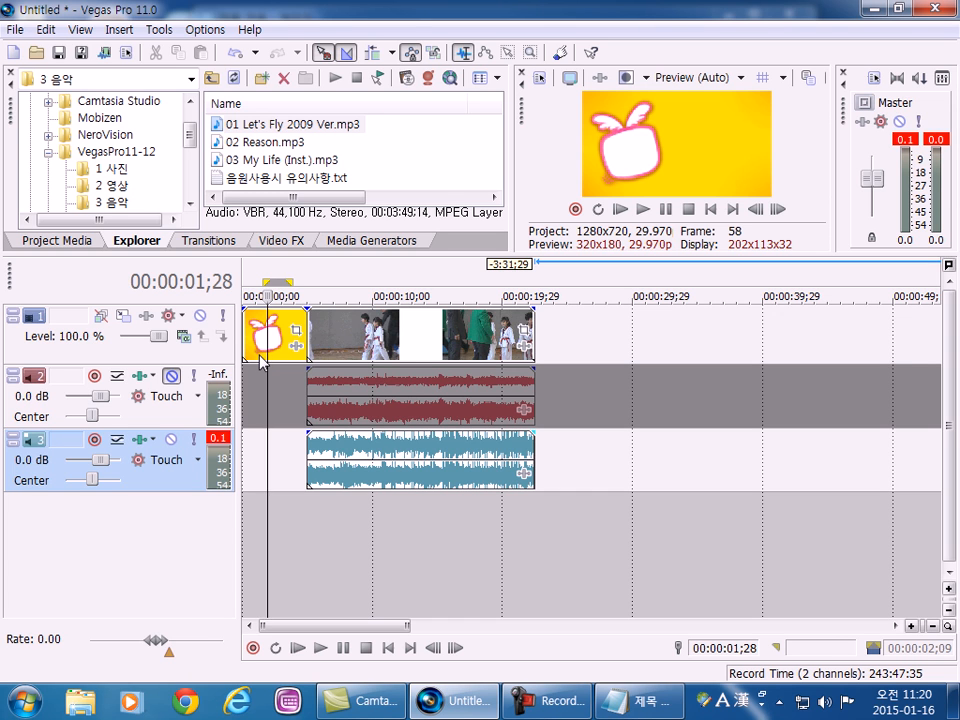
left_click(586, 342)
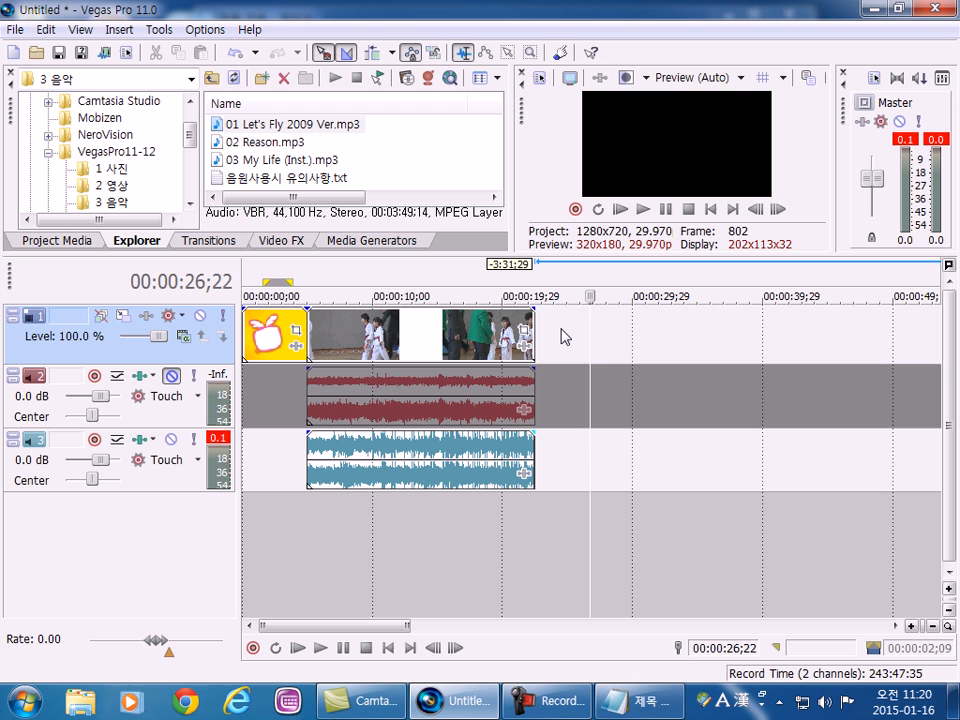
right_click(563, 336)
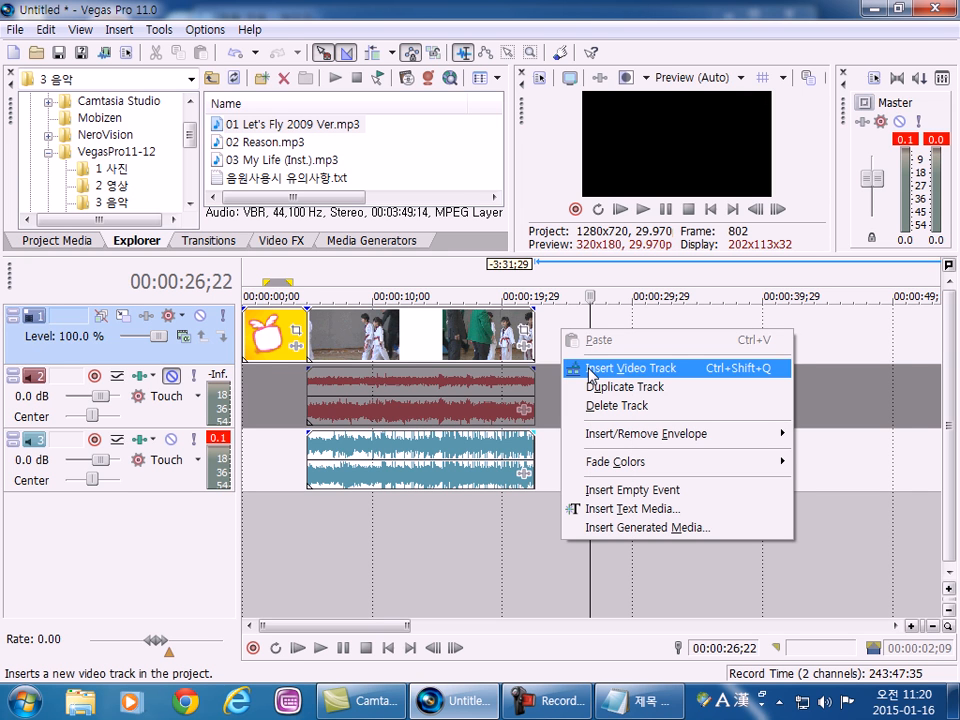
left_click(609, 330)
right_click(573, 335)
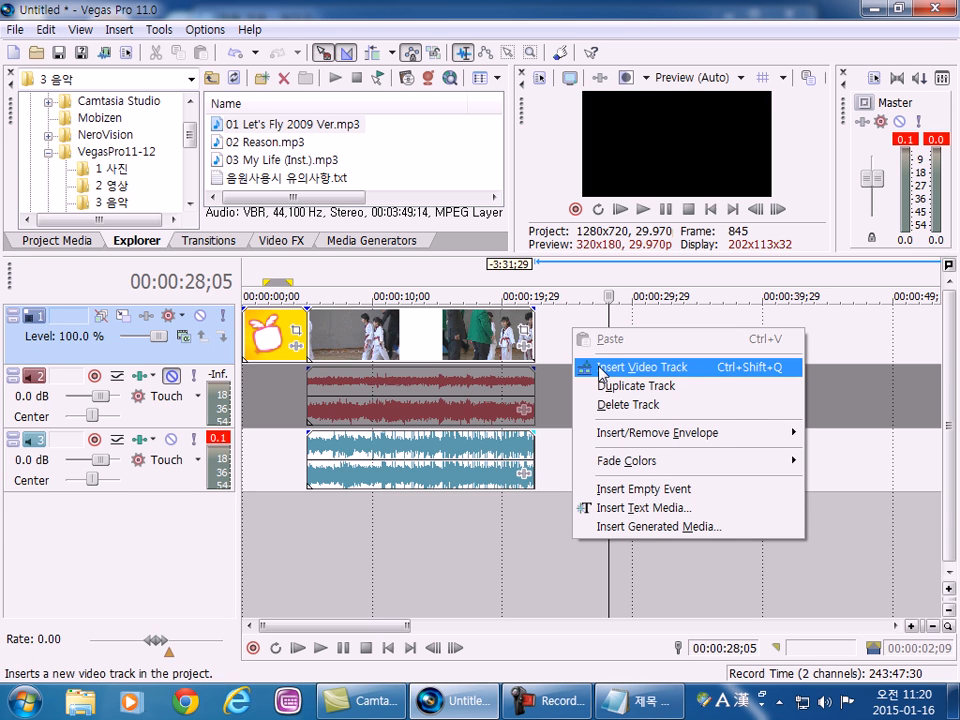
left_click(600, 370)
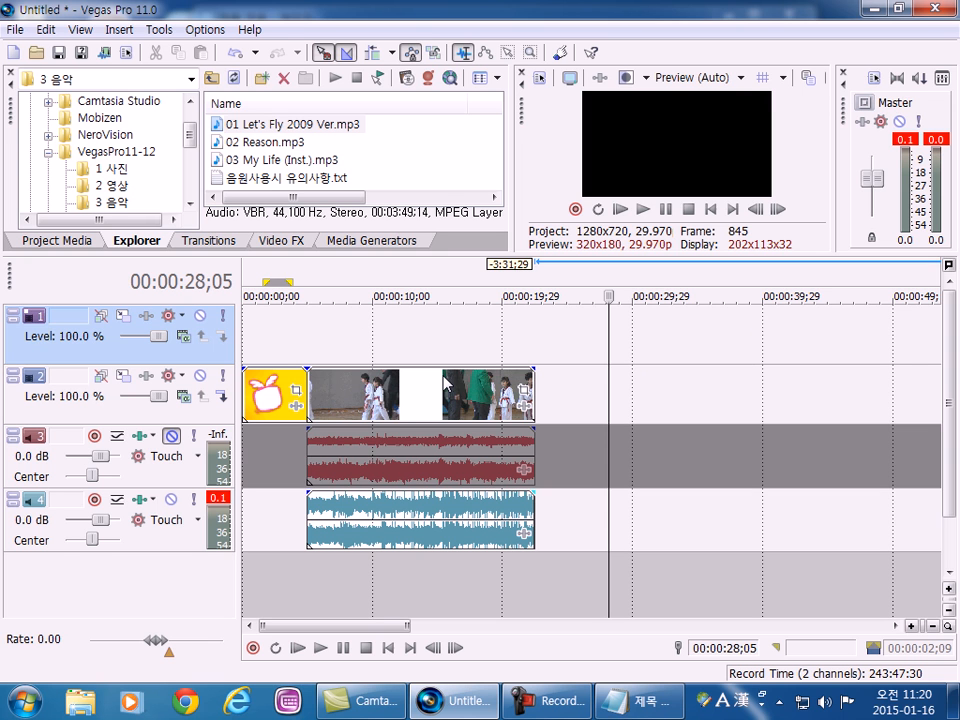
Insert a second empty video track above the existing empty one.
left_click(316, 343)
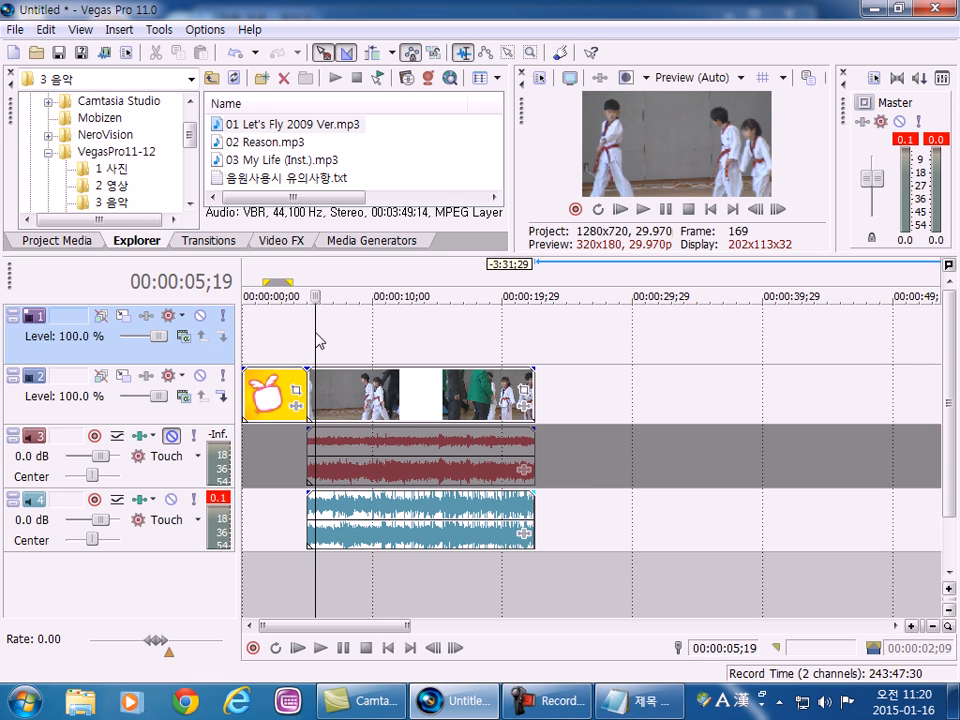
right_click(364, 332)
left_click(367, 365)
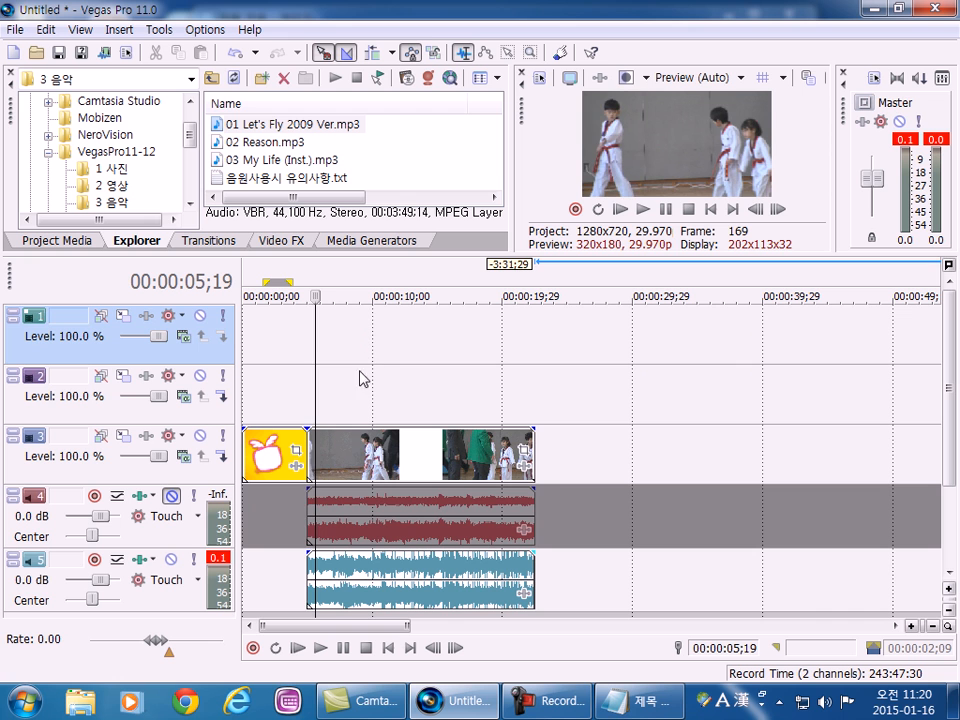
Delete the topmost empty video track and place the cursor at 00:00:05;27.
left_click(356, 336)
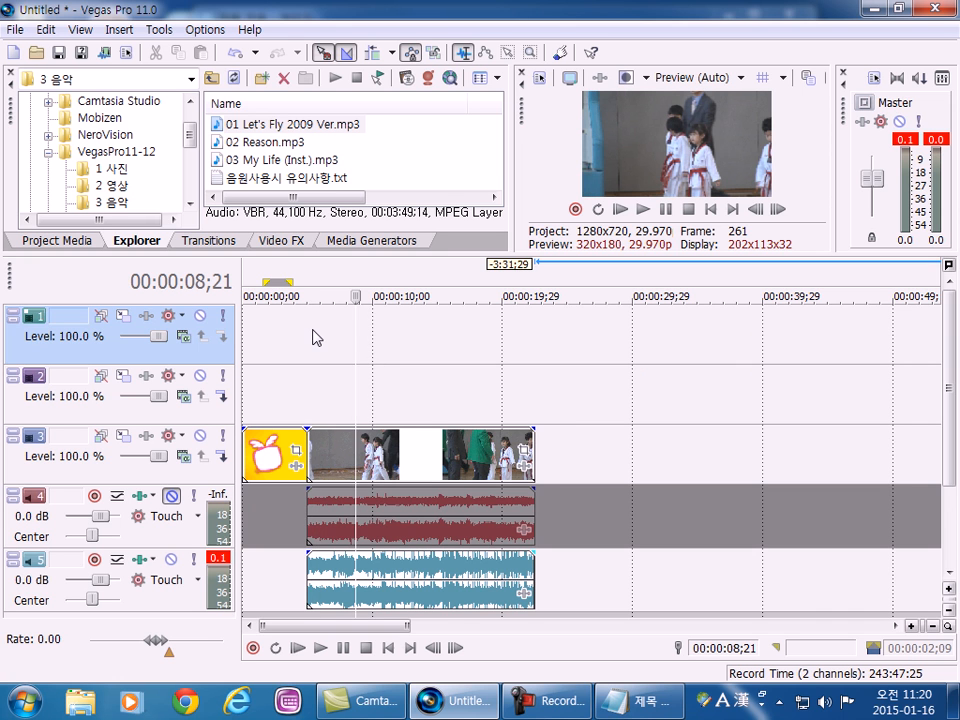
right_click(311, 336)
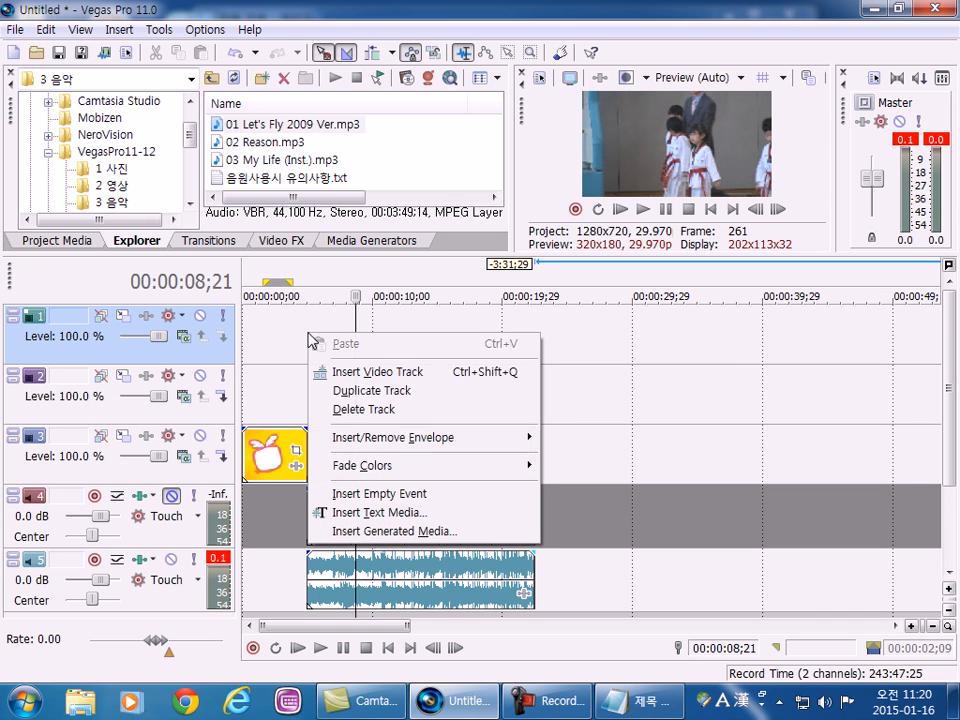
left_click(356, 412)
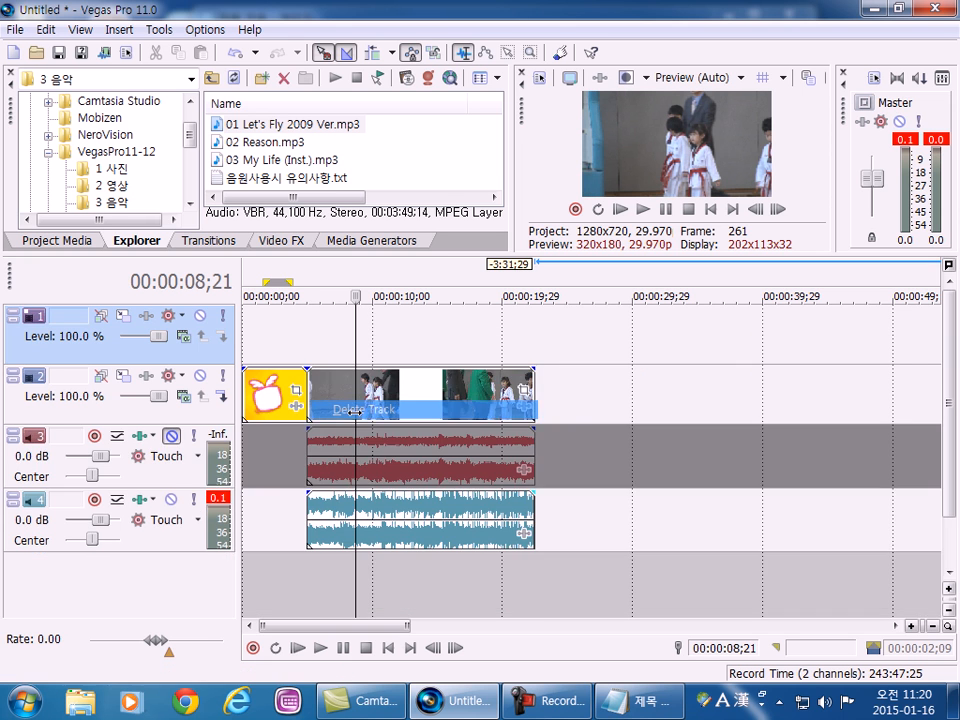
left_click(320, 347)
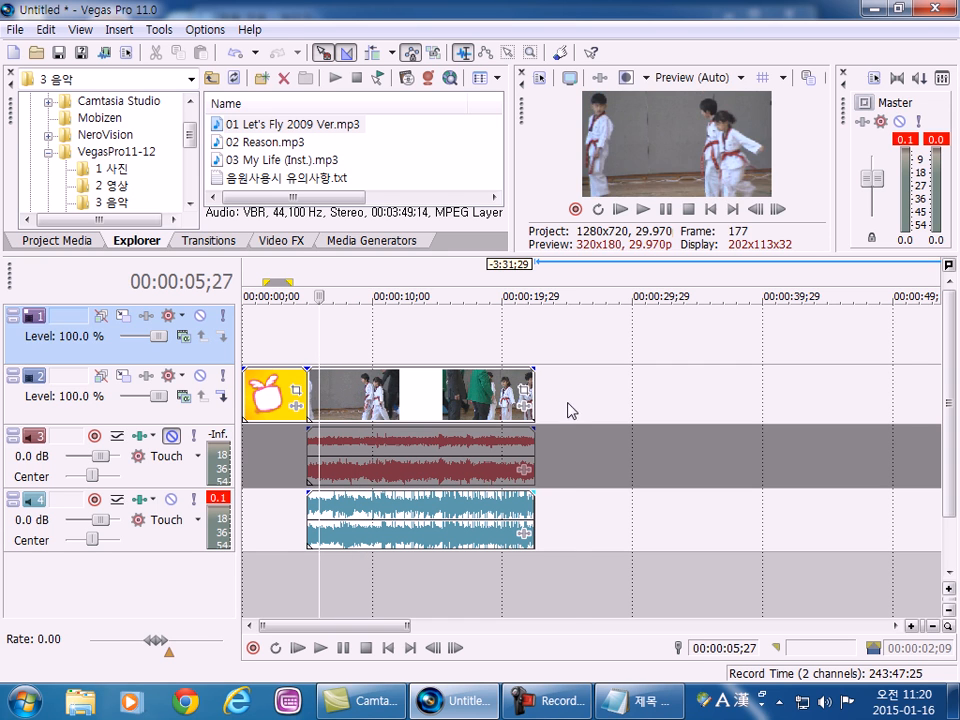
Delete the video track holding the image and video clips, and undo the deletion.
left_click(559, 410)
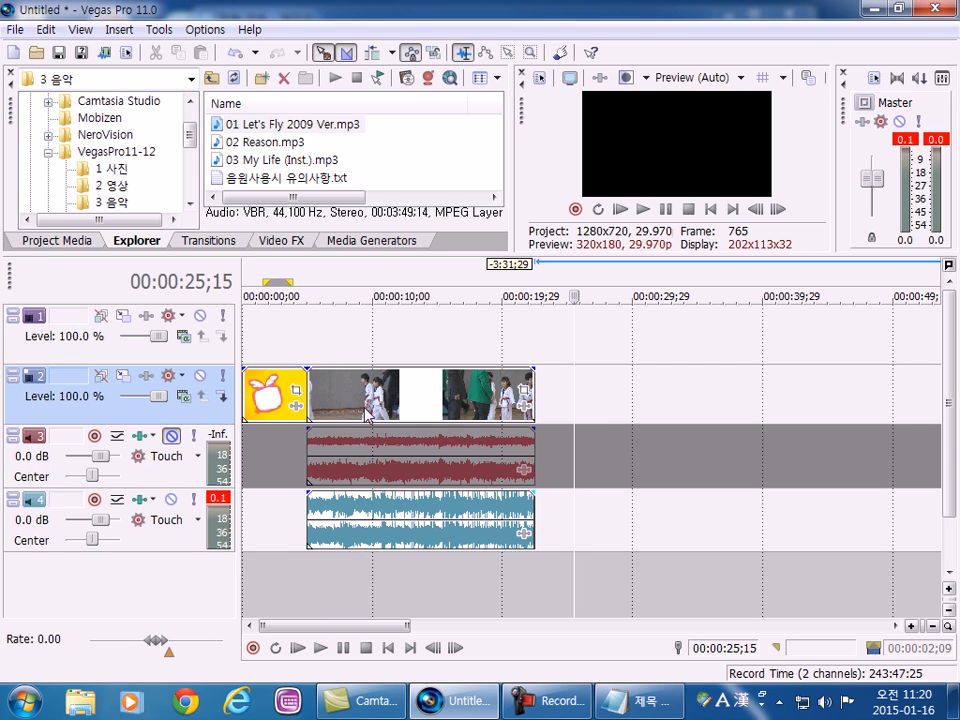
left_click(553, 412)
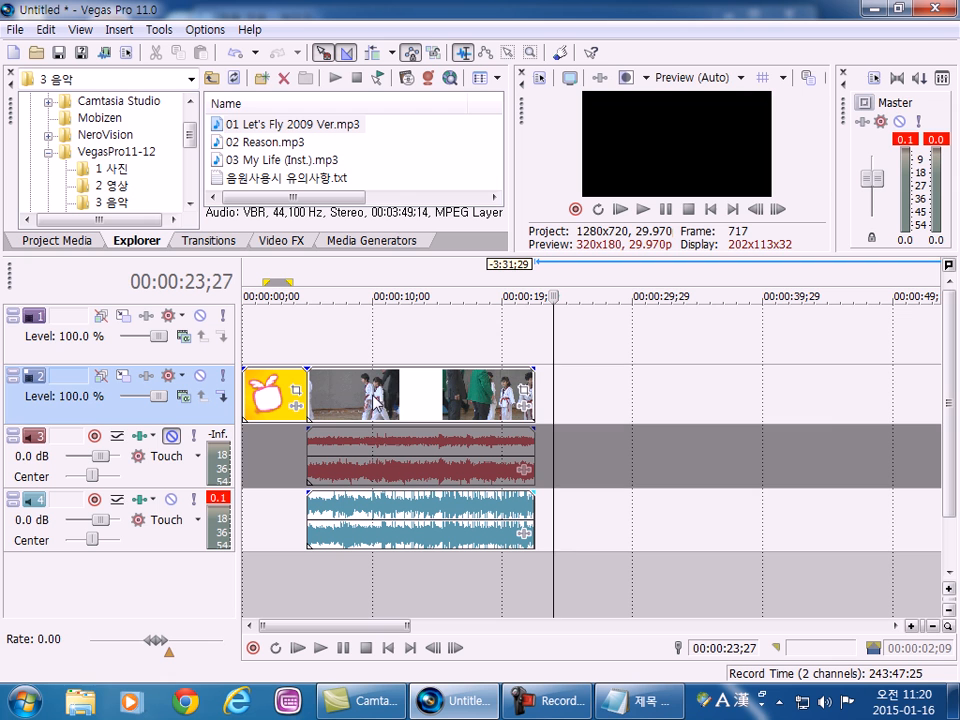
right_click(604, 400)
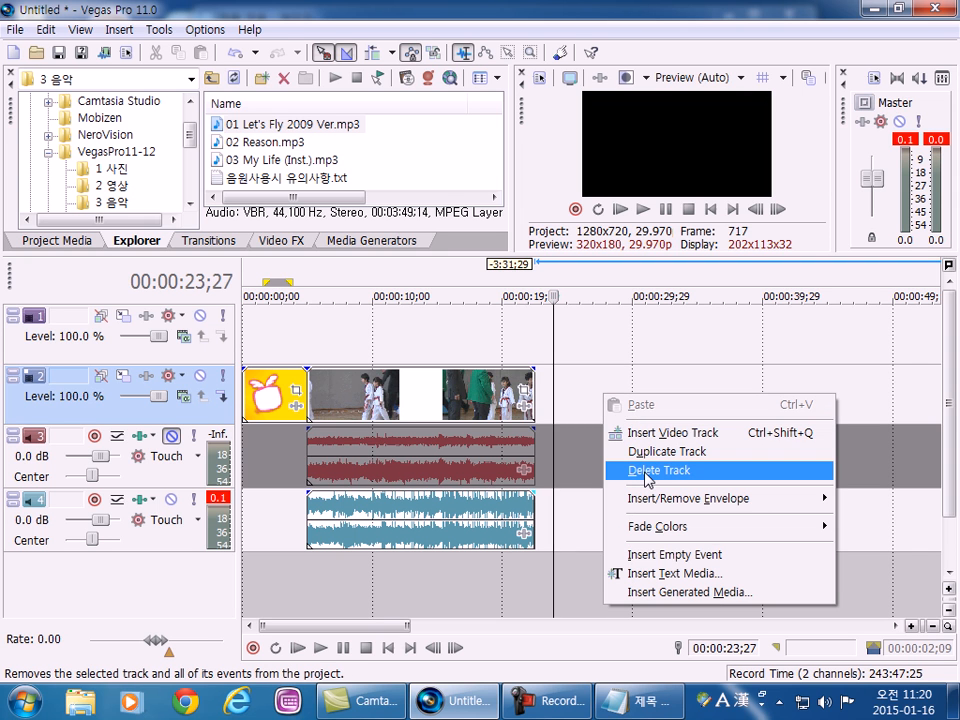
left_click(646, 476)
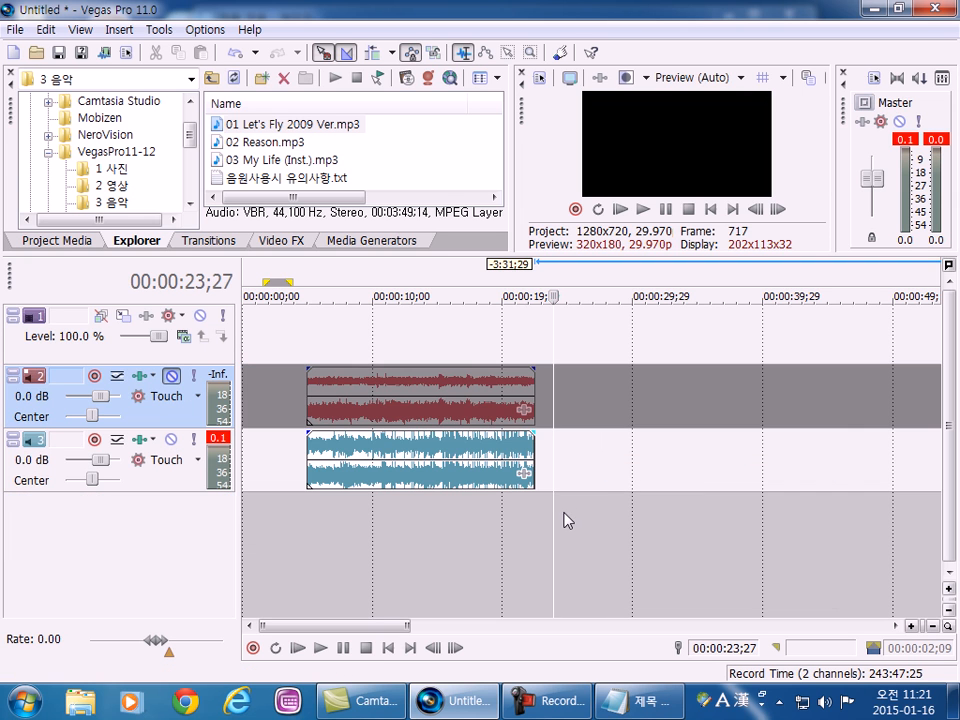
key("ctrl+z")
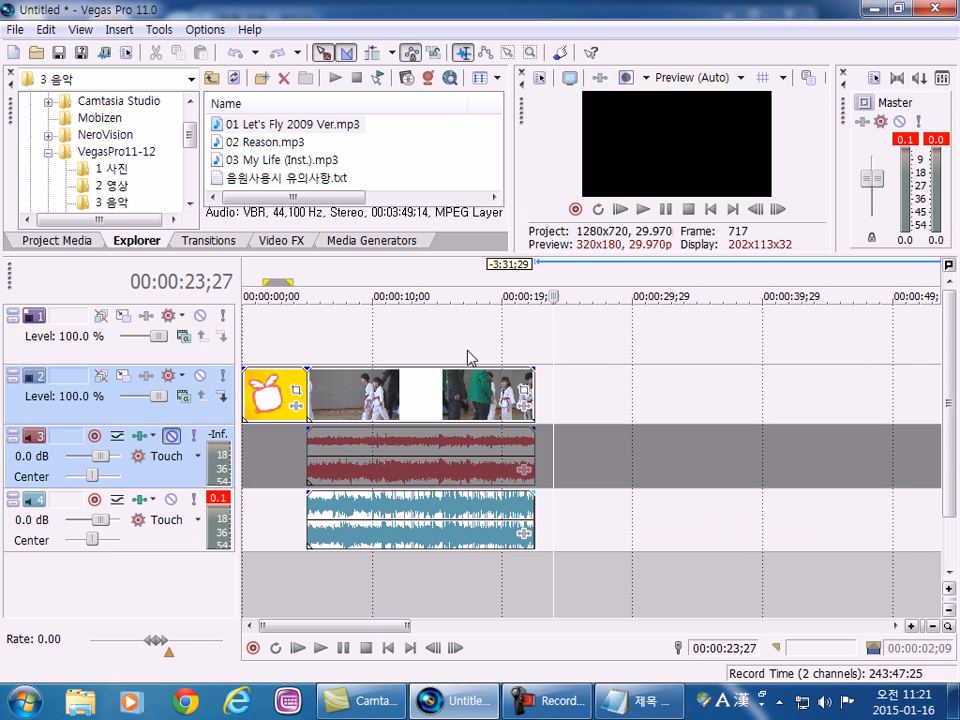
Select the empty top video track and place the cursor at 00:00:07;17.
left_click(474, 336)
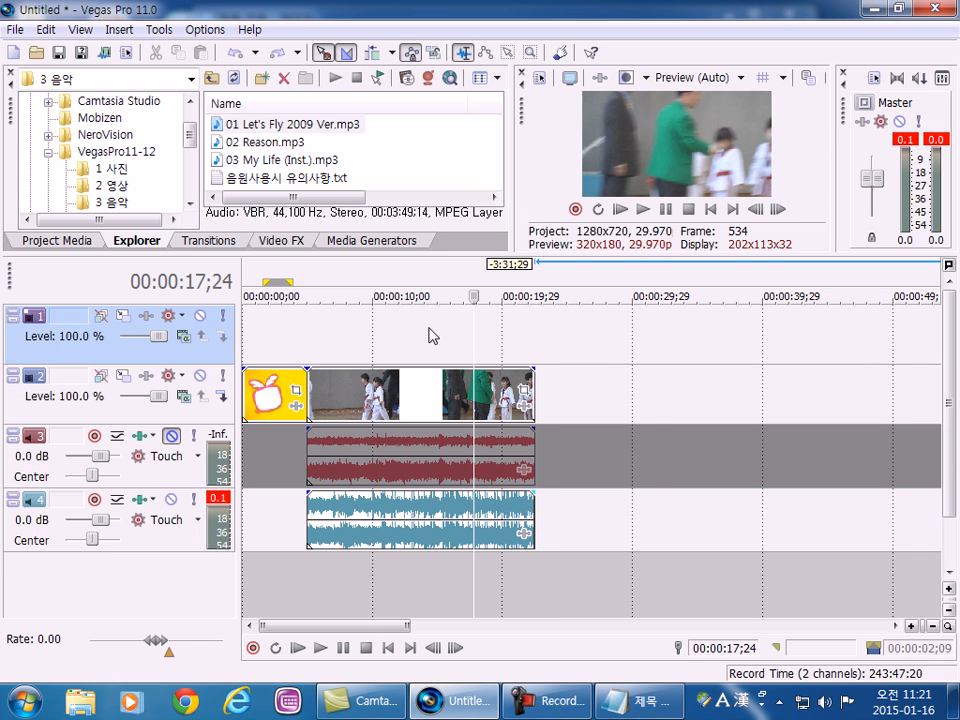
right_click(428, 328)
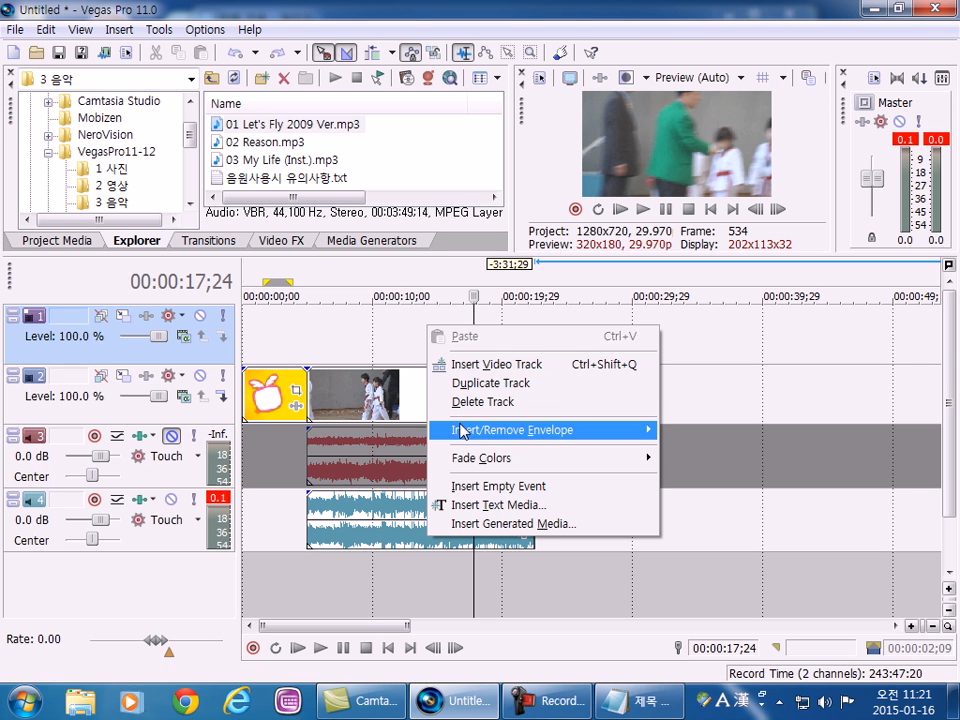
left_click(343, 339)
left_click(341, 339)
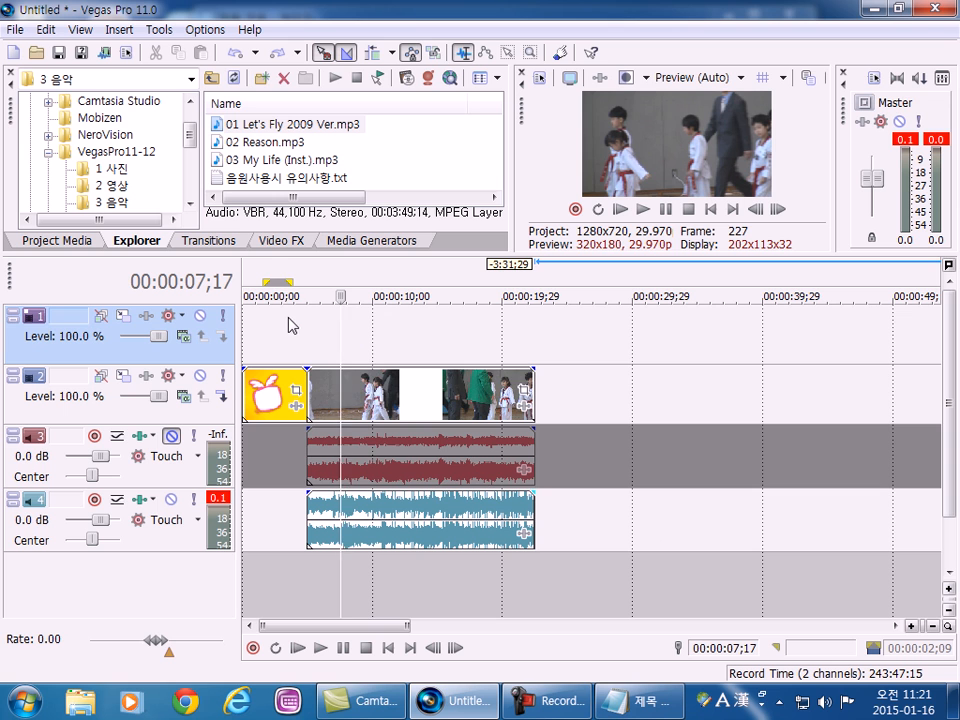
Show the Media Generators and enlarge the upper window area to fit the whole generator list.
left_click(268, 243)
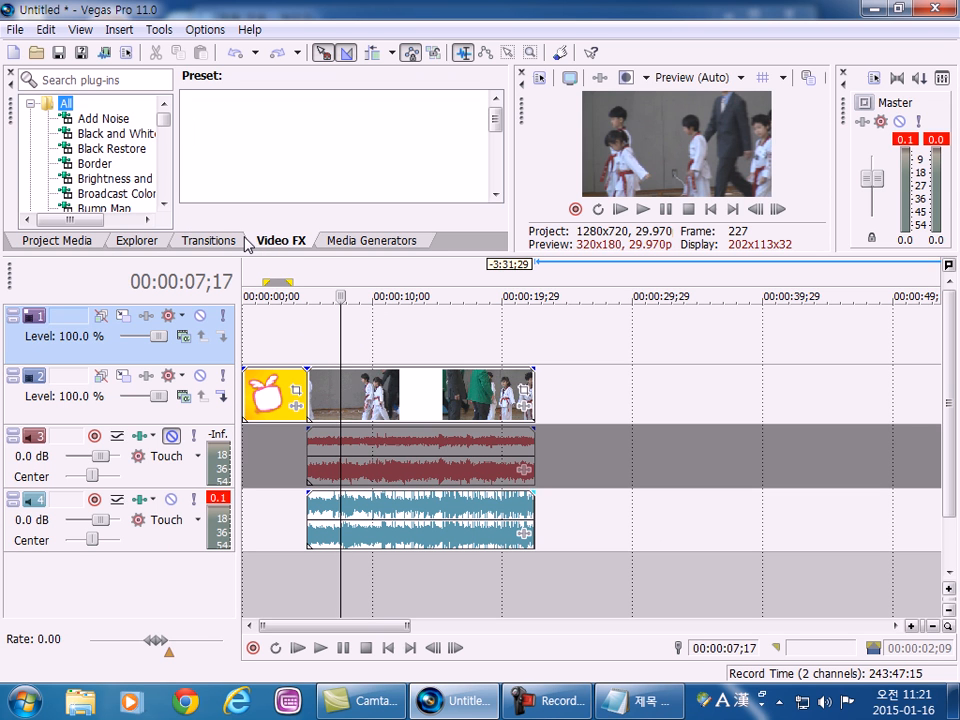
left_click(345, 243)
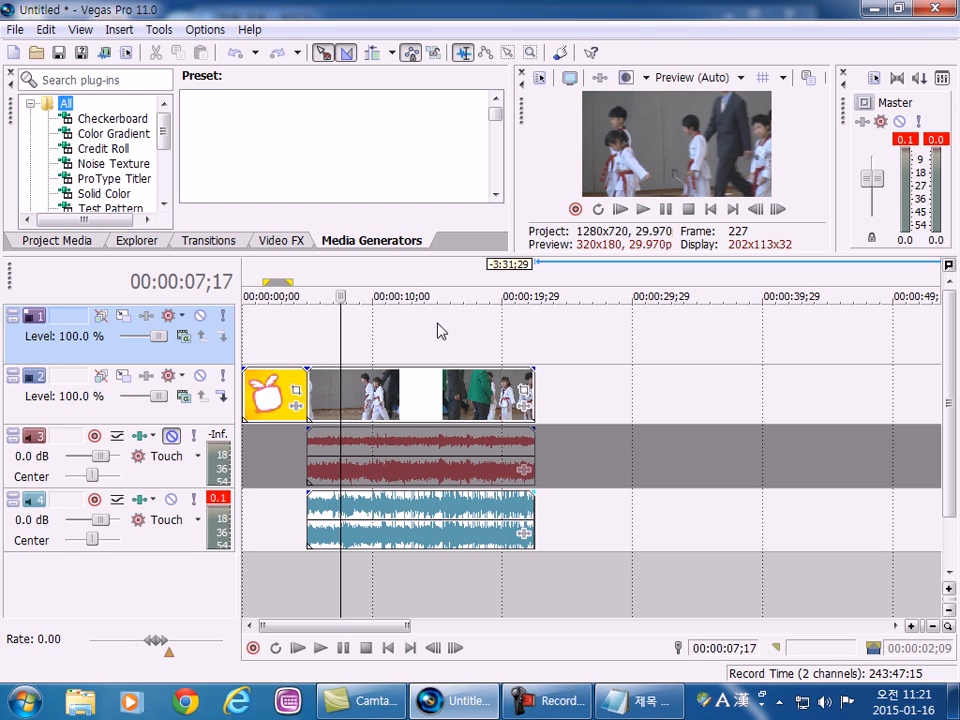
left_click(157, 246)
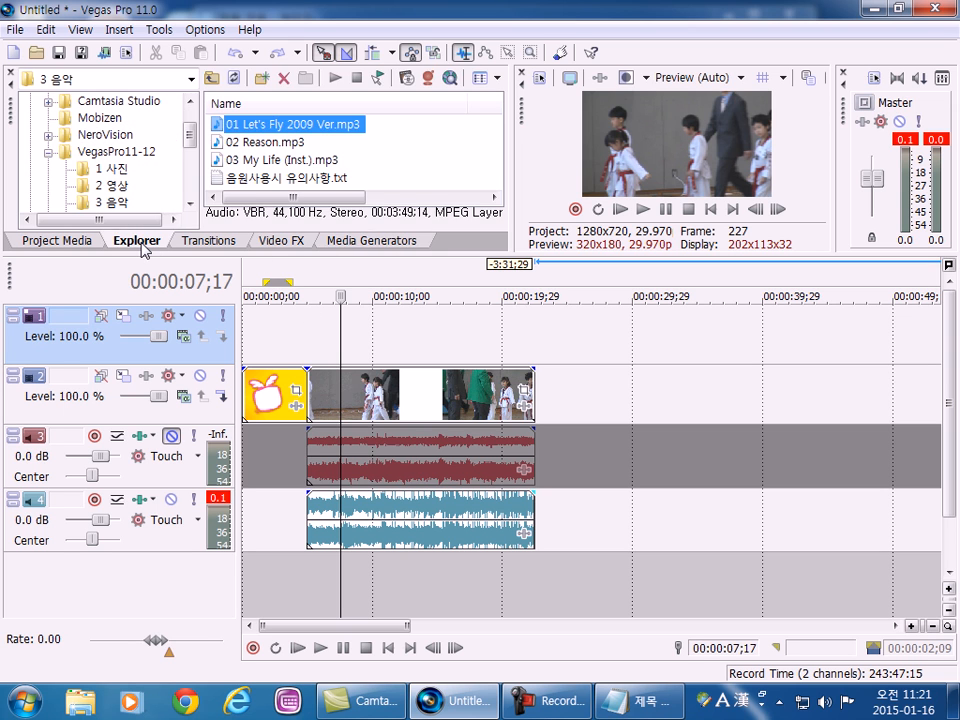
left_click(334, 248)
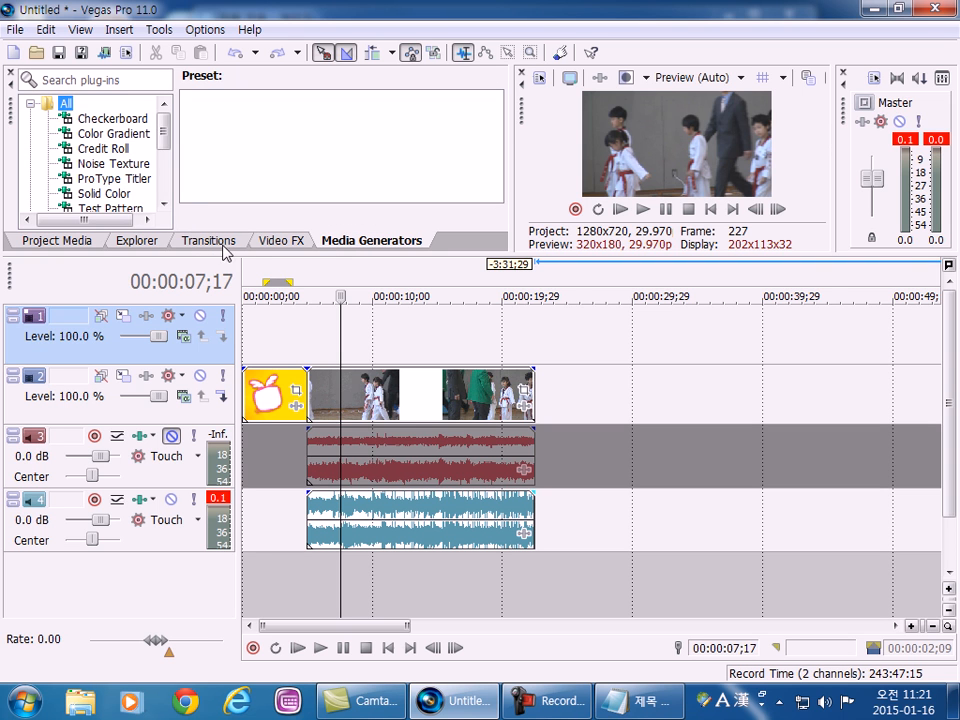
left_click_drag(226, 256, 226, 368)
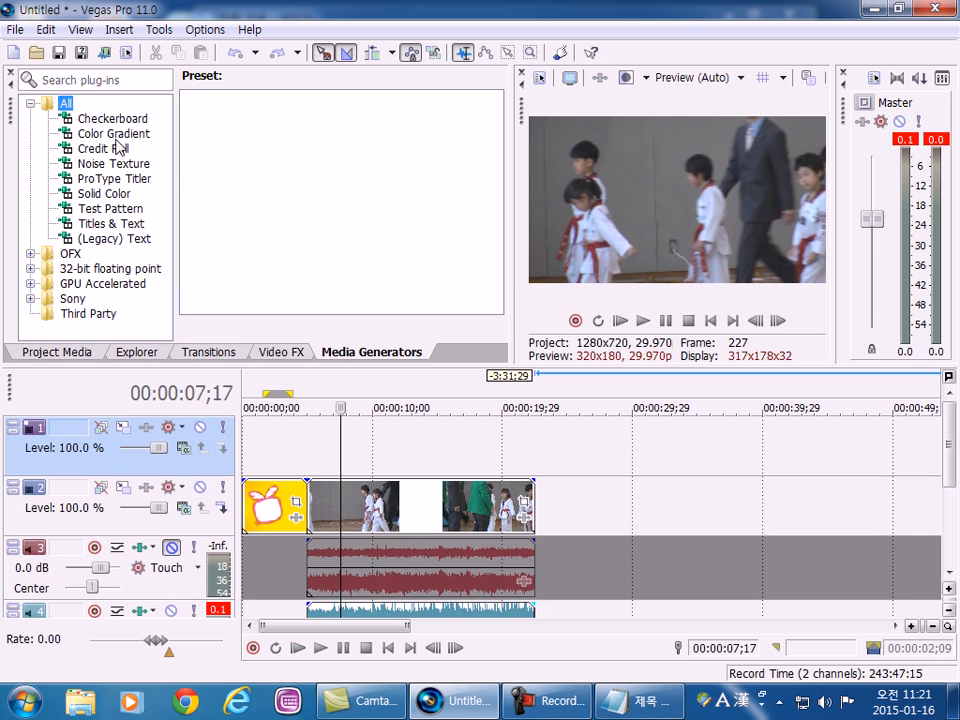
Look through the Checkerboard, Color Gradient, Credit Roll, Noise Texture and Solid Color generators, and select Titles & Text.
left_click(113, 120)
left_click(113, 134)
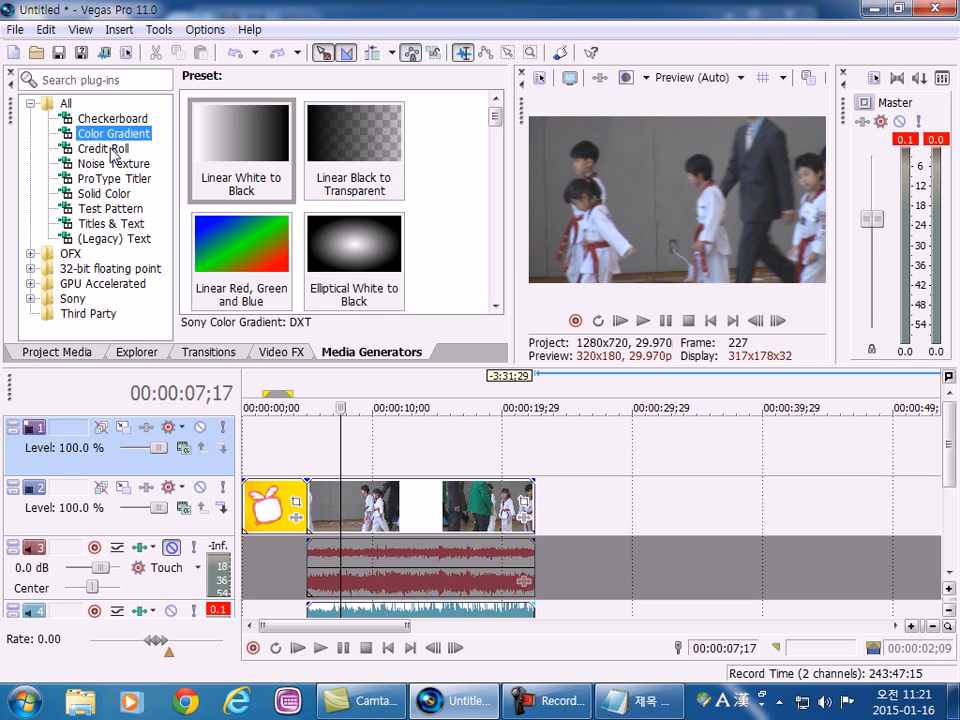
left_click(111, 150)
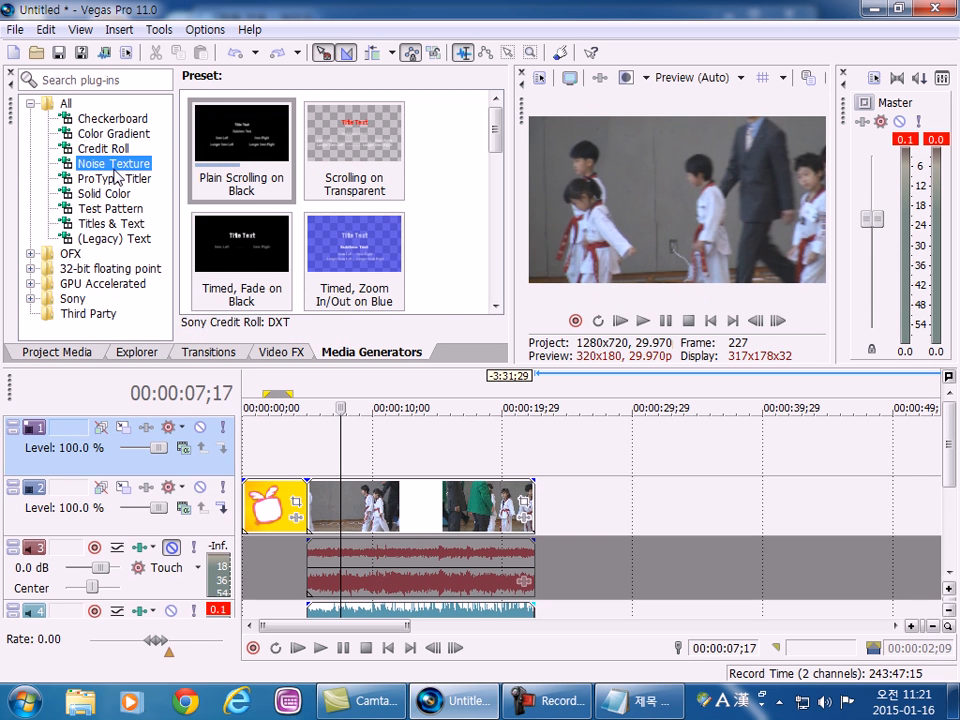
left_click(114, 164)
left_click(107, 195)
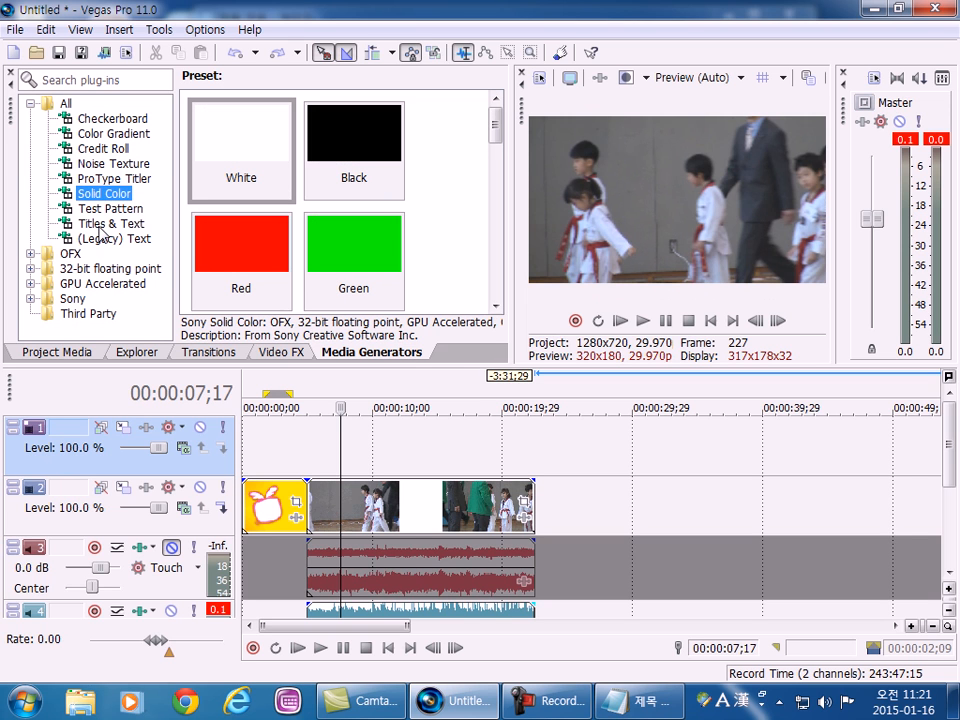
left_click(104, 225)
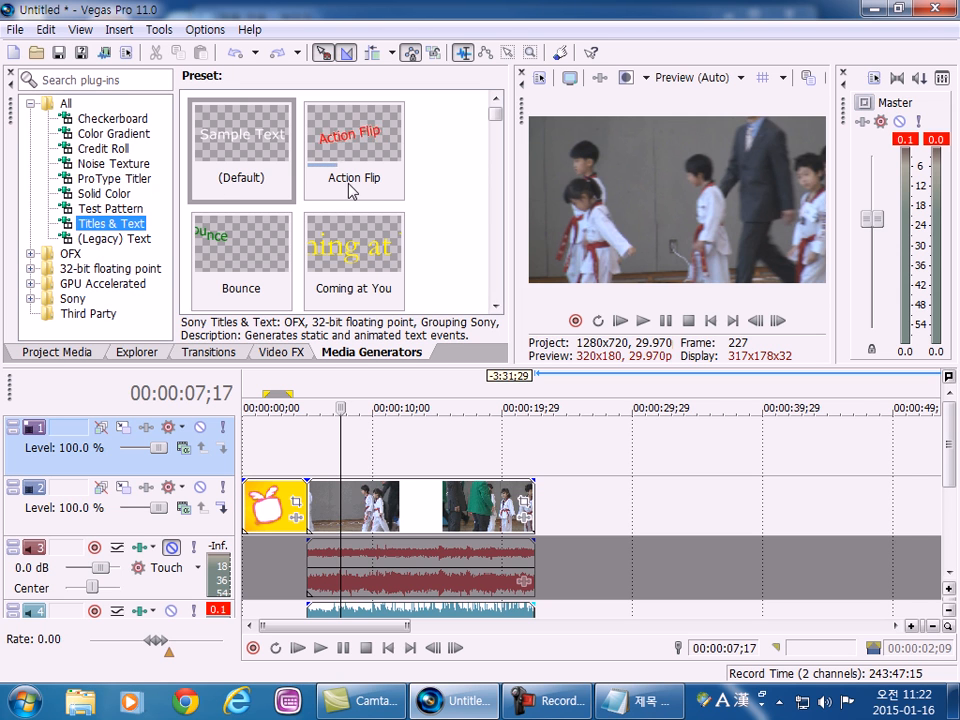
Add the Action Flip title preset at the start of the empty top track and undock its Video Media Generators window.
left_click(341, 144)
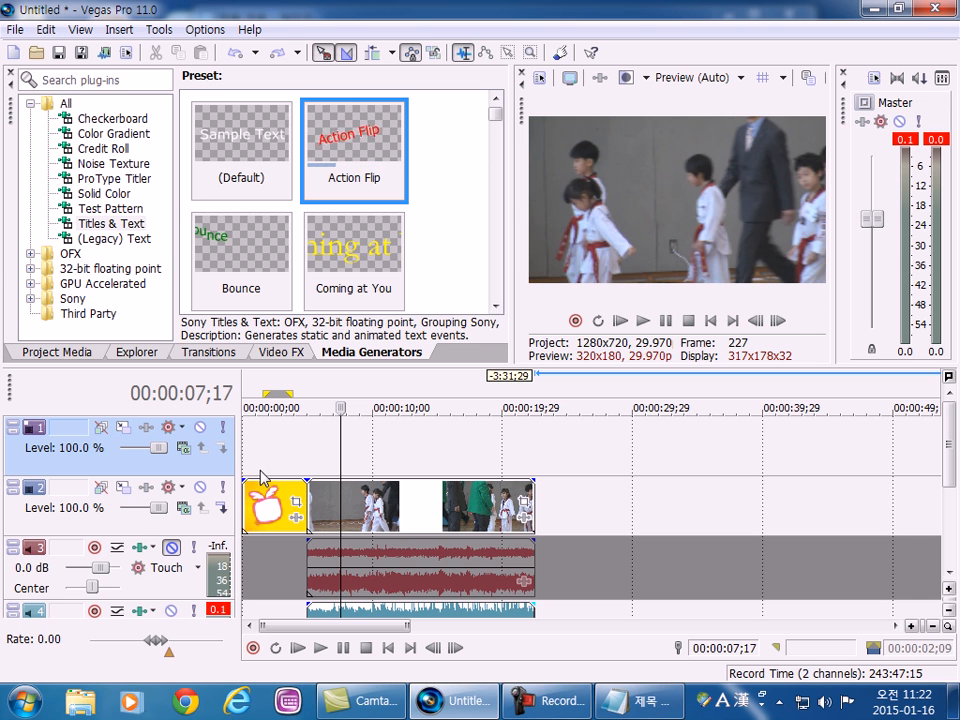
left_click_drag(338, 162, 313, 459)
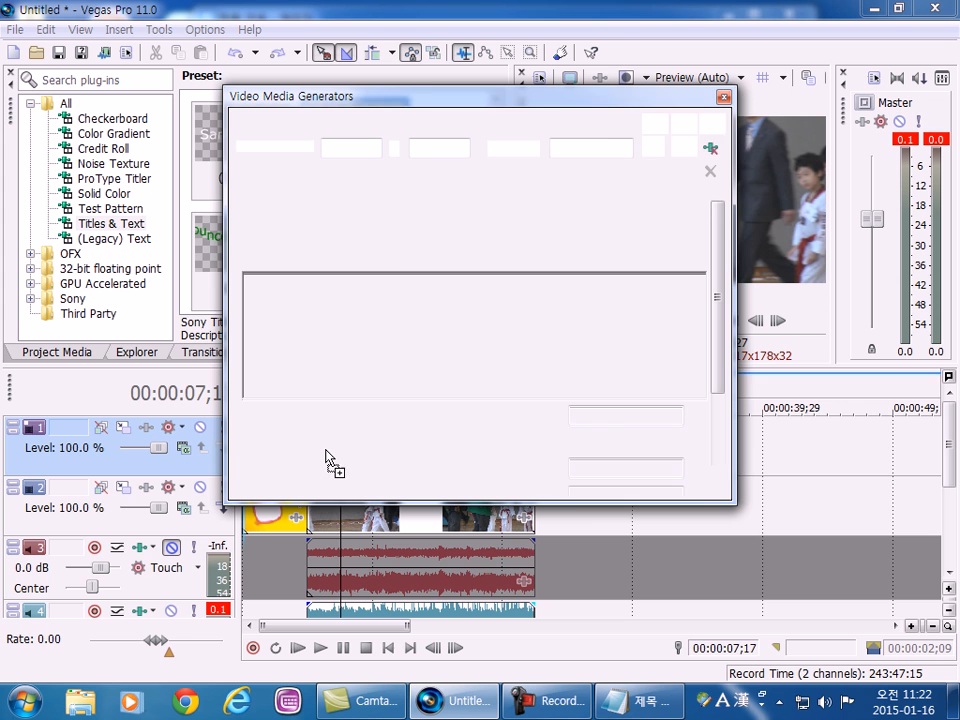
double_click(412, 105)
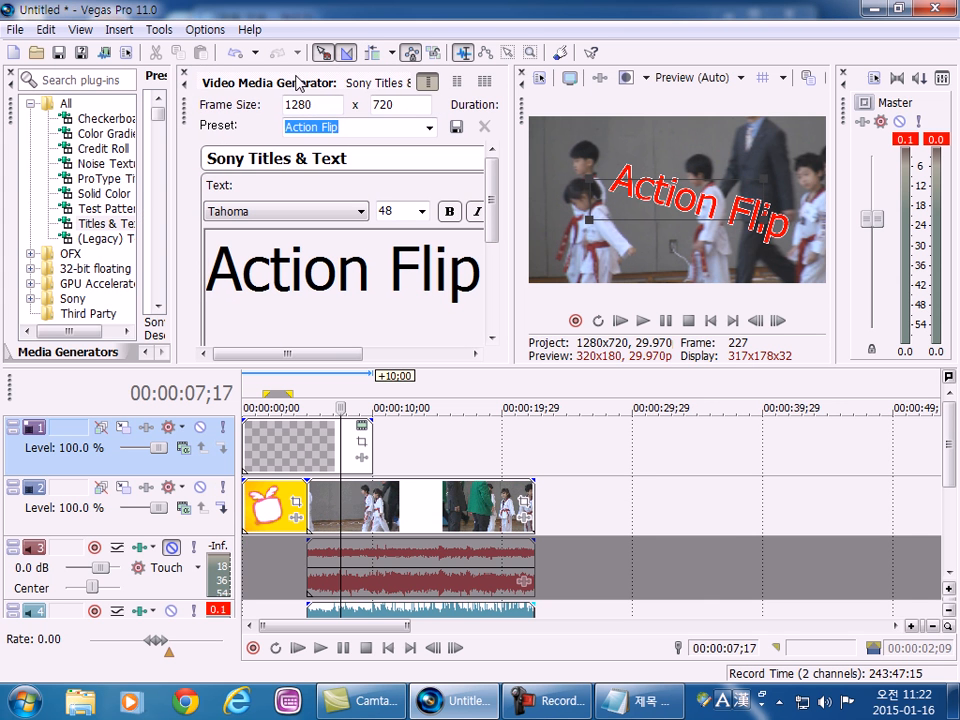
left_click_drag(174, 103, 82, 48)
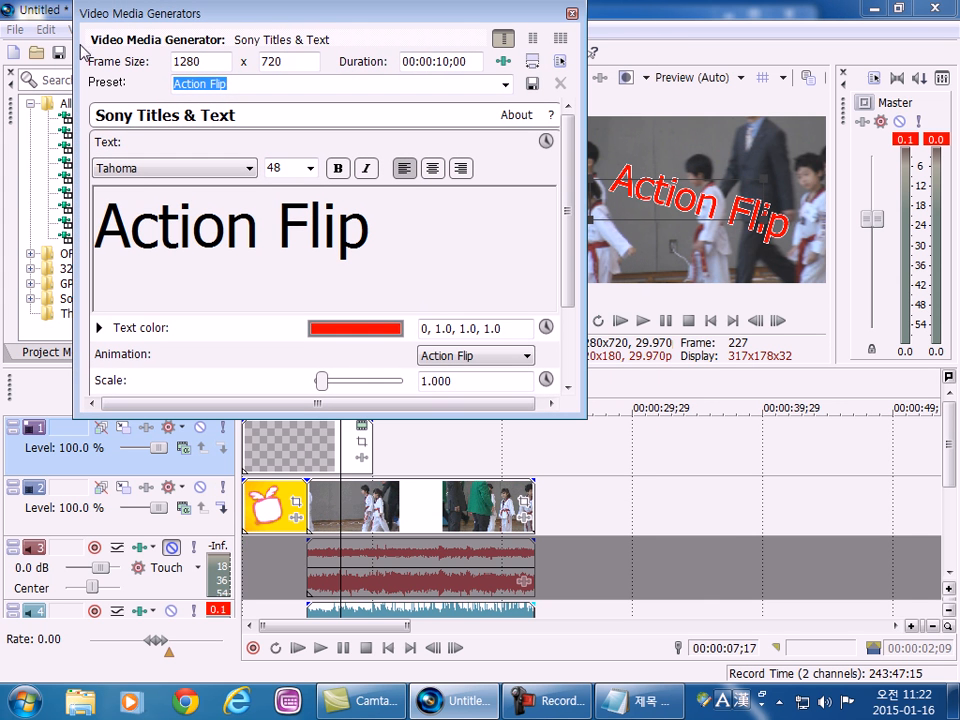
Replace the title's sample text with 우리아이태권도.
left_click(362, 237)
type("우리ㅇ")
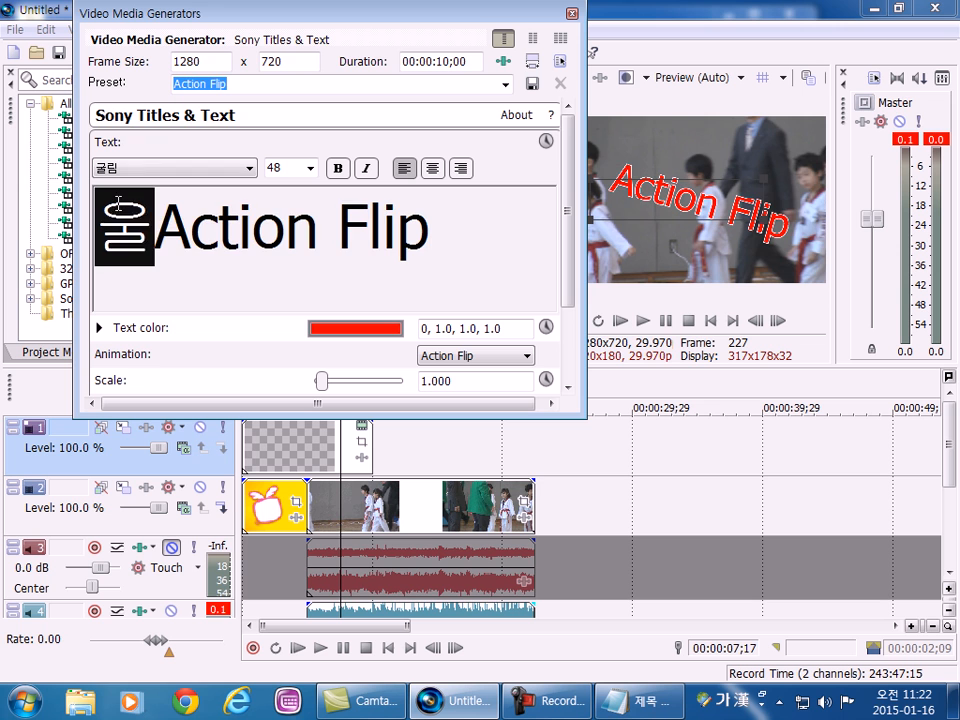
type("아이태권")
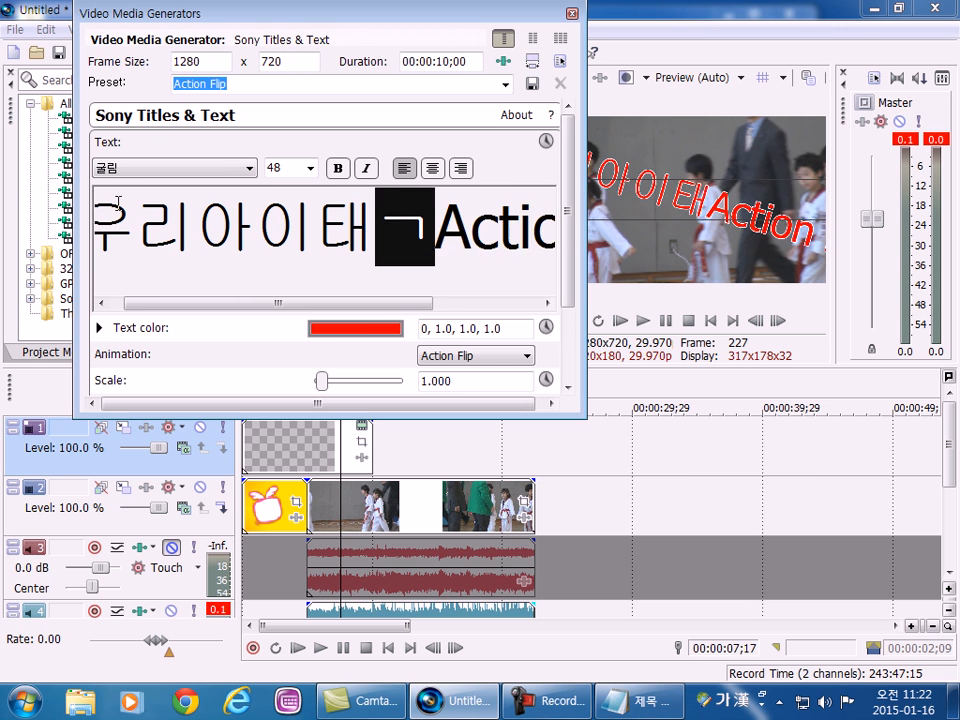
type("도")
key("Left")
key("Left")
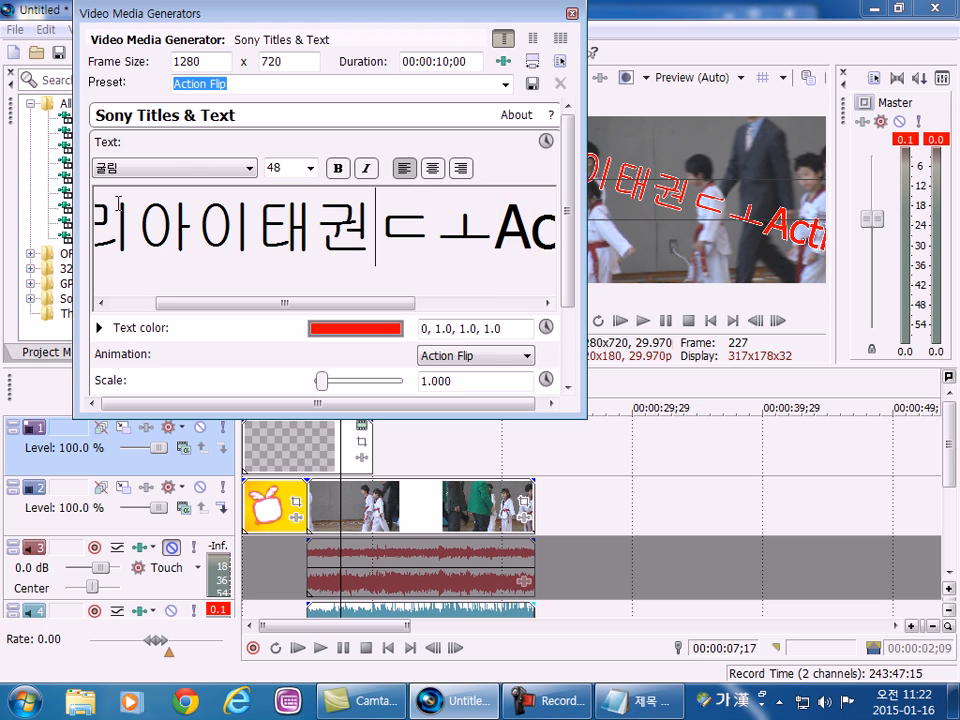
type("도")
key("Delete")
key("Delete")
key("Delete")
key("Delete")
key("Delete")
key("Delete")
key("Delete")
key("Delete")
key("Delete")
key("Delete")
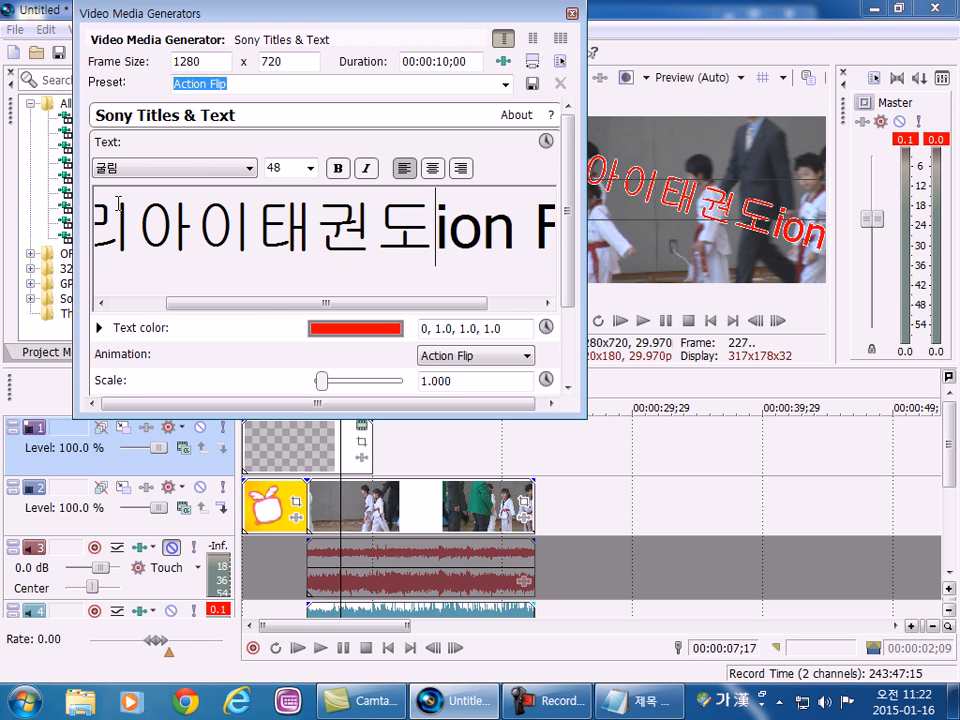
key("Delete")
key("Delete")
key("Delete")
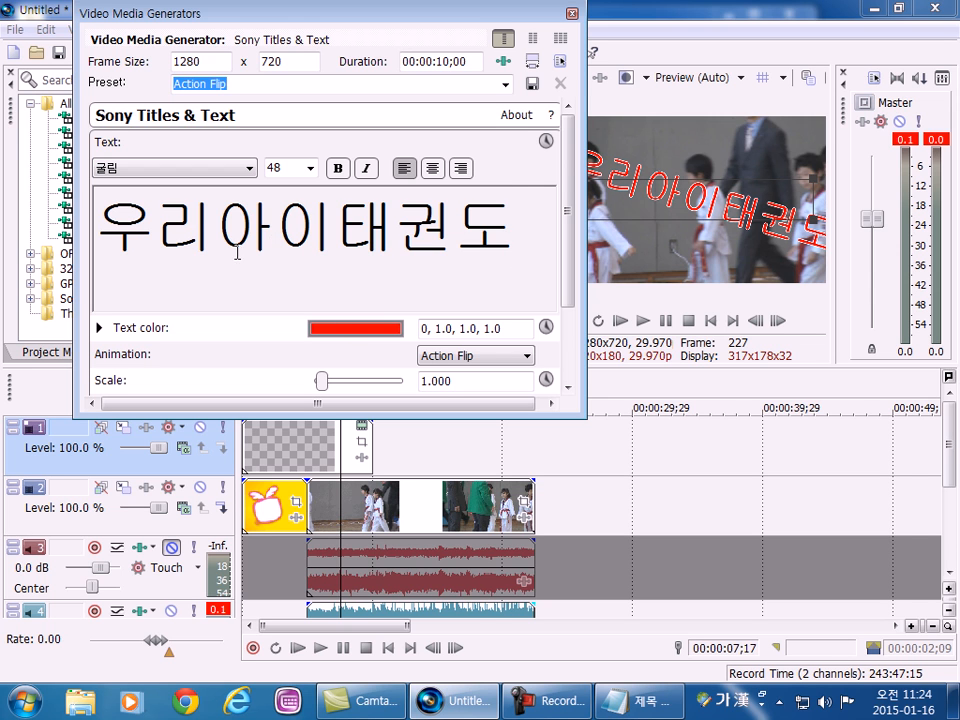
Erase and re-enter the ending 태권도 of the title text.
key("Left")
key("BackSpace")
type("권")
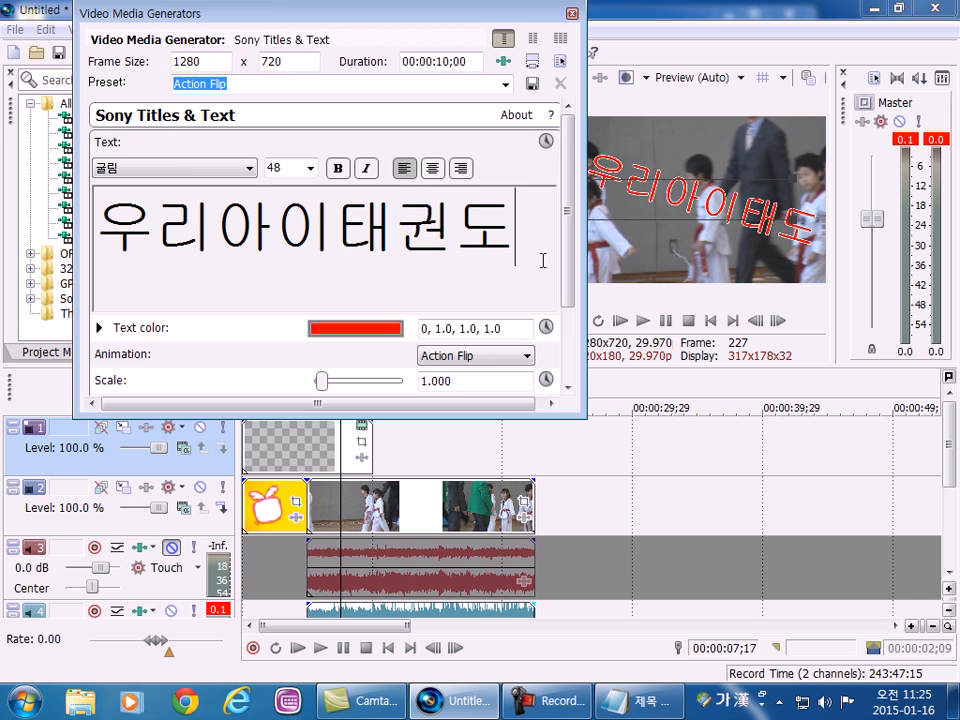
key("BackSpace")
type("구ㅓㄴㄱㅜㅓㄴ")
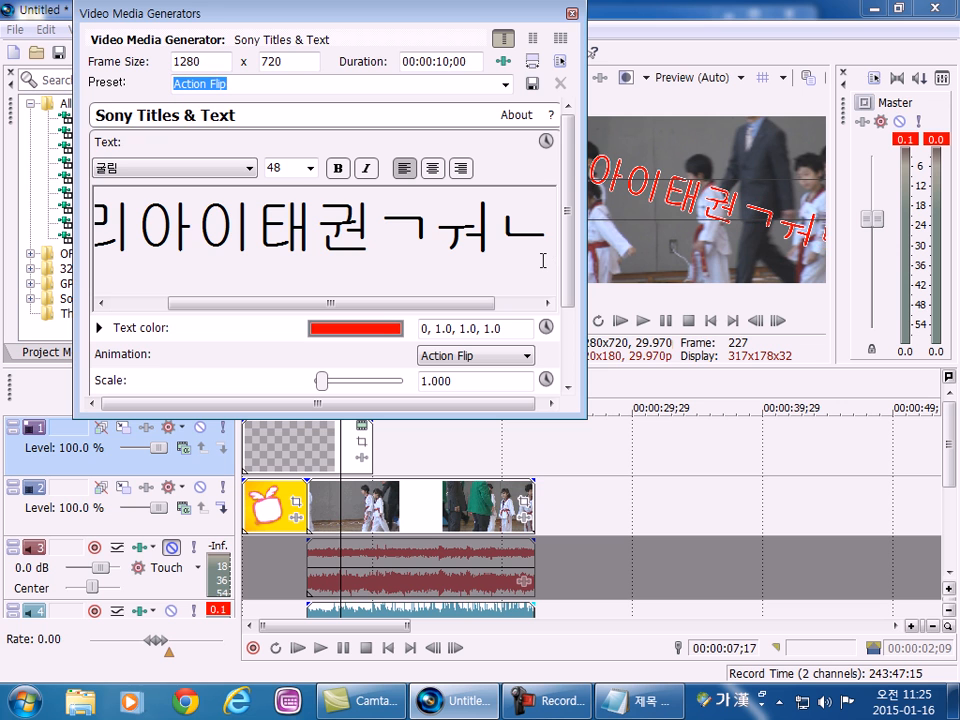
key("BackSpace")
key("BackSpace")
key("BackSpace")
key("BackSpace")
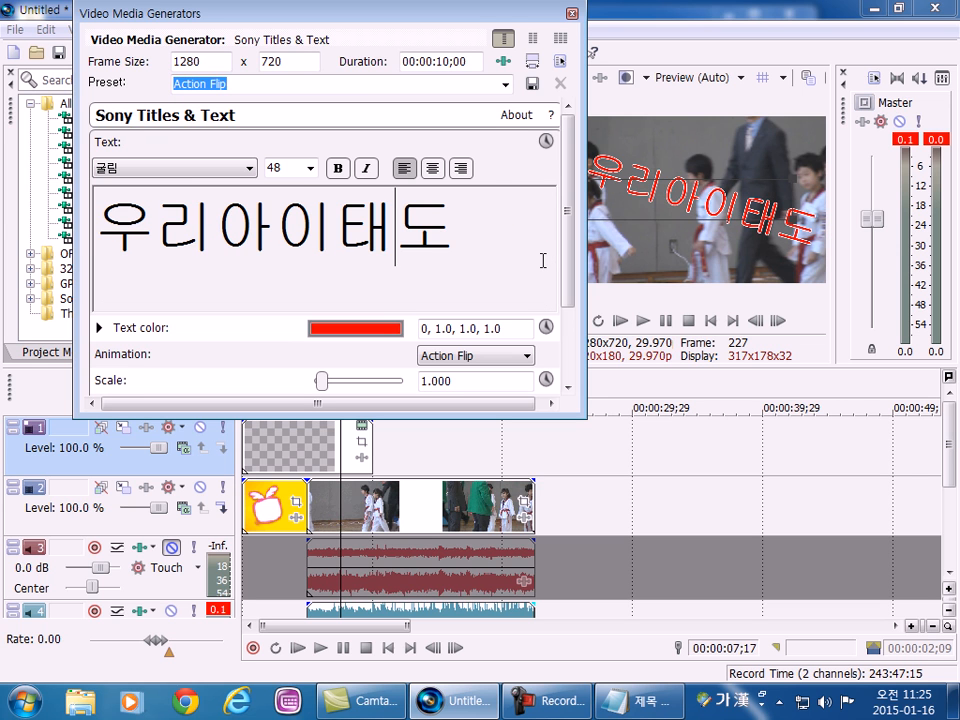
key("BackSpace")
type("태")
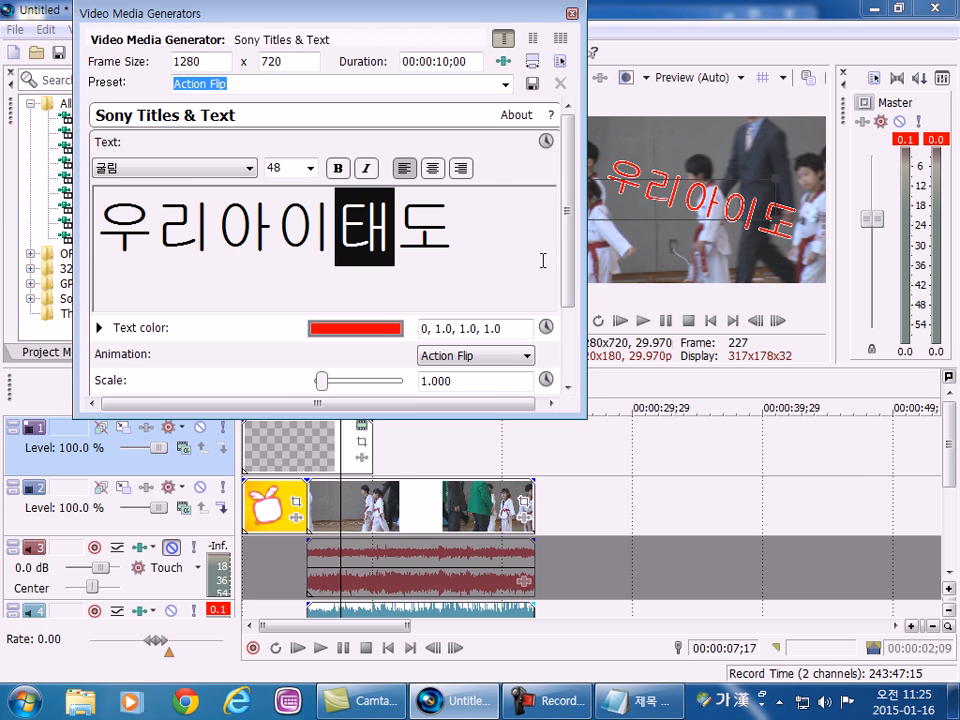
key("Delete")
key("Delete")
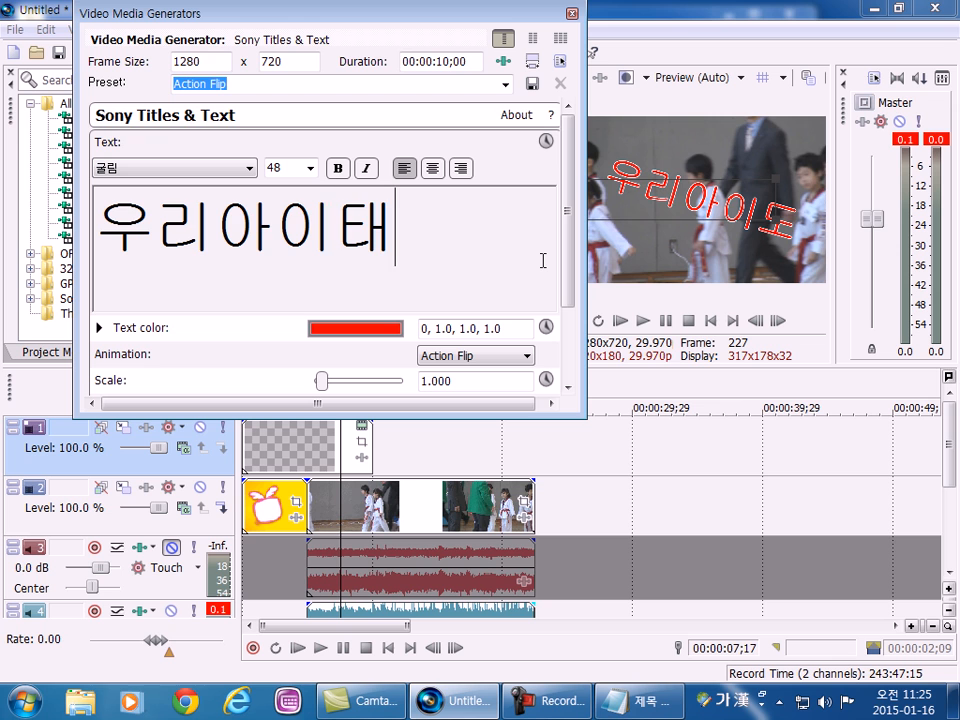
type("권")
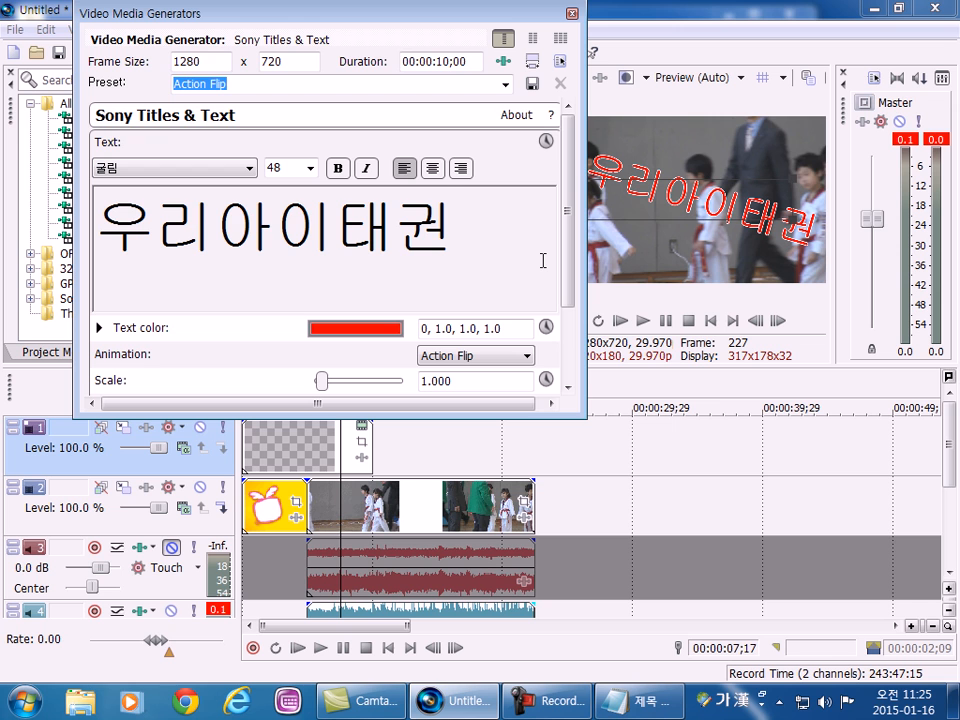
type("도")
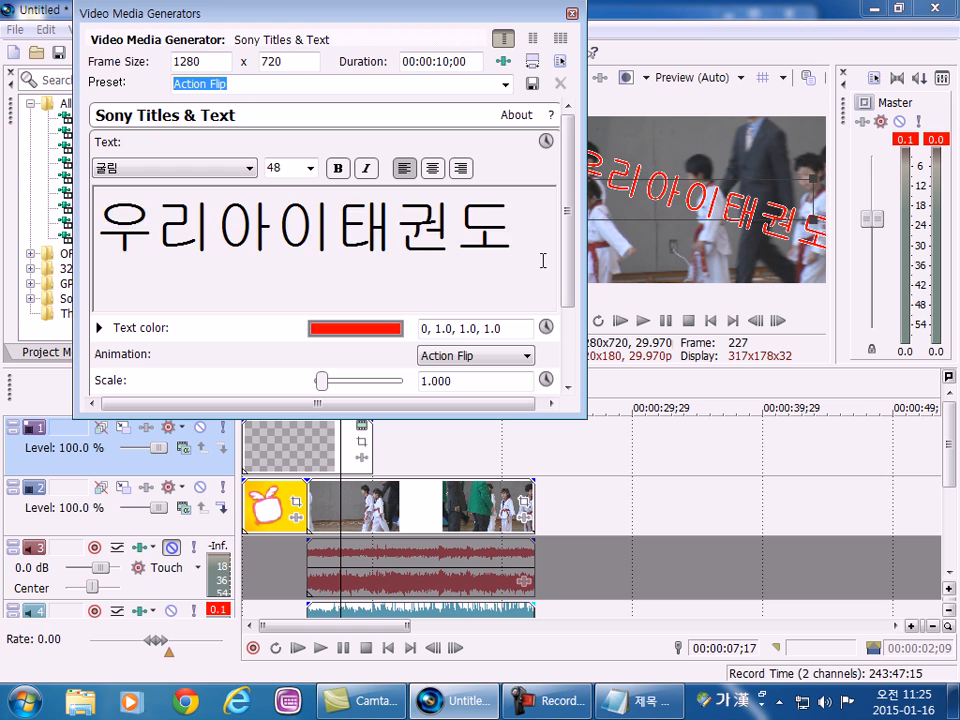
Rework the beginning of the title text, removing the surplus characters so it reads 우리아이태권도.
key("Home")
key("Delete")
type("우리아니")
key("BackSpace")
key("BackSpace")
type("이캐")
key("BackSpace")
key("BackSpace")
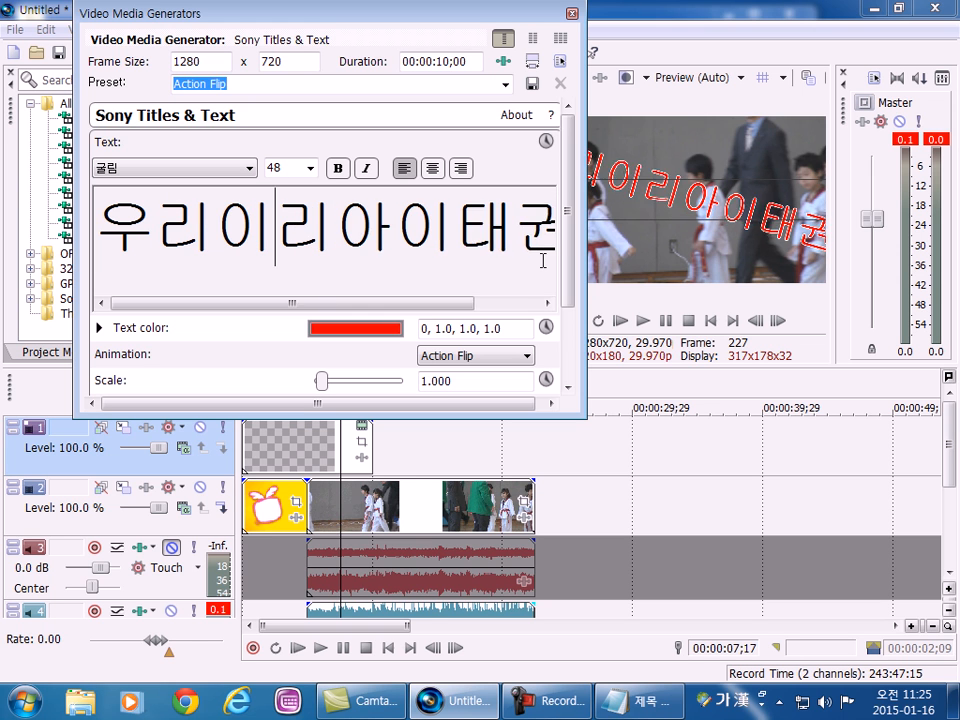
key("BackSpace")
key("BackSpace")
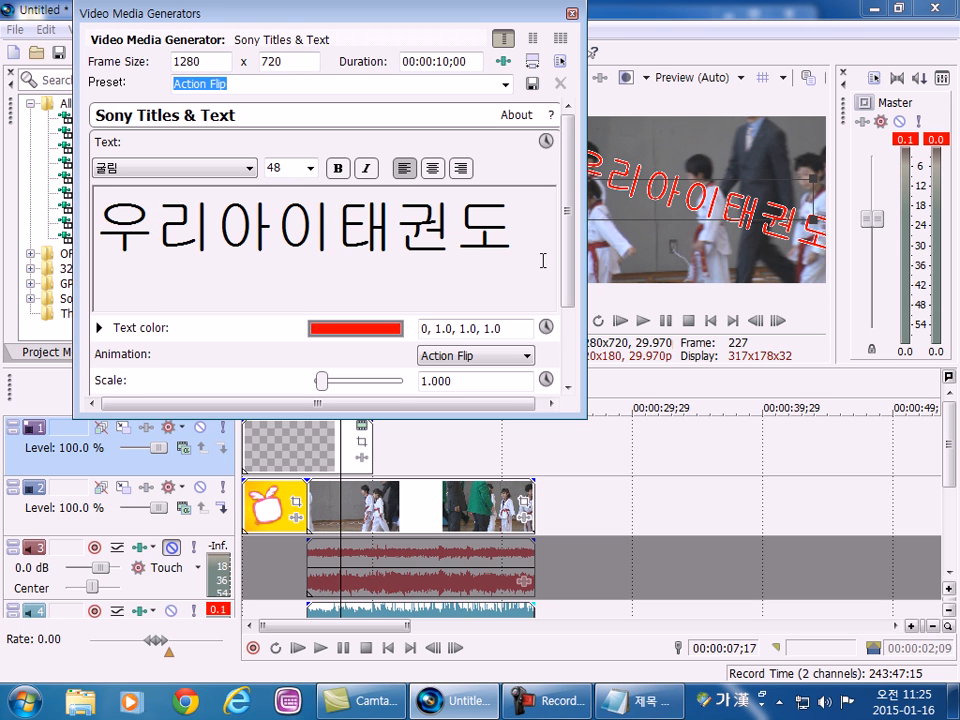
Close the title's Video Media Generators window and enlarge the timeline area so that all four tracks are in view.
left_click(571, 14)
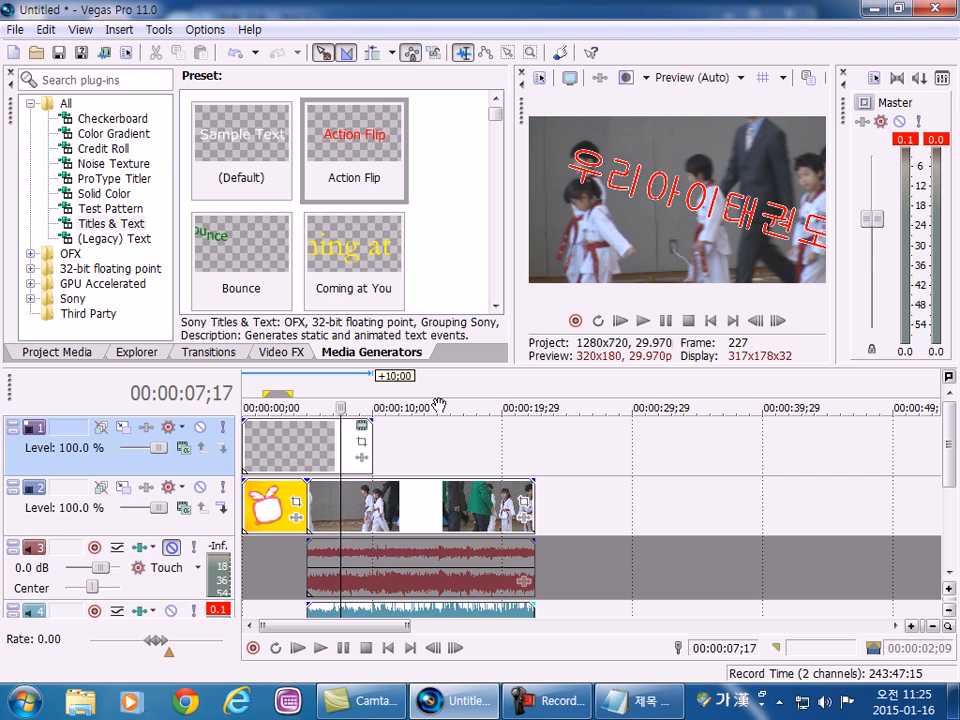
left_click_drag(450, 360, 456, 242)
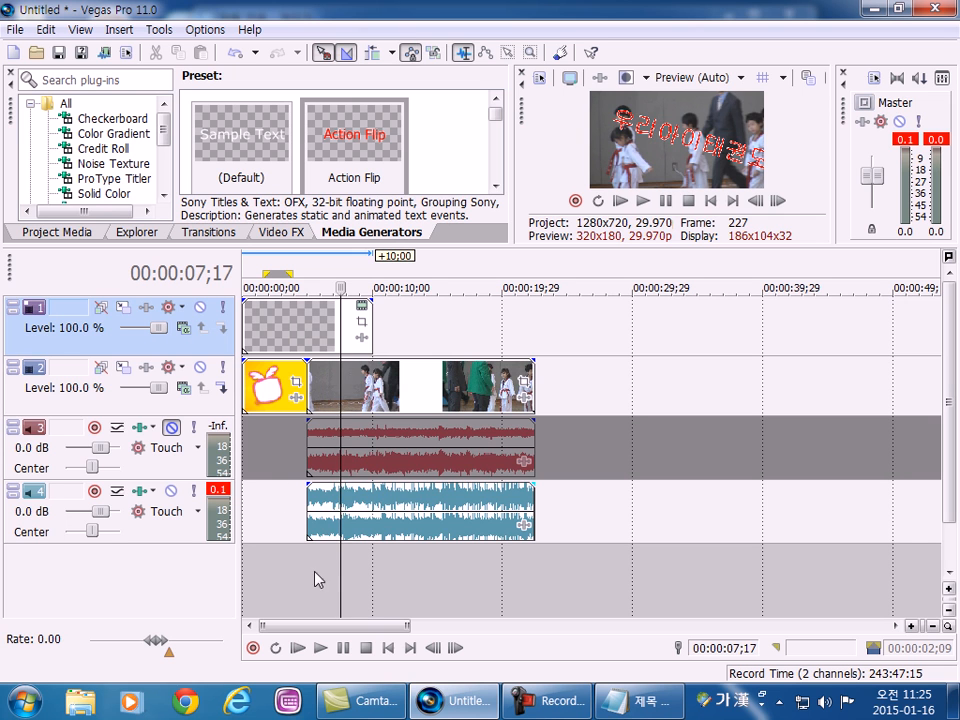
Examine the title, image, video, muted audio and music tracks by selecting an event on each and checking the preview.
left_click(268, 345)
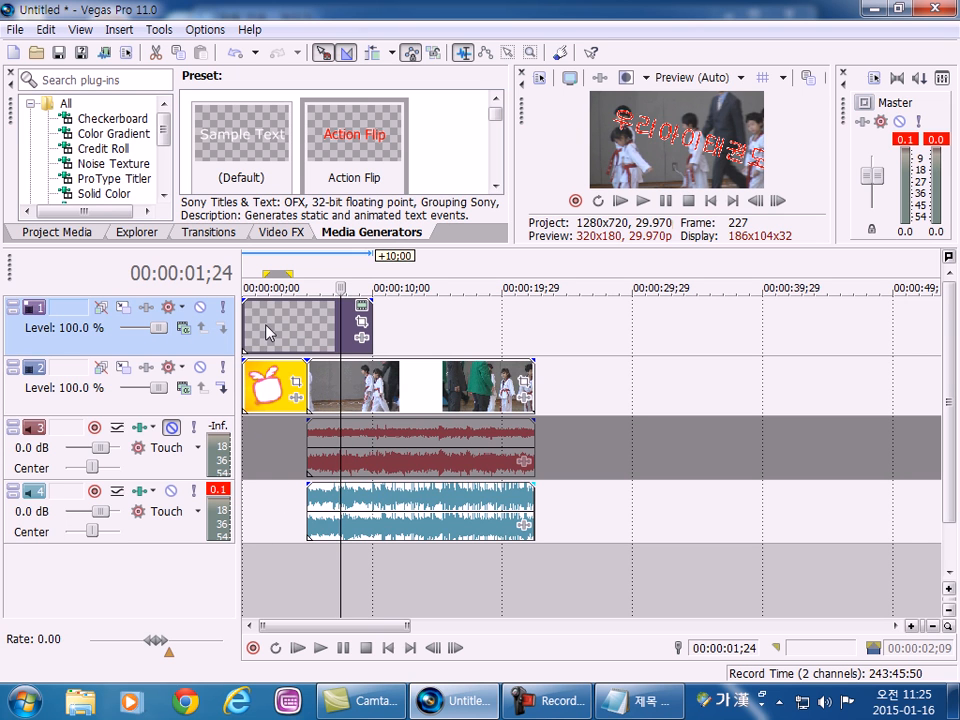
left_click(259, 405)
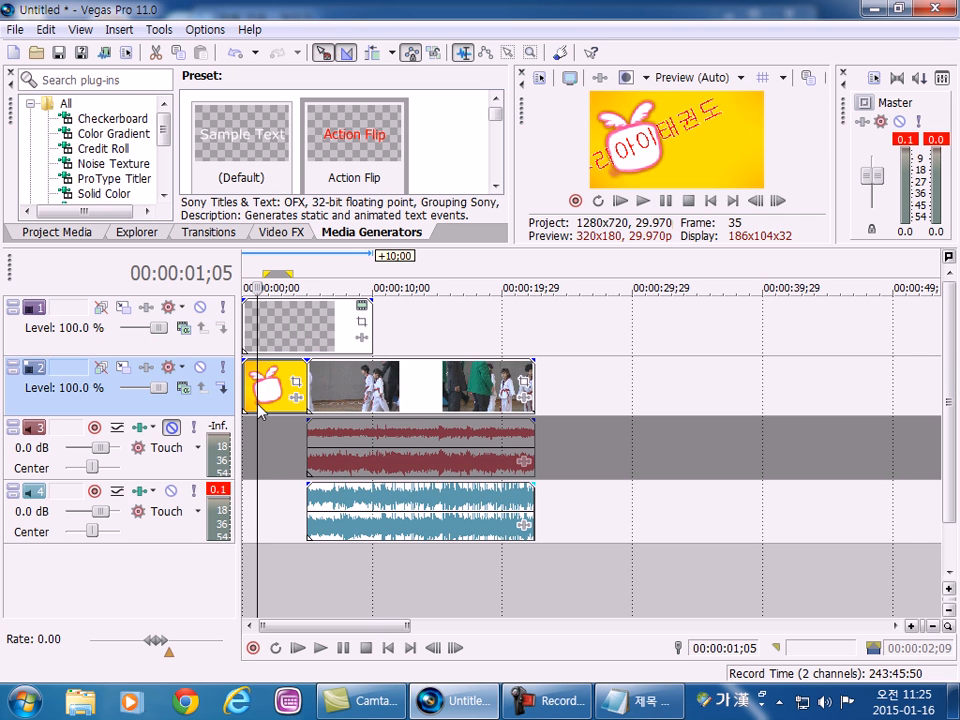
left_click(340, 395)
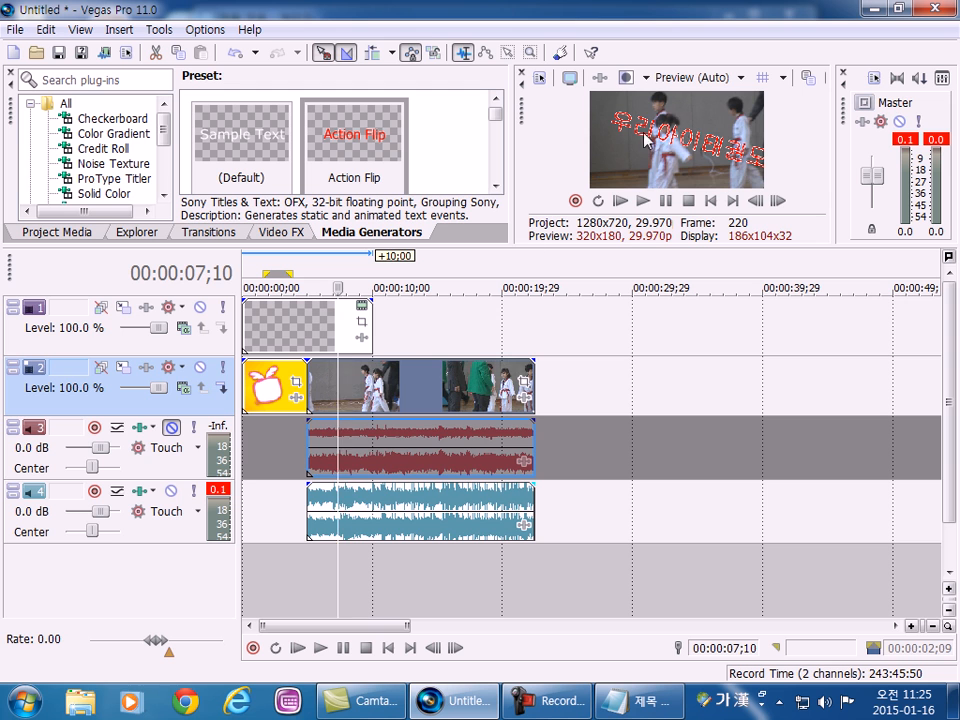
left_click(399, 448)
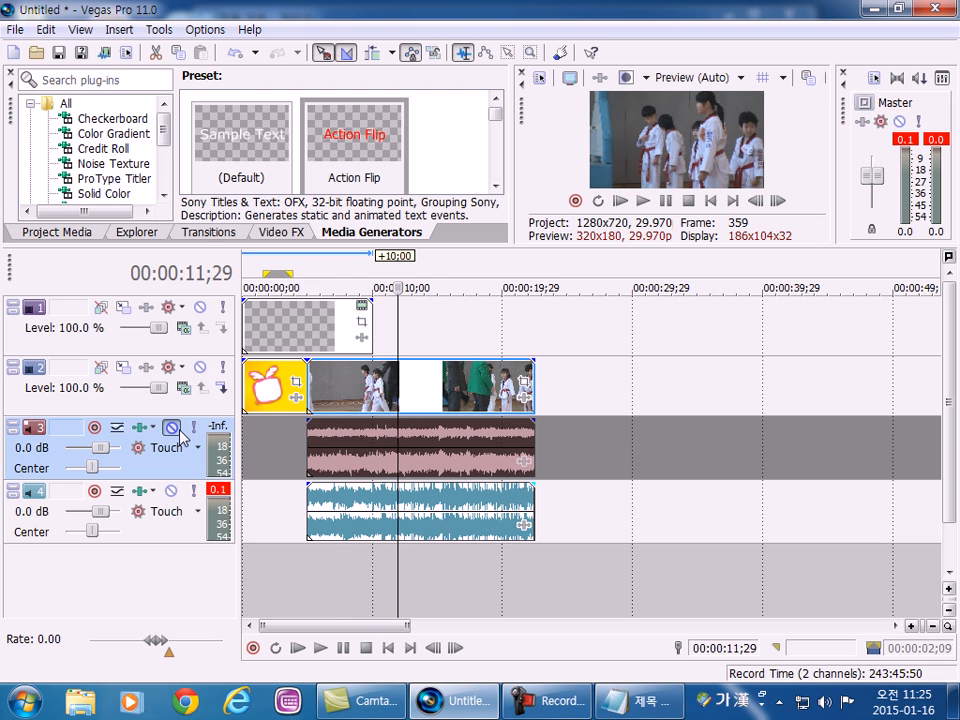
left_click(336, 520)
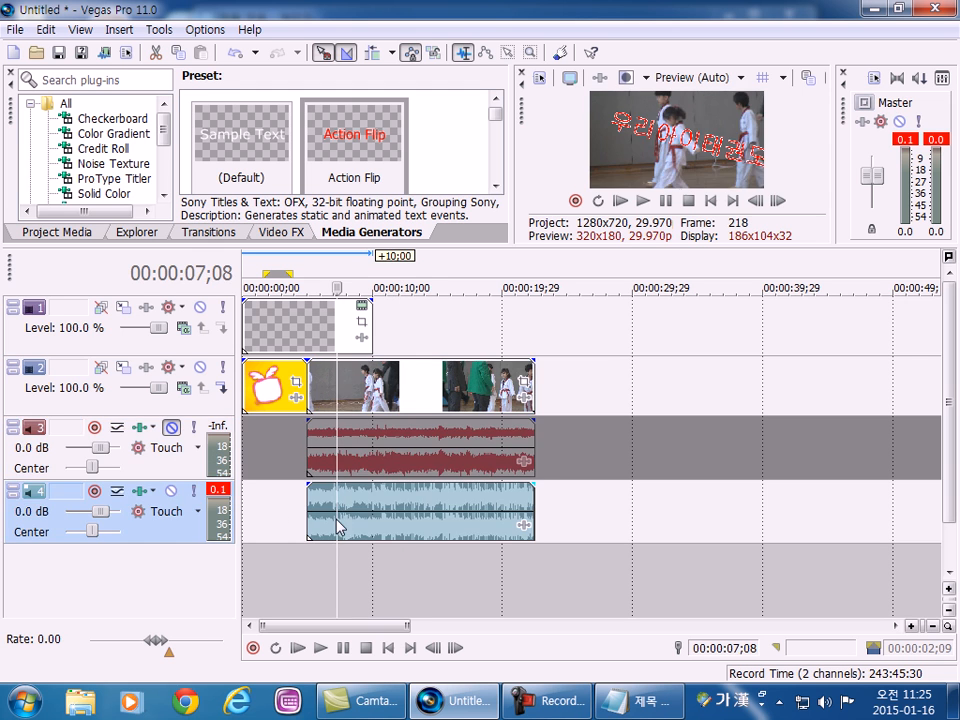
left_click(277, 325)
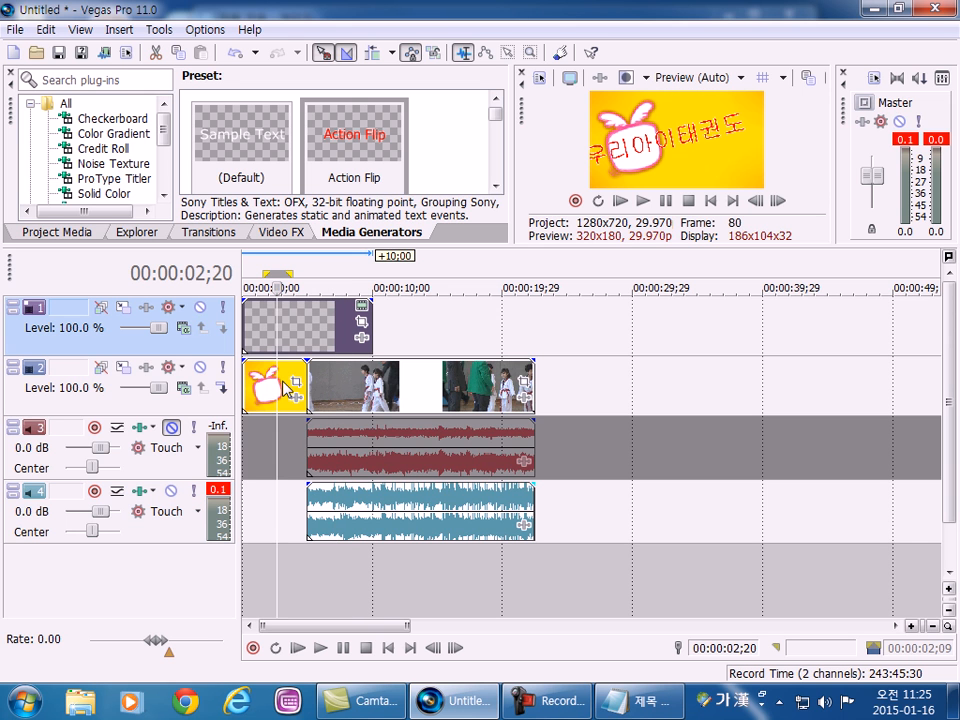
Set the time selection to the whole project and preview it from the start until the title has ended.
double_click(291, 579)
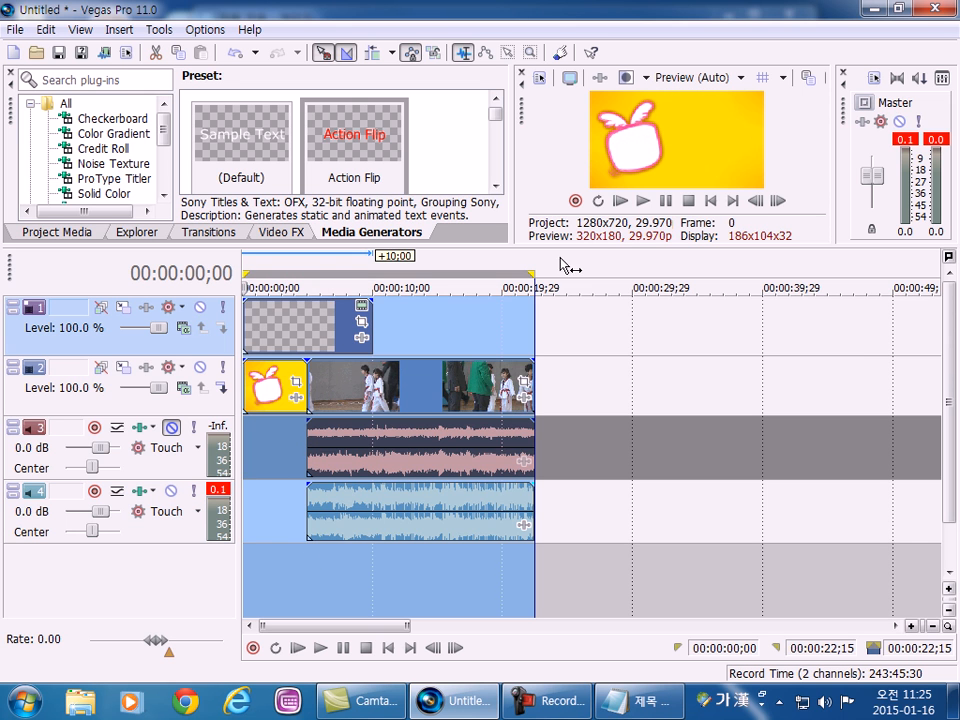
left_click(643, 201)
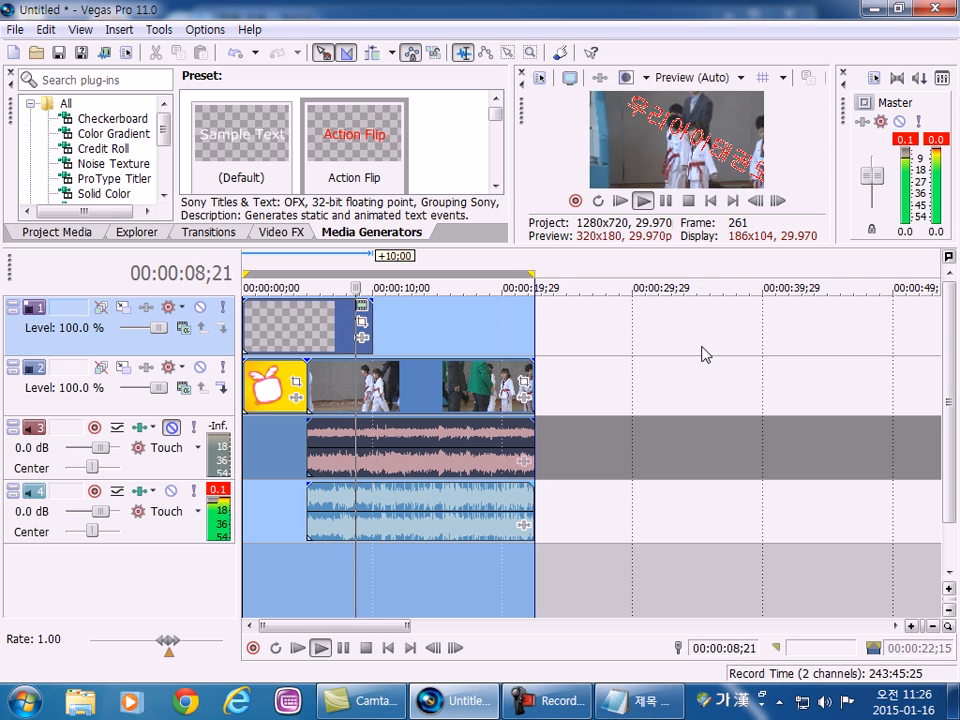
left_click(688, 202)
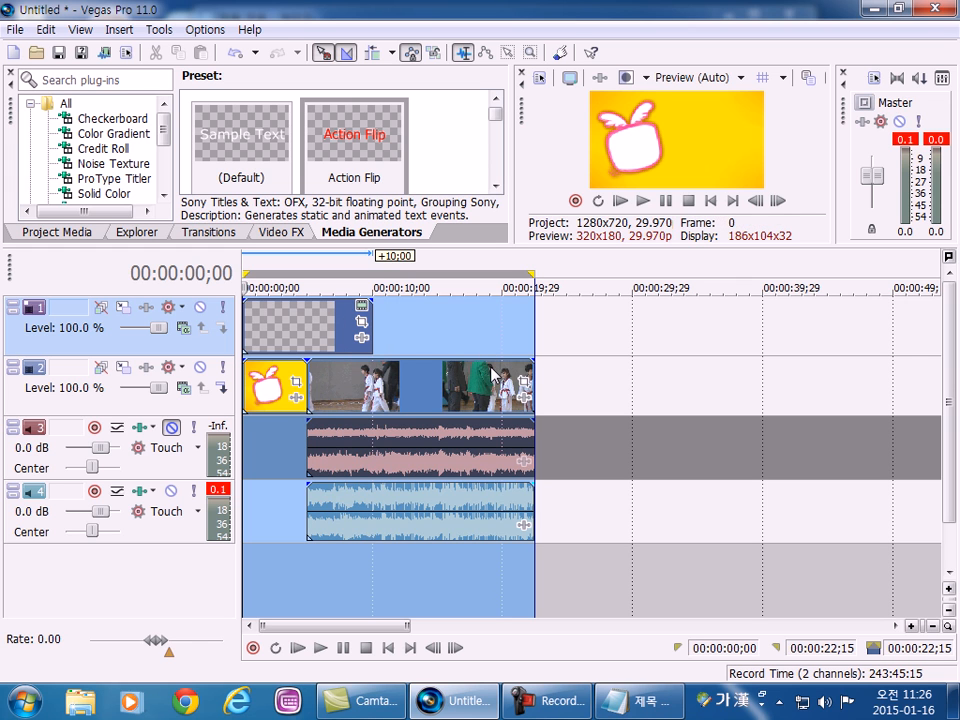
Examine the timeline at different zoom levels, from the whole project to a close view of the cut between image and video.
left_click(288, 322)
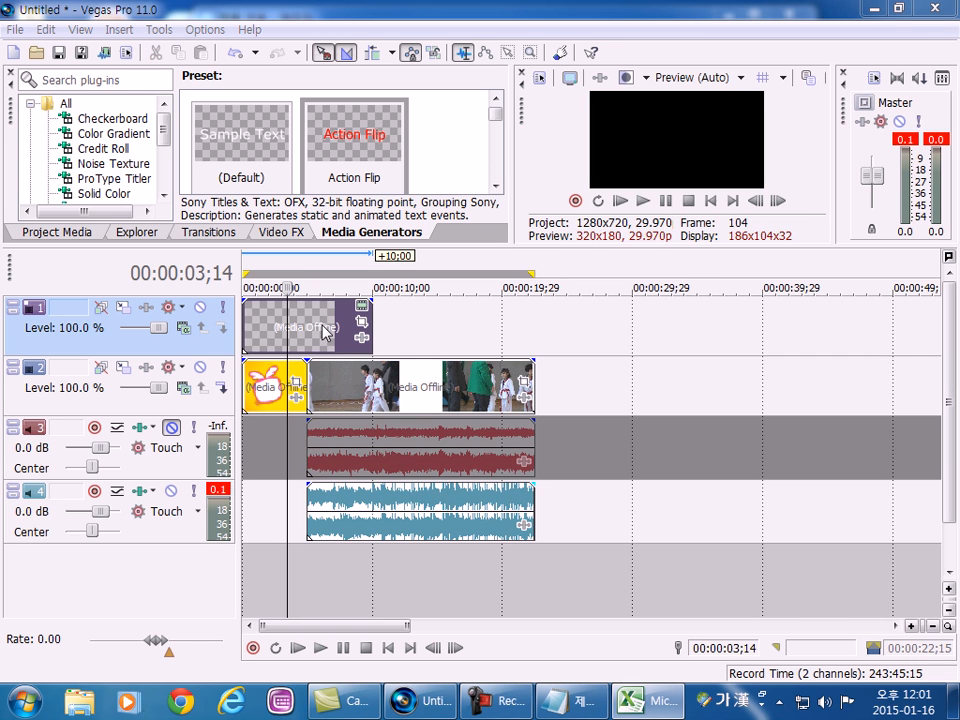
left_click(308, 333)
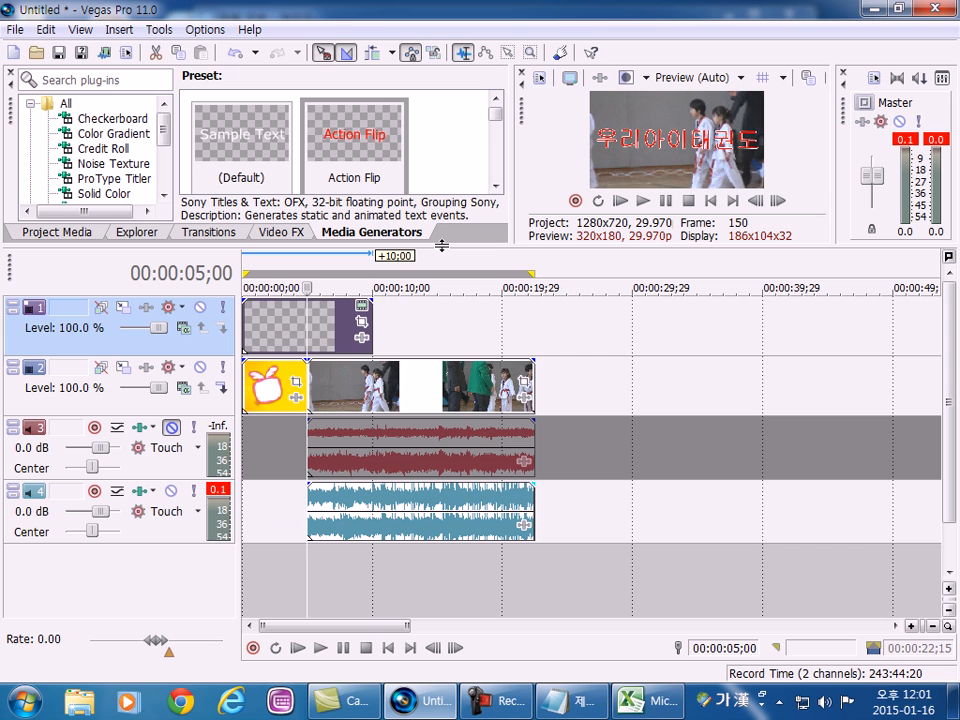
left_click(747, 531)
scroll(574, 574, "down", 2)
scroll(466, 551, "up", 2)
scroll(371, 542, "down", 2)
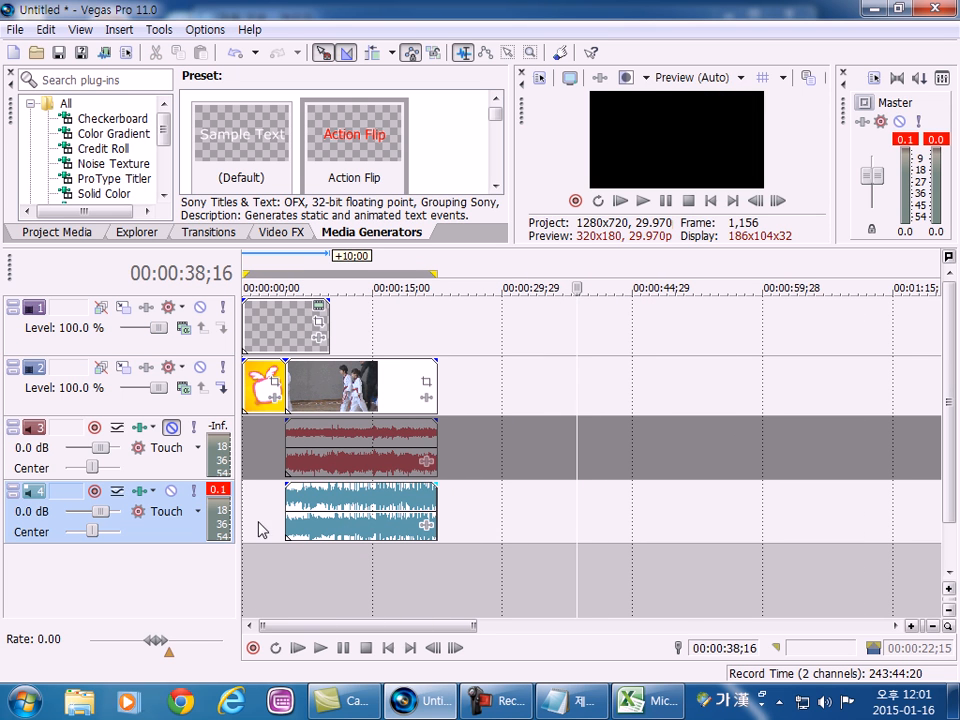
scroll(261, 448, "down", 5)
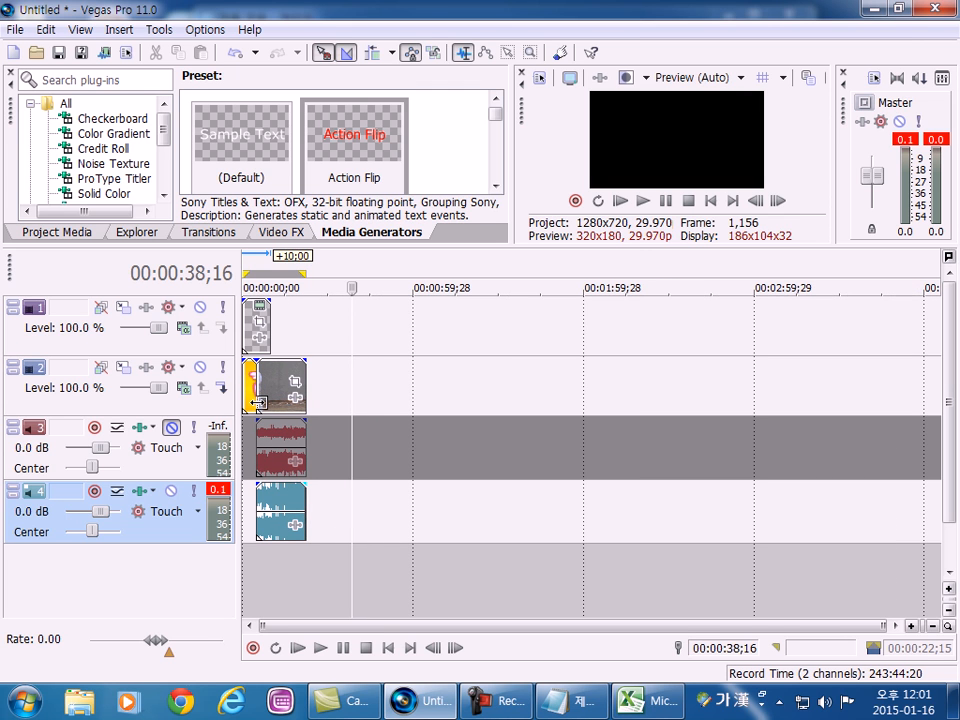
left_click(259, 579)
scroll(259, 578, "up", 6)
scroll(259, 579, "down", 5)
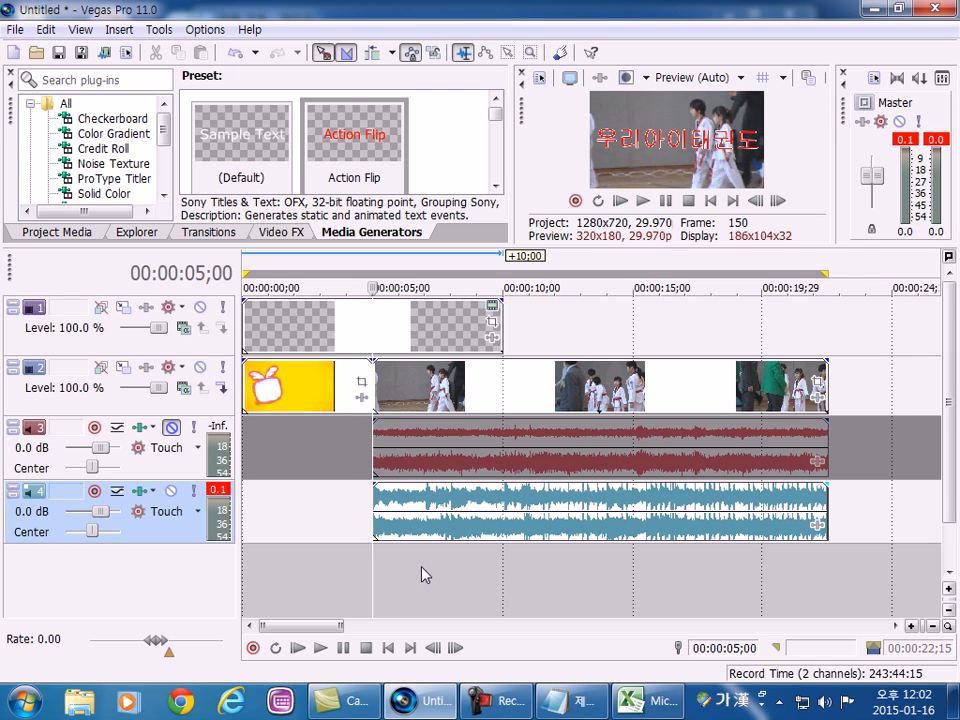
scroll(400, 565, "down", 8)
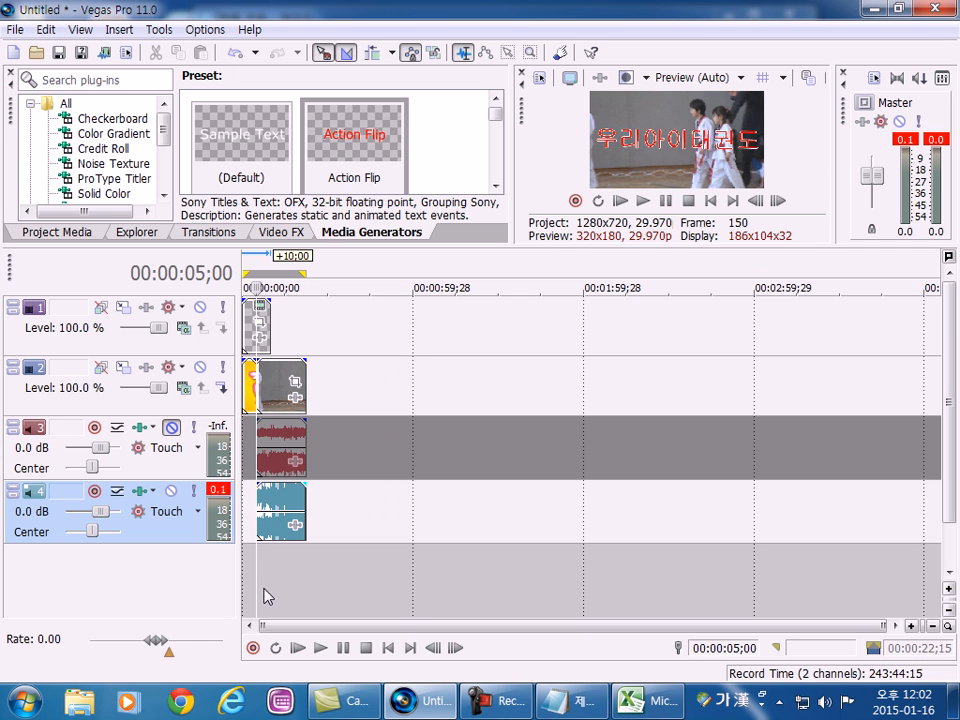
scroll(272, 595, "up", 8)
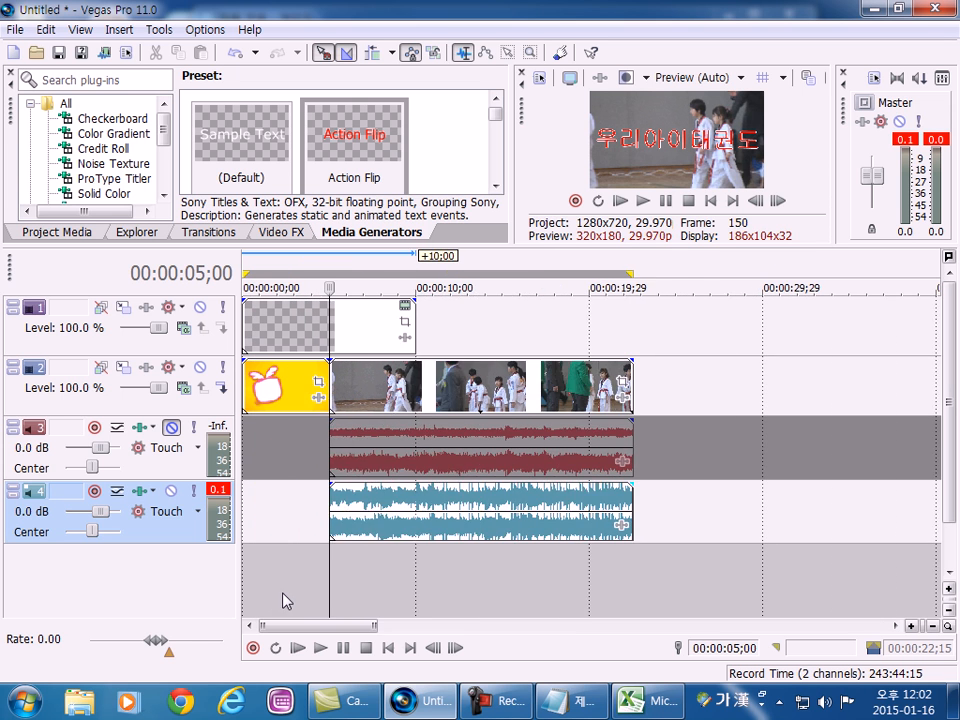
Select the title, image, video, video audio and music events in turn to examine how they are stacked on the tracks.
left_click(306, 453)
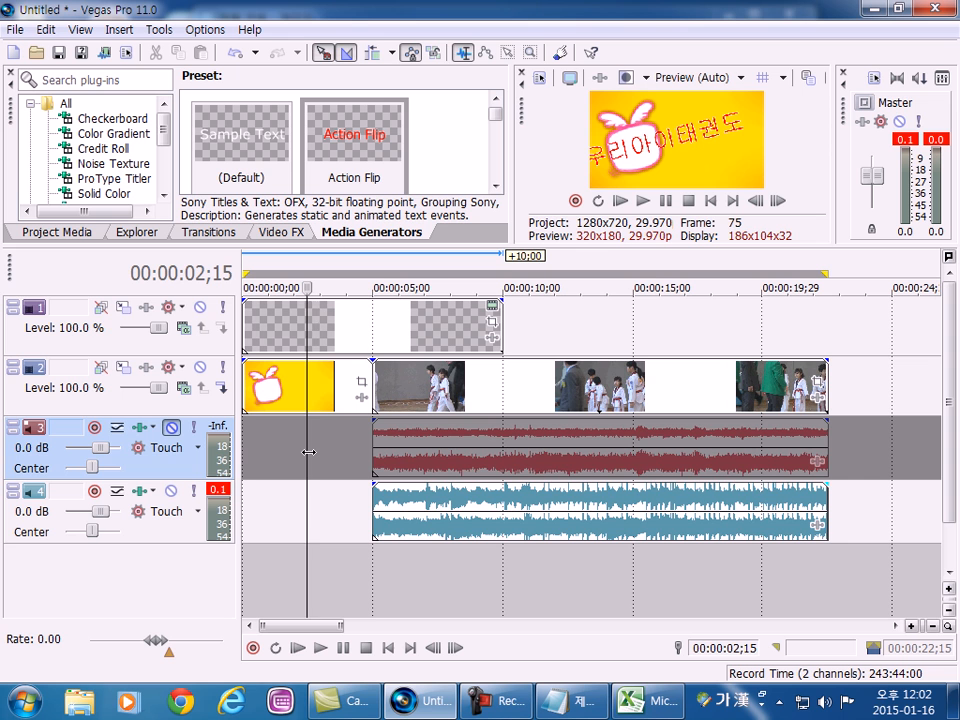
left_click(403, 324)
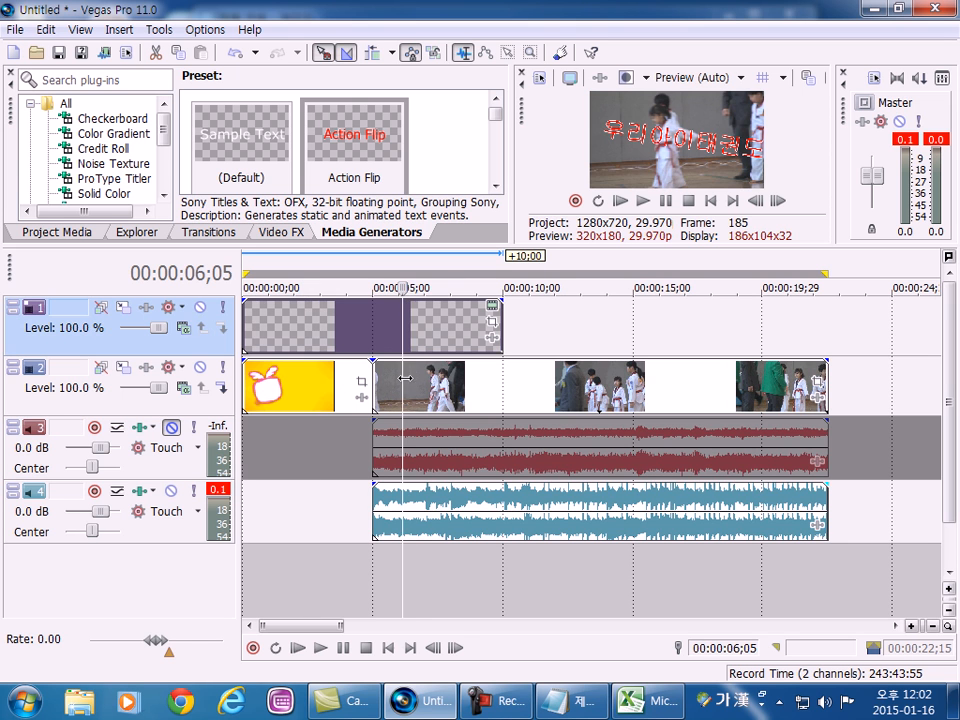
left_click(415, 386)
left_click(439, 514)
left_click(424, 325)
left_click(421, 325)
left_click(292, 388)
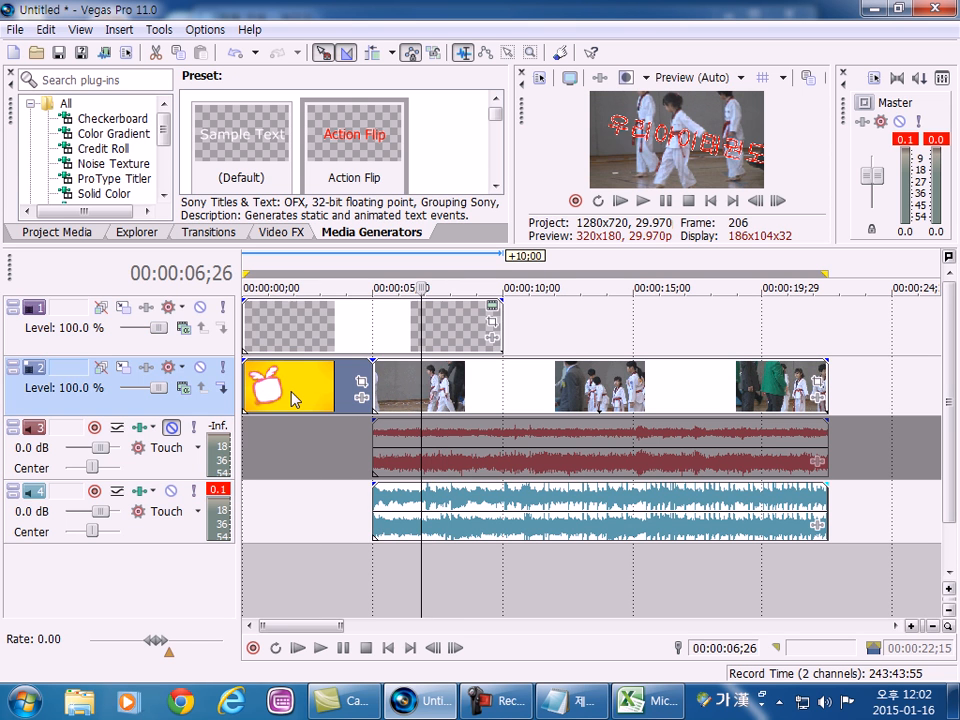
left_click(478, 398)
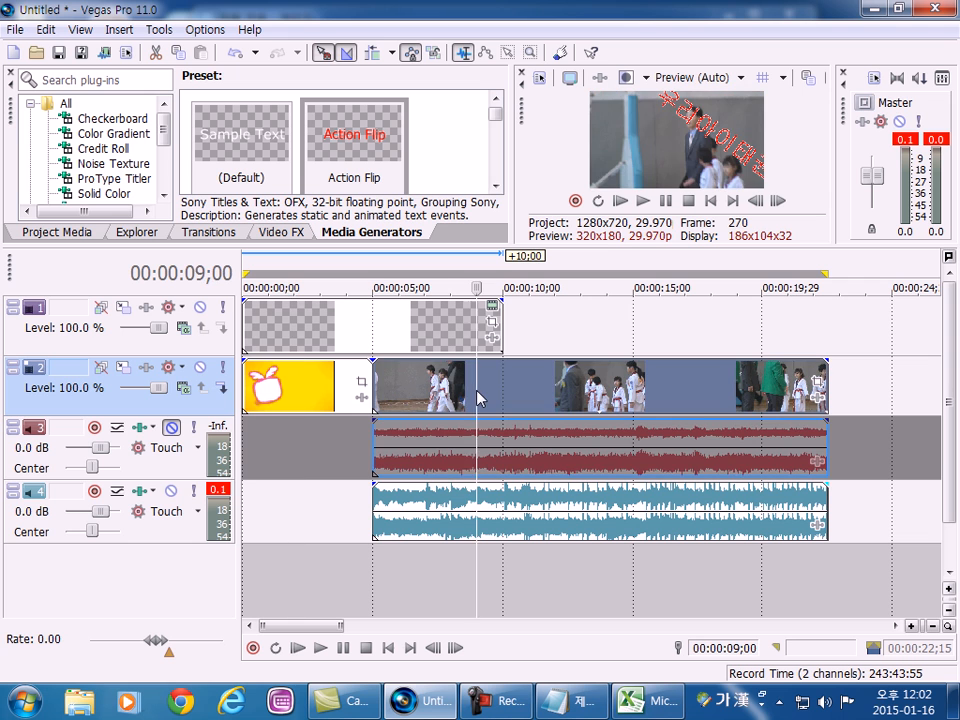
left_click(440, 448)
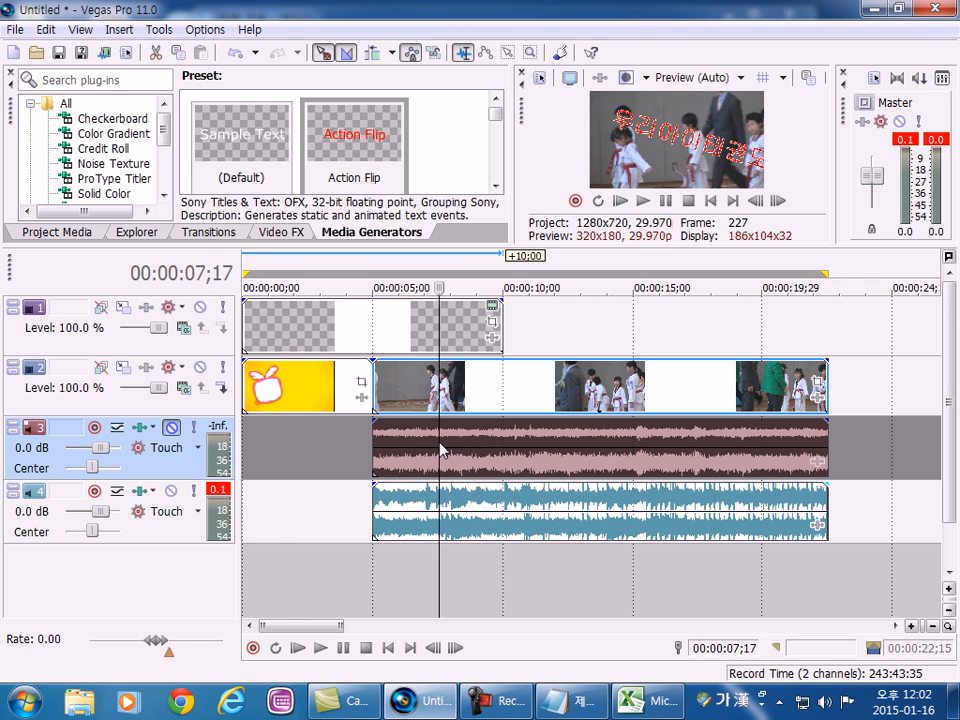
left_click(411, 528)
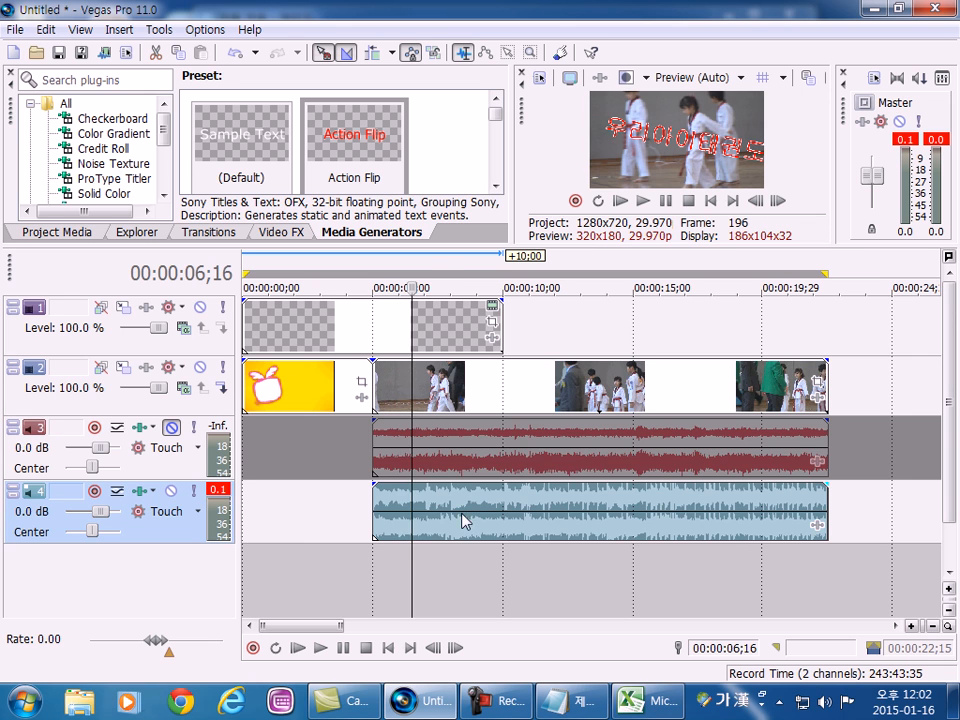
Mark several trial time selections from the marker bar and the empty timeline area, the last from 00:00:12:21 to 00:00:16:16.
left_click(428, 261)
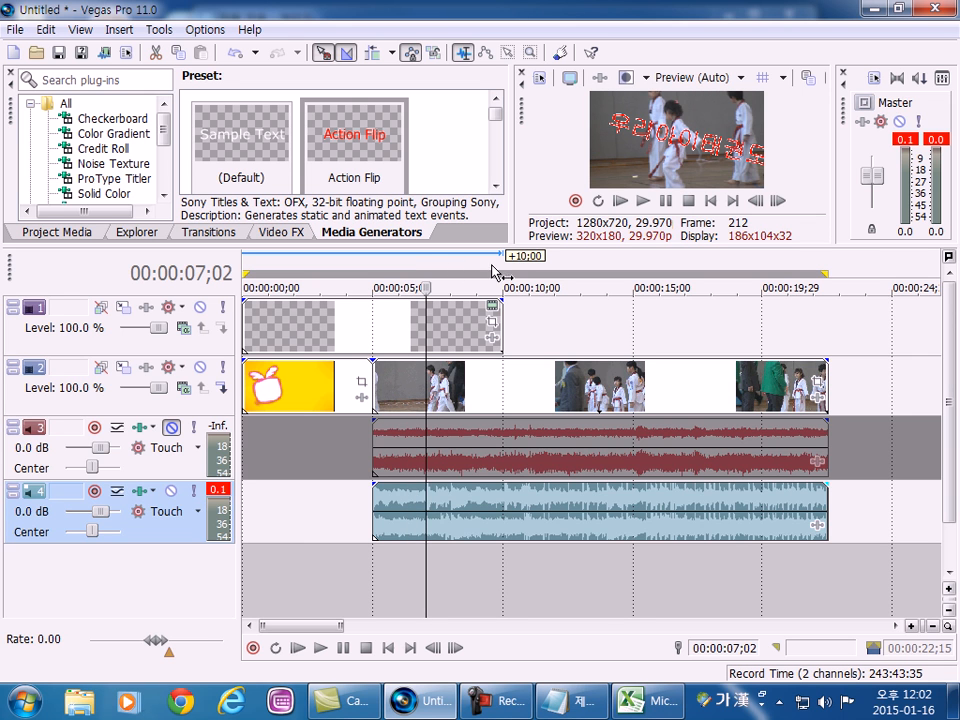
left_click_drag(415, 266, 502, 268)
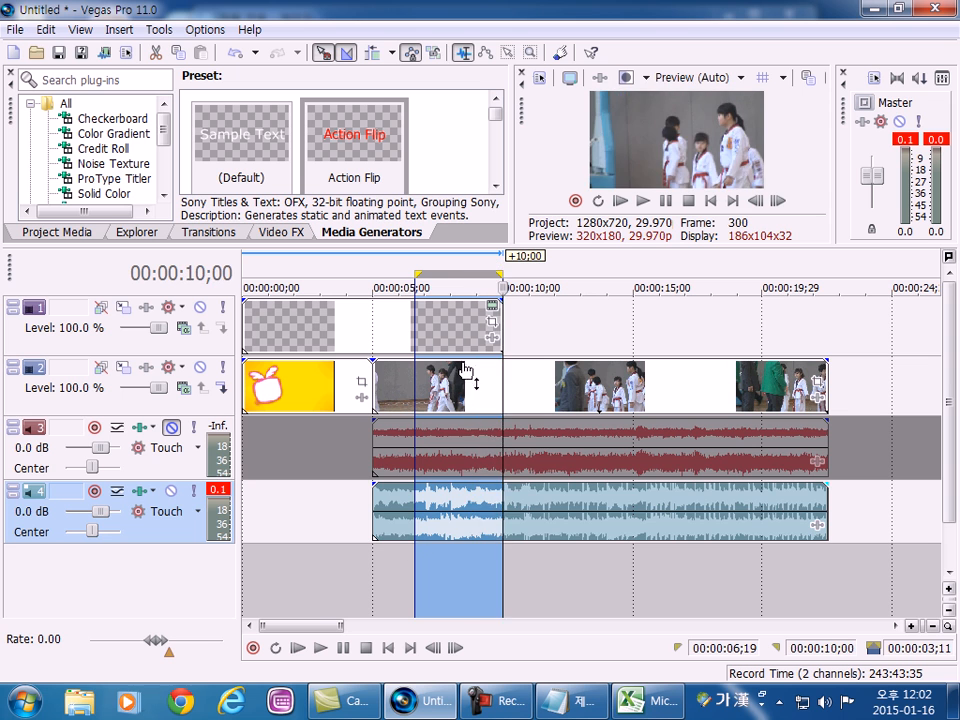
left_click(320, 598)
left_click_drag(379, 573, 386, 572)
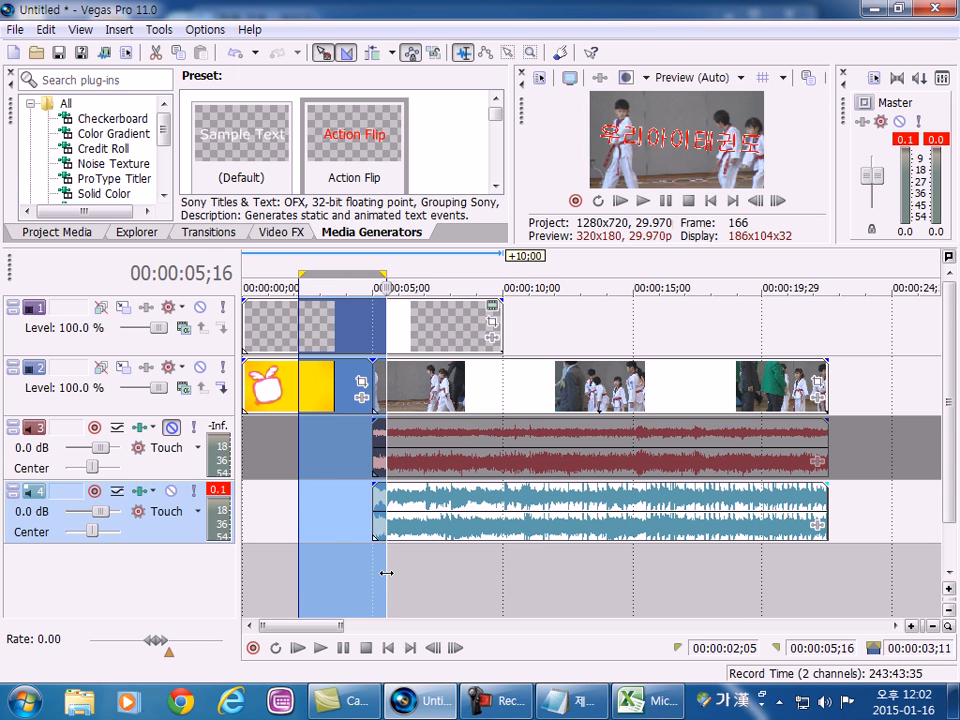
left_click(467, 582)
left_click_drag(491, 583, 620, 574)
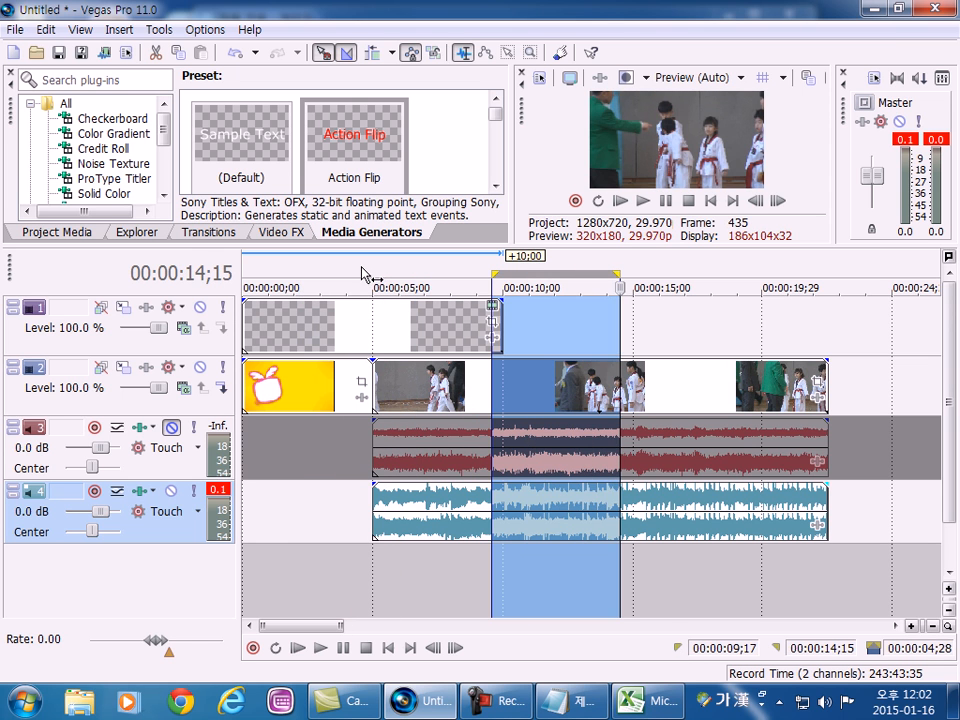
left_click(364, 273)
left_click_drag(574, 271, 672, 258)
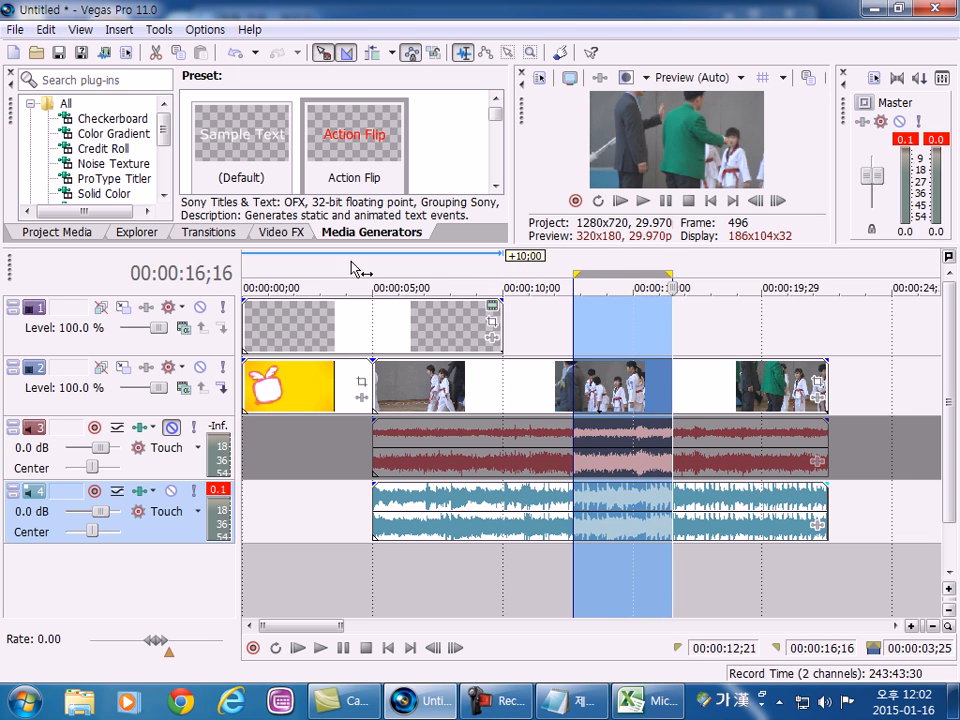
Mark a time selection from 00:00:03:04 to 00:00:07:11, extend its start to 00:00:01:24, and deselect it.
left_click_drag(325, 266, 434, 268)
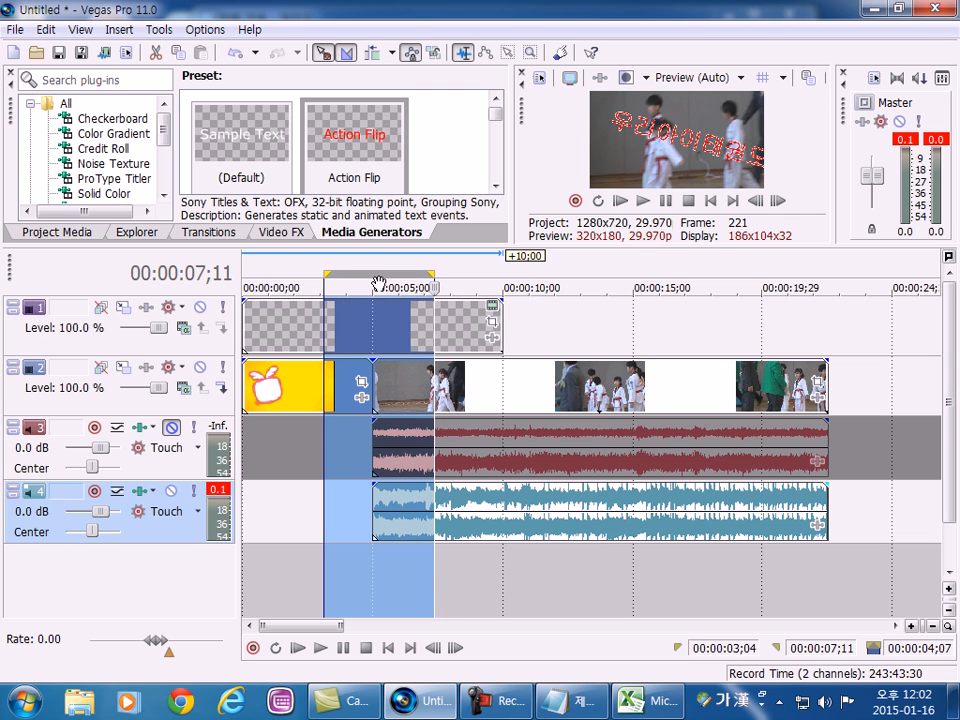
left_click_drag(327, 273, 291, 273)
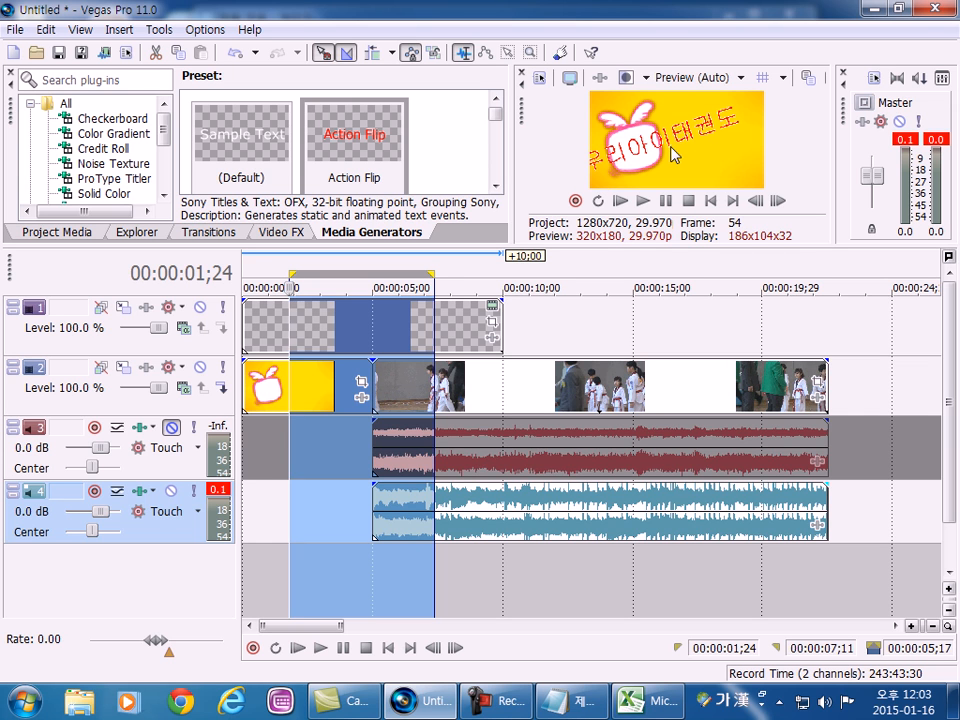
left_click(469, 594)
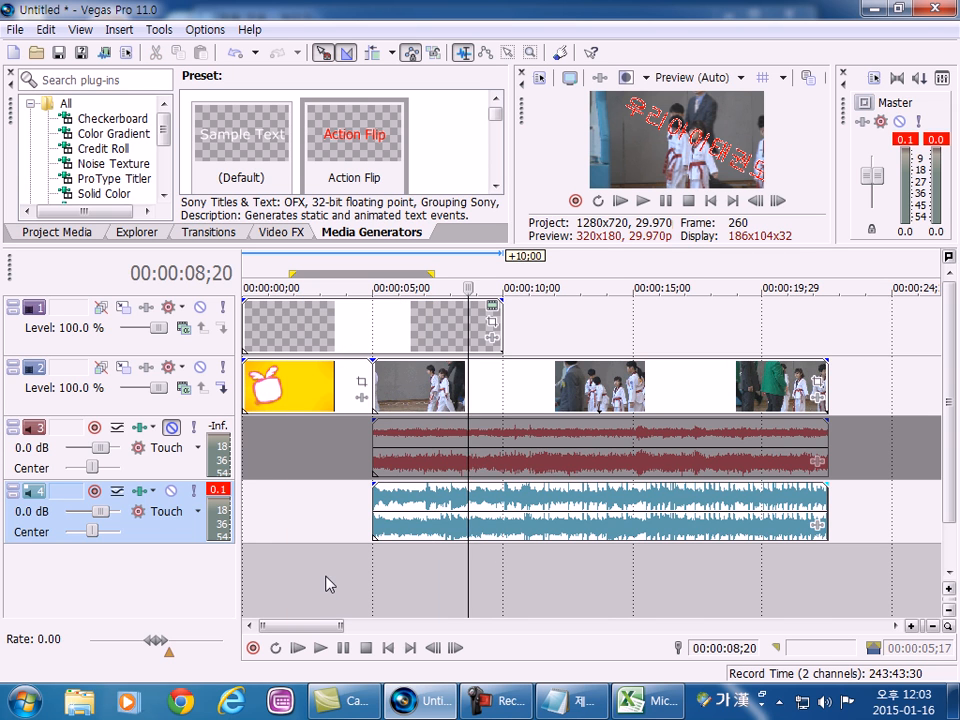
Mark time selections across the cut between image and video, finishing with the range 00:00:03:25 to 00:00:06:08.
left_click_drag(361, 267, 413, 266)
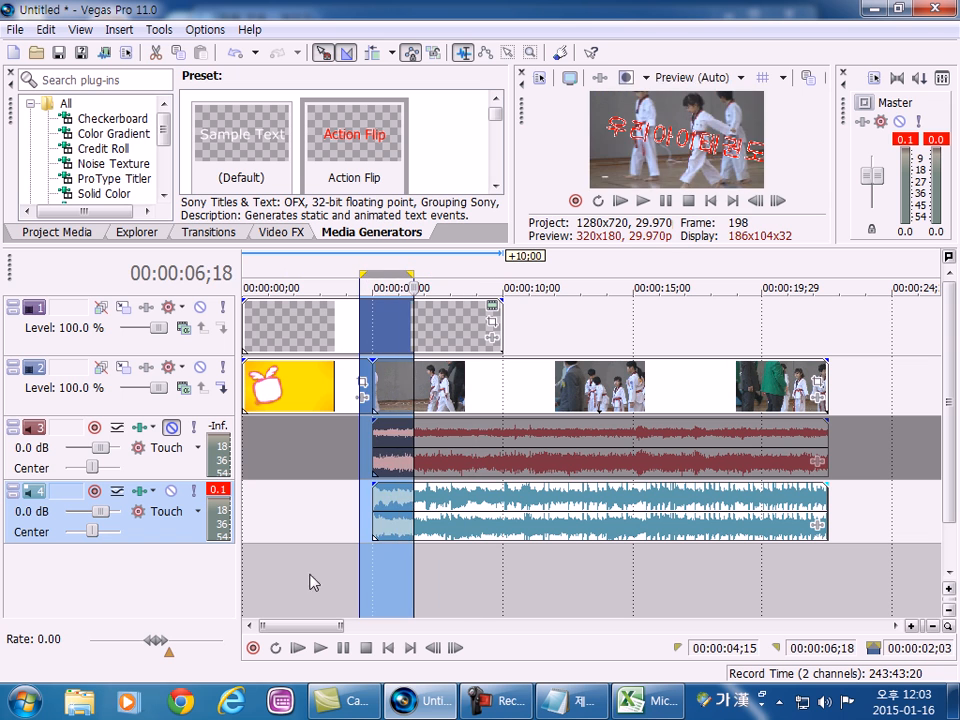
left_click_drag(309, 578, 409, 580)
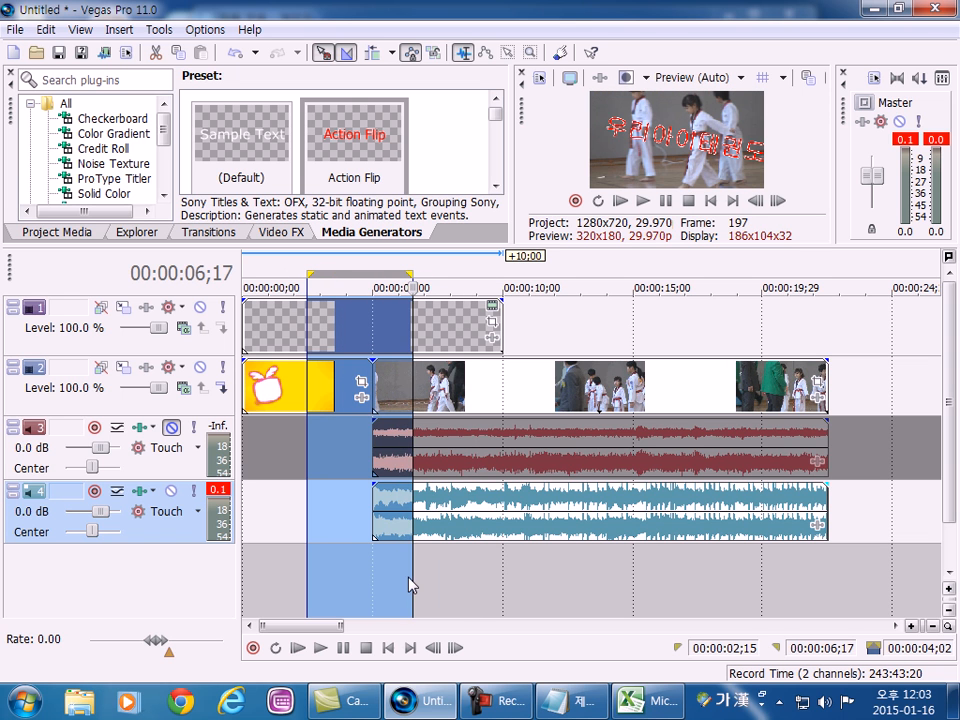
left_click(491, 588)
left_click_drag(341, 583, 405, 576)
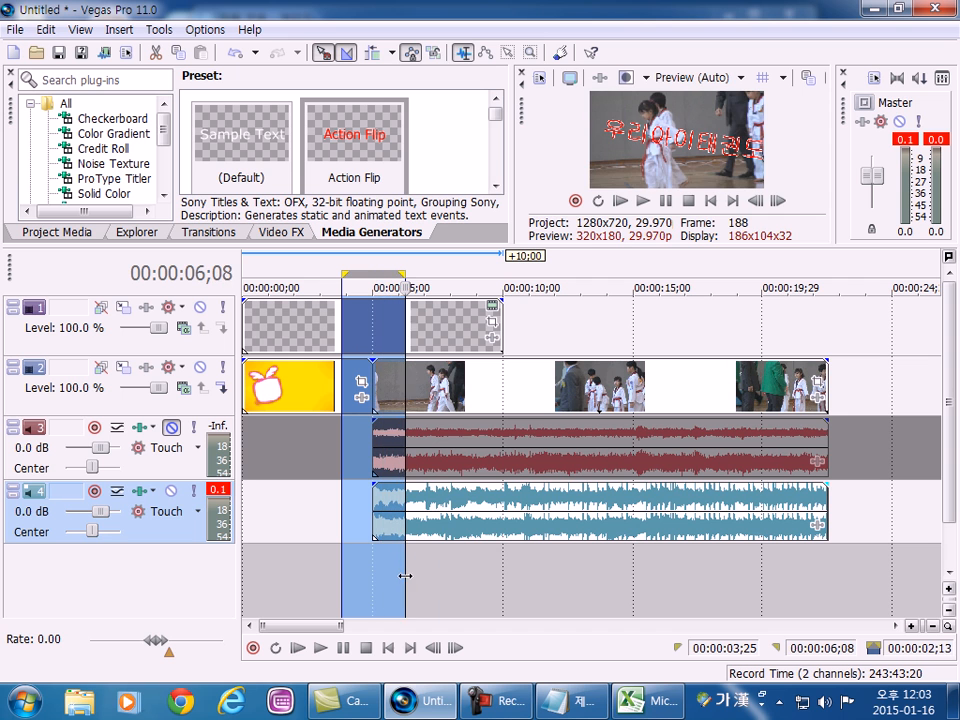
Play the marked range across the cut, mark a time selection from 00:00:08:10 to 00:00:10:00, and preview it.
left_click(643, 201)
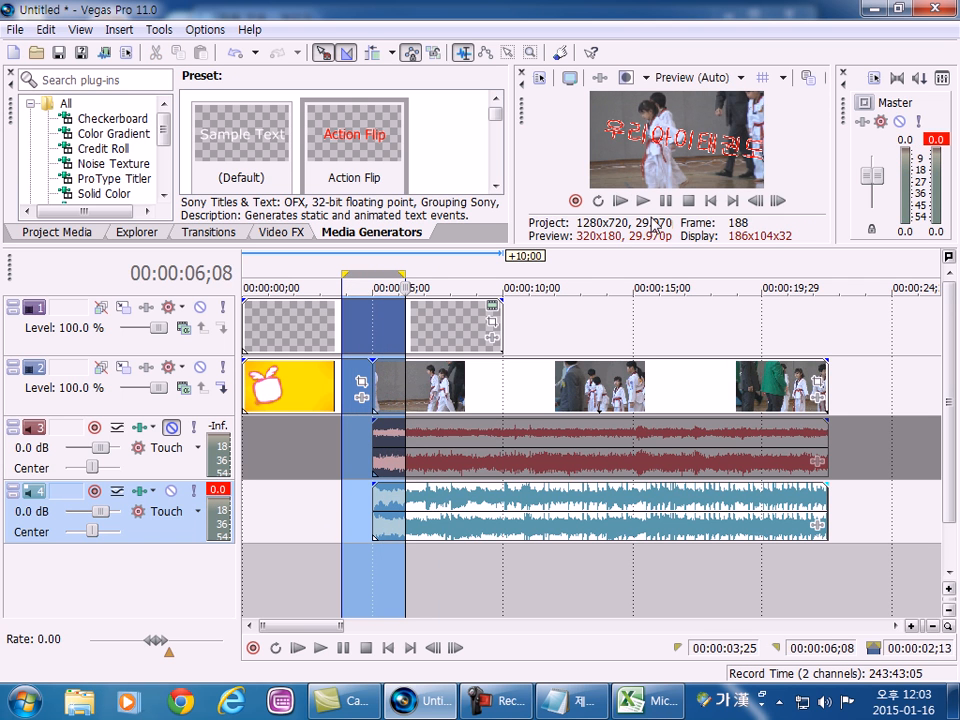
left_click(643, 201)
left_click_drag(460, 578, 502, 568)
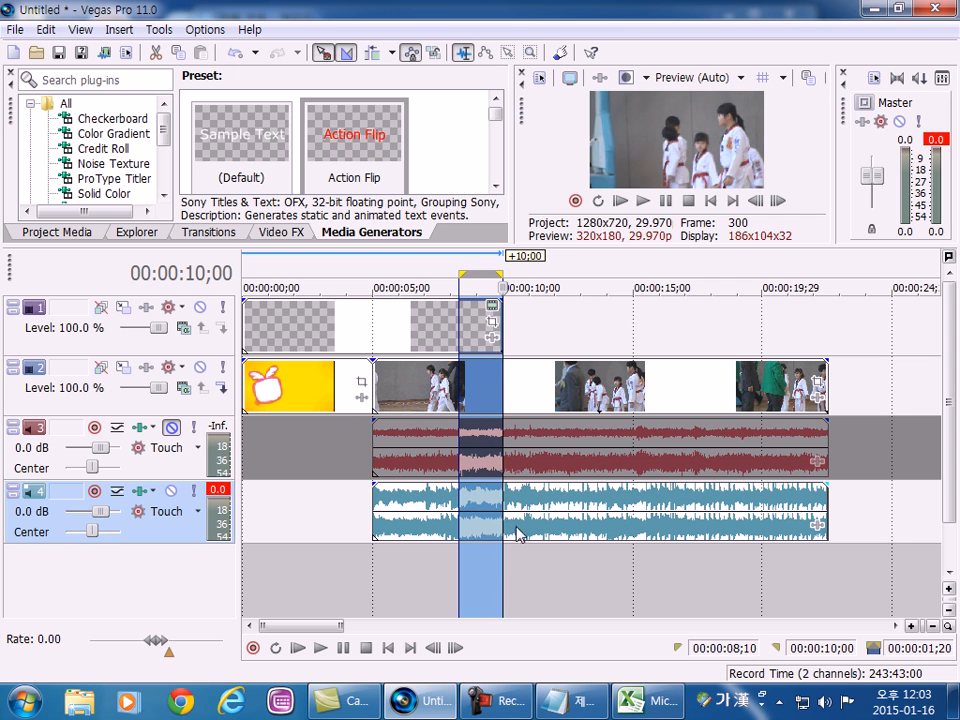
left_click(650, 204)
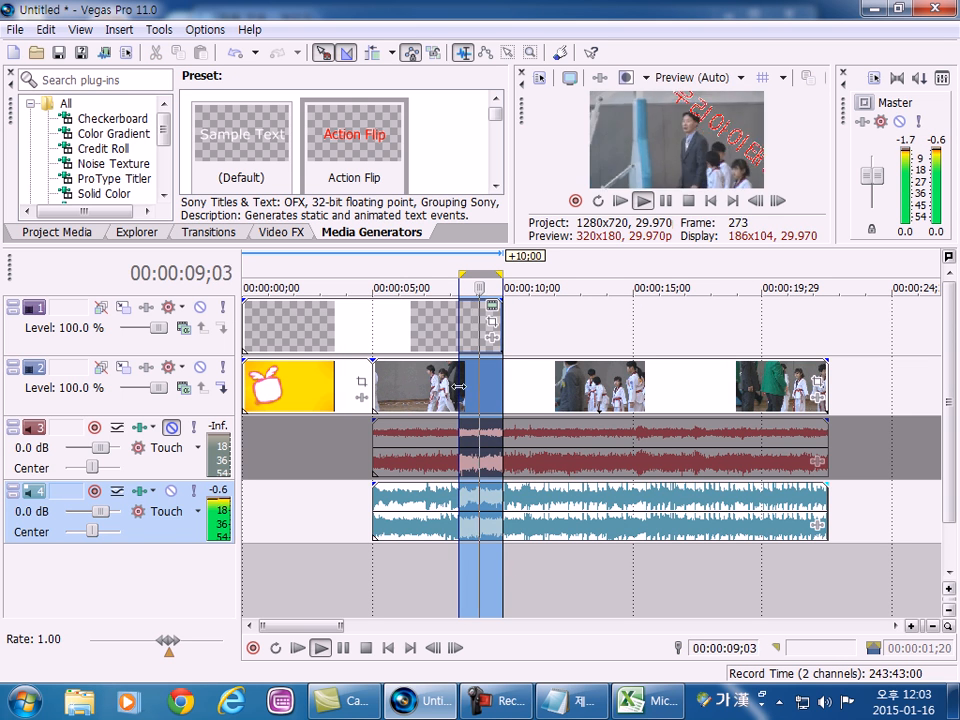
left_click(643, 201)
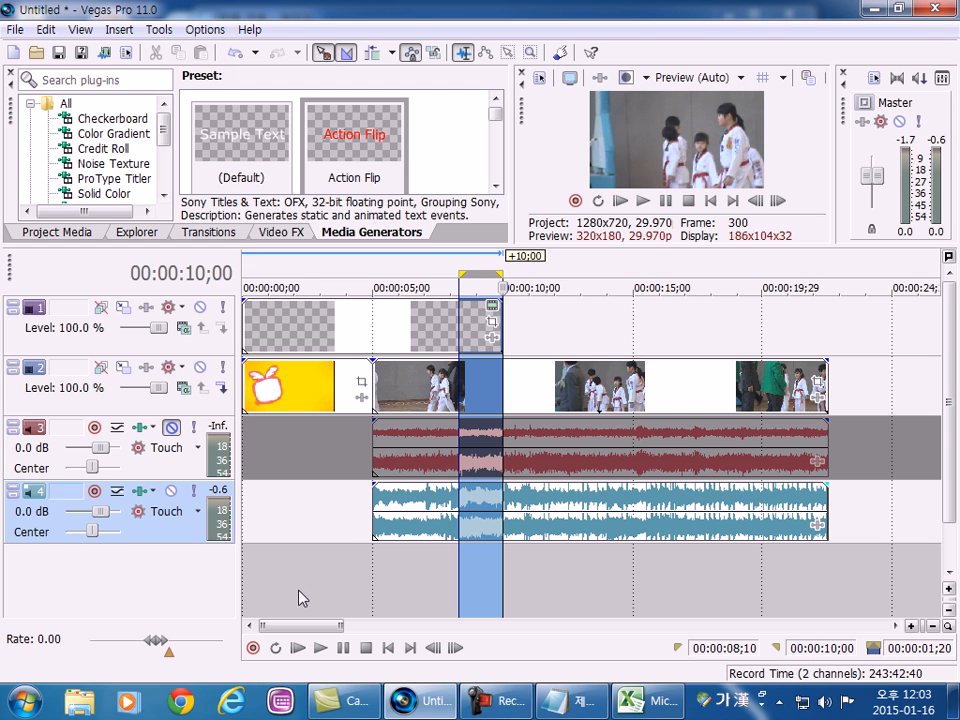
Select the whole project from 00:00:00:00 to 00:00:22:15, play it with an enlarged preview area, and stop playback.
key("ctrl+a")
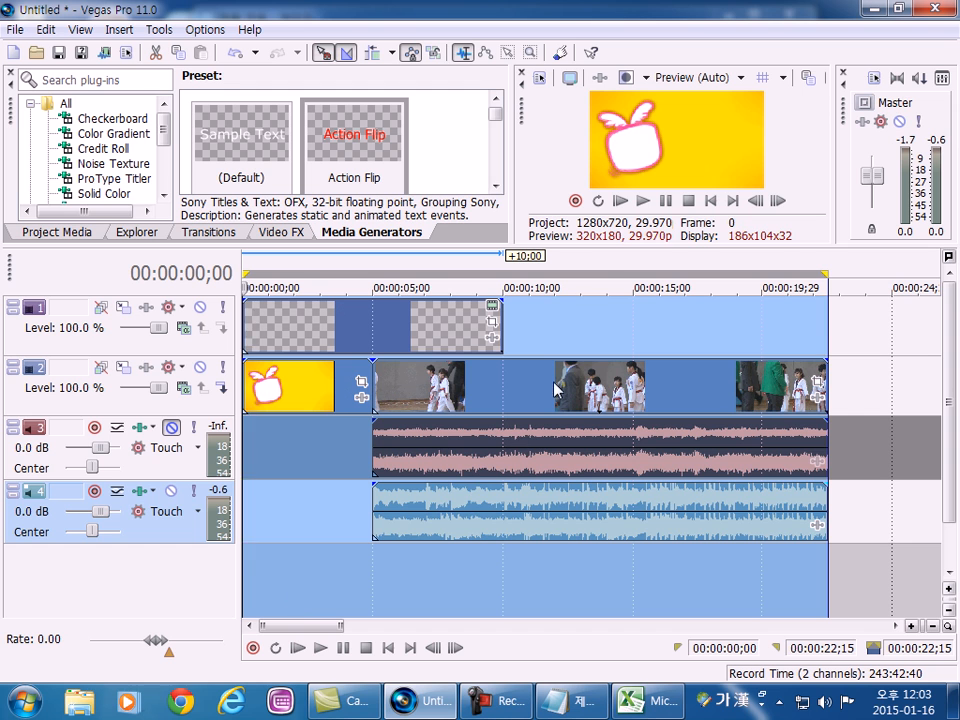
left_click(644, 201)
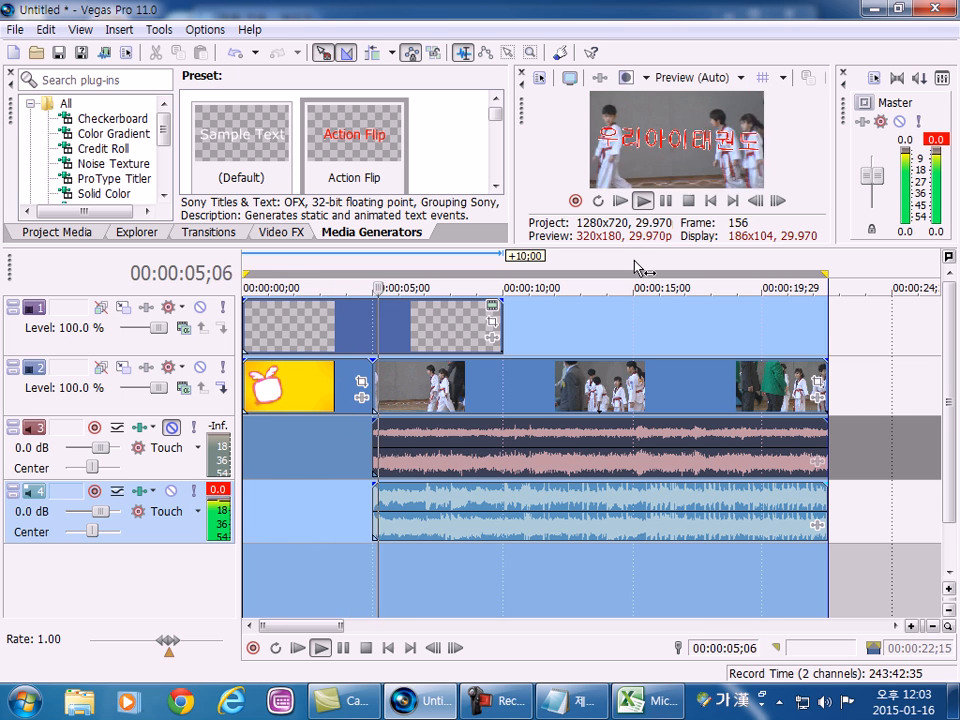
left_click_drag(636, 245, 636, 335)
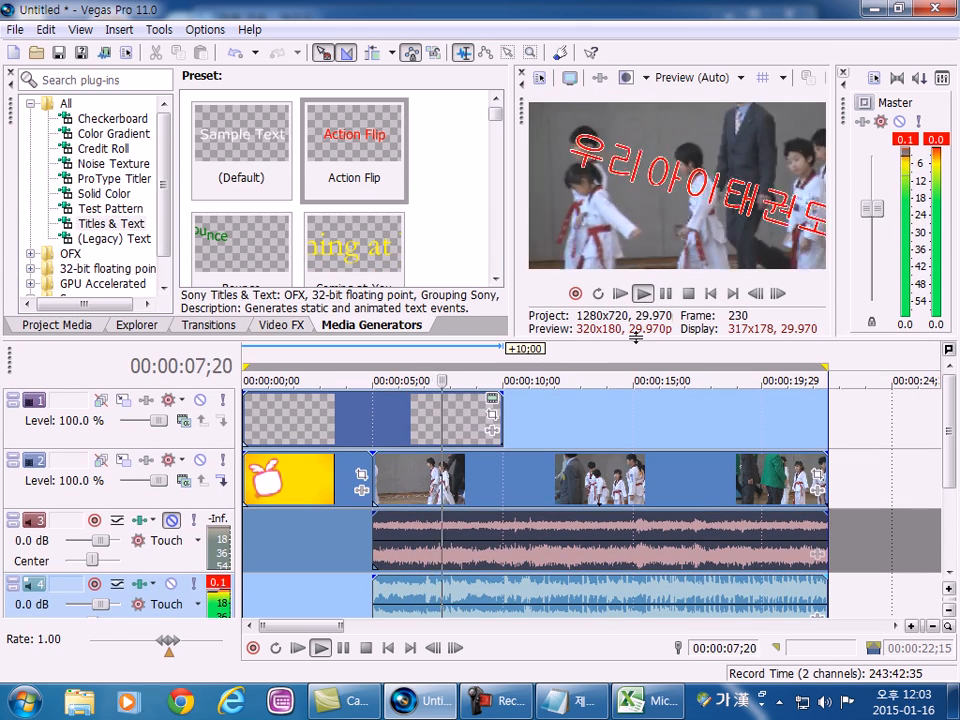
left_click(689, 297)
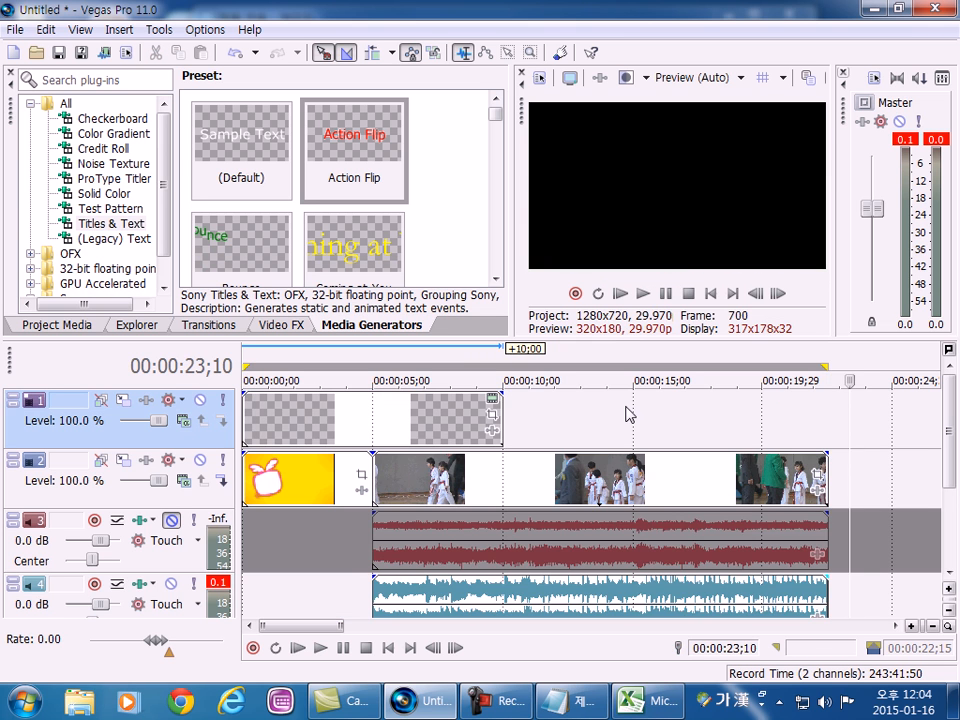
Shrink the preview area again to give the timeline more height, and select the image event on track 2.
double_click(448, 404)
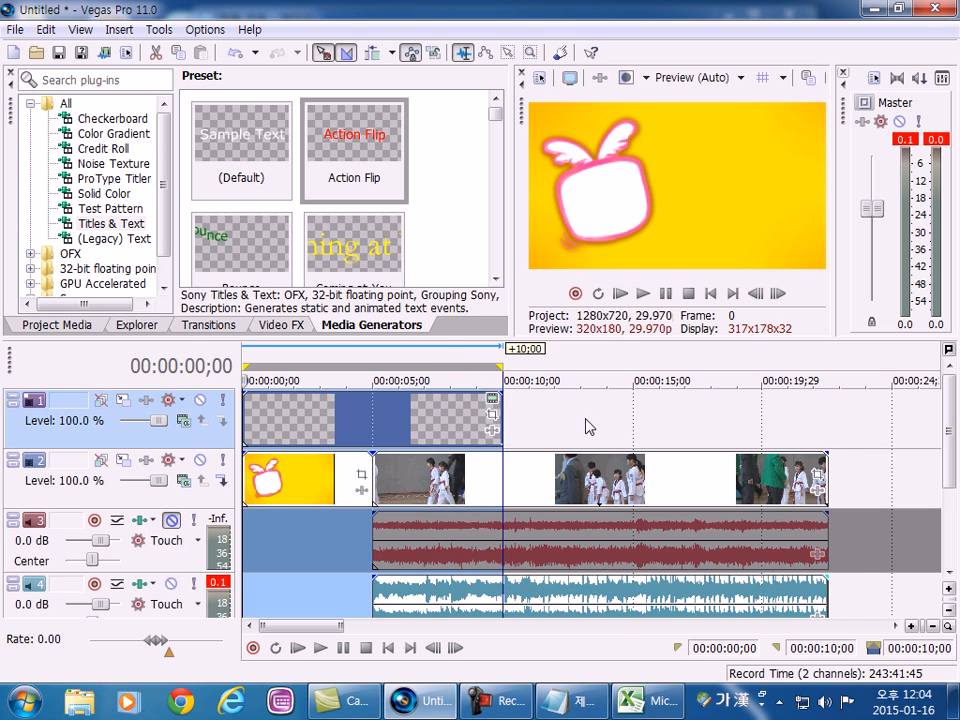
left_click(587, 421)
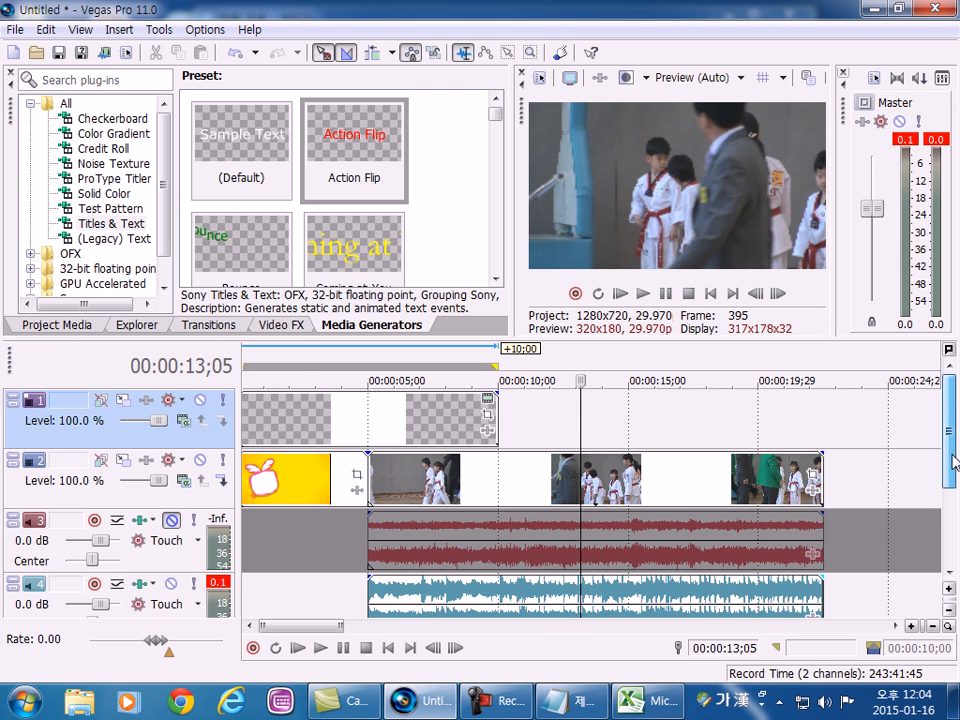
scroll(940, 428, "down", 1)
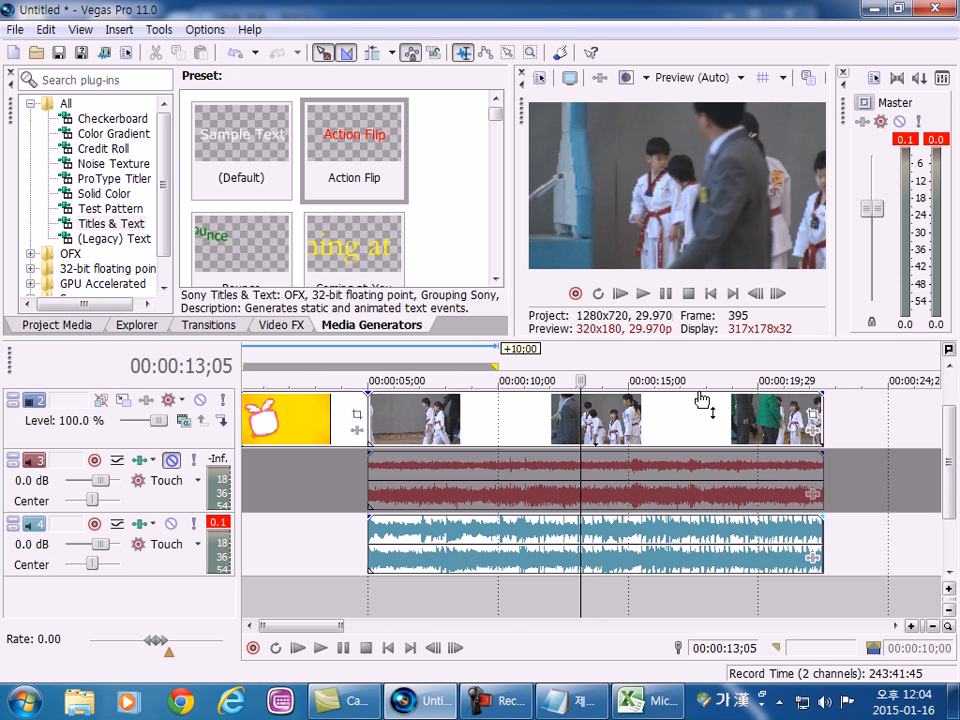
left_click_drag(714, 337, 718, 257)
left_click(318, 340)
scroll(314, 346, "up", 2)
scroll(318, 352, "down", 2)
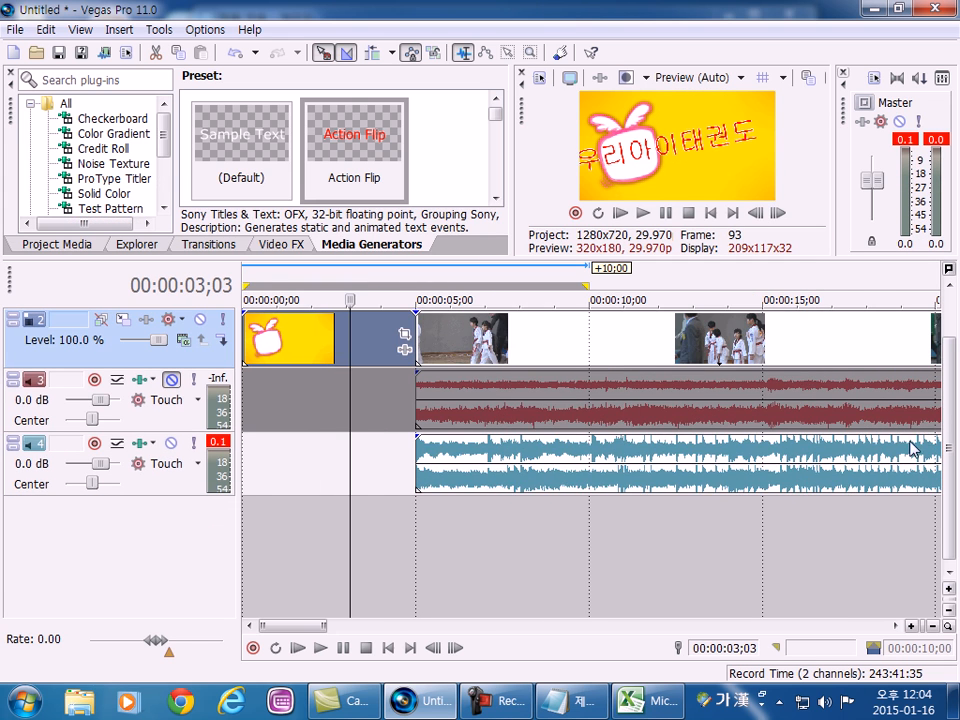
scroll(936, 407, "up", 1)
Match the time selection to the title event, the image event and the video event in turn.
left_click(388, 340)
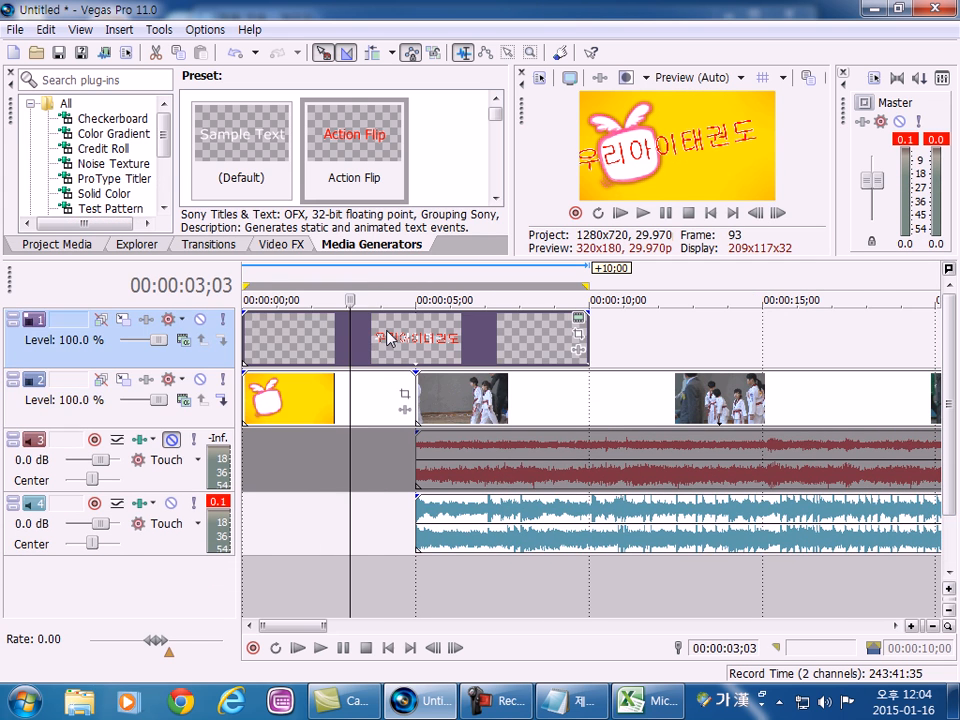
double_click(332, 343)
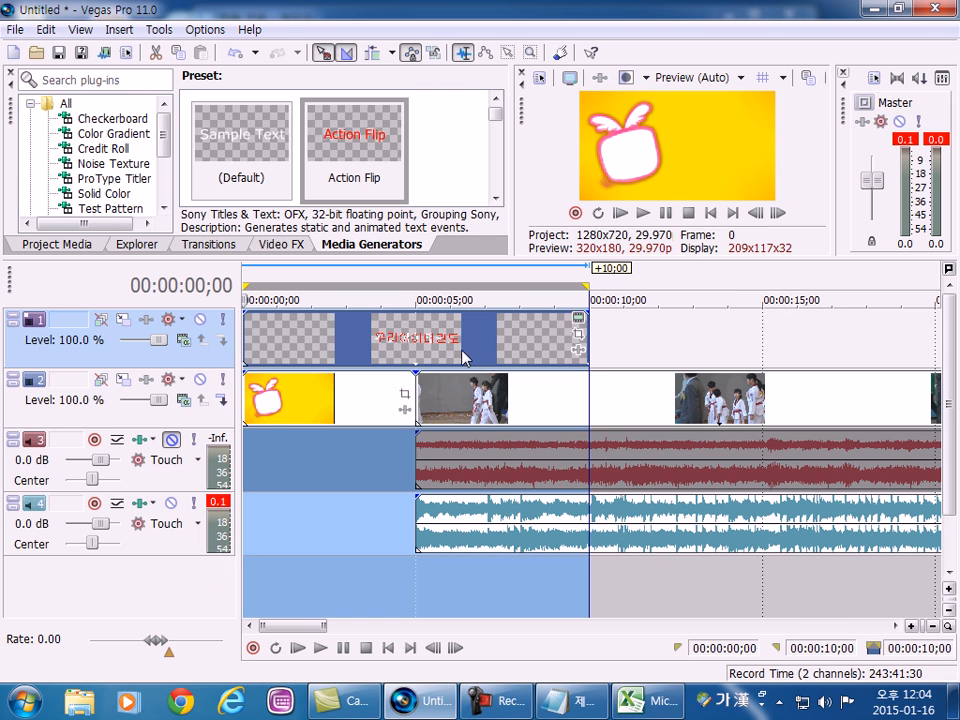
double_click(348, 413)
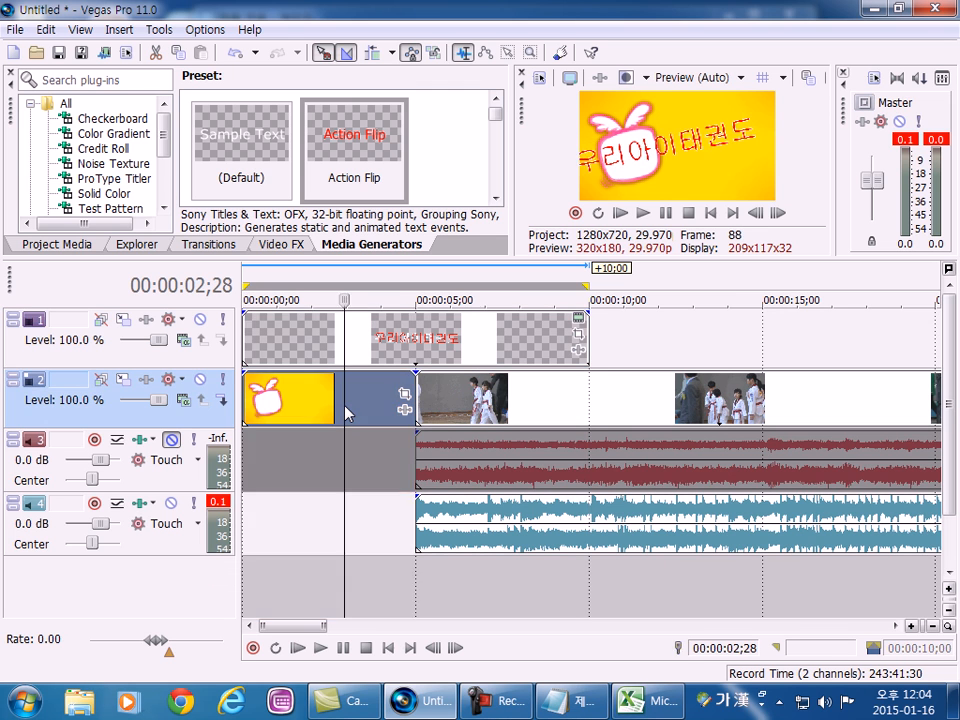
left_click(599, 408)
double_click(599, 408)
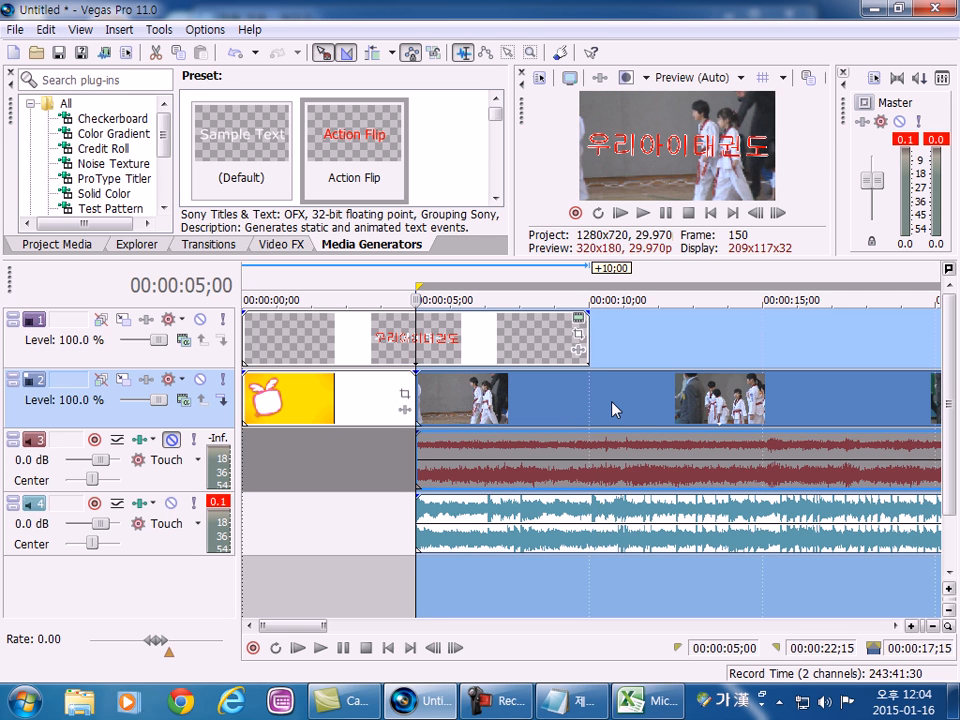
Match the time selection to the gap before the video audio on track 3, and to the empty stretch after the title.
left_click(345, 462)
double_click(313, 476)
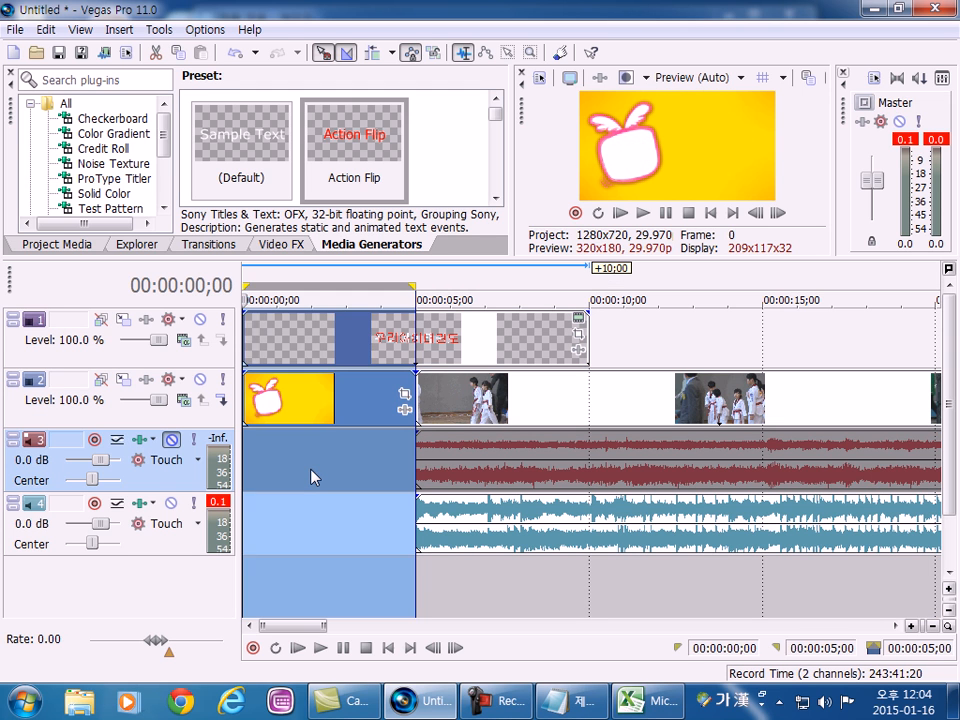
double_click(707, 353)
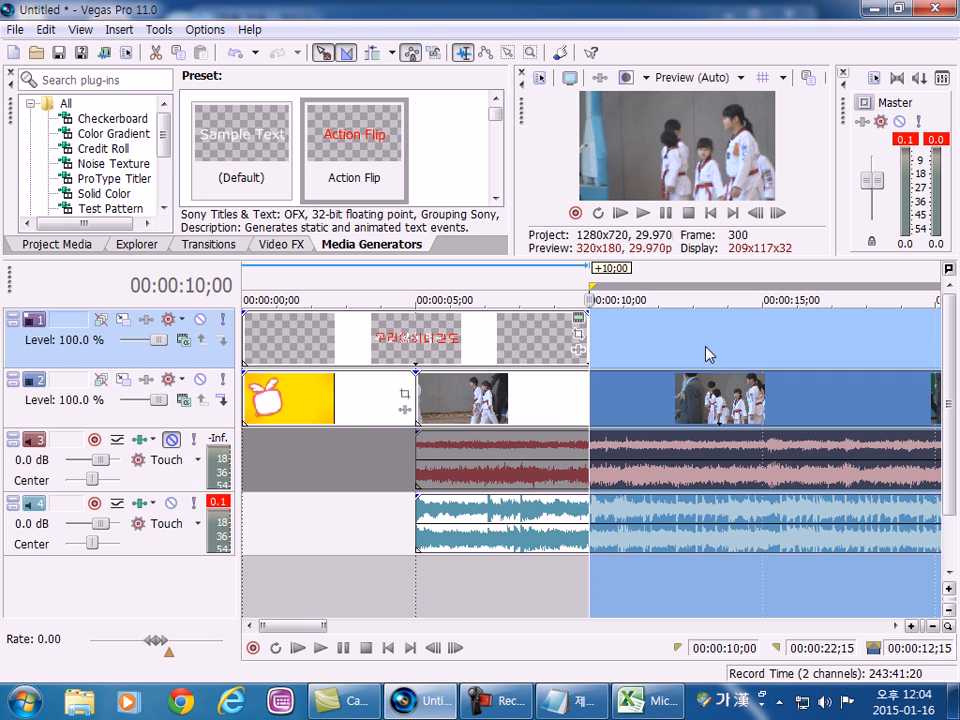
Set the time selection to the whole project from the empty area below the tracks, and deselect it.
left_click(352, 597)
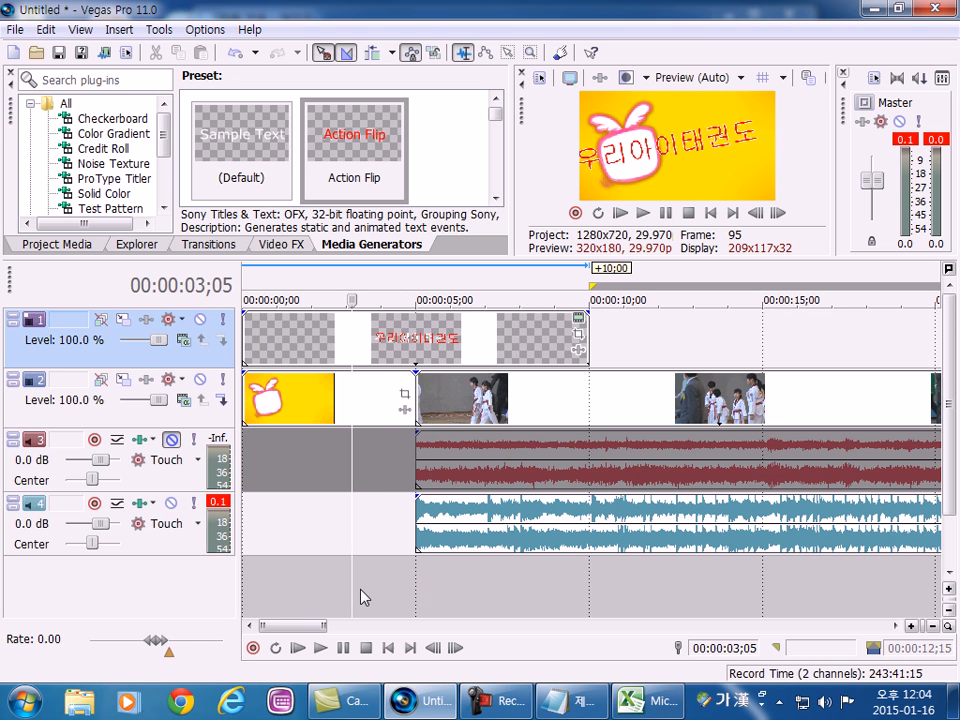
double_click(364, 594)
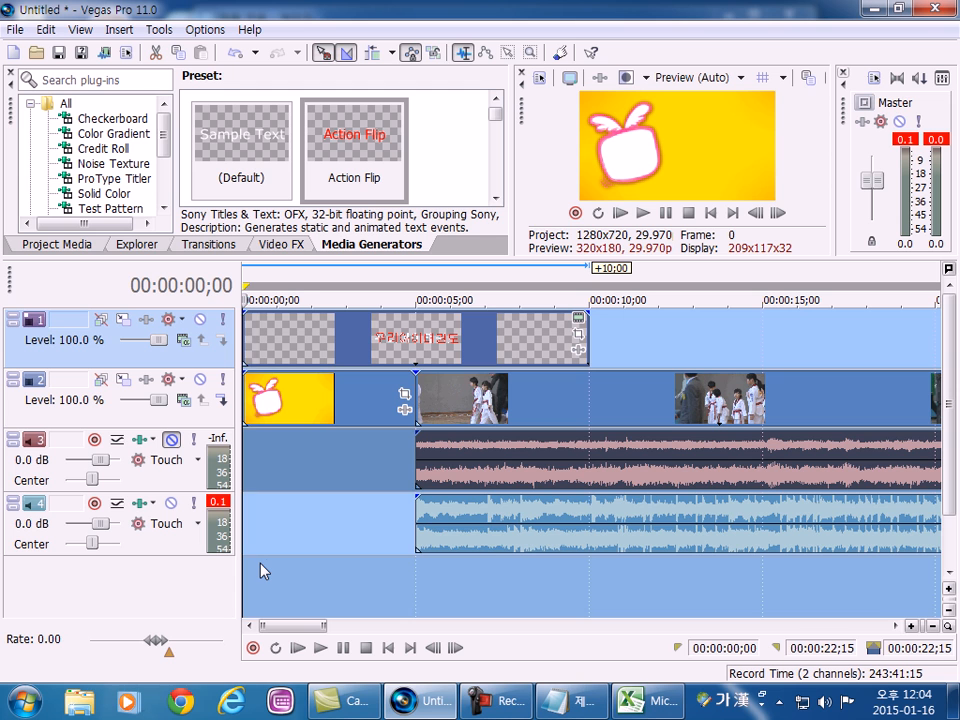
left_click(300, 565)
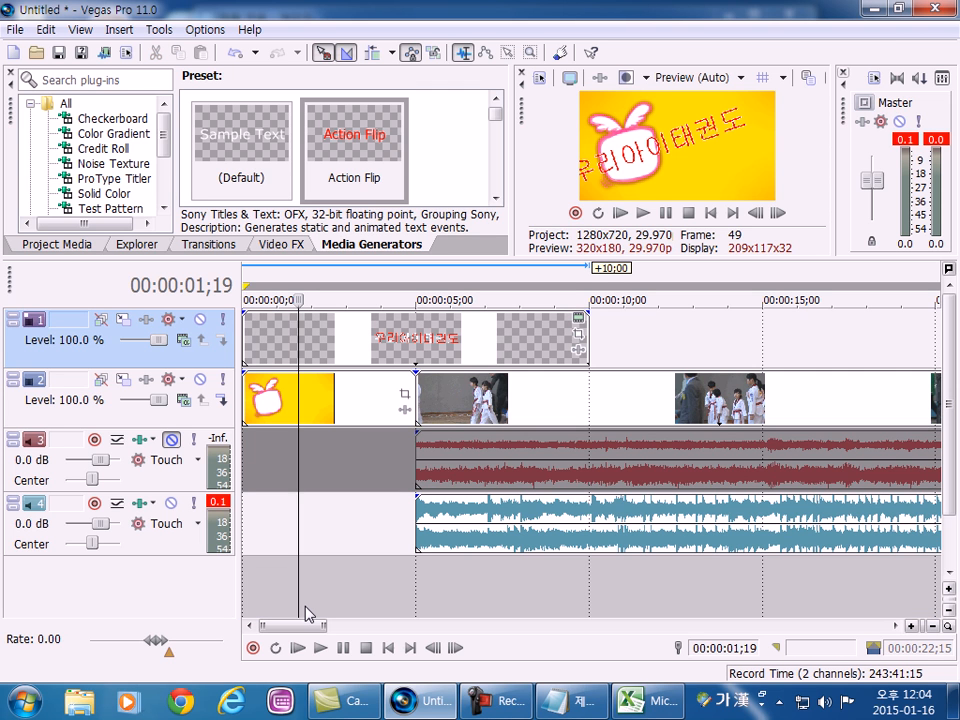
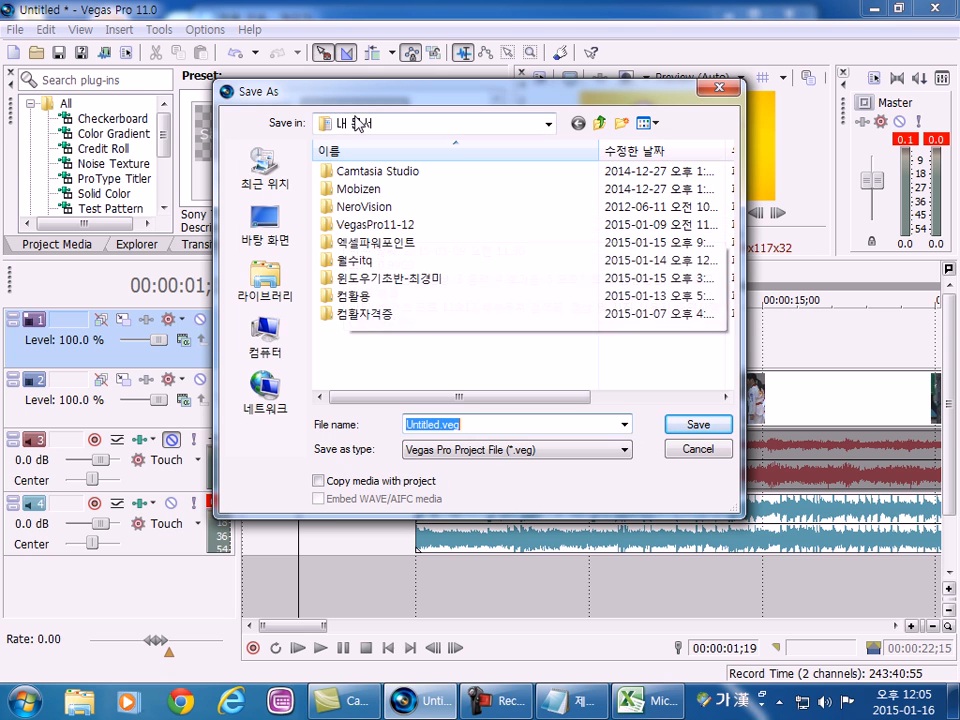
Choose the VegasPro11-12 folder in the documents folder as the save location, and shift the save dialog out of the way.
left_click(365, 225)
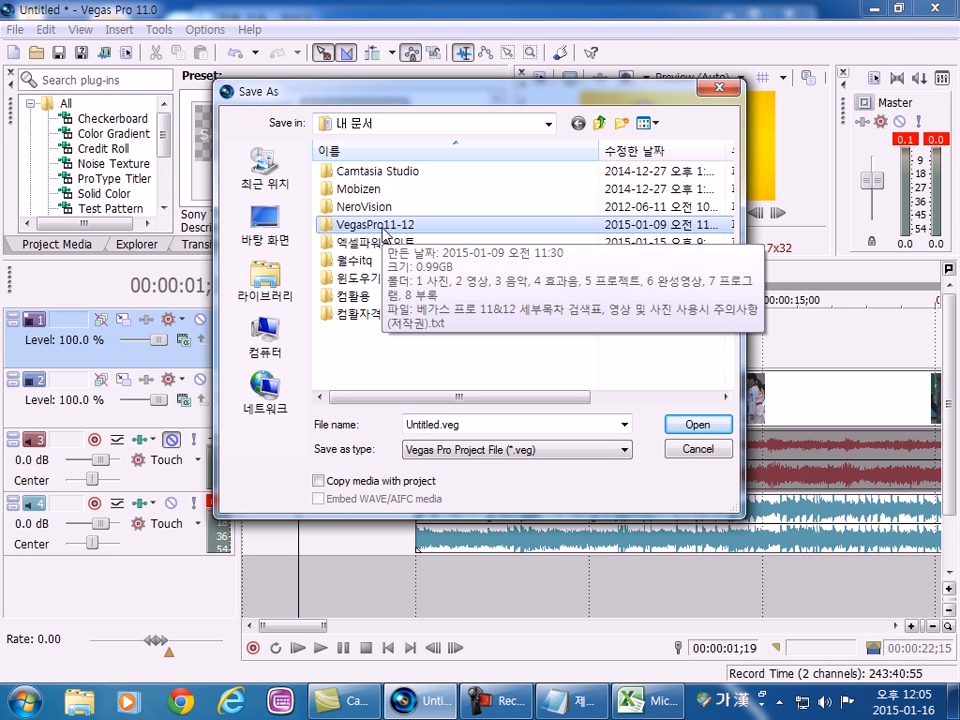
double_click(383, 233)
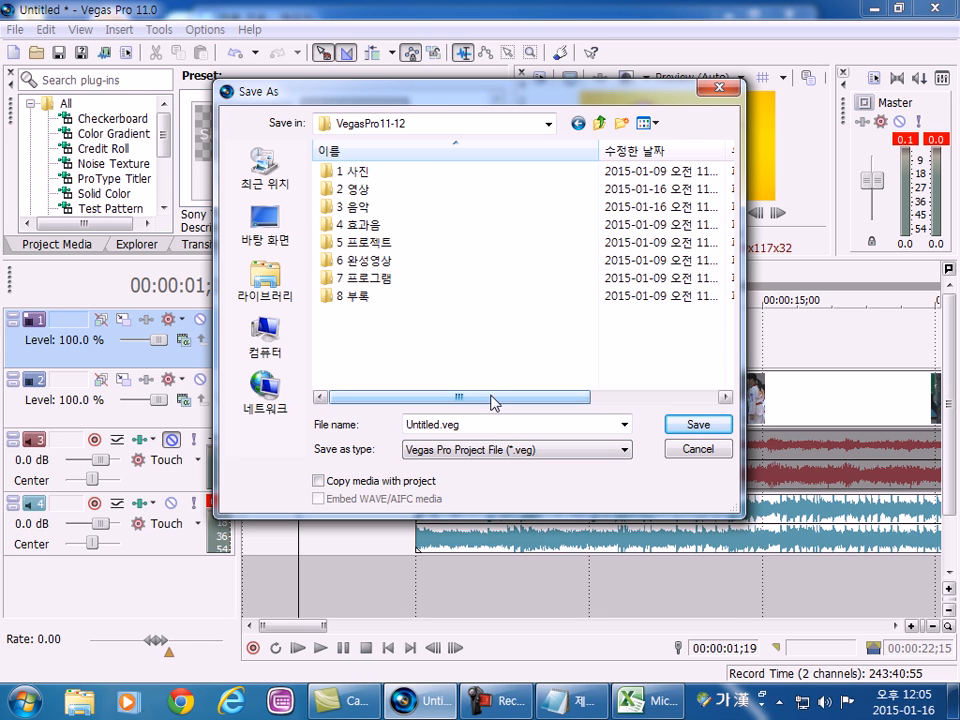
left_click(600, 123)
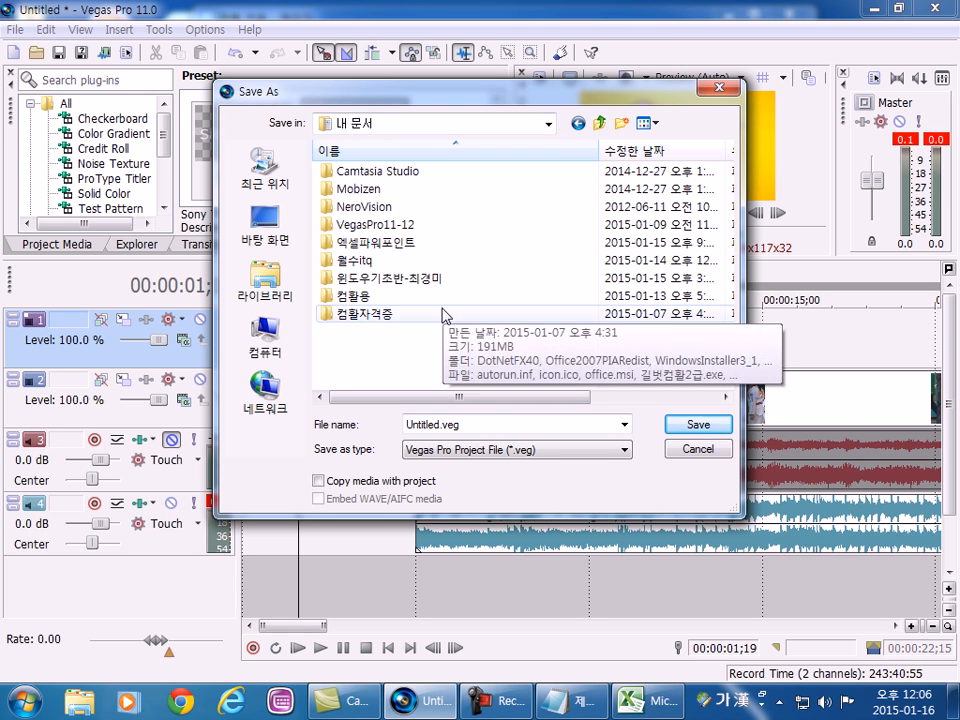
double_click(354, 226)
left_click_drag(335, 90, 312, 11)
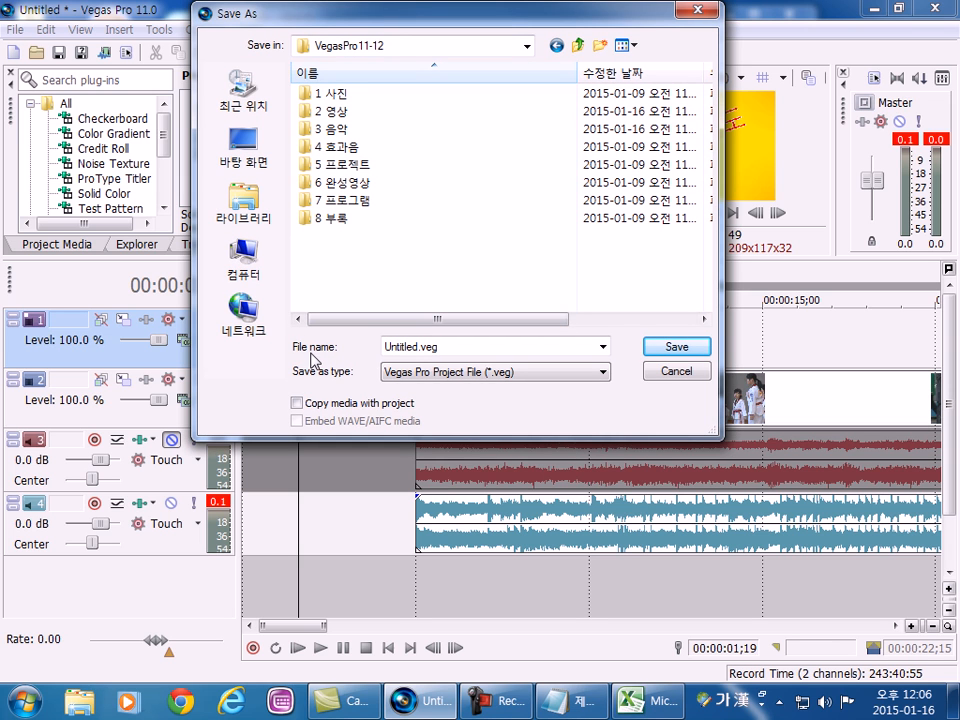
Name the project file 무작정연습 and save it as a Vegas Pro project in VegasPro11-12.
double_click(443, 345)
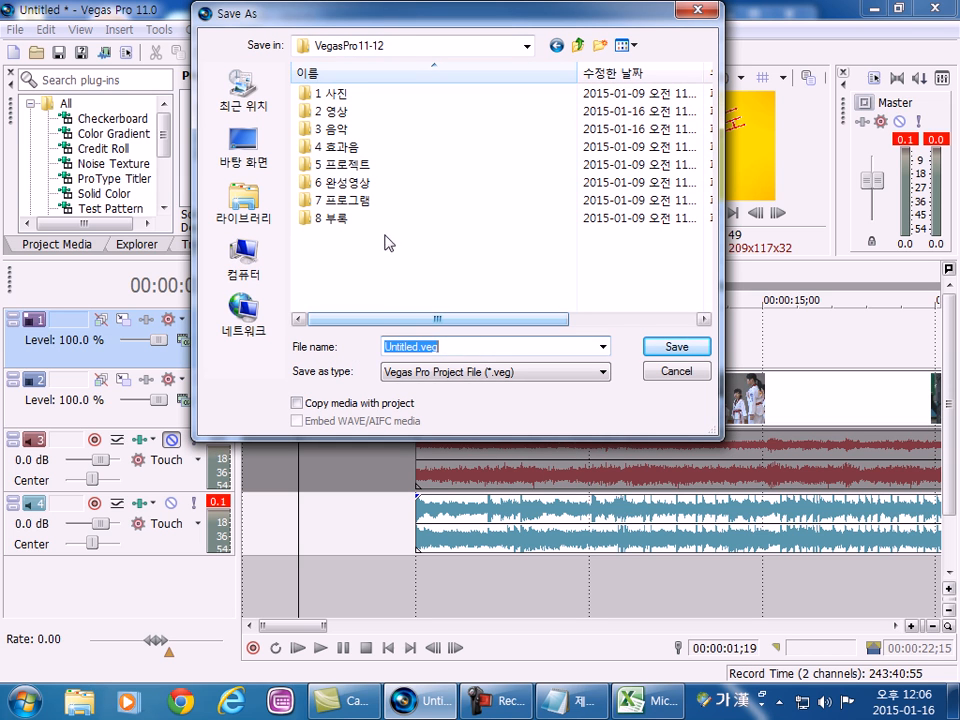
left_click(375, 202)
left_click(454, 346)
double_click(412, 345)
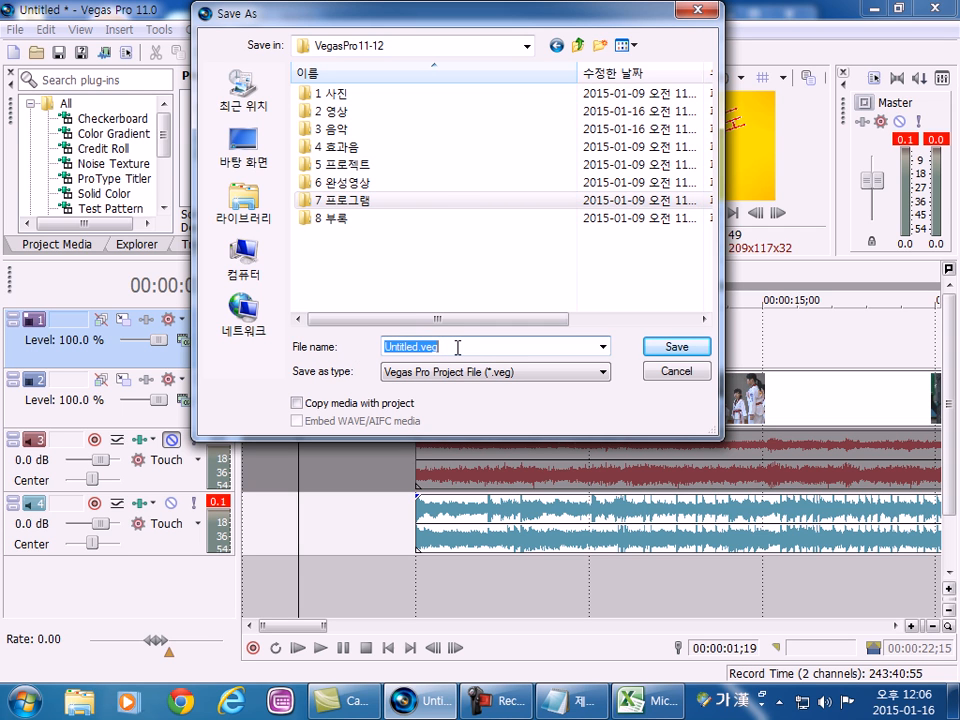
type("an")
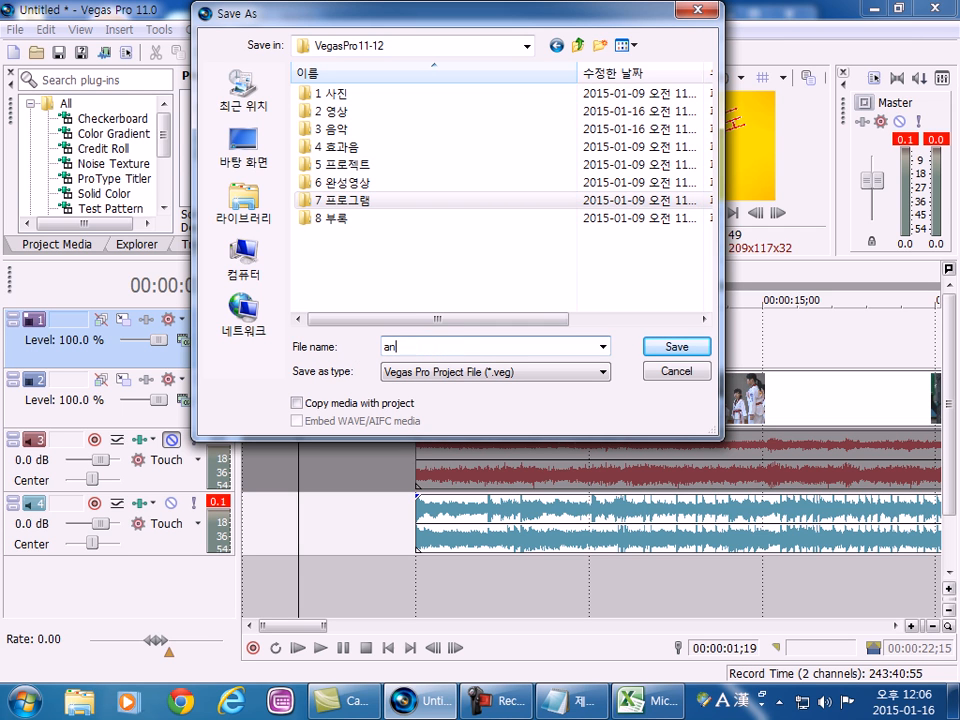
type("무작정연습")
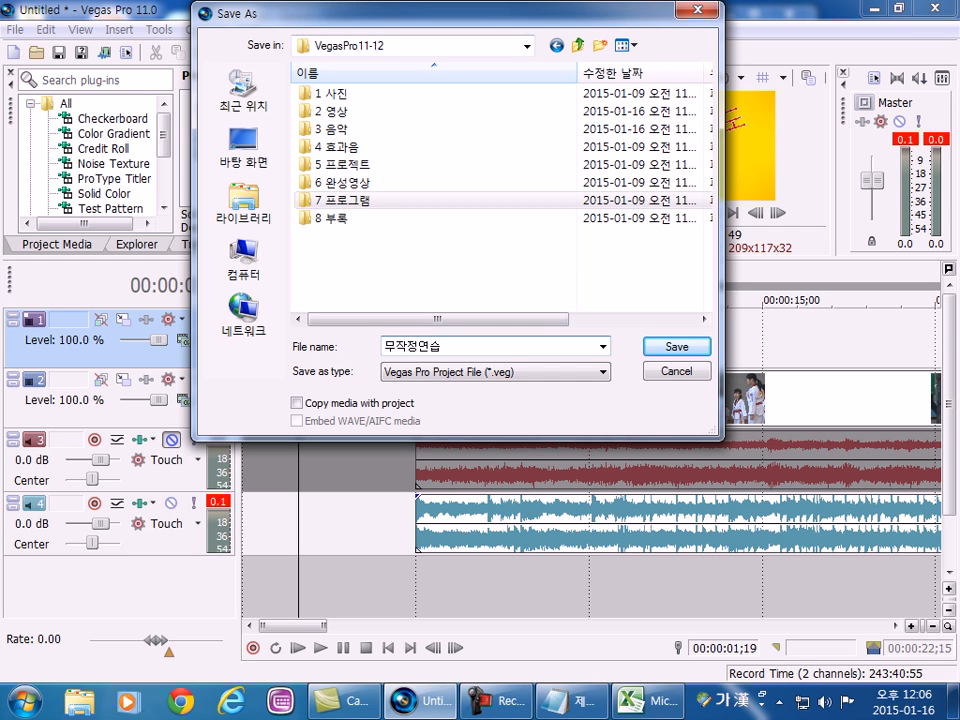
left_click(676, 348)
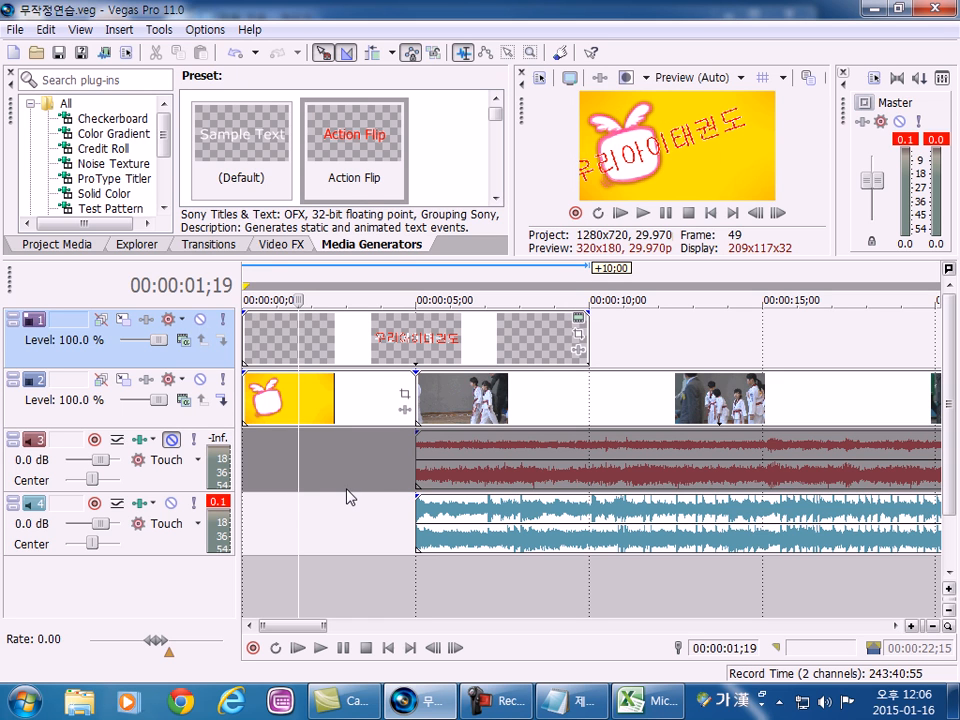
Start a new empty project, and reopen the saved project 무작정연습.veg from the VegasPro11-12 folder.
left_click(14, 52)
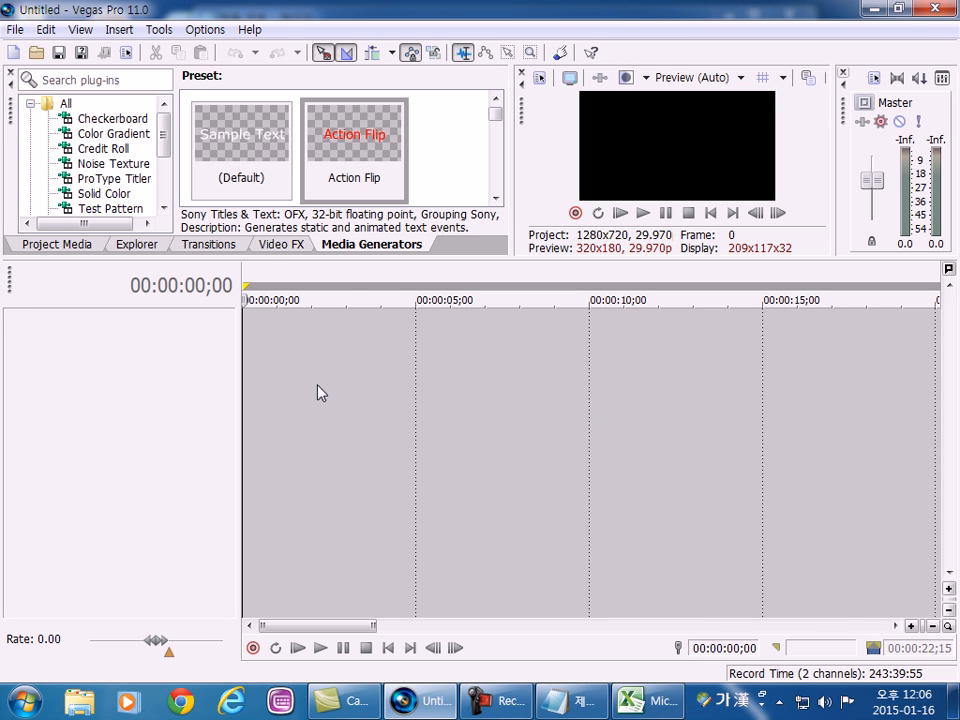
left_click(36, 53)
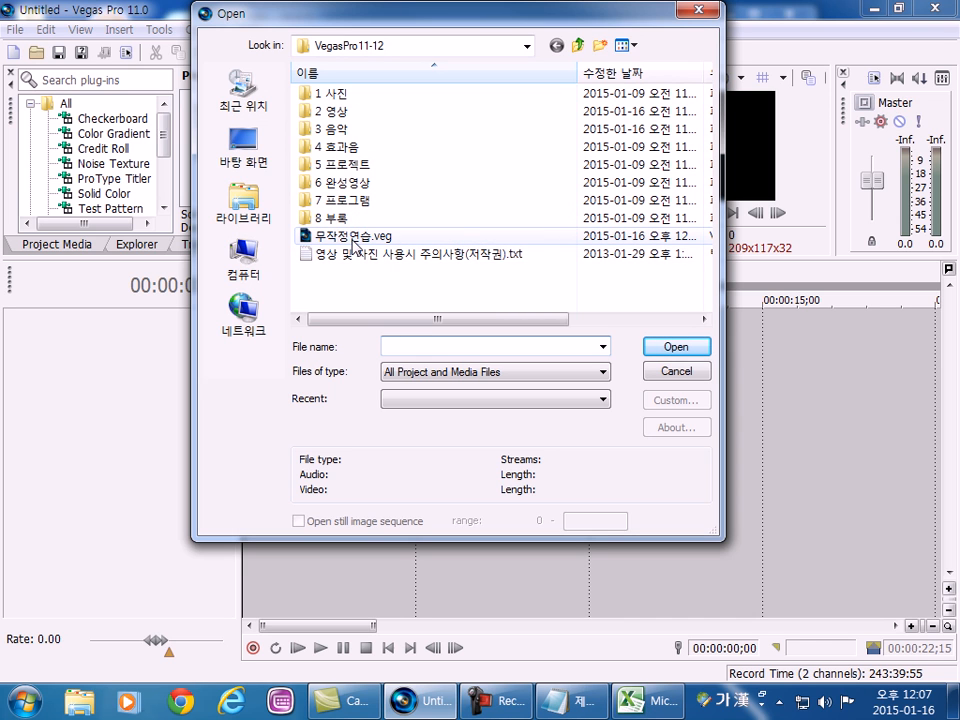
left_click(352, 237)
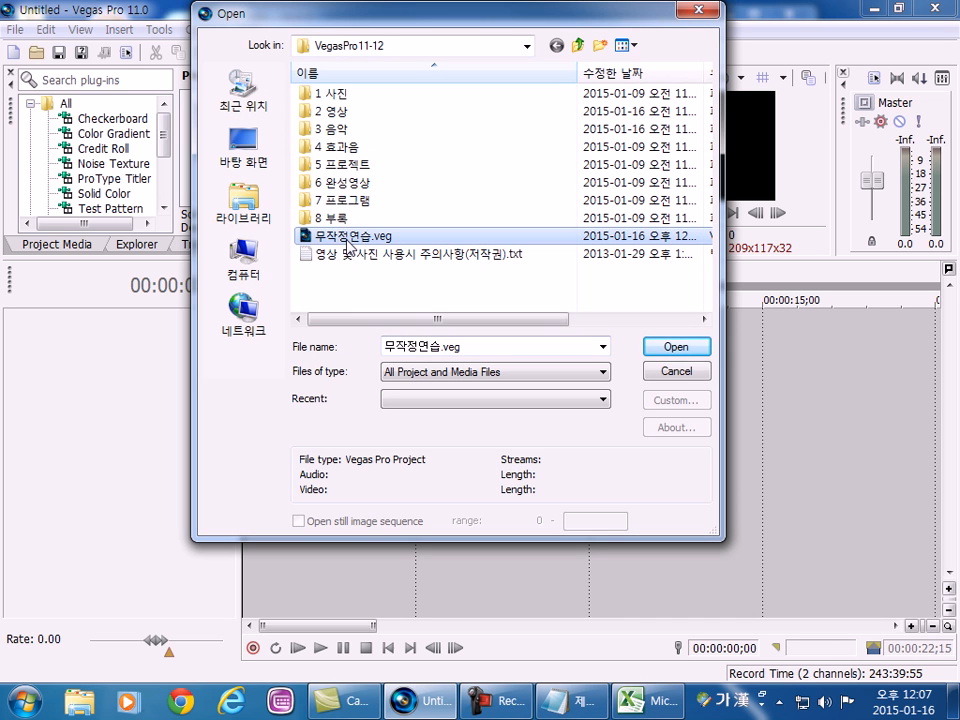
left_click(693, 348)
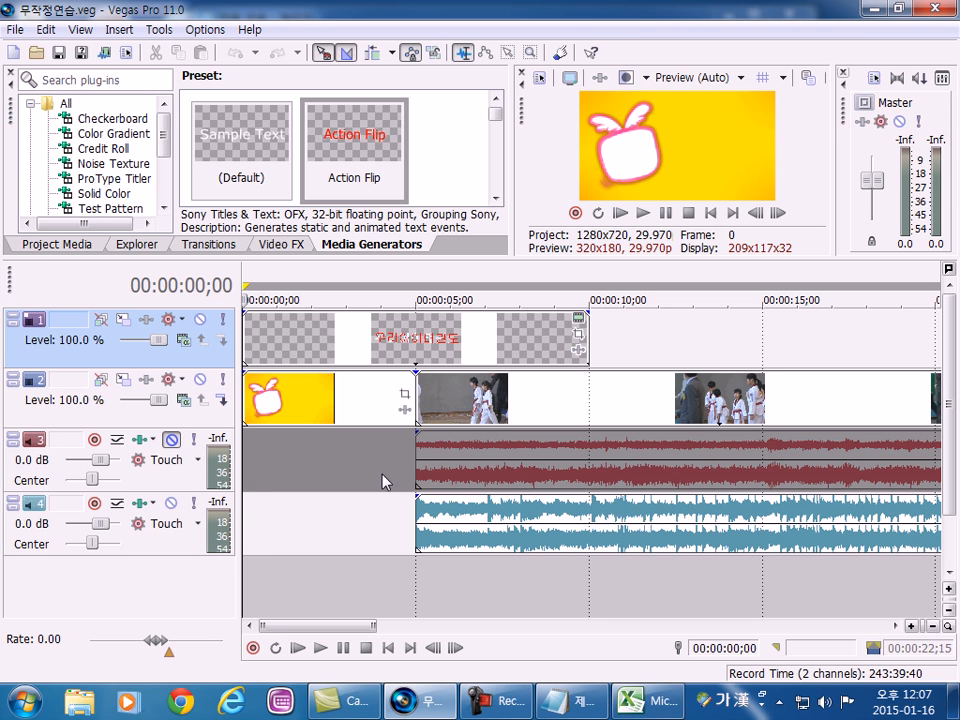
Shrink the preview area to give the timeline more height, and check frames just before and after the image-to-video cut on track 2.
left_click_drag(438, 258, 437, 236)
double_click(396, 382)
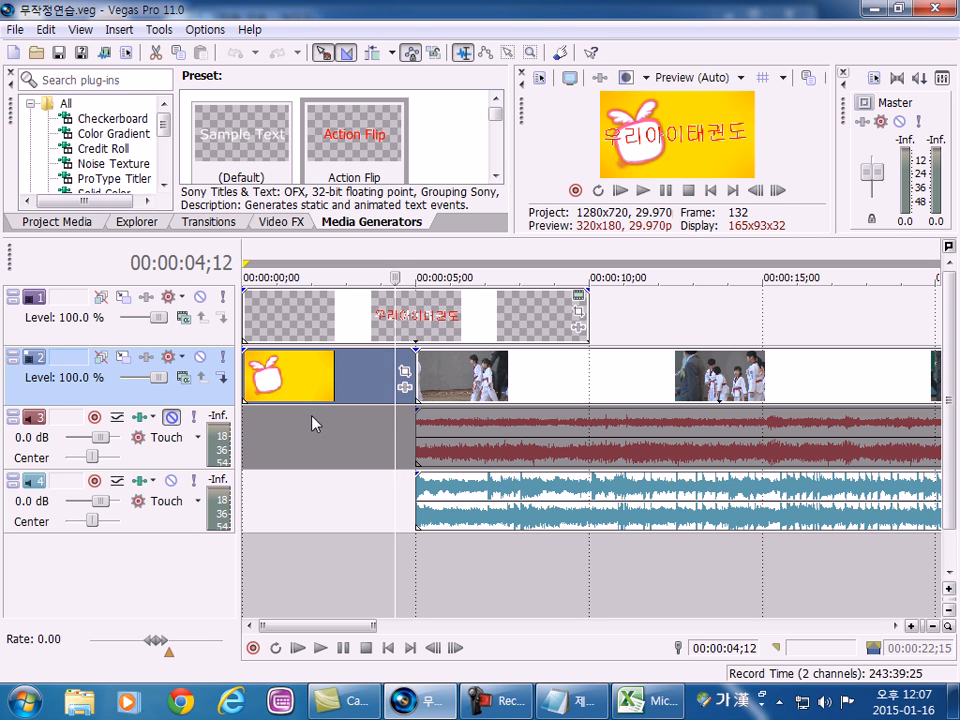
left_click(381, 388)
left_click(430, 389)
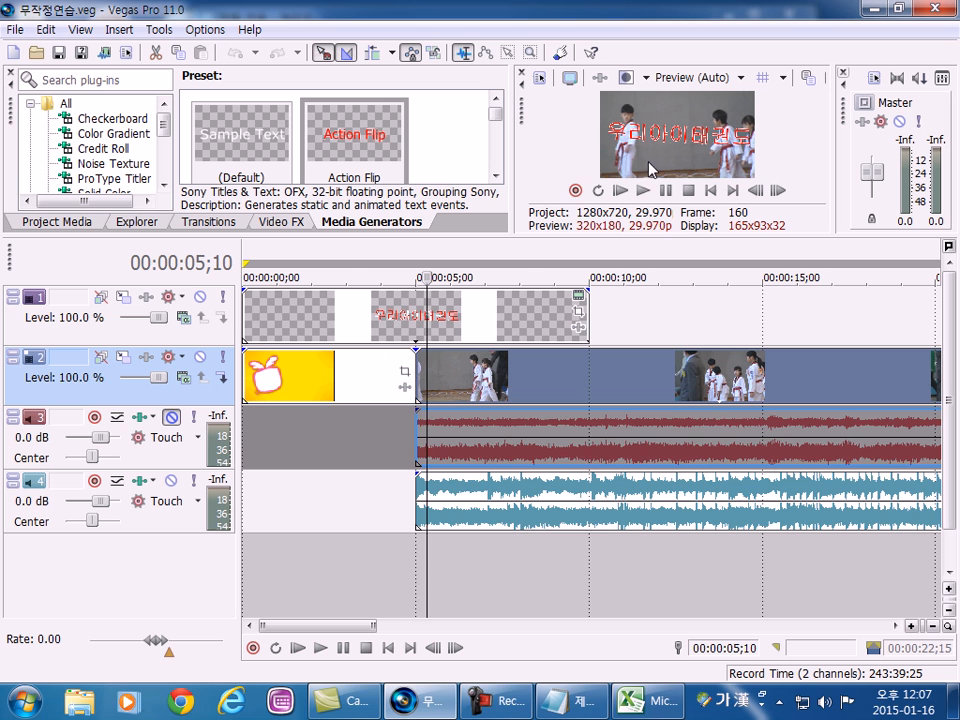
Undock the Video Preview, enlarge it and place it over the upper part of the workspace, clear of the lower tracks.
left_click_drag(521, 111, 210, 76)
left_click_drag(645, 287, 746, 373)
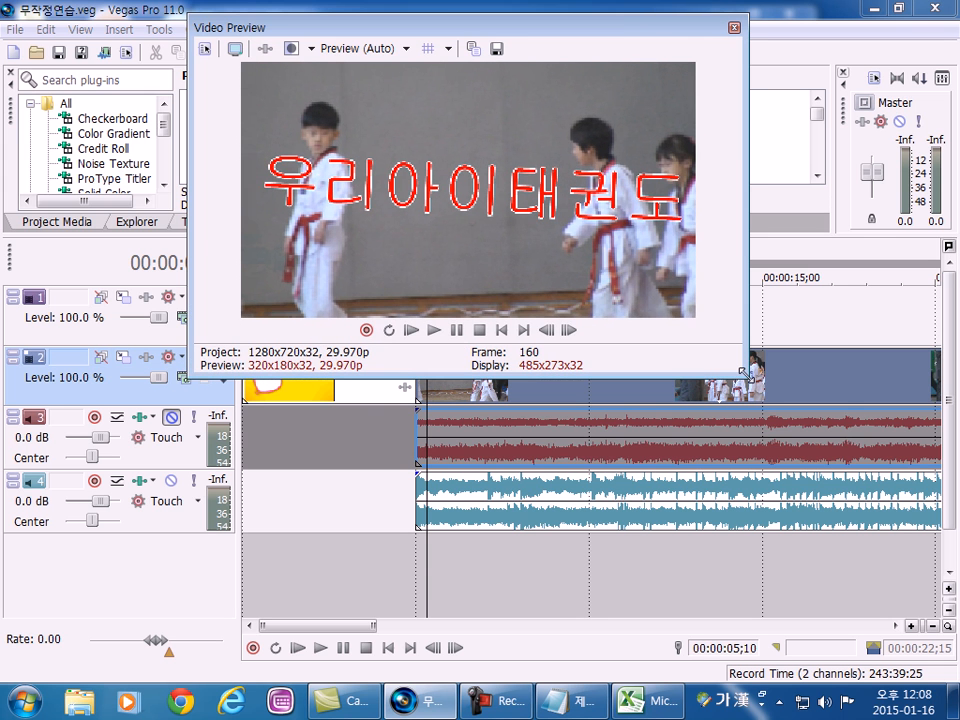
left_click_drag(343, 27, 220, 12)
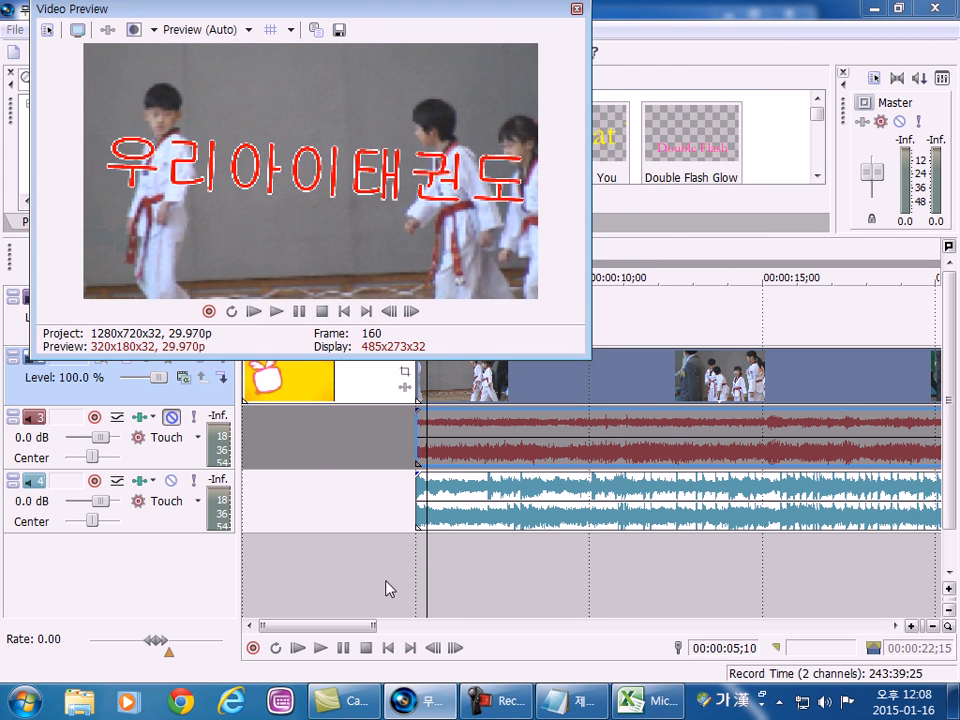
Play the range 00:00:03;29 to 00:00:05;27 across the image-to-video cut, and dock the Video Preview again.
left_click_drag(385, 581, 446, 579)
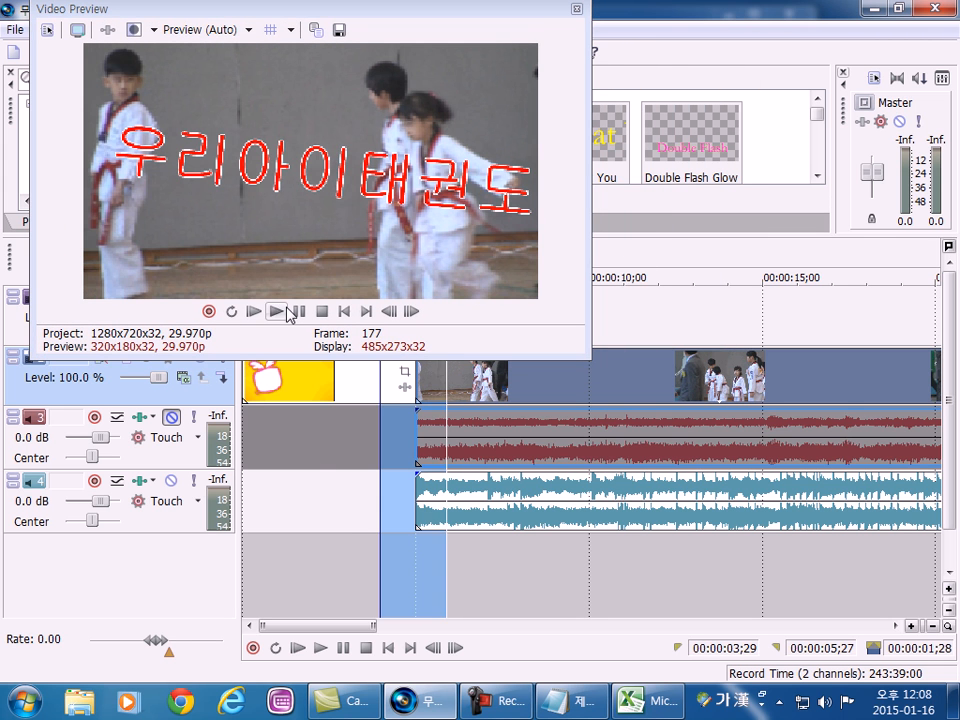
left_click(277, 311)
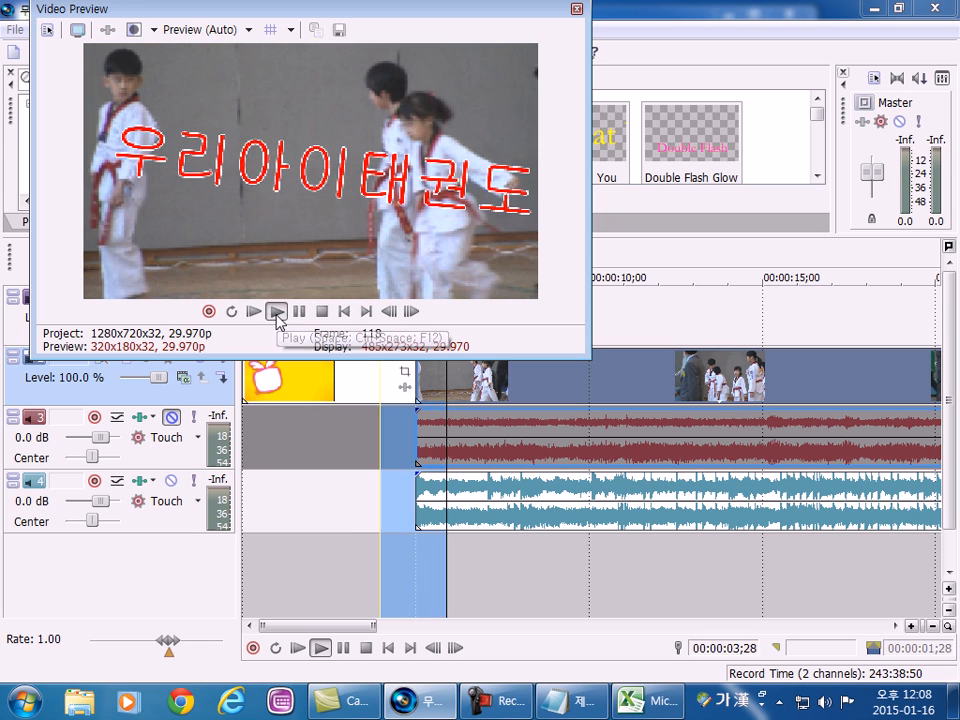
left_click(277, 313)
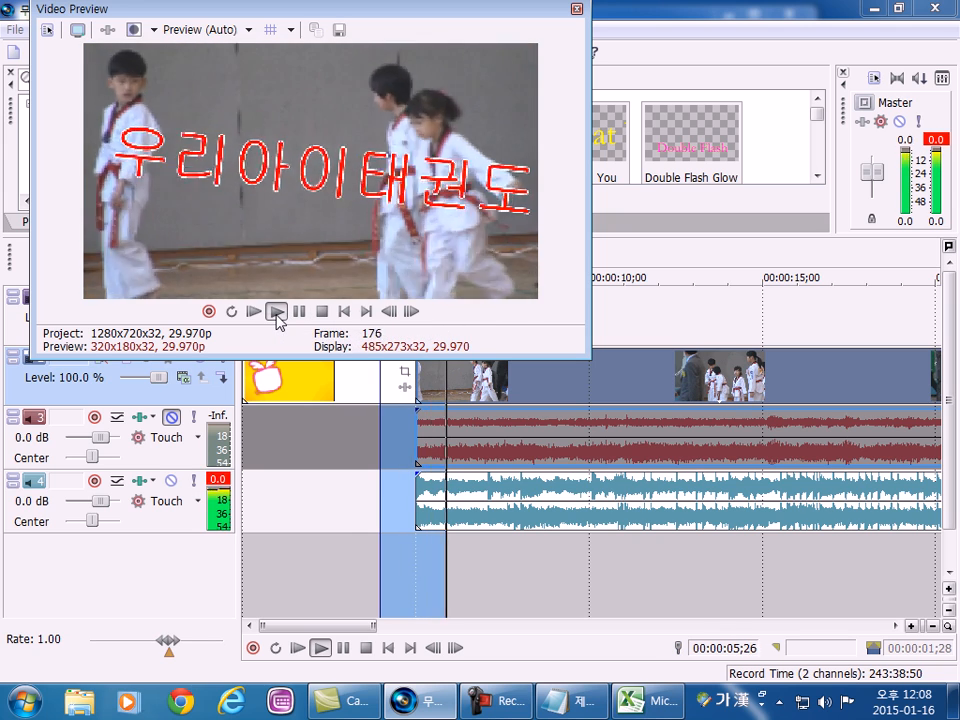
left_click(276, 313)
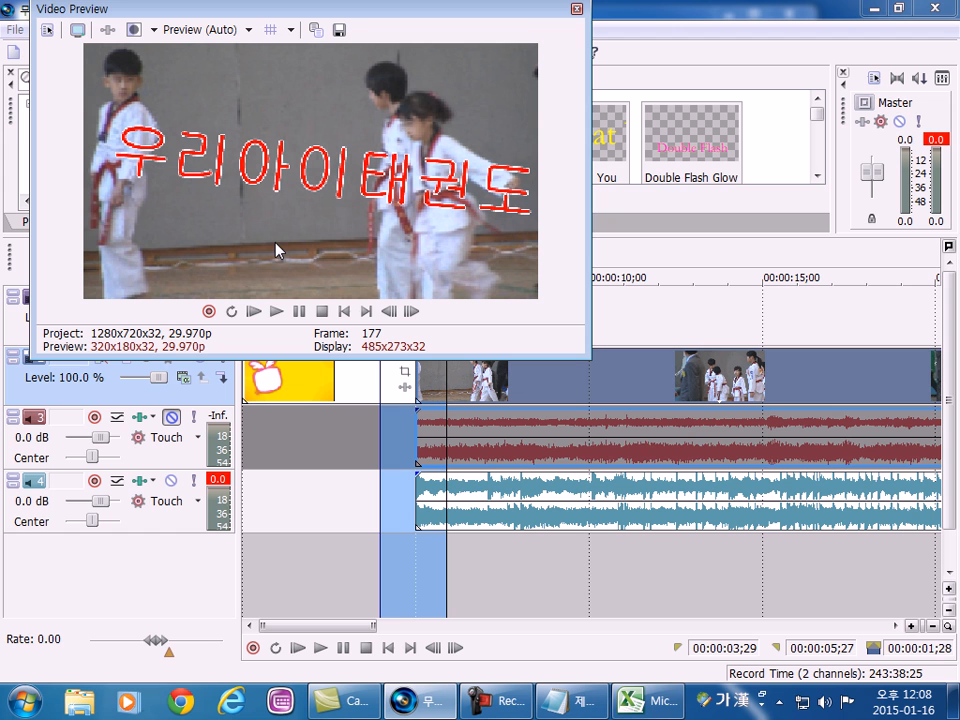
left_click_drag(321, 20, 710, 45)
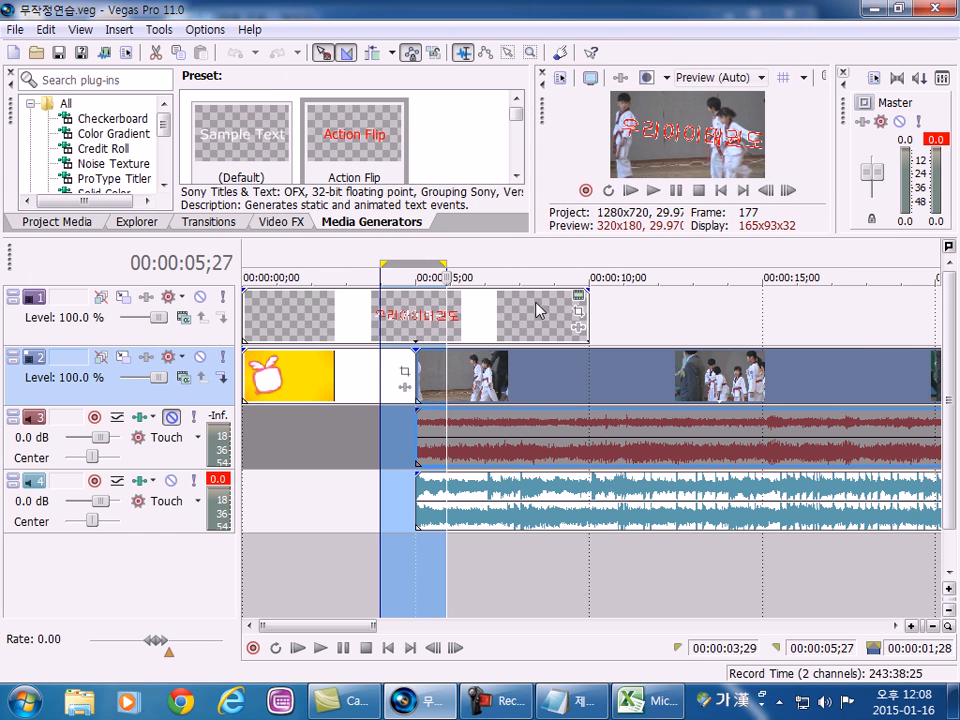
Move the video event and its audio one second earlier so that it overlaps the end of the image event as a crossfade.
left_click(535, 385)
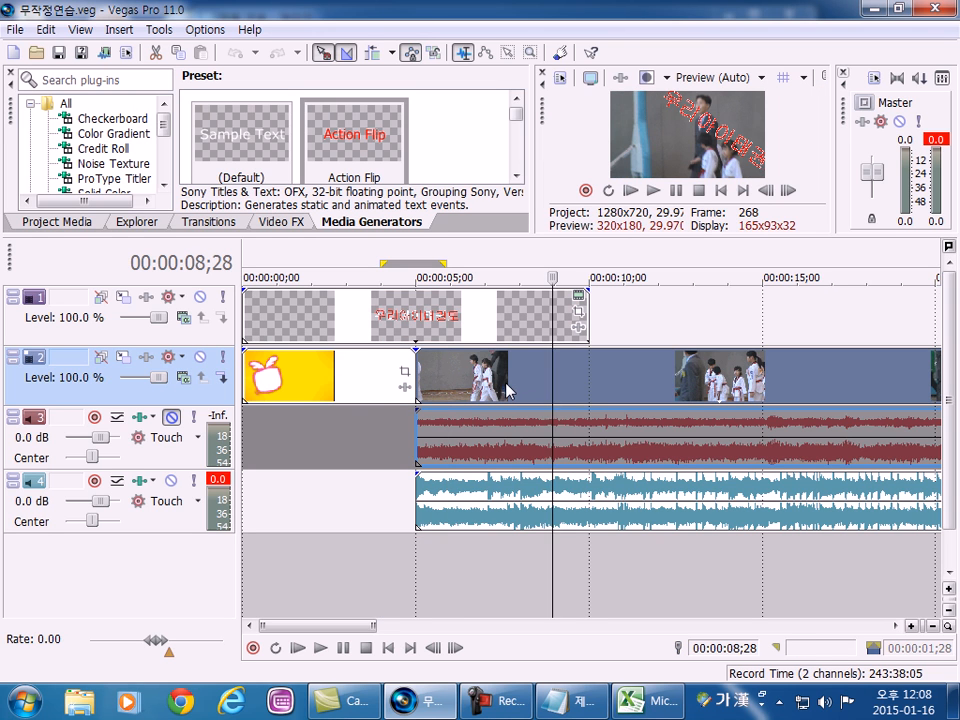
left_click(505, 384)
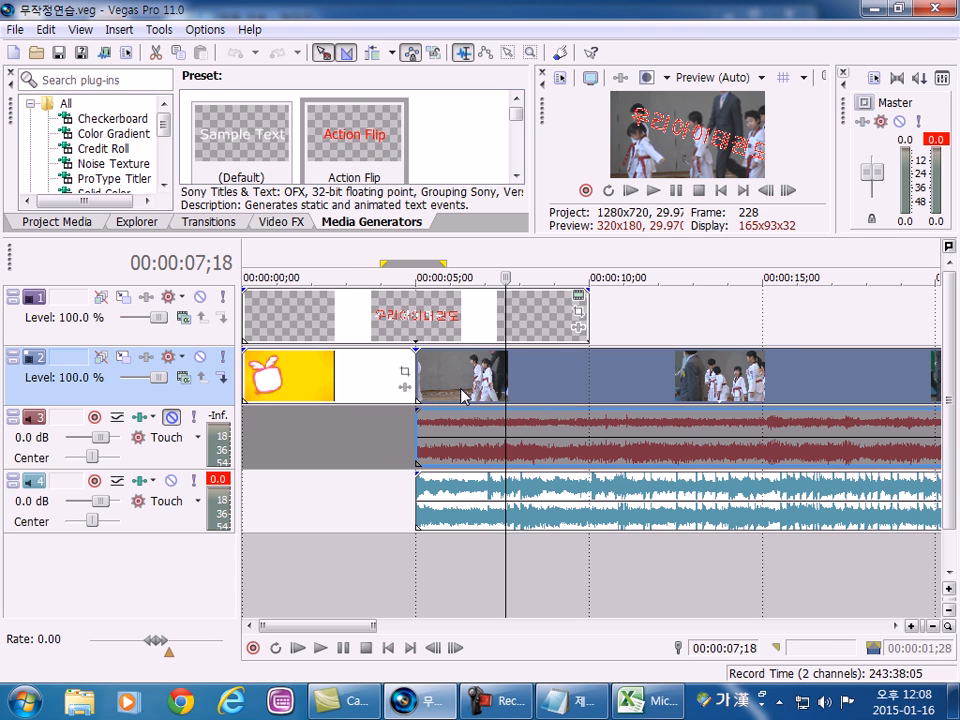
left_click_drag(458, 395, 432, 388)
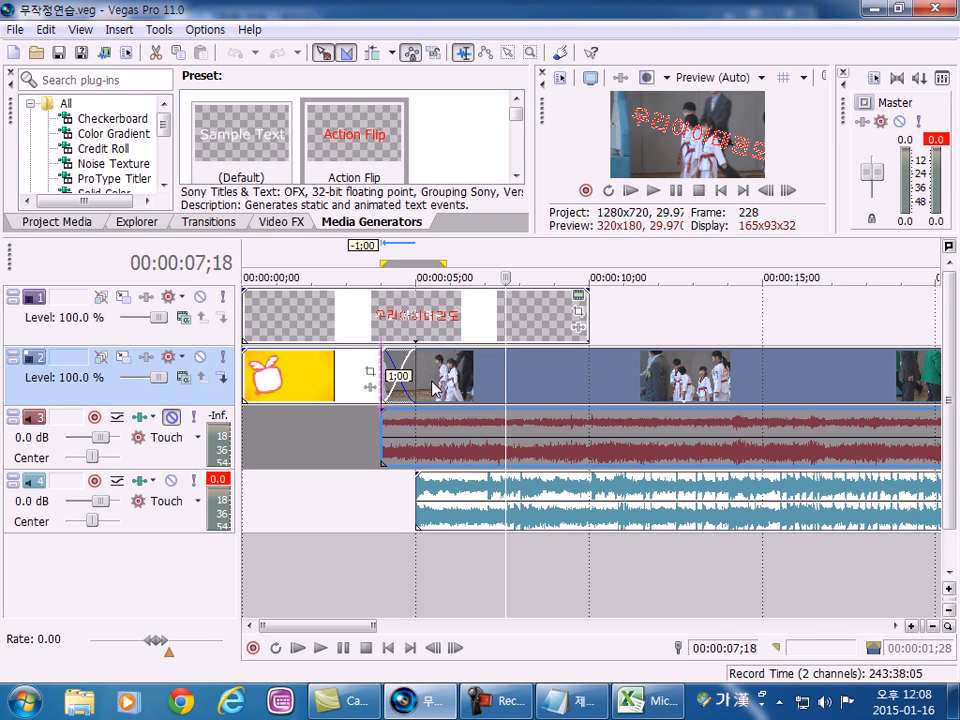
left_click_drag(433, 388, 432, 388)
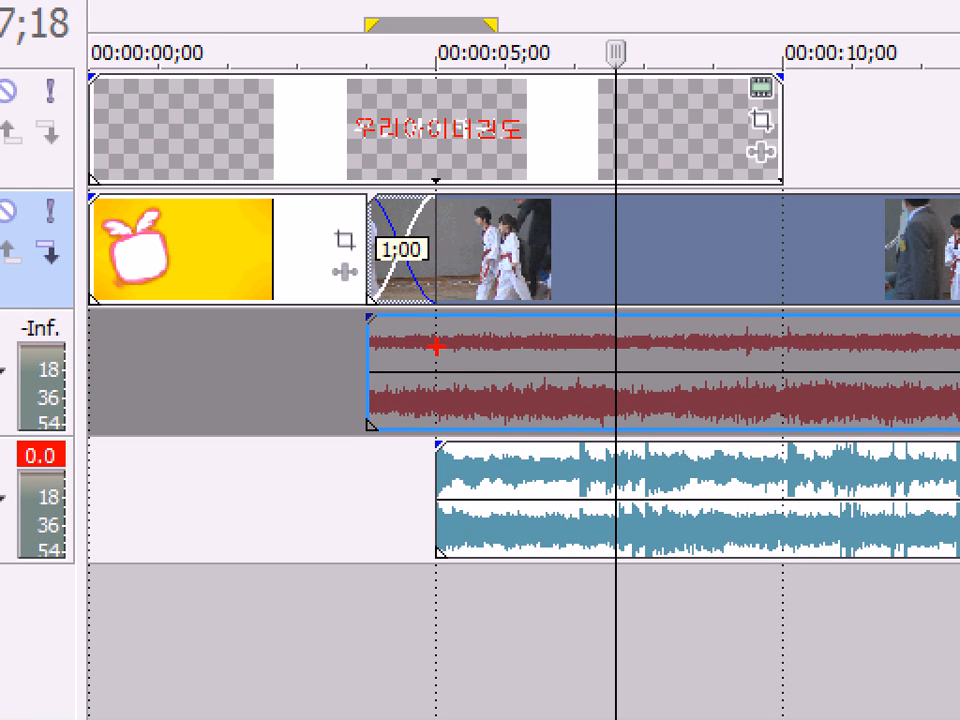
mouse_move(582, 240)
left_mouse_down()
mouse_move(497, 242)
mouse_move(505, 230)
left_mouse_up()
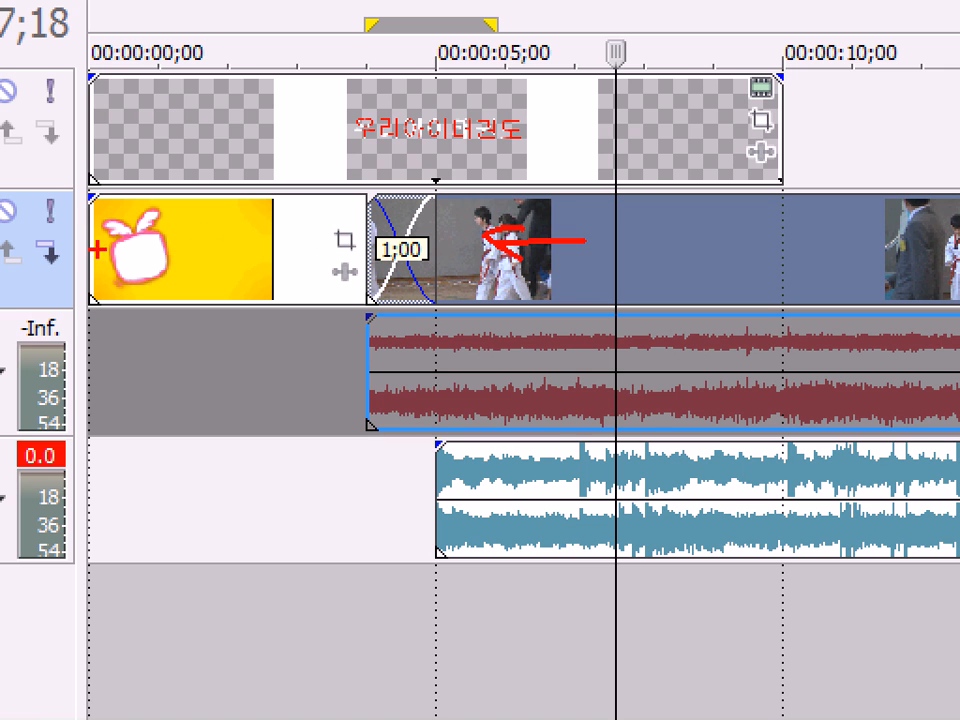
left_click_drag(228, 224, 294, 208)
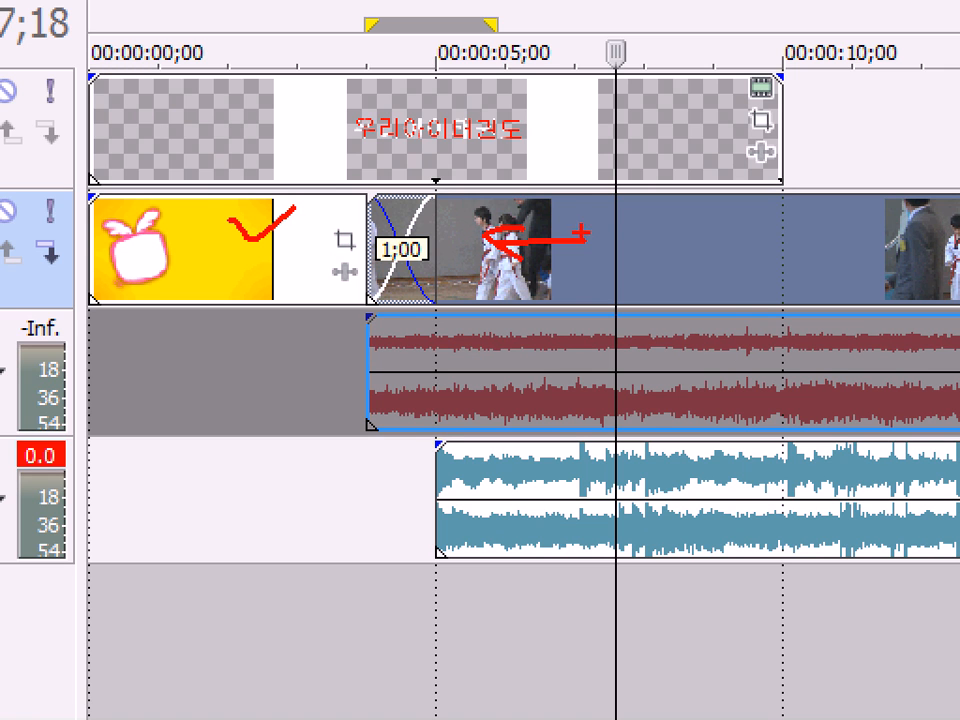
mouse_move(430, 323)
left_mouse_down()
mouse_move(350, 294)
mouse_move(328, 240)
mouse_move(348, 158)
mouse_move(448, 165)
mouse_move(488, 210)
mouse_move(486, 255)
mouse_move(462, 300)
mouse_move(372, 326)
left_mouse_up()
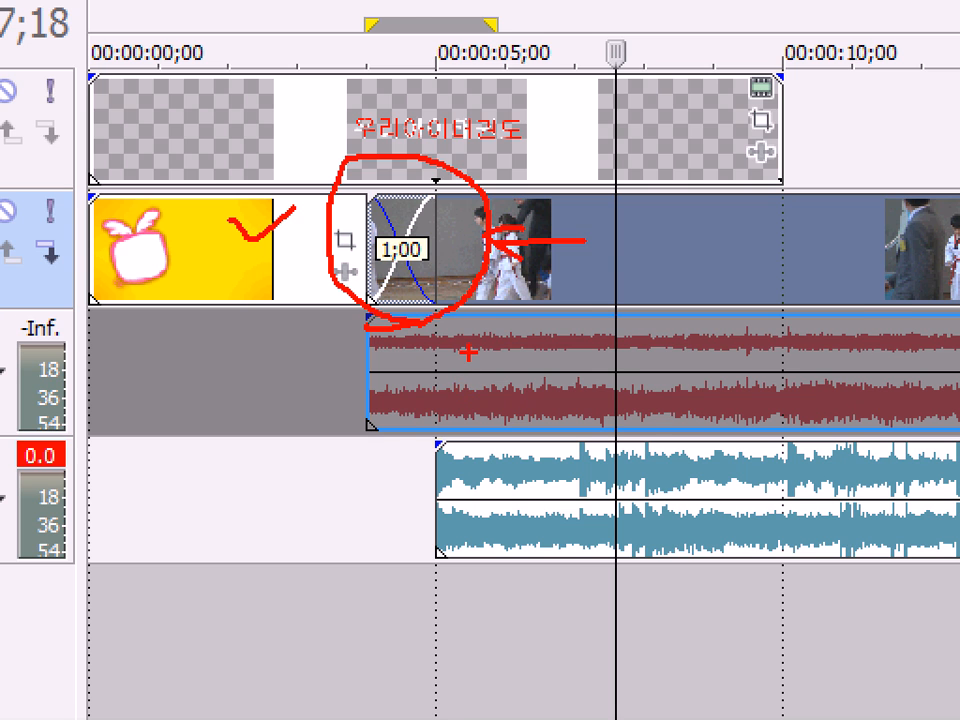
key("Escape")
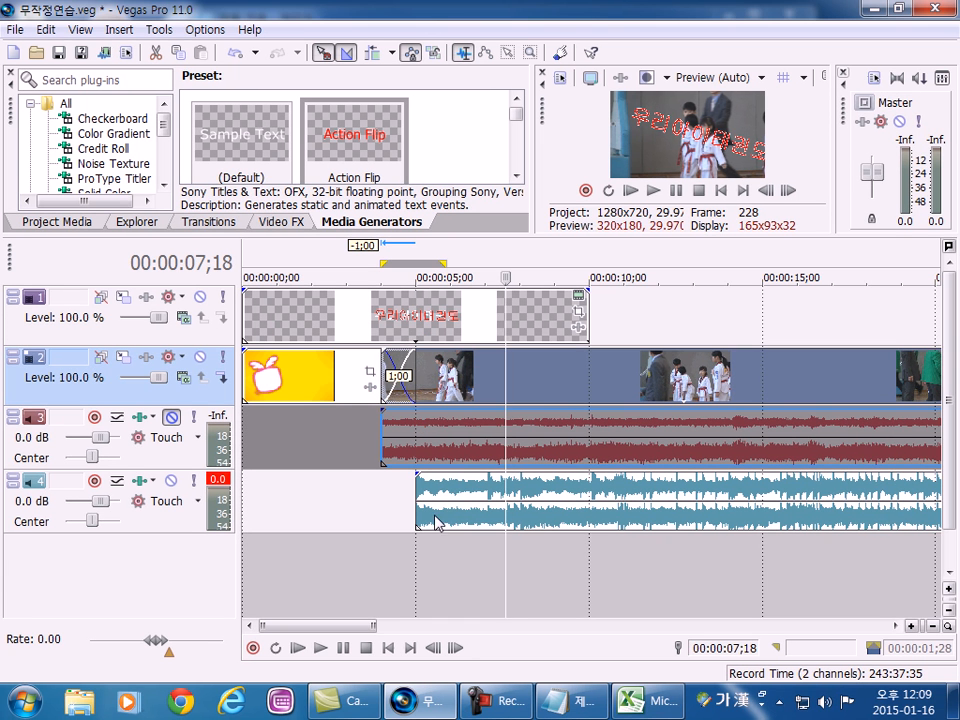
Move the music event on track 4 one second earlier to line up with the start of the video.
left_click_drag(453, 525, 422, 525)
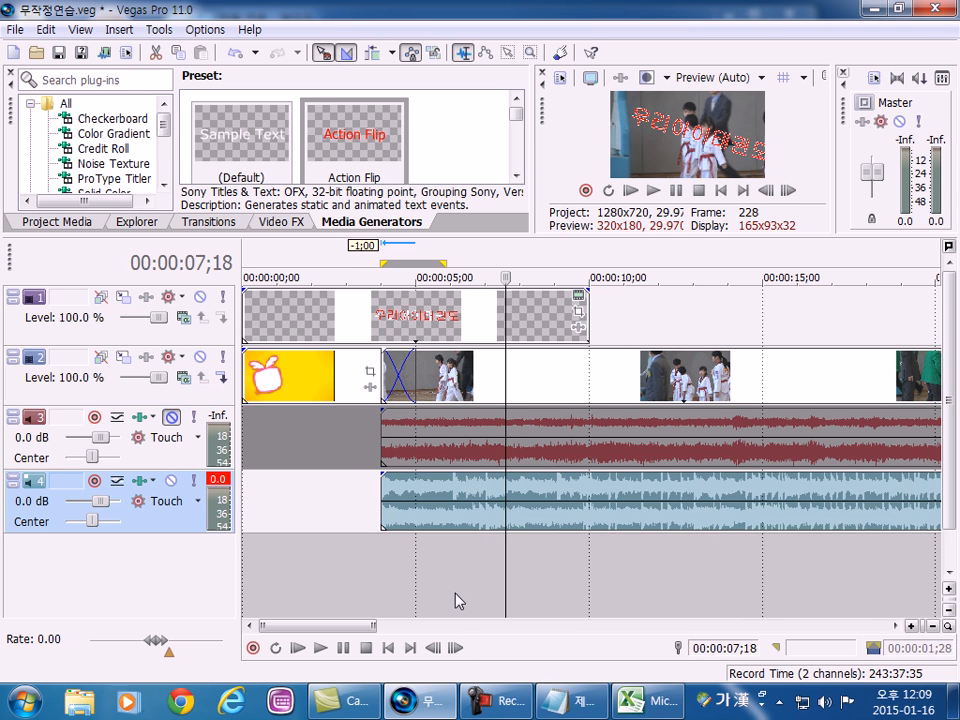
mouse_move(345, 628)
left_mouse_down()
mouse_move(393, 630)
mouse_move(341, 637)
left_mouse_up()
Select the range 00:00:02;19 to 00:00:06;10 around the crossfade, undock the Video Preview and play the transition.
left_click_drag(336, 559, 461, 568)
left_click_drag(541, 108, 122, 51)
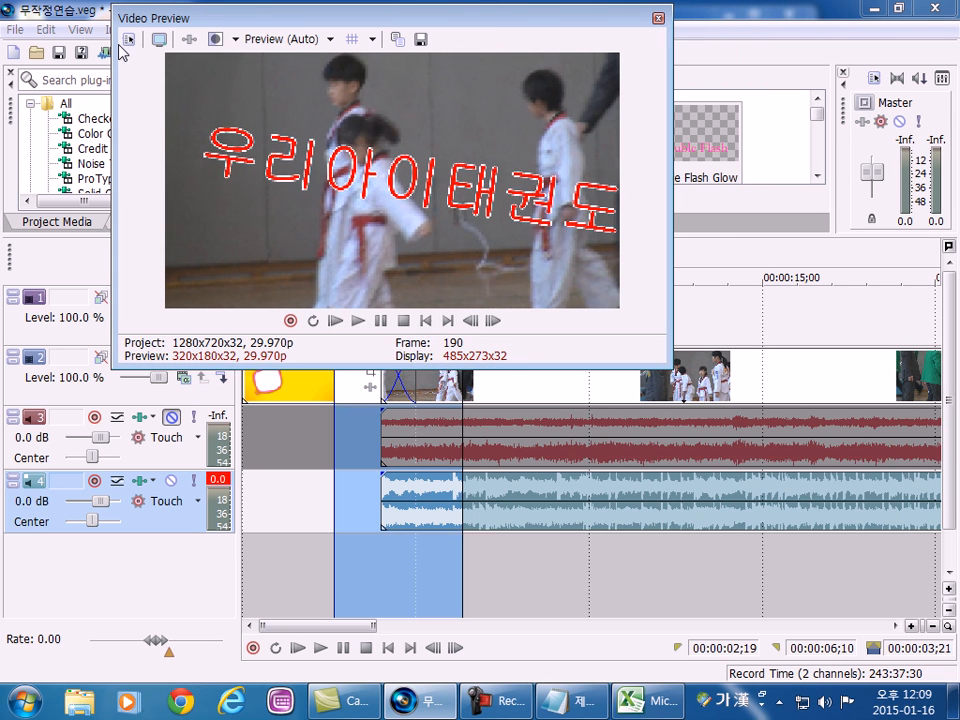
left_click(357, 321)
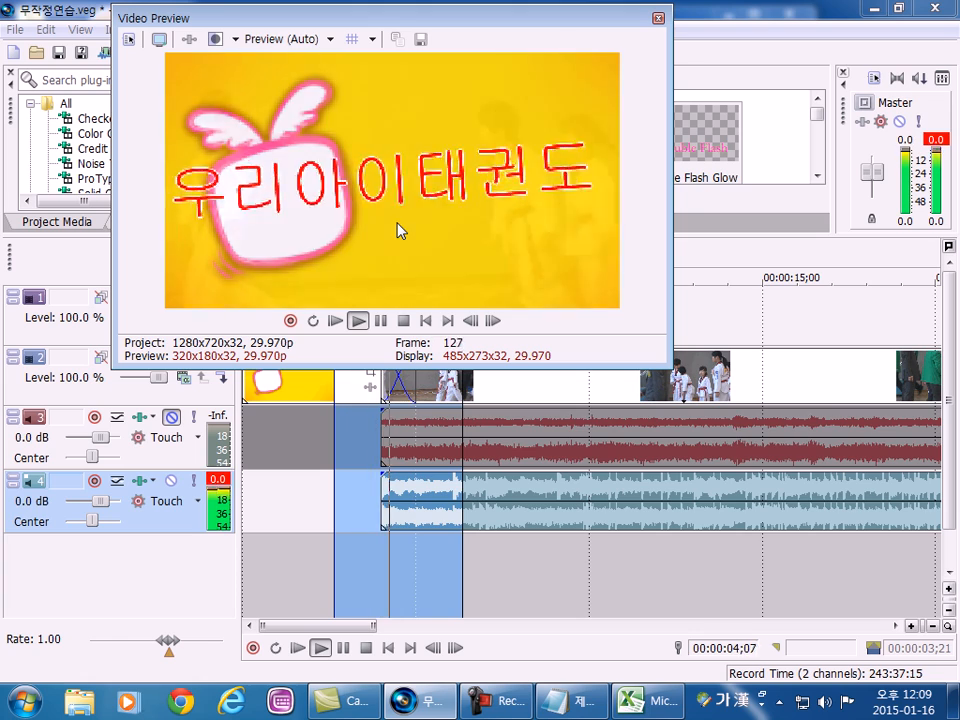
left_click(381, 321)
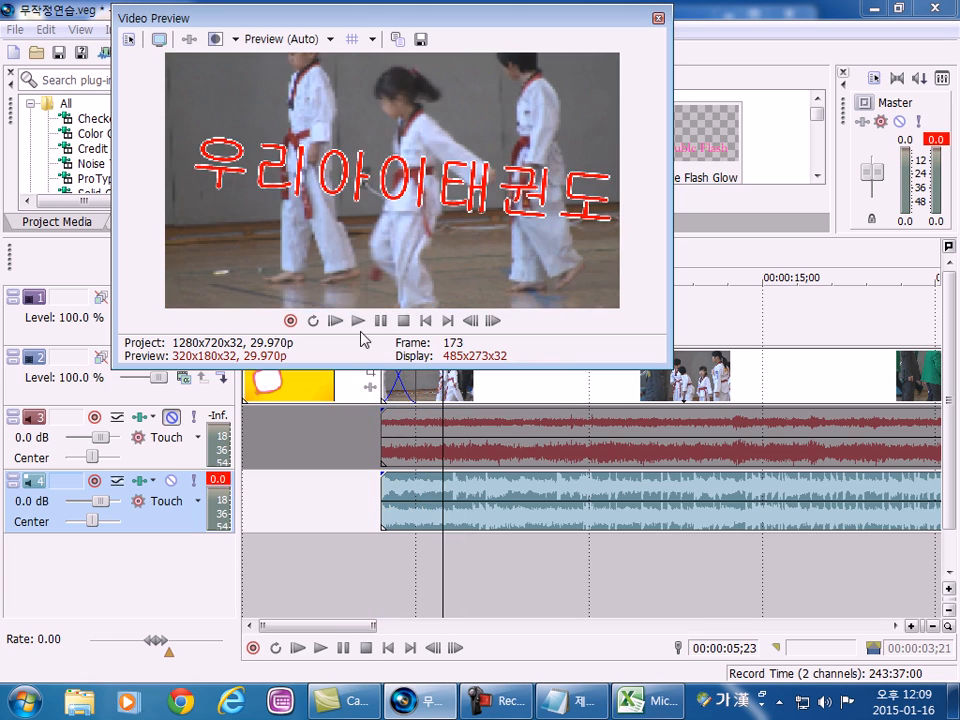
left_click(358, 321)
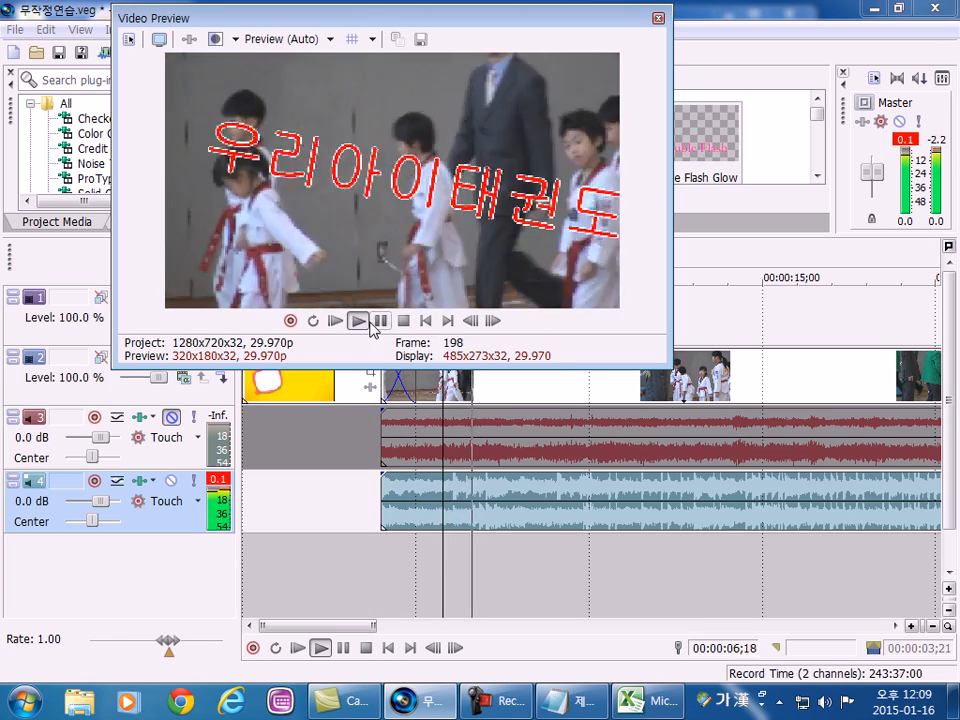
Replay the crossfade, select the range 00:00:03;15 to 00:00:05;08 around it, and play it up to the middle of the transition.
left_click(403, 321)
left_click(358, 321)
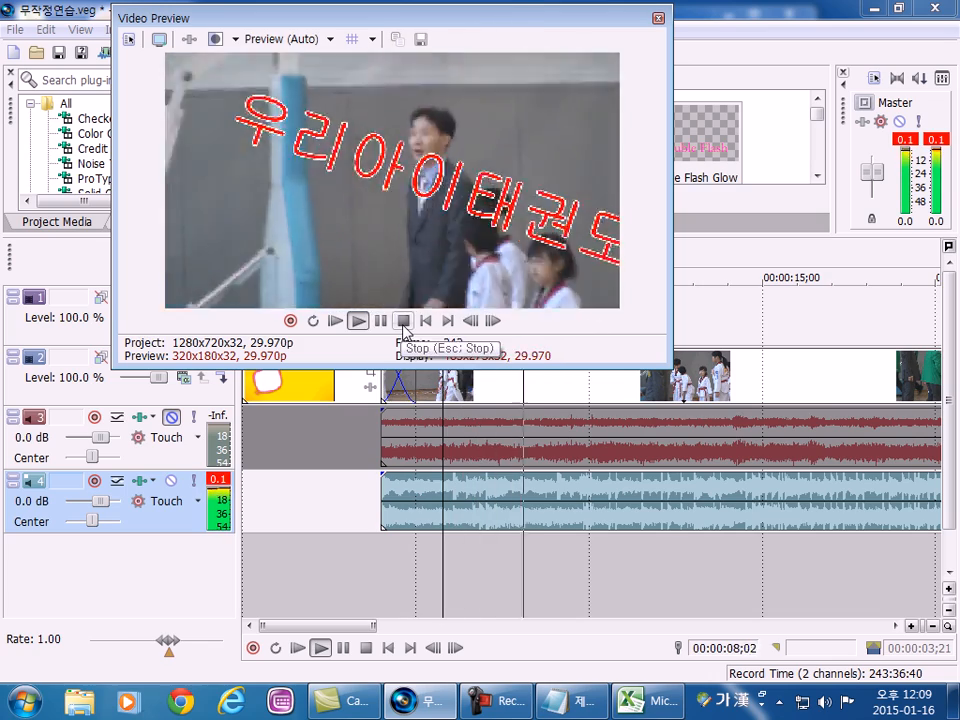
left_click(403, 321)
left_click_drag(364, 454, 424, 451)
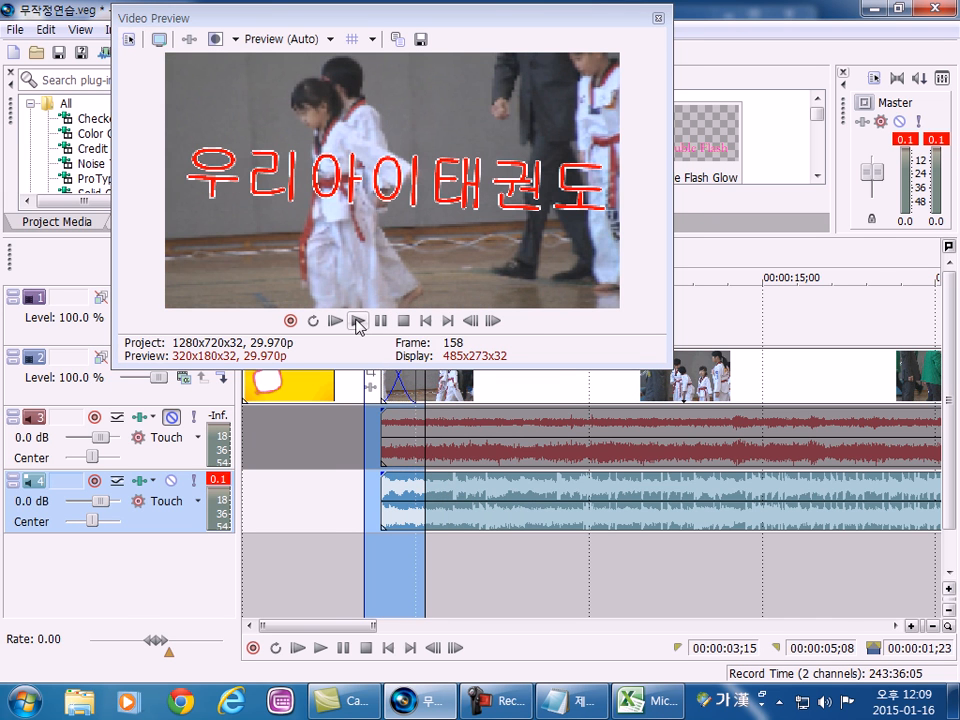
left_click(358, 321)
left_click(381, 322)
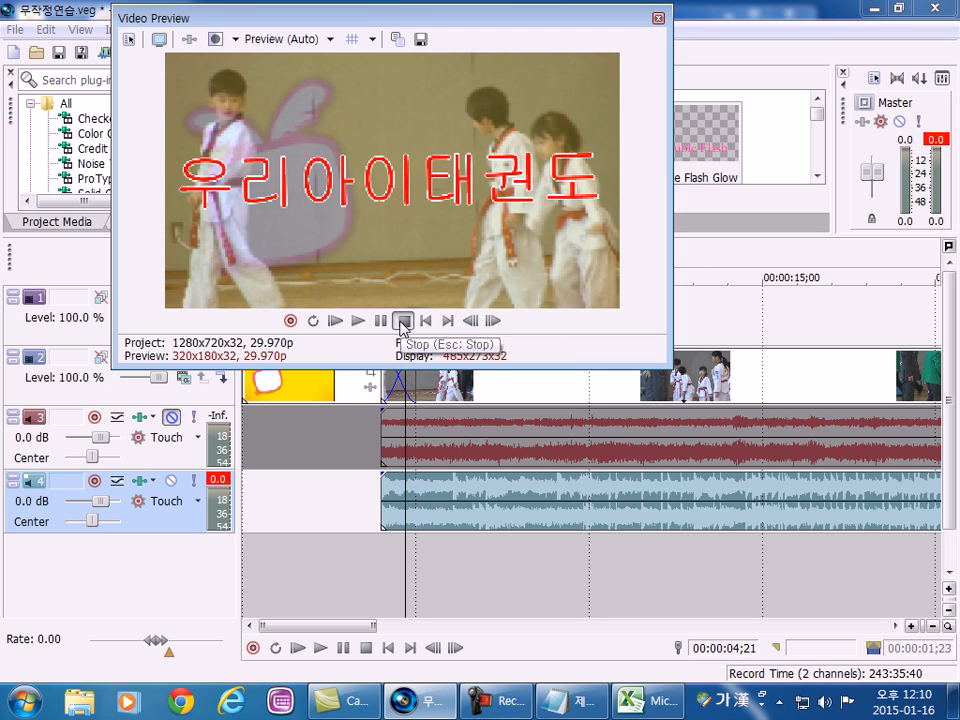
Select the range 00:00:03;19 to 00:00:05;12, play it twice, pausing mid-crossfade, and dock the Video Preview again.
left_click_drag(370, 561, 429, 561)
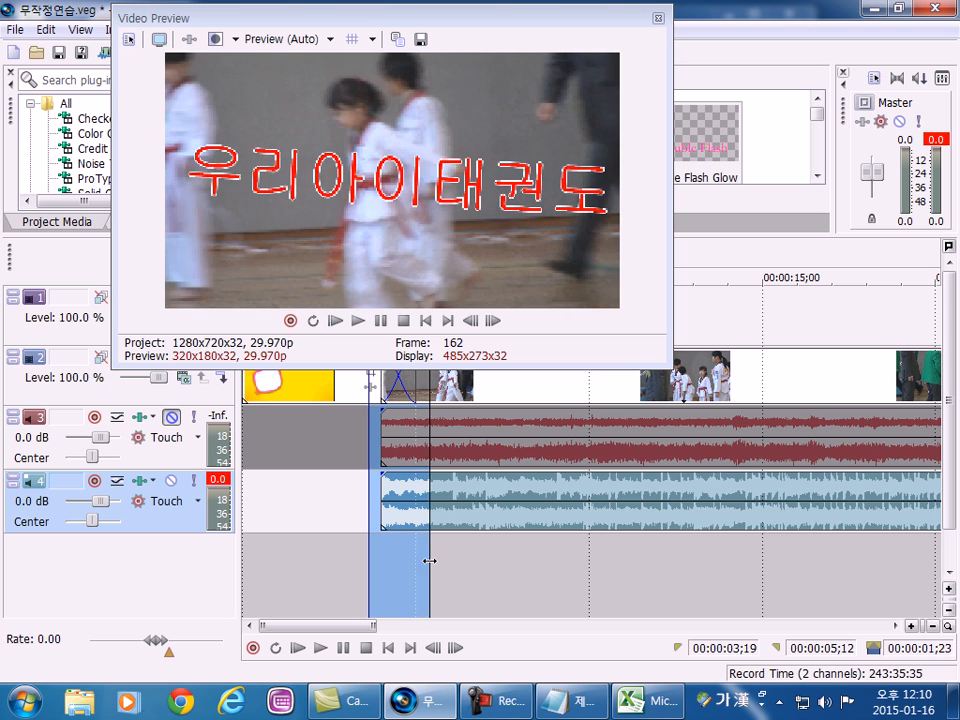
left_click(359, 321)
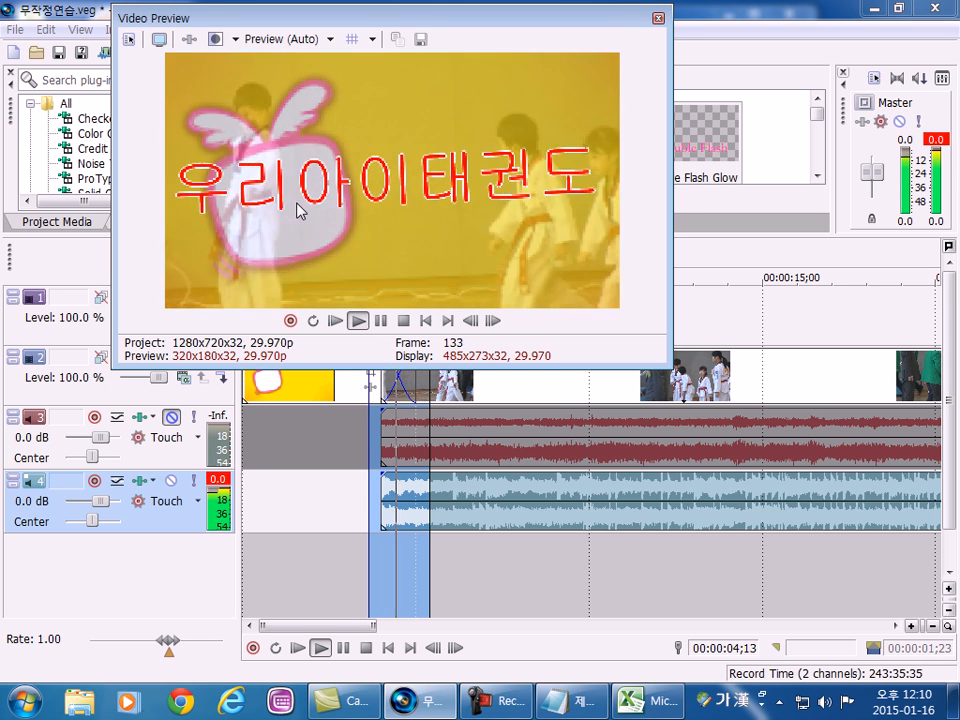
left_click(404, 321)
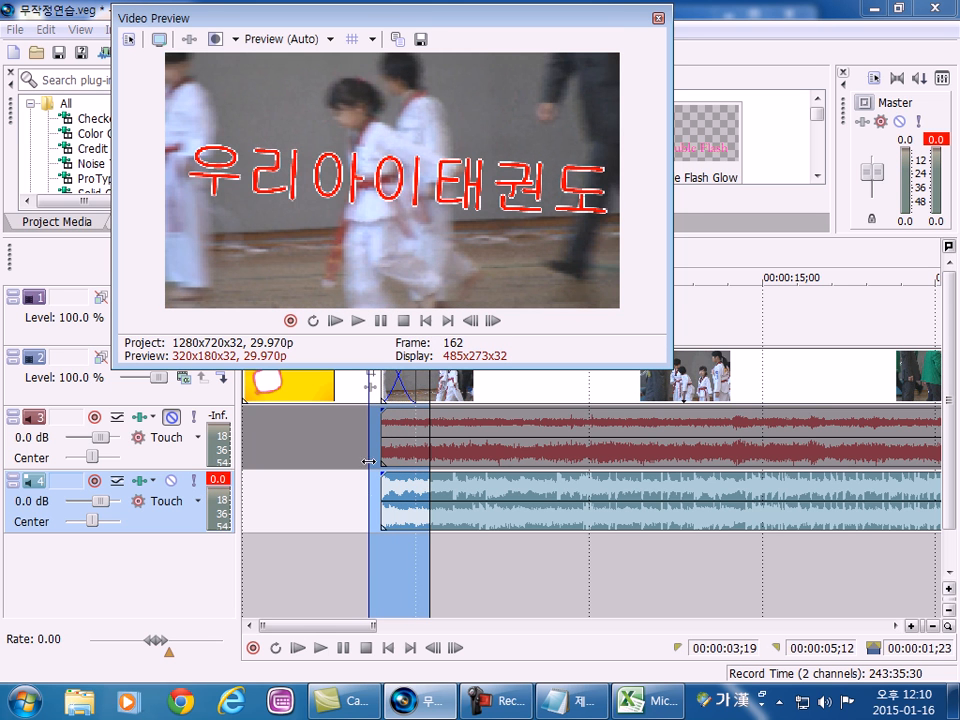
left_click(358, 321)
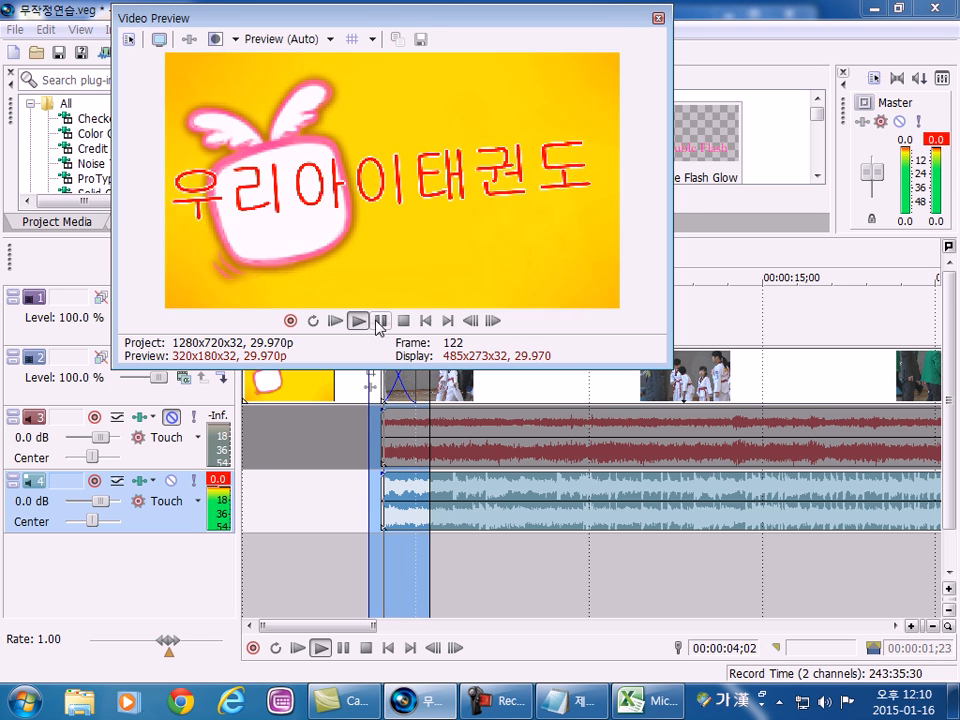
left_click(380, 321)
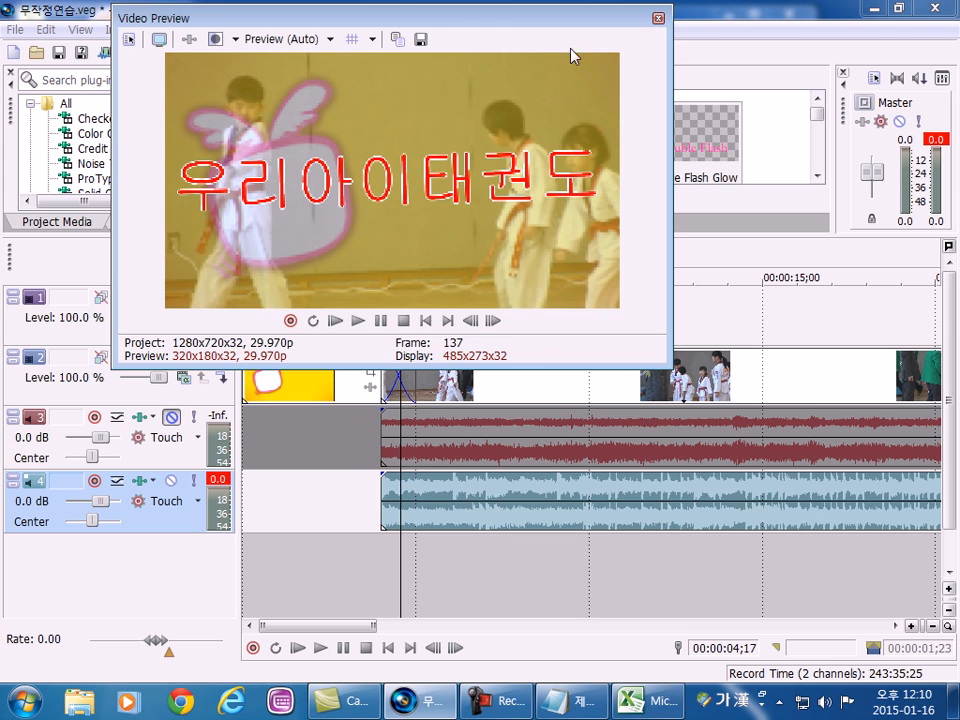
double_click(353, 18)
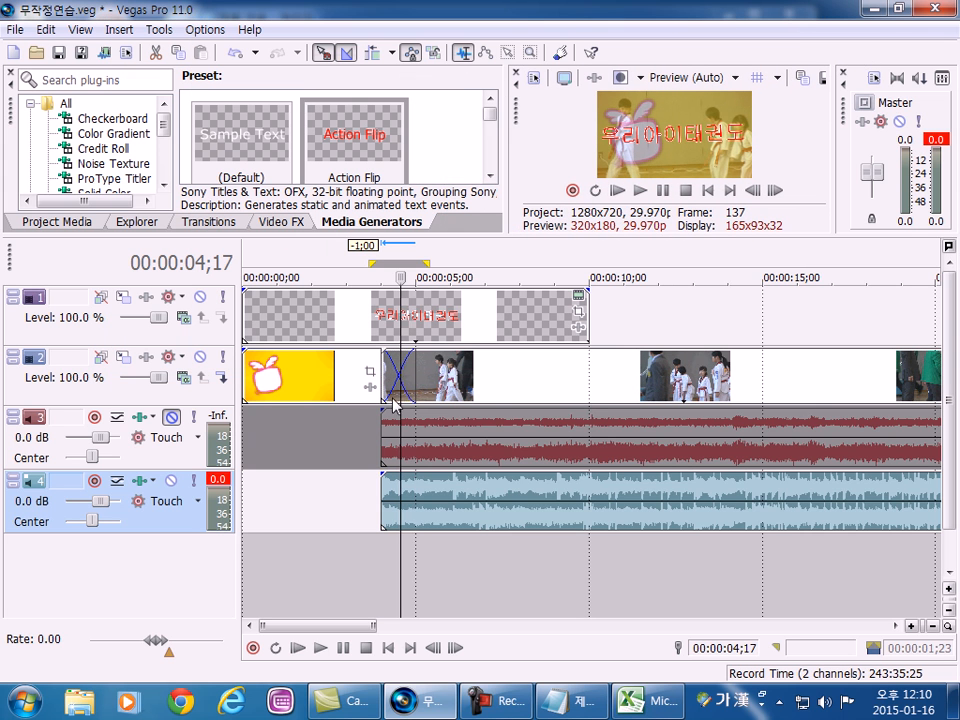
Move the video event one second later off the image event, and one second earlier again to recreate the crossfade.
left_click_drag(485, 390, 521, 381)
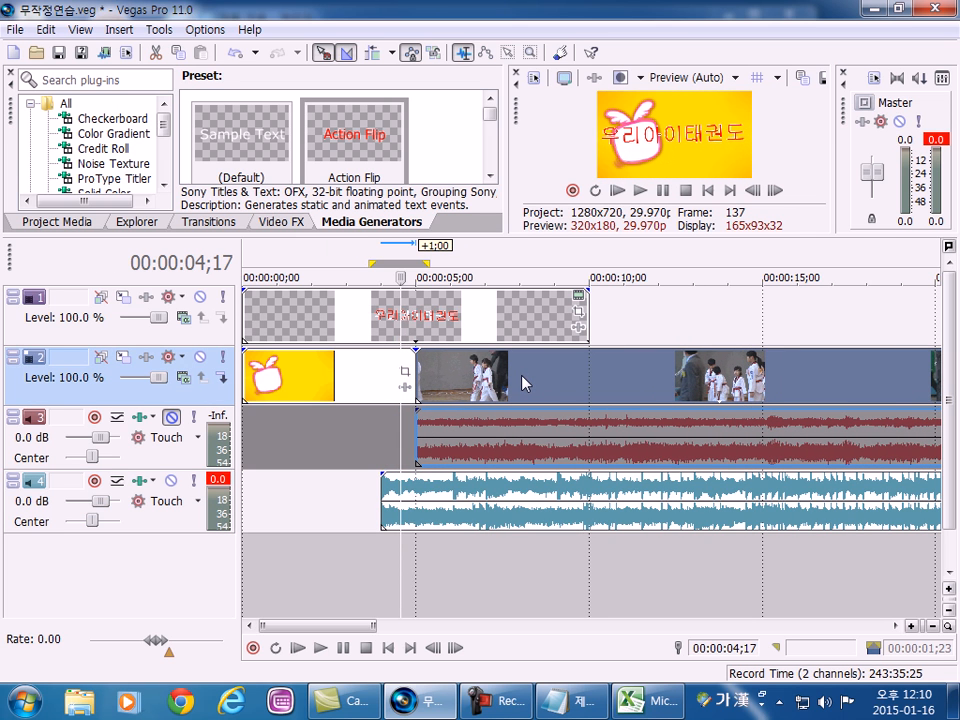
left_click_drag(546, 383, 392, 390)
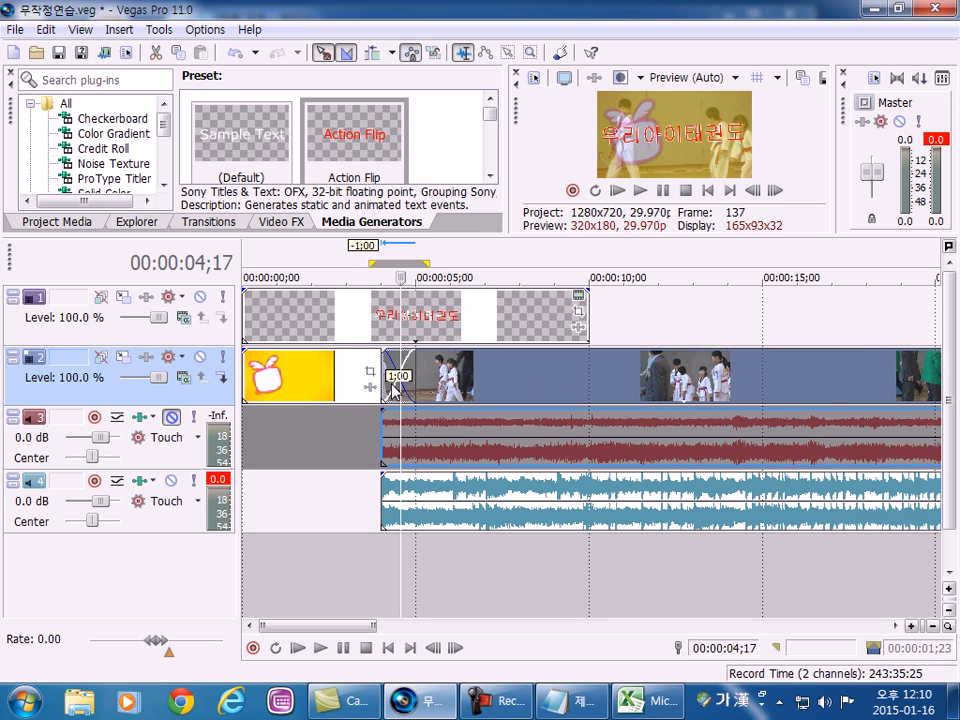
left_click(357, 450)
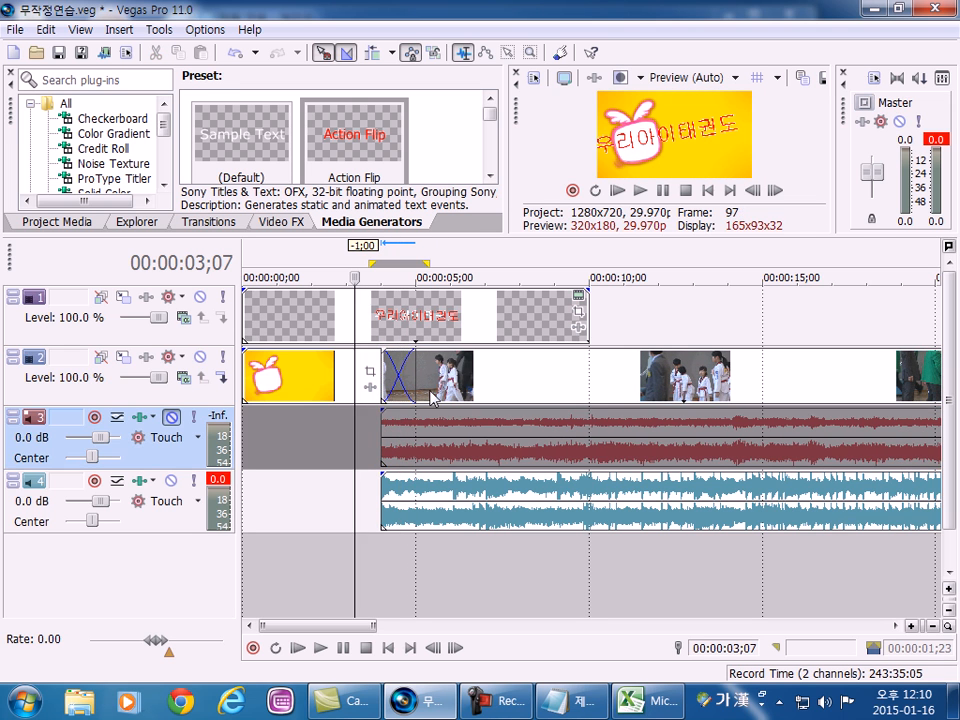
left_click(436, 393)
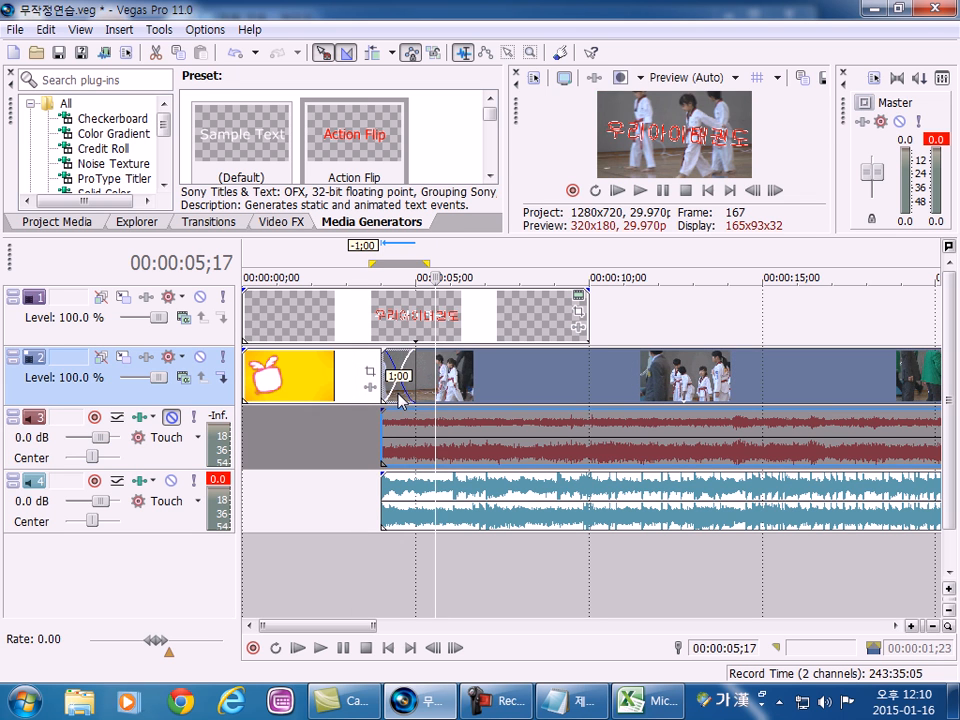
Select the range 00:00:02;08 to 00:00:06;03 around the crossfade and play it in the docked Video Preview.
left_click_drag(322, 445, 454, 445)
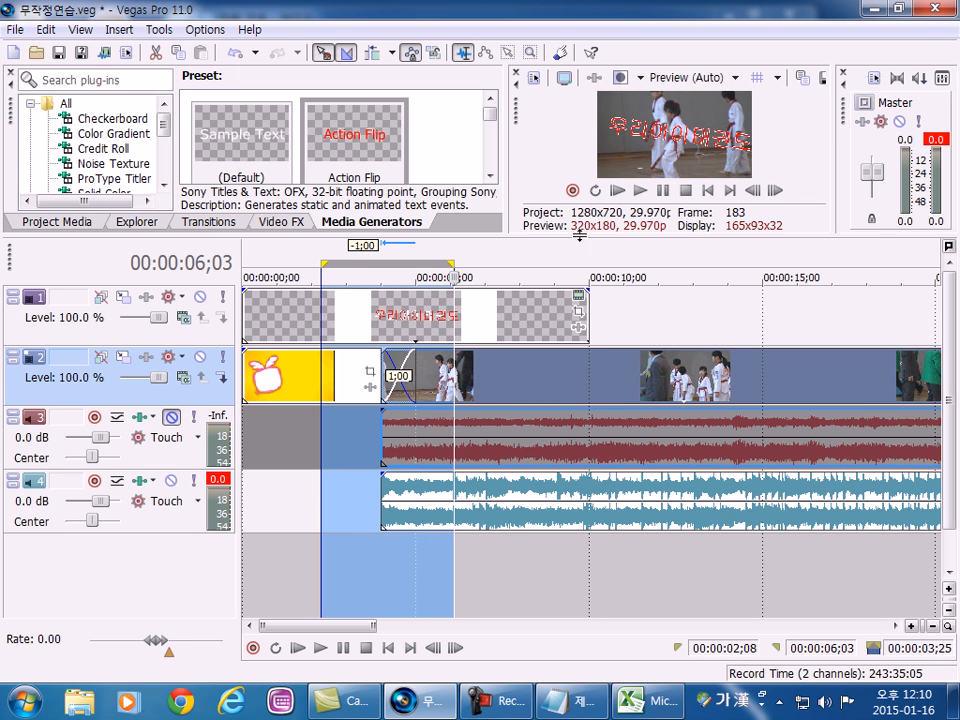
left_click(641, 192)
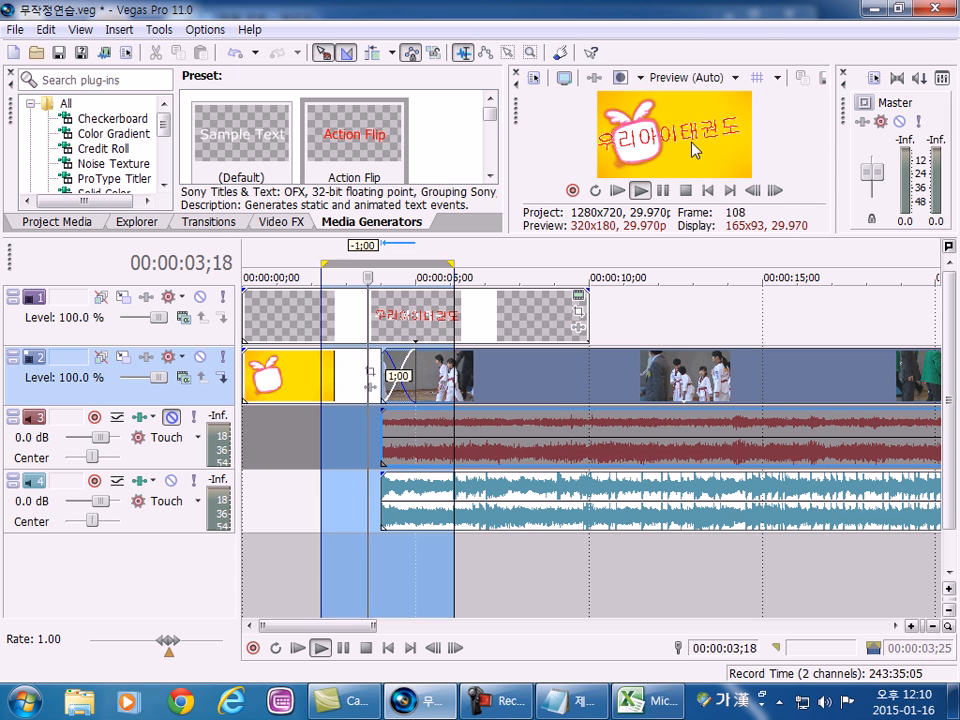
left_click(285, 450)
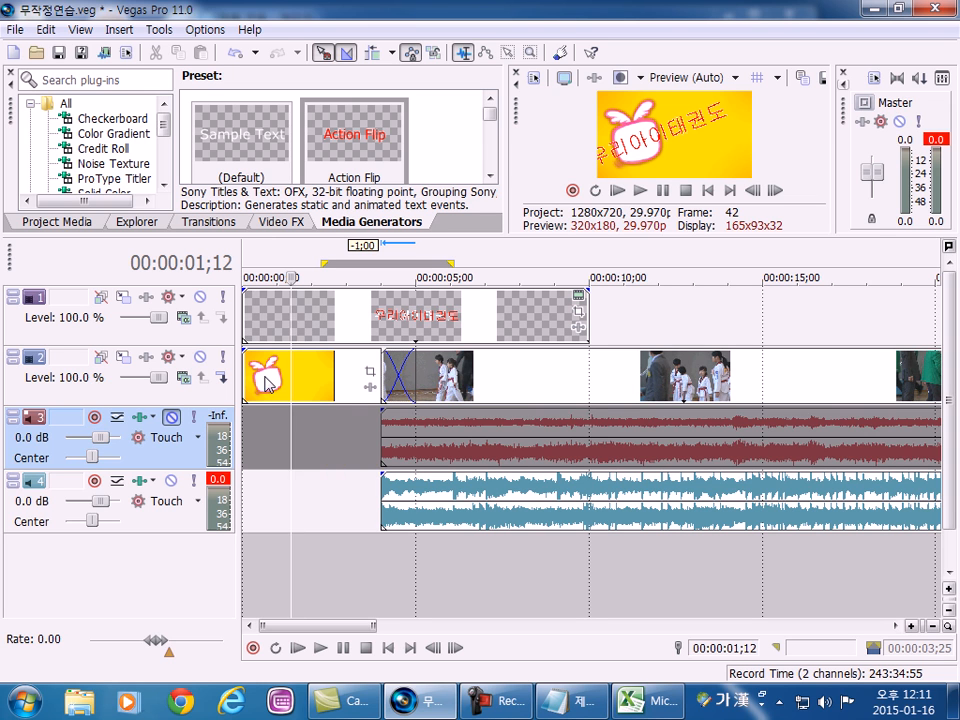
Select the range 00:00:00;00 to 00:00:04;00 over the opening image, play it, and undock and redock the Video Preview.
left_click(245, 430)
double_click(245, 430)
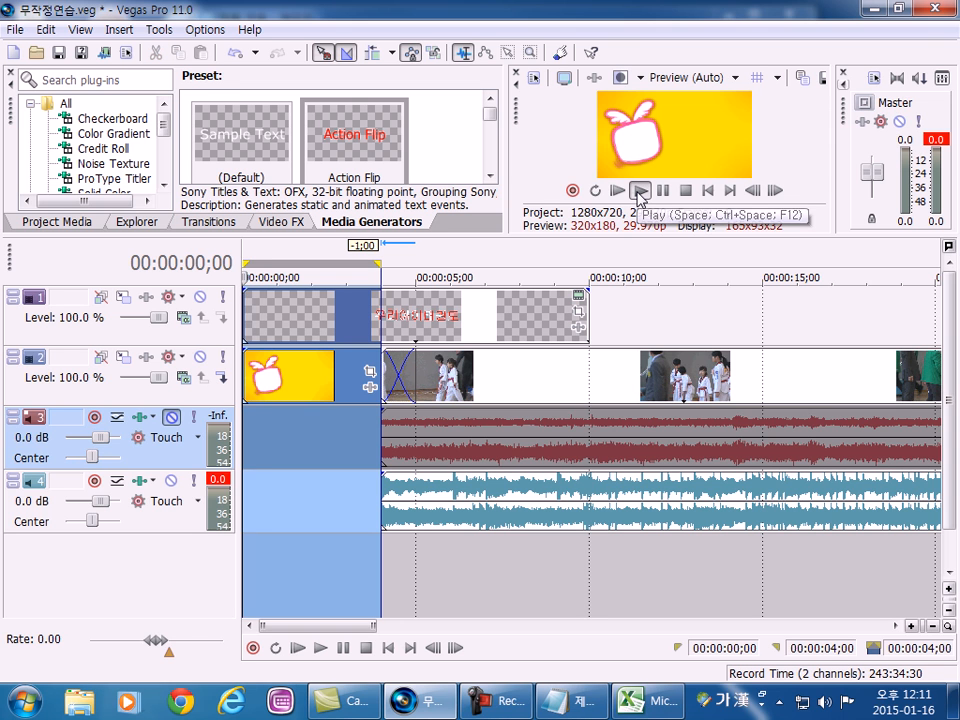
left_click(639, 191)
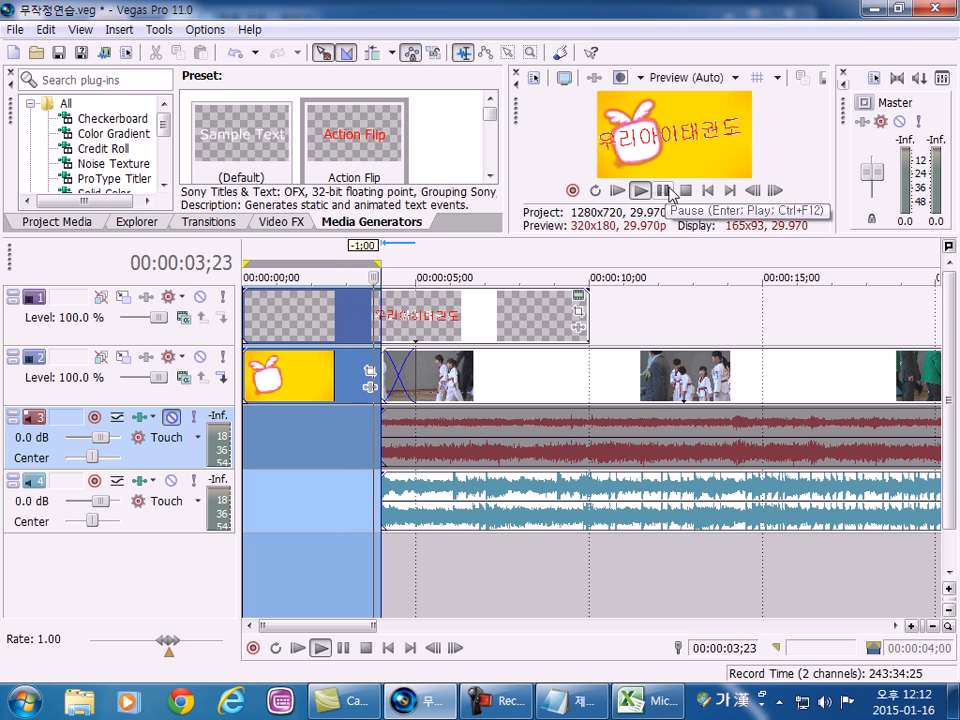
left_click(686, 190)
left_click_drag(516, 115, 245, 60)
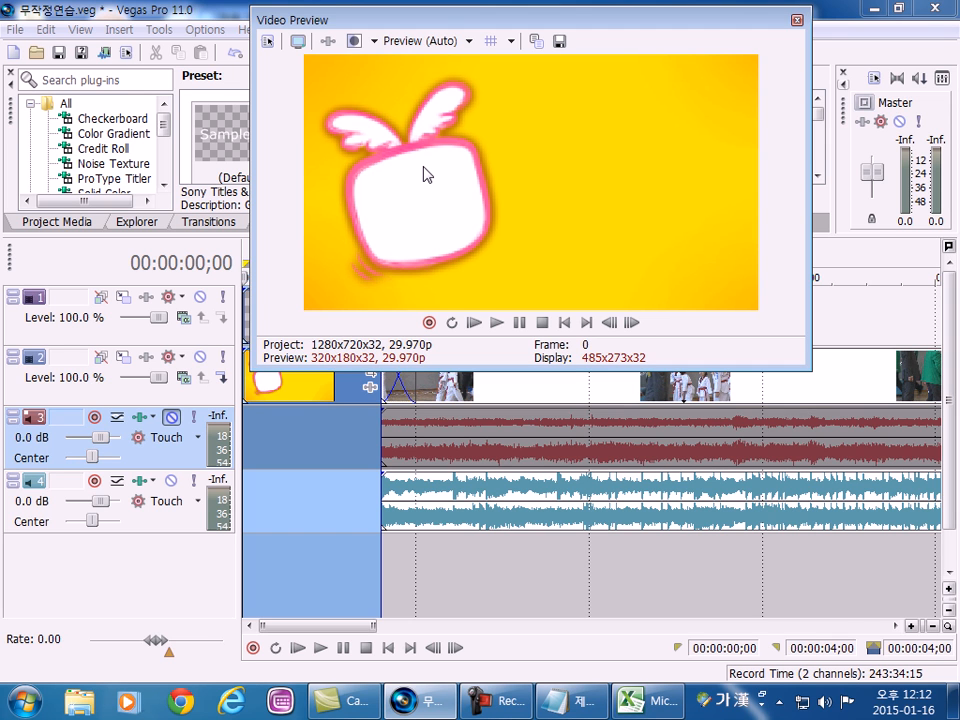
left_click_drag(360, 20, 615, 64)
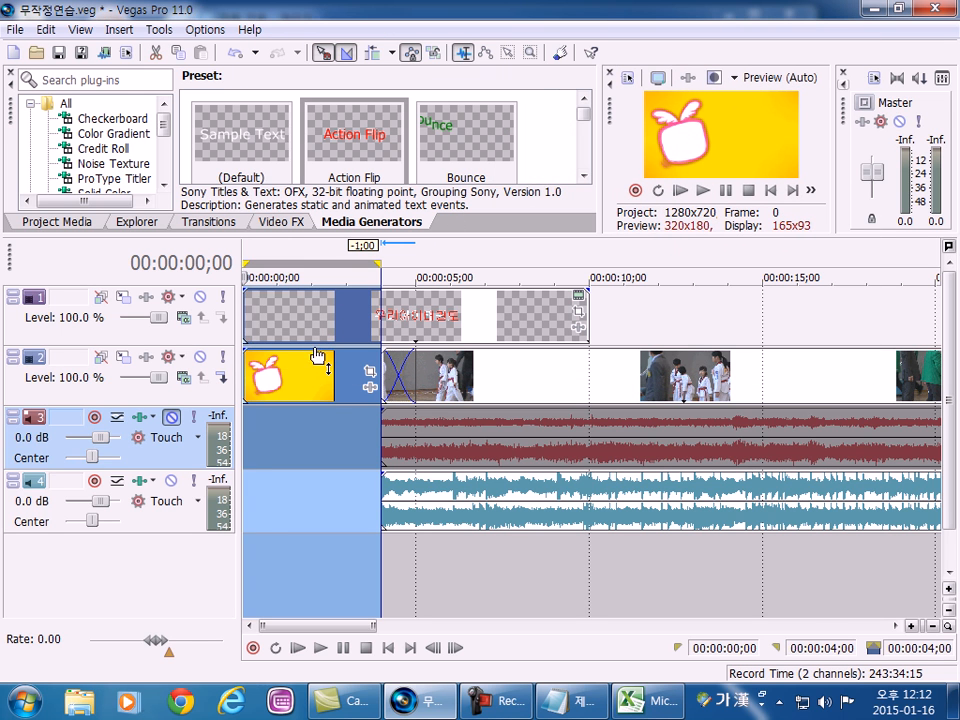
Try out a fade-in at the upper starting corner of the image event on track 2.
left_click(278, 450)
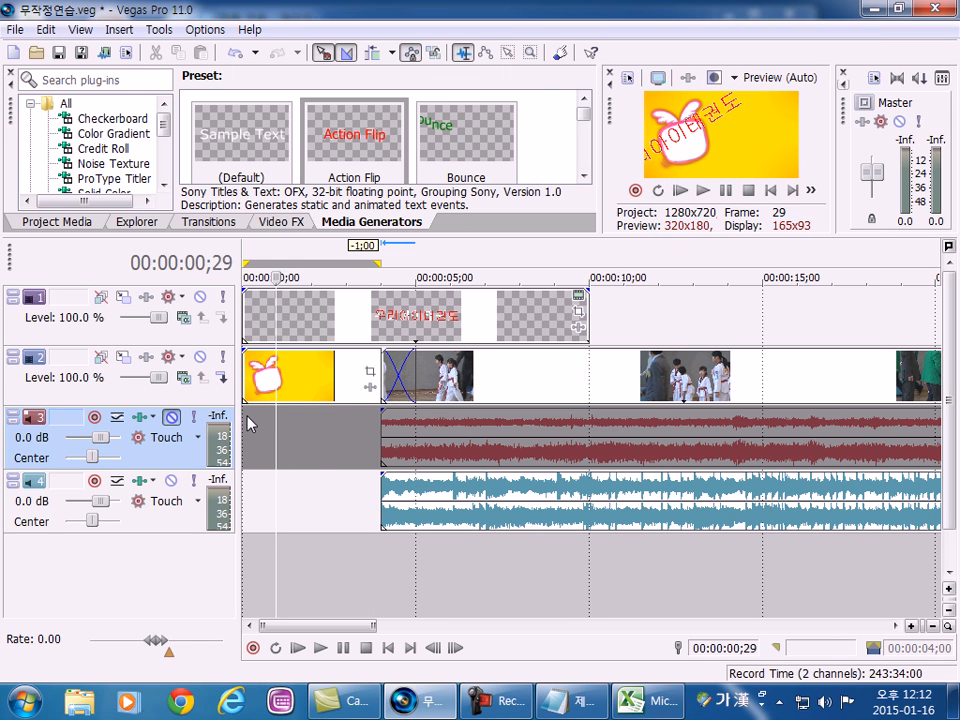
left_click(248, 416)
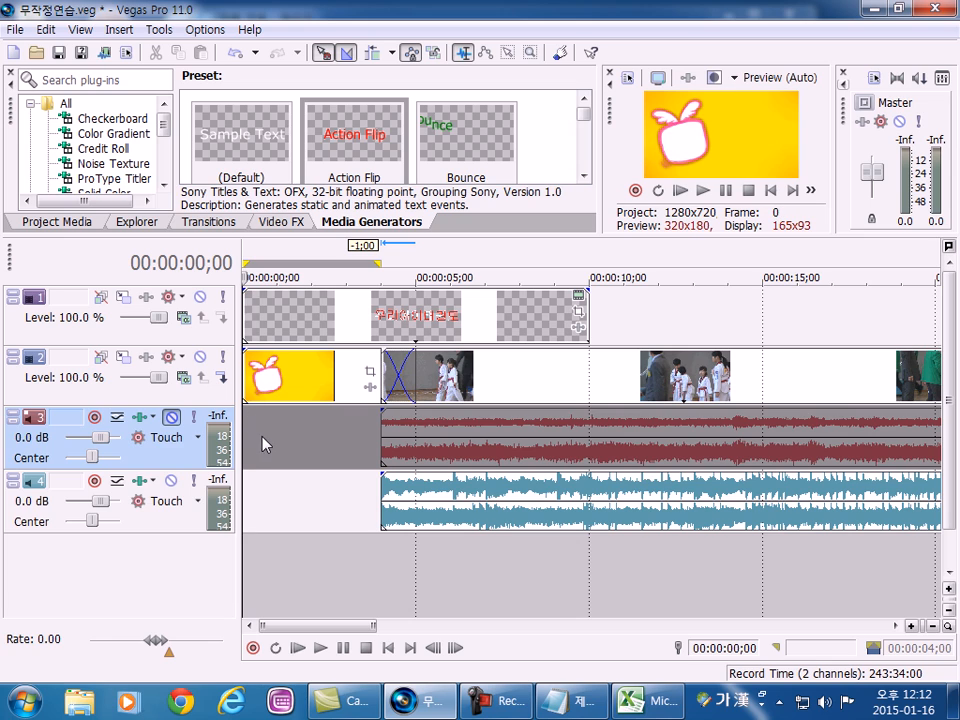
left_click(326, 484)
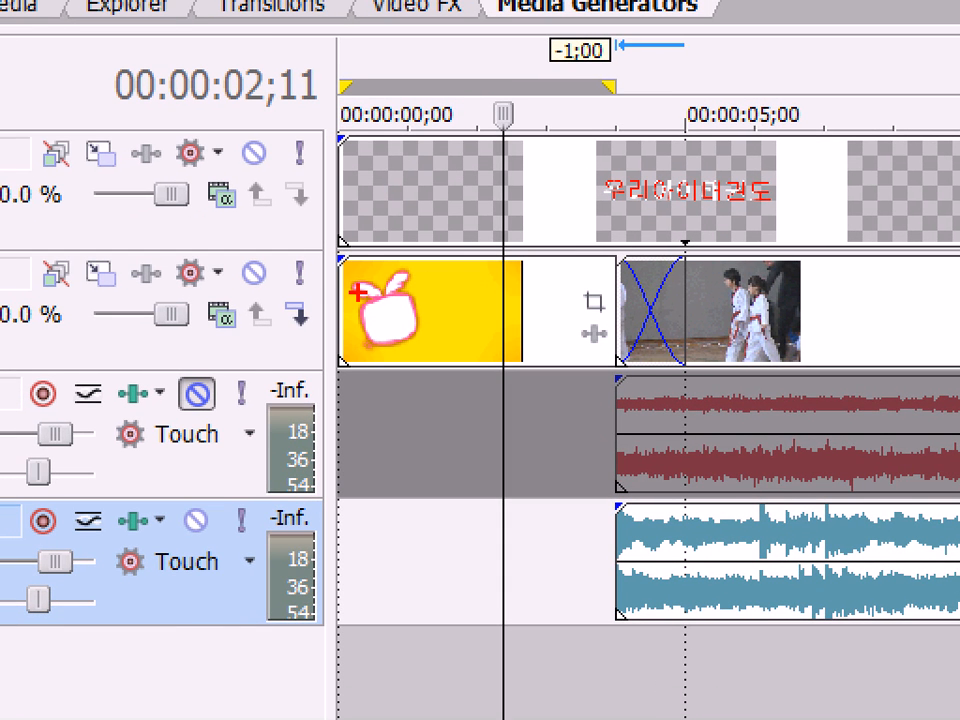
left_click_drag(356, 292, 314, 270)
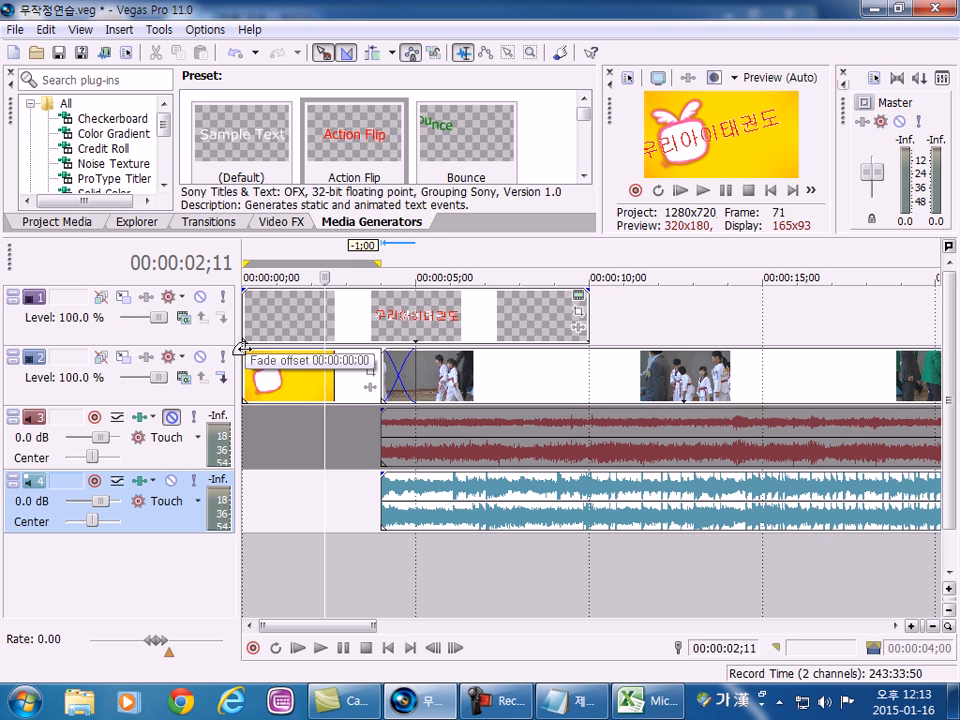
mouse_move(242, 347)
left_mouse_down()
mouse_move(271, 346)
mouse_move(258, 345)
left_mouse_up()
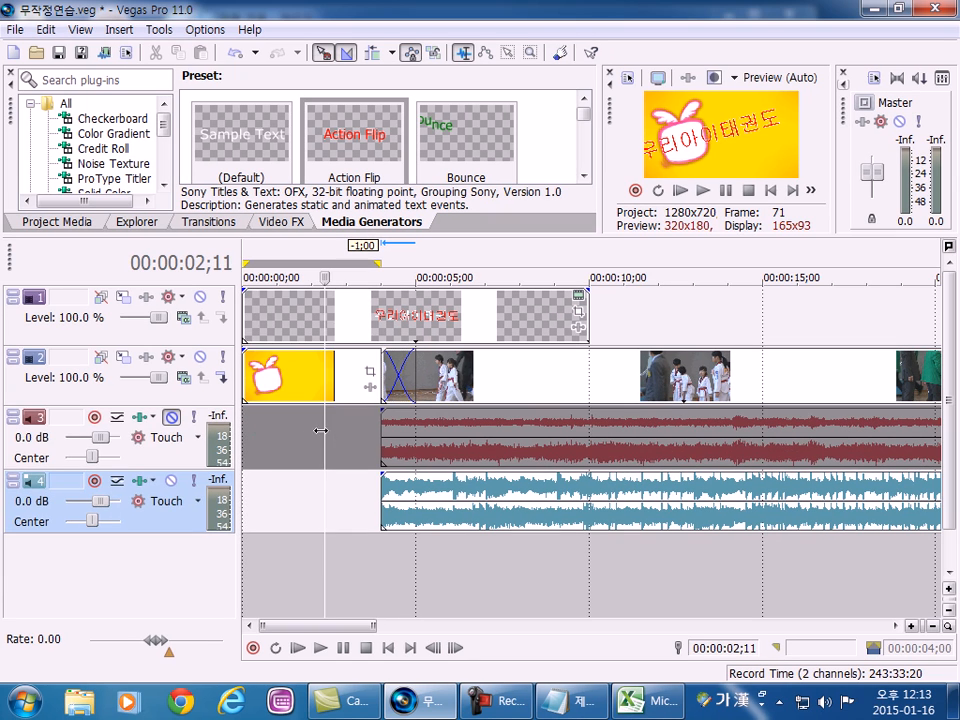
Select the range 00:00:00;00 to 00:00:04;00, undock the Video Preview and play the image's opening without a fade.
double_click(268, 483)
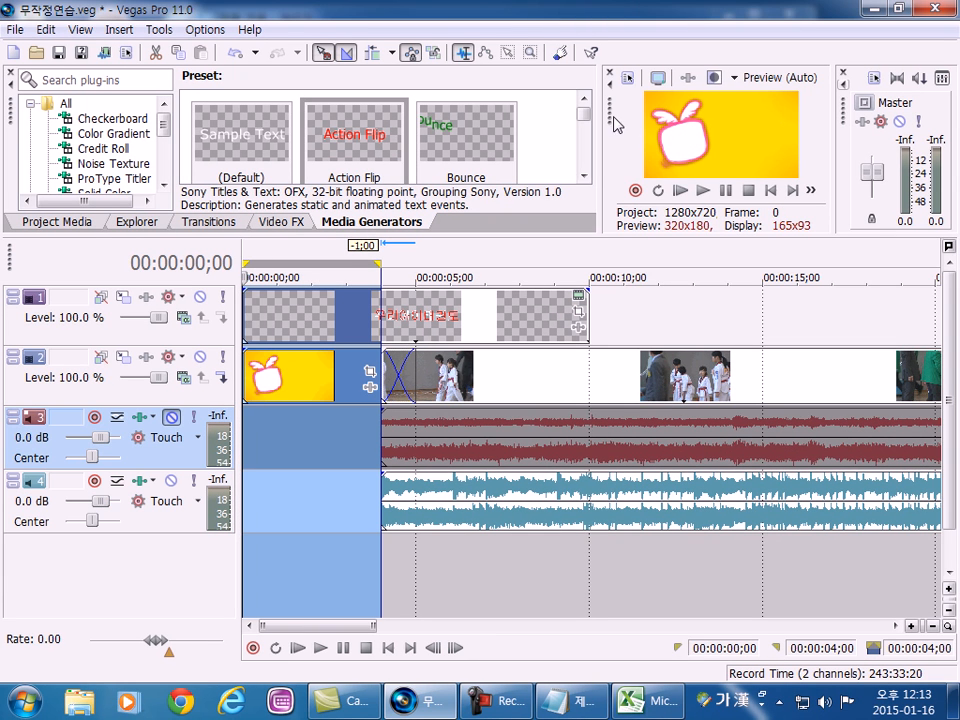
left_click_drag(601, 120, 152, 36)
left_click(393, 313)
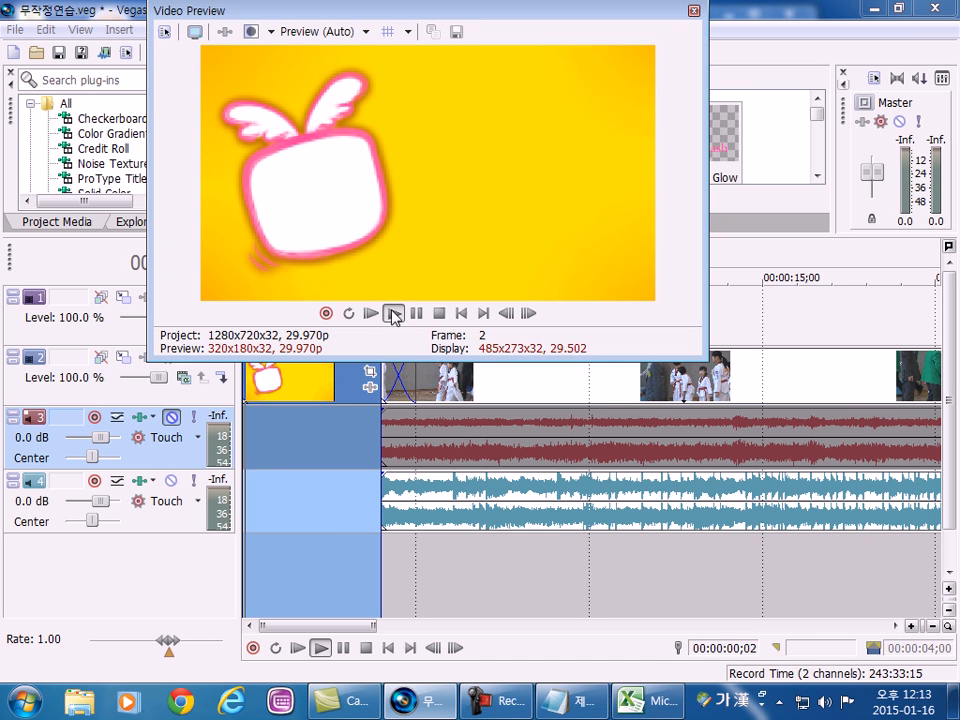
left_click(257, 465)
double_click(257, 465)
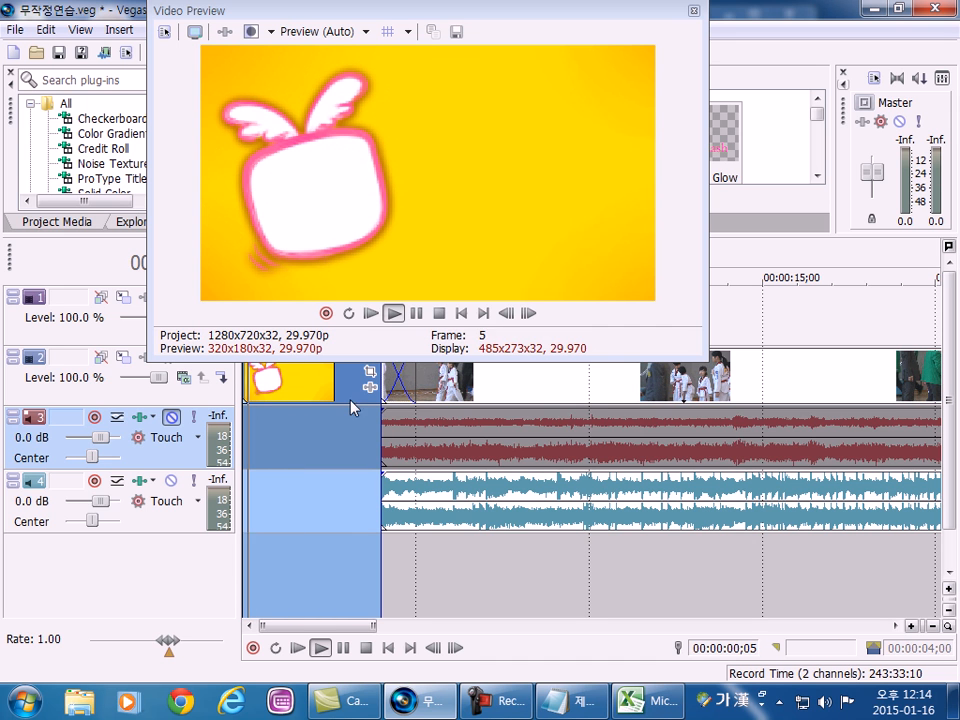
left_click(438, 313)
Move the floating Video Preview off the timeline and add a fade-in of about 0.6 seconds to the image event on track 2.
left_click_drag(305, 17, 955, 170)
left_click_drag(245, 351, 266, 353)
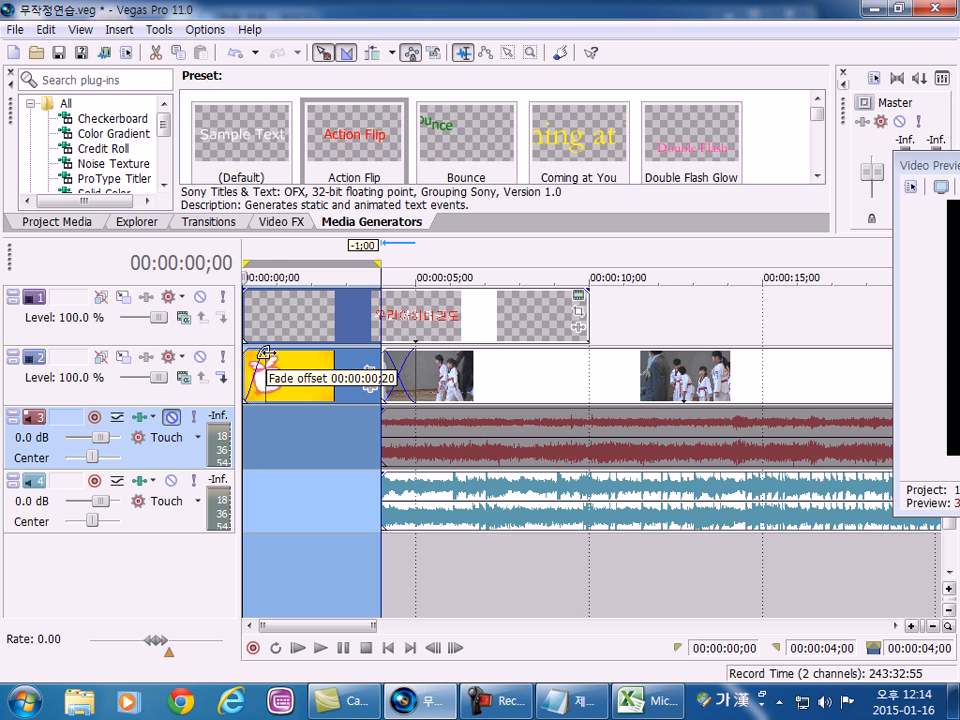
left_click(272, 447)
Bring the Video Preview back into view, play the range 00:00:00;00 to 00:00:04;00 with the fade-in, and dock the preview.
left_click_drag(925, 165, 310, 22)
double_click(272, 431)
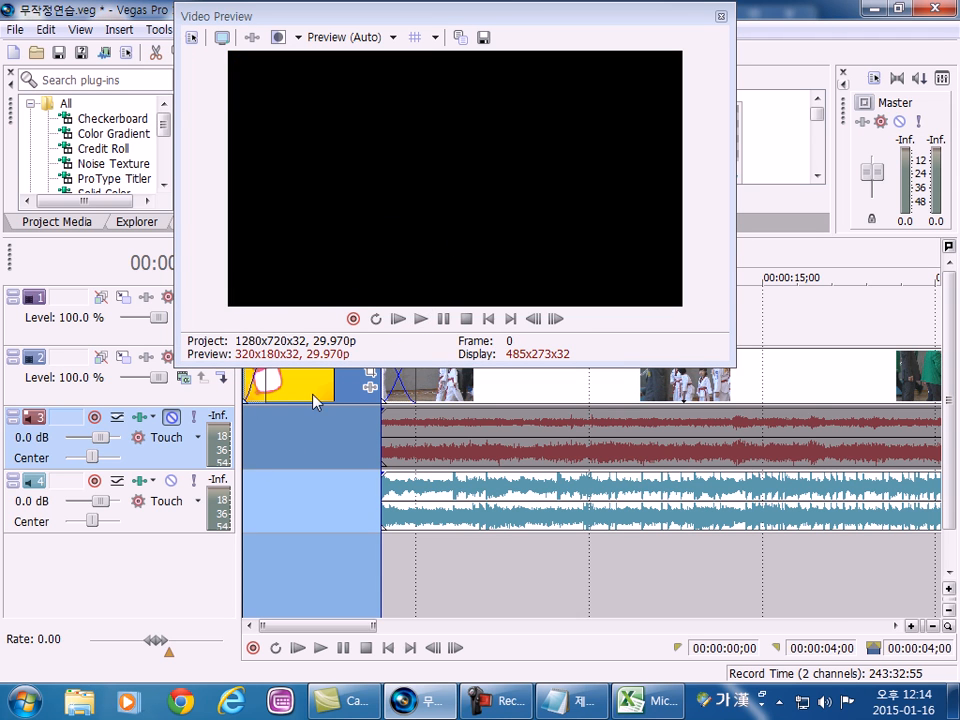
left_click(421, 319)
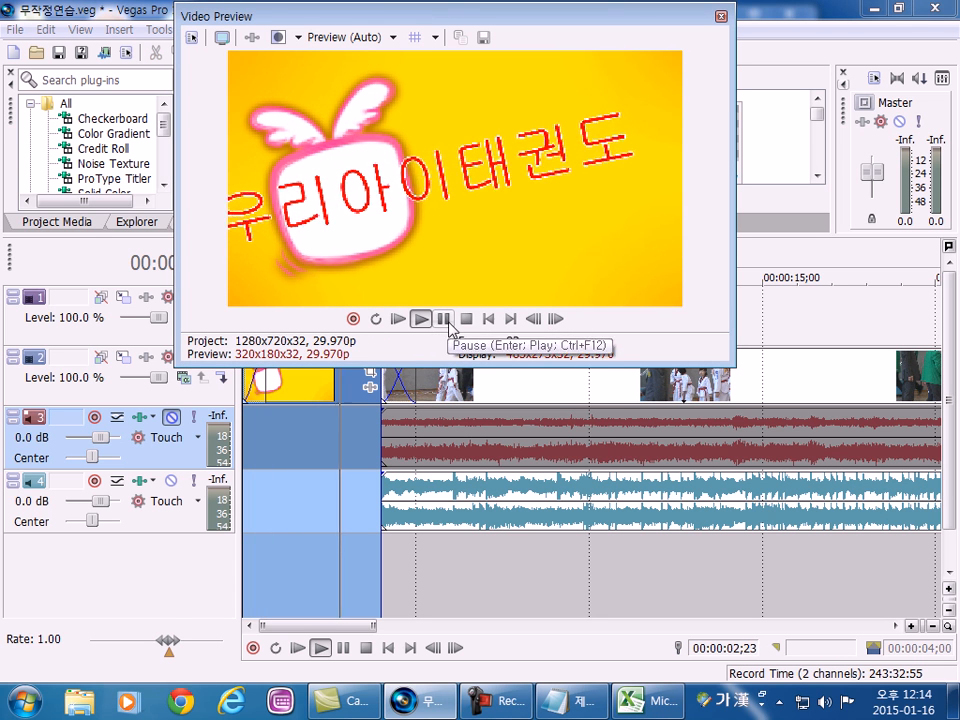
left_click(466, 319)
left_click_drag(334, 20, 681, 64)
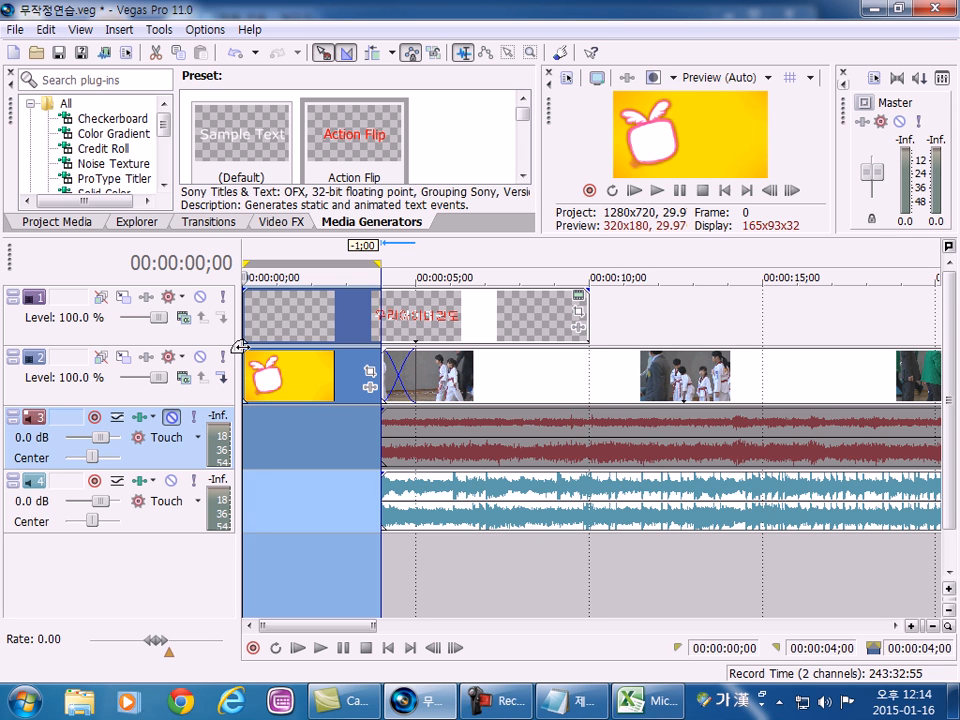
Add a fade-in of about half a second to the image event on track 2 and play the first four seconds.
mouse_move(245, 352)
left_mouse_down()
mouse_move(263, 352)
mouse_move(253, 356)
left_mouse_up()
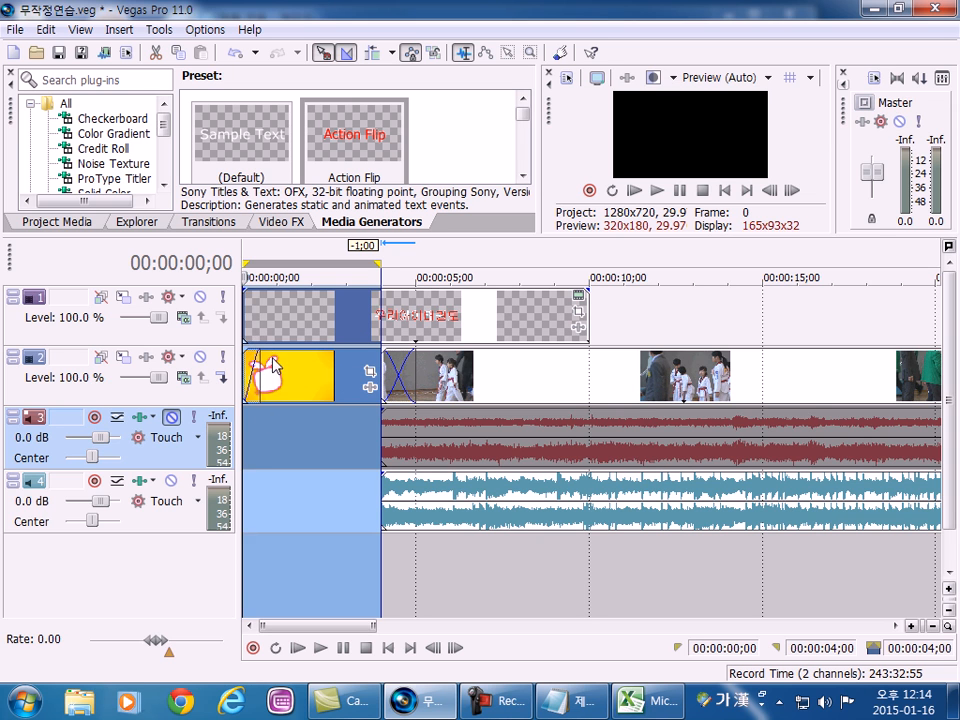
double_click(255, 448)
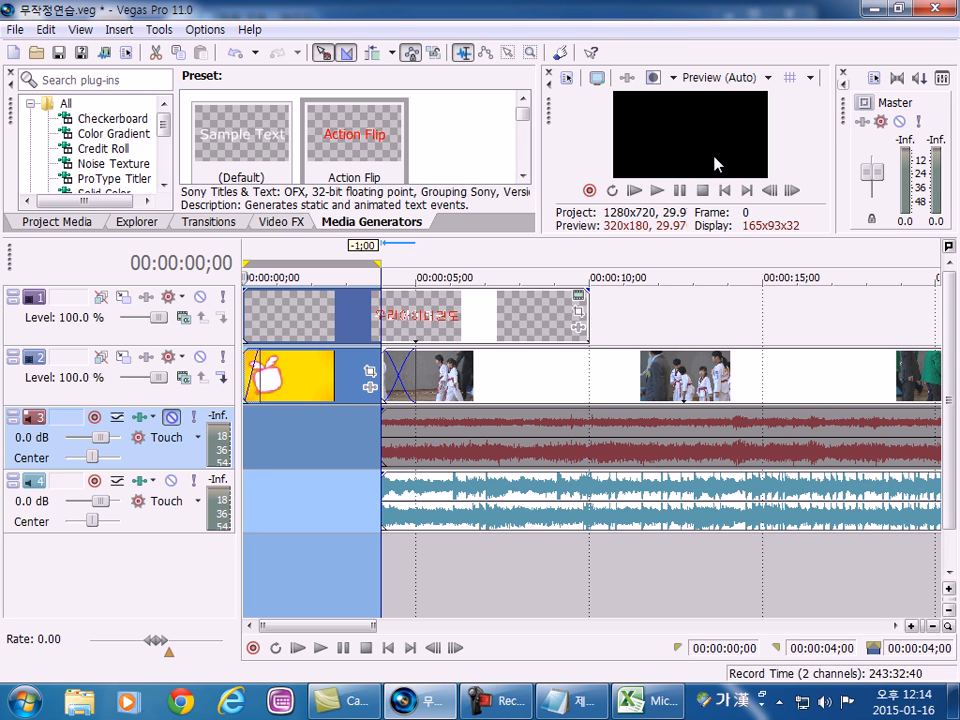
left_click(657, 190)
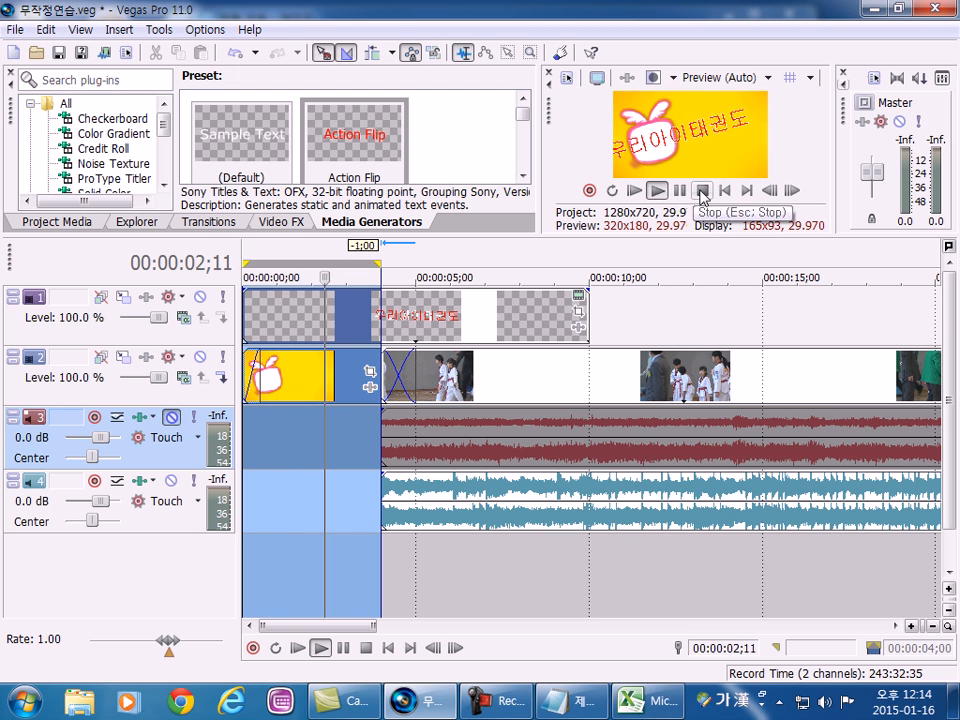
Stop playback, select the range 00:00:19;29 to 00:00:22;18, undock the Video Preview and play the clip's ending without a fade.
left_click(703, 190)
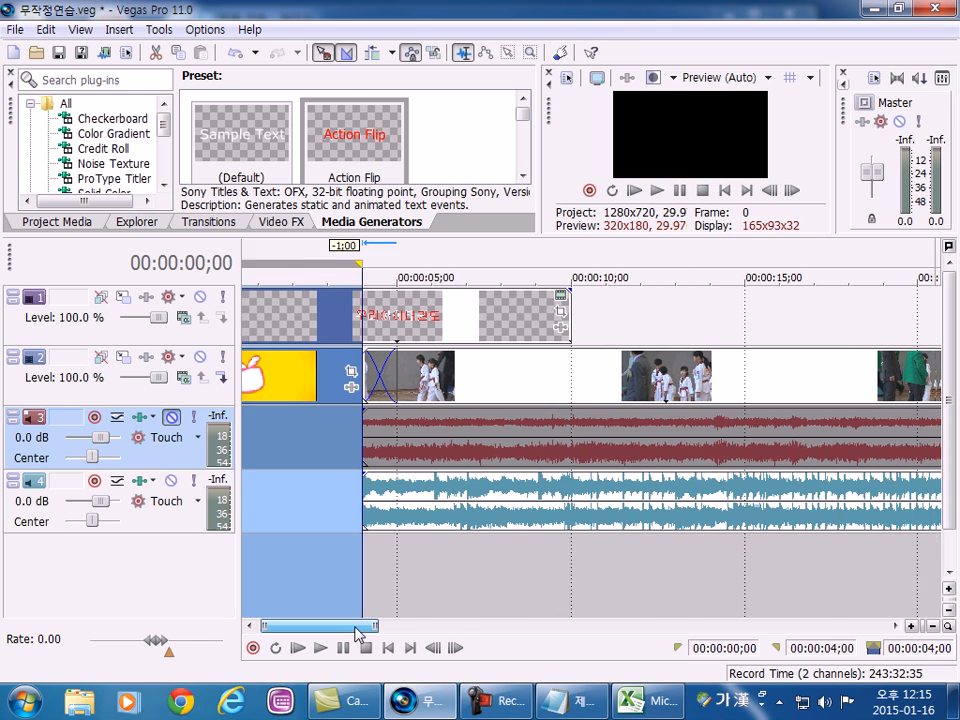
left_click_drag(362, 630, 445, 630)
left_click_drag(352, 590, 443, 585)
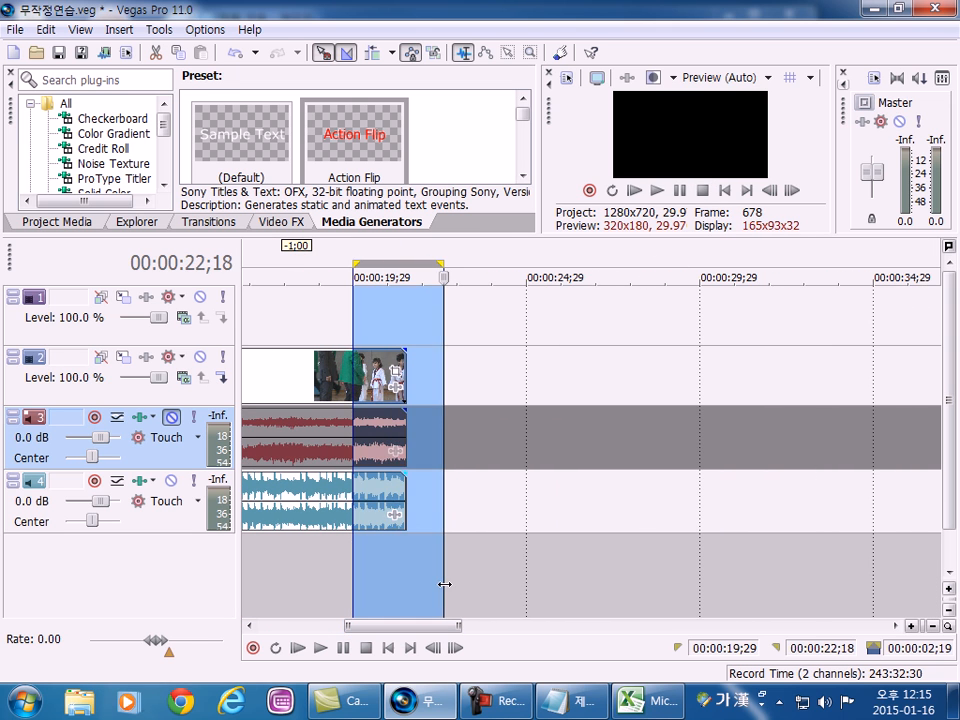
left_click(656, 190)
left_click_drag(548, 100, 217, 39)
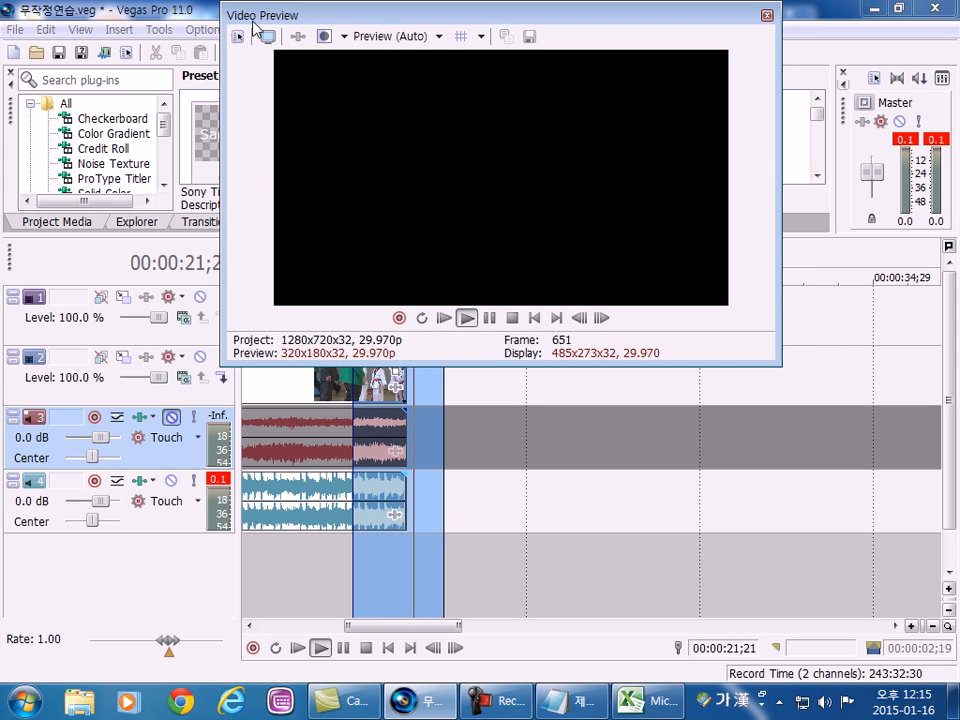
left_click(465, 318)
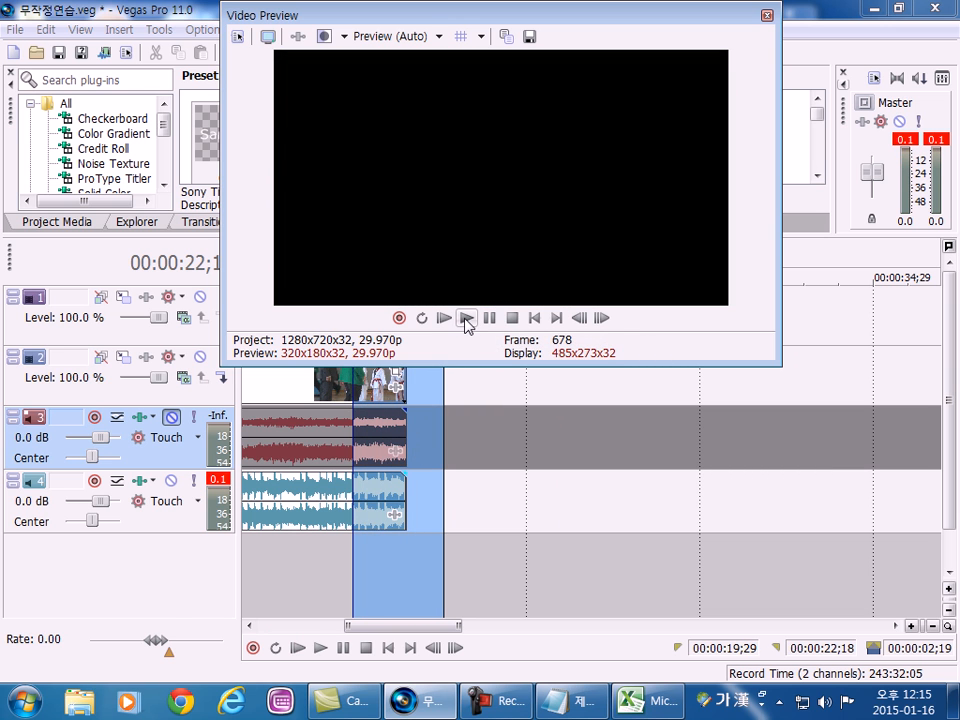
left_click(465, 318)
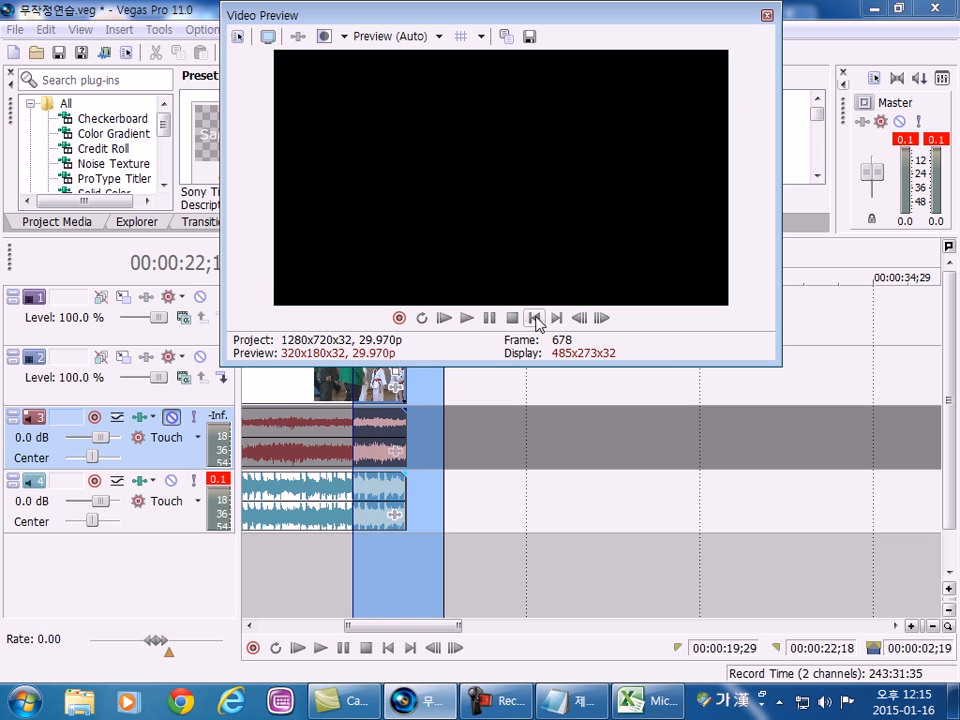
Move the floating Video Preview off the timeline and add a 15-frame fade-out to the end of the video event on track 2.
left_click_drag(240, 14, 829, 182)
left_click_drag(472, 424, 396, 414)
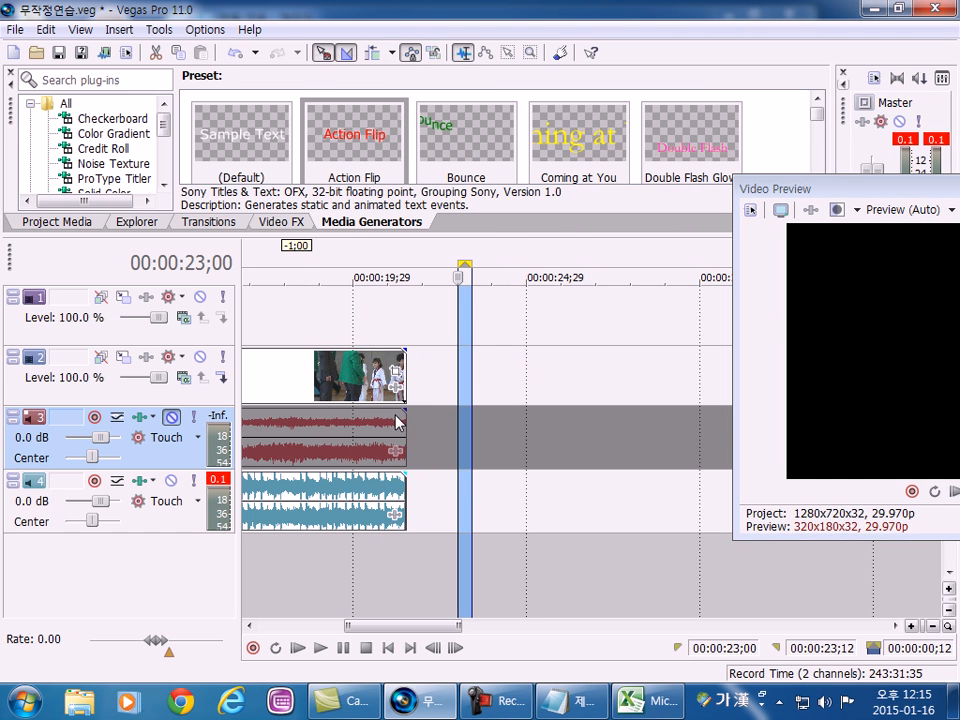
left_click_drag(407, 350, 392, 348)
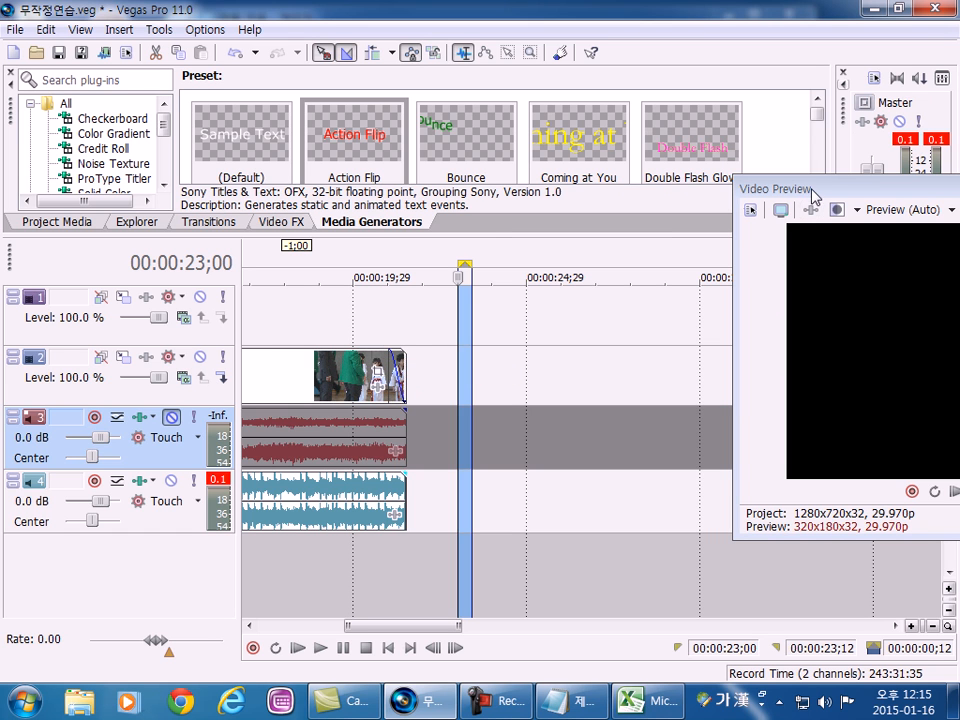
left_click_drag(806, 187, 739, 161)
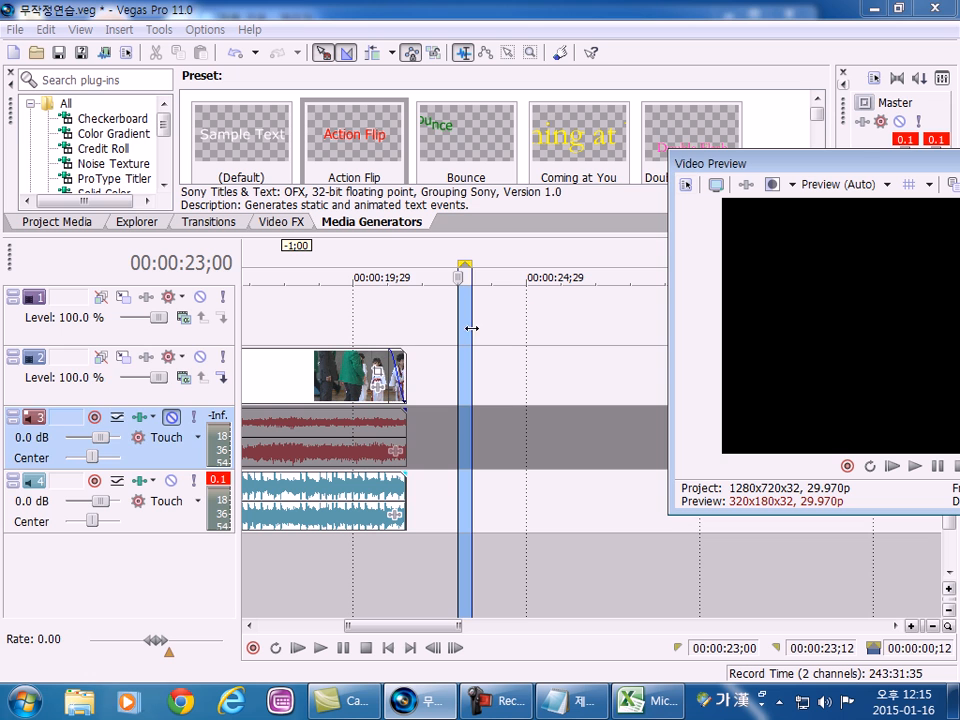
left_click(402, 372)
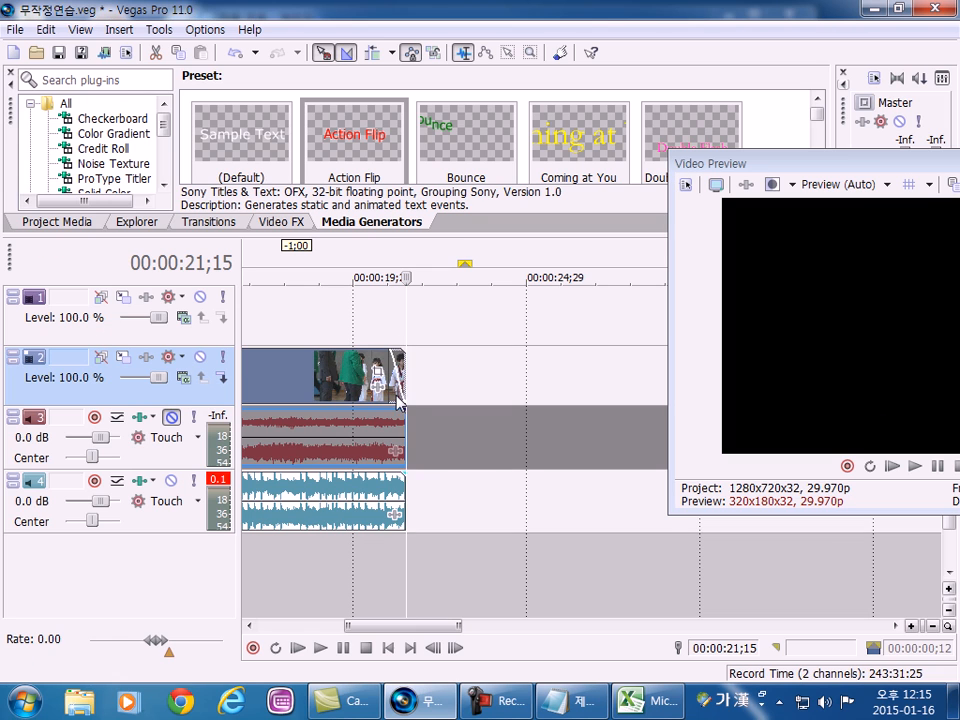
left_click(389, 358)
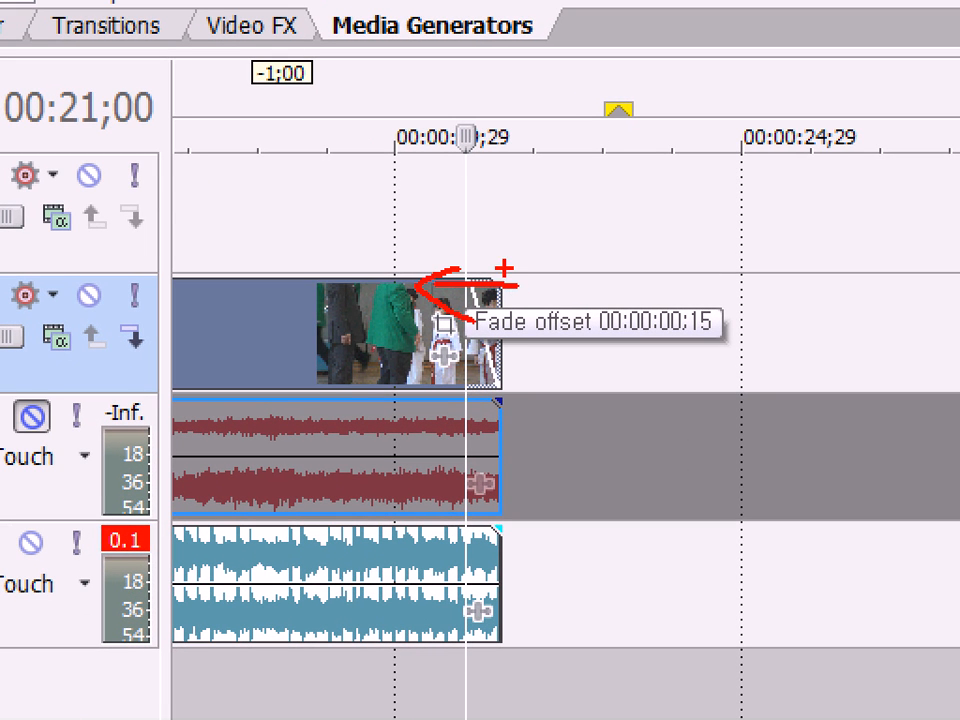
mouse_move(695, 346)
left_mouse_down()
mouse_move(671, 326)
mouse_move(710, 281)
mouse_move(742, 342)
left_mouse_up()
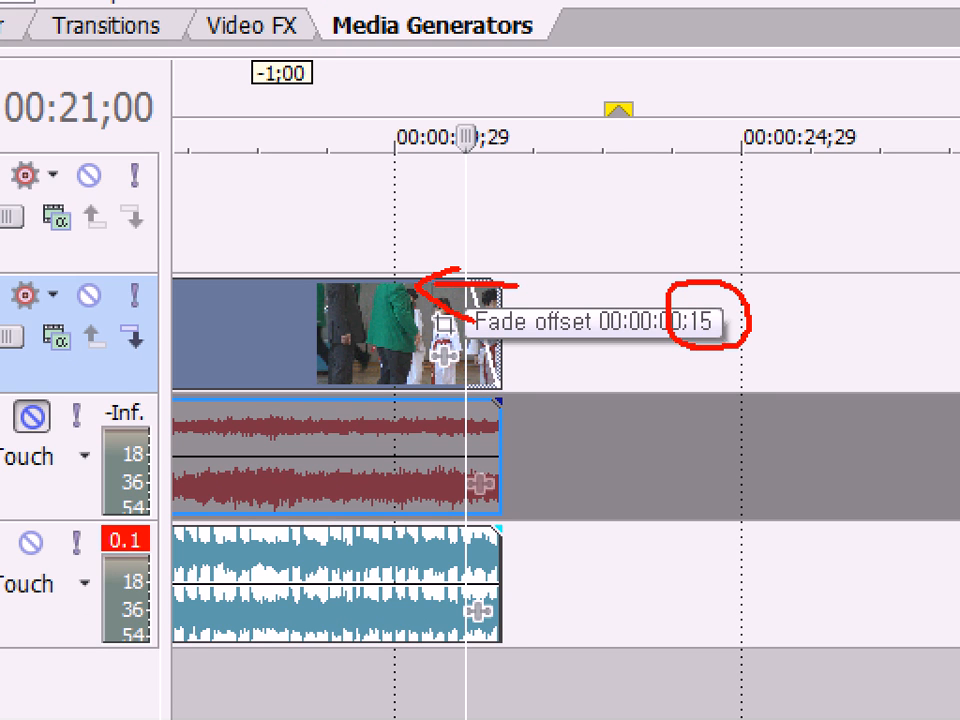
key("Escape")
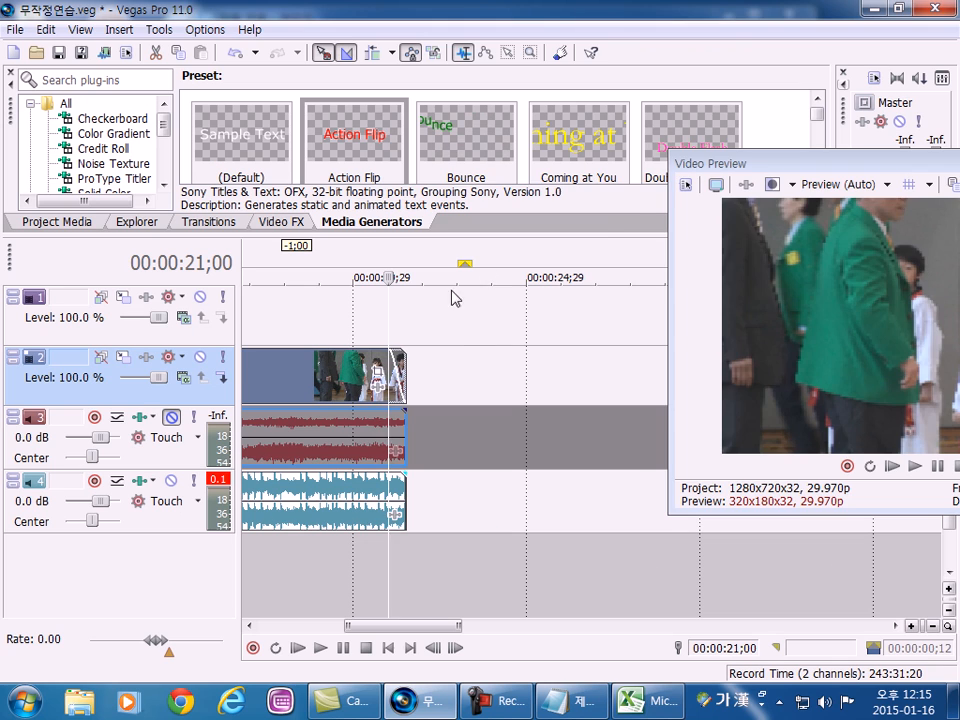
Bring the Video Preview back into view and play the range 00:00:20;11 to 00:00:21;27 with the video fade-out.
left_click(743, 164)
left_click_drag(743, 164, 309, 15)
left_click_drag(367, 583, 419, 565)
left_click(481, 303)
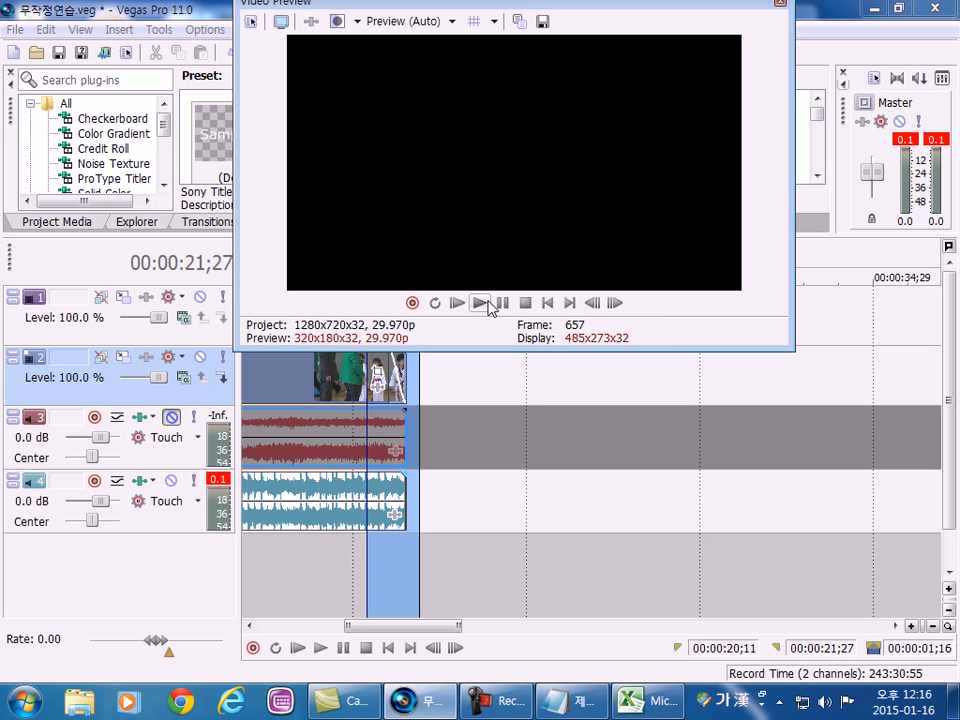
left_click(480, 305)
Move the Video Preview aside and add a fade-out of about one second to the end of the audio event on track 4.
left_click_drag(358, 6, 826, 27)
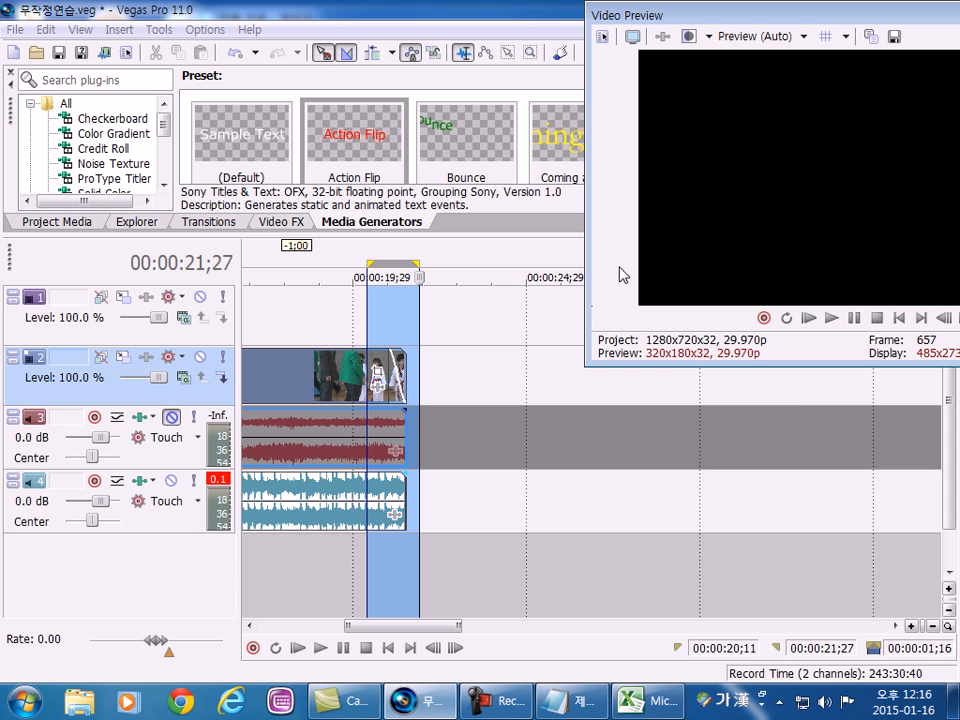
left_click(385, 502)
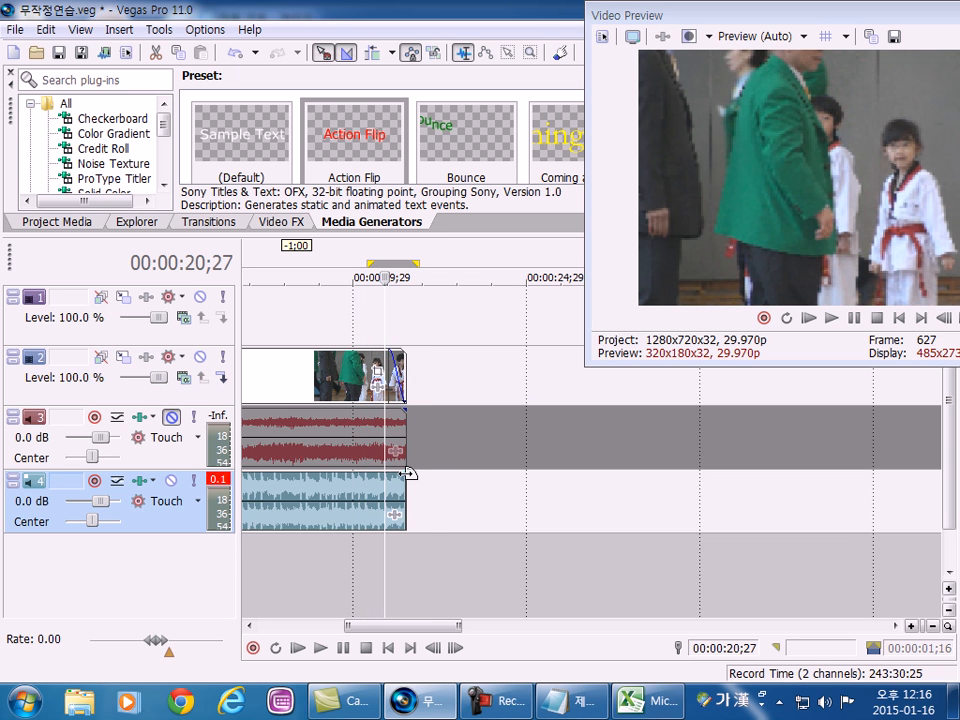
left_click_drag(406, 474, 370, 490)
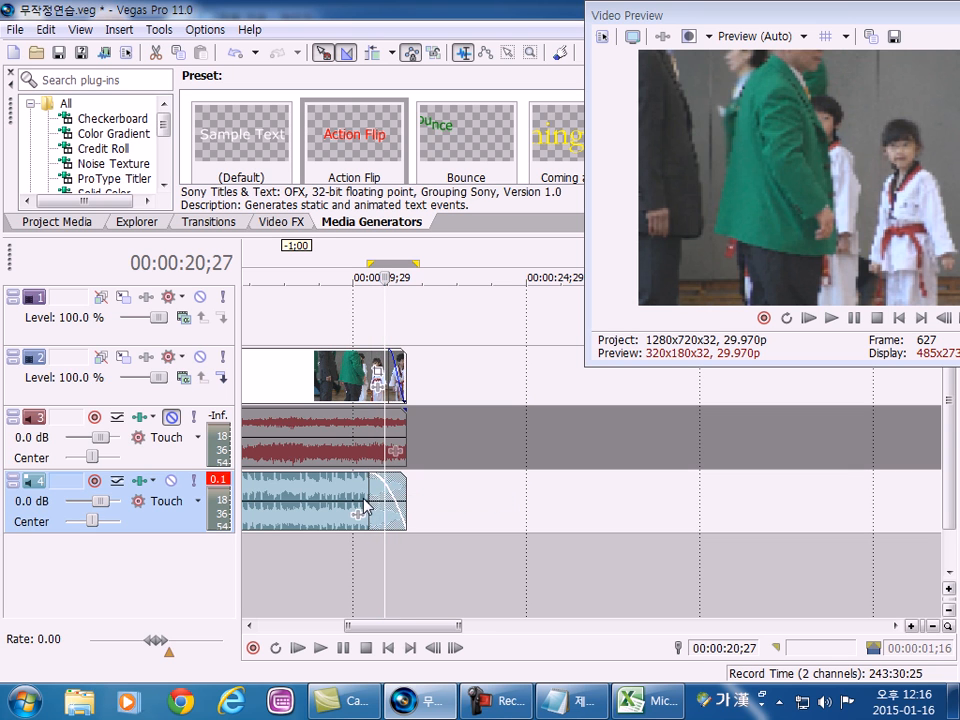
Play the range 00:00:19;28 to 00:00:22;06 with the video and audio fade-outs, and dock the Video Preview.
left_click_drag(356, 568, 430, 566)
left_click_drag(763, 13, 483, 11)
left_click(549, 311)
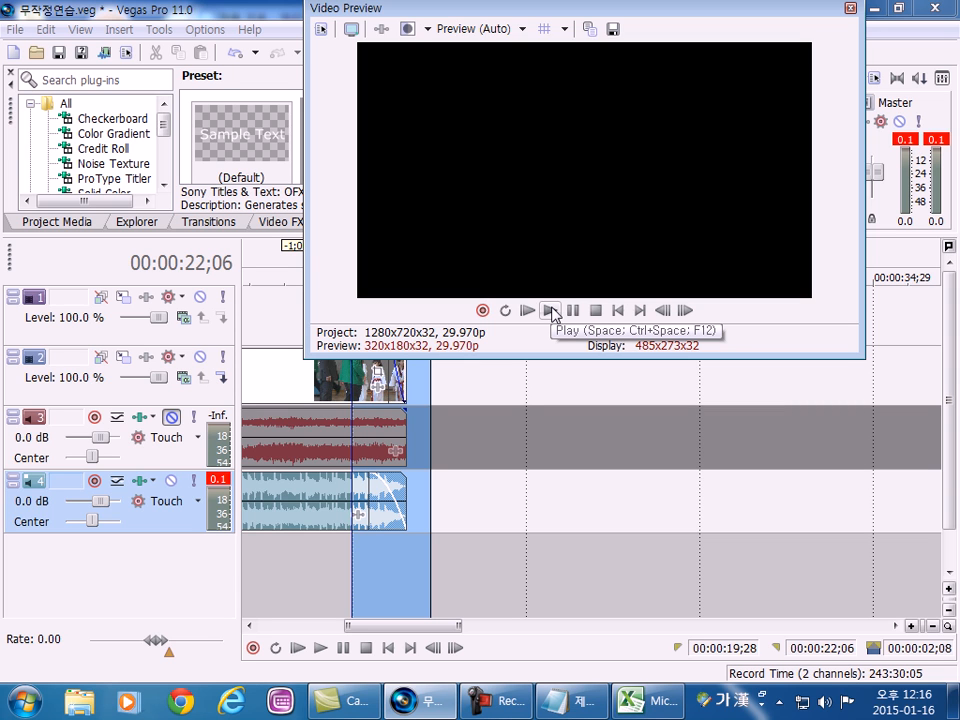
key("ctrl+s")
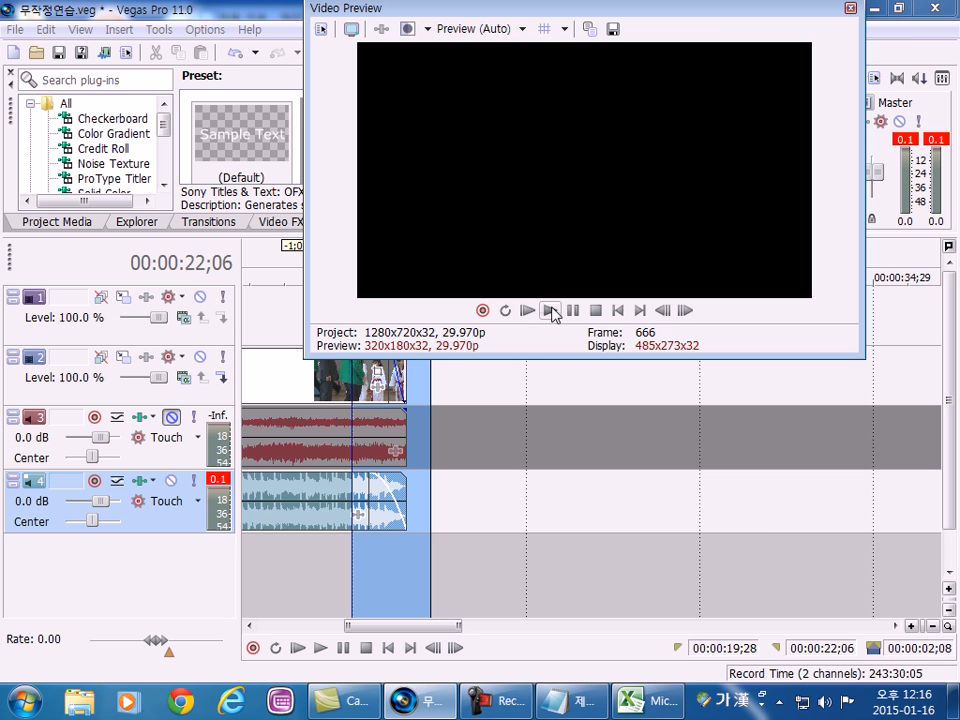
left_click(551, 311)
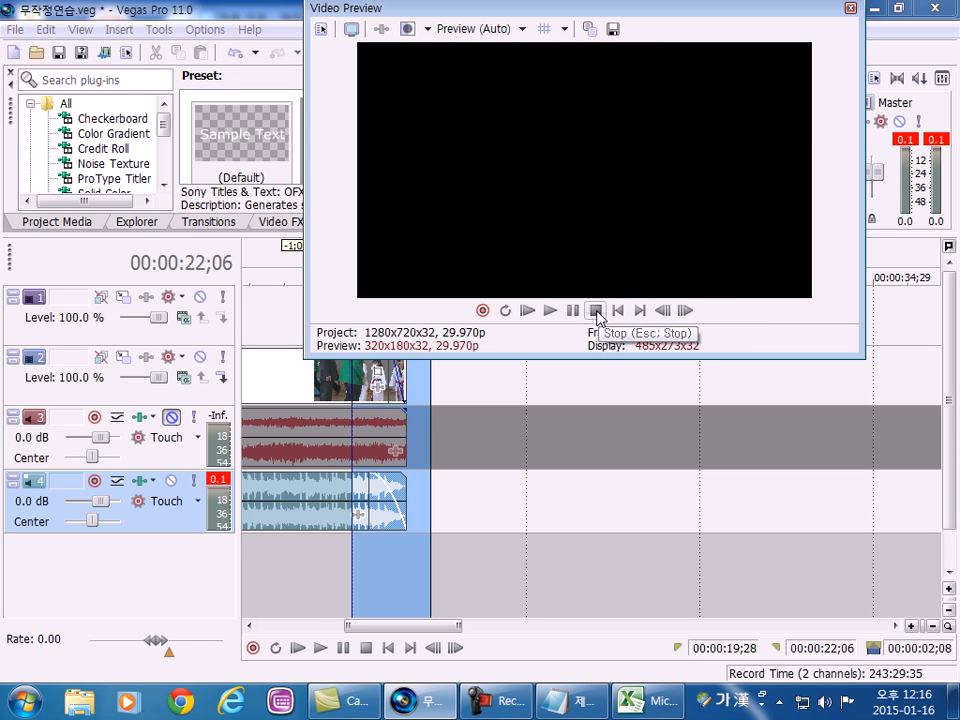
double_click(343, 10)
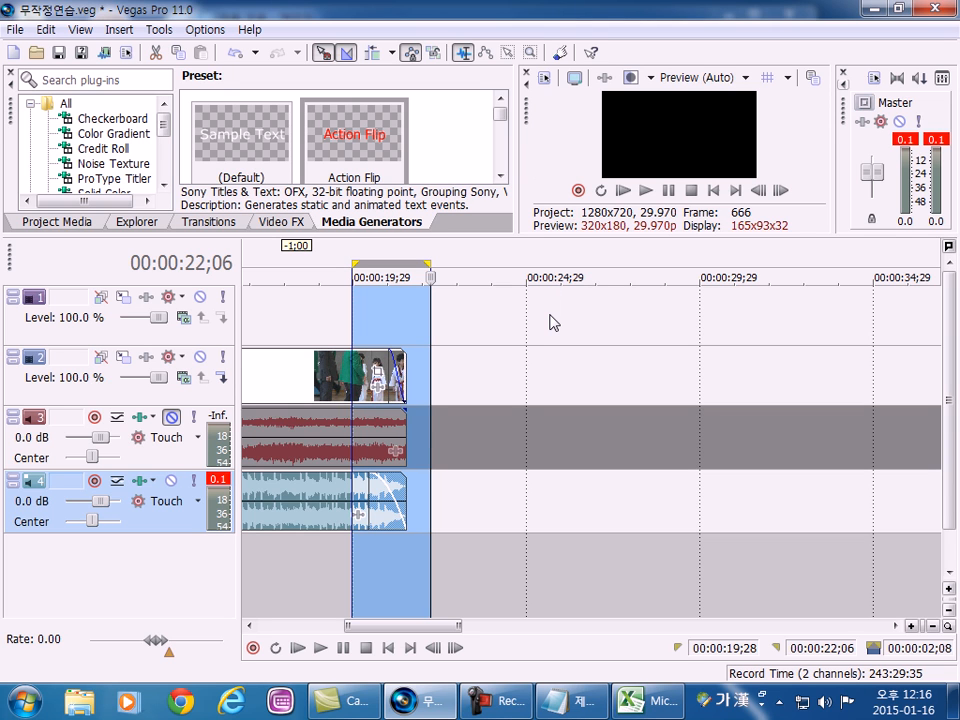
Return to the opening of the timeline and place the cursor at about 00:00:00;13.
key("Home")
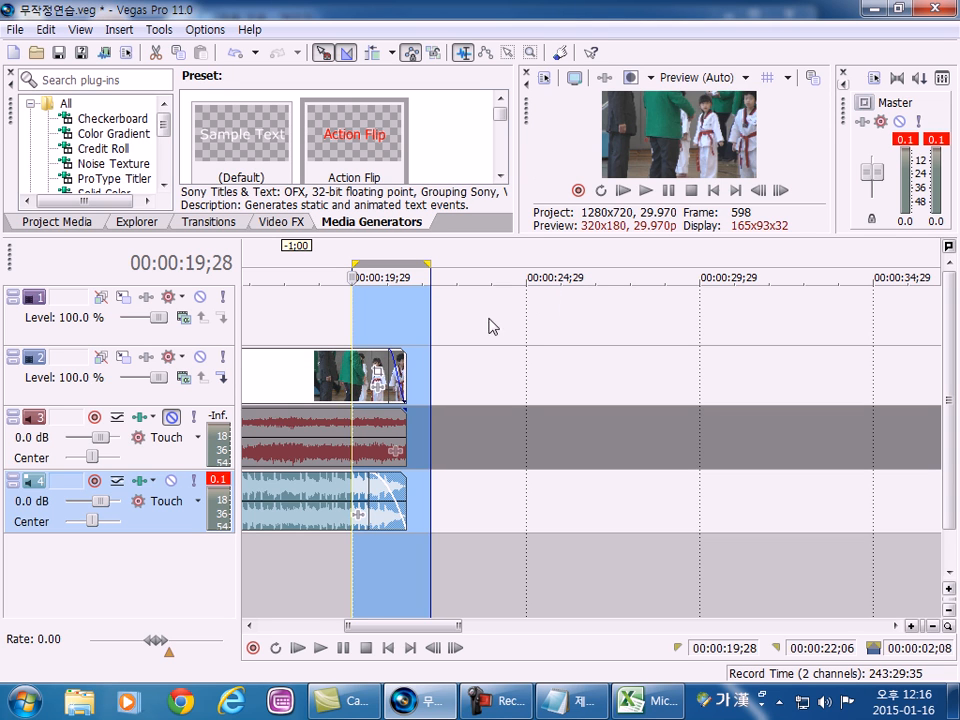
left_click(298, 530)
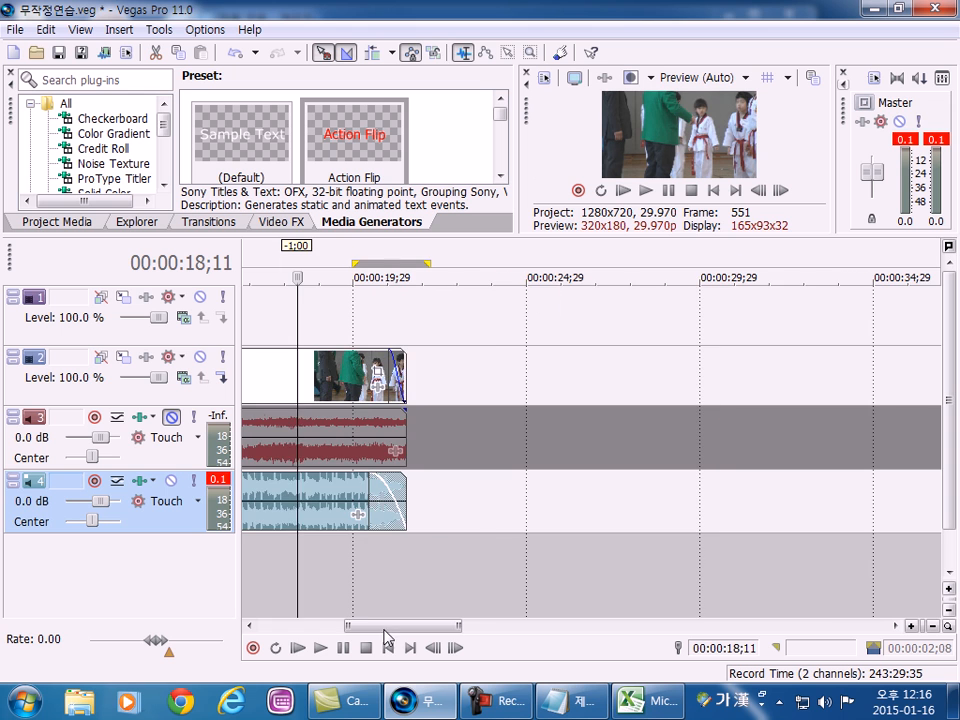
left_click_drag(384, 627, 265, 630)
left_click(260, 548)
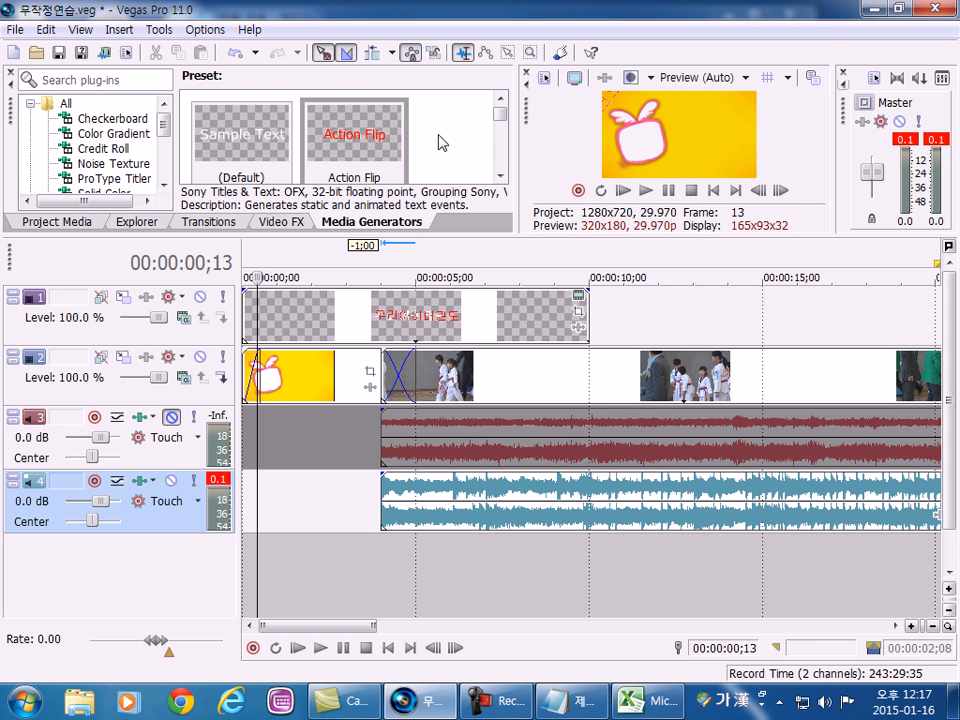
Switch to the Notepad note and add the line "동영상을 촬영" below the timecode explanation, with a blank line above it.
left_click(578, 698)
left_click(480, 174)
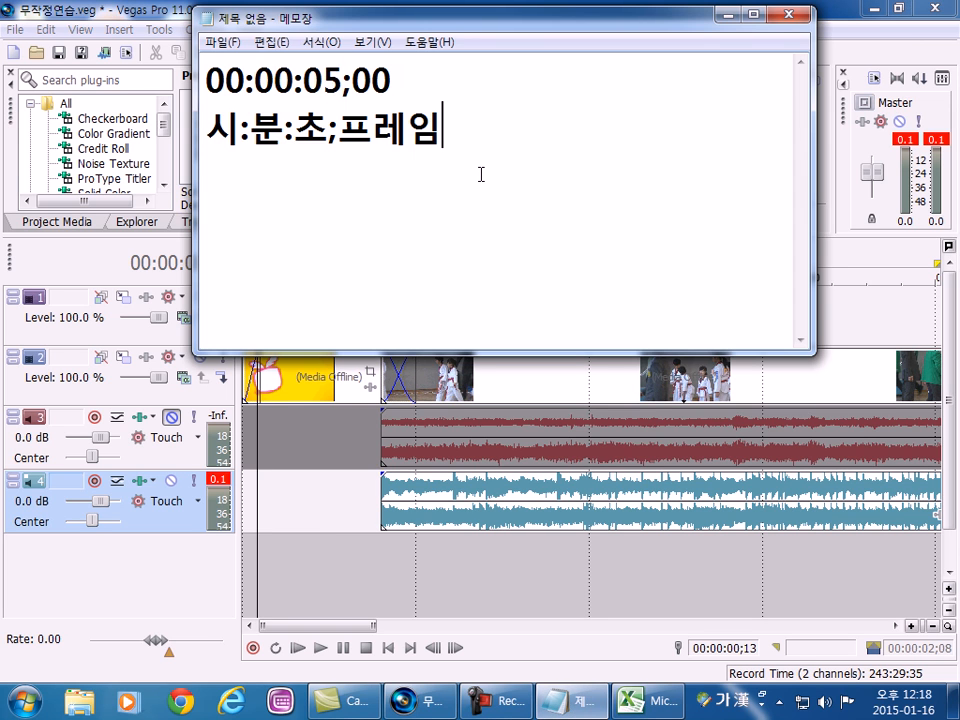
key("Return")
type("영상을")
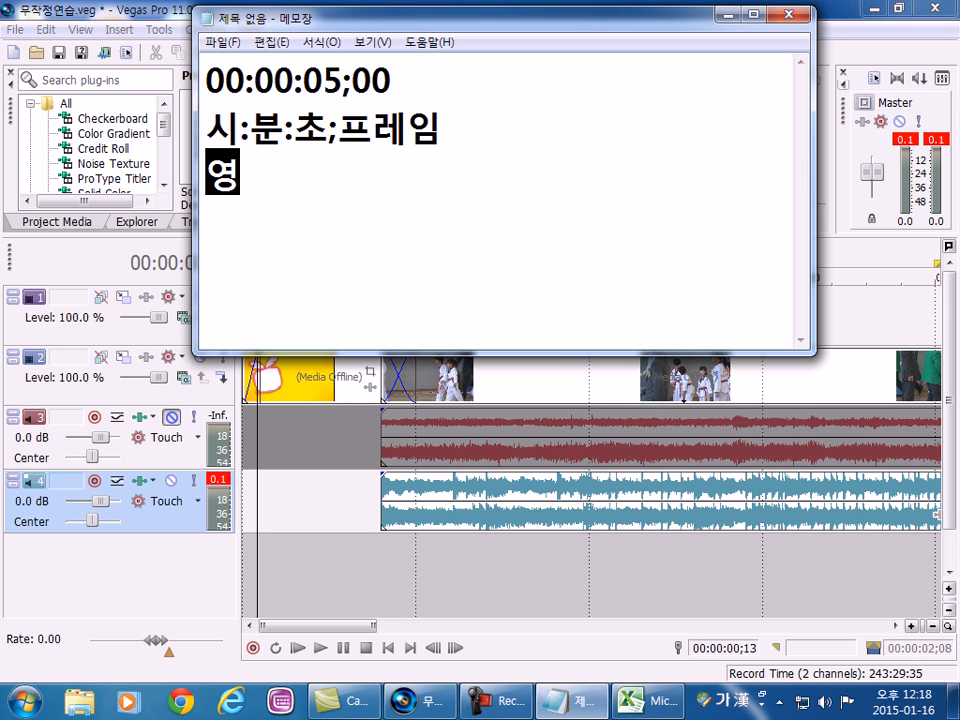
key("Home")
type("동")
key("End")
type("총")
key("BackSpace")
key("BackSpace")
key("BackSpace")
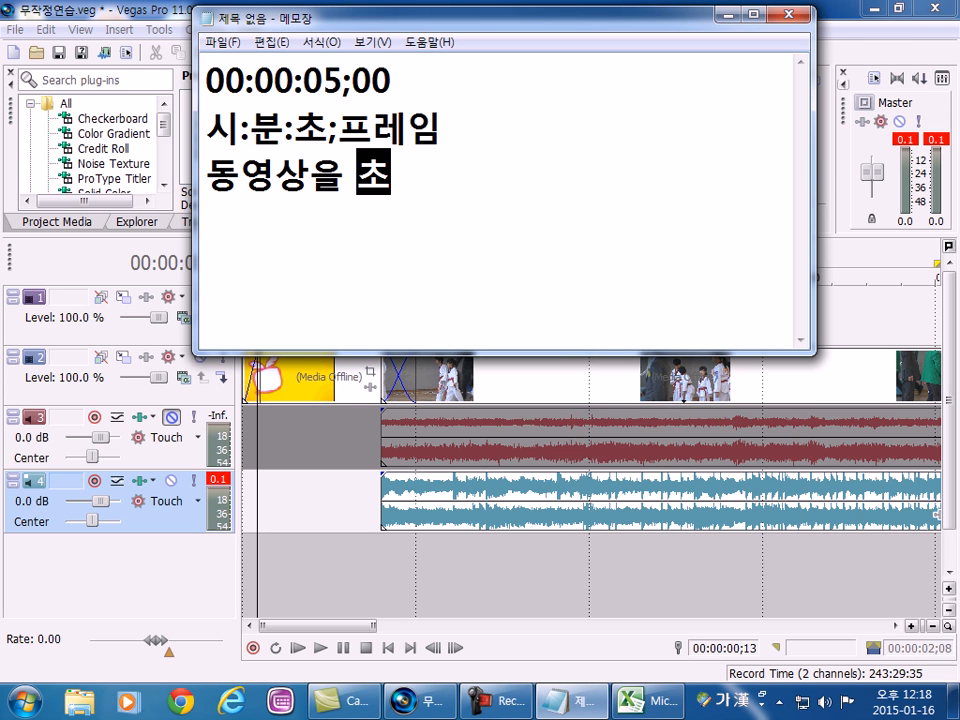
type("촬영")
key("Home")
key("Return")
Add the line "편집 : 영상의 처음은 페이드 인" below and make the Notepad window taller.
key("End")
key("Return")
type("편집 ")
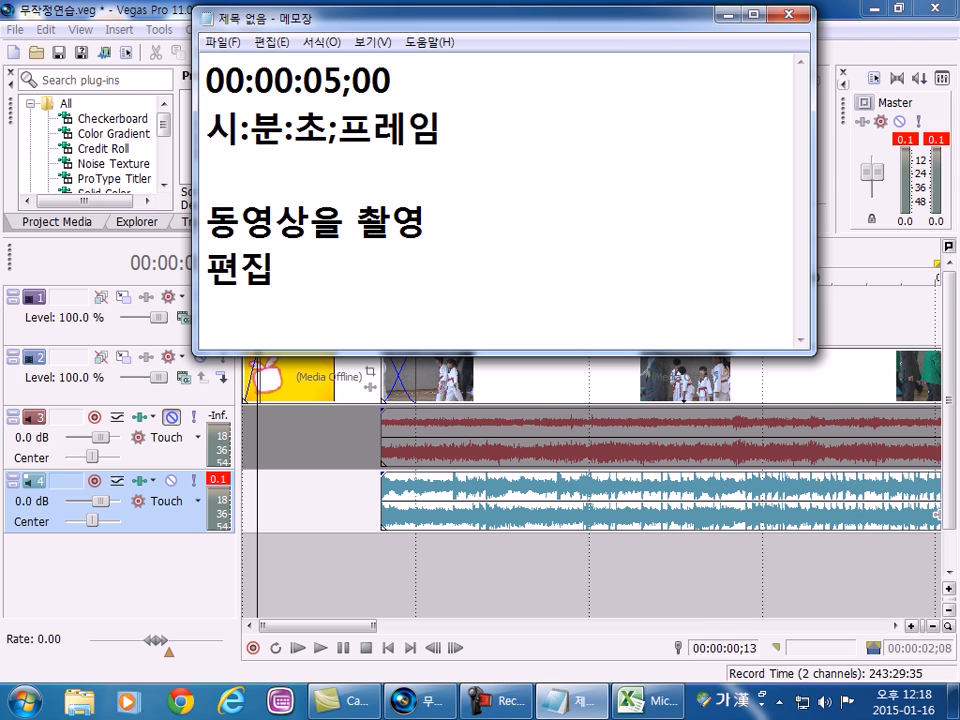
type(":")
left_click_drag(399, 353, 410, 497)
type("영")
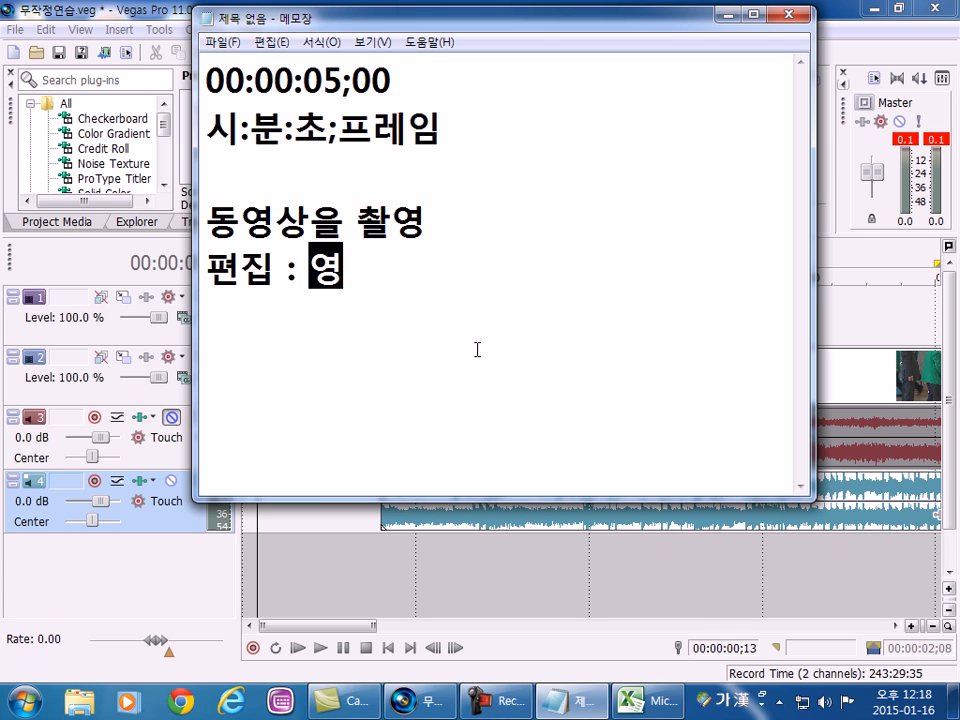
type("상의 처으ㅁ은 페이")
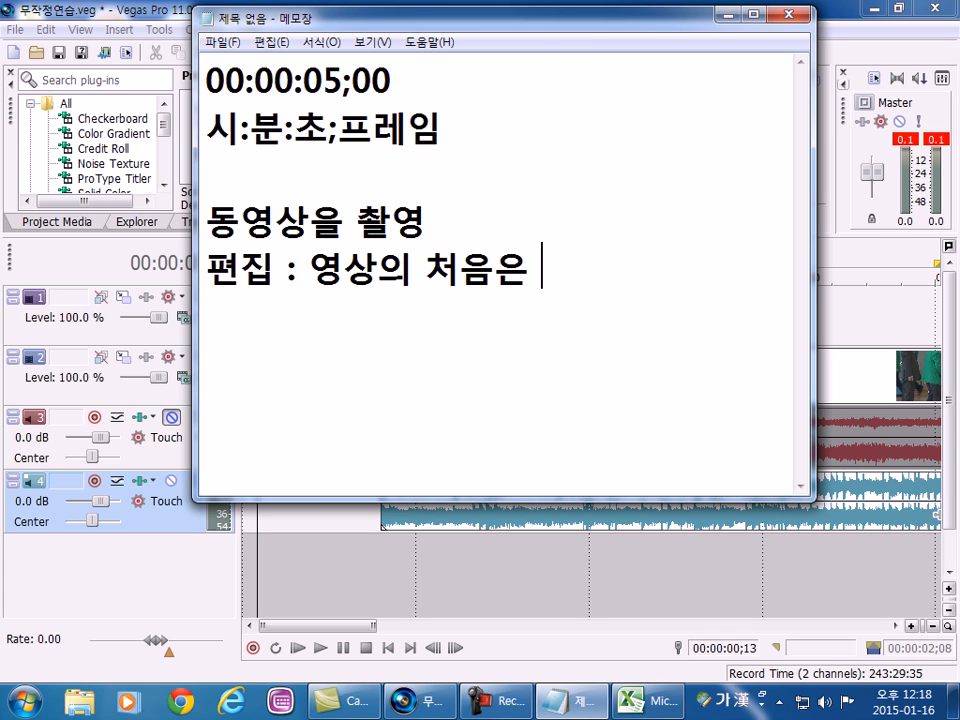
type("드 인")
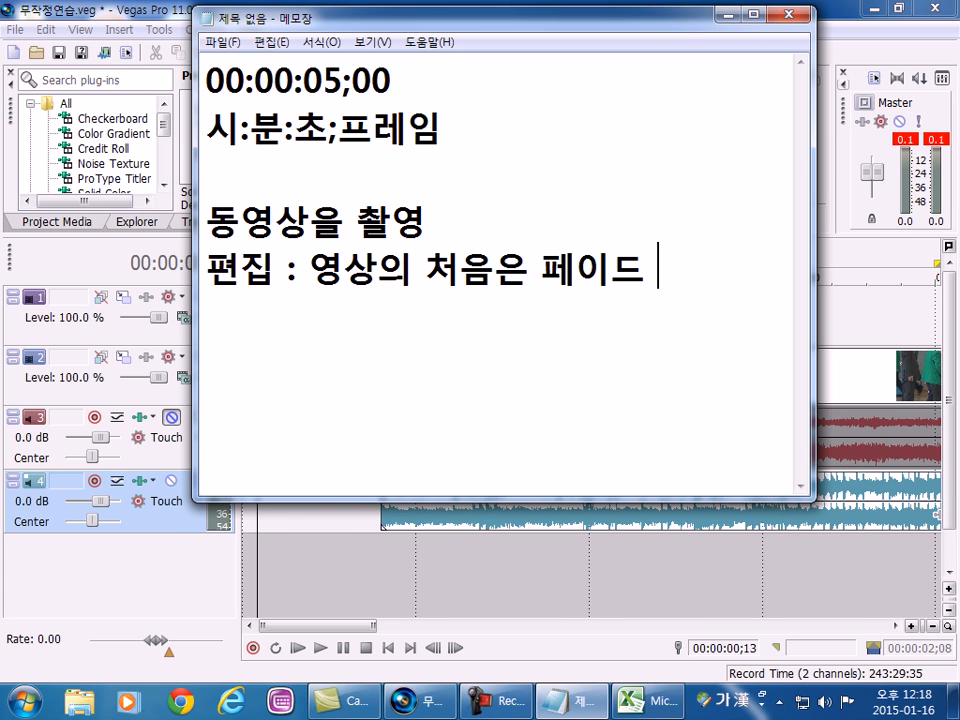
Put "영상의 처음은 페이드 인" on its own line and add "영상의 마지막은 페이드 아웃" below it.
key("Left")
key("Left")
key("Left")
key("Left")
key("Left")
key("Left")
key("Left")
key("Left")
key("Left")
key("Left")
key("Left")
key("Left")
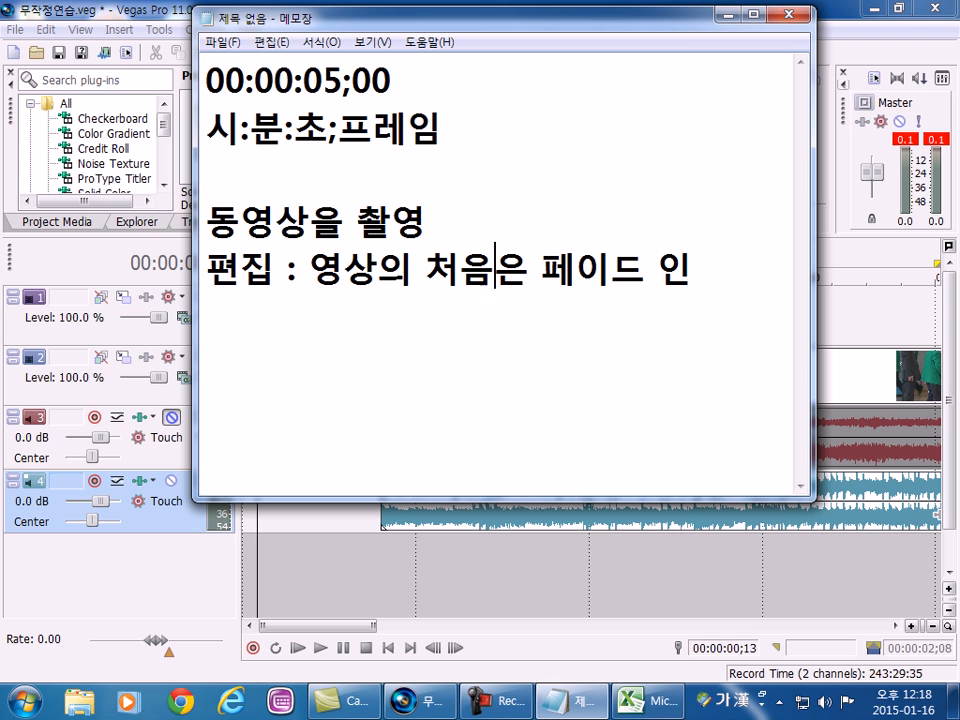
key("Return")
key("End")
key("Return")
type("영상의 마지")
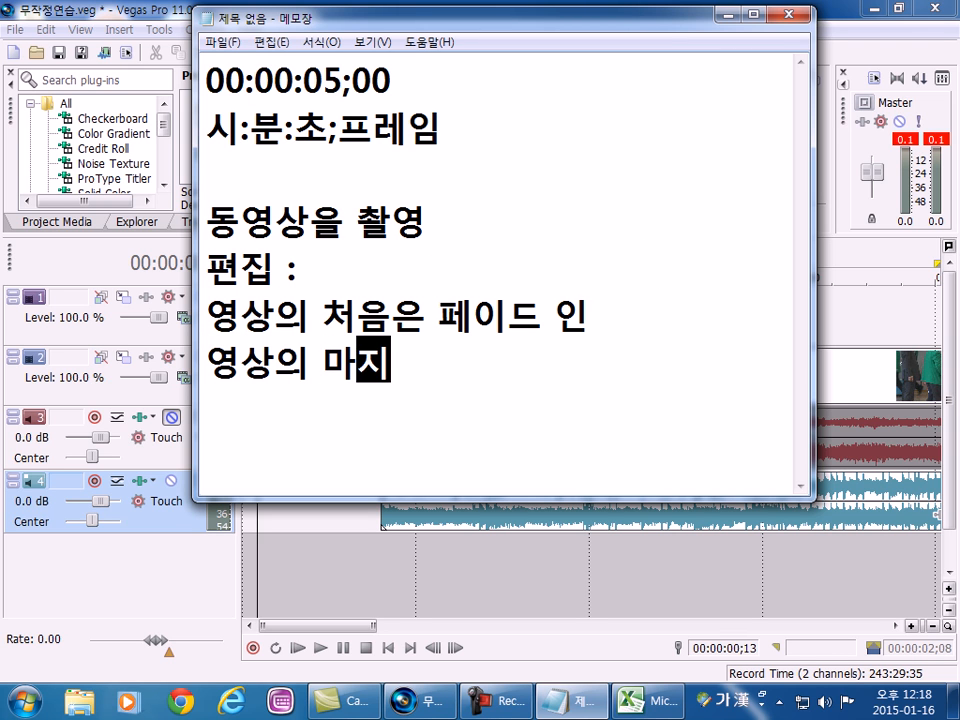
type("막은 페이드 아웃")
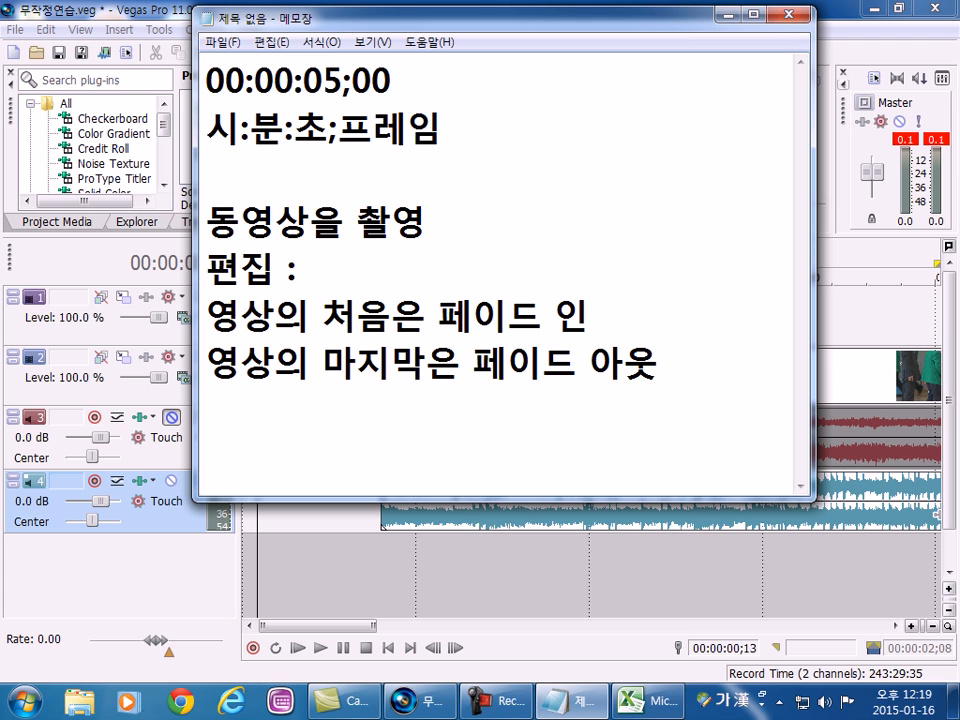
Extend the filming line and merge the editing label into it so it reads "동영상을 촬영을 해서 편집을 할 때".
left_click(527, 233)
type("을 해서")
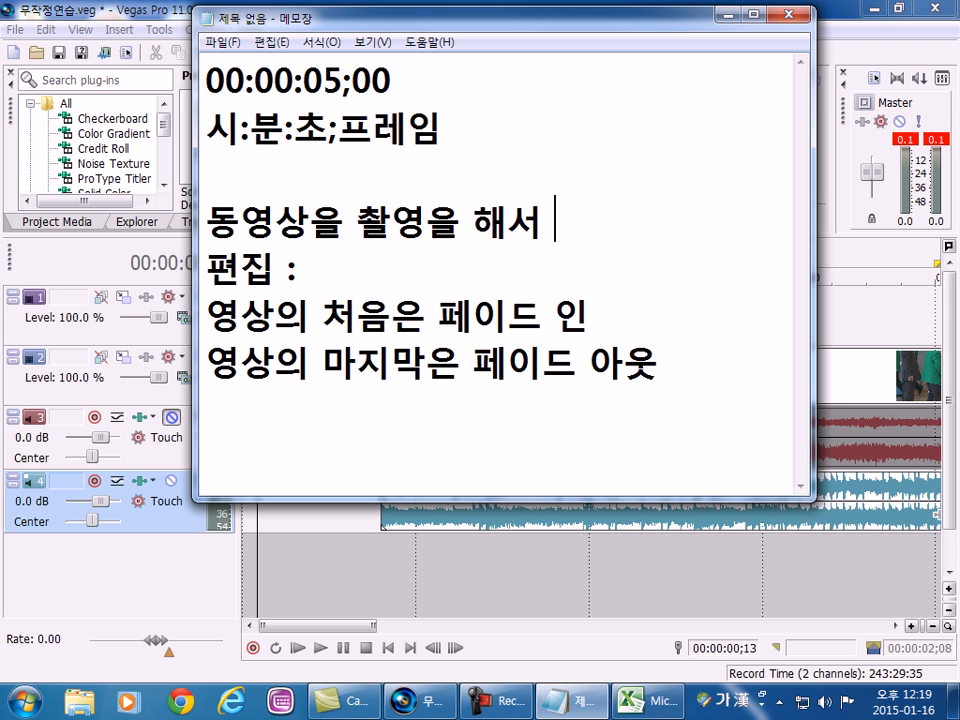
key("Delete")
key("End")
key("BackSpace")
key("BackSpace")
type("을 ㅎ")
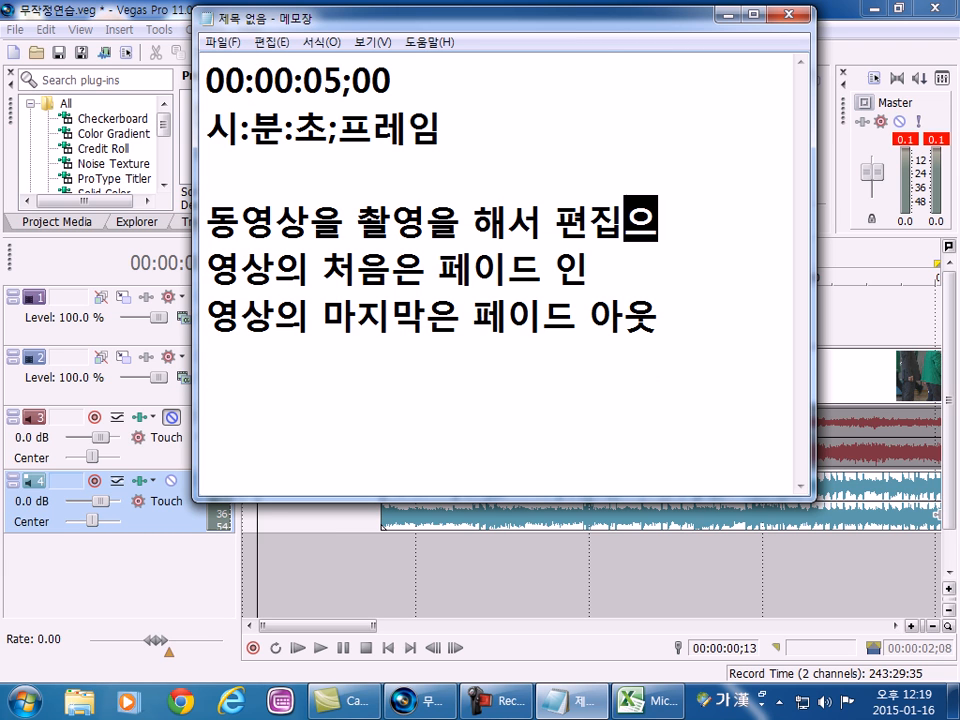
type("할 때")
Number the fade-in rule "1." and the fade-out rule "2." in the note.
key("Down")
key("Home")
type("1.")
key("Down")
key("Home")
type("2.")
key("Return")
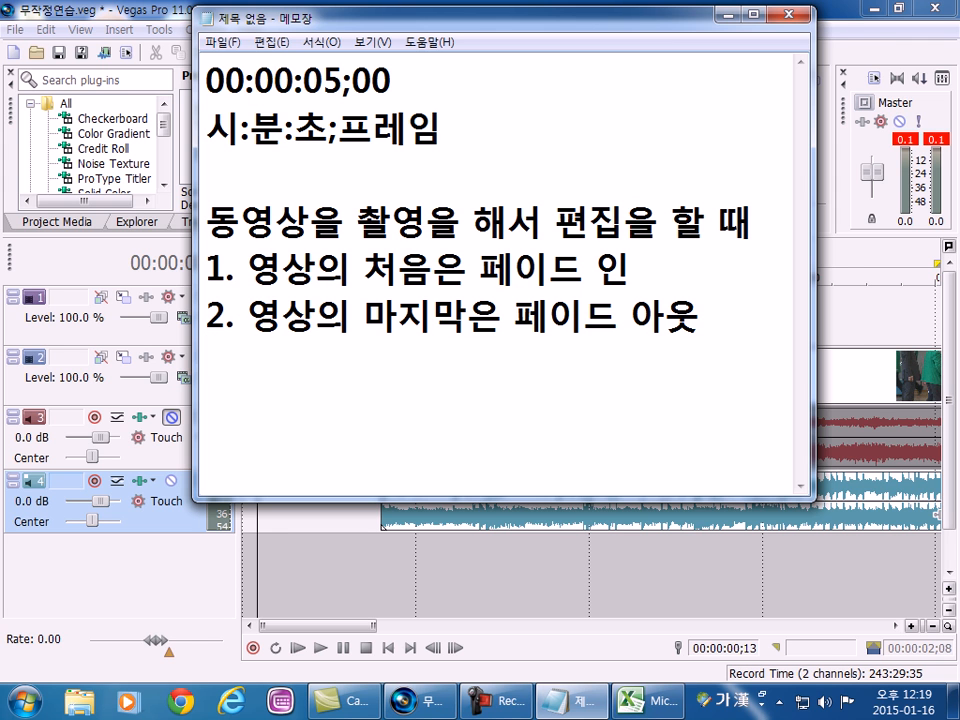
Glance at the Vegas Pro timeline and return to Notepad to add the line "3. 영상과 영상이 바뀌는 곳".
left_click(728, 14)
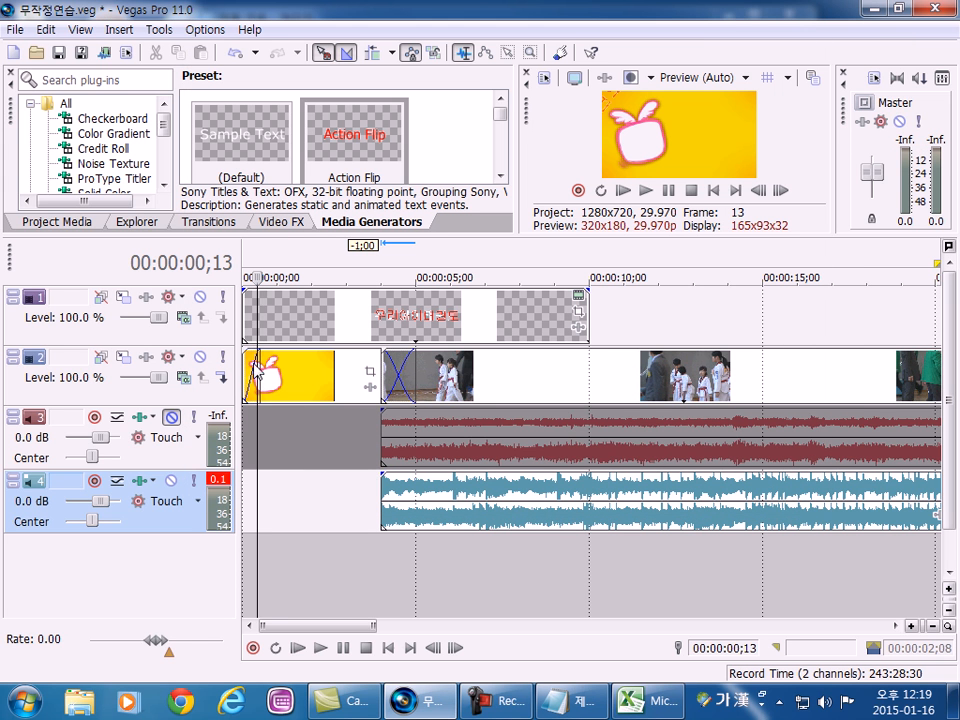
key("alt+Tab")
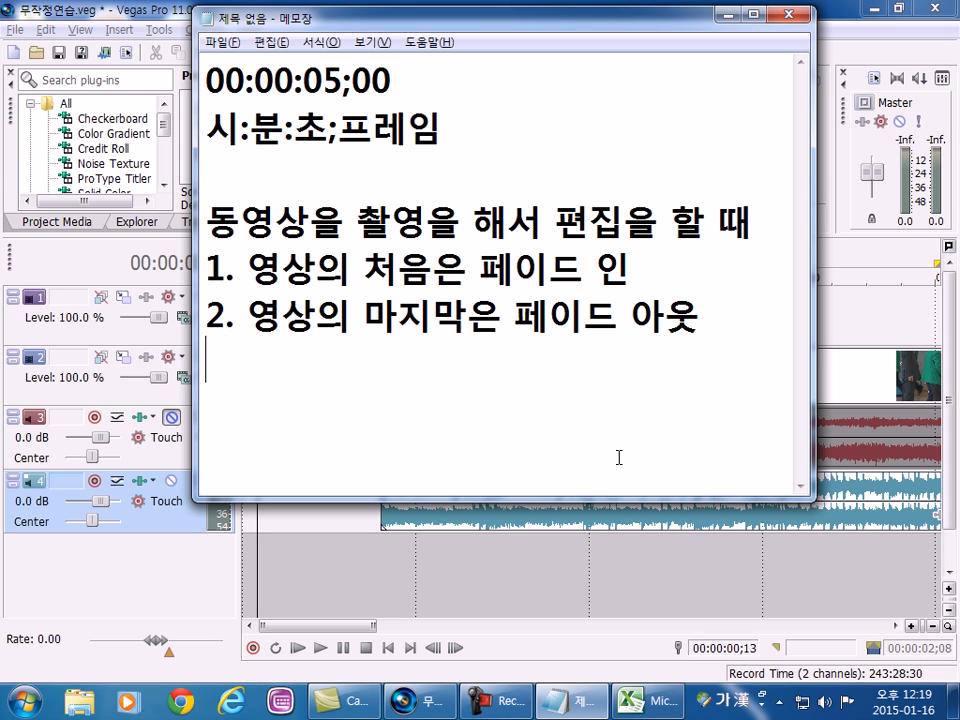
type("3. 영상과 여")
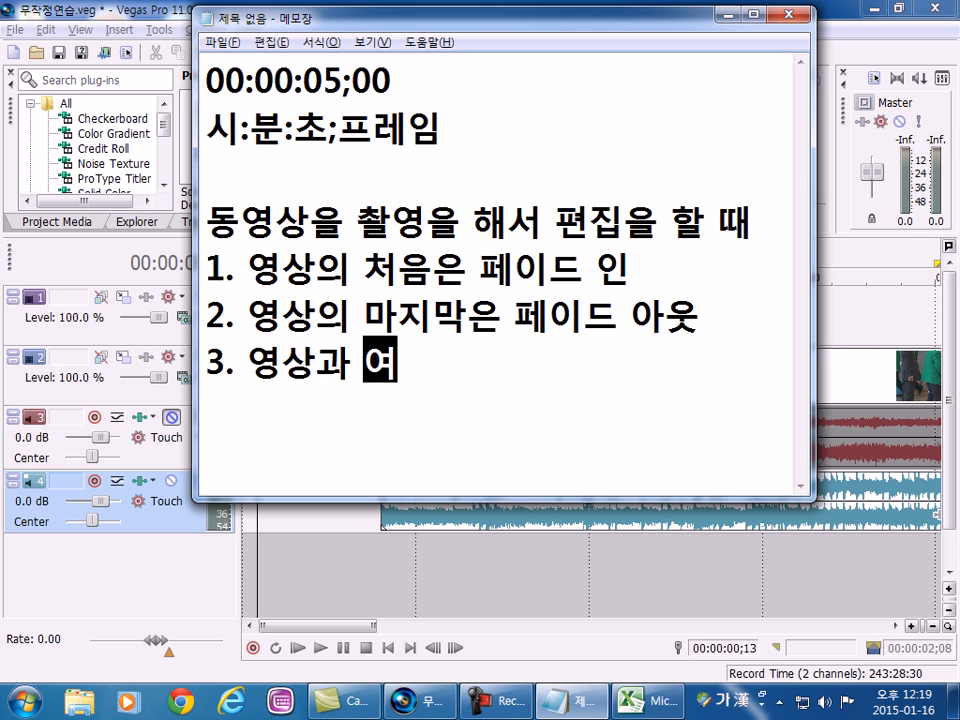
type("상")
key("BackSpace")
key("BackSpace")
key("BackSpace")
key("BackSpace")
type("영상이 ")
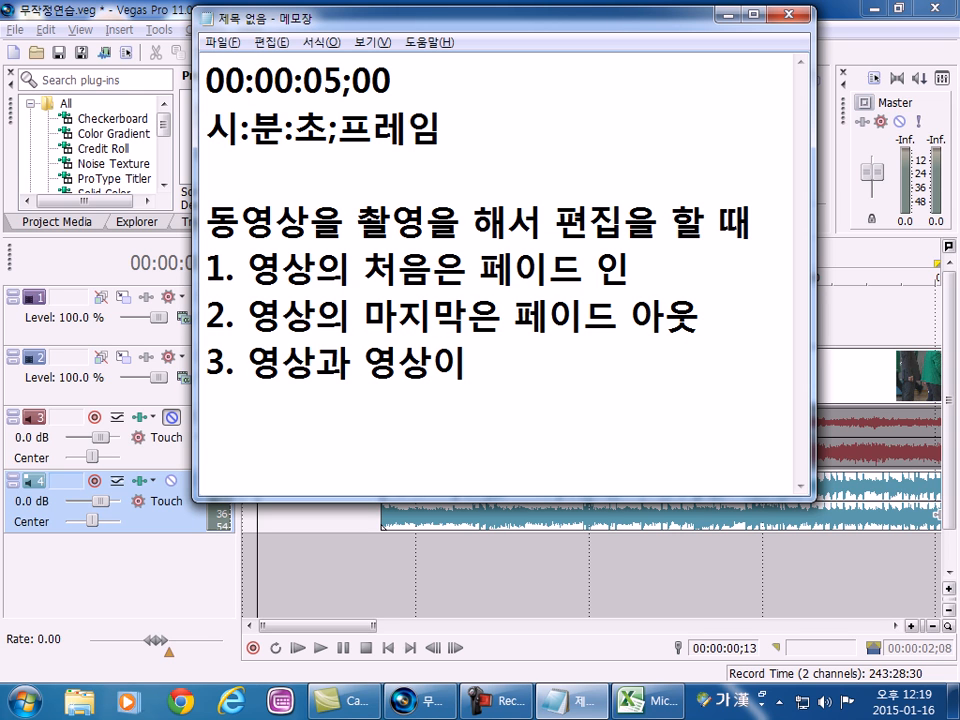
type("바뀌는 곳")
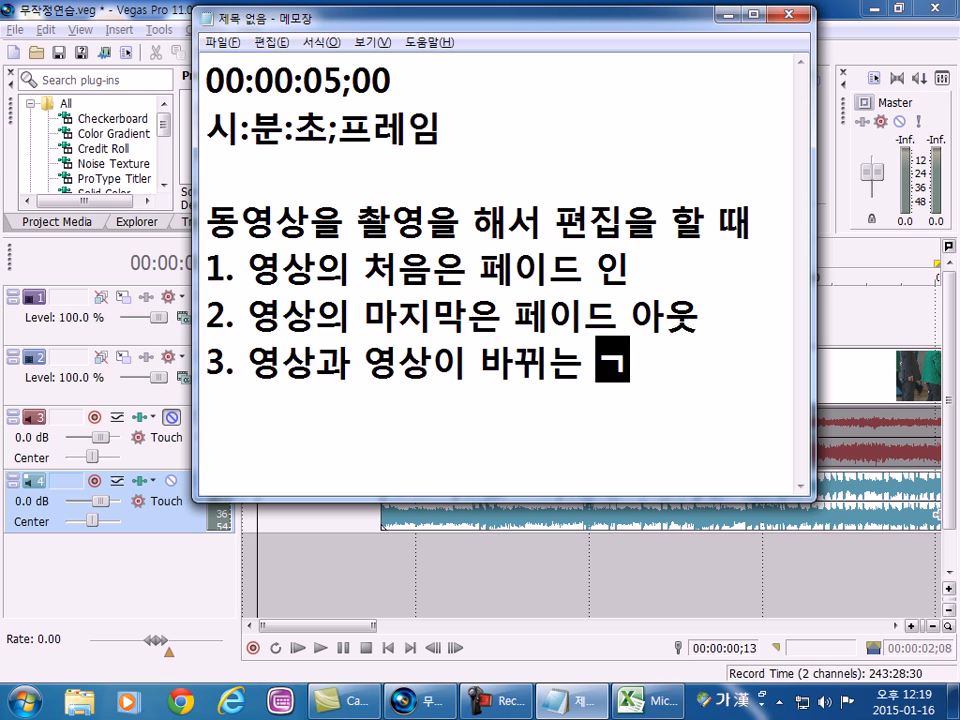
key("Return")
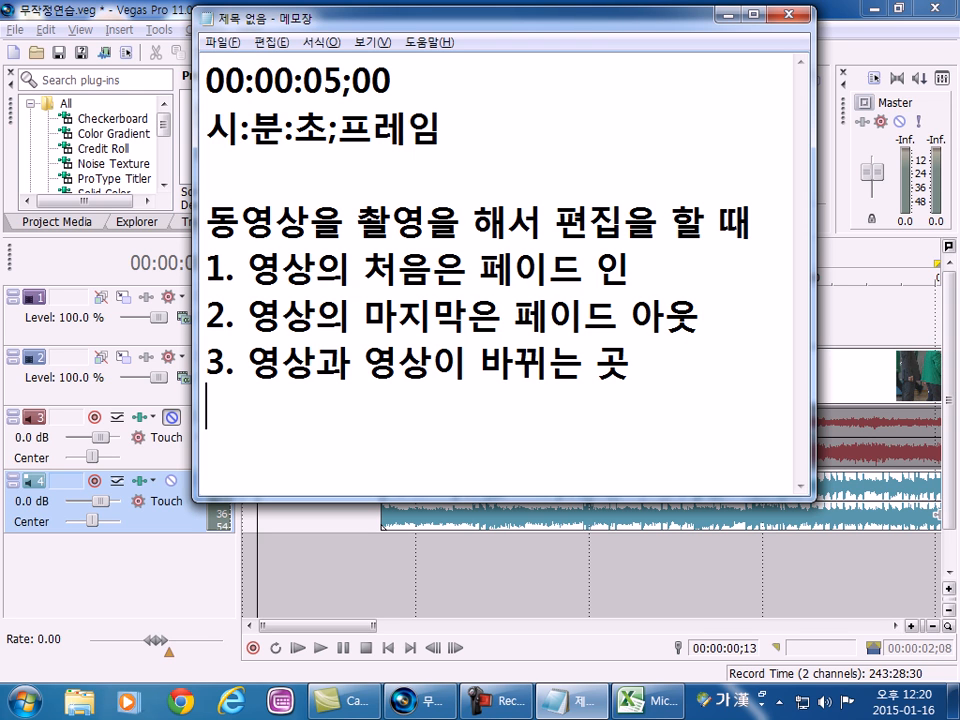
Complete the third rule by appending "에는 겹쳐쓰기(오버랩)를 해도 좋다." to its line.
left_click(708, 367)
type("에는 ")
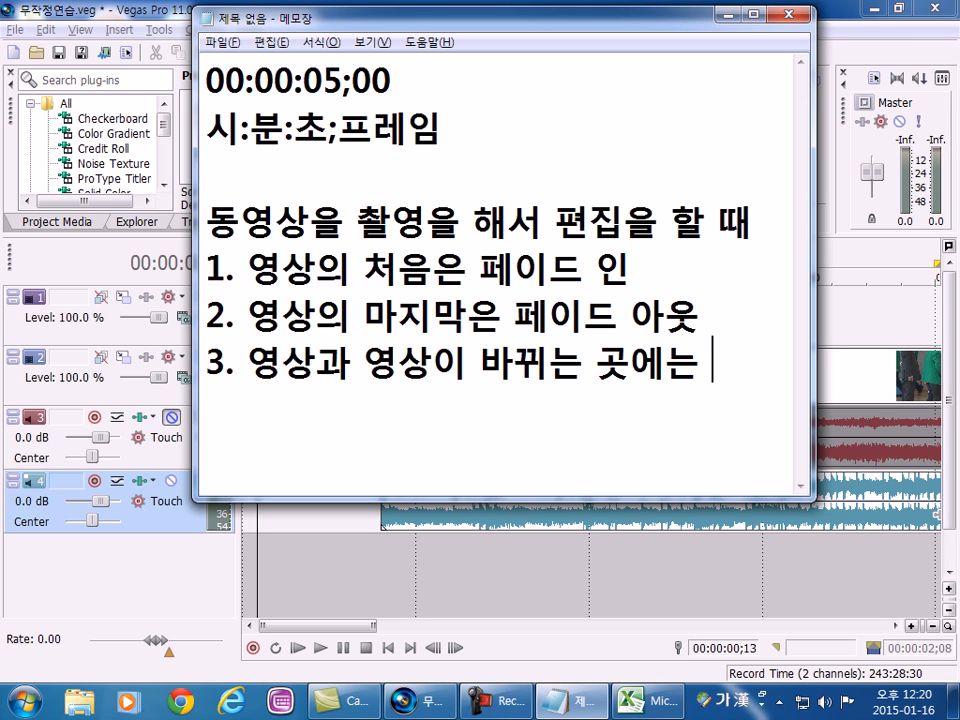
type("겹쳐")
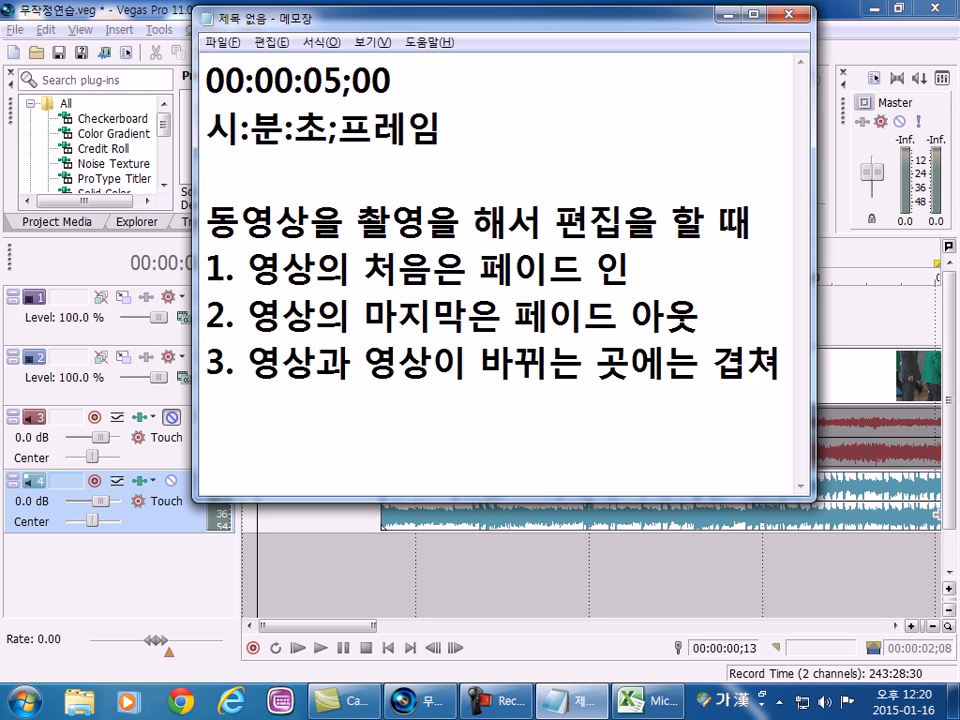
type(" 쓰기(")
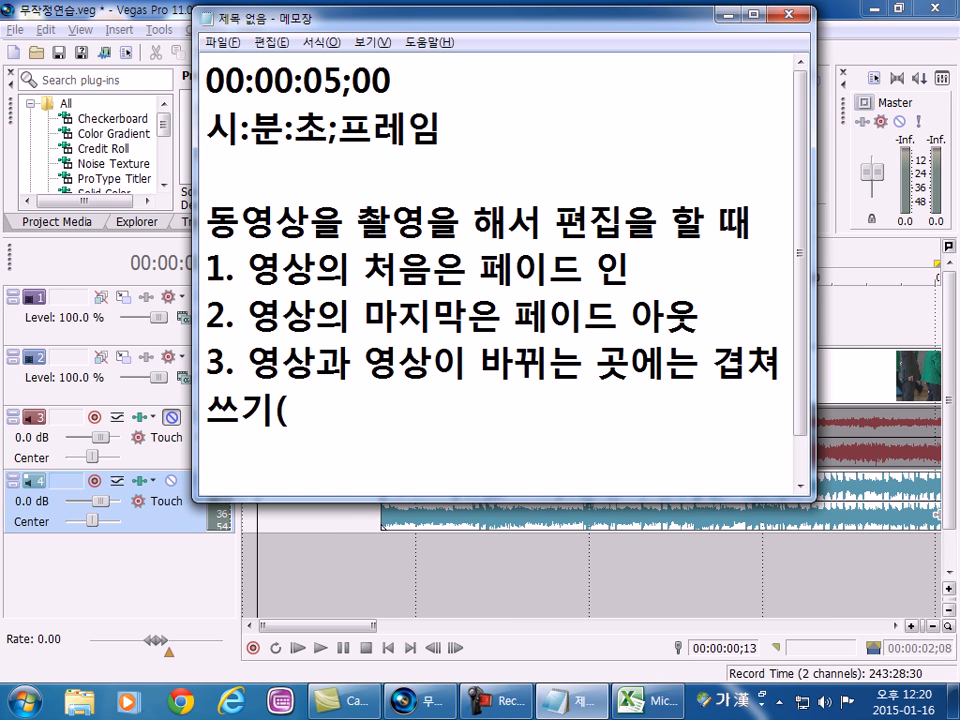
type("오버랩")
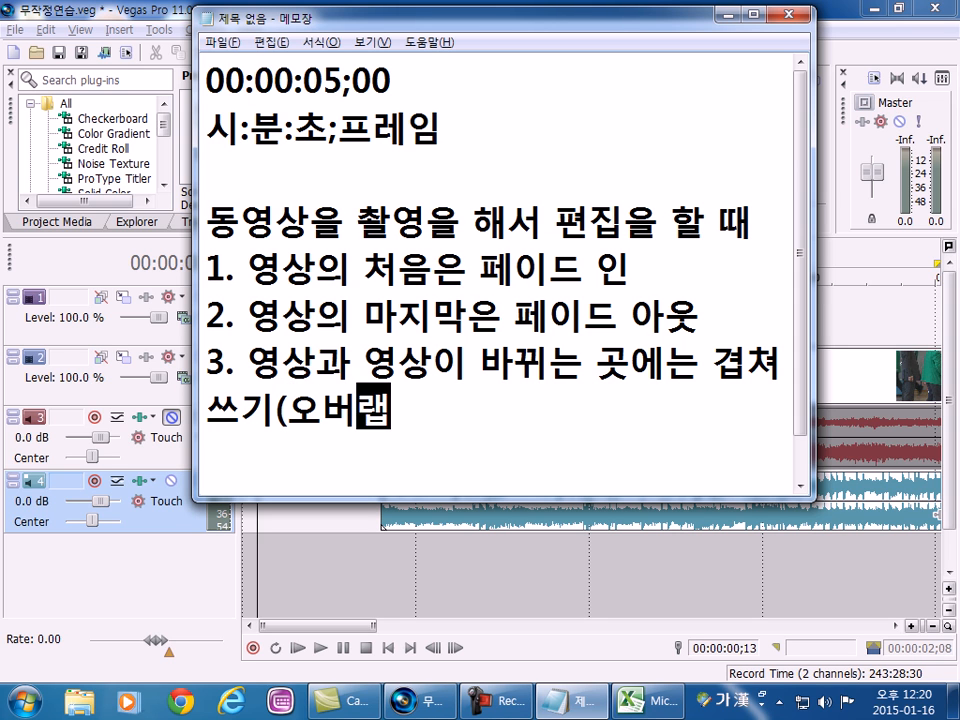
type(")를 ")
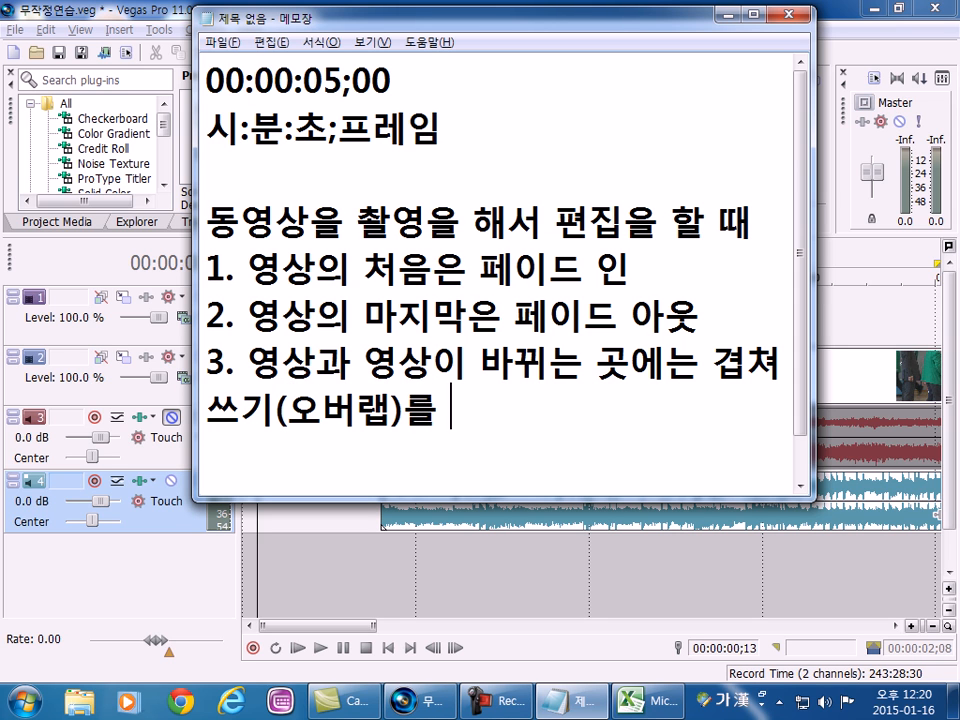
type("해도 좋다.")
key("Return")
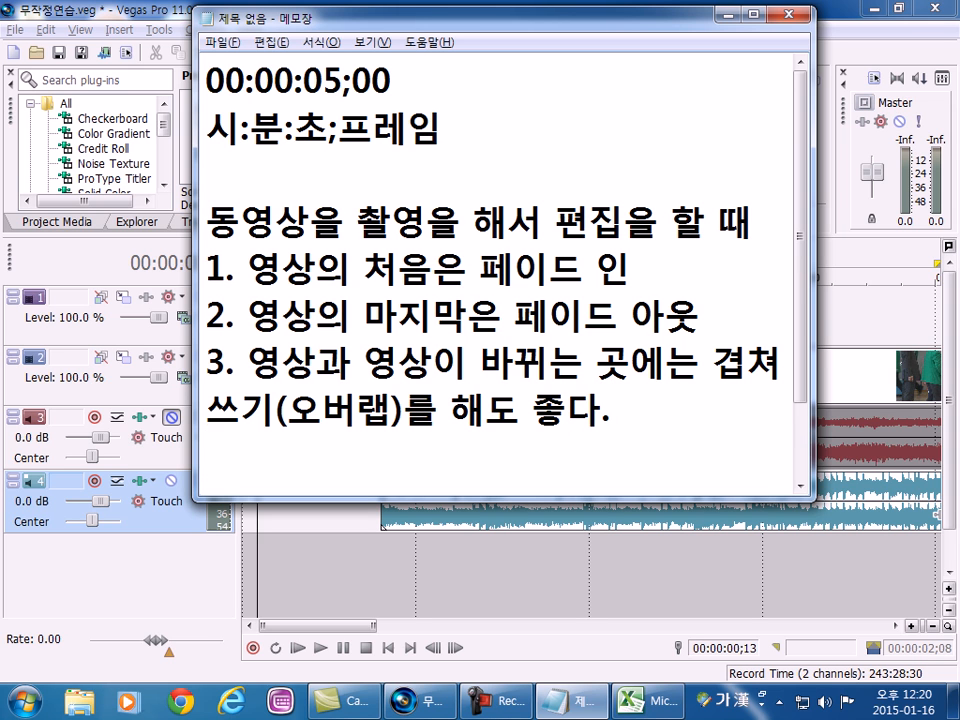
Add blank lines below the third rule and widen the Notepad window to almost the full screen width.
key("Return")
key("Return")
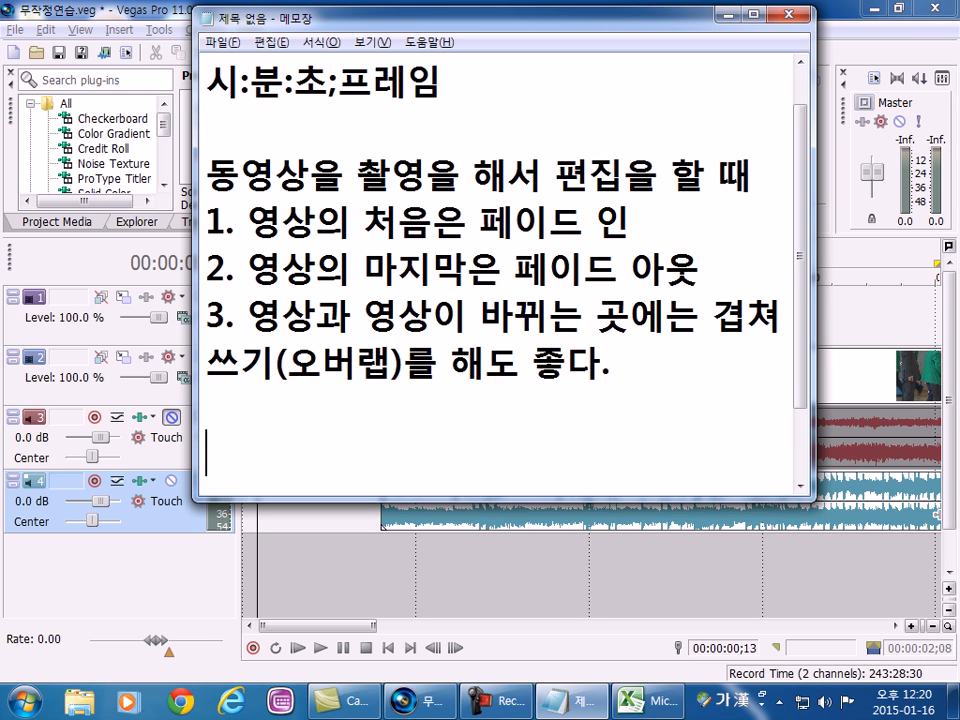
key("Return")
key("Up")
key("Up")
key("Up")
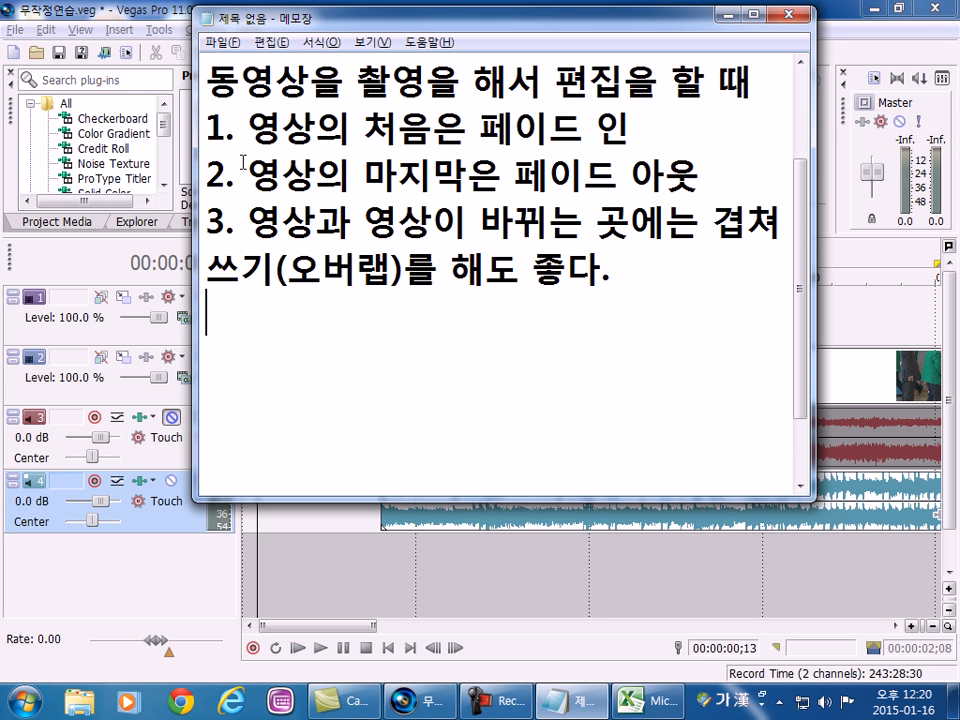
left_click_drag(197, 152, 8, 152)
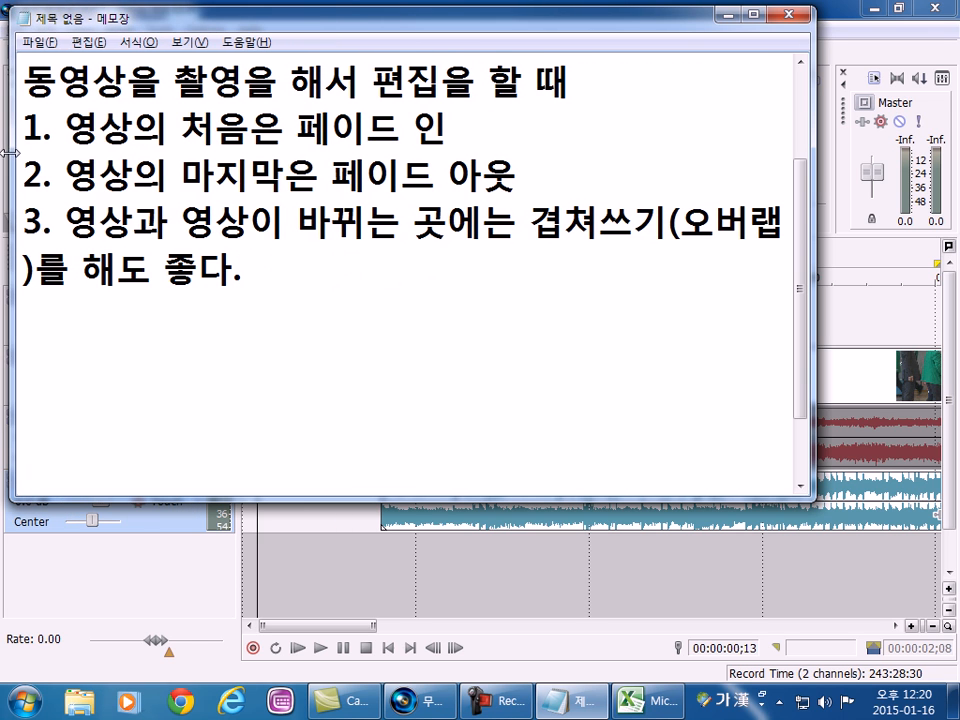
left_click_drag(815, 222, 950, 222)
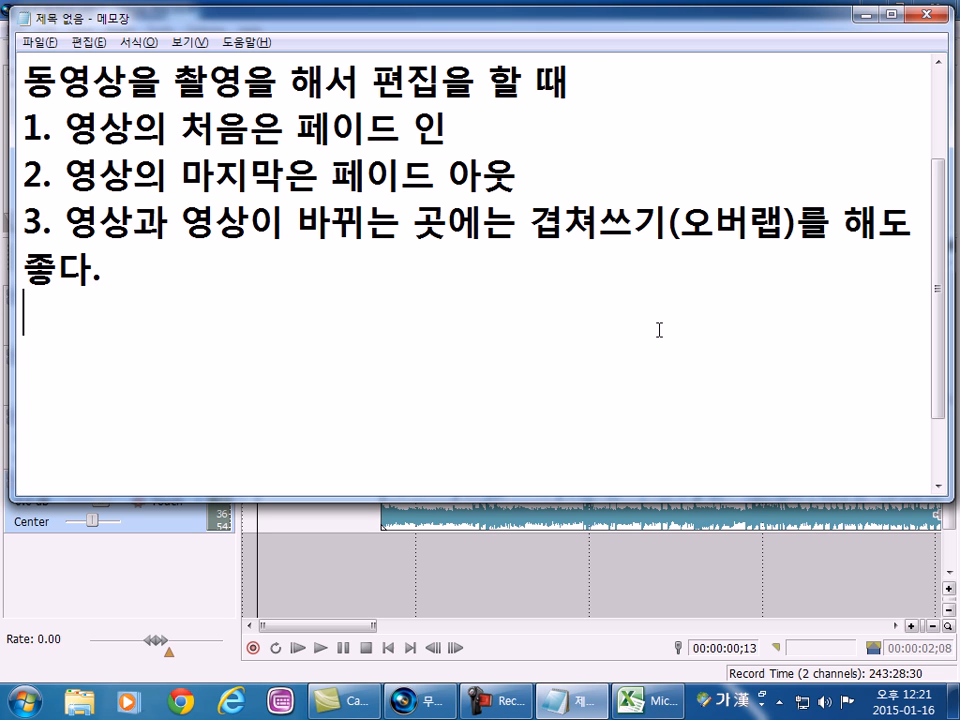
Switch to Vegas Pro and place the cursor inside the crossfade between the yellow clip and the taekwondo clip, at about 00:00:04;10.
key("alt+Tab")
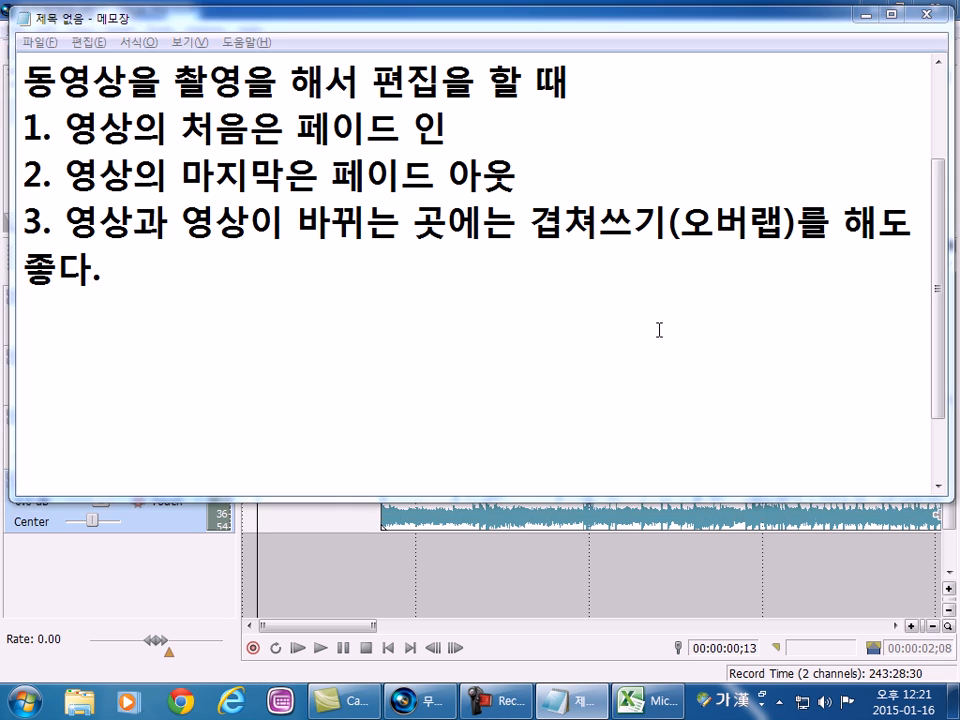
key("alt+Tab")
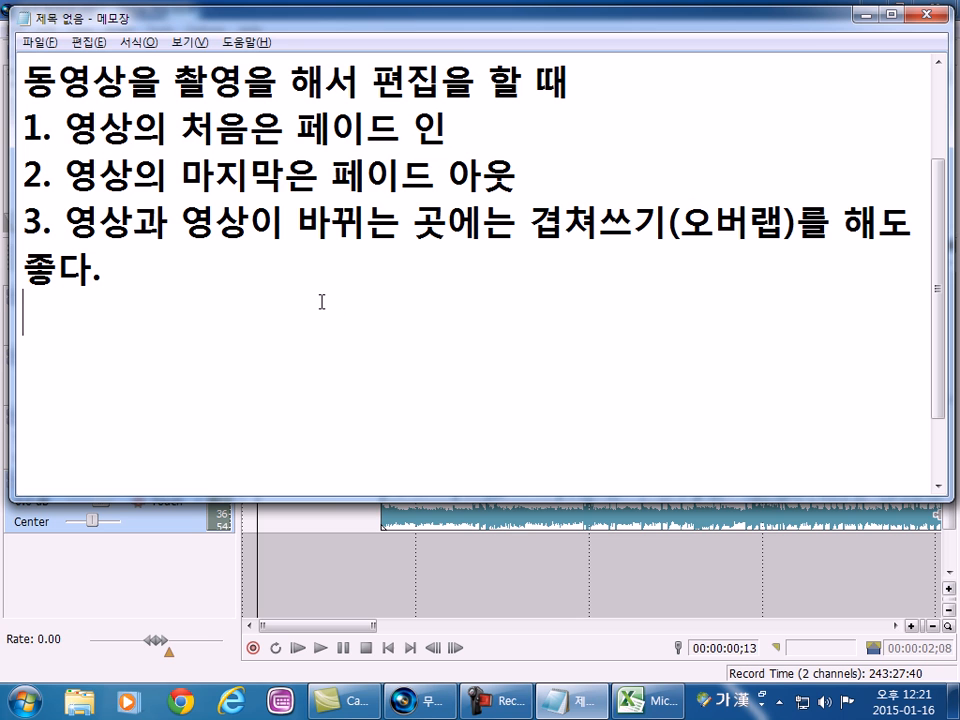
key("alt+Tab")
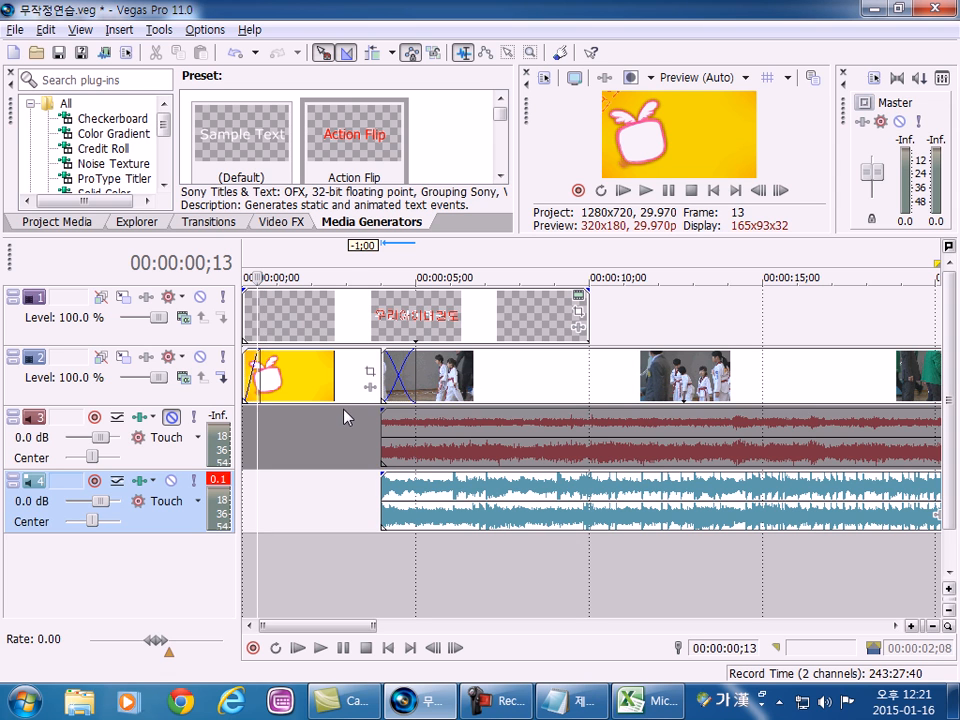
left_click(398, 388)
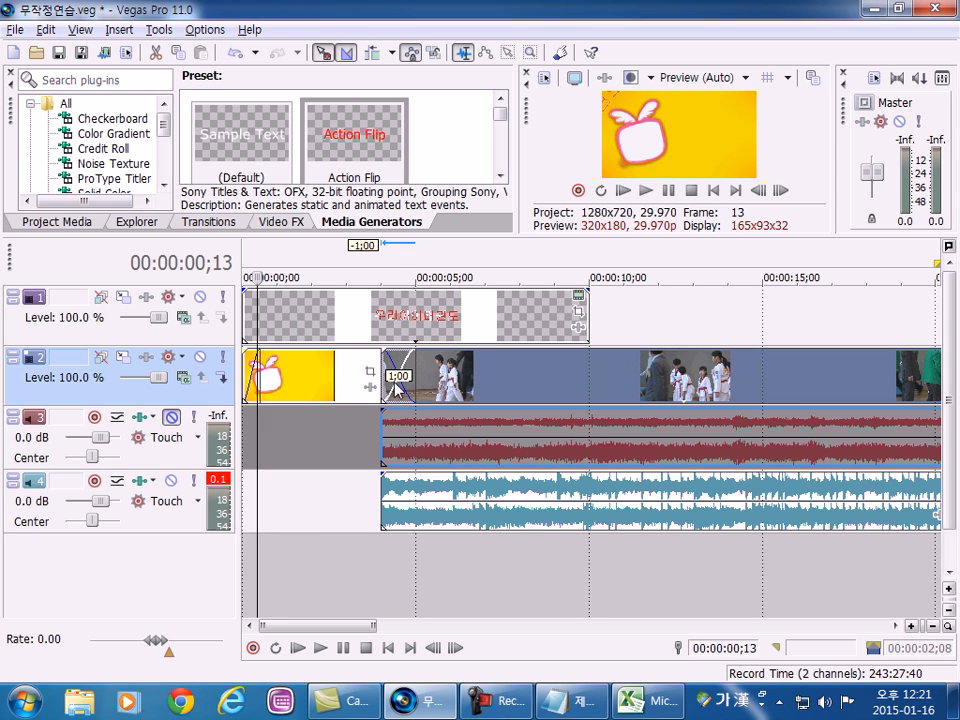
left_click(394, 390)
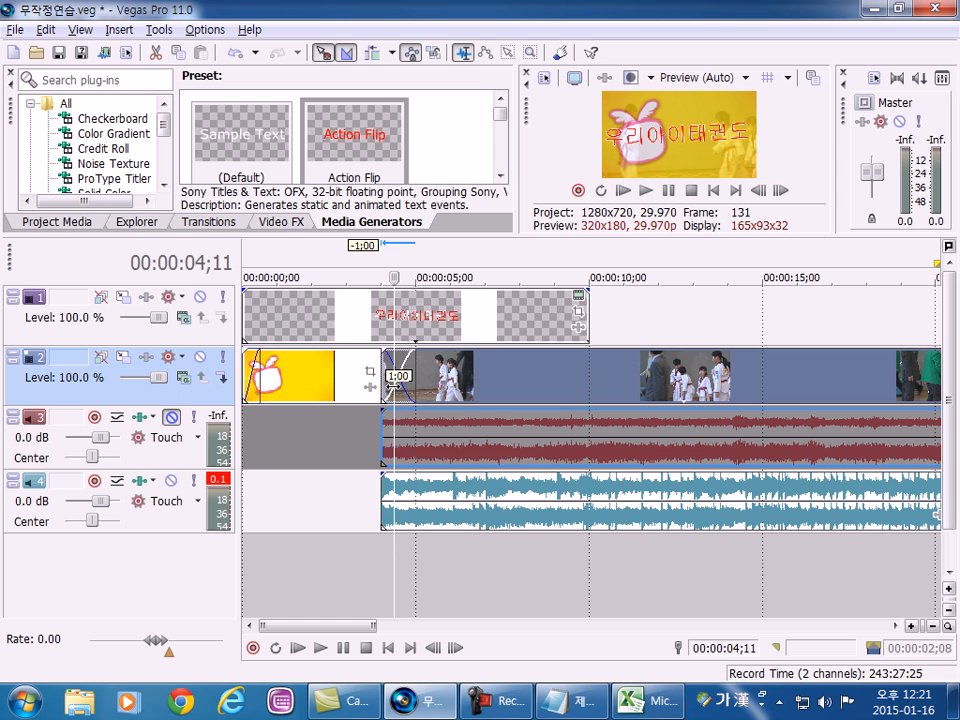
left_click(414, 394)
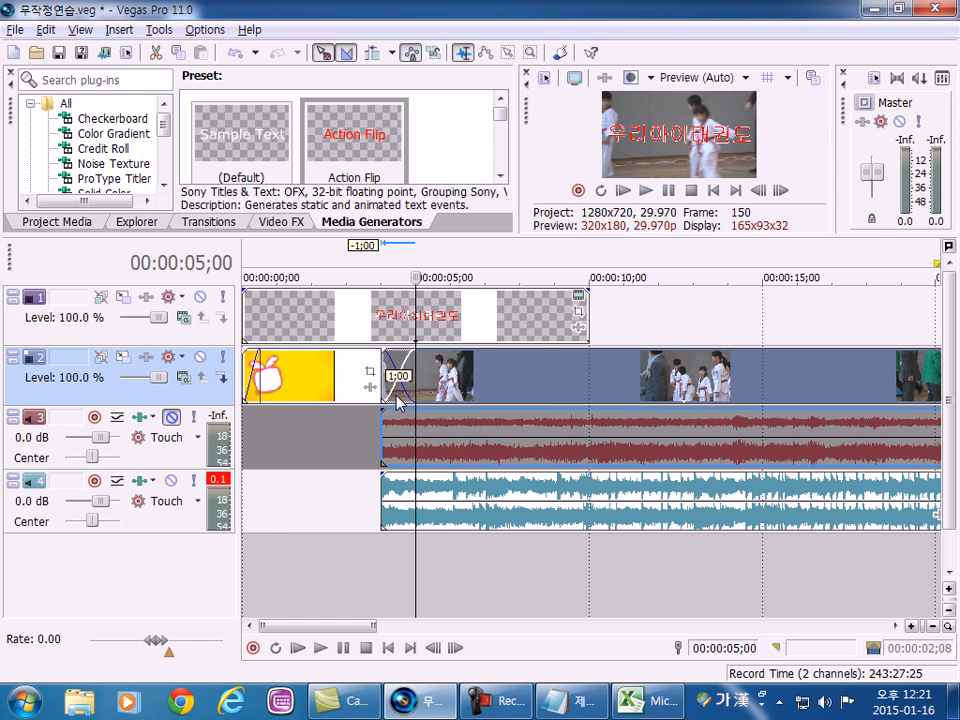
left_click(393, 401)
scroll(393, 402, "up", 3)
scroll(393, 402, "down", 1)
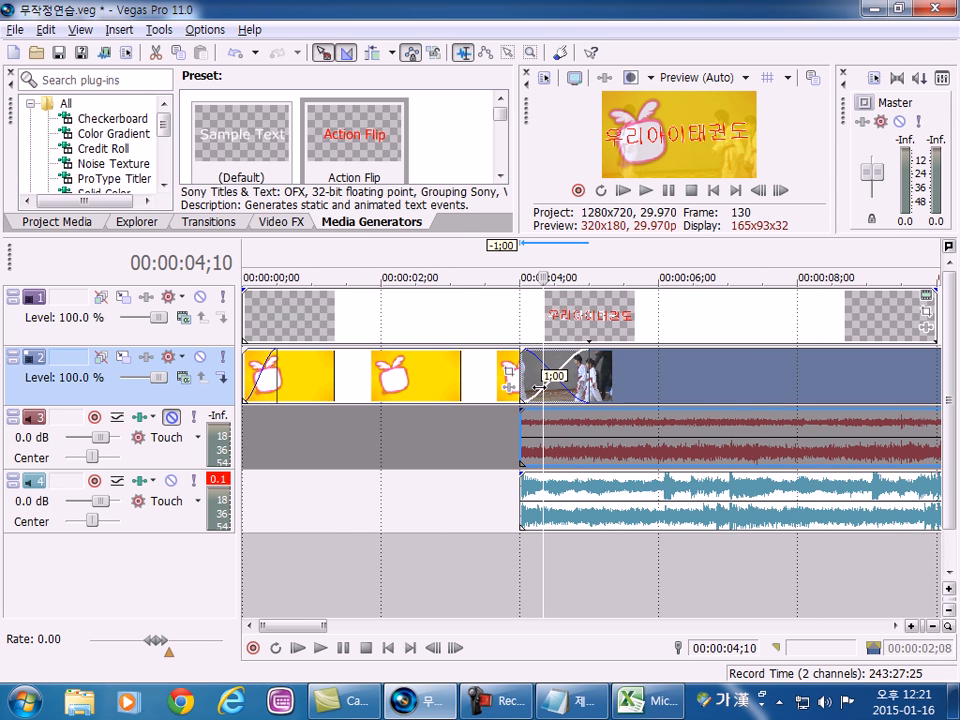
scroll(516, 388, "down", 2)
scroll(490, 395, "up", 3)
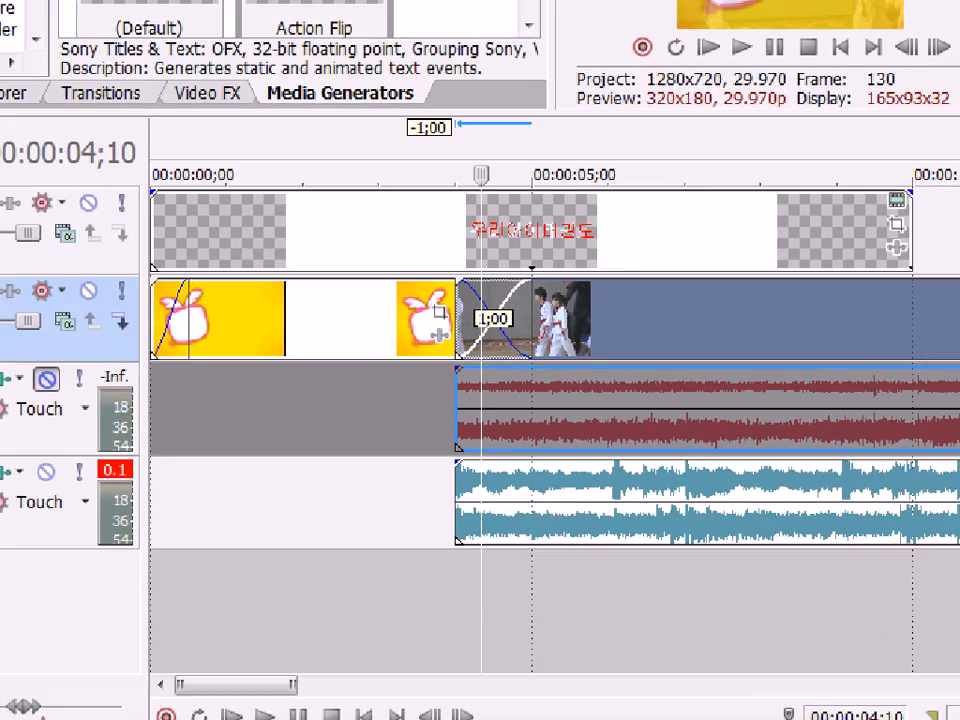
Mark the one-second crossfade on track 2 with a freehand red circle on the magnified screen.
left_click(481, 371)
mouse_move(515, 385)
left_mouse_down()
mouse_move(447, 324)
mouse_move(532, 269)
left_mouse_up()
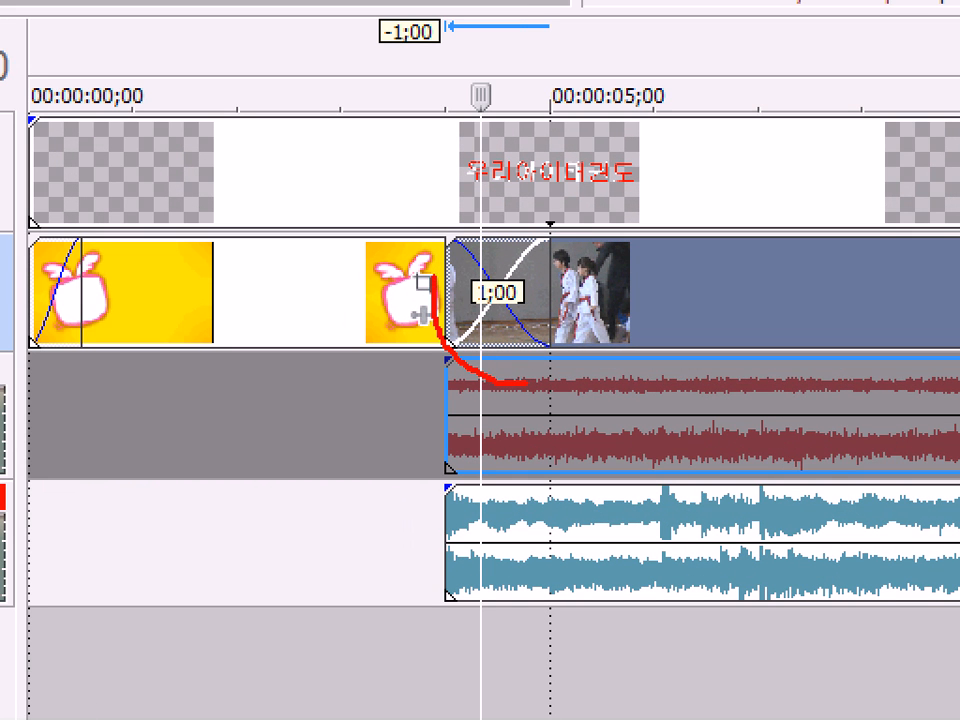
mouse_move(548, 222)
left_mouse_down()
mouse_move(573, 242)
mouse_move(573, 318)
mouse_move(500, 385)
left_mouse_up()
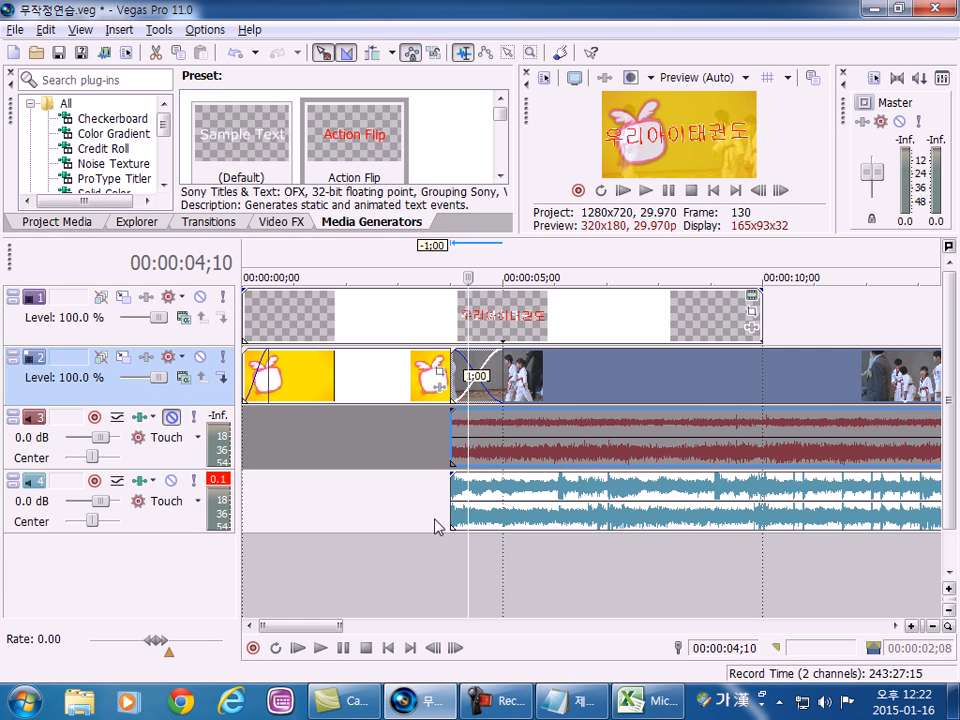
Select the range 00:00:03;21 to 00:00:05;13 and preview the crossfade in the detached Video Preview window, docking the window again.
left_click_drag(416, 591, 596, 597)
left_click_drag(527, 101, 274, 5)
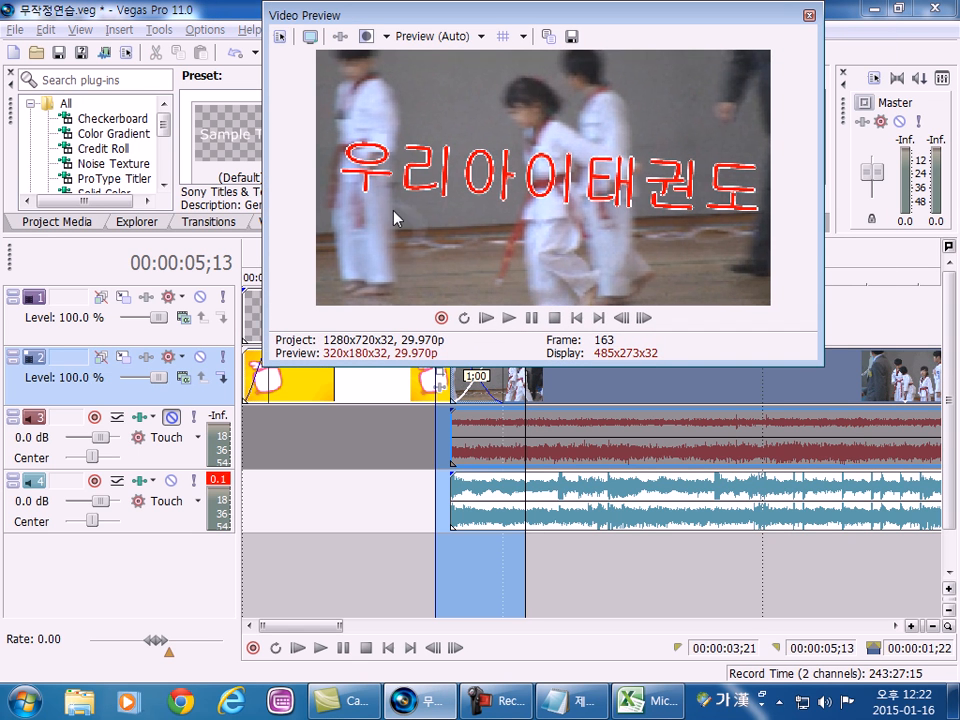
left_click(508, 317)
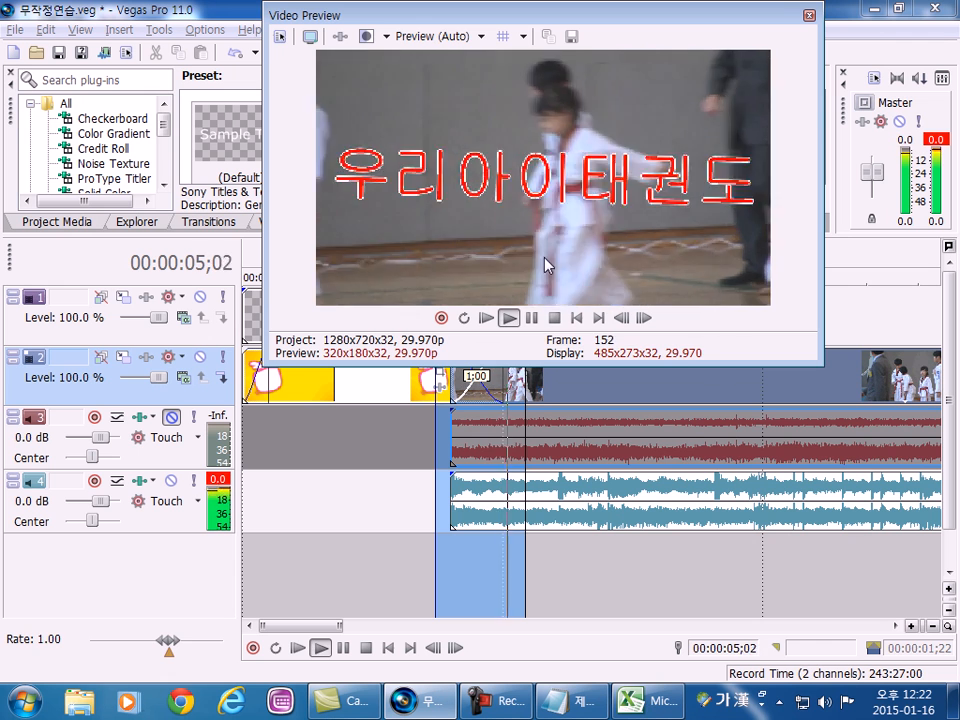
left_click(510, 317)
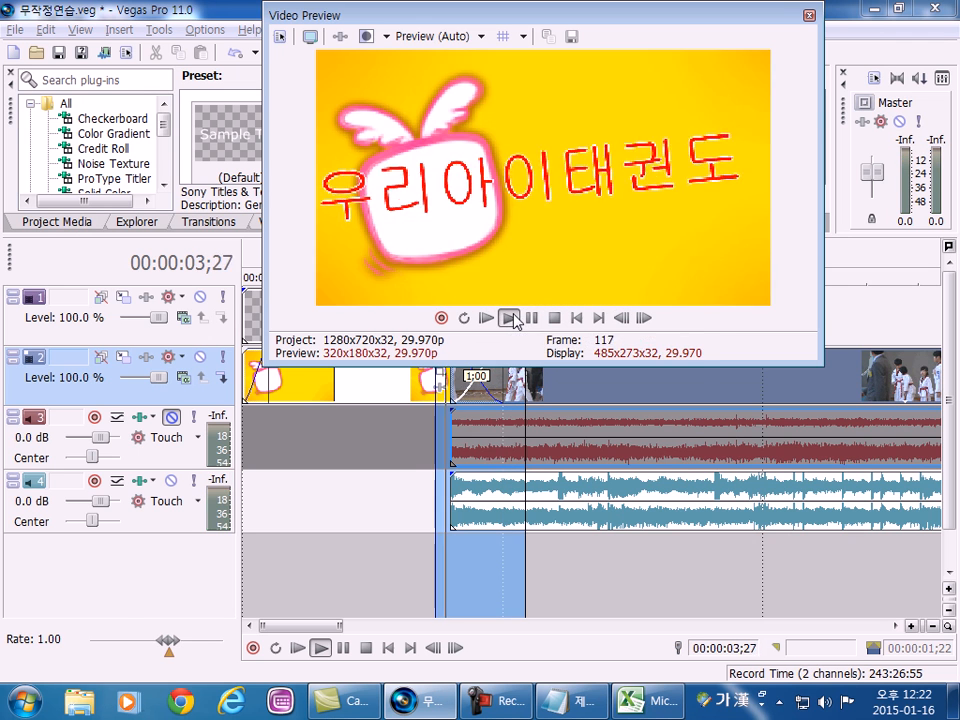
left_click(531, 317)
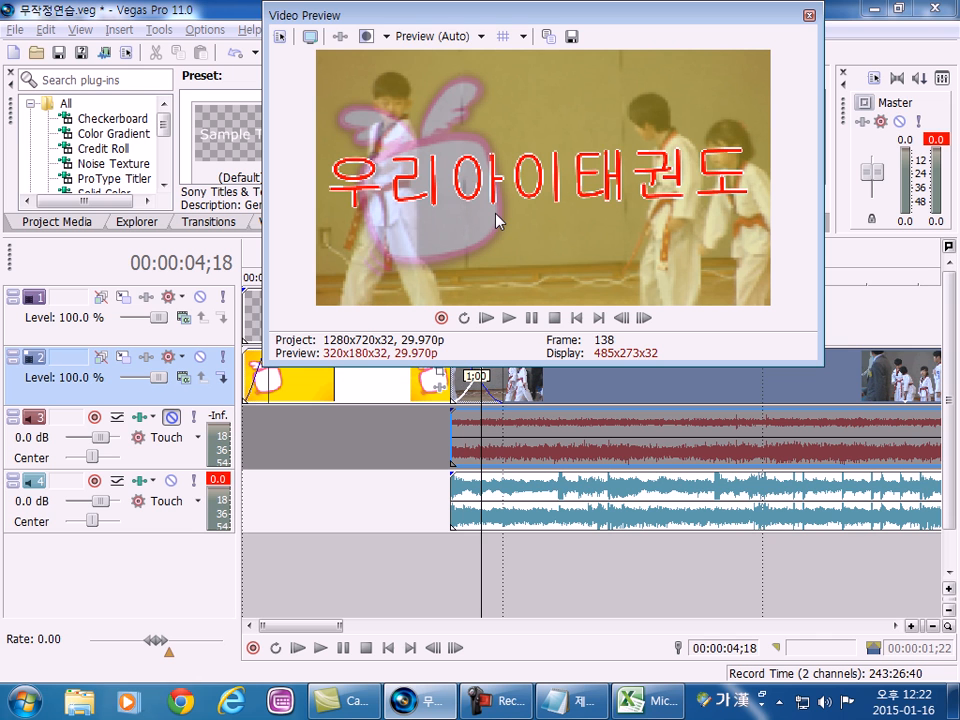
left_click_drag(388, 25, 590, 55)
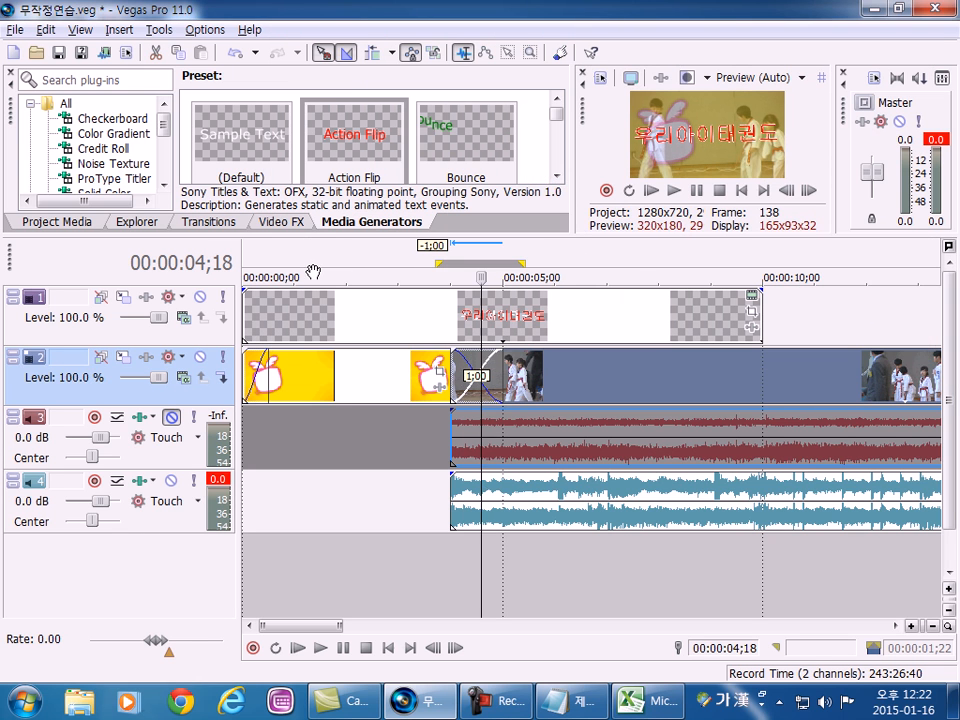
View the video files in the folder "2 영상" and return to the title presets of the media generators.
left_click(136, 224)
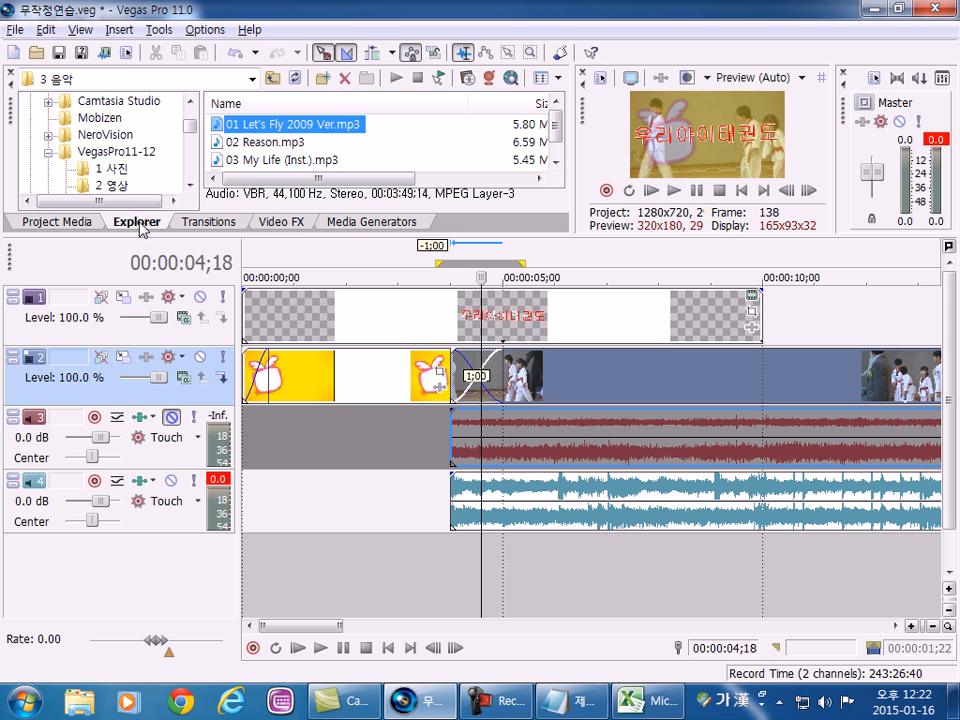
left_click(111, 169)
left_click(133, 189)
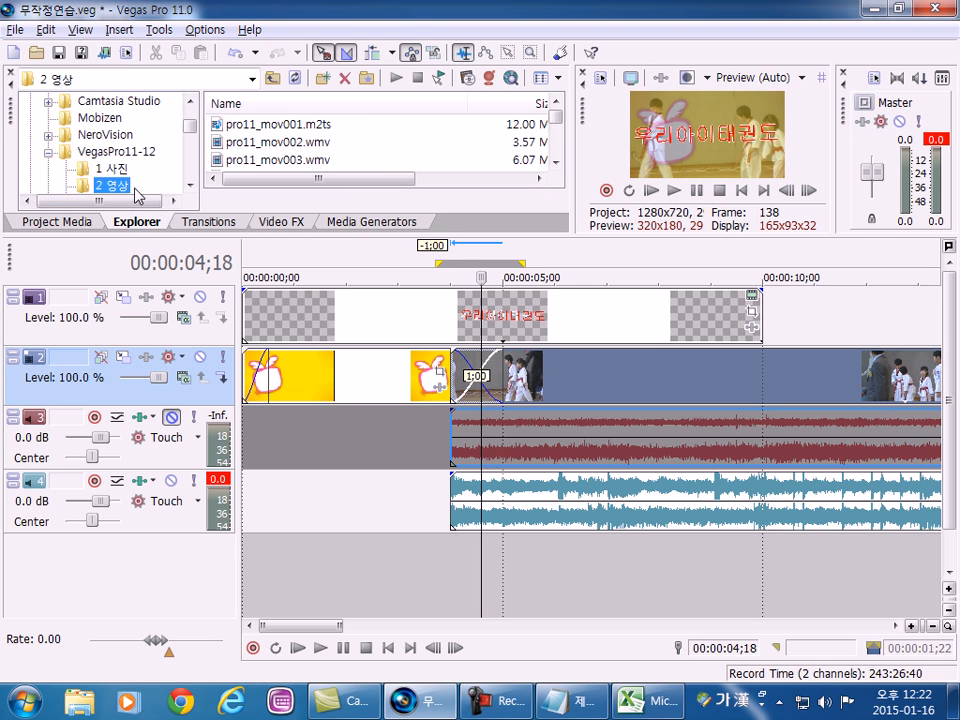
left_click(365, 224)
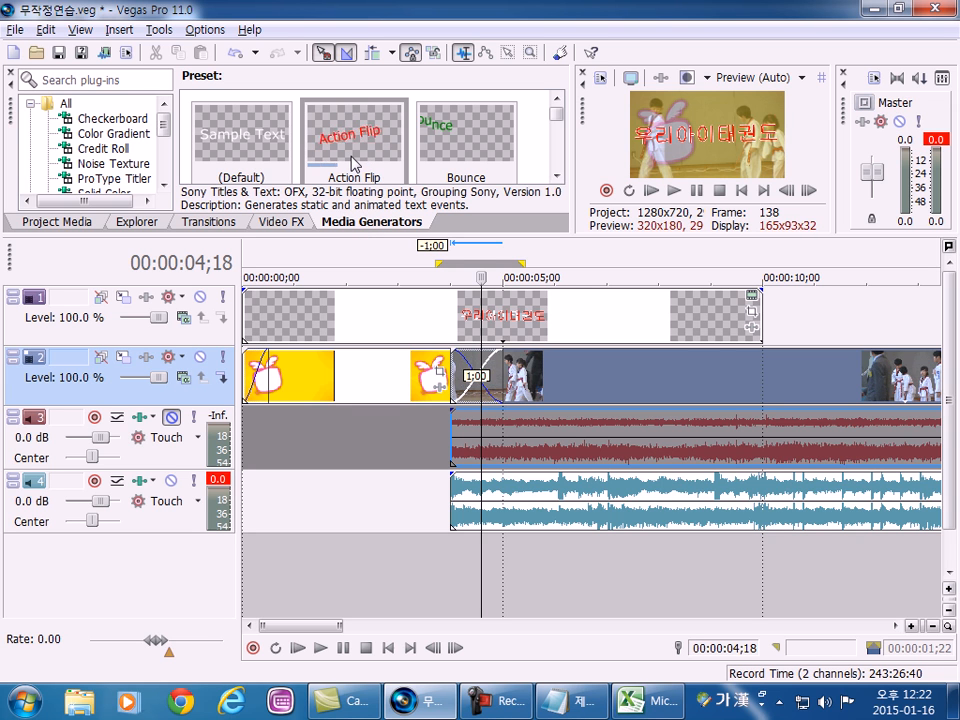
Show the video transitions and select the time range 00:00:01;09 to 00:00:02;21 across the yellow clip.
left_click(214, 228)
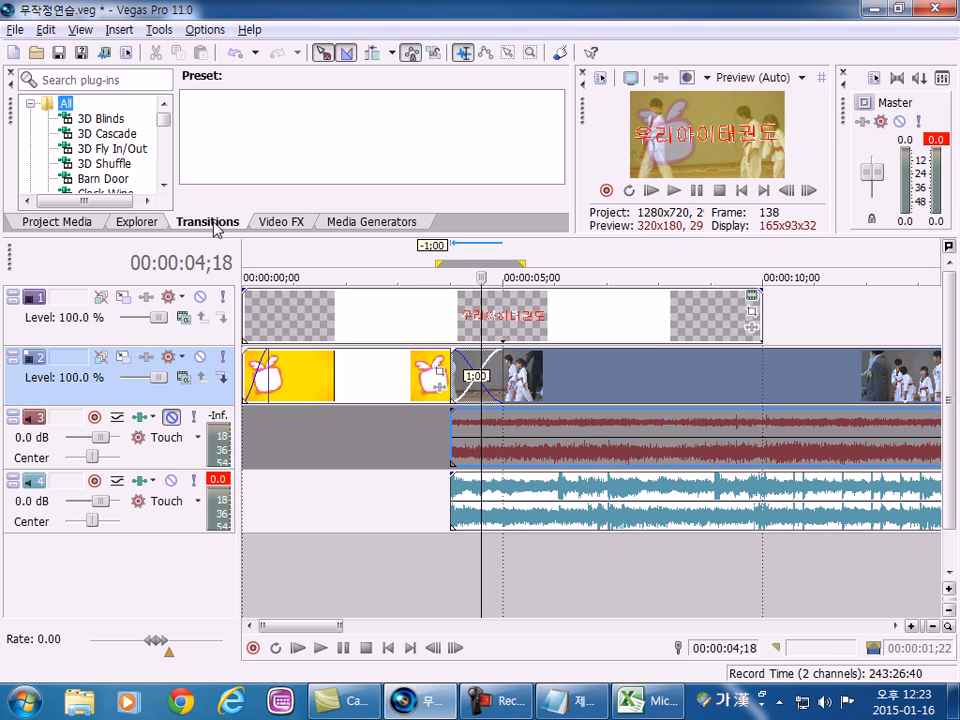
left_click(316, 388)
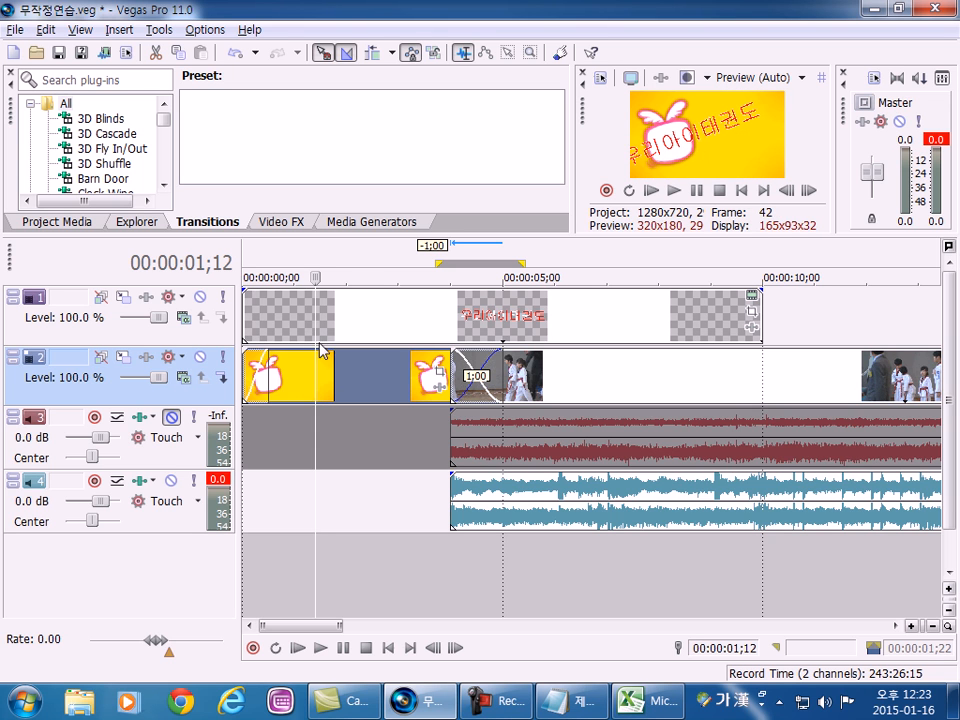
left_click_drag(310, 415, 381, 431)
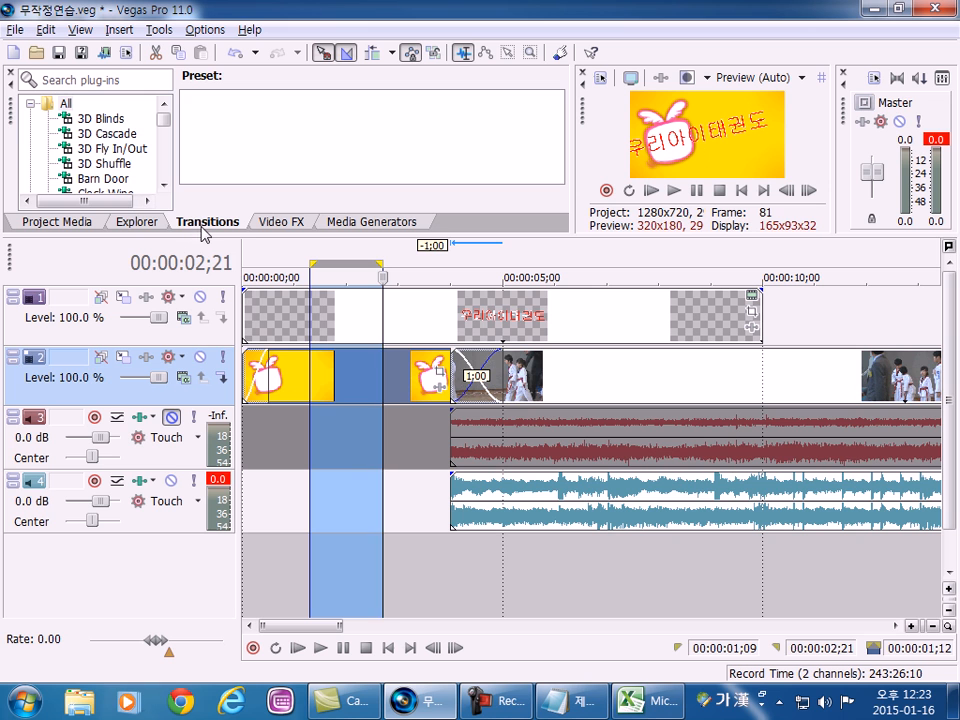
Move the taekwondo clip away from the yellow clip, then back until the two overlap by one second on track 2.
left_click_drag(593, 390, 673, 390)
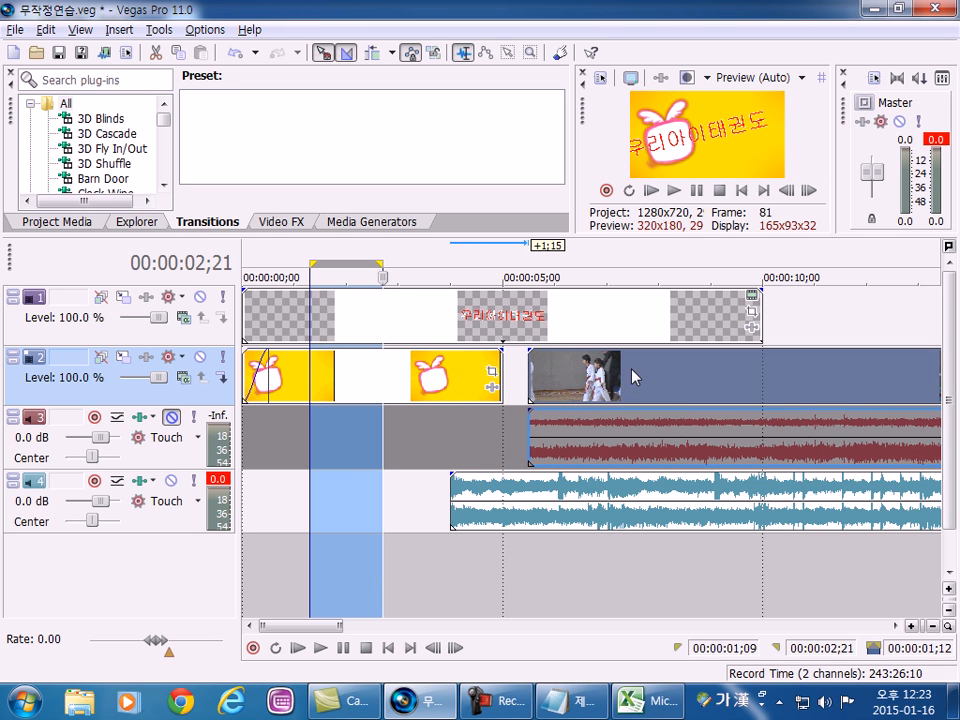
left_click(437, 380)
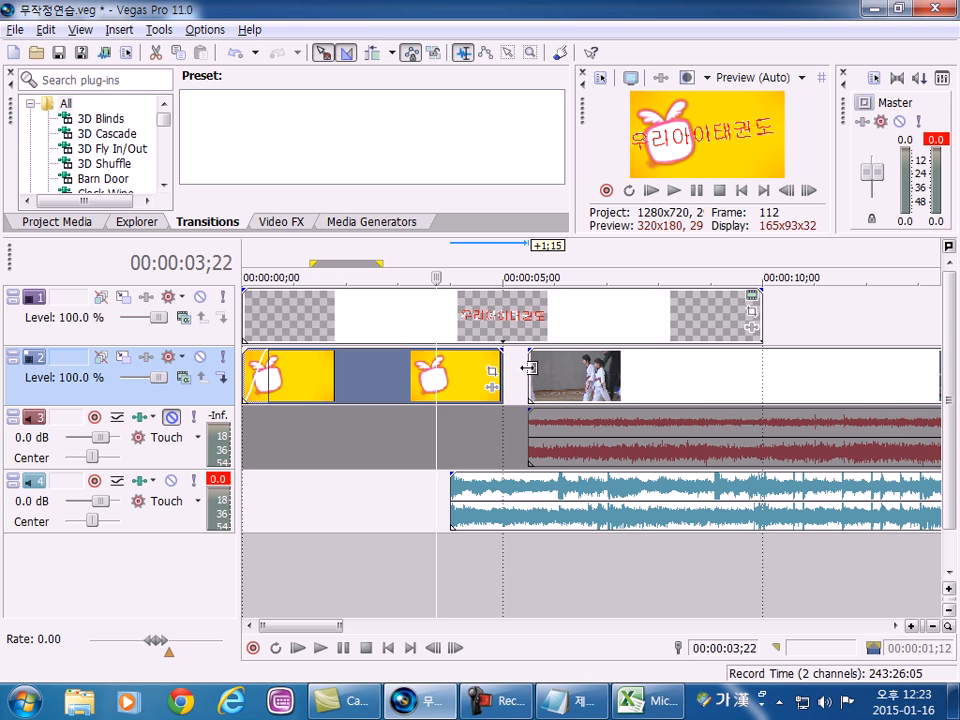
left_click_drag(573, 391, 547, 392)
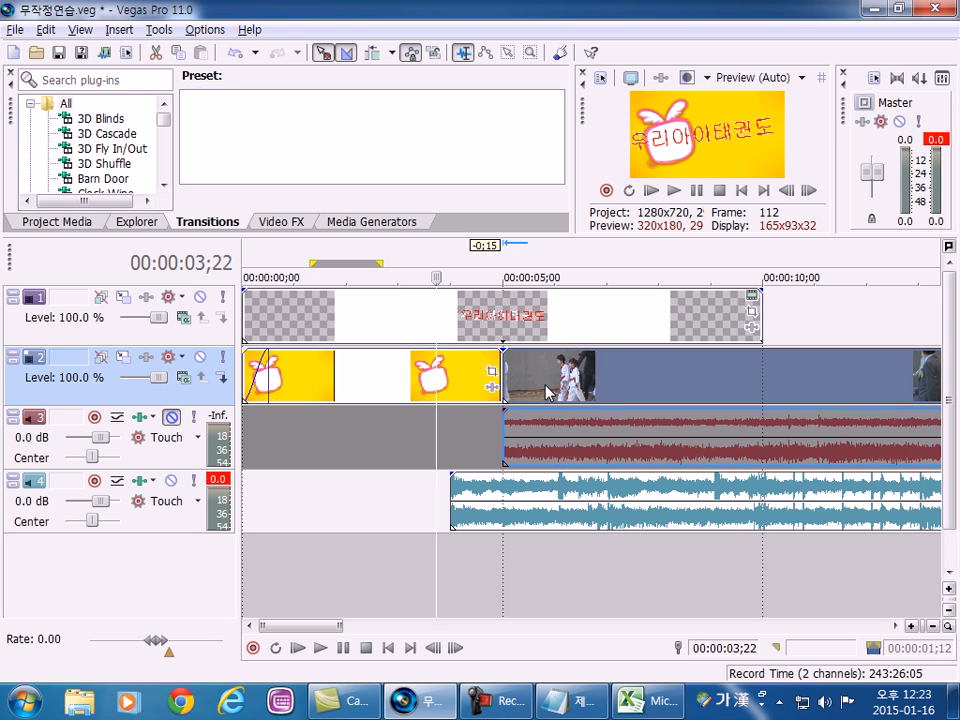
left_click_drag(608, 393, 556, 393)
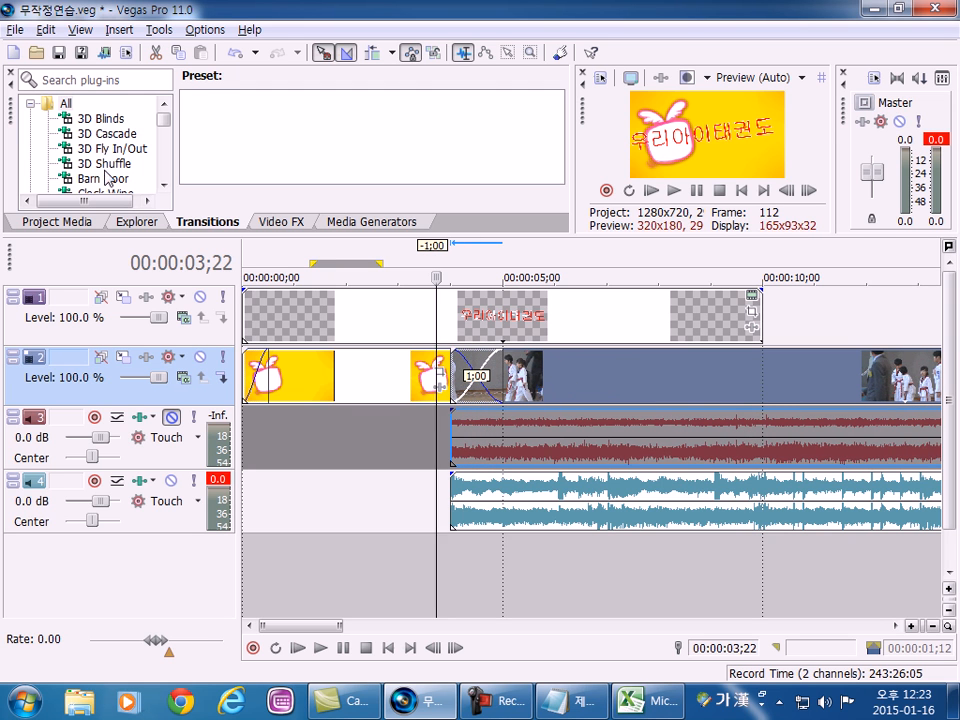
Apply the 3D Blinds transition with the Simple preset to the crossfade between the yellow and taekwondo clips, closing its settings.
left_click(112, 121)
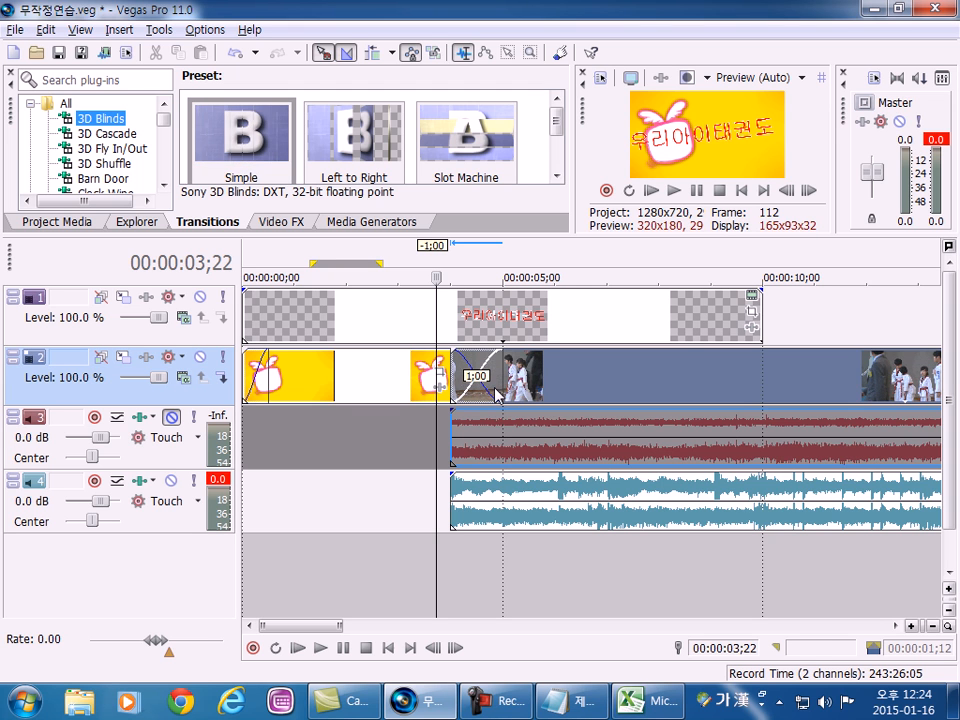
left_click_drag(242, 140, 477, 378)
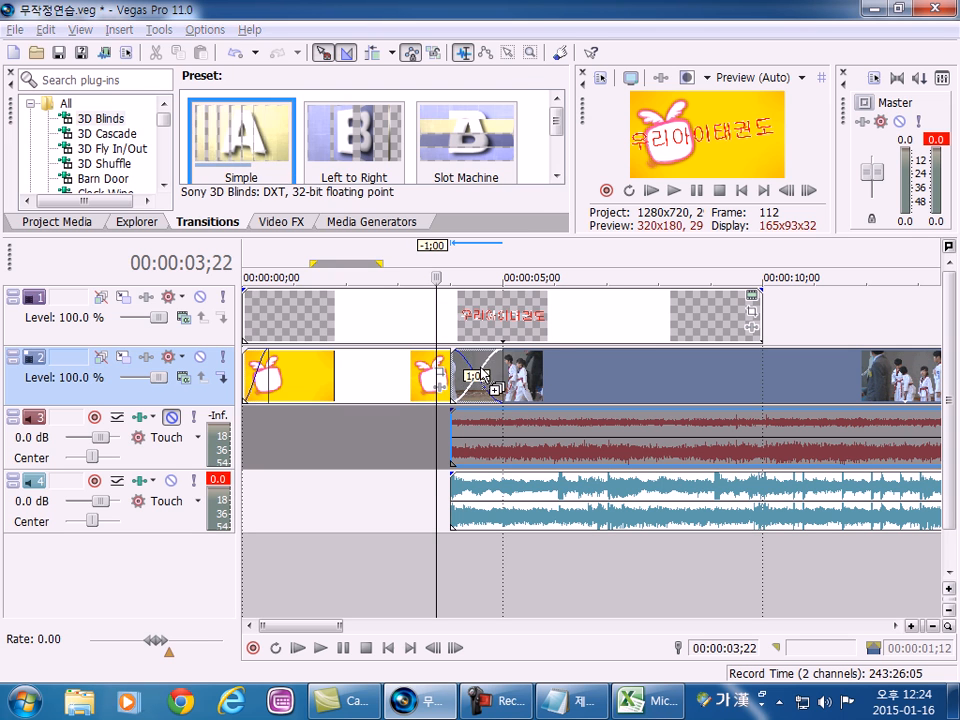
left_click(527, 8)
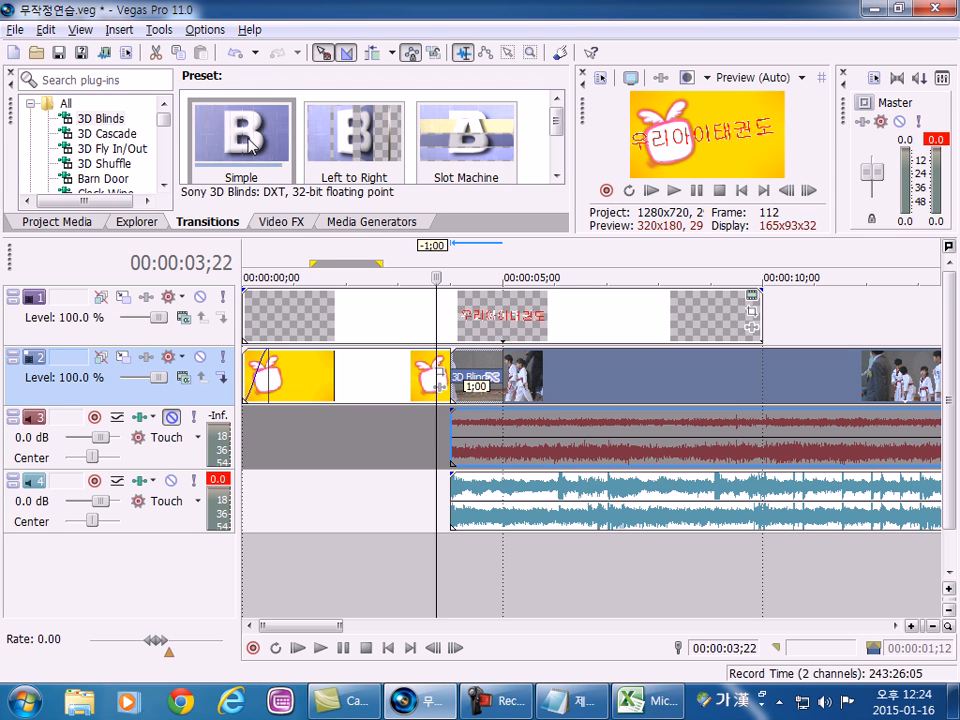
left_click_drag(233, 155, 455, 375)
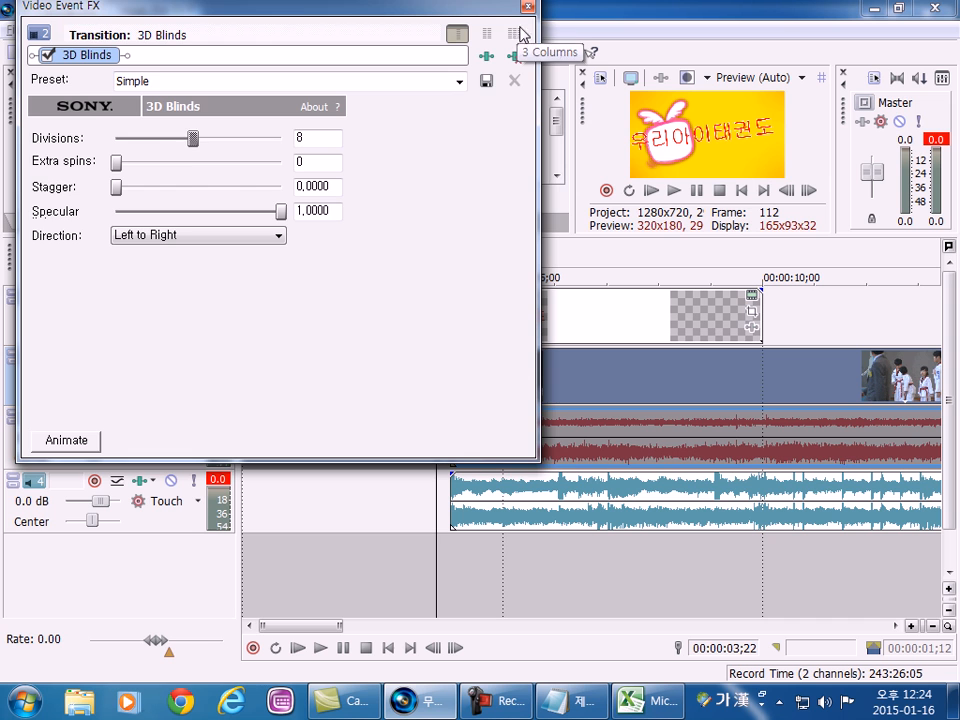
left_click(528, 9)
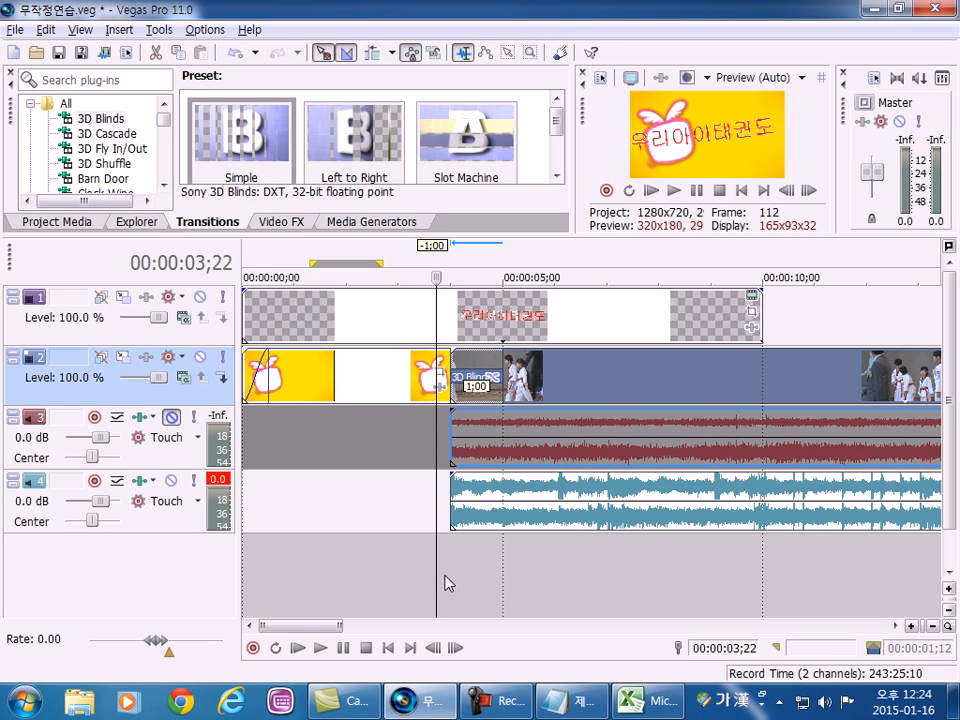
Select the range 00:00:03;21 to 00:00:05;25 and preview the 3D Blinds transition in the detached and docked Video Preview.
left_click_drag(435, 575, 546, 583)
left_click_drag(583, 111, 173, 33)
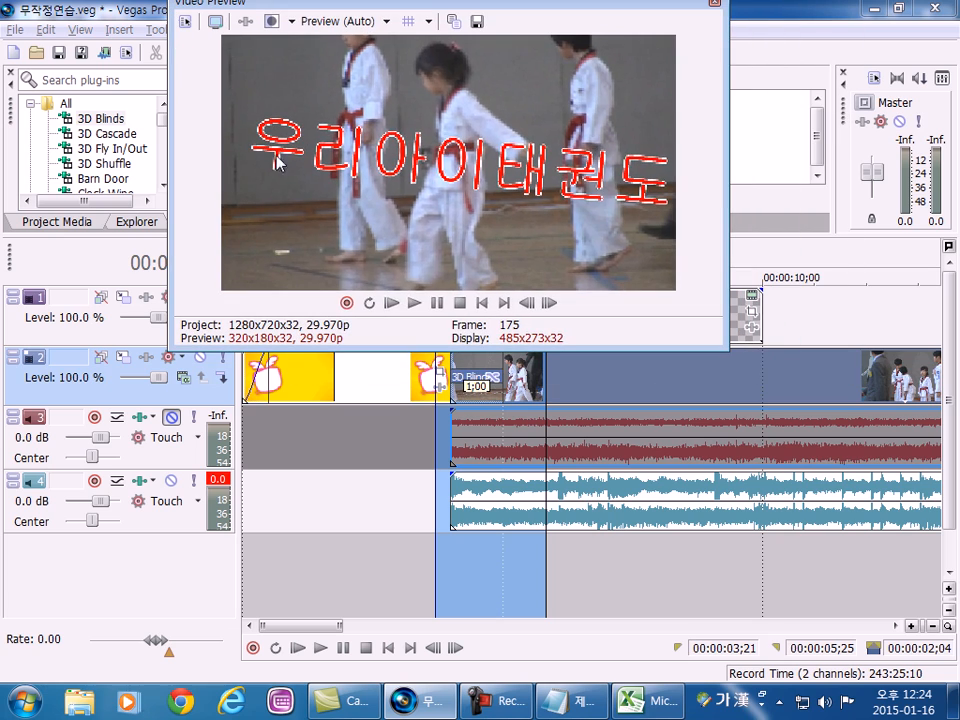
left_click(413, 303)
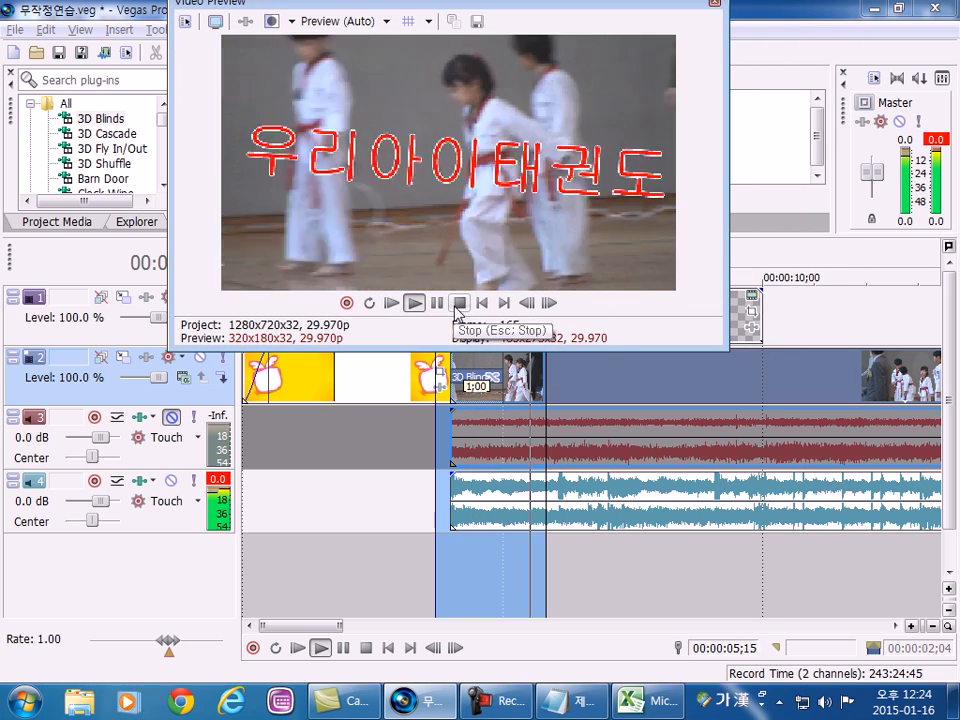
left_click(458, 303)
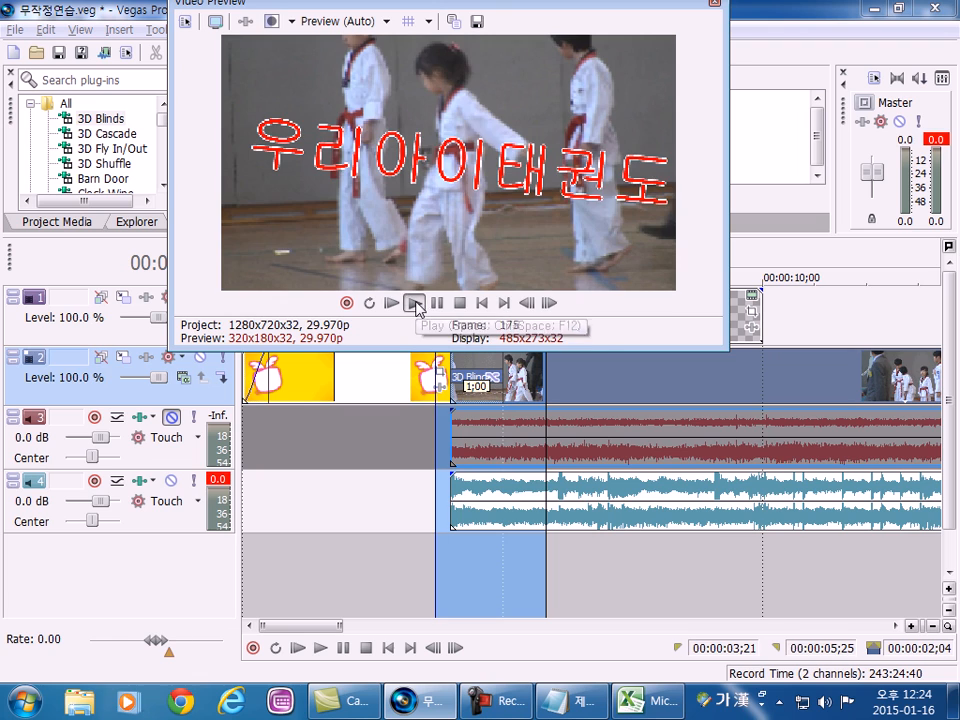
left_click(415, 304)
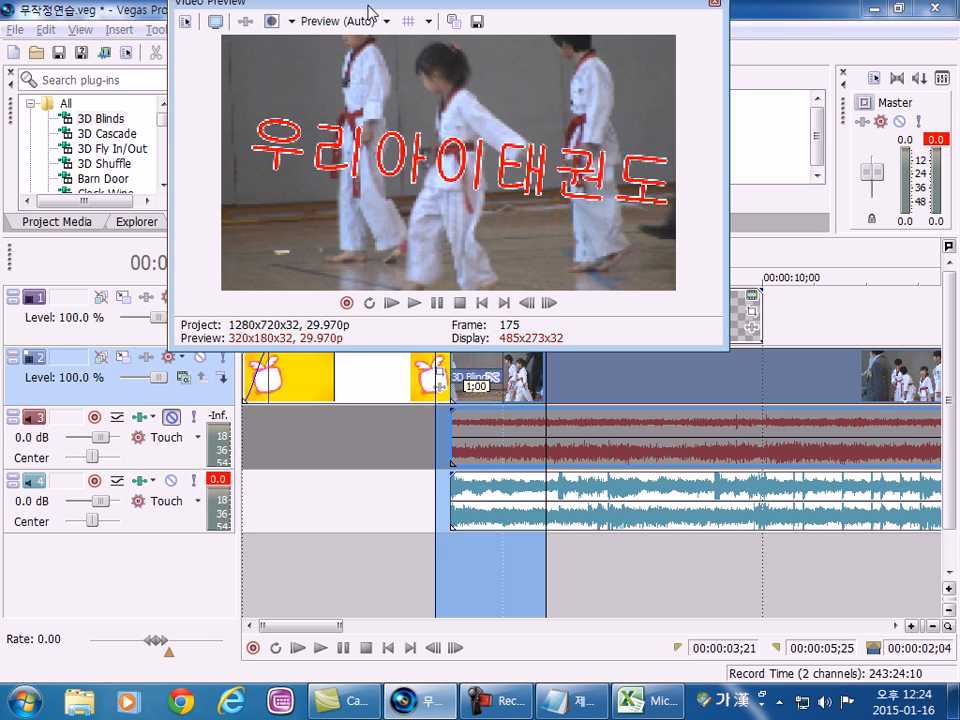
left_click_drag(369, 8, 782, 67)
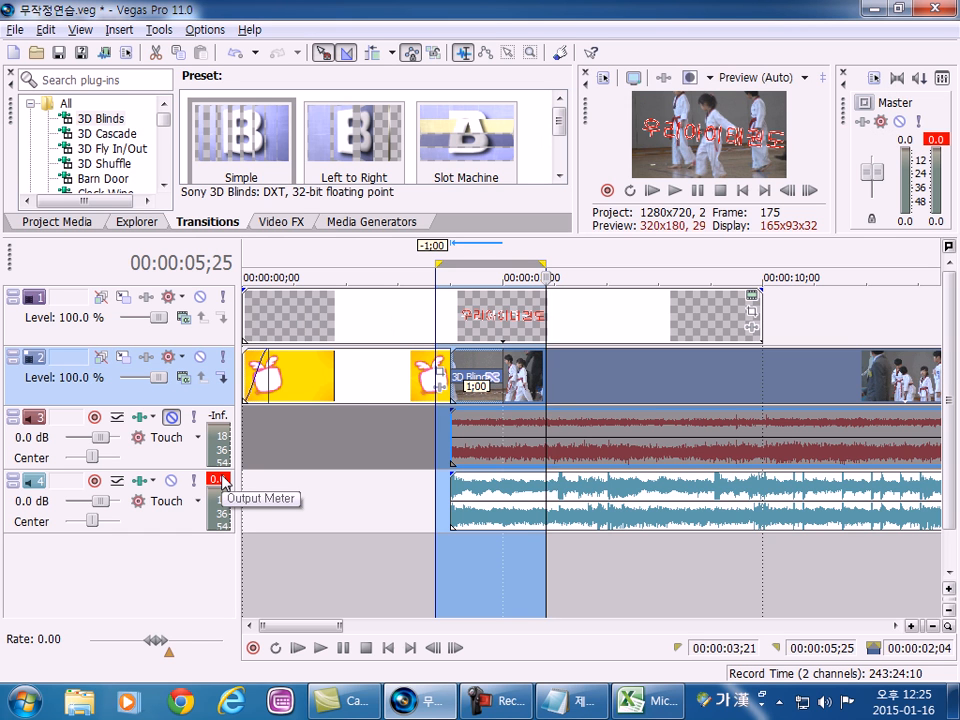
left_click(675, 190)
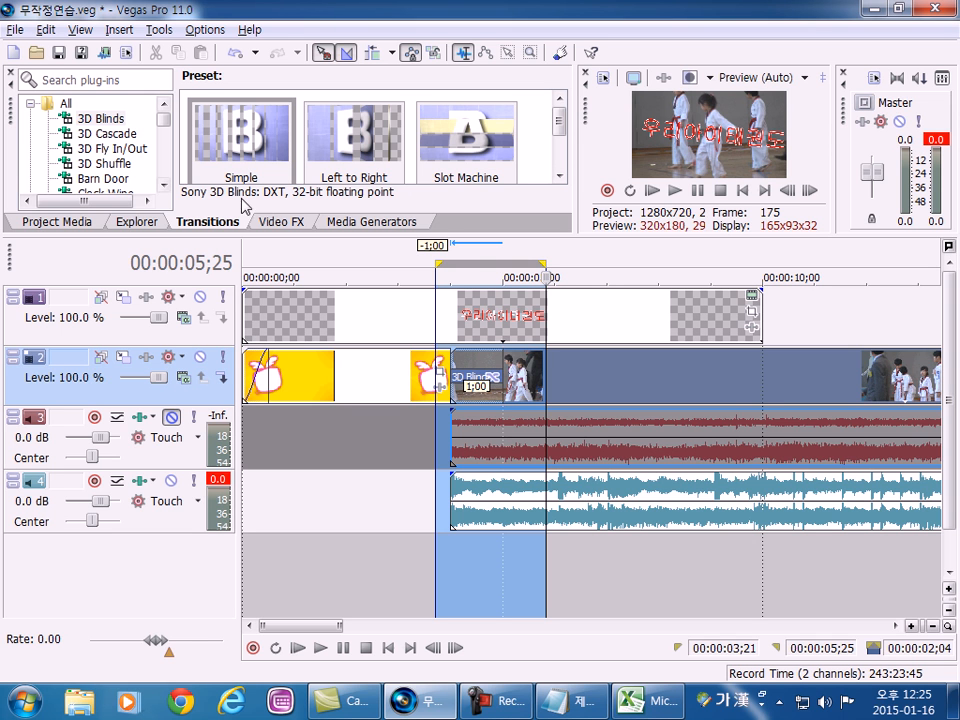
Enlarge the transitions area and examine the presets of 3D Cascade, 3D Fly In/Out, 3D Shuffle and Barn Door.
left_click_drag(259, 235, 259, 381)
left_click(110, 133)
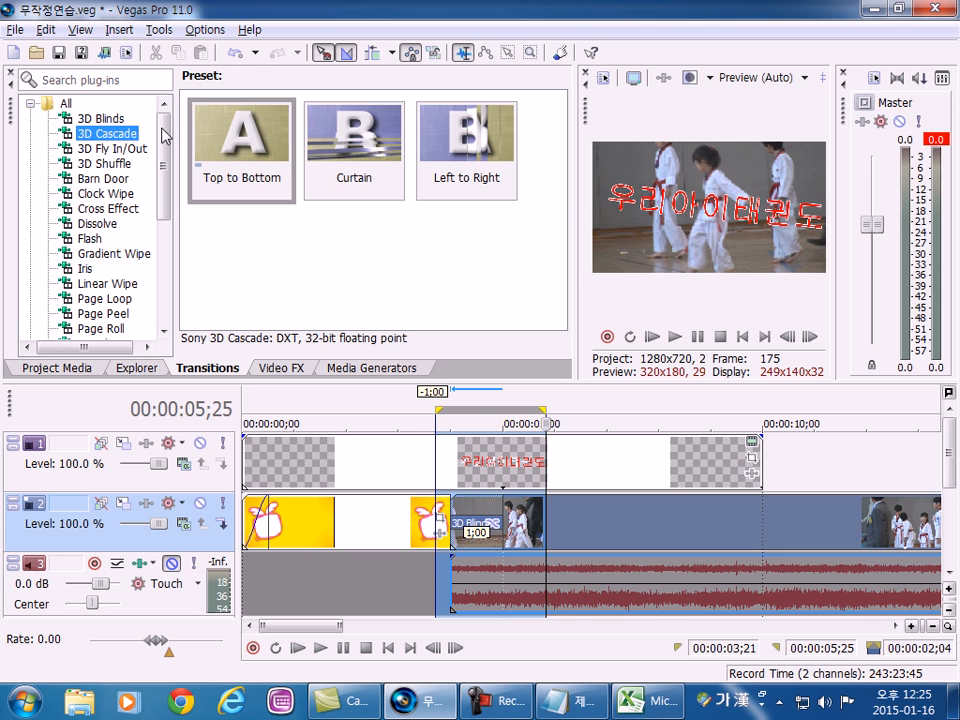
left_click(125, 149)
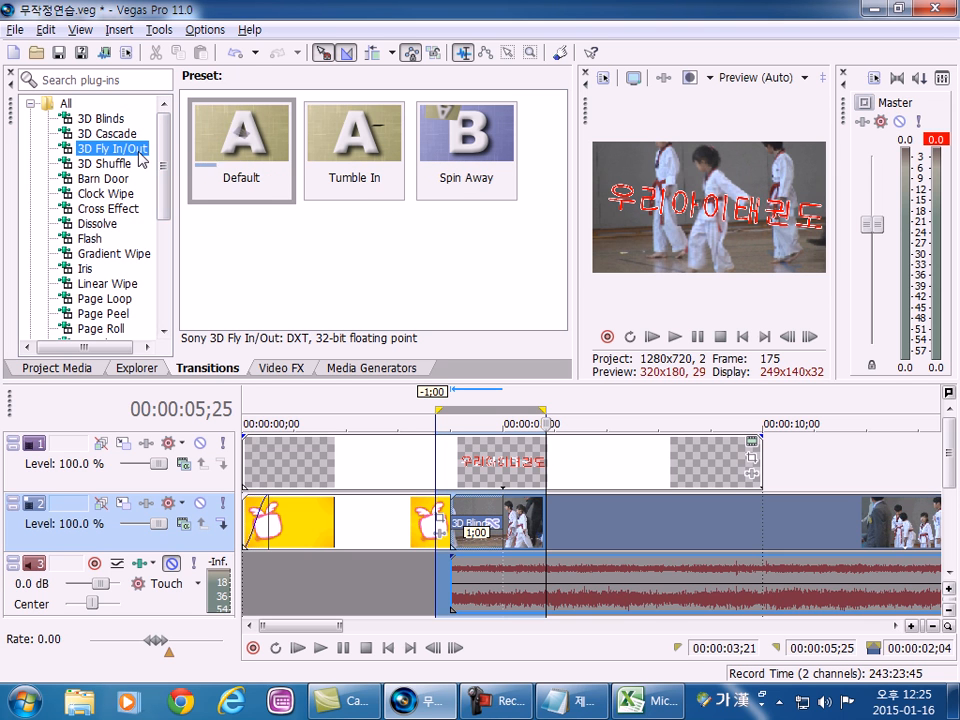
left_click(118, 163)
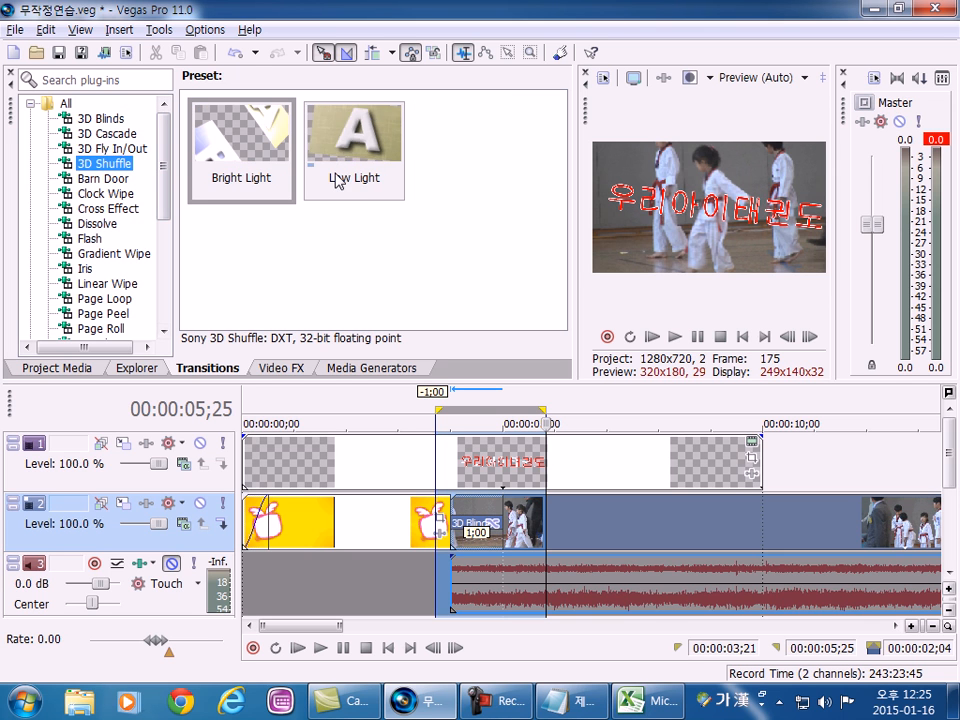
left_click(105, 179)
left_click(105, 193)
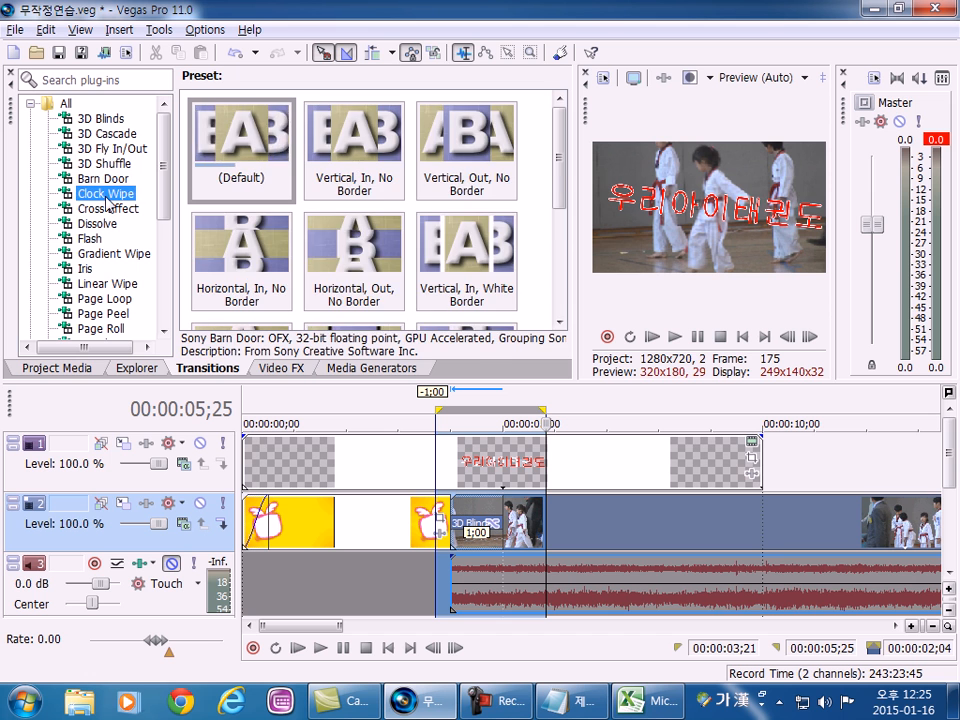
Replace the crossfade's transition with the Bright Light preset of 3D Shuffle and close its settings.
key("Up")
key("Up")
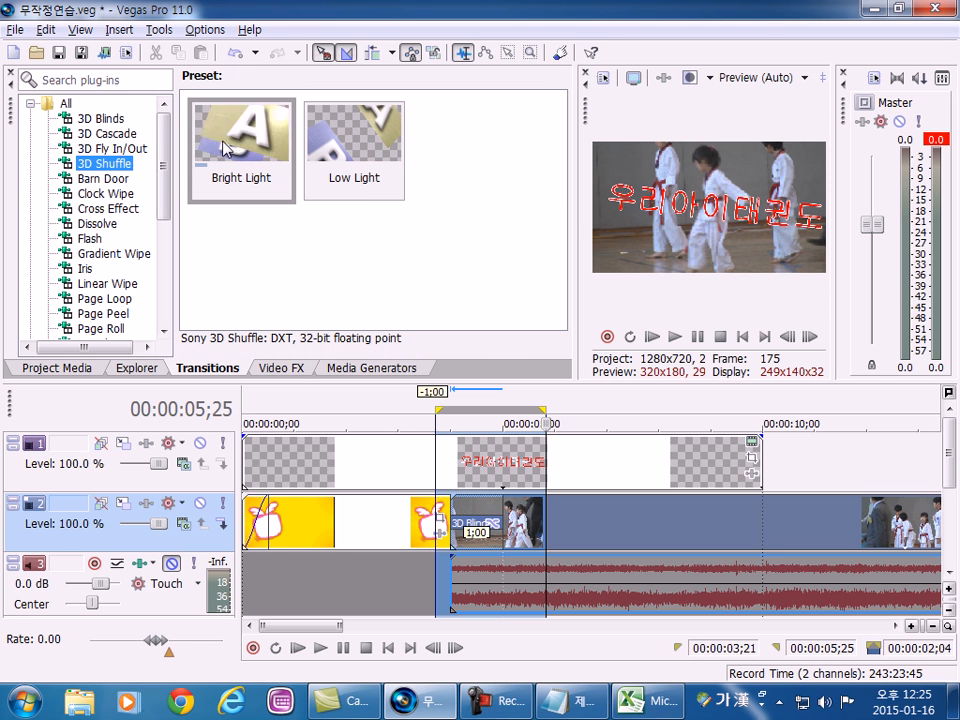
left_click_drag(251, 383, 251, 267)
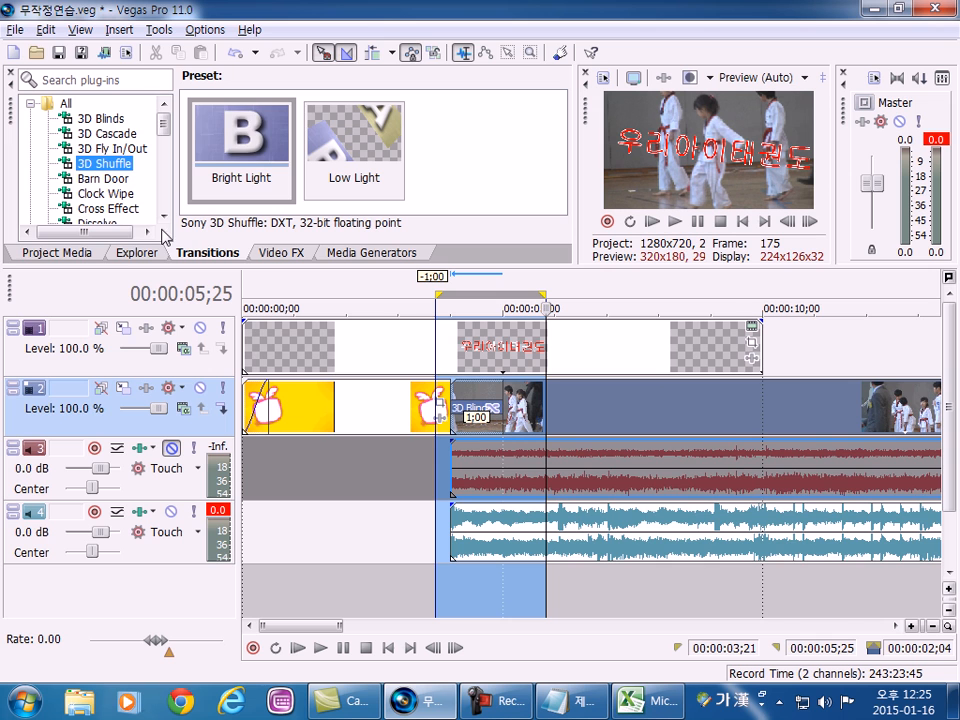
left_click_drag(440, 327, 490, 402)
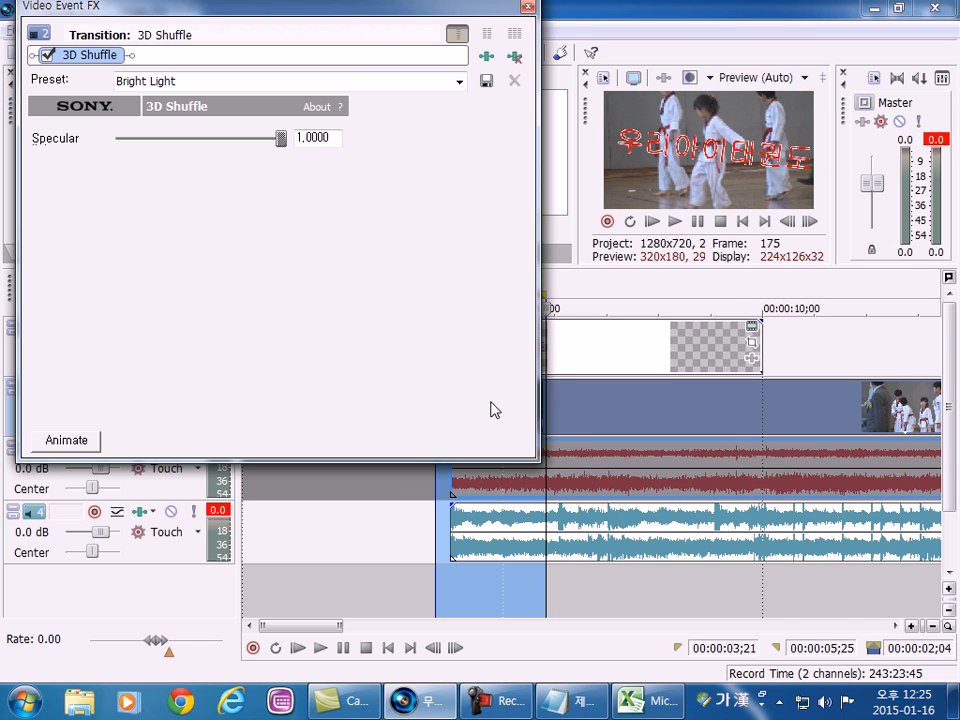
left_click(528, 8)
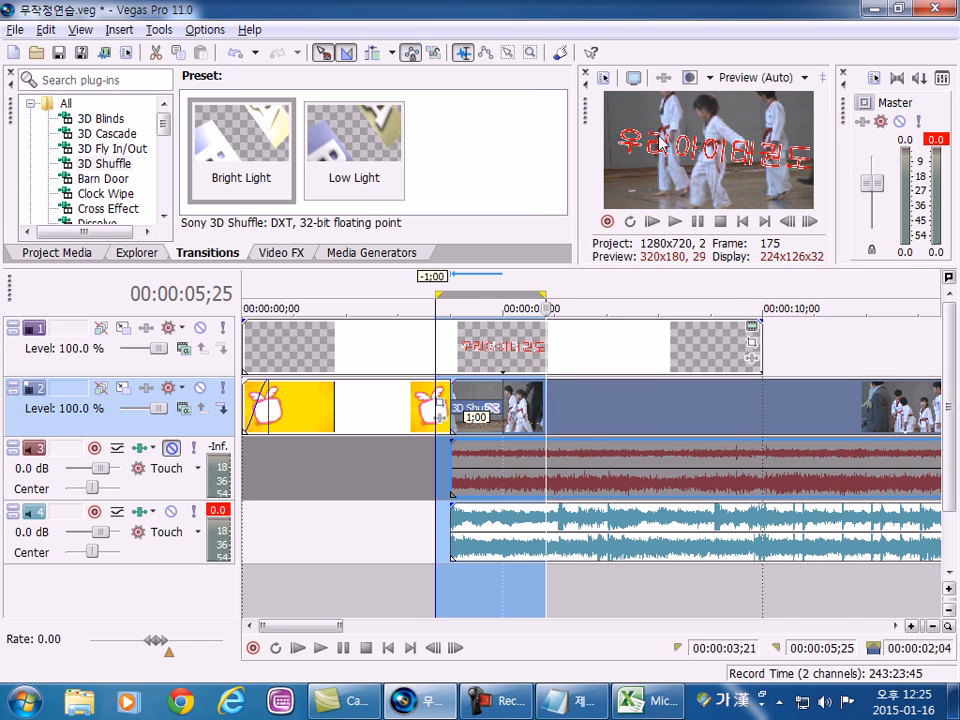
Detach the Video Preview window and play the 3D Shuffle transition over the selected range.
double_click(586, 104)
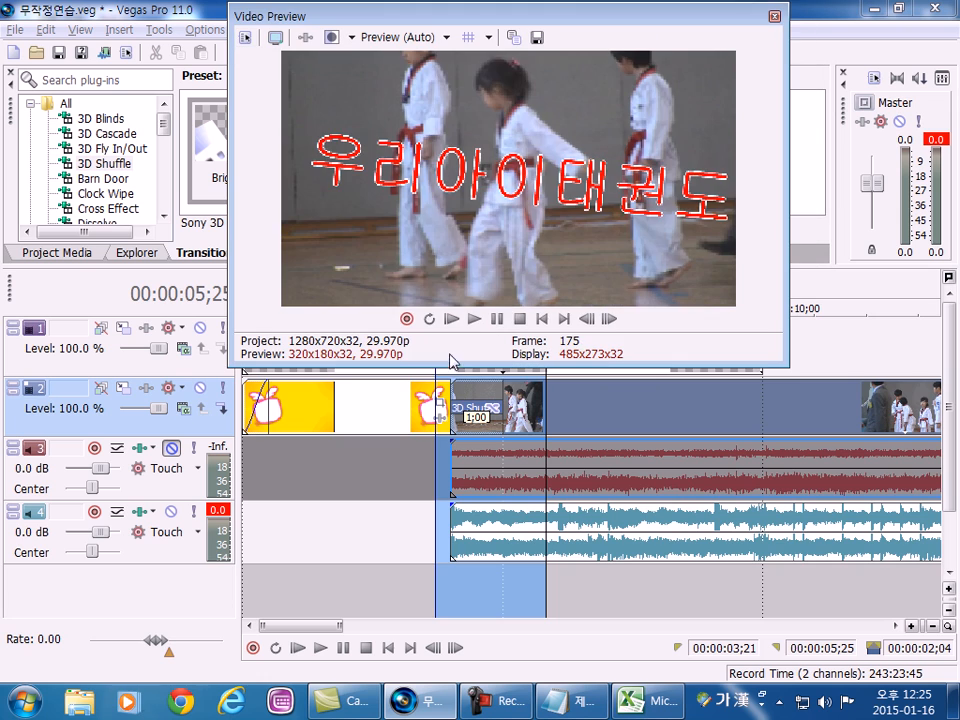
left_click(458, 322)
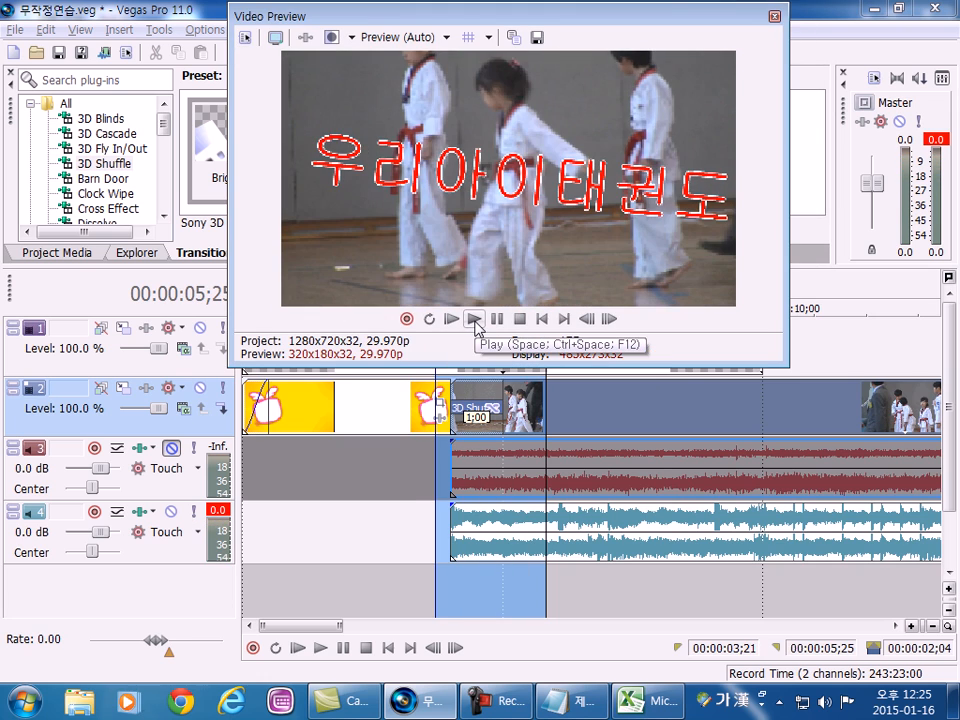
left_click(475, 320)
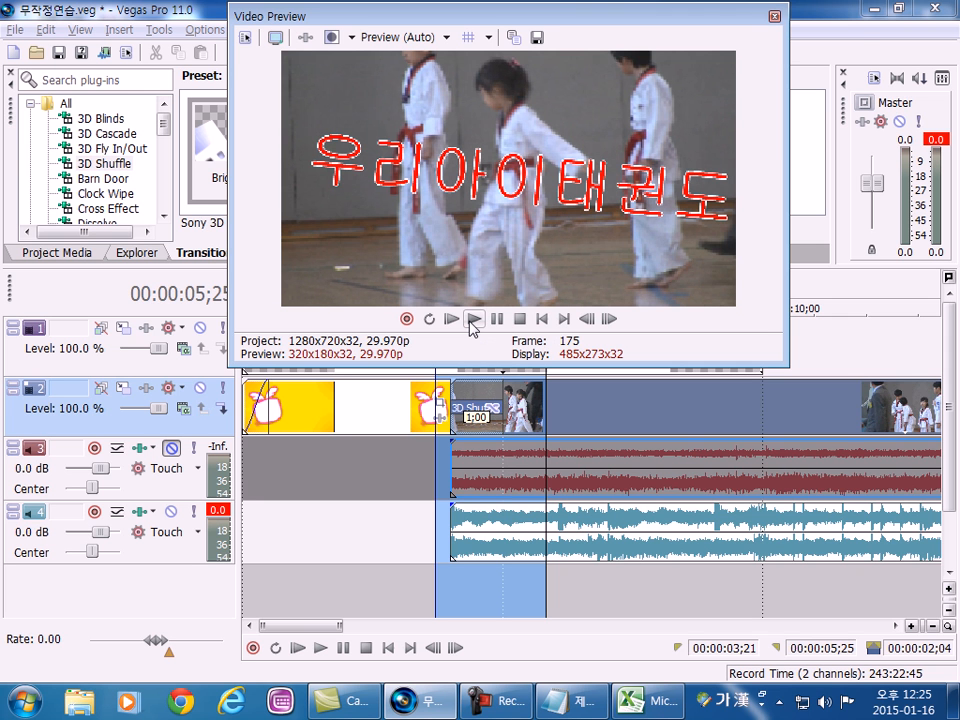
left_click(473, 319)
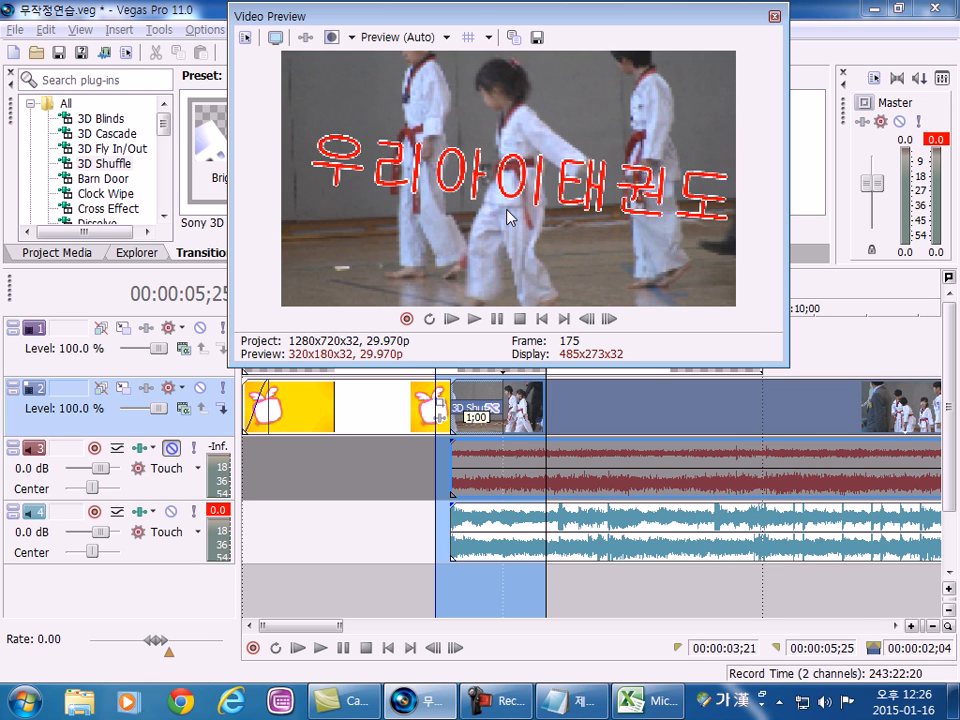
Replace the crossfade's transition with the Default preset of 3D Fly In/Out and preview it in the detached Video Preview window.
left_click_drag(457, 21, 843, 38)
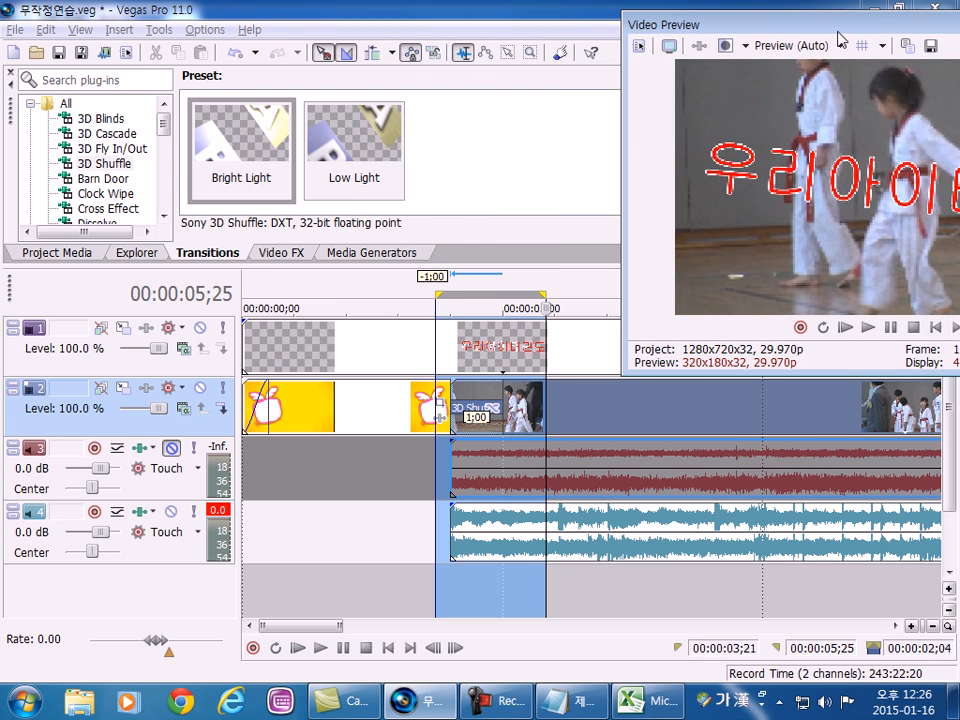
left_click(114, 148)
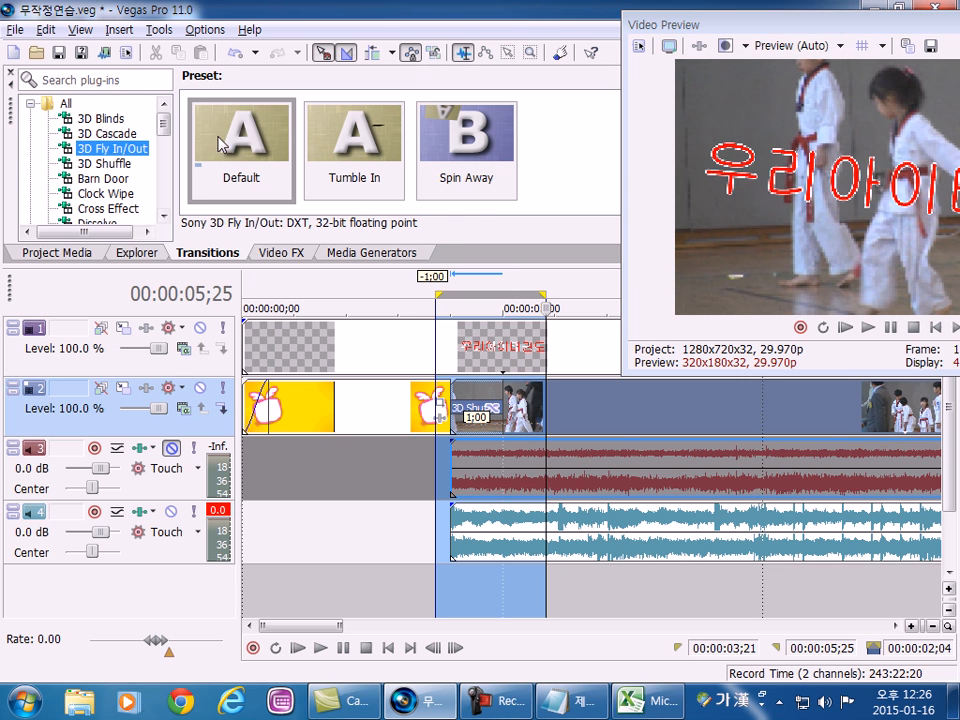
left_click_drag(248, 141, 490, 400)
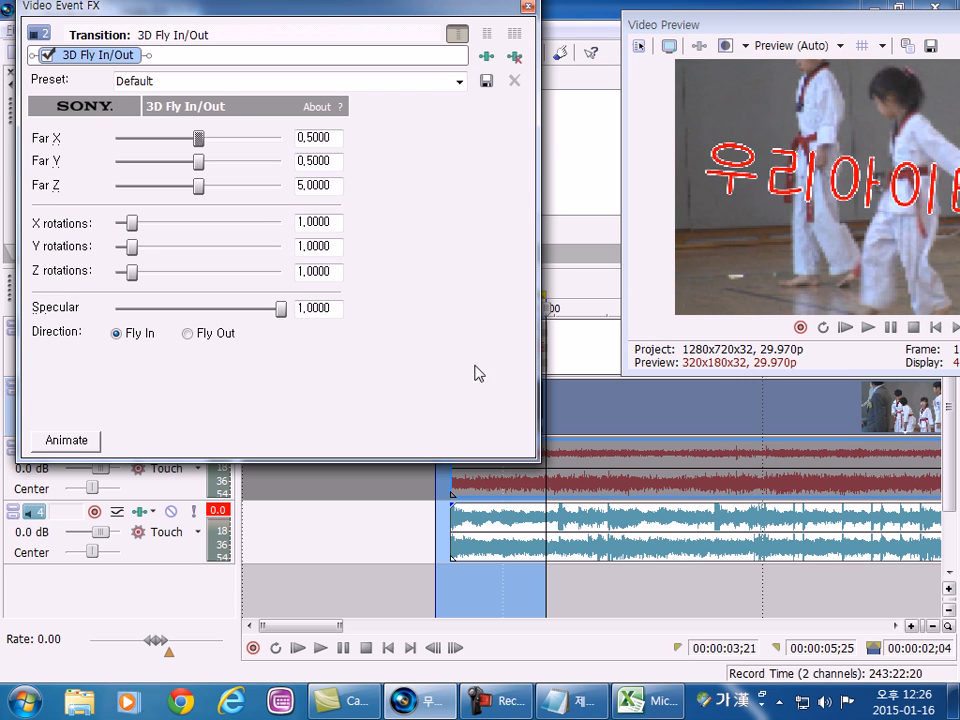
left_click(526, 7)
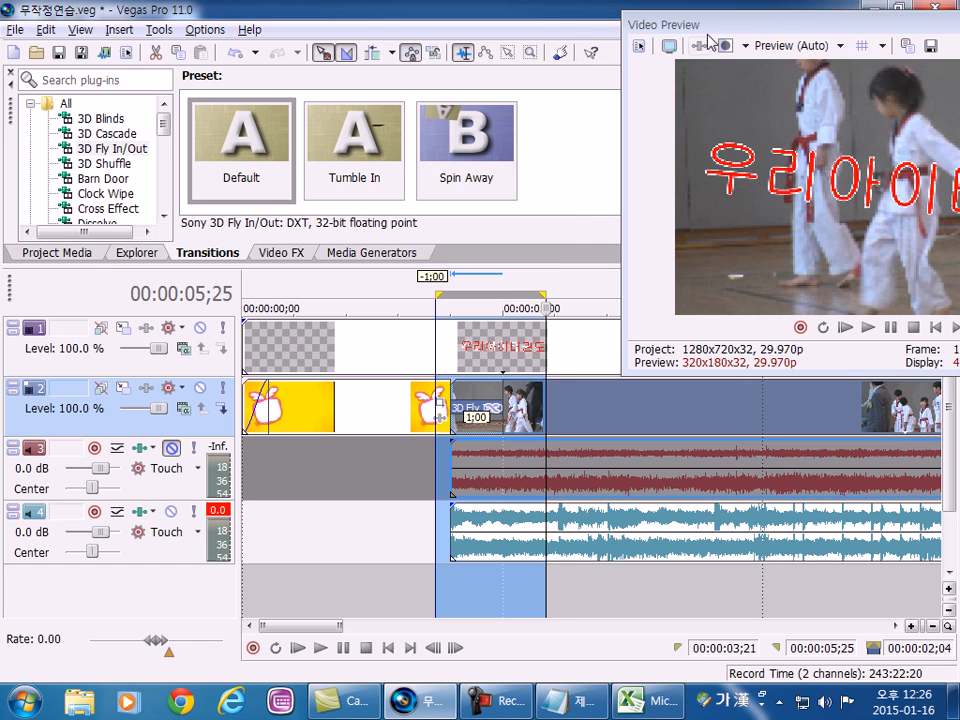
left_click_drag(497, 20, 384, 12)
left_click(560, 318)
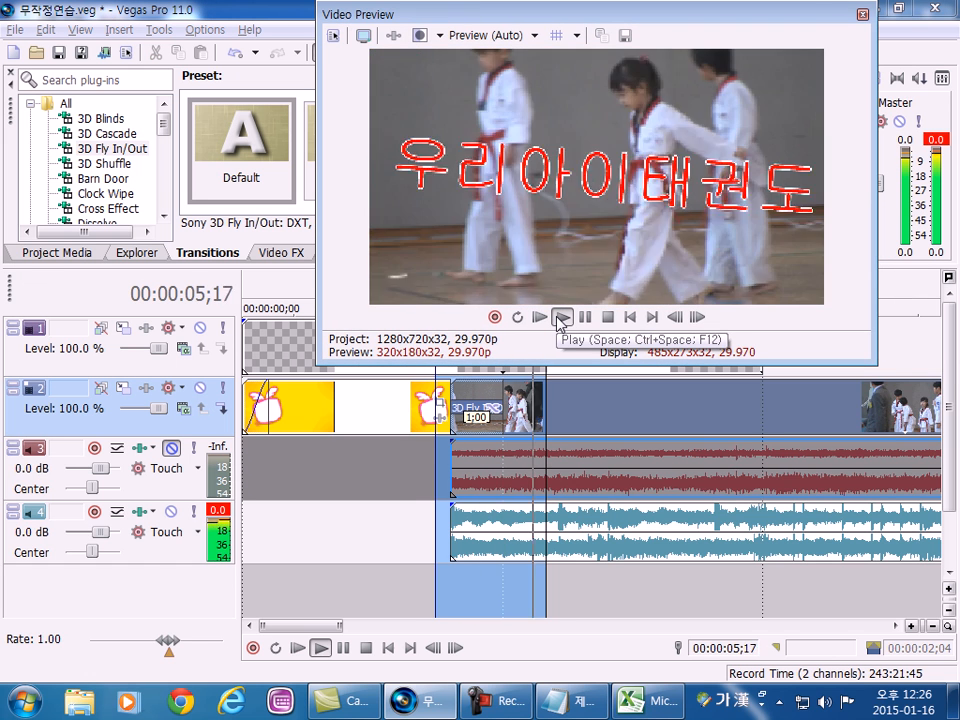
Replay the 3D Fly In/Out transition over the selected range and dock the Video Preview window again.
left_click(560, 318)
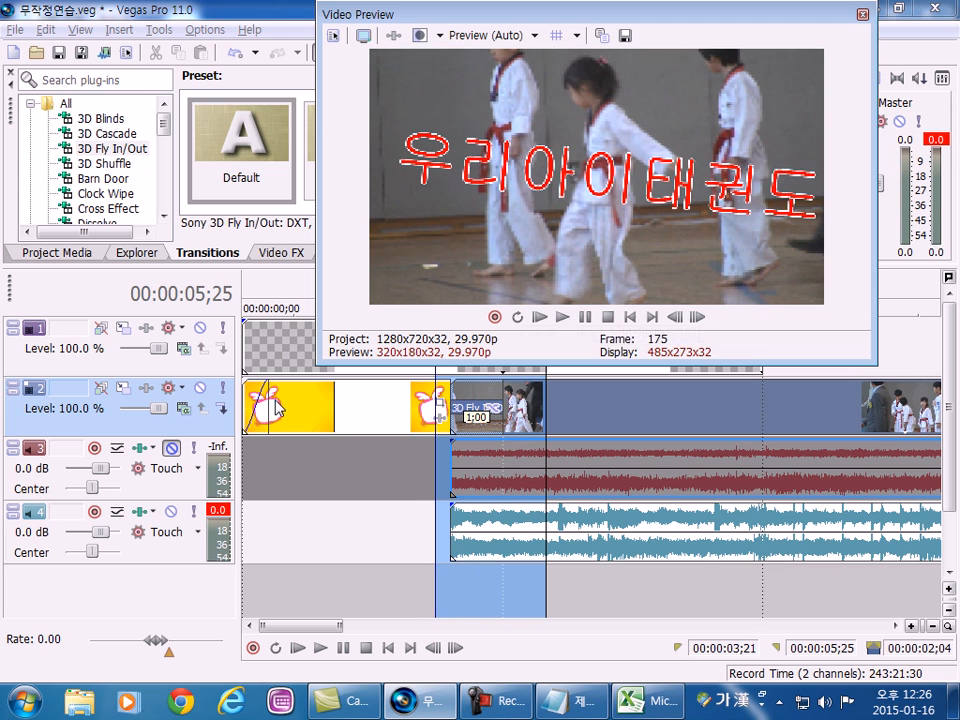
left_click(561, 317)
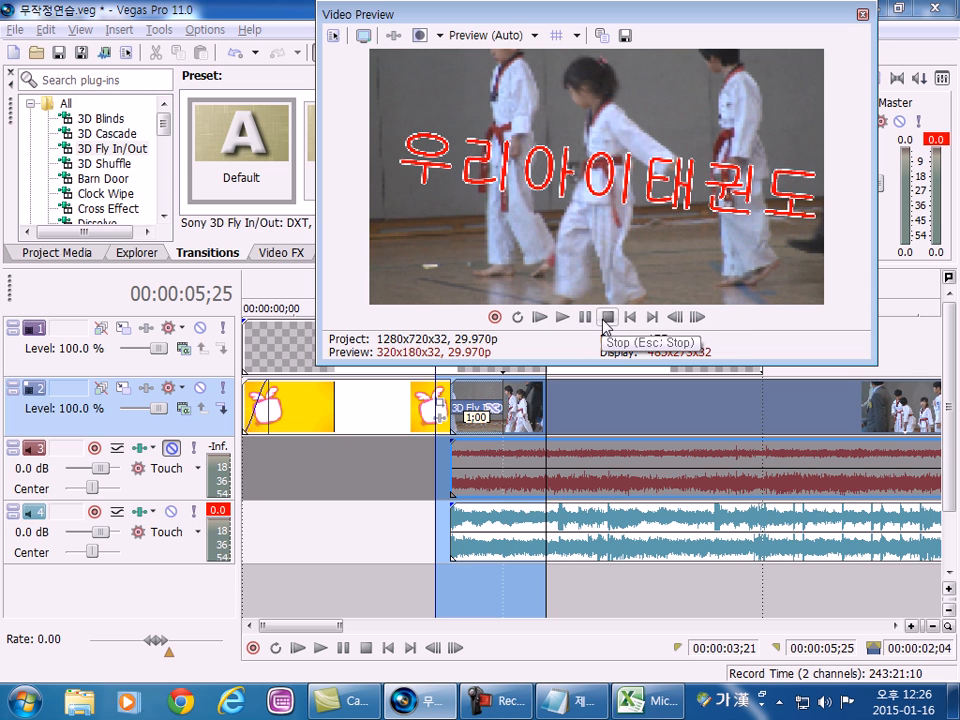
left_click_drag(422, 24, 686, 64)
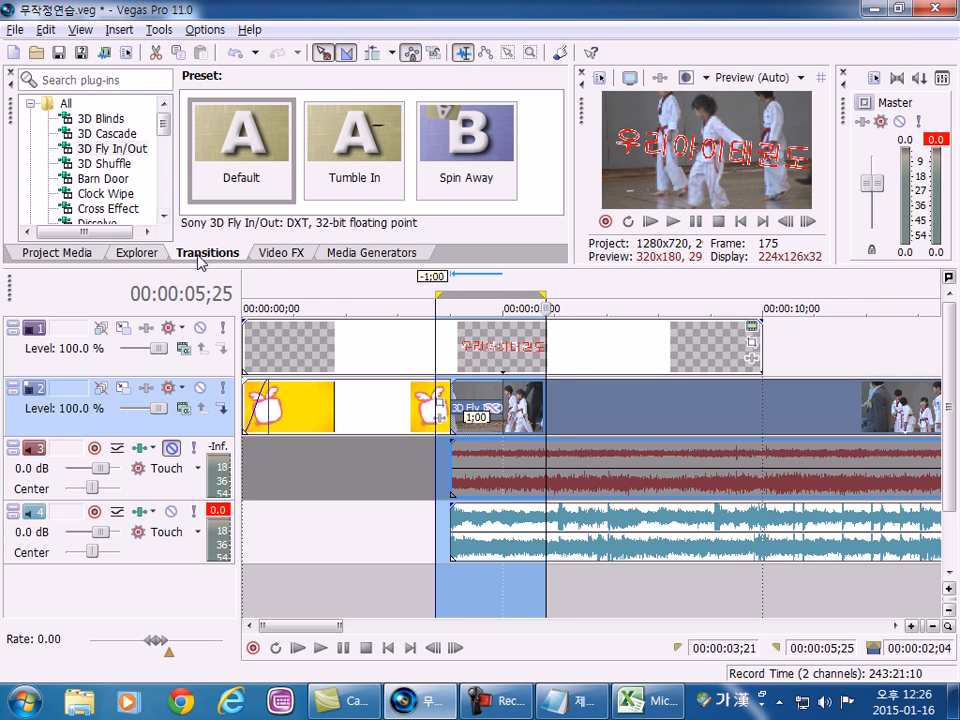
Replace the crossfade's transition with the (Default) preset of Split, preview it in the detached Video Preview window and redock that window.
scroll(120, 140, "down", 7)
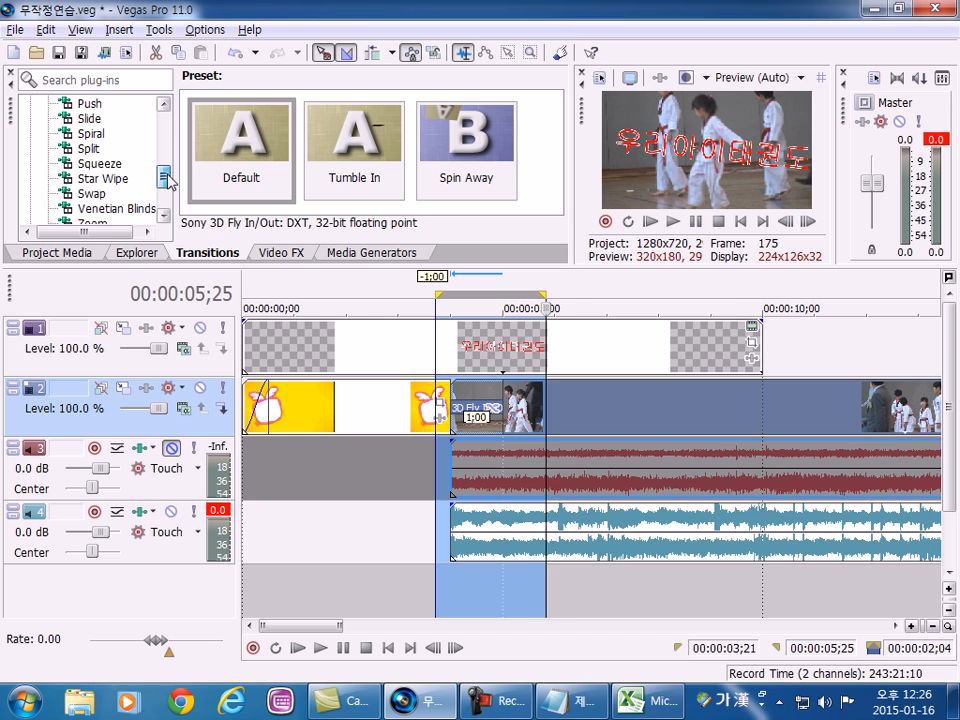
left_click(88, 149)
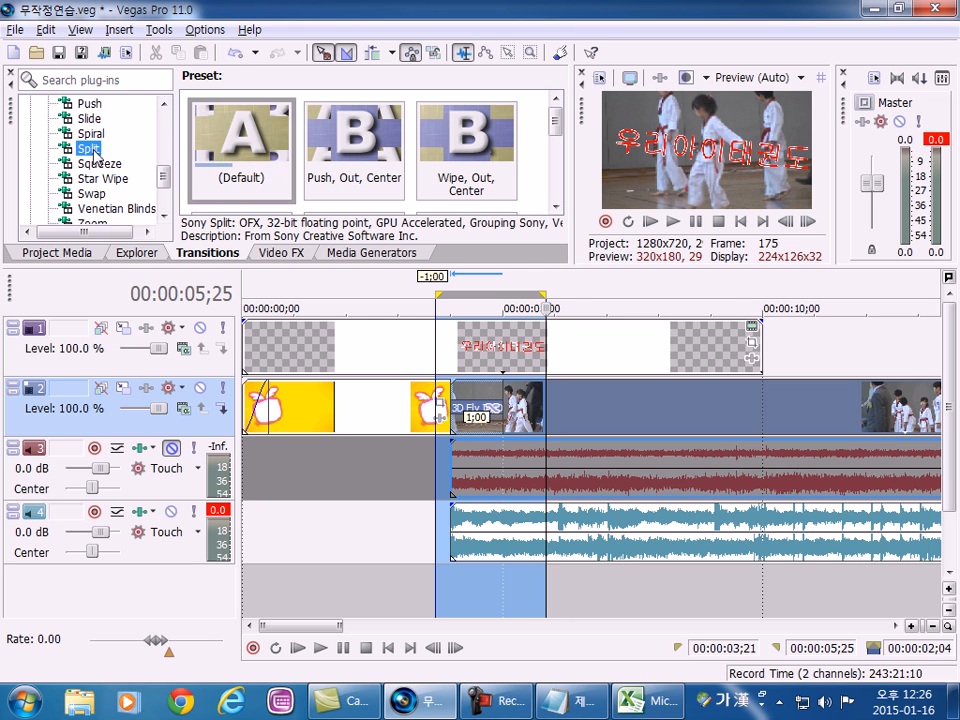
left_click_drag(244, 149, 478, 387)
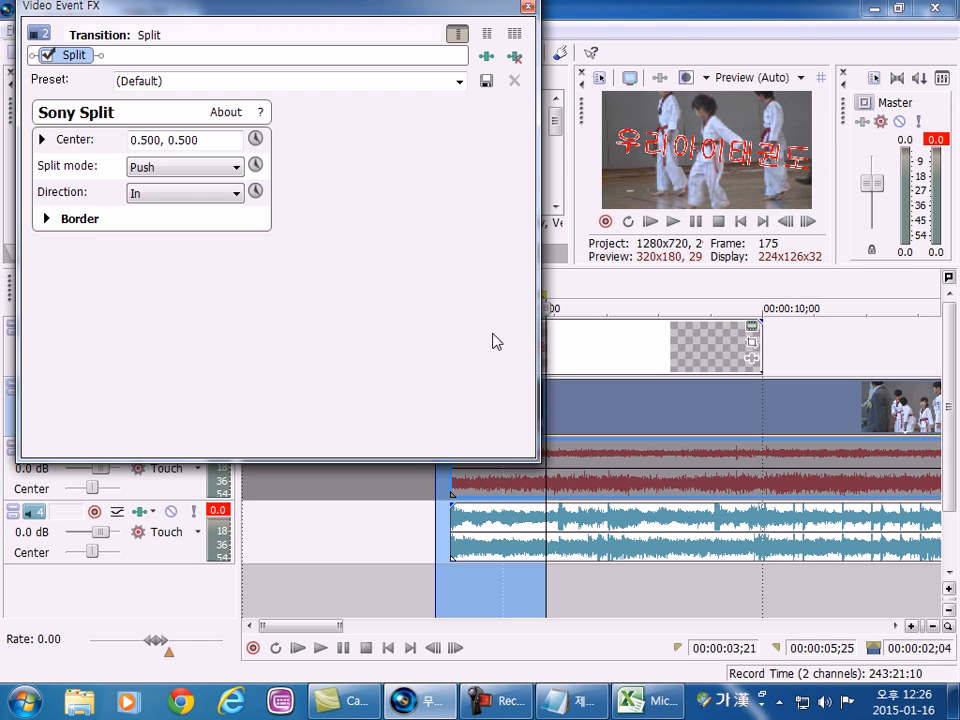
left_click(527, 8)
double_click(579, 111)
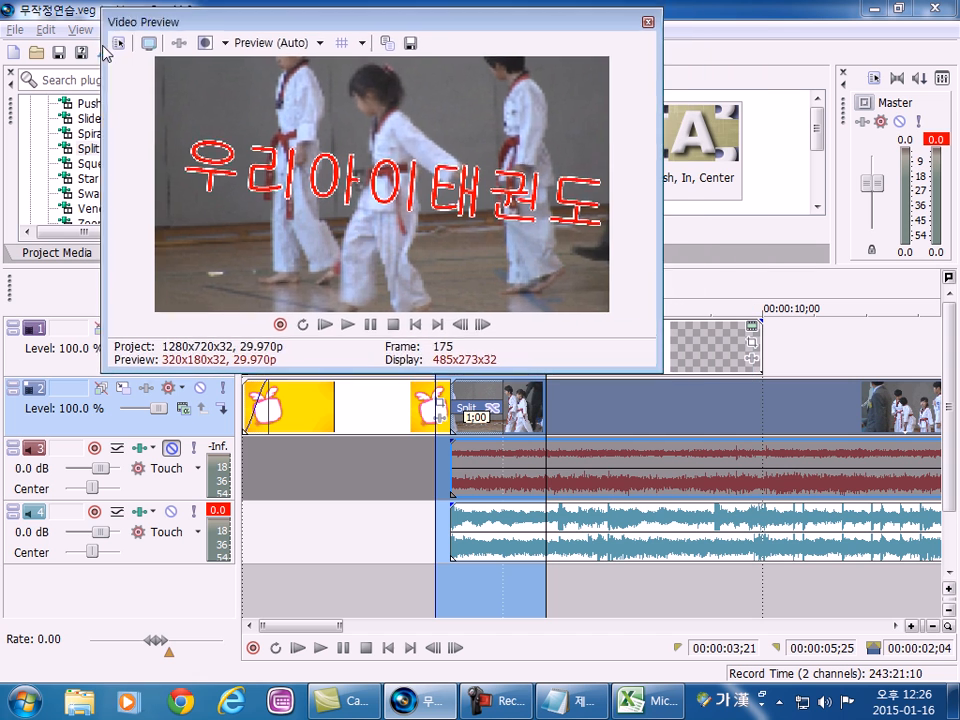
left_click(343, 322)
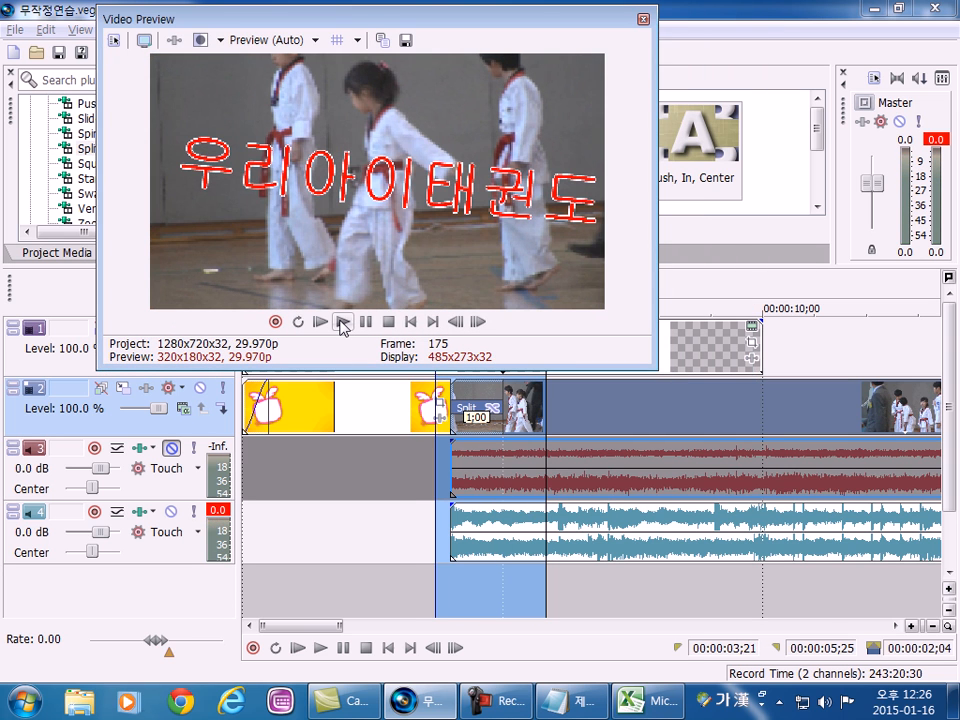
double_click(193, 28)
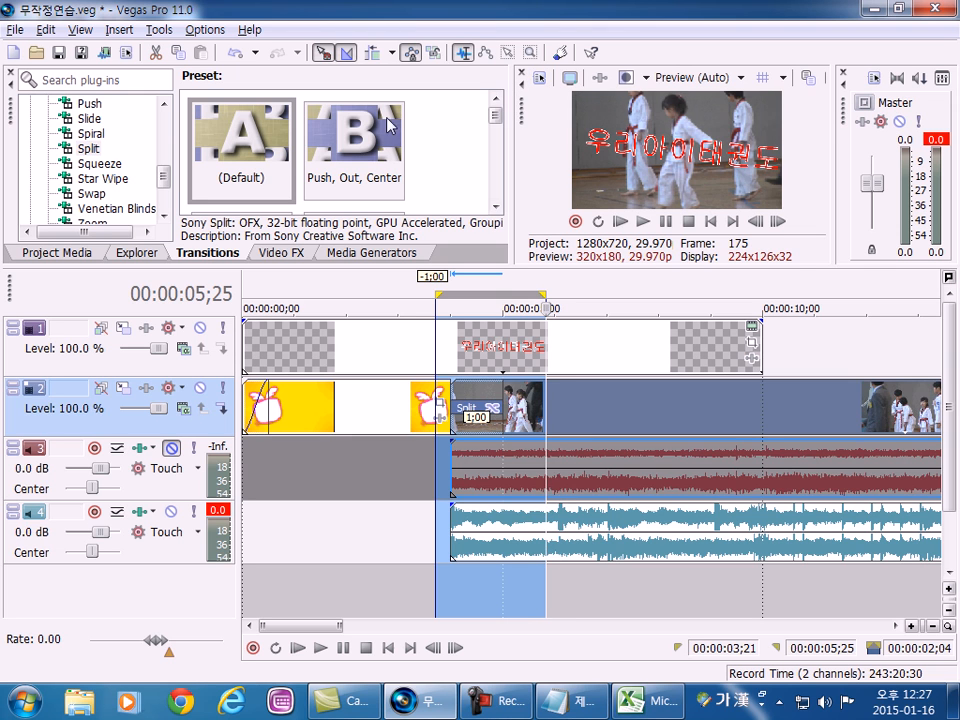
Replace the crossfade's transition with the (Default) preset of Star Wipe and play it over the selected range.
left_click(100, 179)
left_click_drag(264, 165, 262, 162)
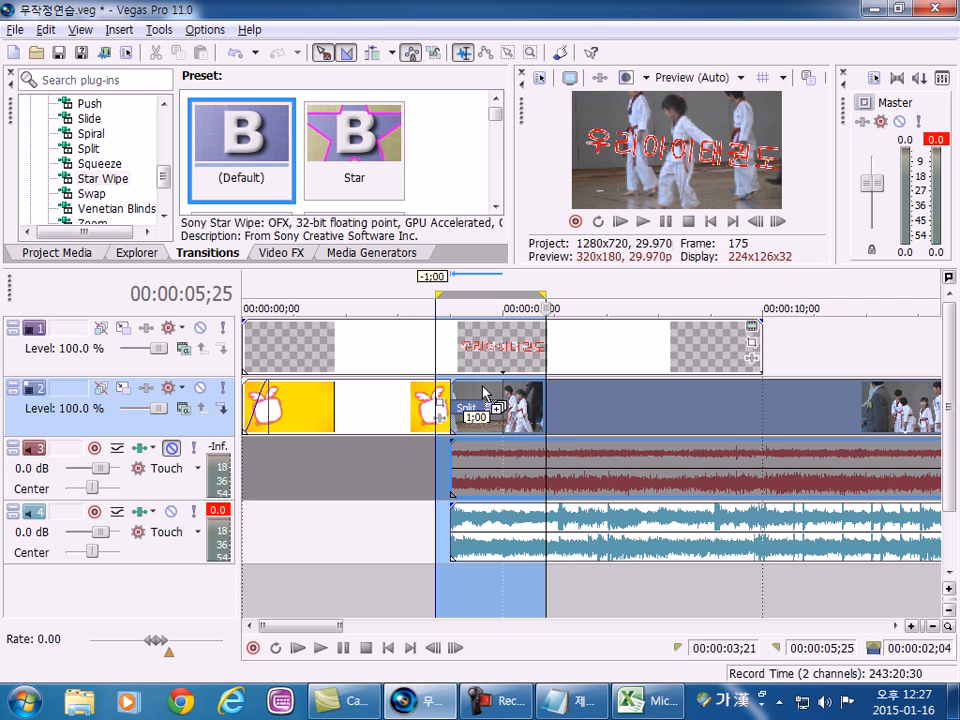
left_click_drag(486, 396, 486, 397)
left_click(529, 8)
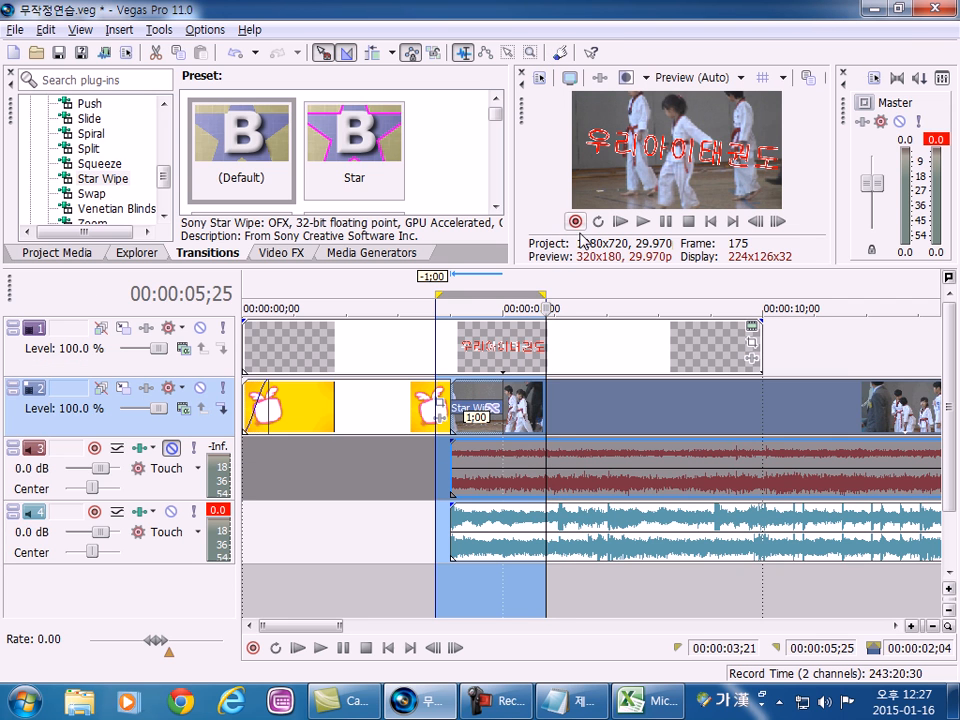
left_click(643, 221)
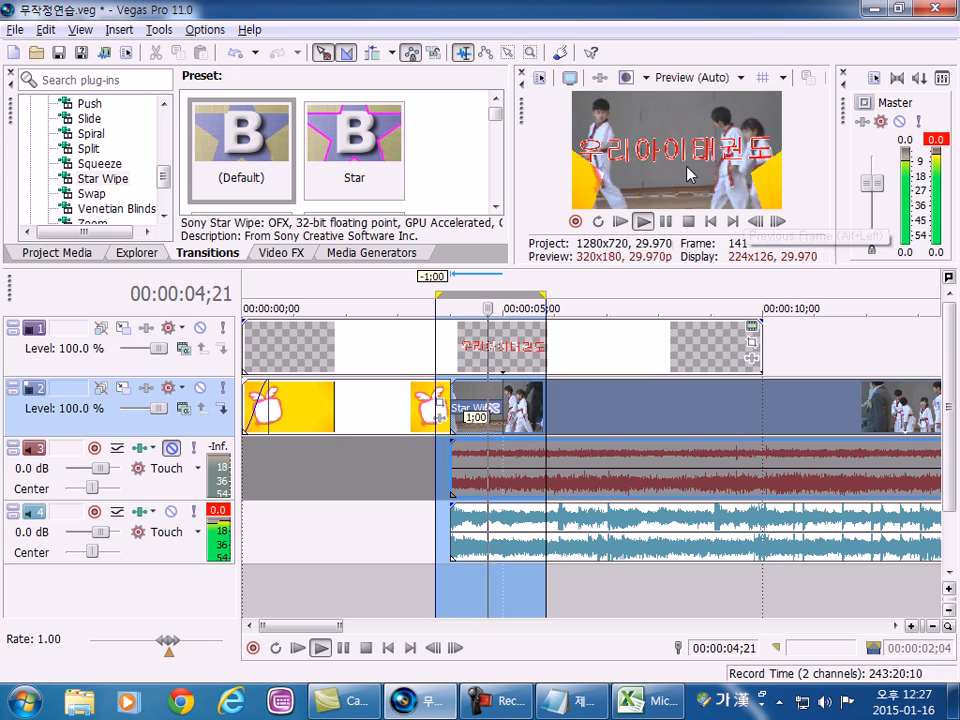
Apply the Star preset of Star Wipe to the crossfade, close its settings and play the transition.
left_click_drag(381, 167, 488, 404)
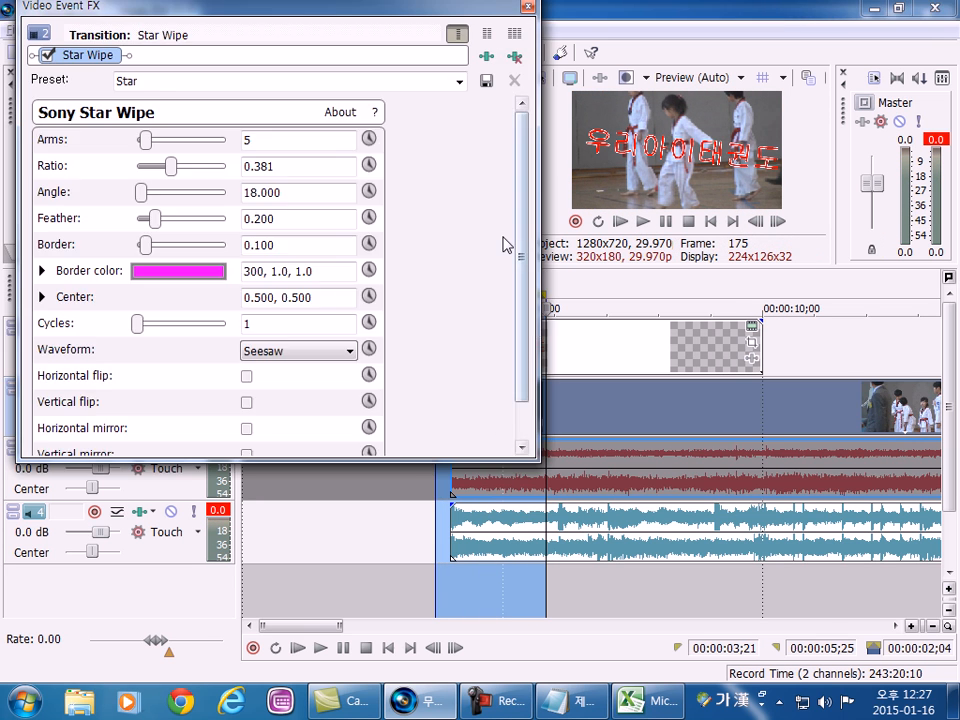
left_click(528, 7)
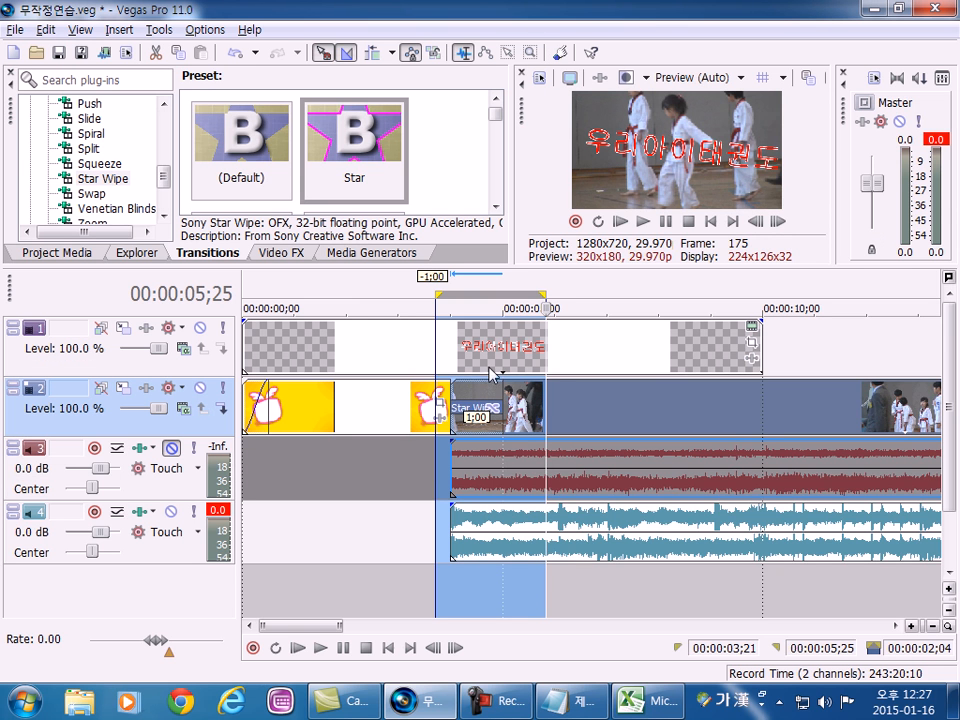
left_click(643, 221)
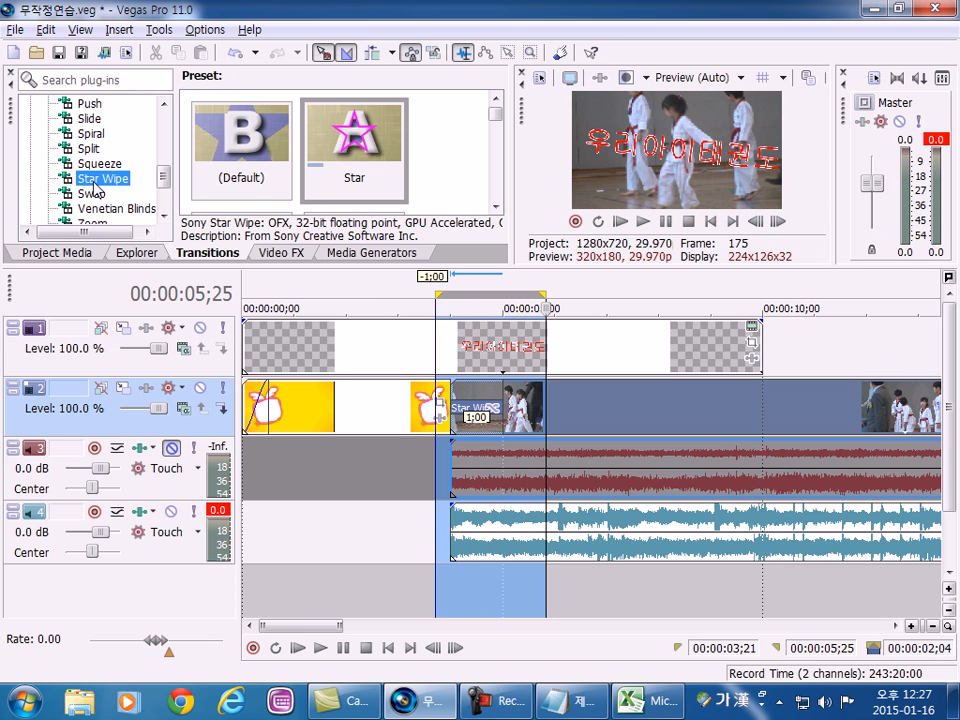
Replace the crossfade's transition with the White Wash preset of Portals and preview it in a detached Video Preview window.
scroll(96, 186, "down", 2)
left_click(82, 136)
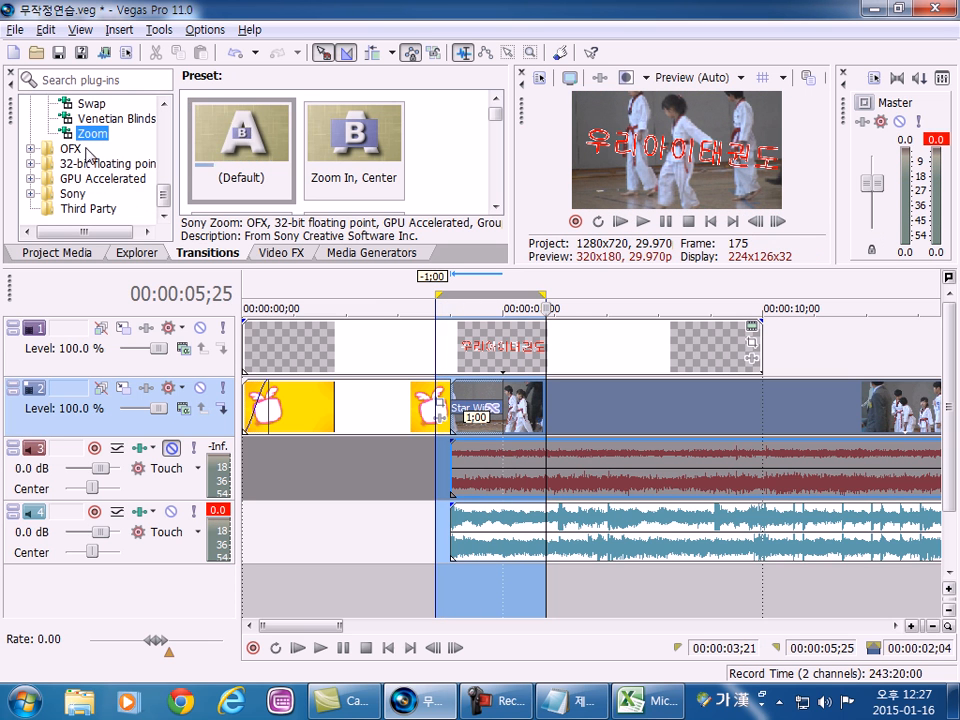
scroll(88, 150, "up", 4)
left_click(93, 179)
left_click_drag(342, 148, 450, 405)
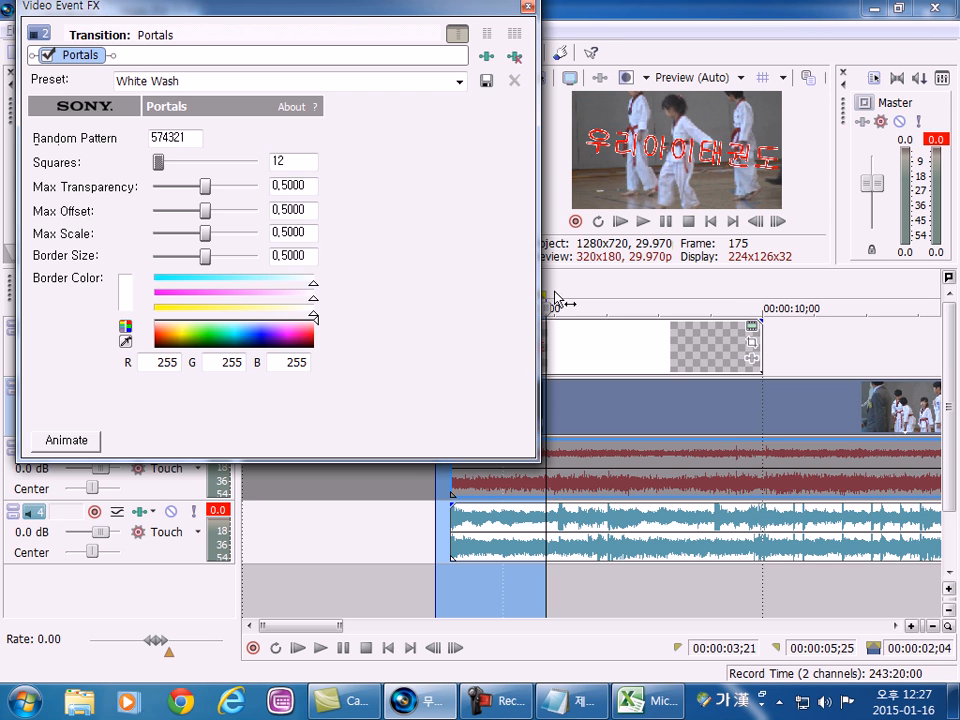
left_click(527, 5)
left_click_drag(556, 78, 229, 35)
left_click(466, 309)
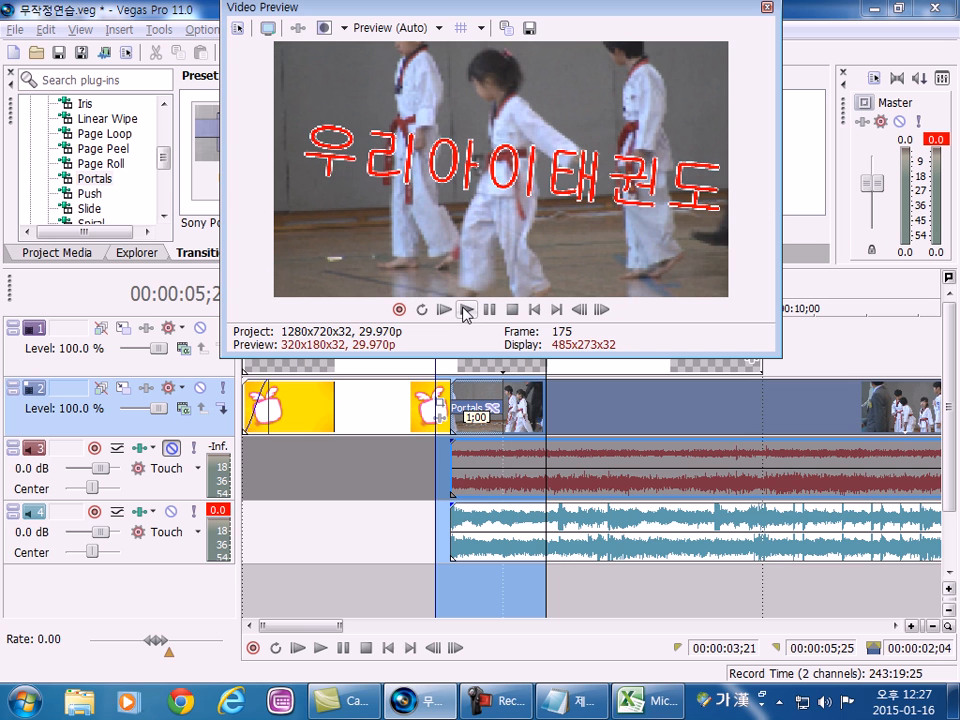
Apply the Mondrian preset of Portals to the crossfade, preview it and dock the Video Preview window again.
left_click_drag(208, 139, 463, 389)
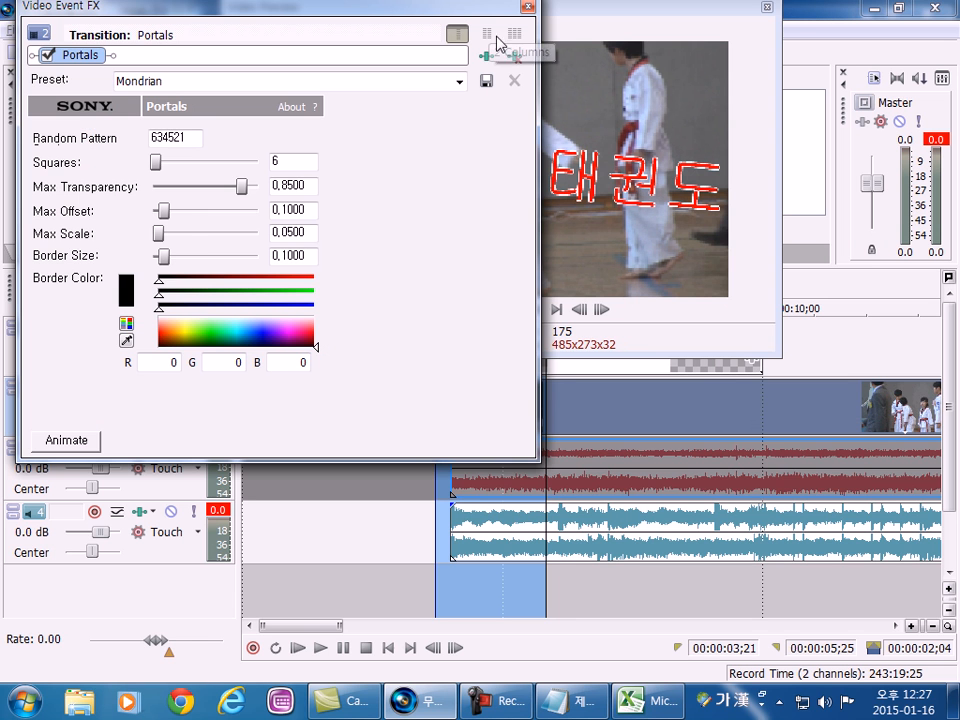
left_click(527, 6)
left_click(467, 310)
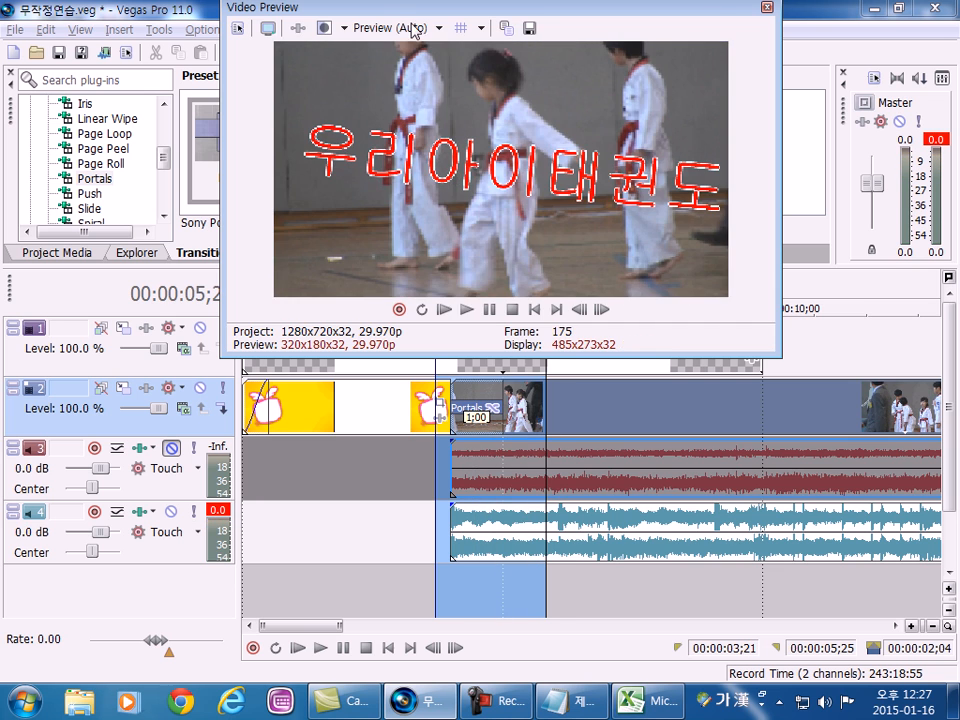
left_click_drag(380, 15, 636, 58)
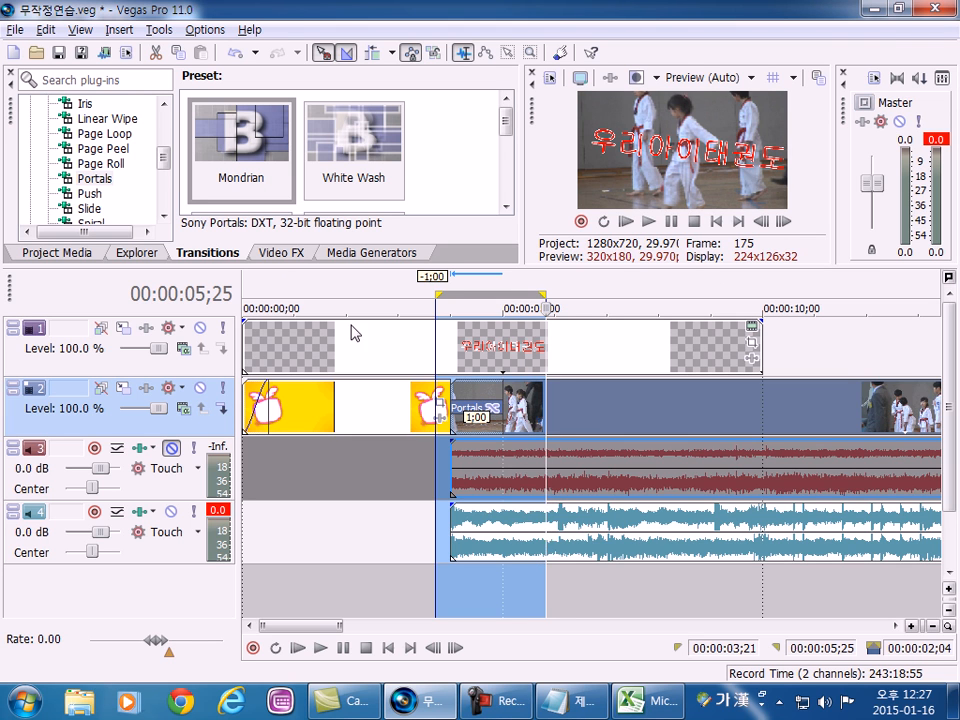
Replace the crossfade's transition with the Top to Bottom preset of 3D Cascade and play it over the selected range.
left_click_drag(164, 157, 172, 128)
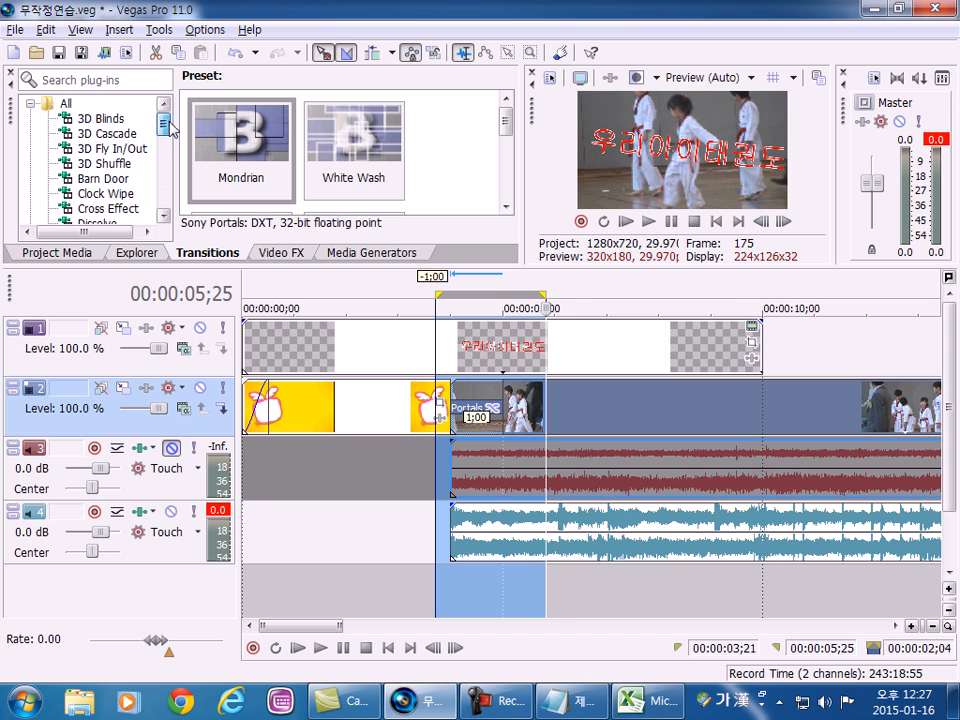
left_click(105, 133)
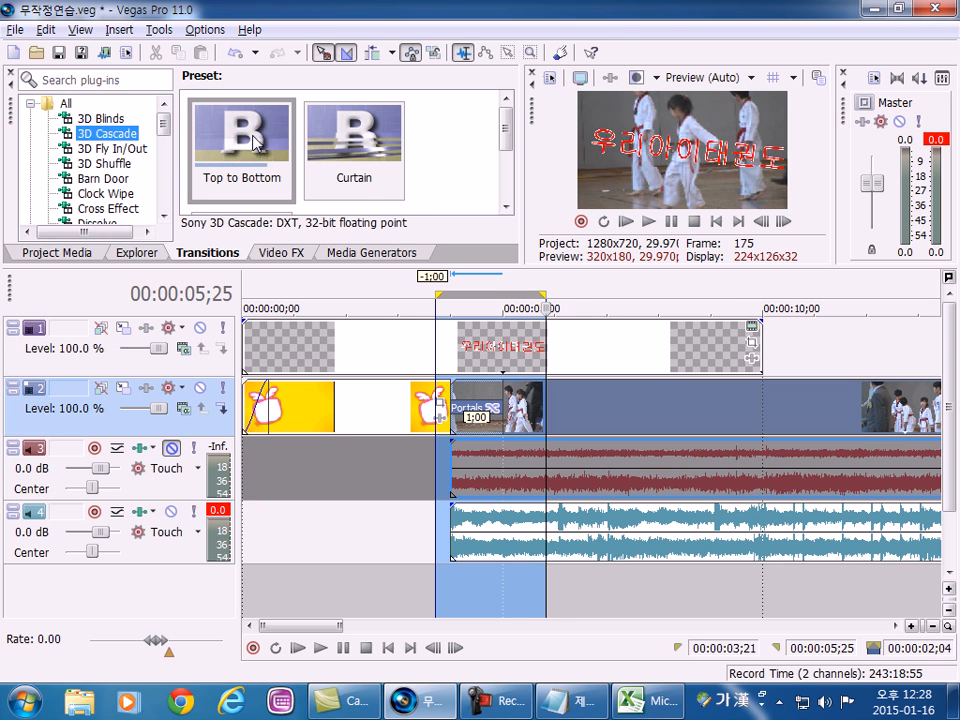
left_click_drag(258, 148, 461, 336)
left_click_drag(481, 403, 484, 403)
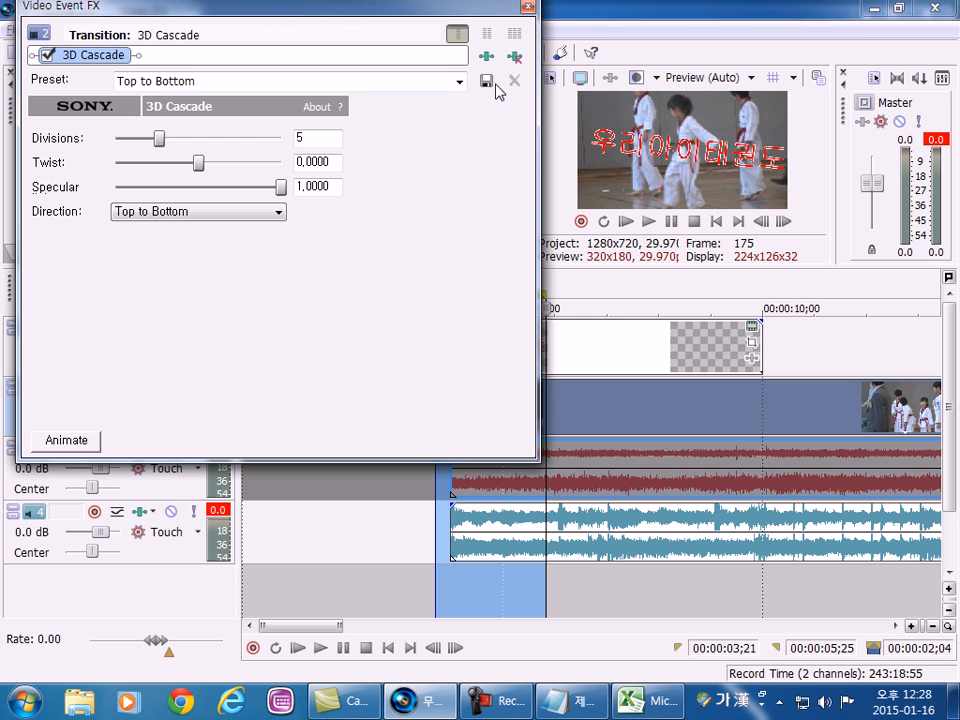
left_click(525, 6)
left_click(646, 216)
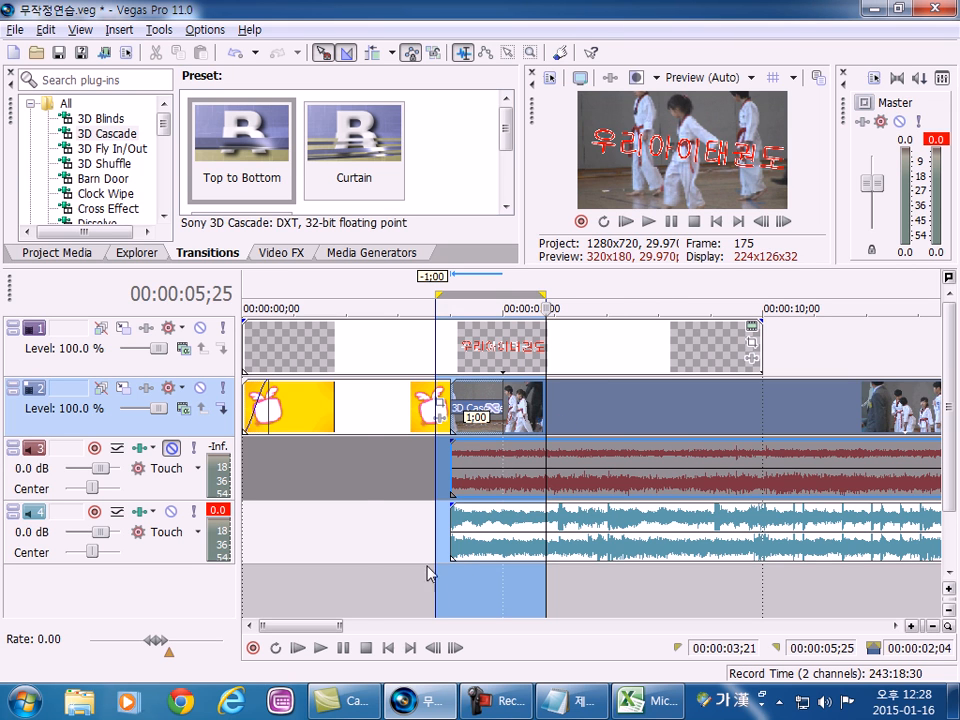
Select all events, play the project from the start in the detached Video Preview window and redock the window.
left_click(369, 429)
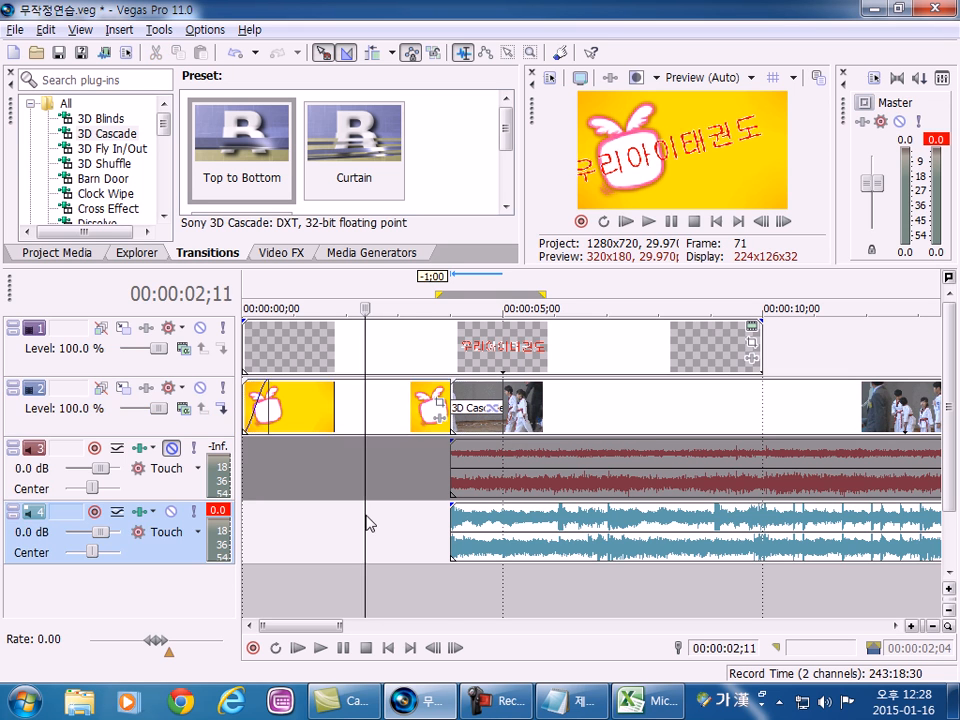
key("ctrl+a")
left_click(648, 221)
left_click_drag(528, 116, 317, 21)
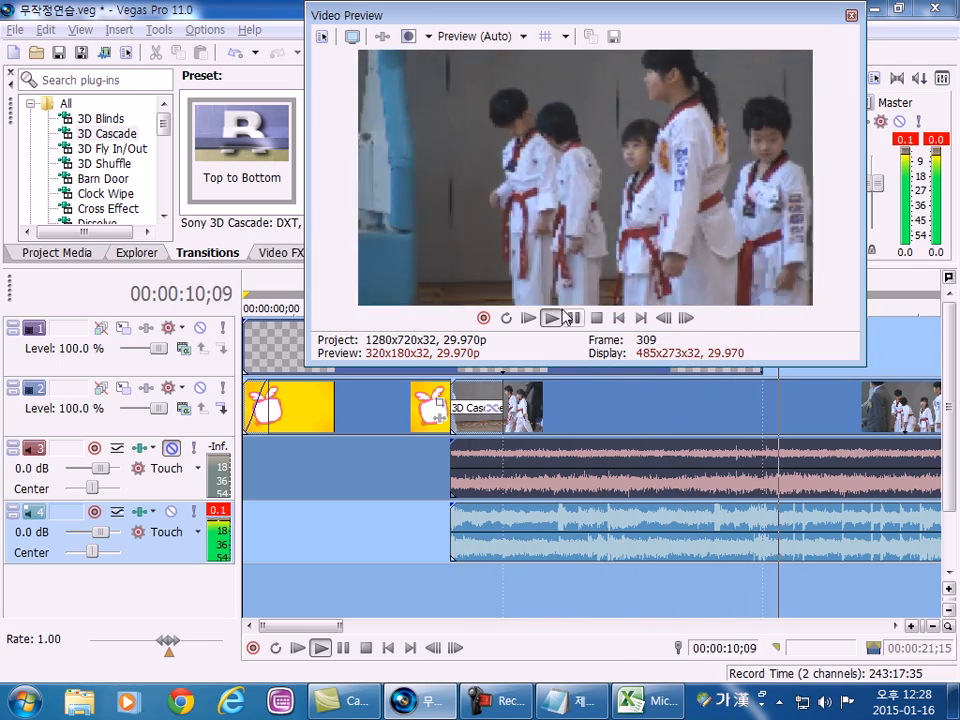
left_click(596, 317)
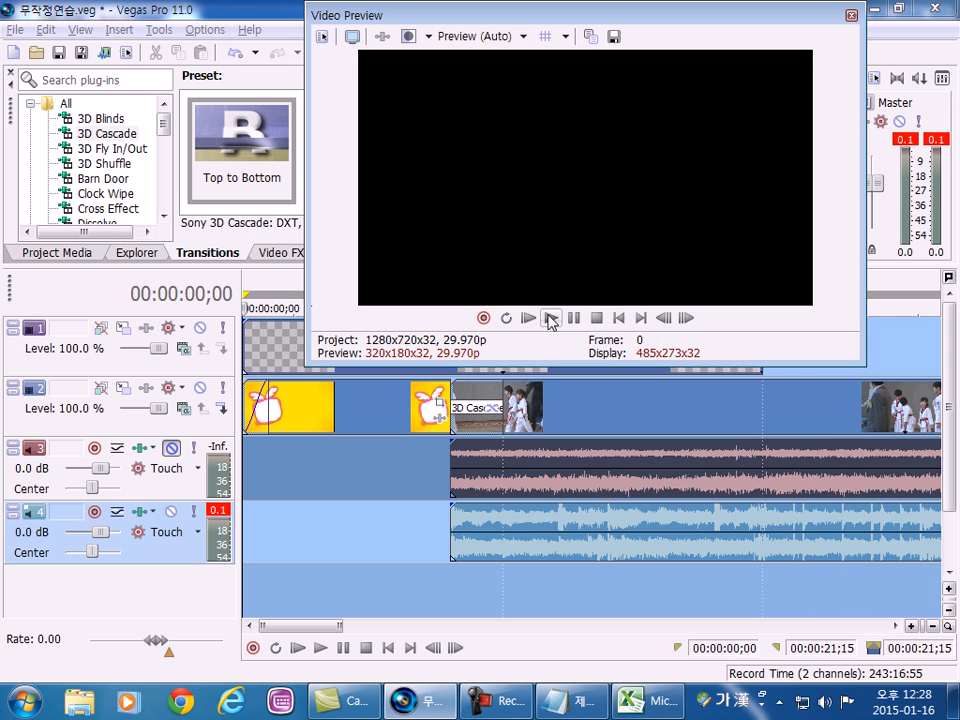
left_click(550, 318)
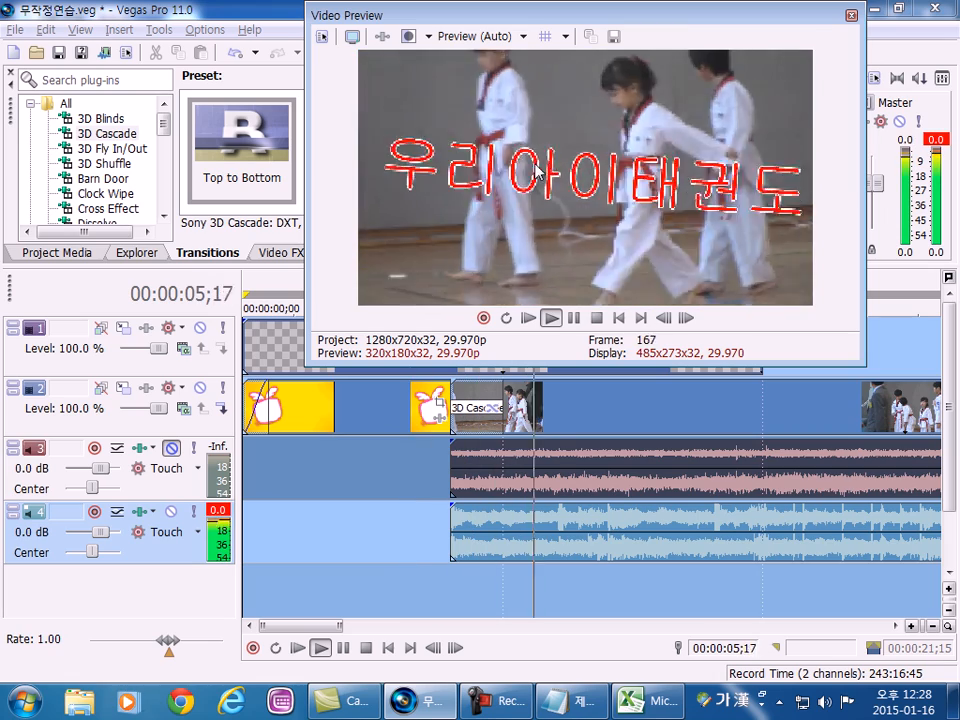
key("space")
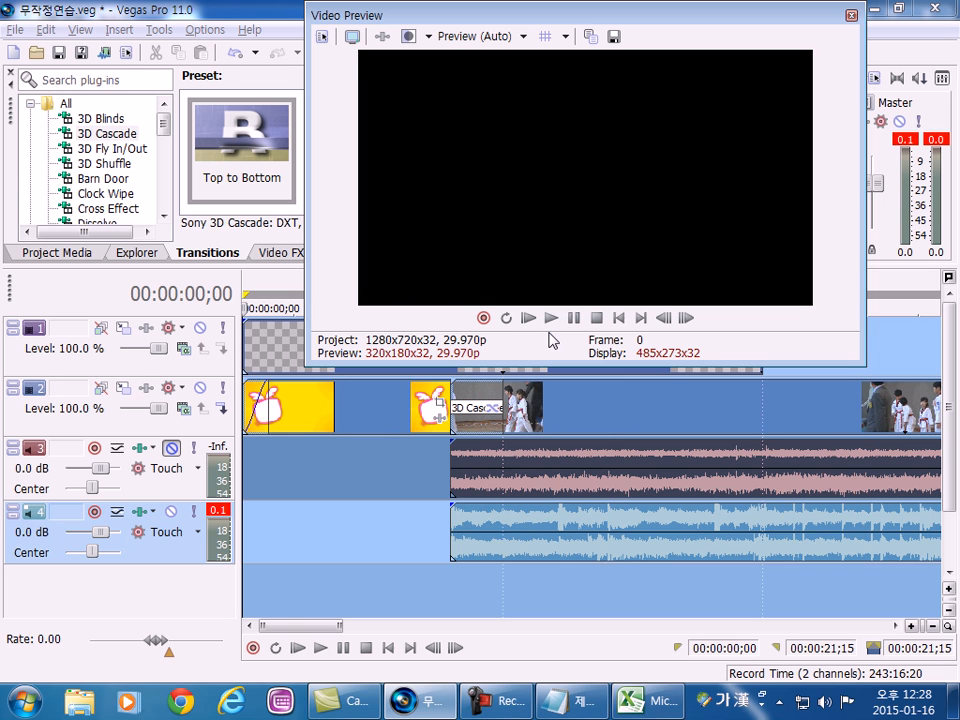
left_click_drag(445, 17, 728, 62)
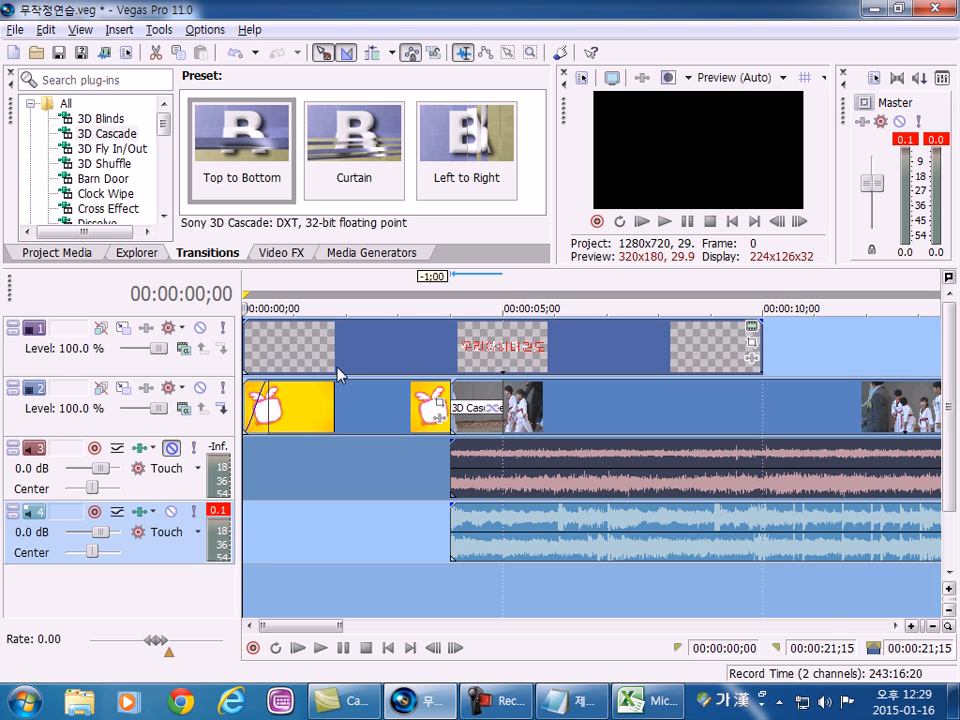
Look through the video effect presets of Add Noise, Black and White, Black Restore, Border, and Brightness and Contrast.
left_click(286, 253)
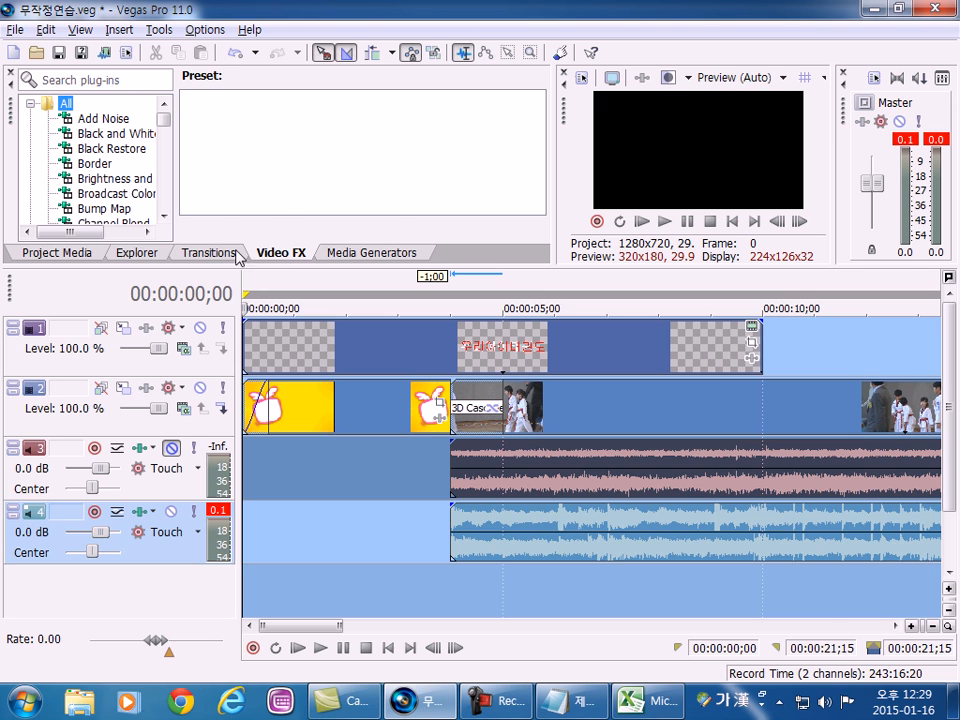
left_click(236, 254)
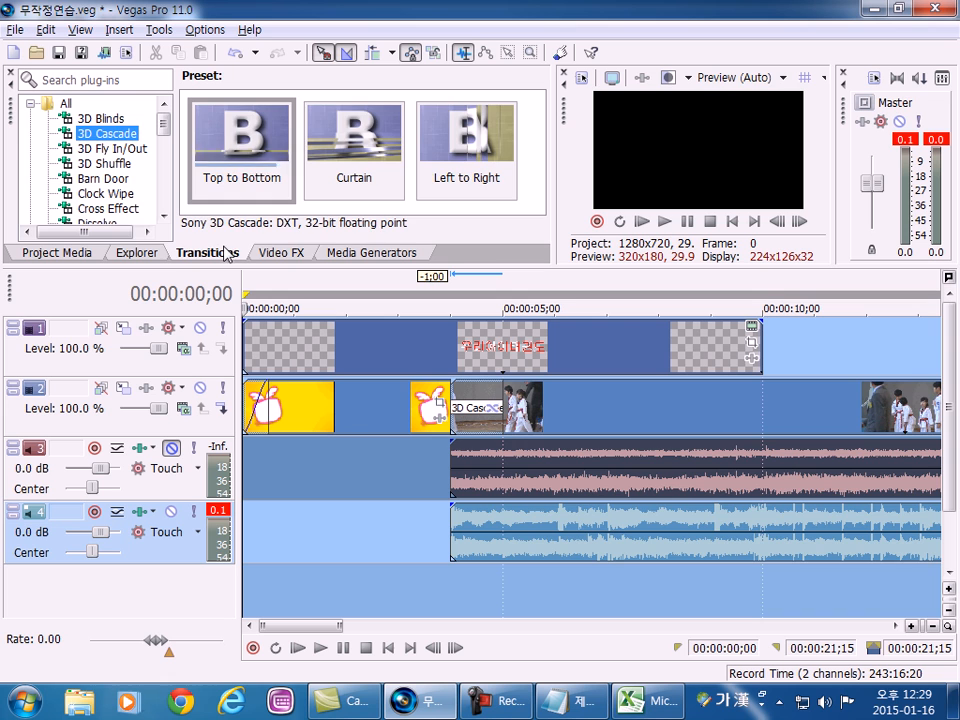
left_click(293, 254)
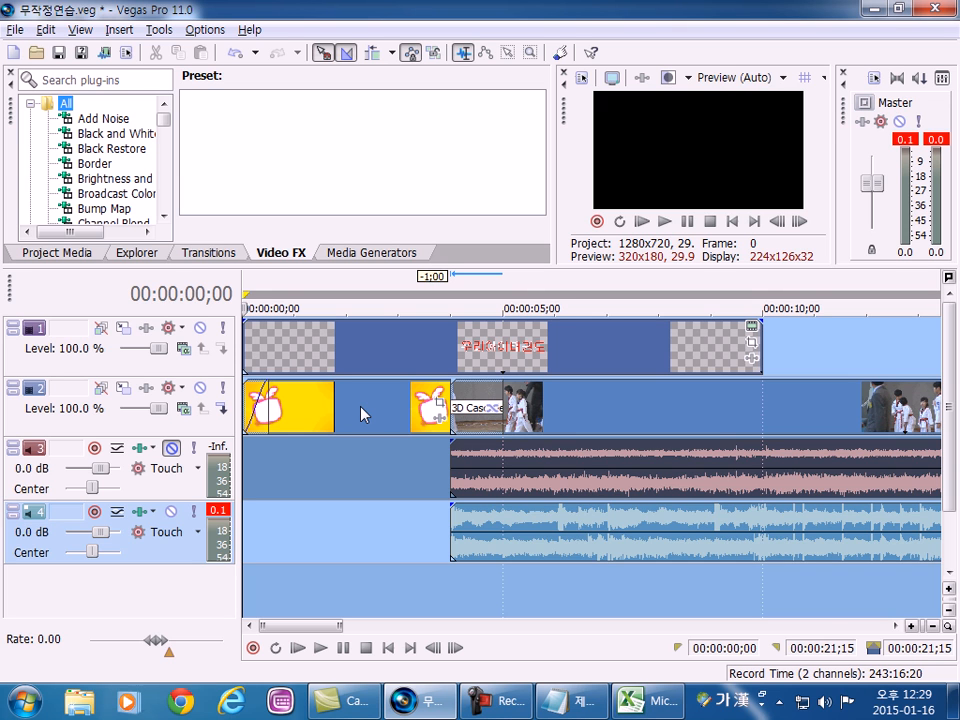
left_click(98, 120)
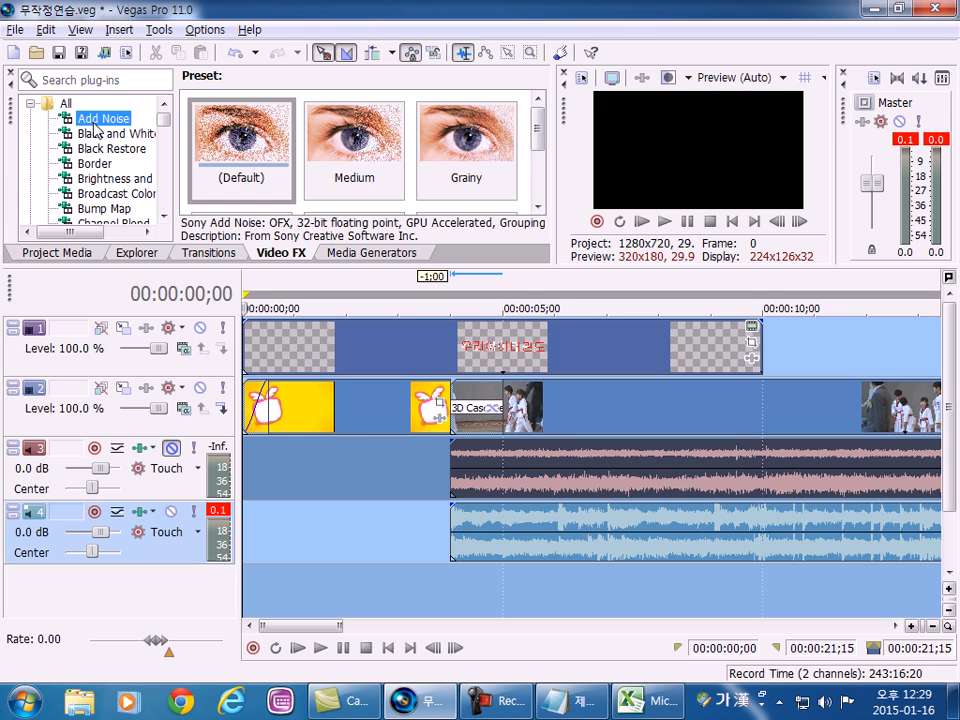
left_click(105, 134)
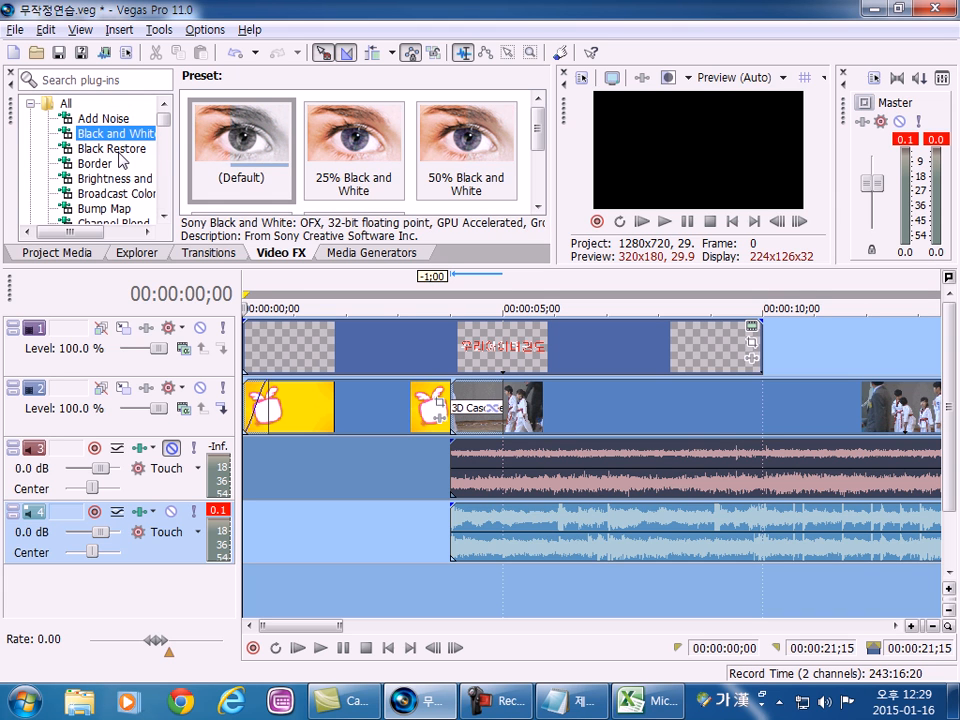
left_click(120, 150)
left_click(104, 163)
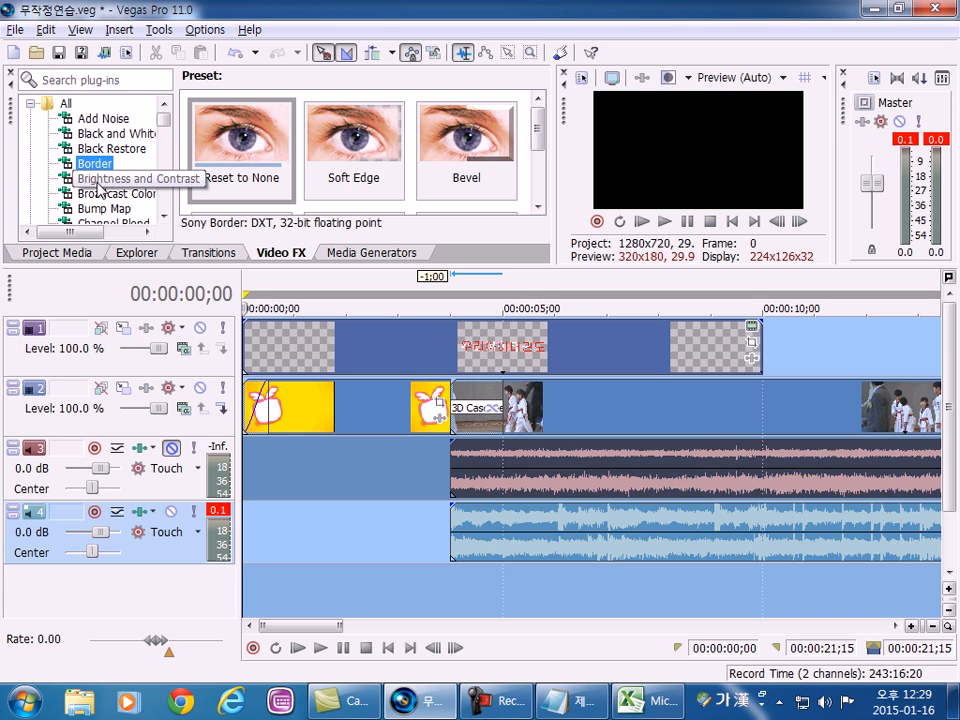
left_click(100, 179)
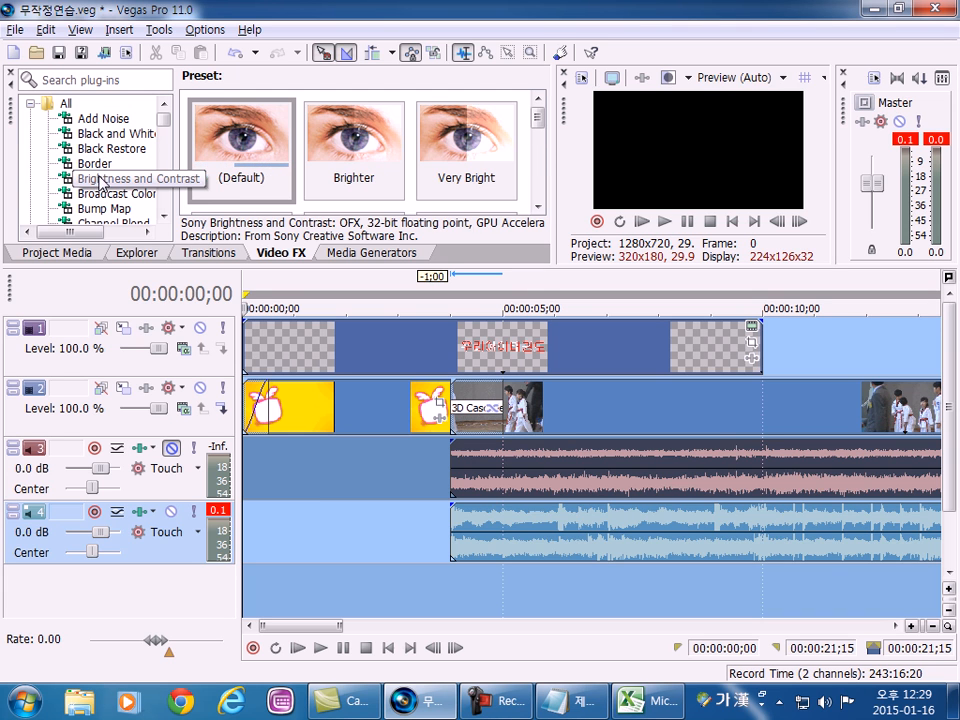
Enlarge the area above the timeline and look through the Add Noise presets.
left_click(95, 118)
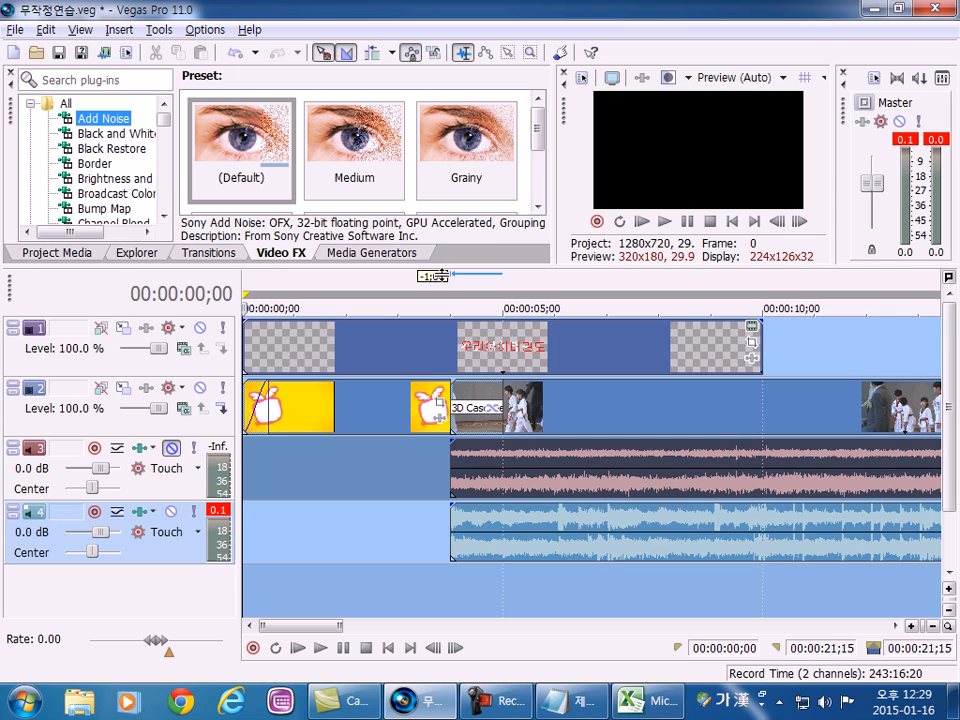
left_click_drag(441, 265, 441, 314)
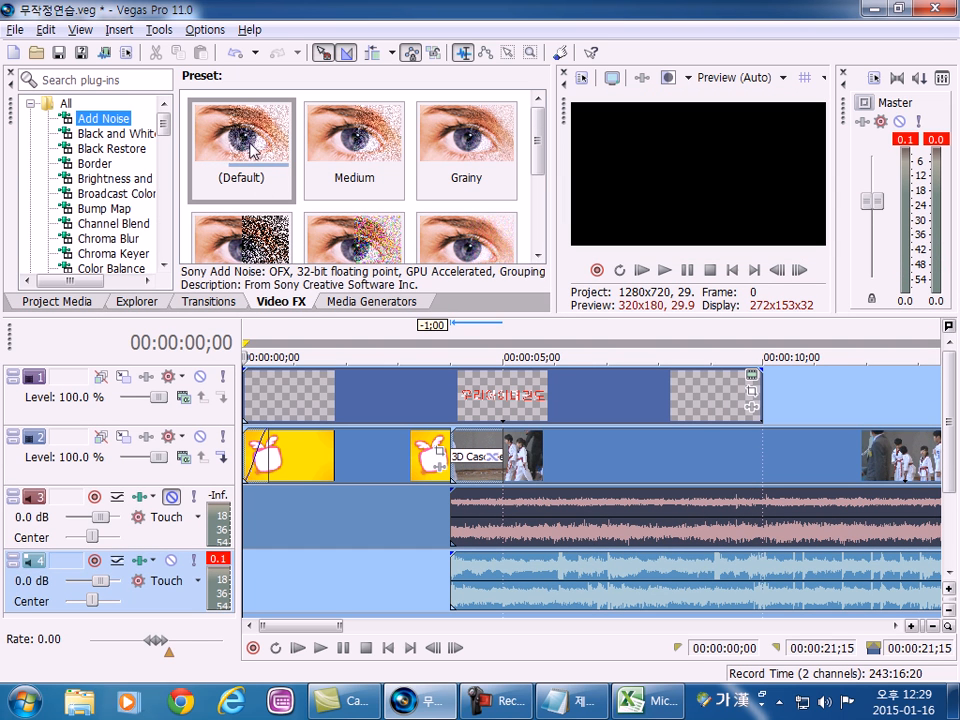
left_click_drag(537, 140, 538, 216)
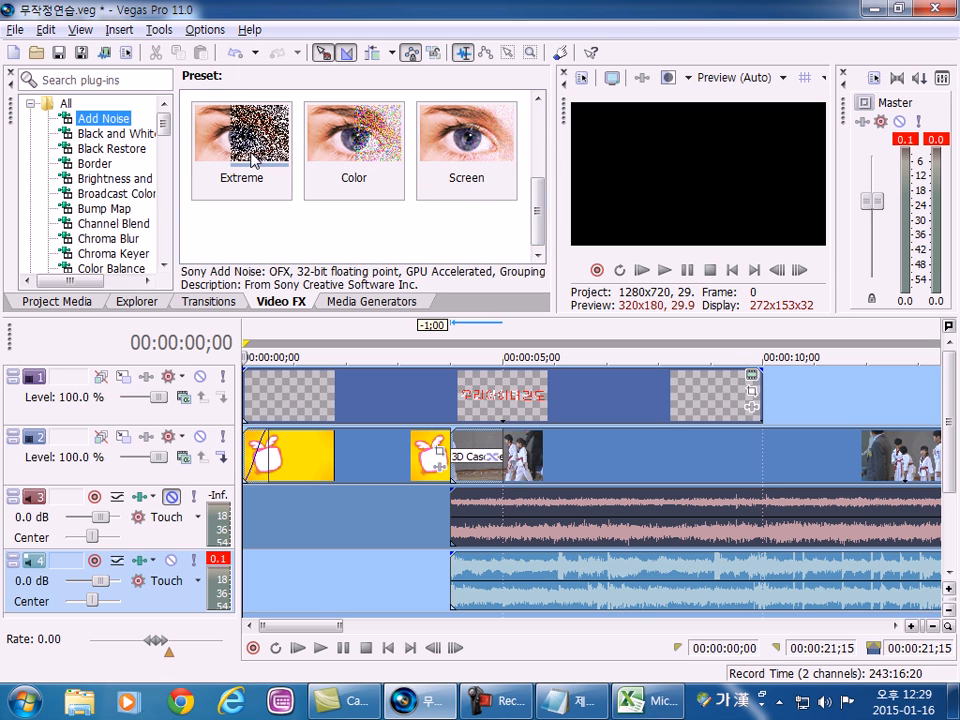
left_click_drag(538, 216, 538, 140)
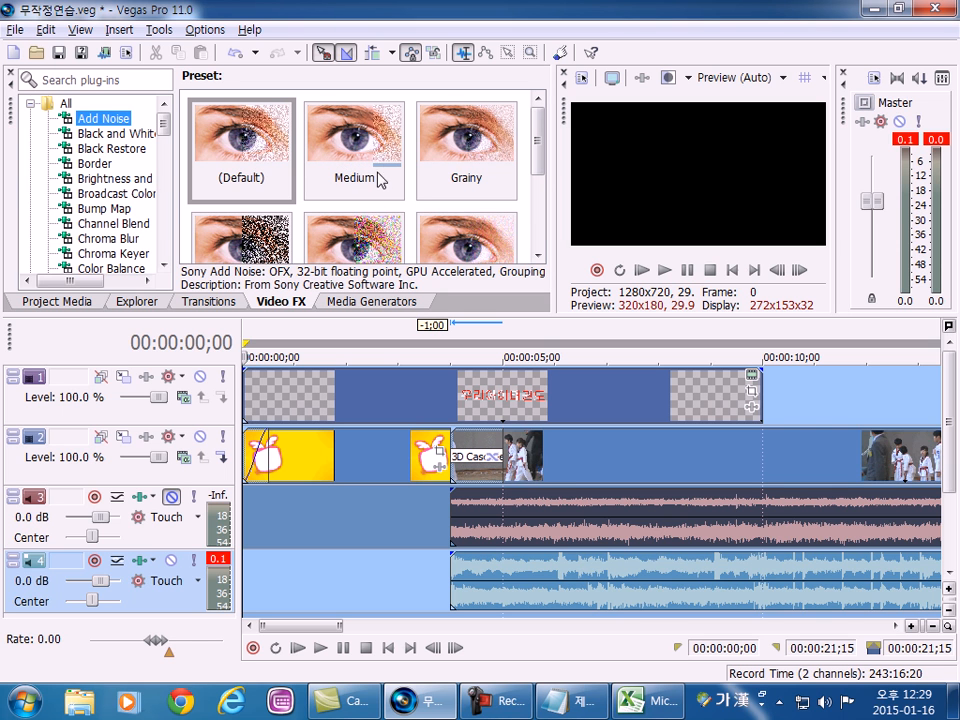
scroll(380, 150, "down", 1)
Apply the Extreme preset of Add Noise to the taekwondo clip on track 2 and close the effect settings.
left_click(551, 474)
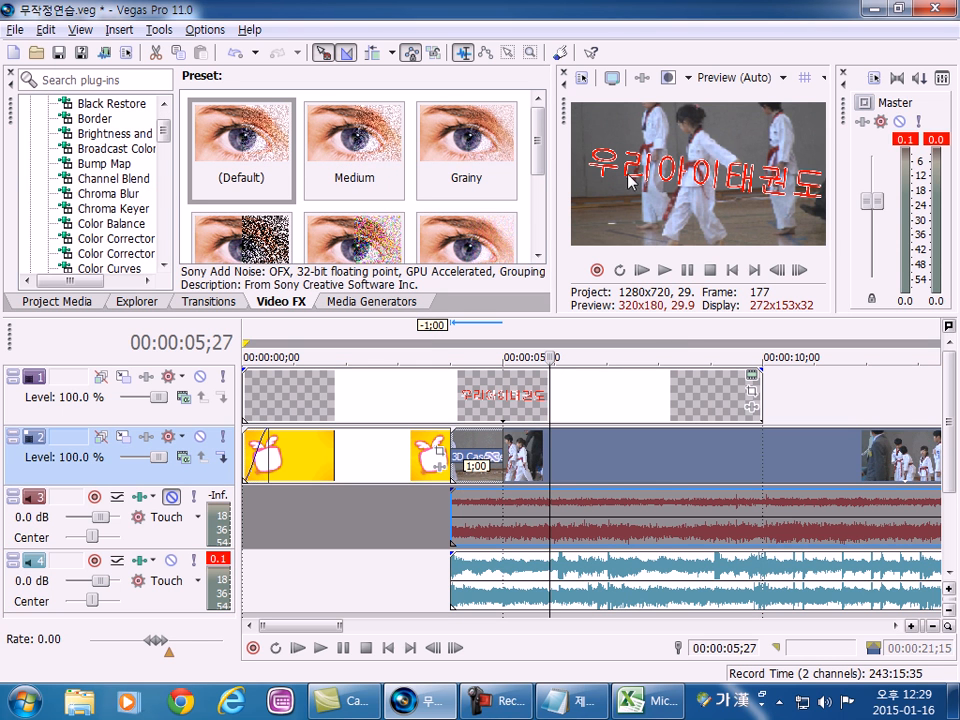
scroll(538, 189, "down", 3)
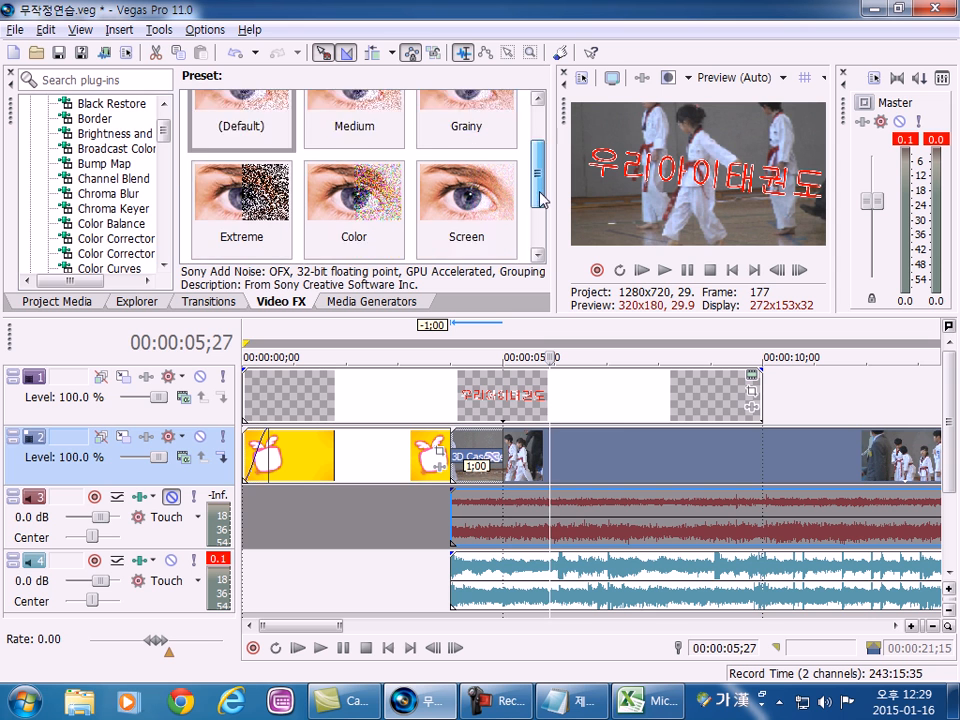
left_click_drag(241, 145, 605, 455)
left_click(527, 6)
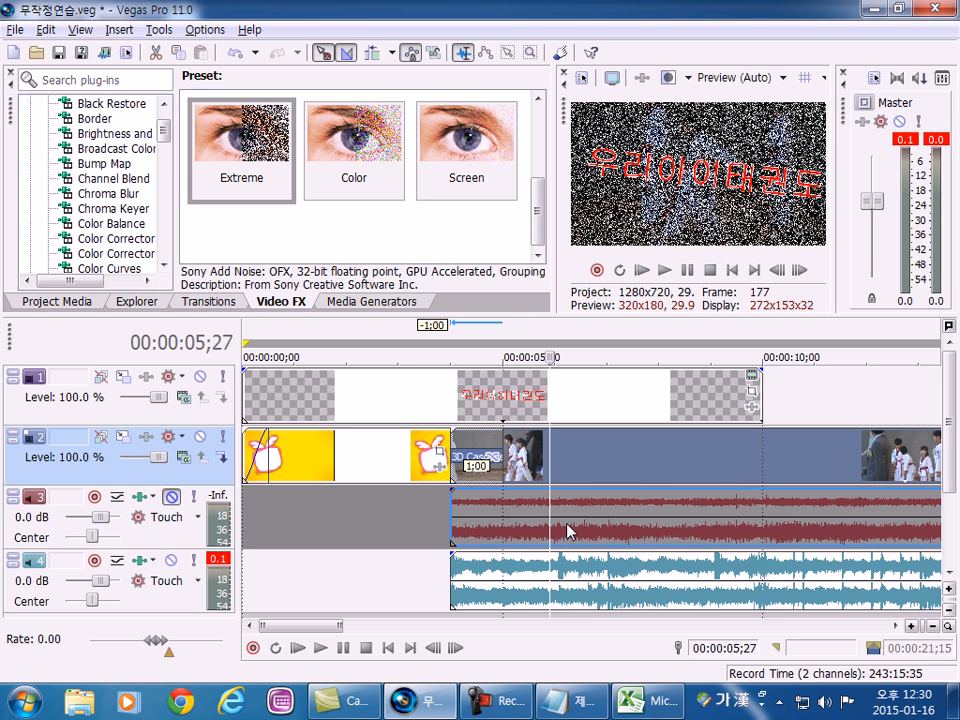
scroll(372, 565, "down", 3)
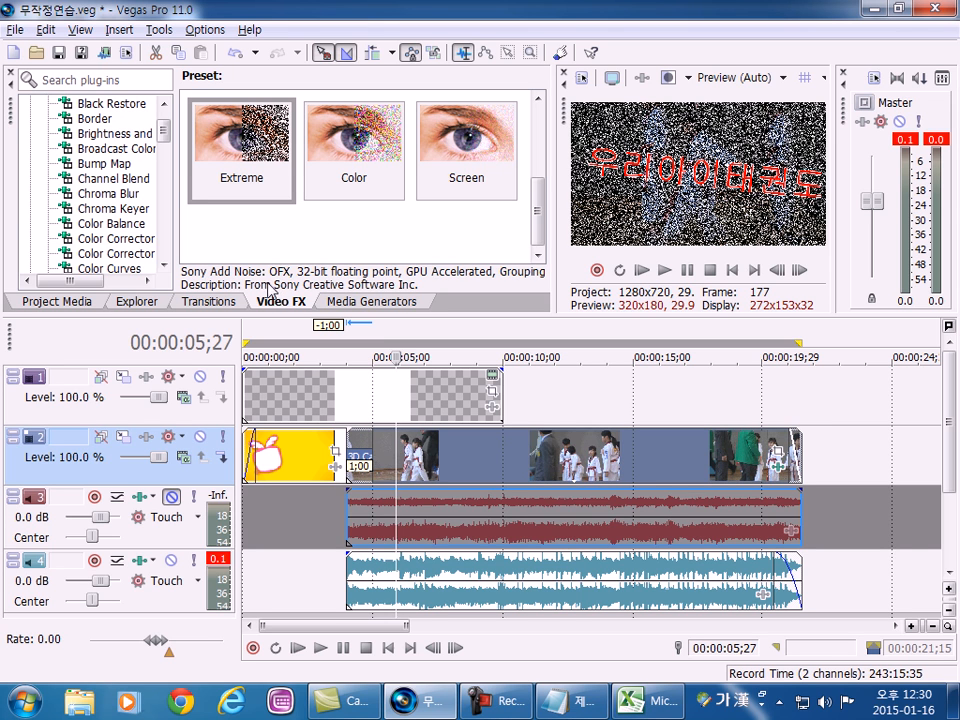
left_click(205, 302)
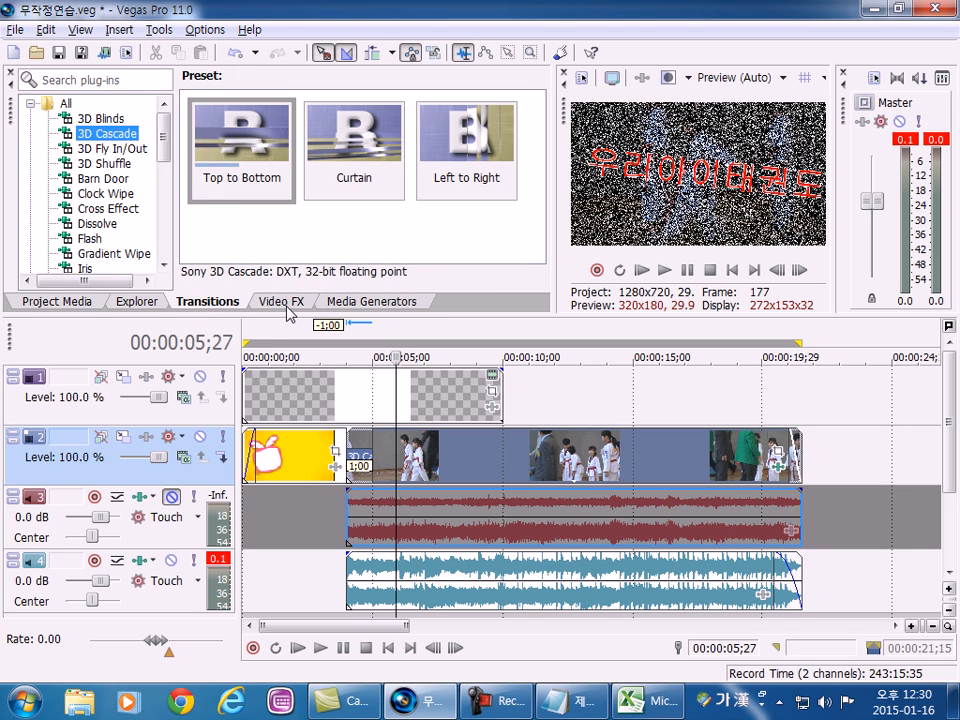
left_click(286, 305)
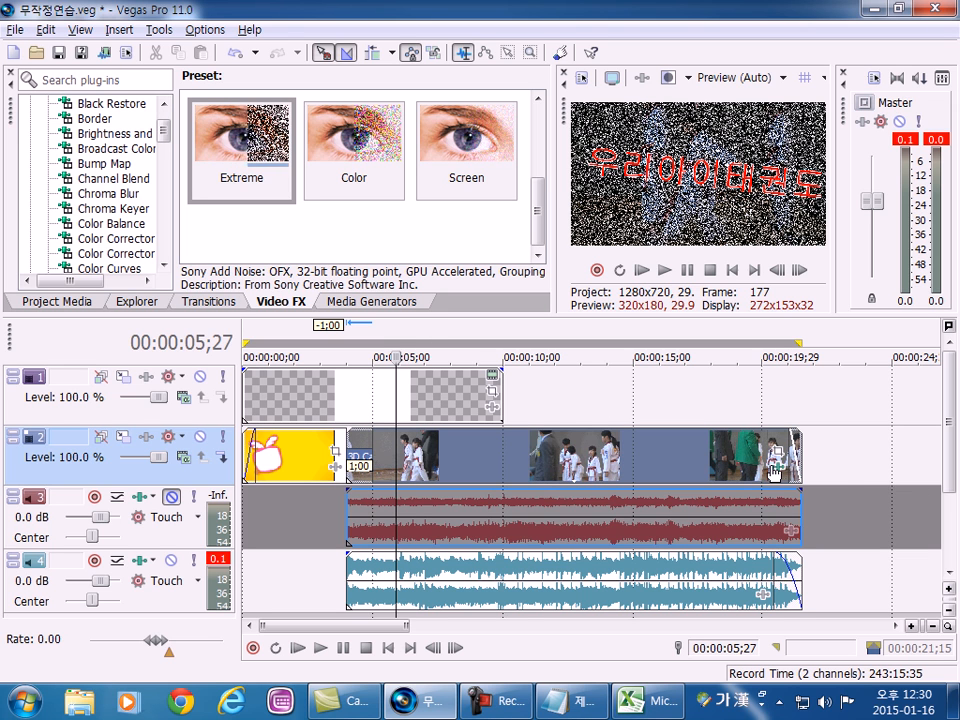
scroll(558, 461, "down", 2)
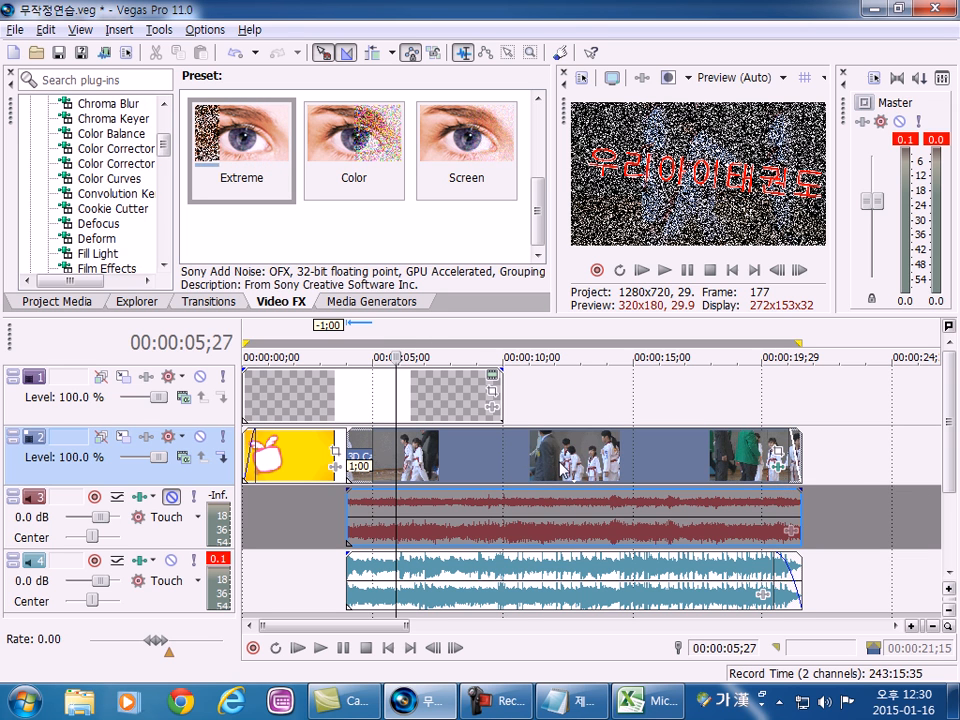
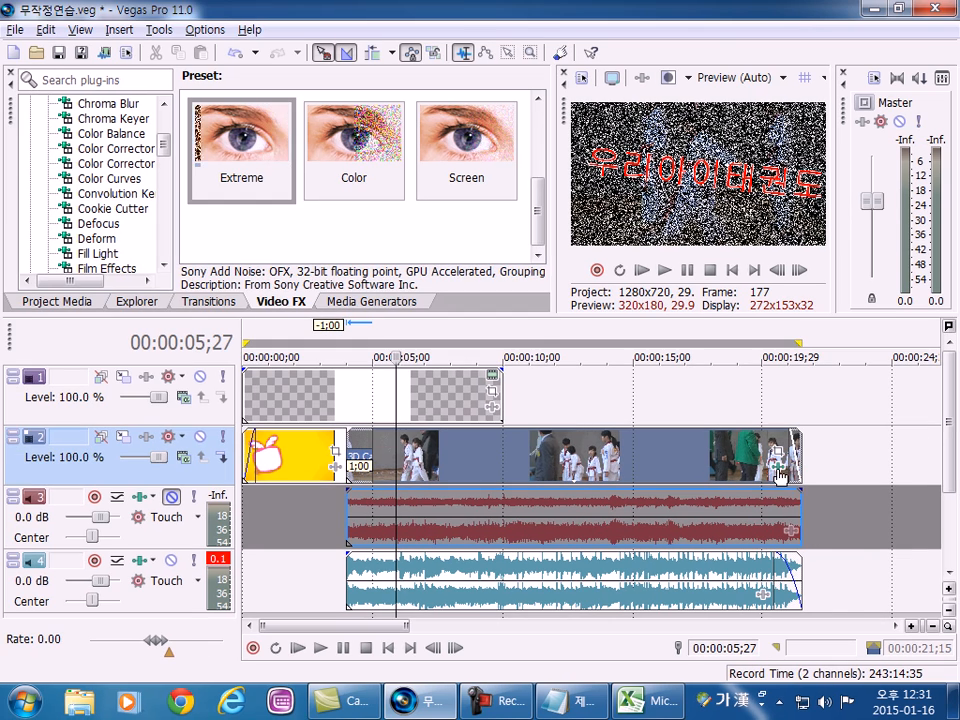
Remove the Add Noise effect from the taekwondo clip on track 2 and close the effect settings.
left_click(598, 255)
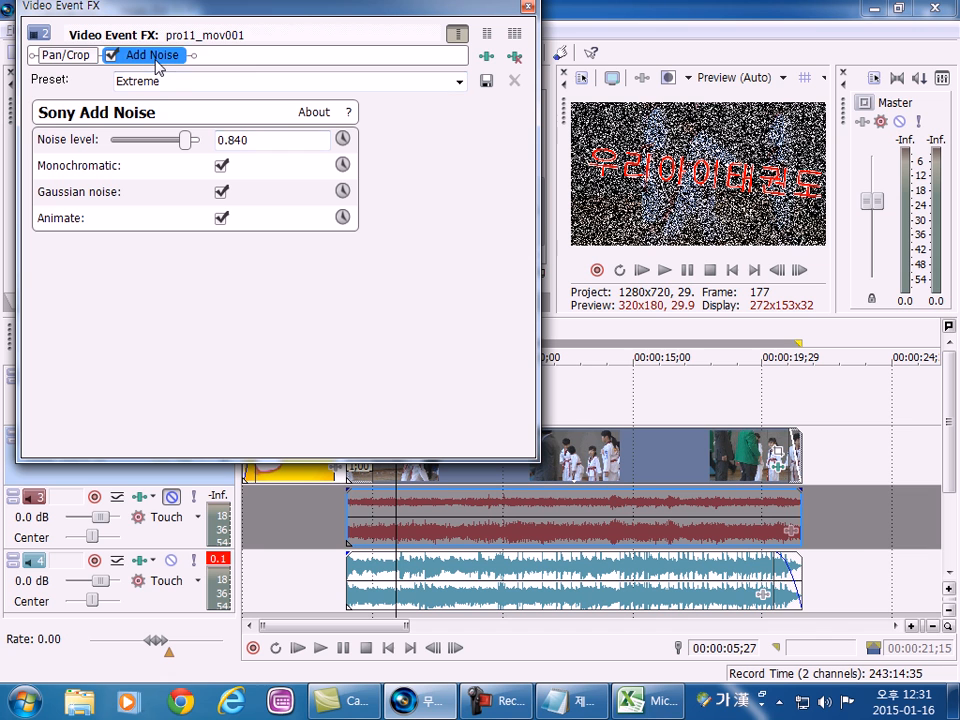
left_click(515, 58)
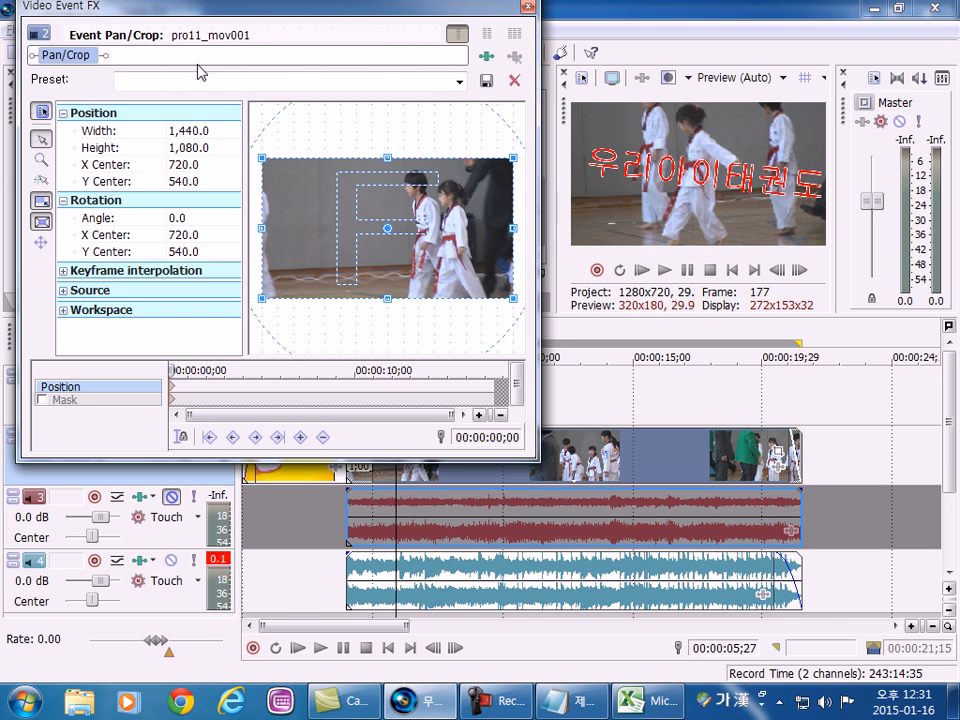
left_click(529, 7)
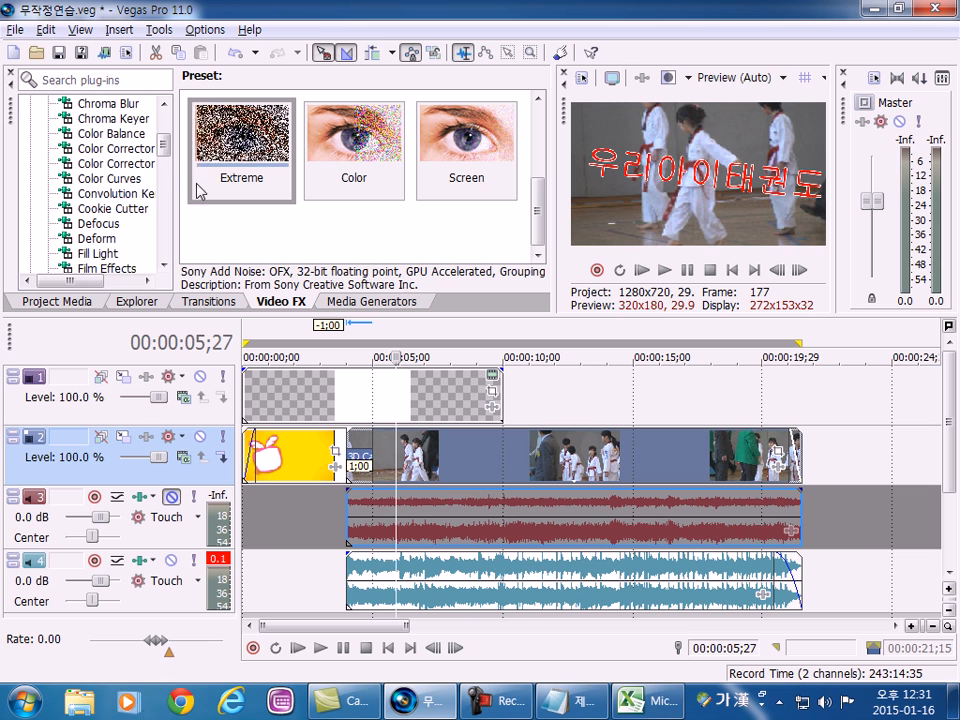
Compare the presets of the Black and White and Add Noise video effects.
left_click_drag(165, 146, 168, 112)
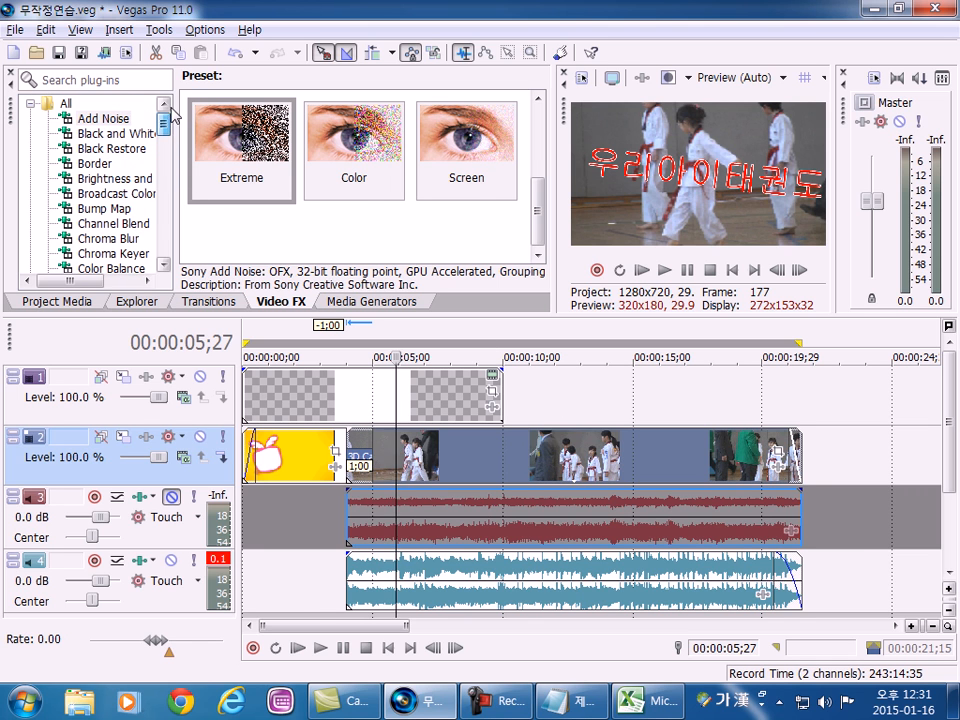
left_click(107, 137)
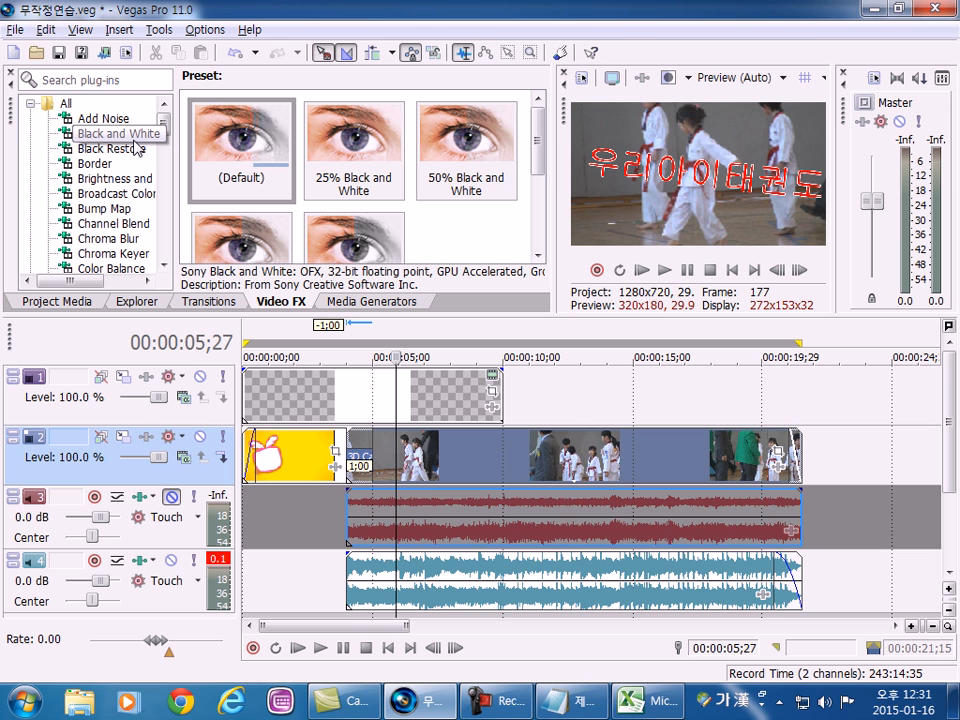
left_click(127, 119)
left_click(124, 138)
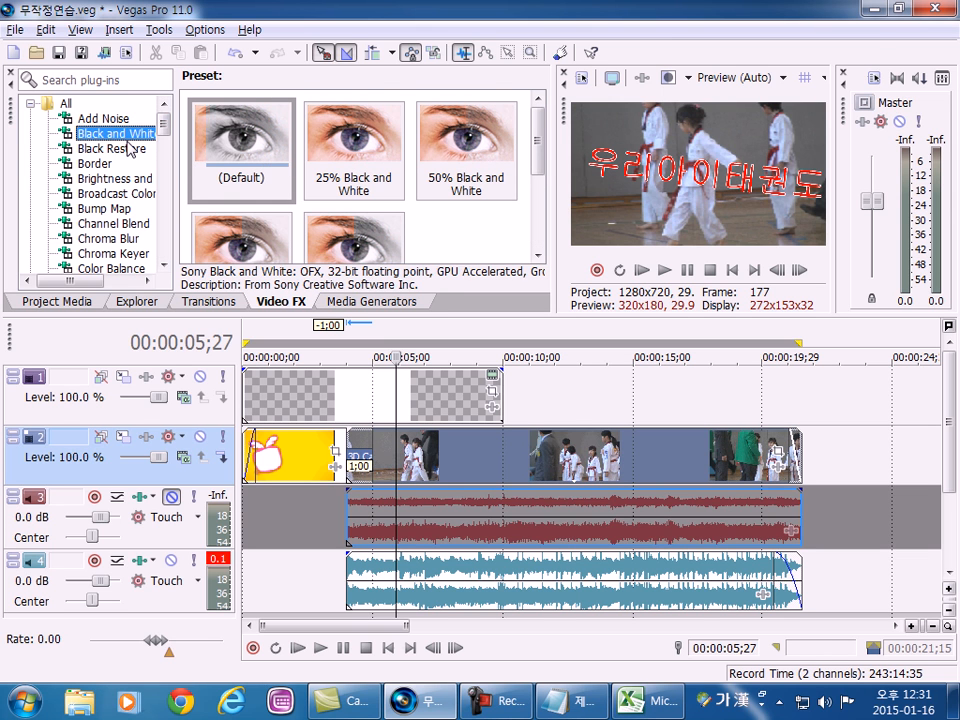
key("Up")
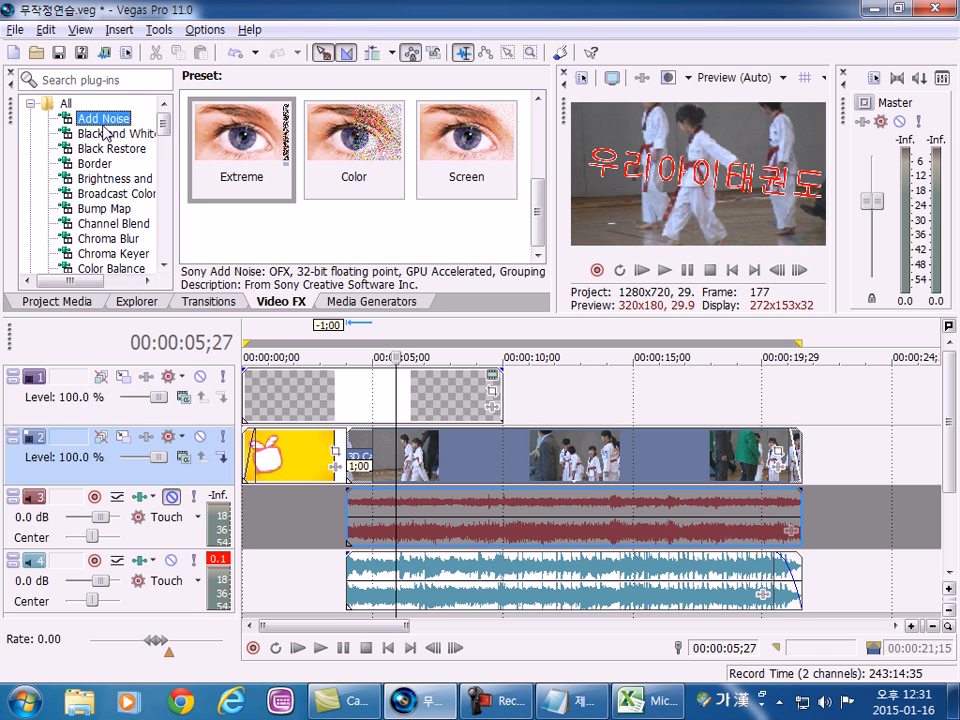
key("Down")
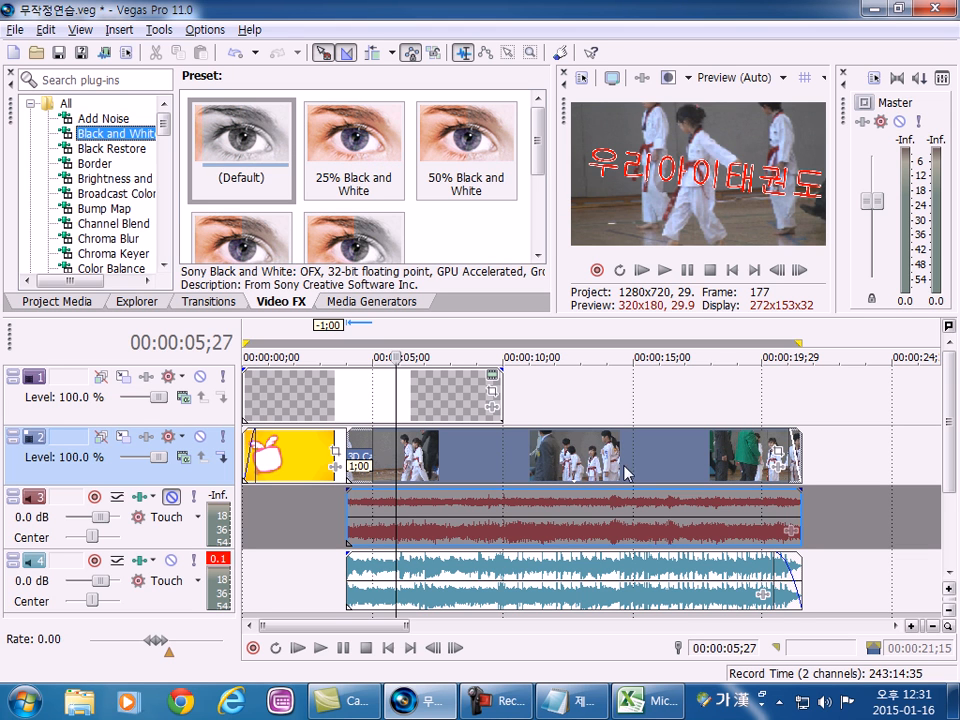
Apply the (Default) preset of Black and White to the taekwondo clip on track 2 and close the effect settings.
left_click(486, 455)
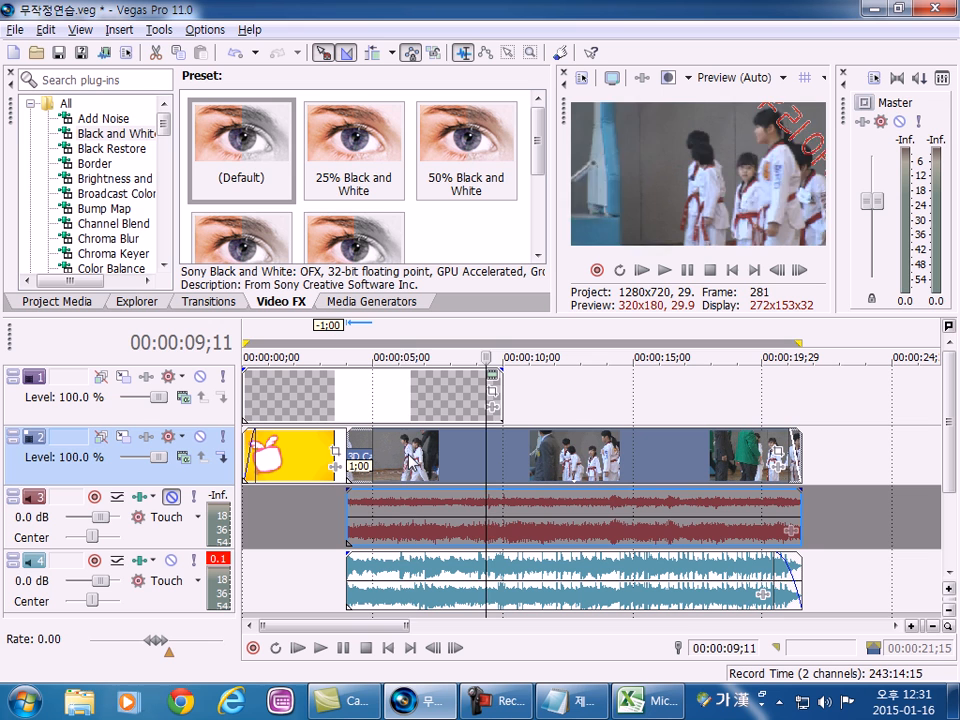
left_click(408, 455)
left_click(115, 133)
left_click_drag(212, 142, 446, 459)
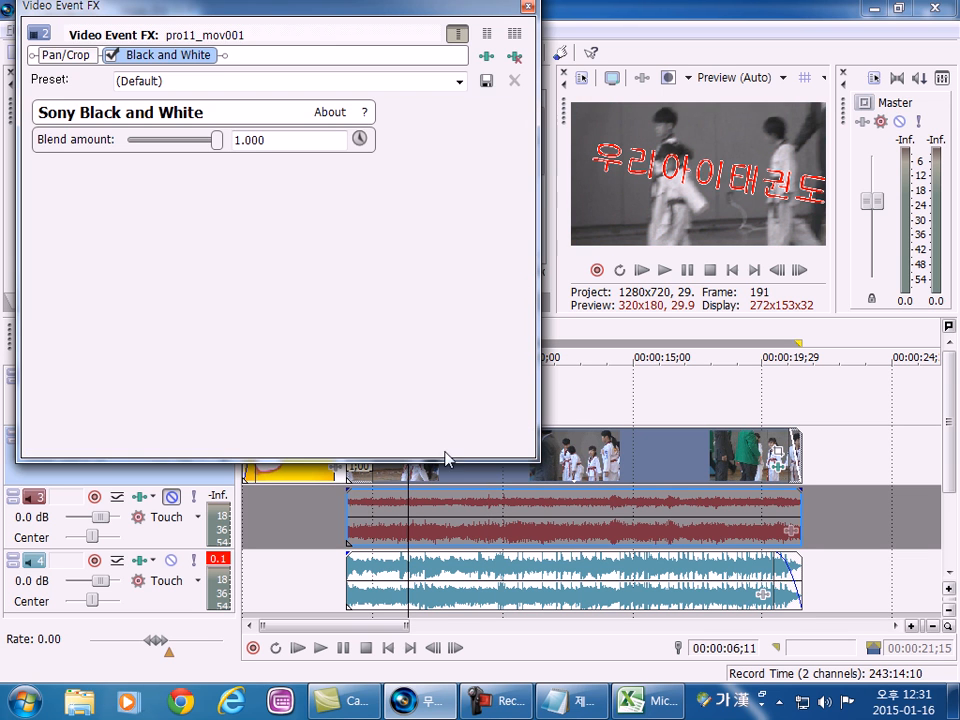
left_click(527, 6)
Check the clip at 00:00:14;25, remove its Black and White effect and close the effect settings.
left_click(630, 450)
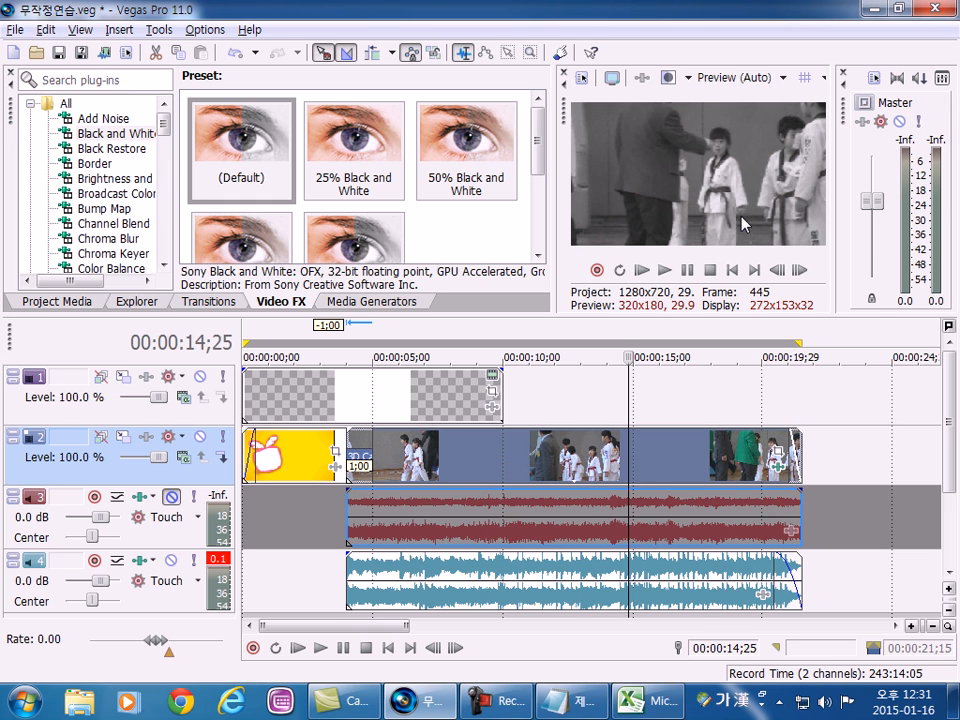
left_click(778, 475)
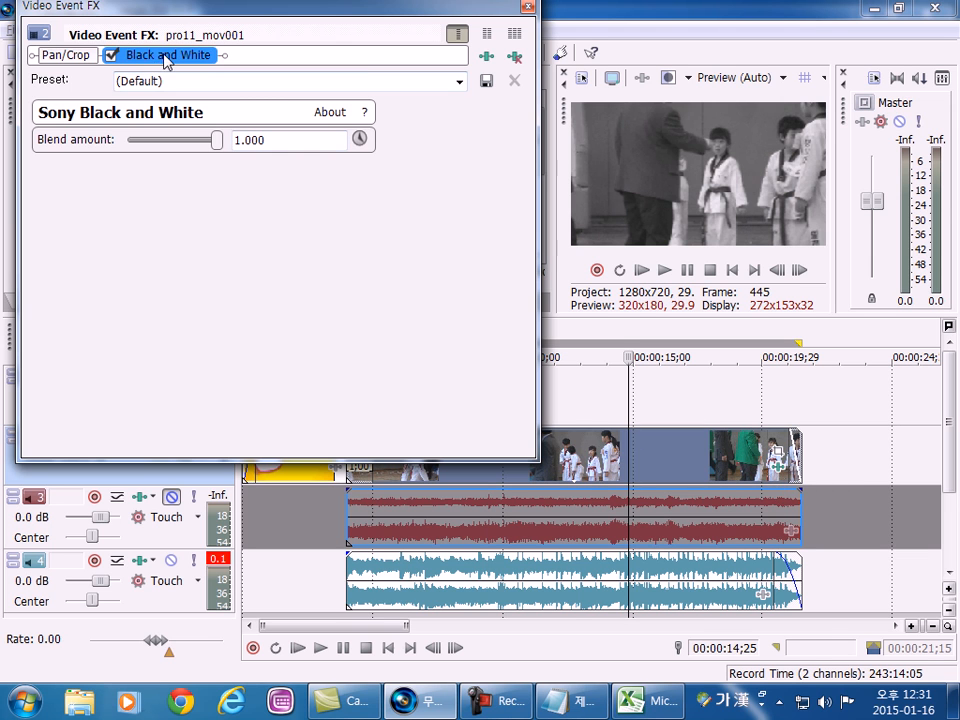
left_click(514, 57)
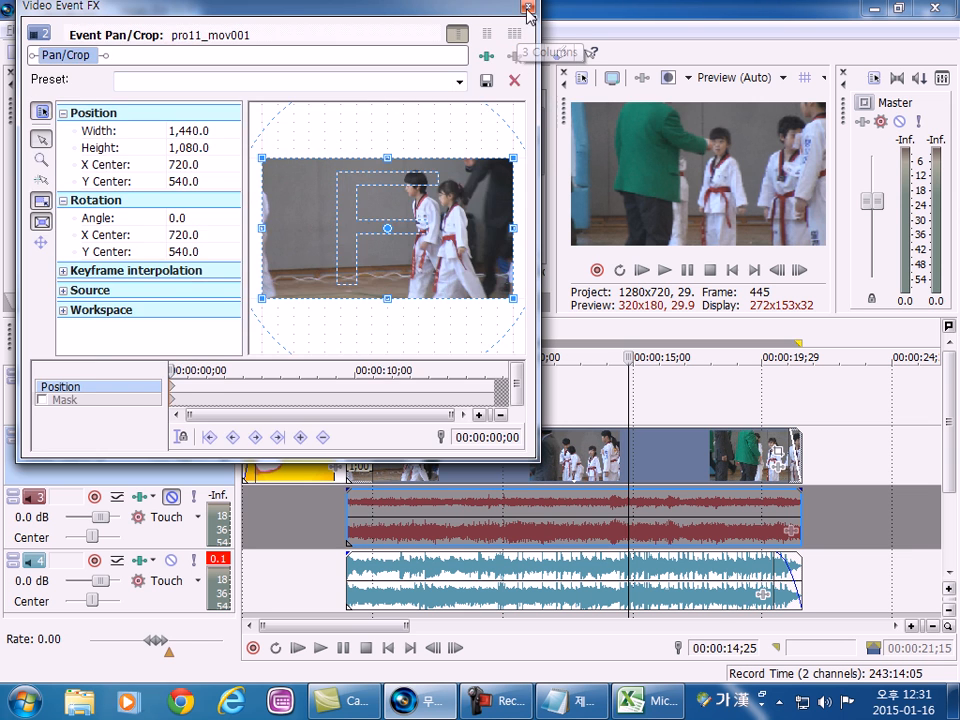
left_click(528, 8)
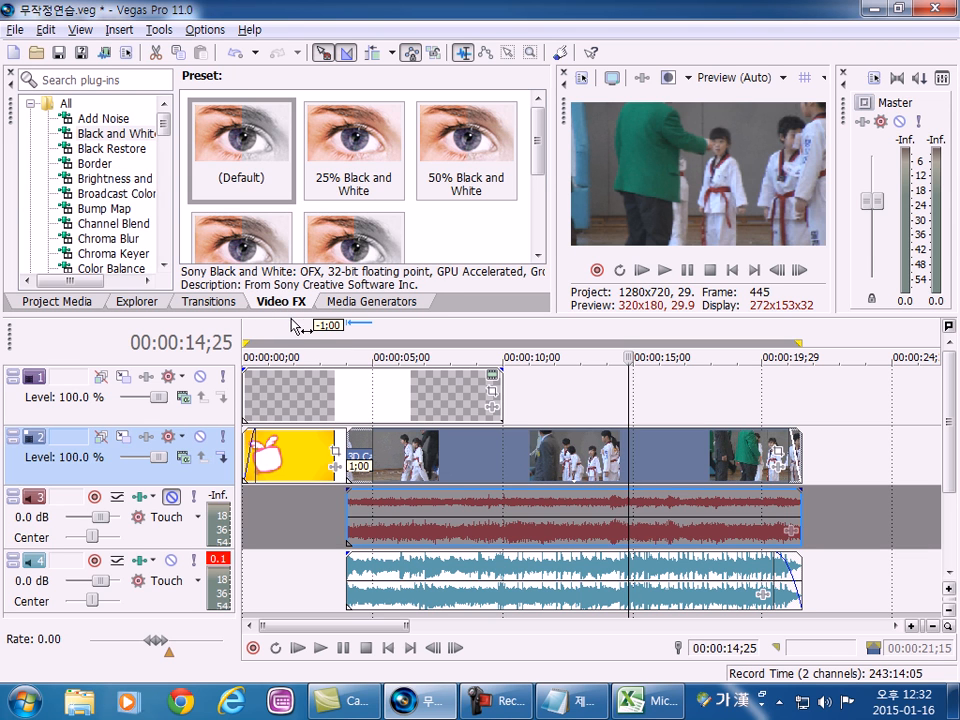
Look over the transitions, the video effects and the Explorer file listing in turn.
left_click(211, 303)
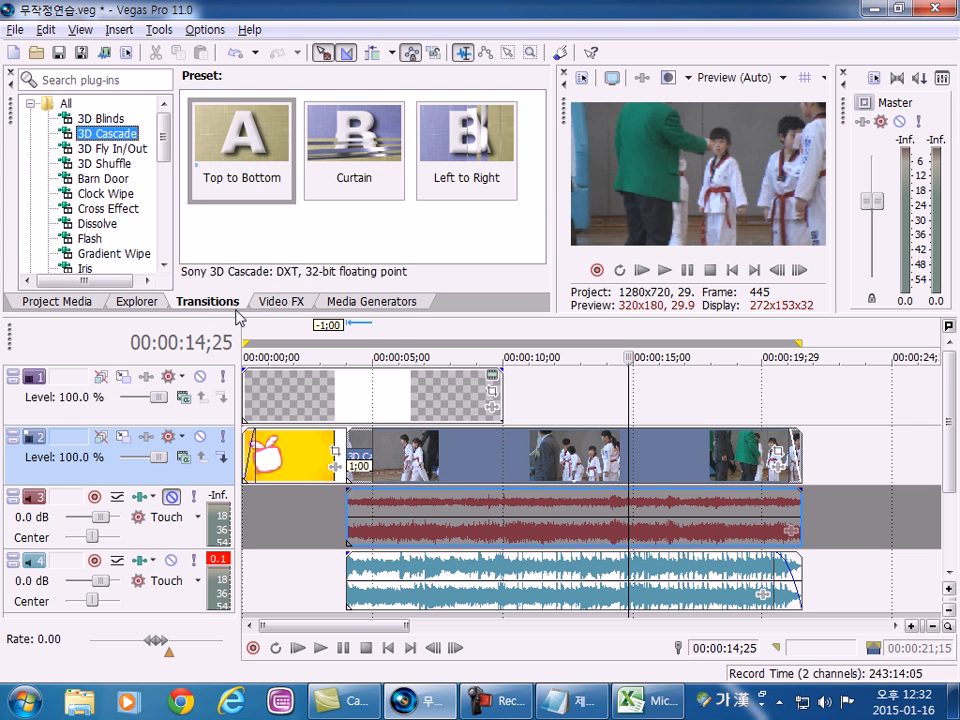
left_click(280, 303)
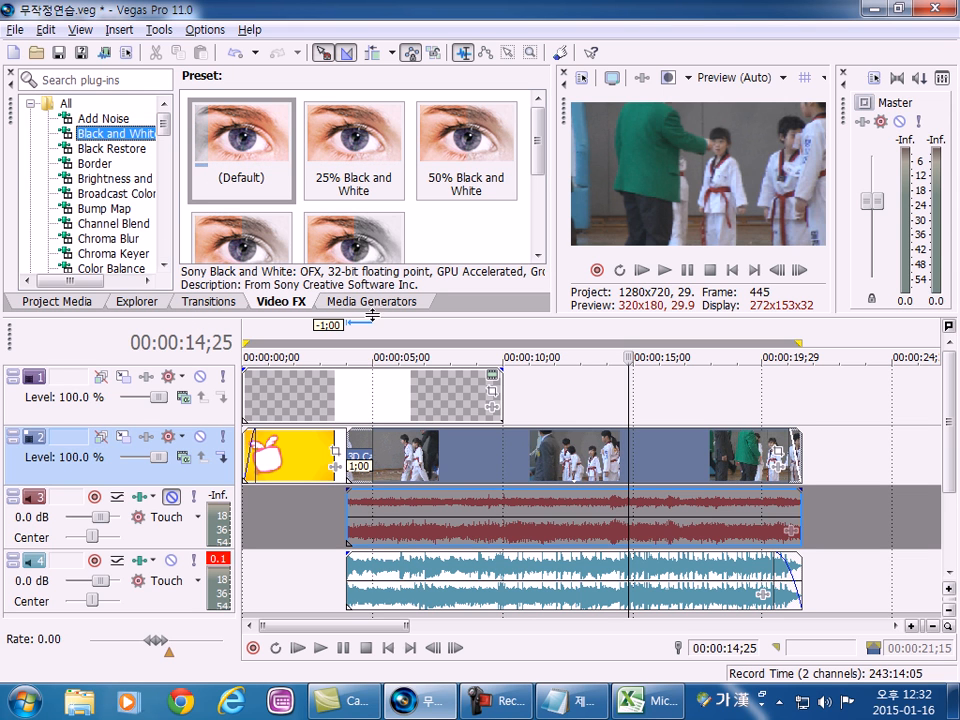
left_click(138, 302)
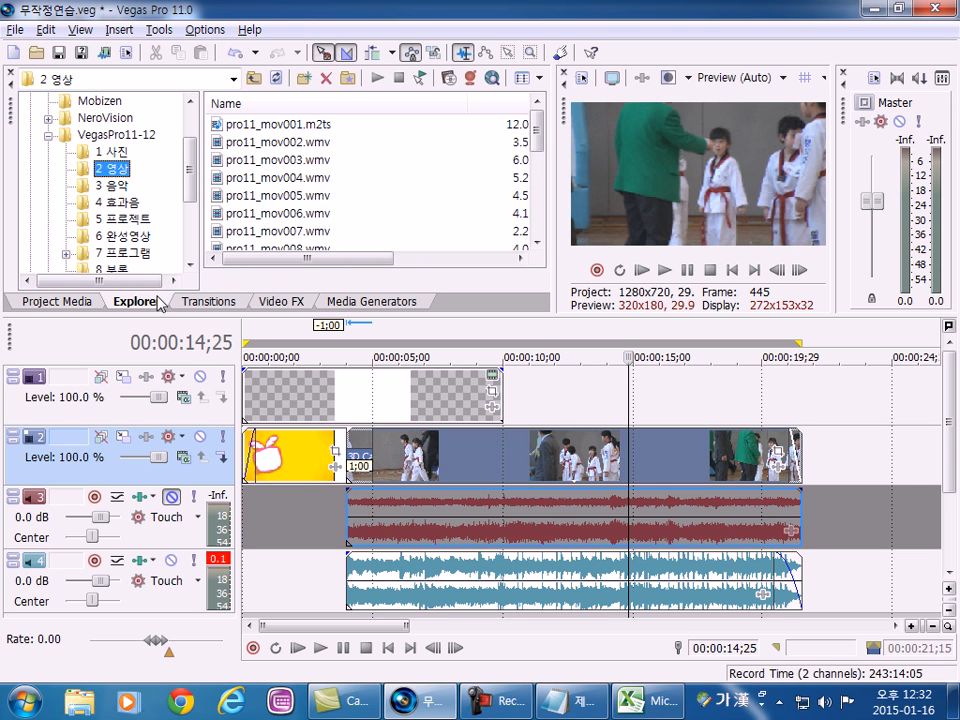
Switch to the Notepad notes and shrink and move the window so that the Explorer area of Vegas Pro is uncovered.
left_click(565, 700)
left_click_drag(218, 12, 460, 2)
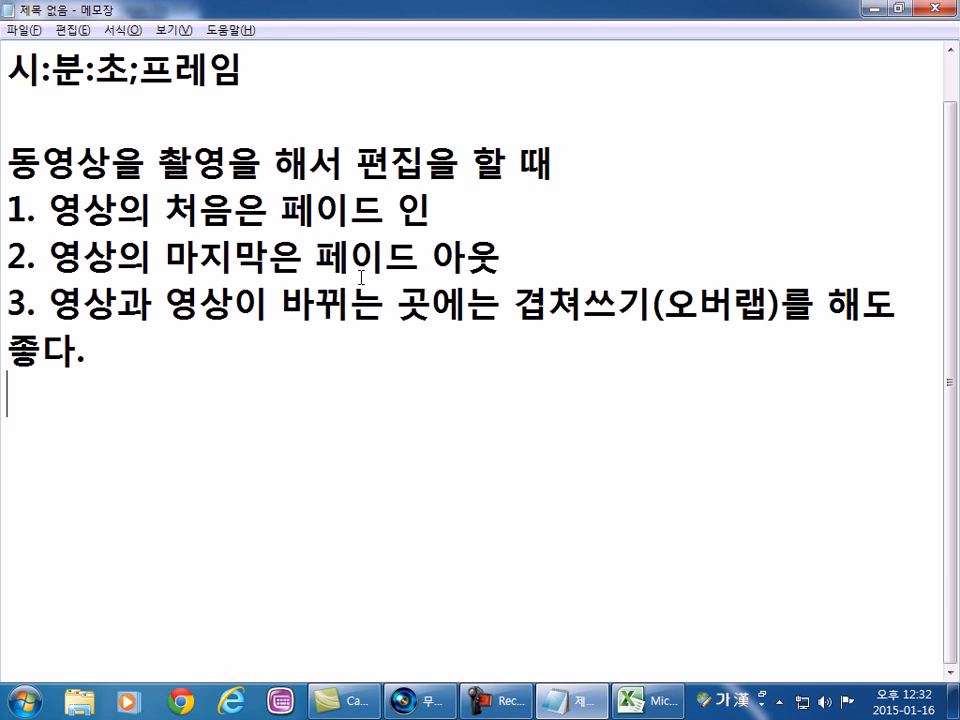
left_click_drag(165, 10, 447, 33)
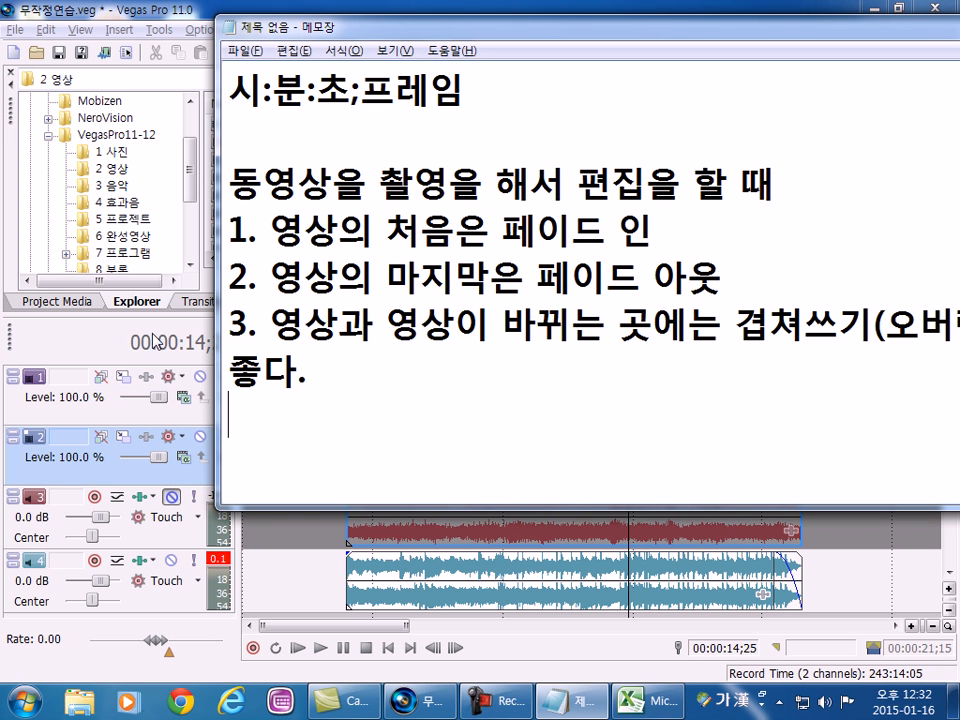
Add the line "Explorer : 탐색(자료가 어디에 있는지 찾아서 사용" at the end of the notes.
key("Hangul")
type("E")
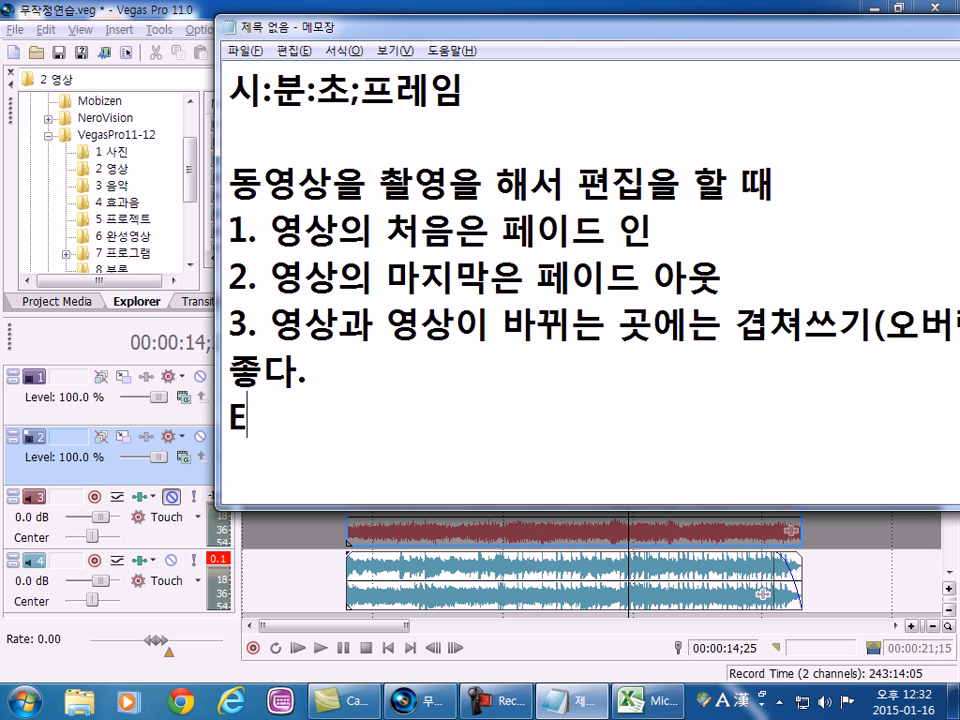
type("xplorer :")
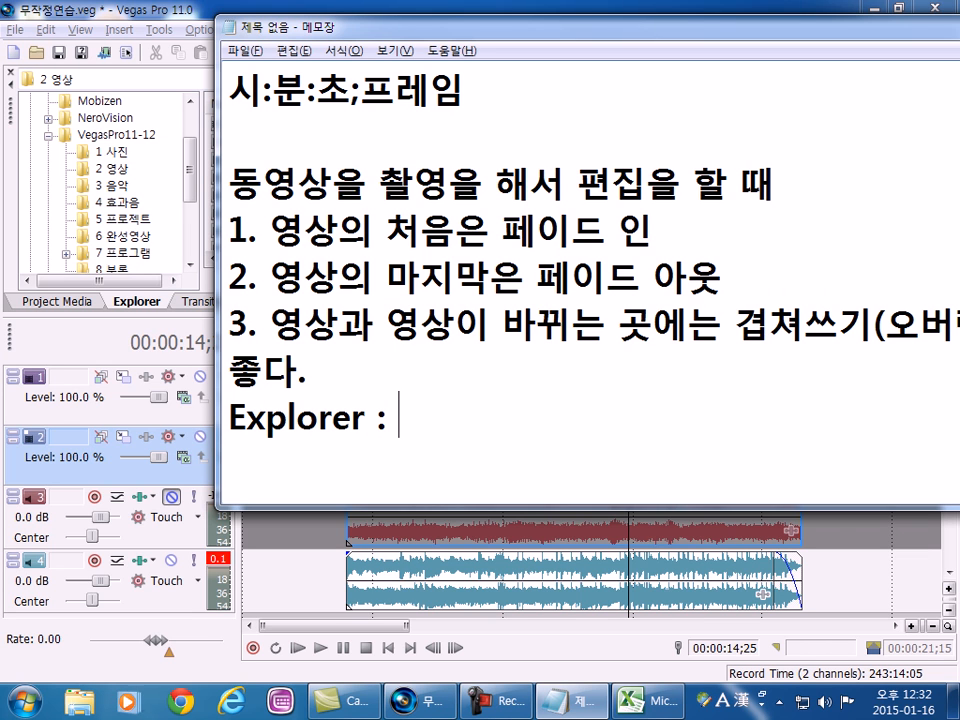
key("Hangul")
type("탐")
type("색")
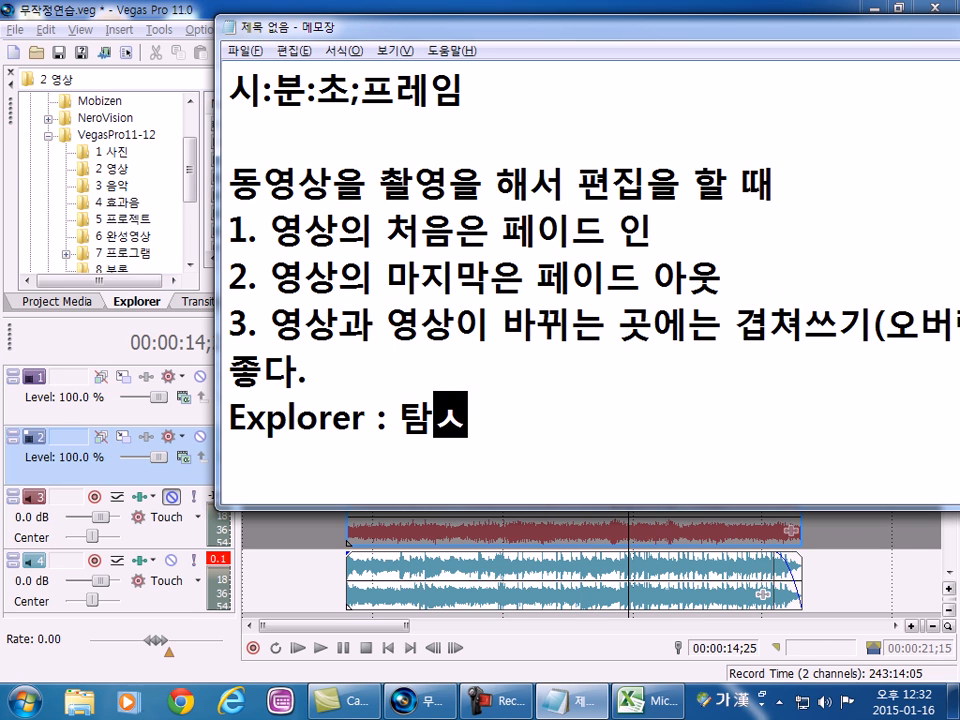
type("(자료가 어디에 ")
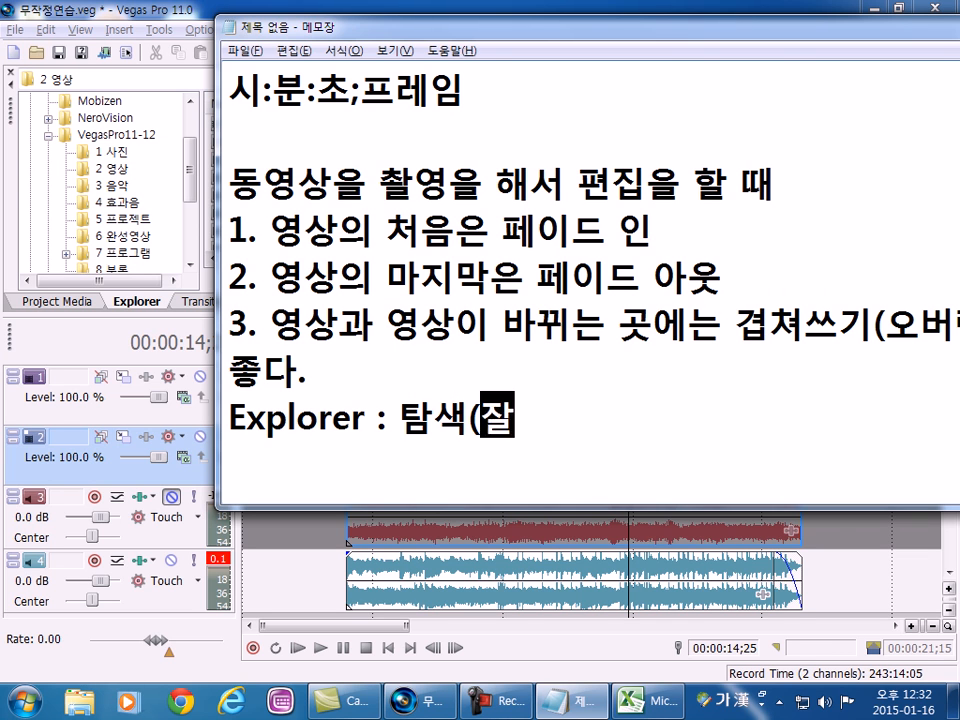
type("있")
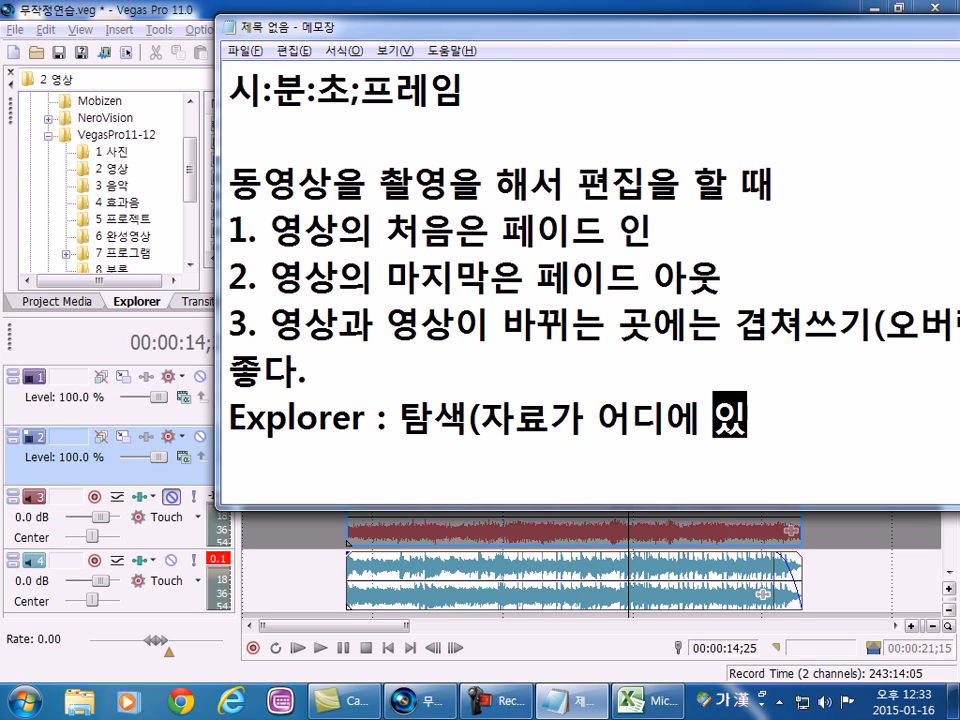
type("는지 찾아서")
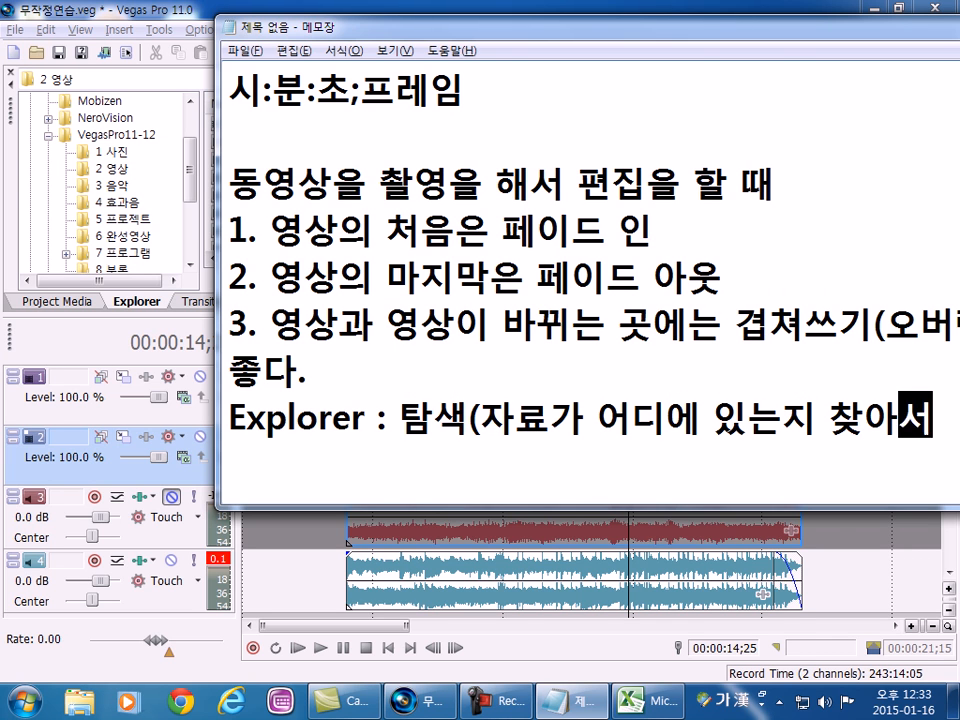
type(" 사용")
Reposition the notes window and start a new line reading "Trasition :" below the Explorer line.
left_click_drag(293, 36, 90, 0)
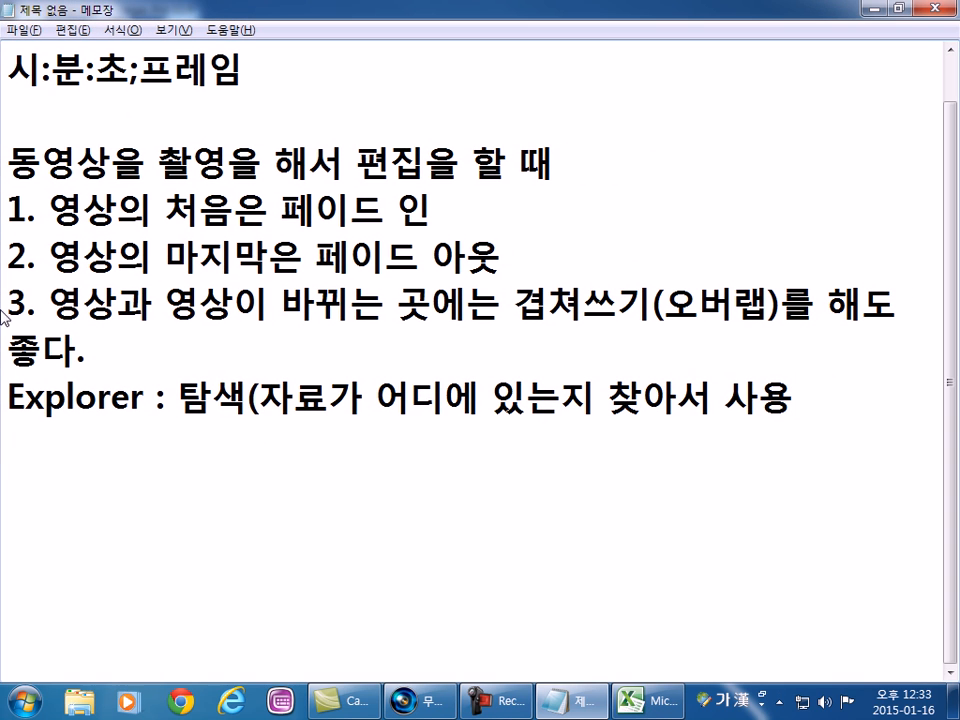
key("Return")
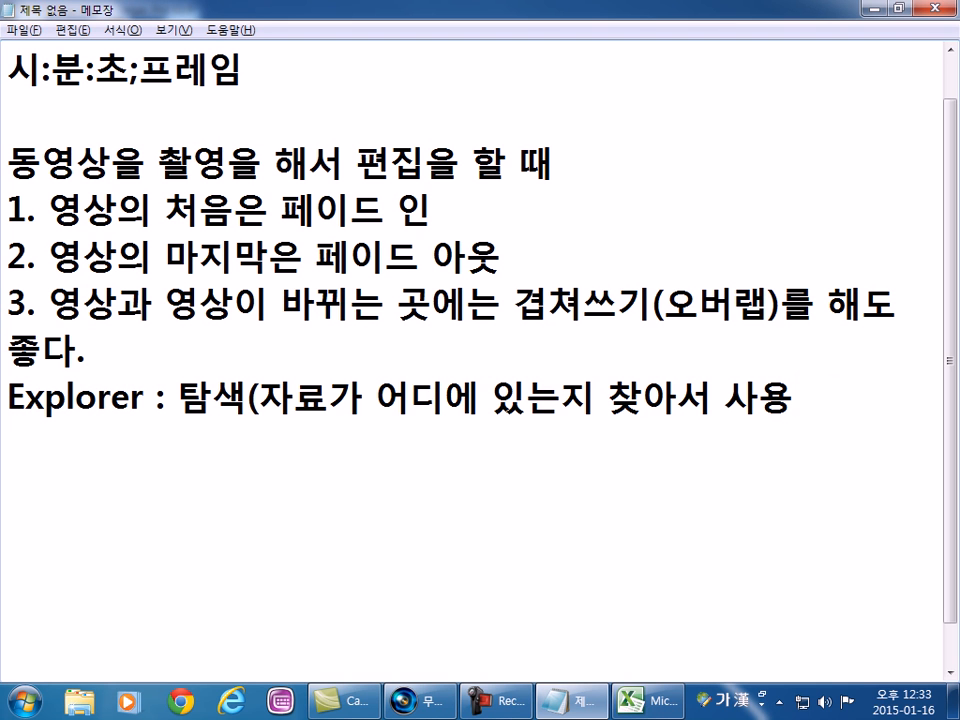
left_click_drag(137, 15, 178, 19)
key("Return")
type("싸ㄱ")
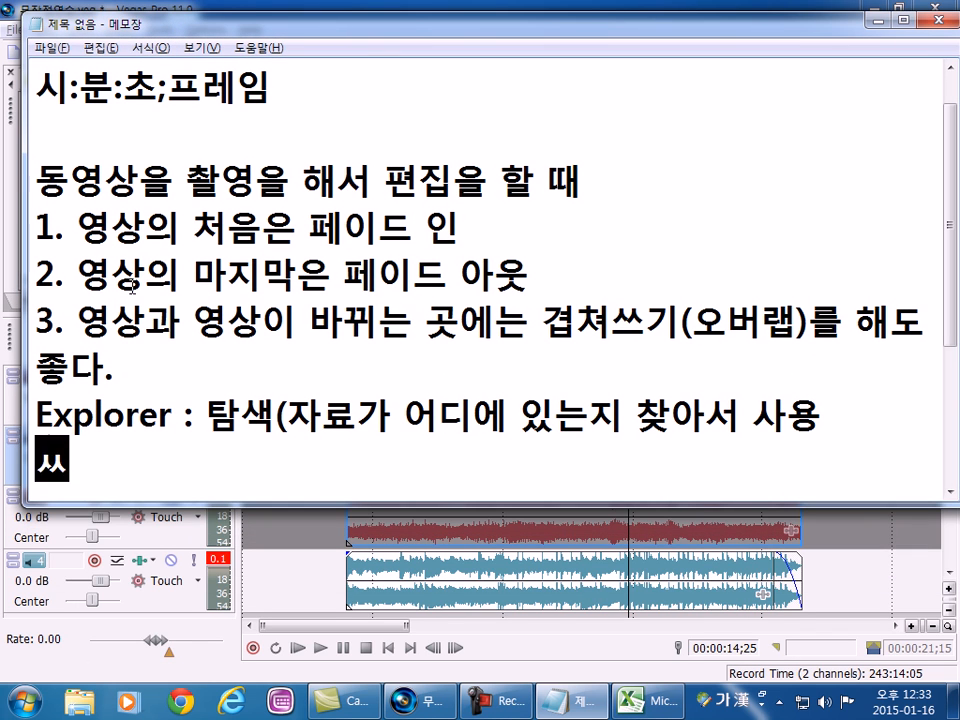
key("BackSpace")
key("BackSpace")
key("BackSpace")
key("Hangul")
type("Tra")
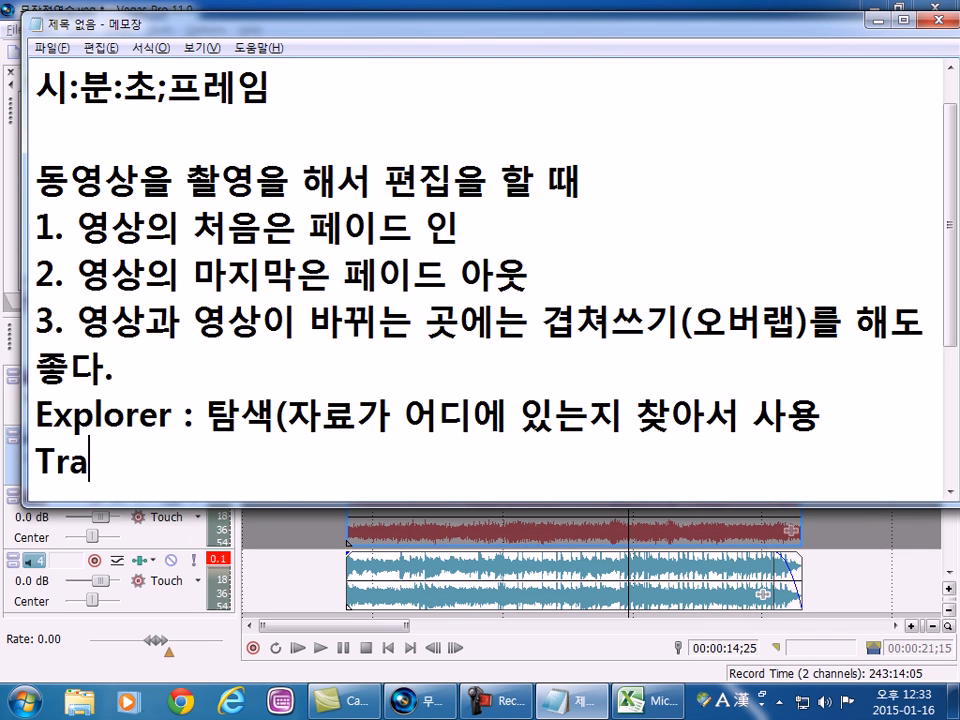
type("sitin :")
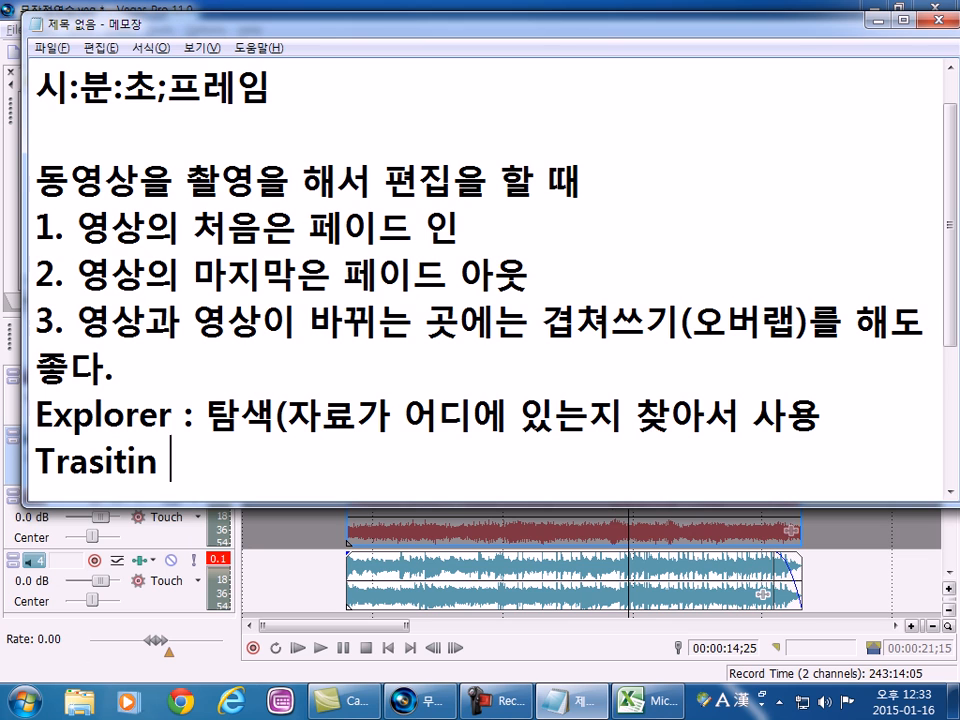
key("Left")
key("Left")
key("Left")
type("o")
key("End")
Continue the "Trasition :" line in the notes with "영상과 영상이 겹쳐있을 때".
key("Hangul")
type("장면ㄱ")
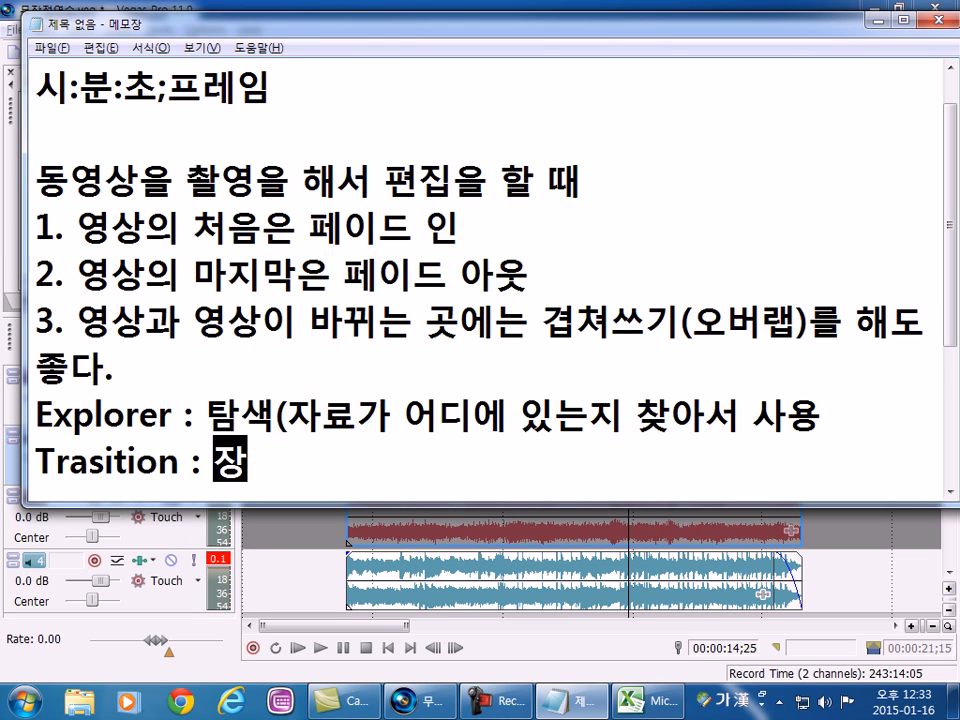
key("BackSpace")
key("BackSpace")
key("BackSpace")
type("영")
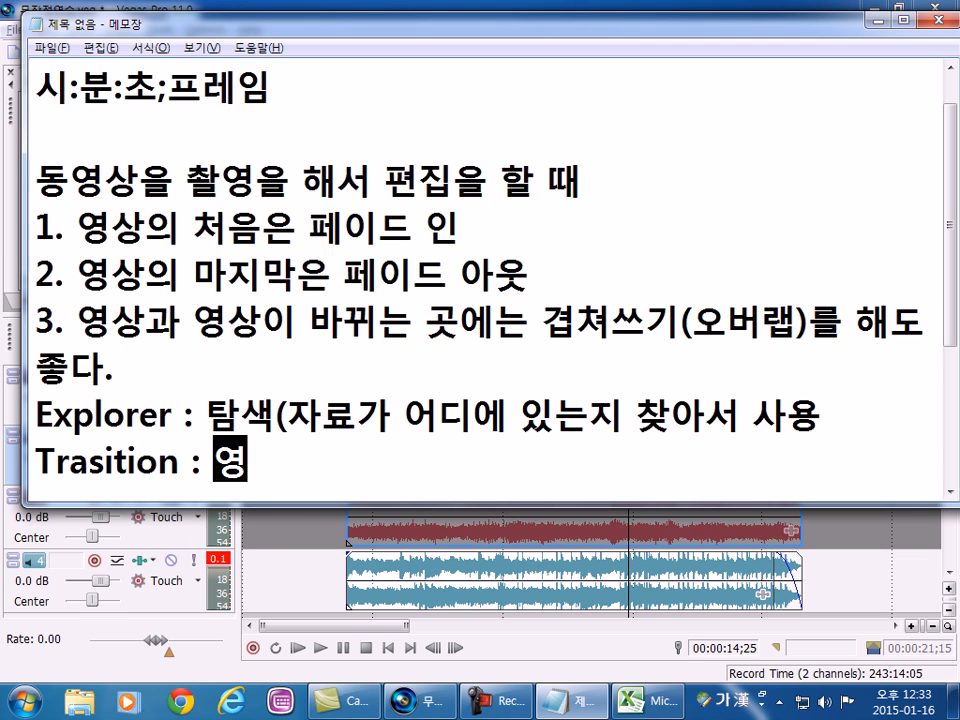
type("상과 영사ㅇ이 겹쳐")
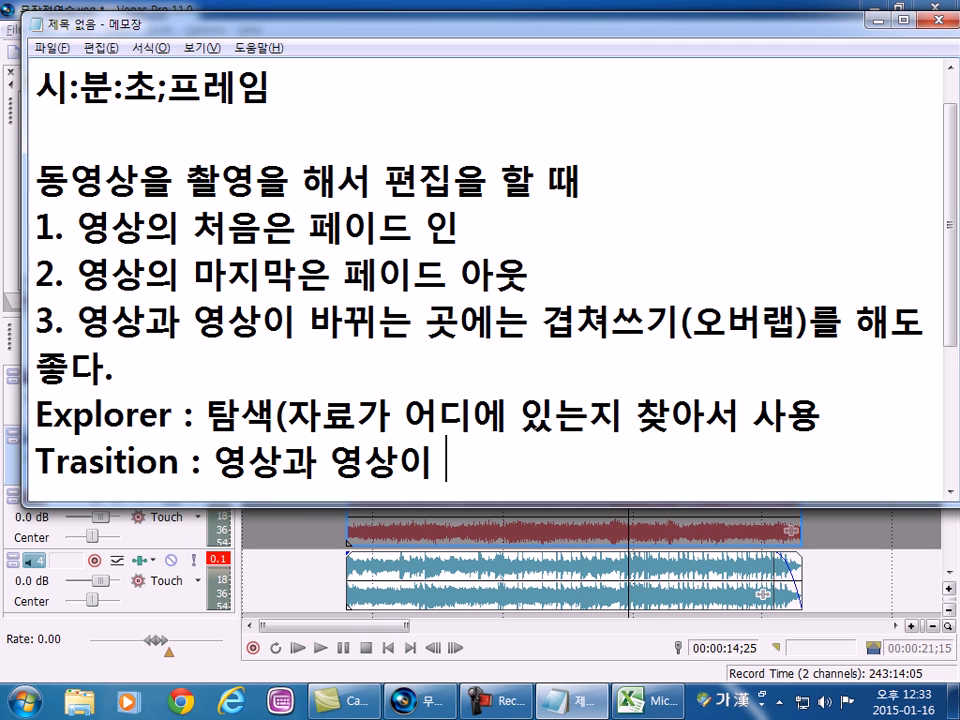
type("있을 때, 겻")
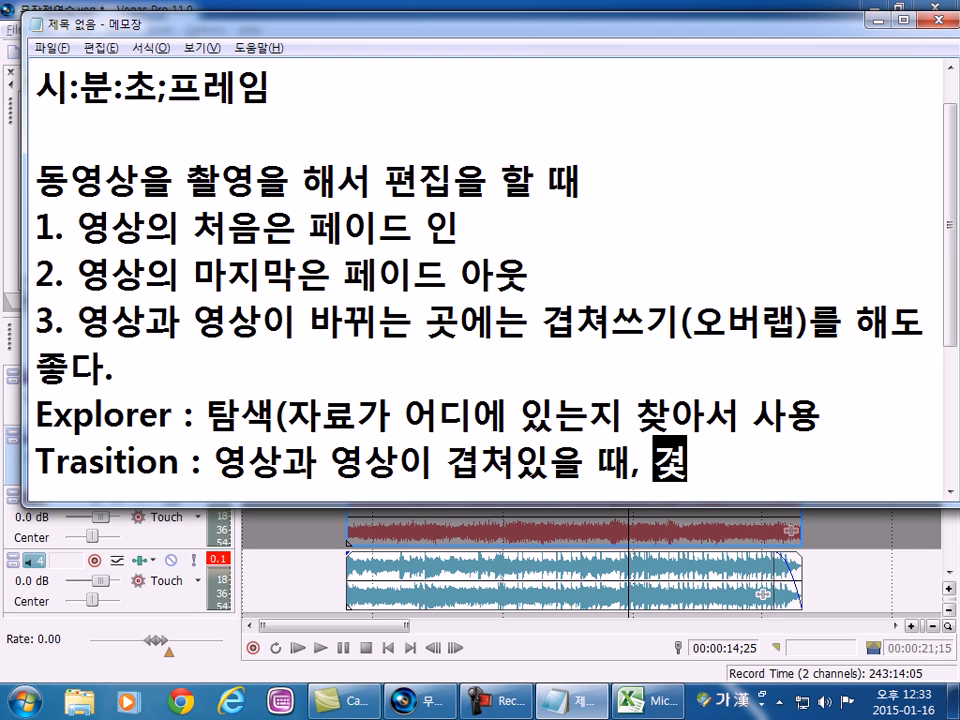
Finish the Trasition explanation with ", 겹쳐저 있는 곳에 사용".
key("BackSpace")
type("ㅂ쳣저")
key("BackSpace")
key("BackSpace")
key("BackSpace")
type("쳐저 있ㄴㅡ 곳에 사용")
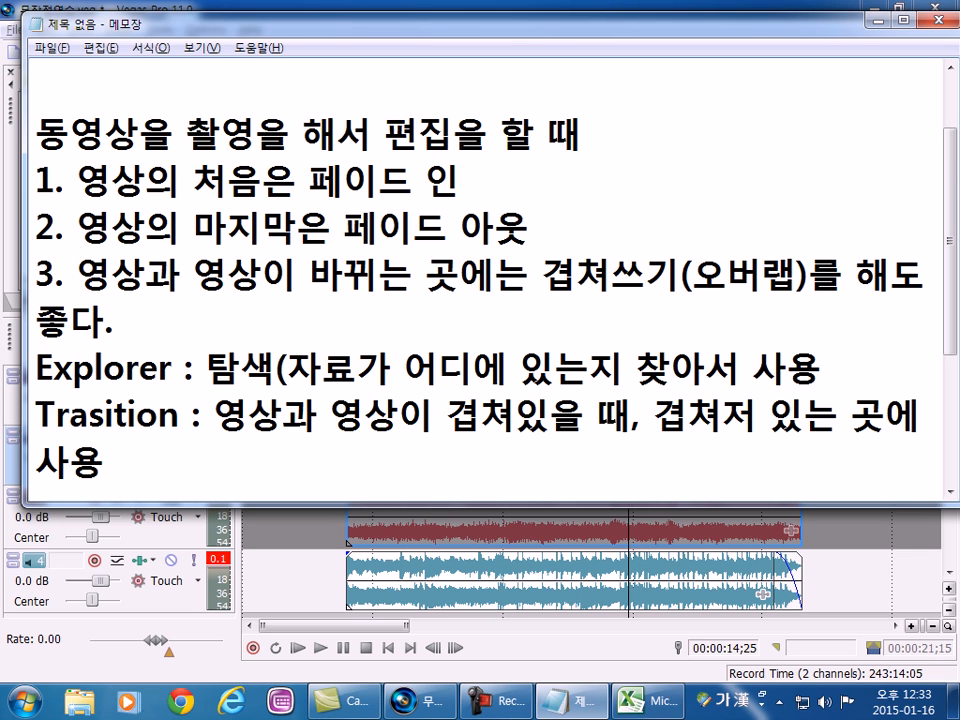
Correct the misspelled word in the Trasition line to "겹쳐져" and start a new line below the entry.
key("Left")
key("Left")
key("Left")
key("Left")
key("Left")
key("Left")
key("Left")
key("Left")
key("Left")
key("Left")
key("Left")
key("Right")
key("Right")
type("져")
key("Delete")
key("Down")
key("Return")
Check the tab names in Vegas Pro and start the notes entry "Video FX :" below the Trasition entry.
key("alt+Tab")
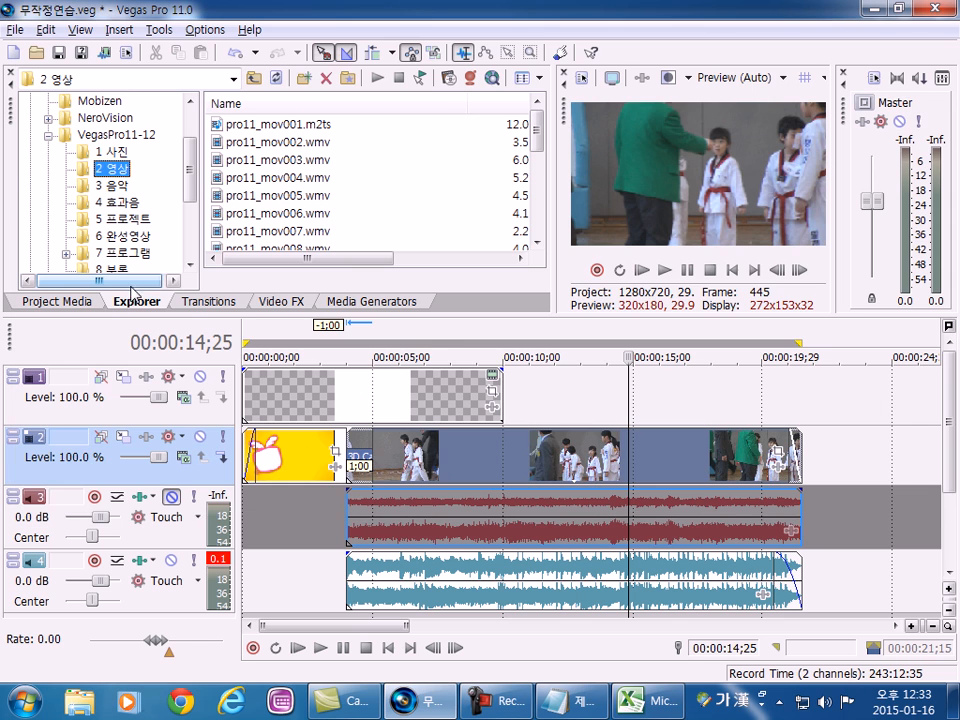
key("alt+Tab")
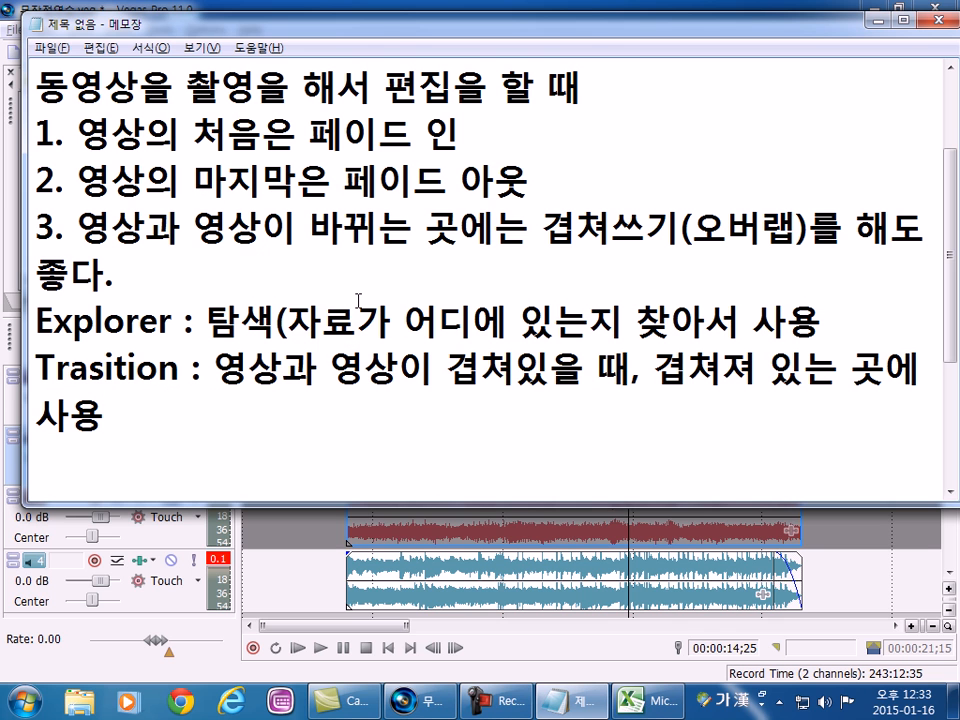
type("ㅍ")
key("BackSpace")
key("Hangul")
type("Video FXZ")
key("BackSpace")
type(": dud")
key("BackSpace")
key("BackSpace")
key("BackSpace")
Describe Video FX as "영상 자체에 효과를 지정" and start a new line below it.
key("Hangul")
type("영상")
type(" 자체에 ㅎ")
type("ㅛ과를 ")
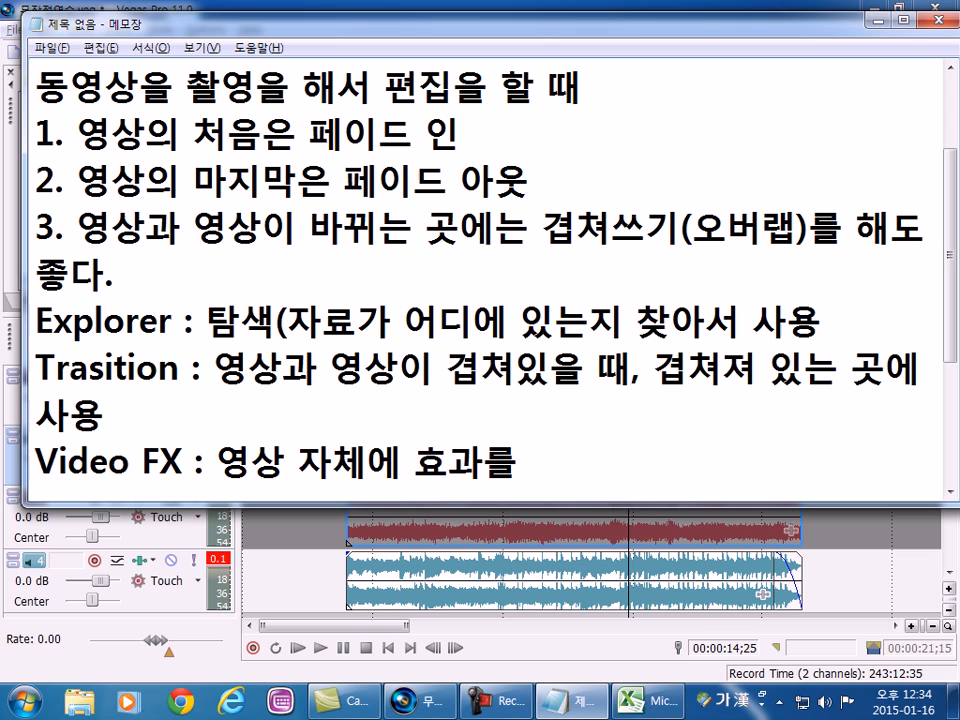
type("지정")
key("Return")
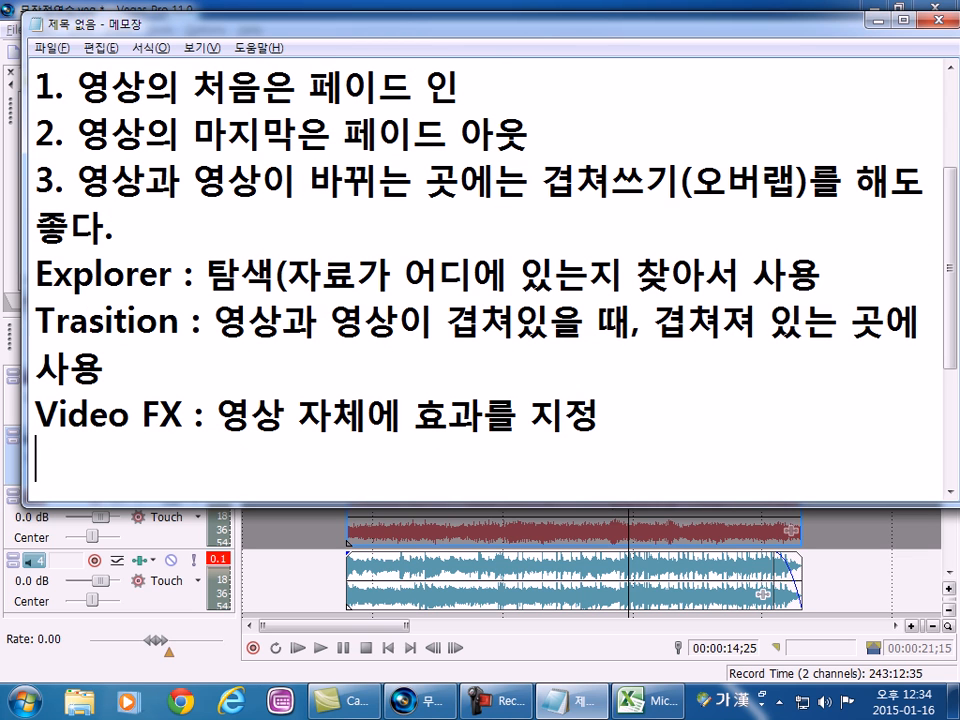
Extend the end of the Trasition entry with ", 여러개를 사용하면 마지막".
key("Up")
key("End")
type(", 여러개를 사용")
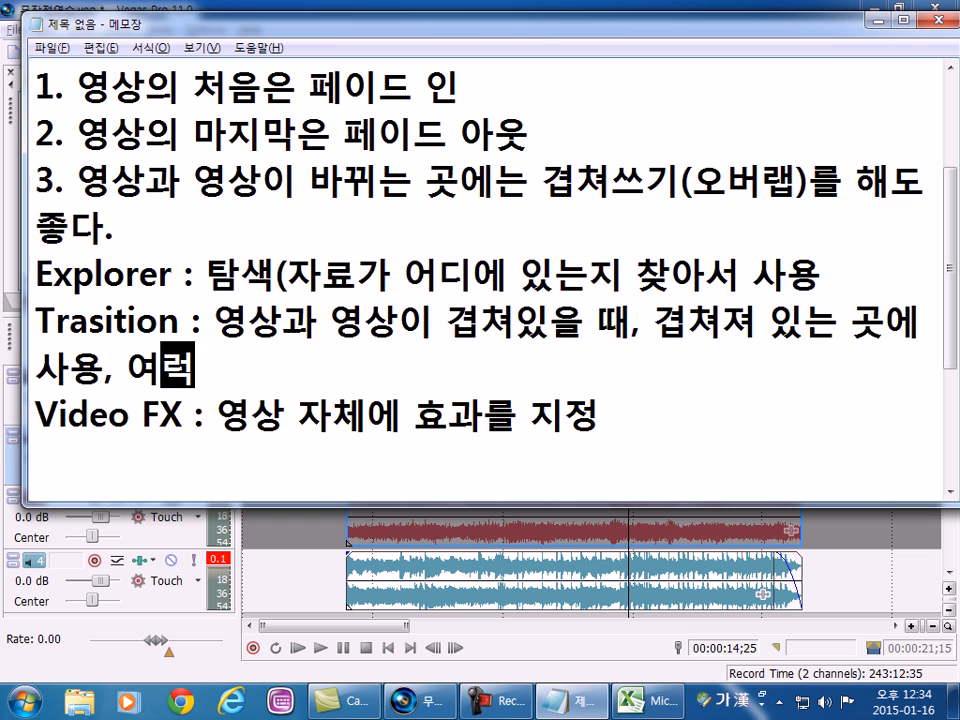
type("하면")
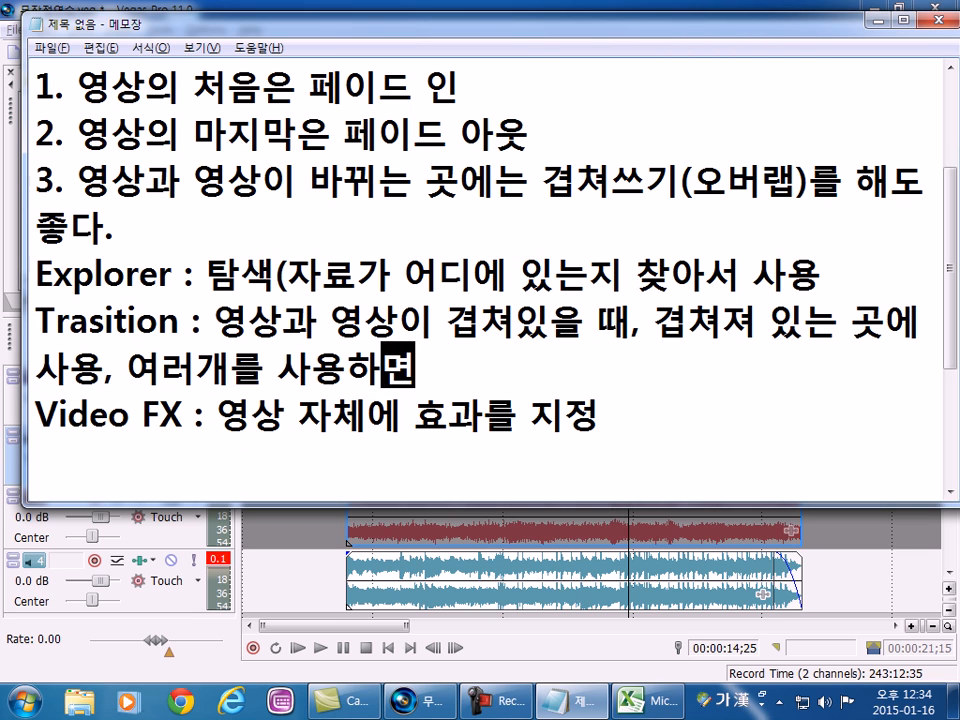
type(" 마지막 ")
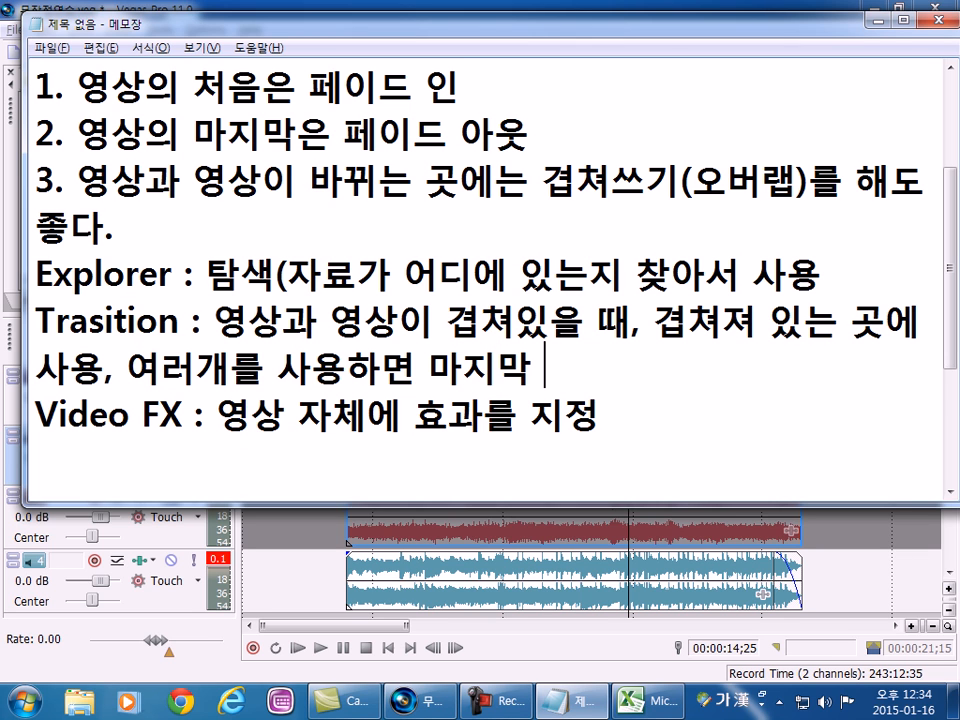
type("설")
Complete the Trasition sentence with "에 지정한 것만 적용" and return to the Video FX line.
key("BackSpace")
key("BackSpace")
type("에 ㅣ저")
key("BackSpace")
key("BackSpace")
key("BackSpace")
type("지정한 것만")
type(" 작요")
key("BackSpace")
key("BackSpace")
key("BackSpace")
type("적용")
key("Down")
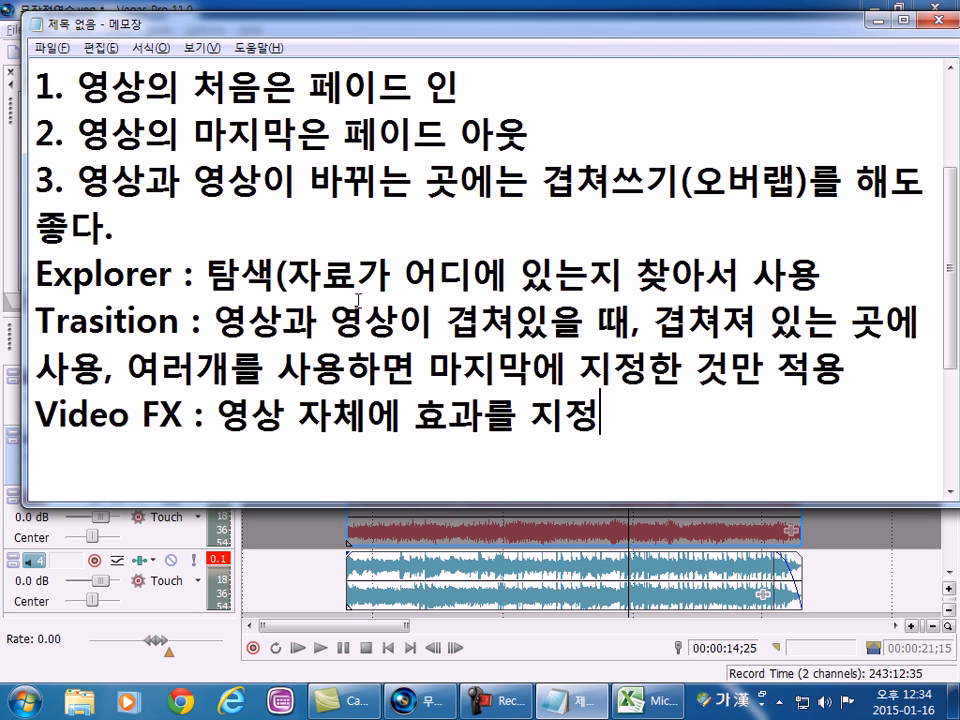
Append ", 여러개를 사용하면 모두 적용" to the Video FX entry and start a new line.
type(", 여러")
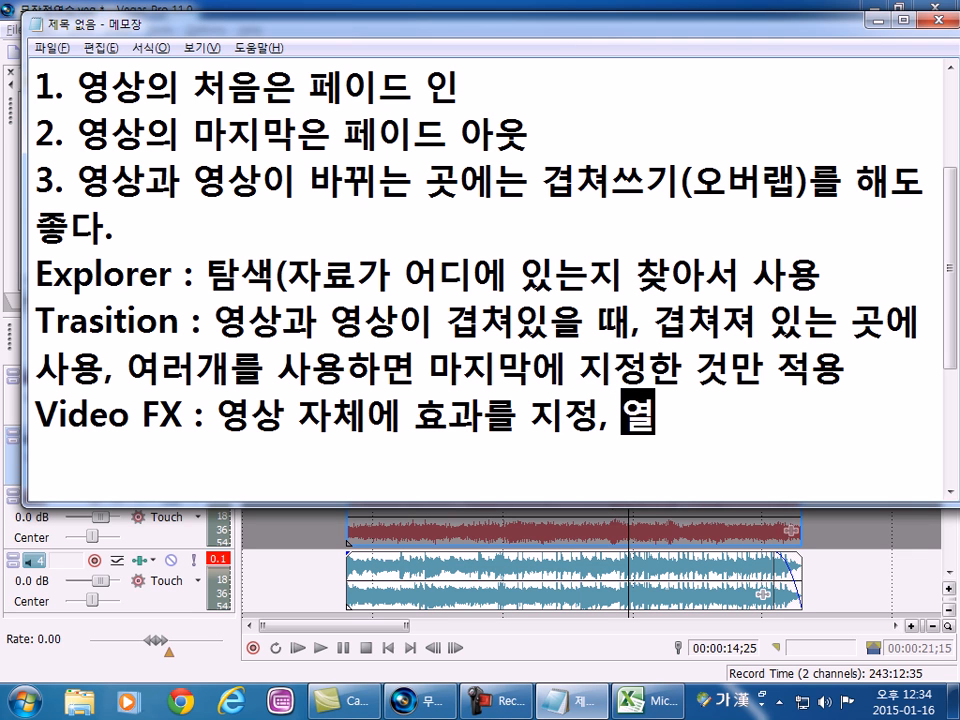
type("개르")
key("BackSpace")
type("를 사용하면")
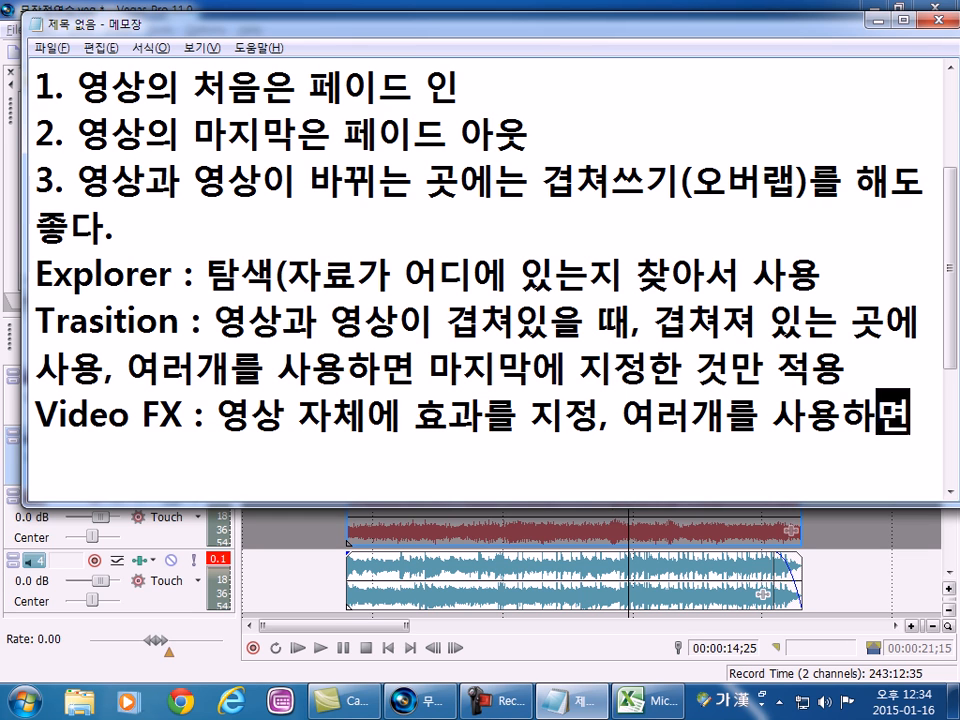
type(" 모두 적용")
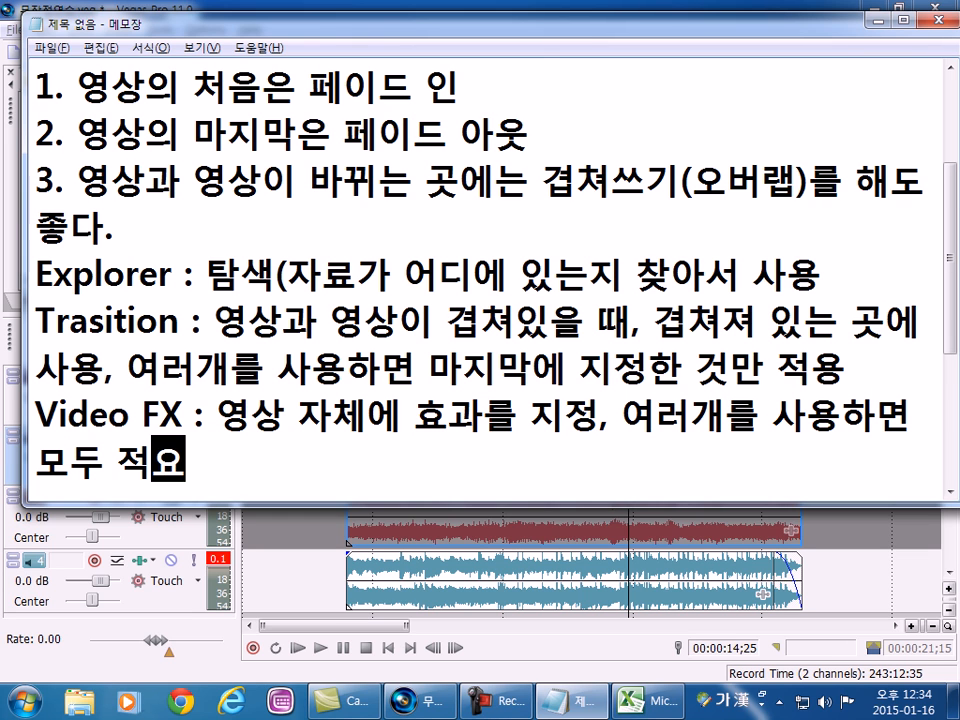
key("Return")
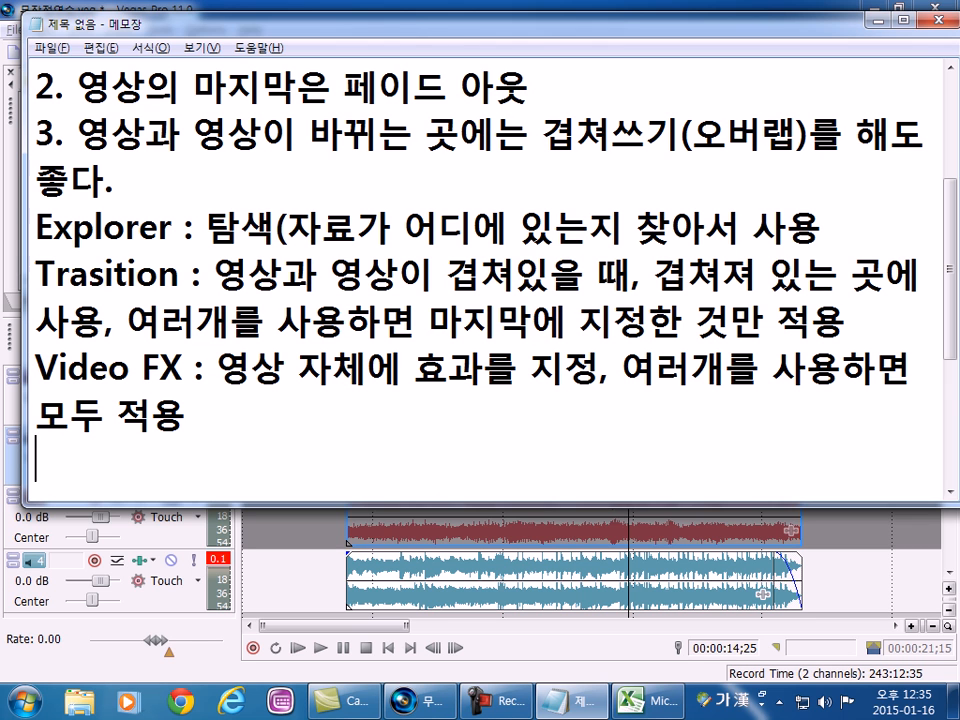
Check the next tab name in Vegas Pro and enter "Media Generator" on the new line of the notes.
key("alt+Tab")
key("alt+Tab")
key("Hangul")
type("Media ")
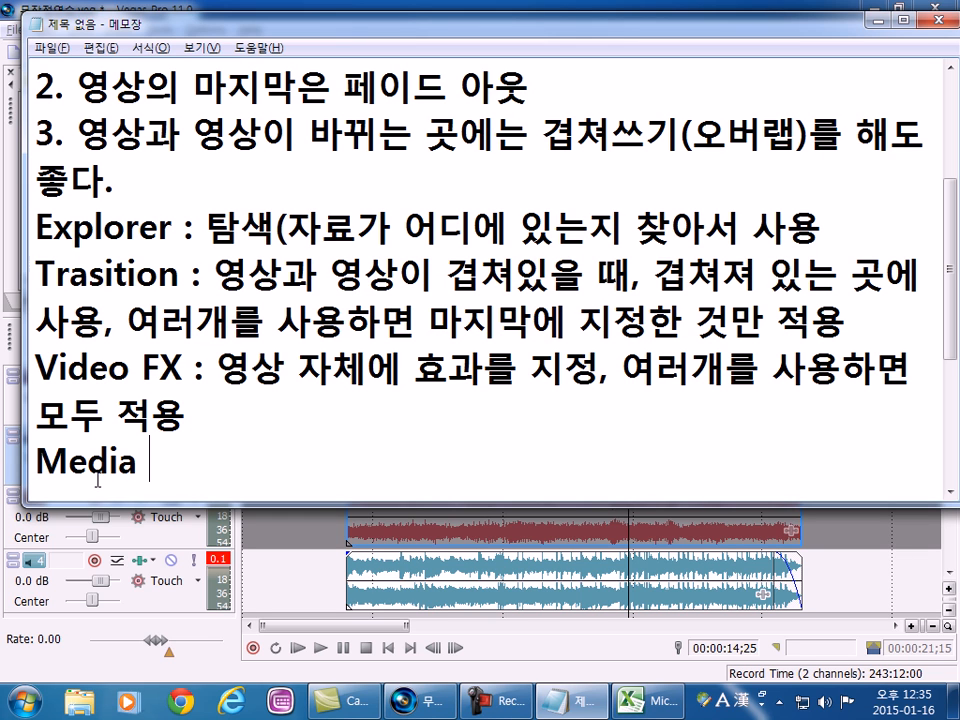
type("Ge")
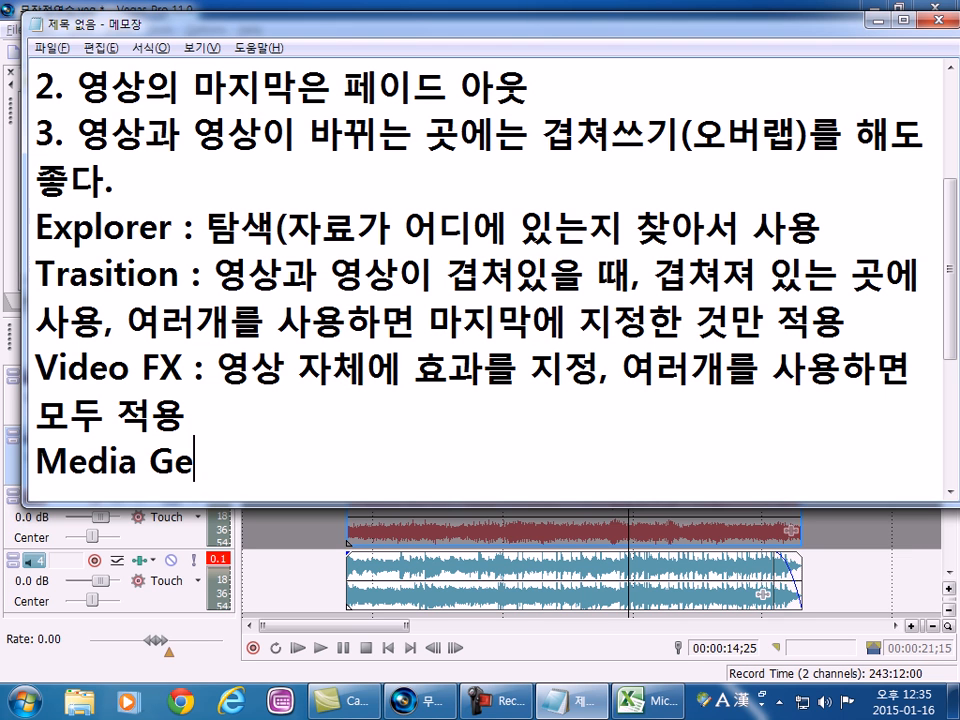
type("nerator")
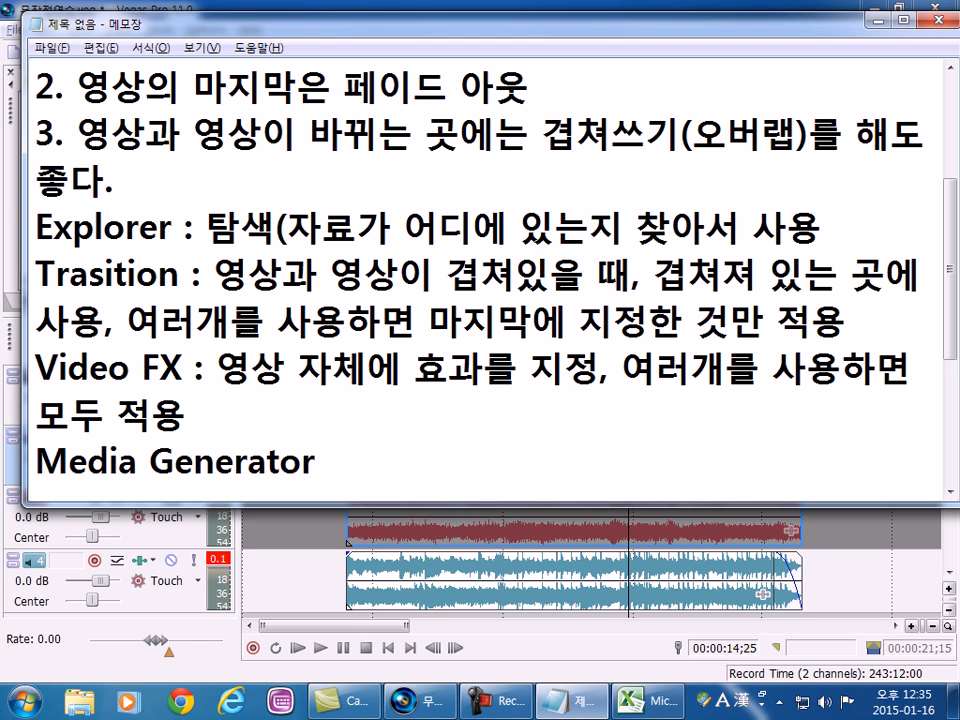
Check Vegas Pro again and complete the Media Generator line with ": 자막을 생성, 새로운 형태를 생성".
key("alt+Tab")
key("alt+Tab")
type(": 자막")
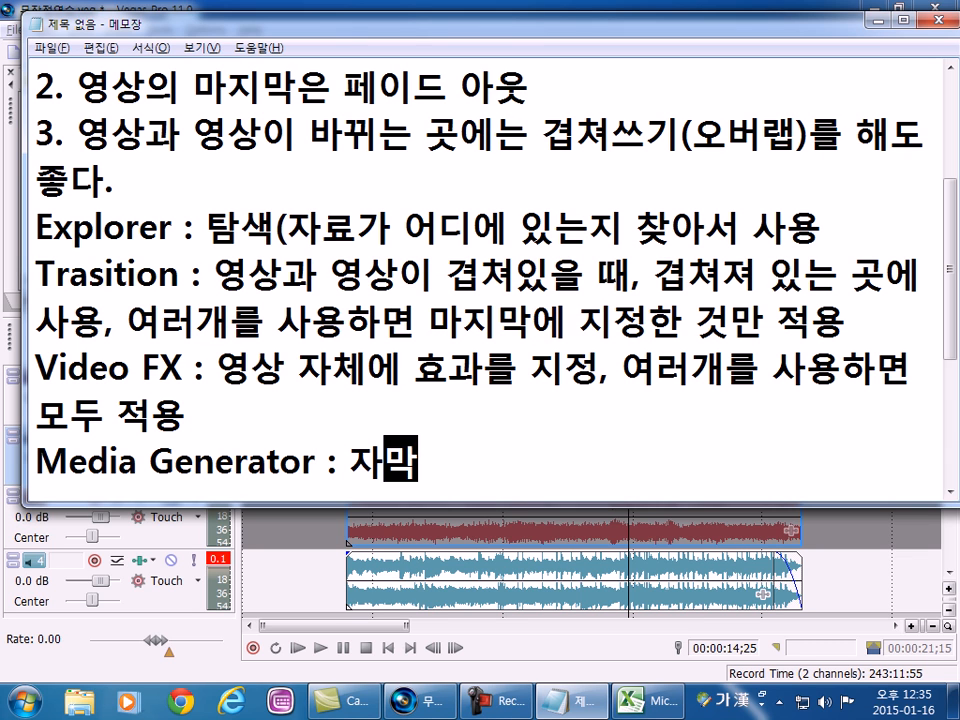
type("을 생ㅅ성")
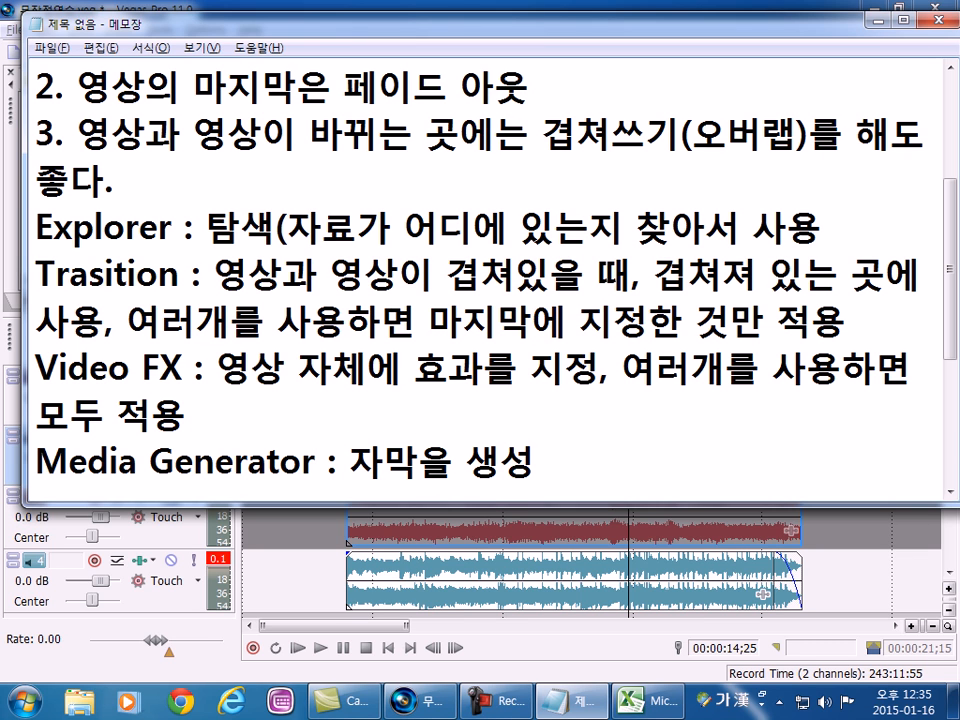
type(", 새로운 형태를 ")
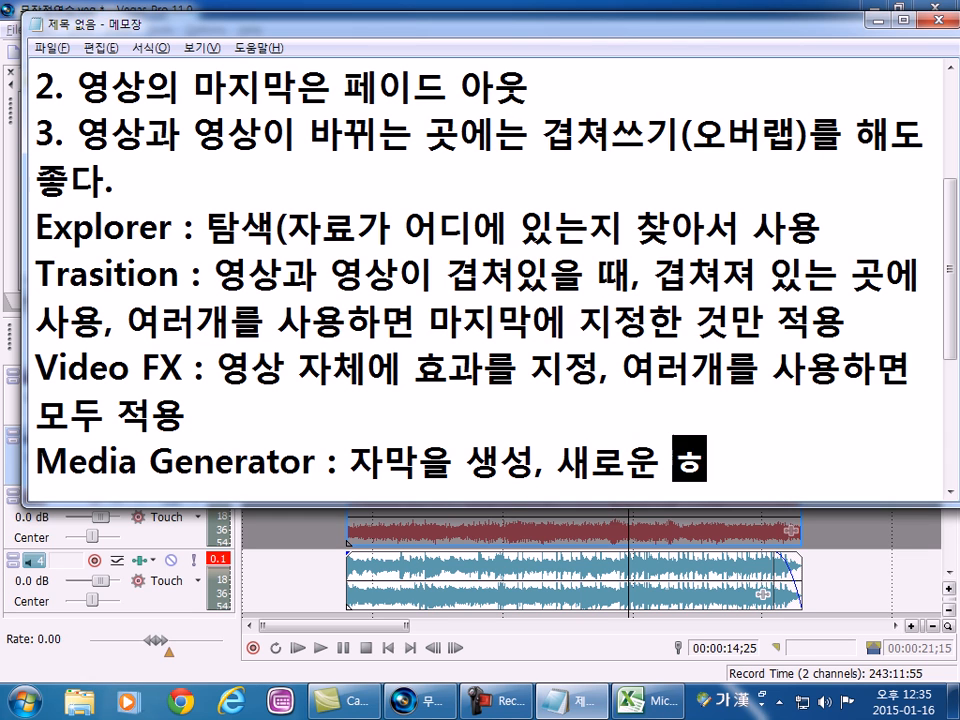
type("생성")
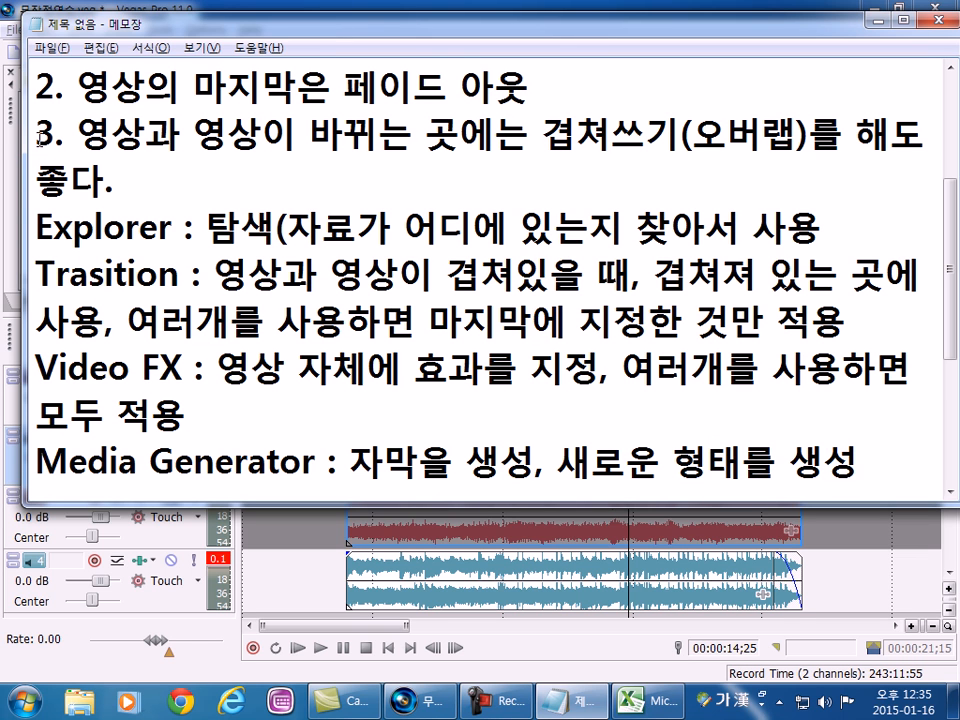
Widen the notes window to the screen edge and close the Explorer line's explanation with ")".
left_click_drag(26, 105, 1, 110)
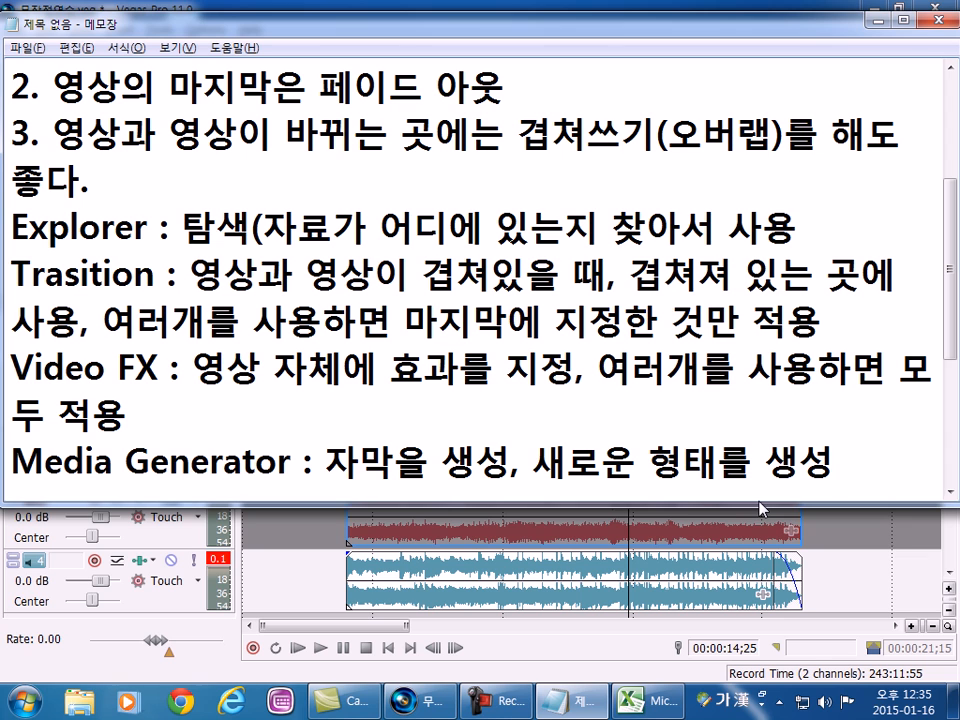
left_click(817, 239)
type(")")
Highlight the words "Media" and "Generator" in turn and put the text cursor at the end of that line.
left_click_drag(113, 462, 16, 462)
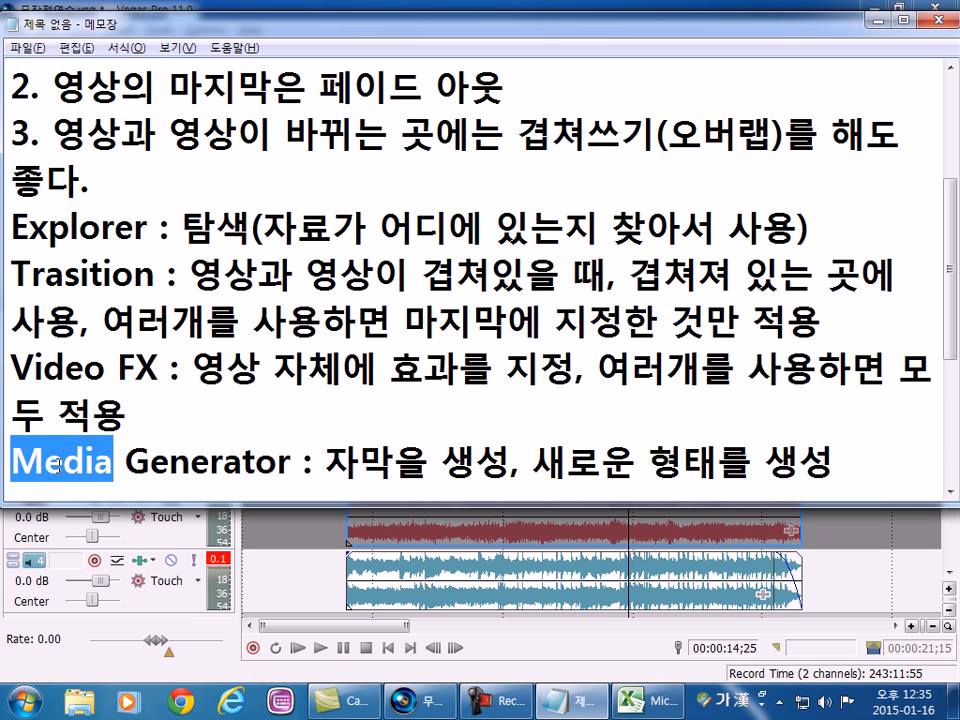
left_click_drag(128, 462, 304, 463)
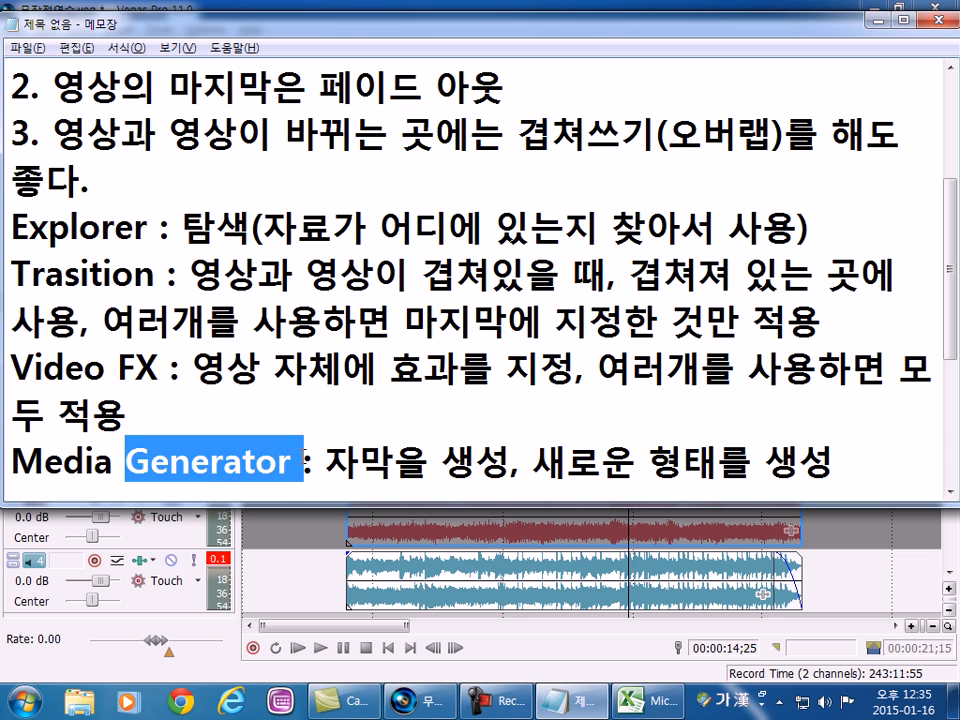
left_click(304, 462)
left_click(865, 450)
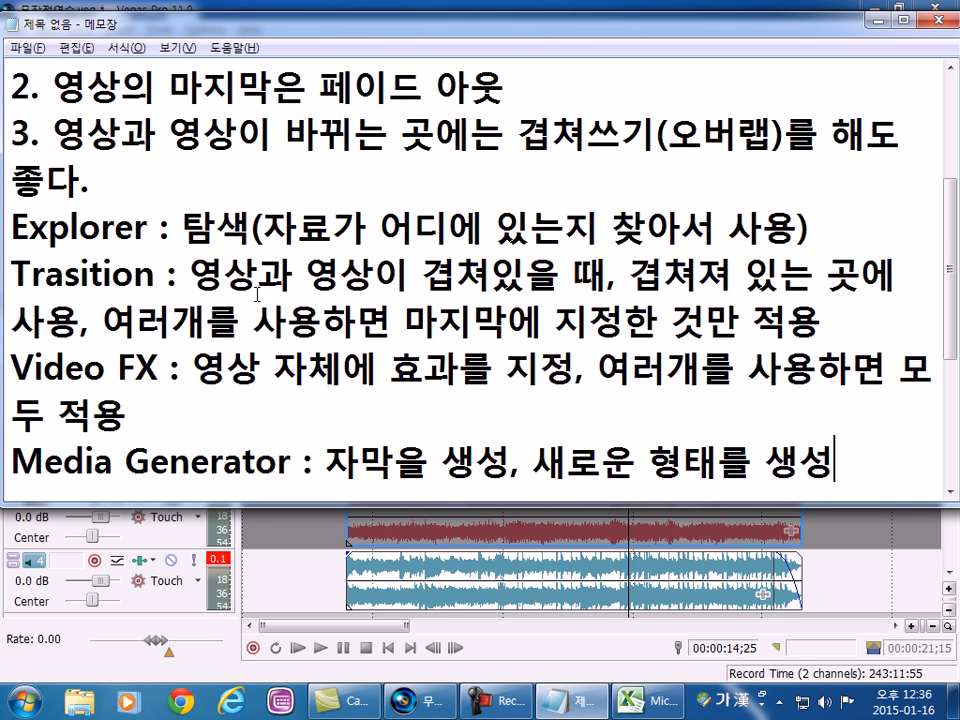
Move the notes window aside to uncover Vegas Pro and select the whole project's time range on the timeline.
double_click(133, 20)
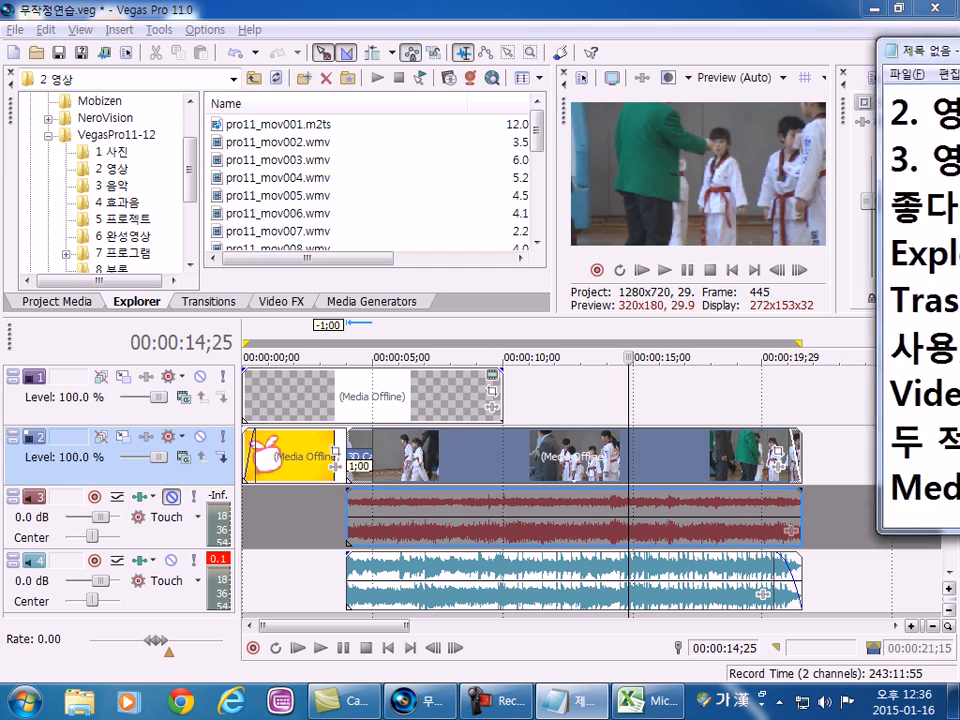
left_click_drag(940, 50, 959, 50)
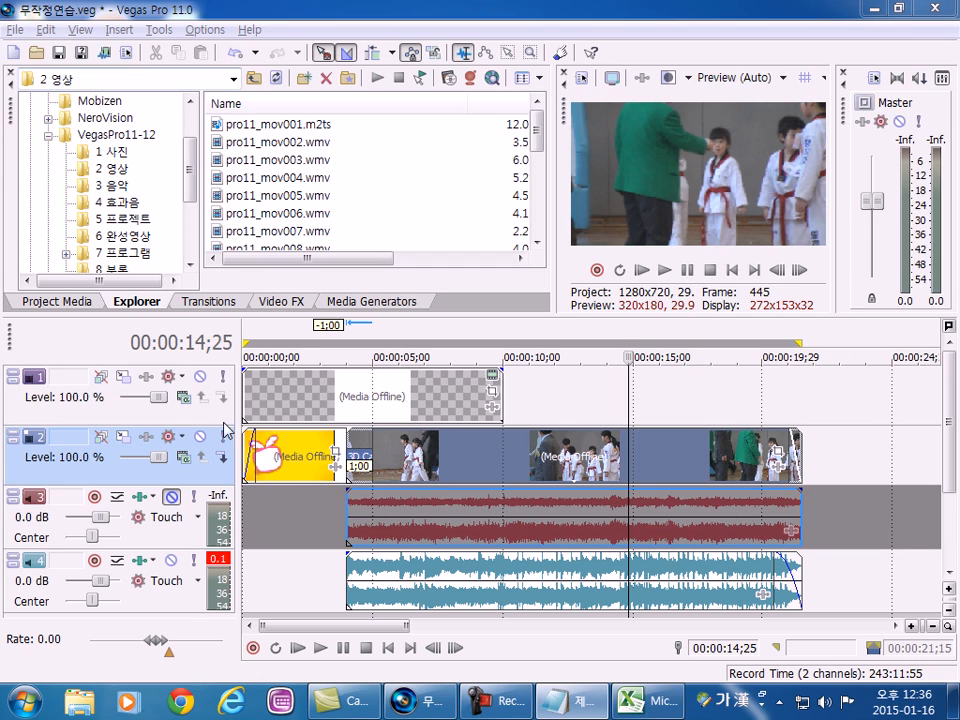
double_click(307, 535)
scroll(369, 508, "down", 2)
scroll(370, 508, "up", 1)
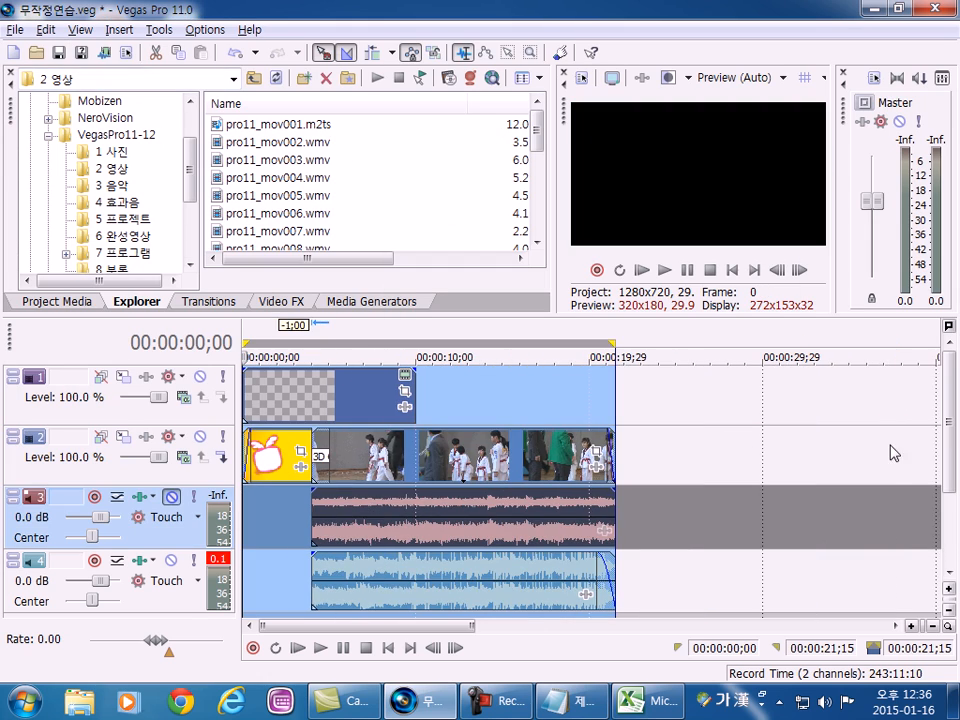
Reselect the whole project's time range from the empty area below the audio tracks and briefly start and stop playback.
left_click_drag(948, 437, 949, 537)
left_click(368, 546)
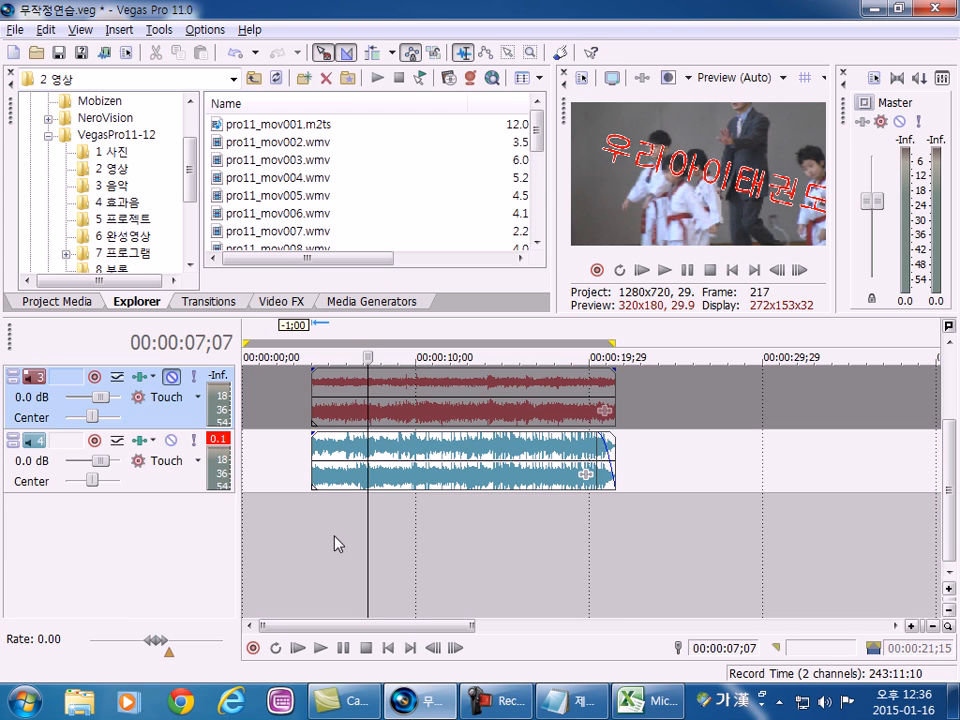
double_click(336, 554)
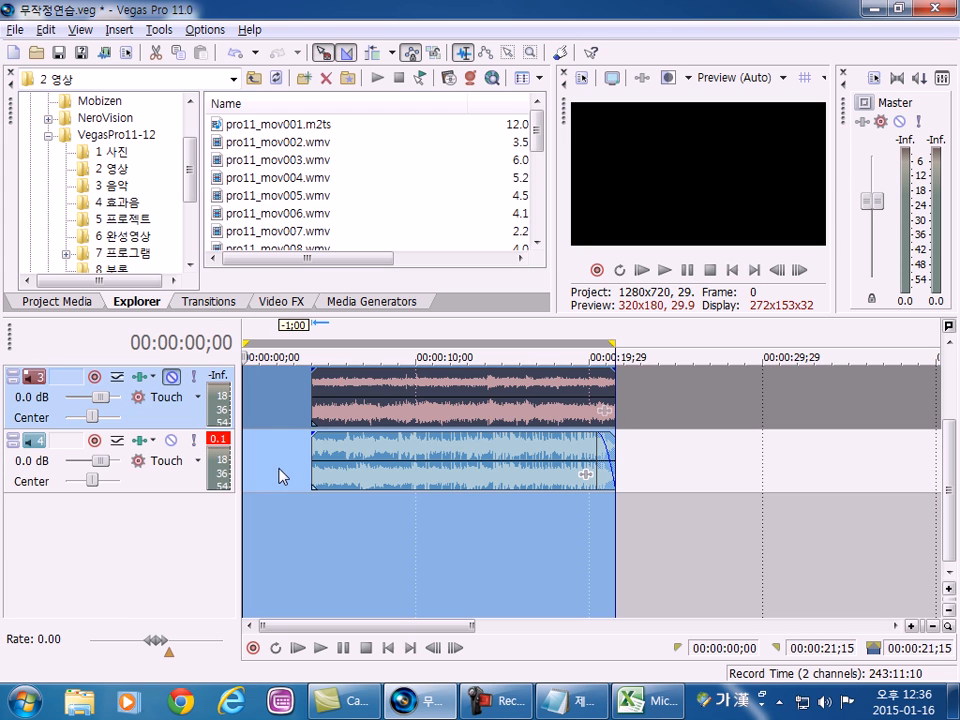
key("space")
key("space")
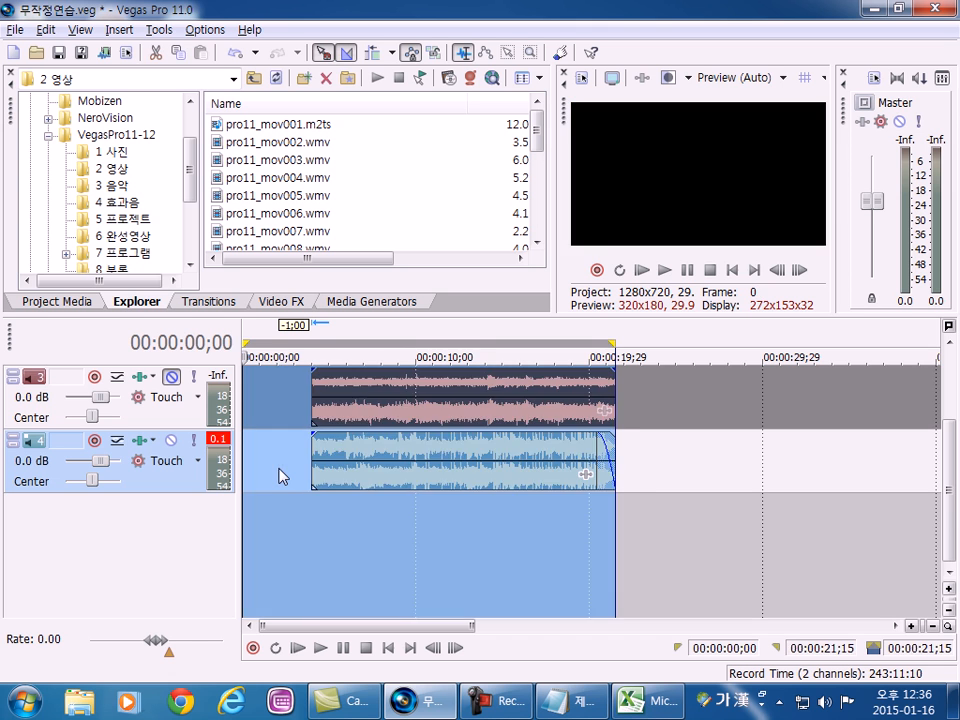
Move the cursor to several spots on the timeline and select only the taekwondo clip's time range on track 2.
left_click(283, 477)
scroll(952, 455, "up", 2)
scroll(952, 455, "down", 2)
scroll(937, 437, "up", 2)
left_click(476, 400)
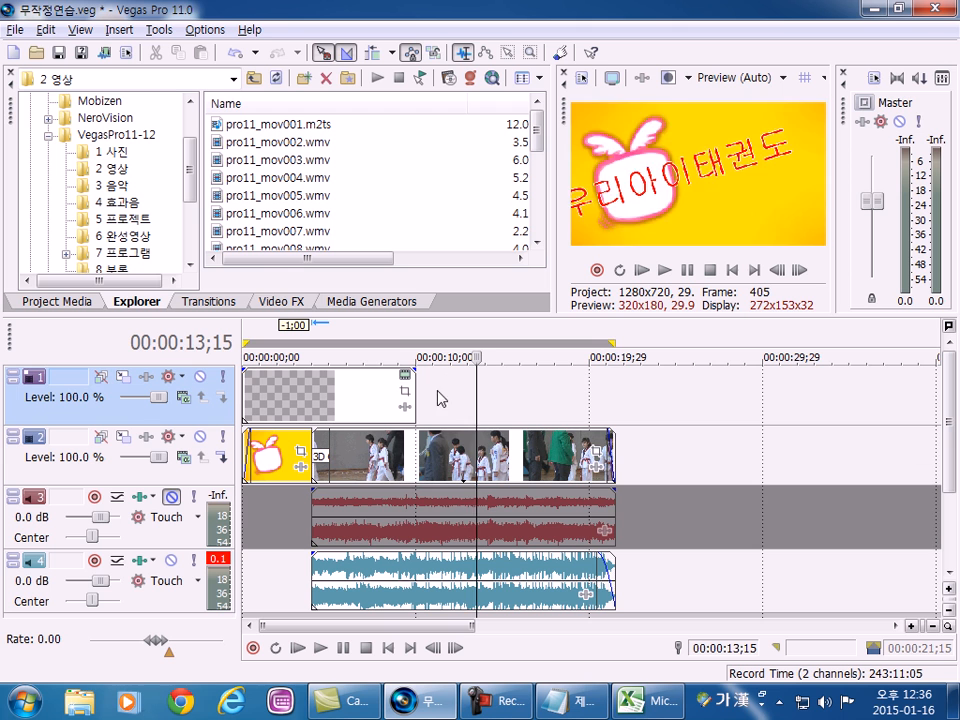
left_click(455, 400)
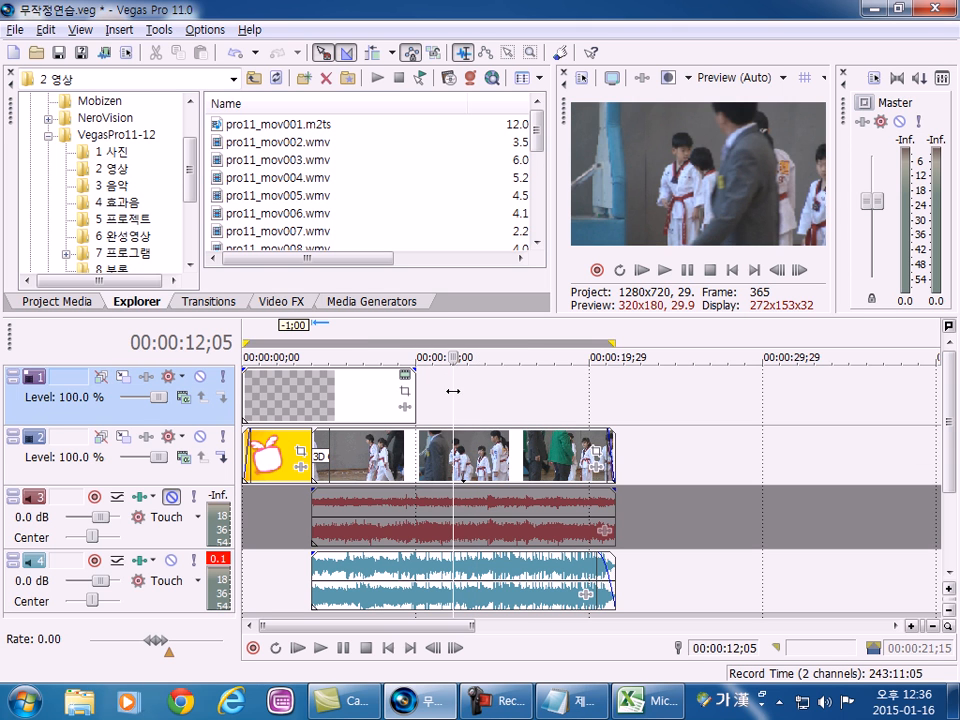
left_click(363, 455)
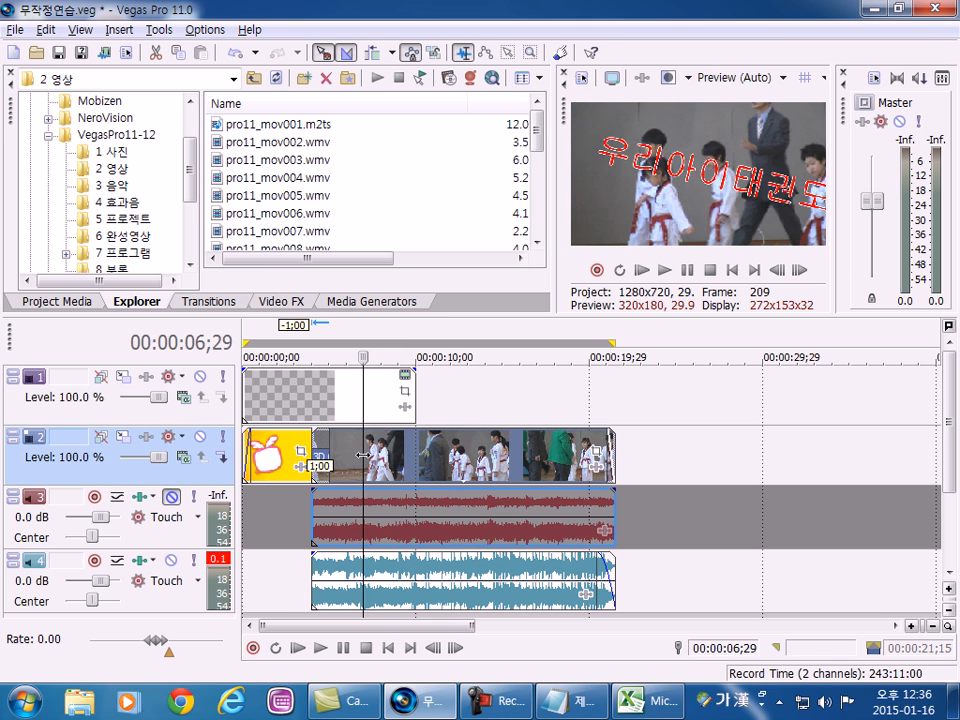
double_click(363, 455)
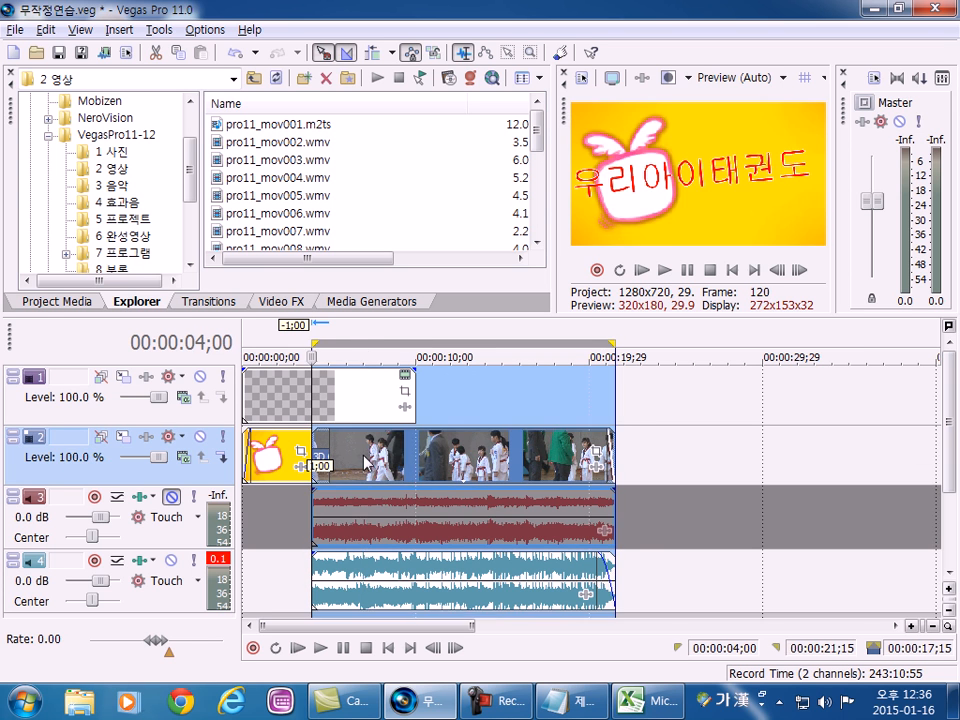
Reselect the whole project's time range from the empty part of the title track and again from below the audio tracks' start.
left_click(476, 407)
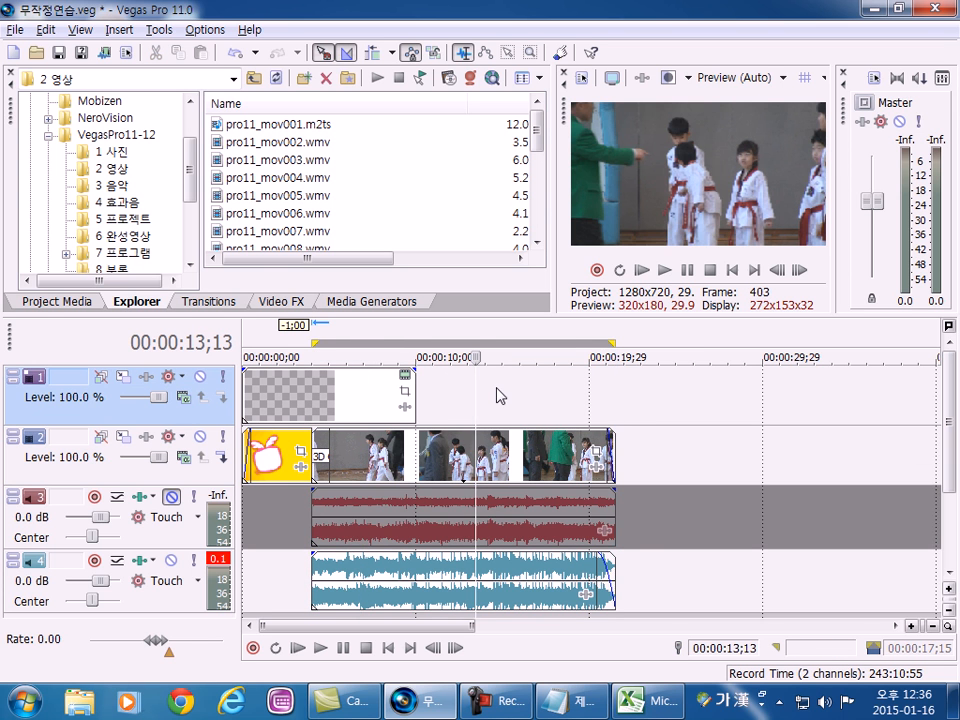
double_click(489, 399)
key("ctrl+a")
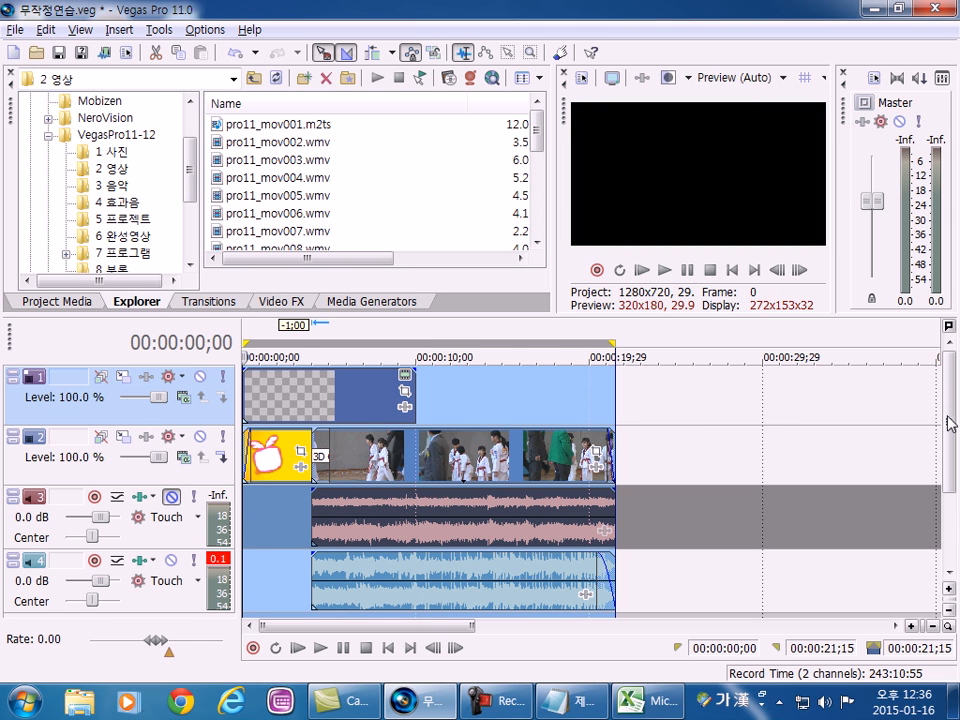
left_click_drag(950, 420, 950, 480)
left_click(296, 525)
double_click(279, 517)
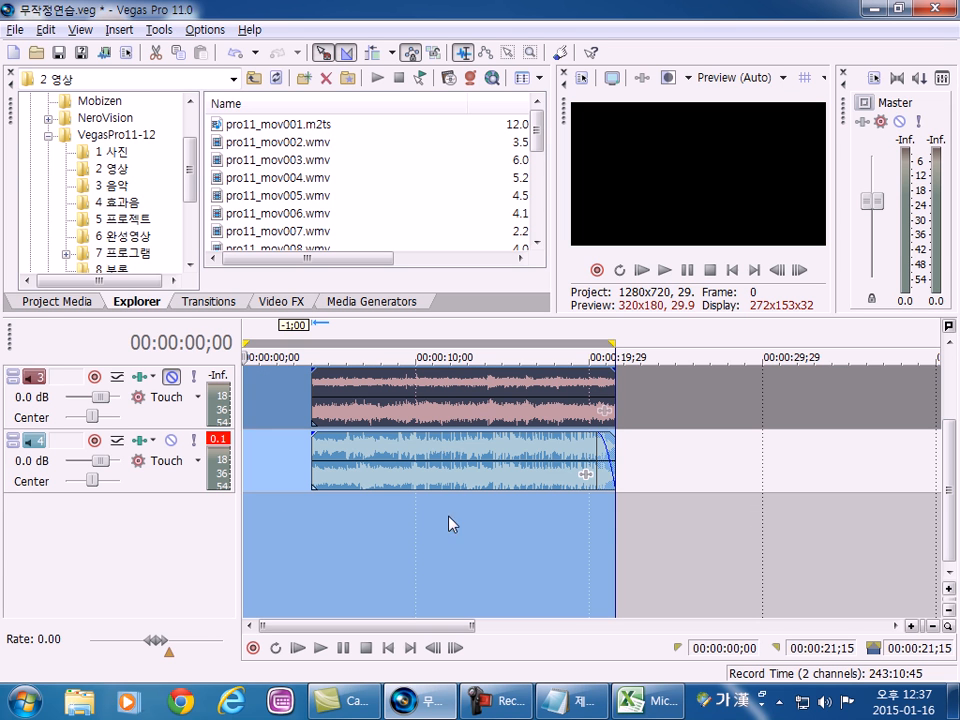
Select the whole project's time range from the empty area after the title on track 1 and save the project.
left_click_drag(950, 480, 950, 408)
left_click_drag(503, 417, 498, 418)
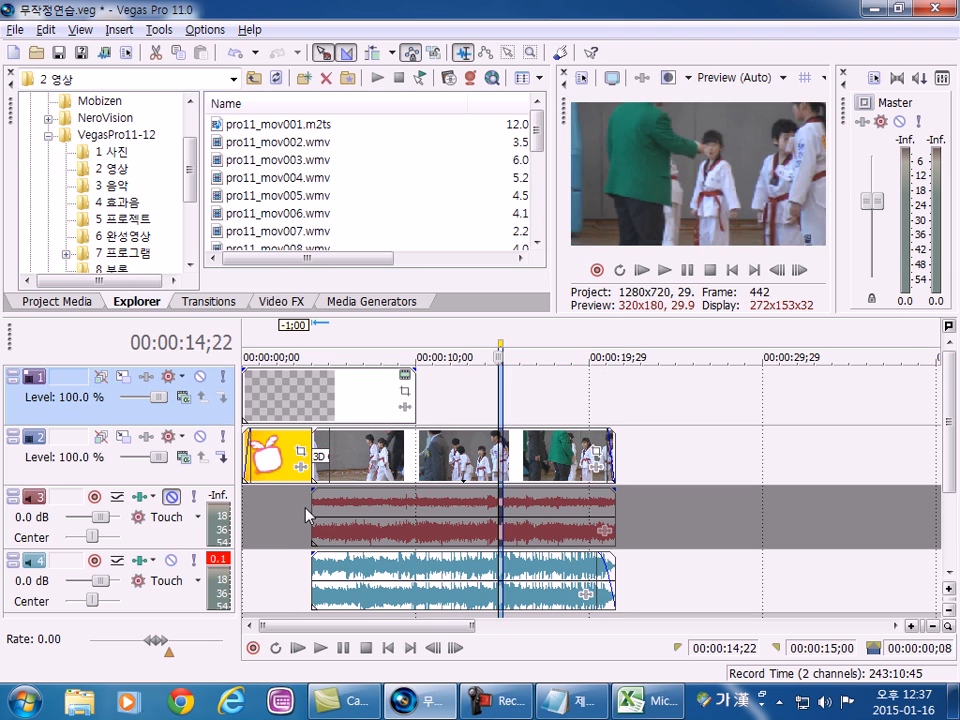
left_click(288, 505)
left_click(470, 405)
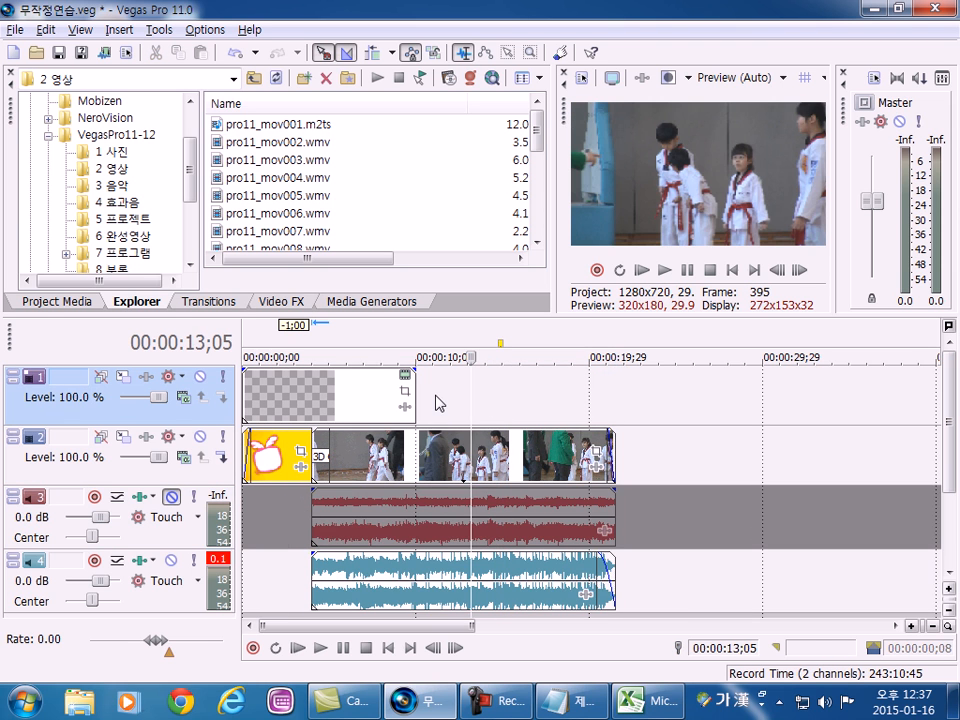
triple_click(438, 402)
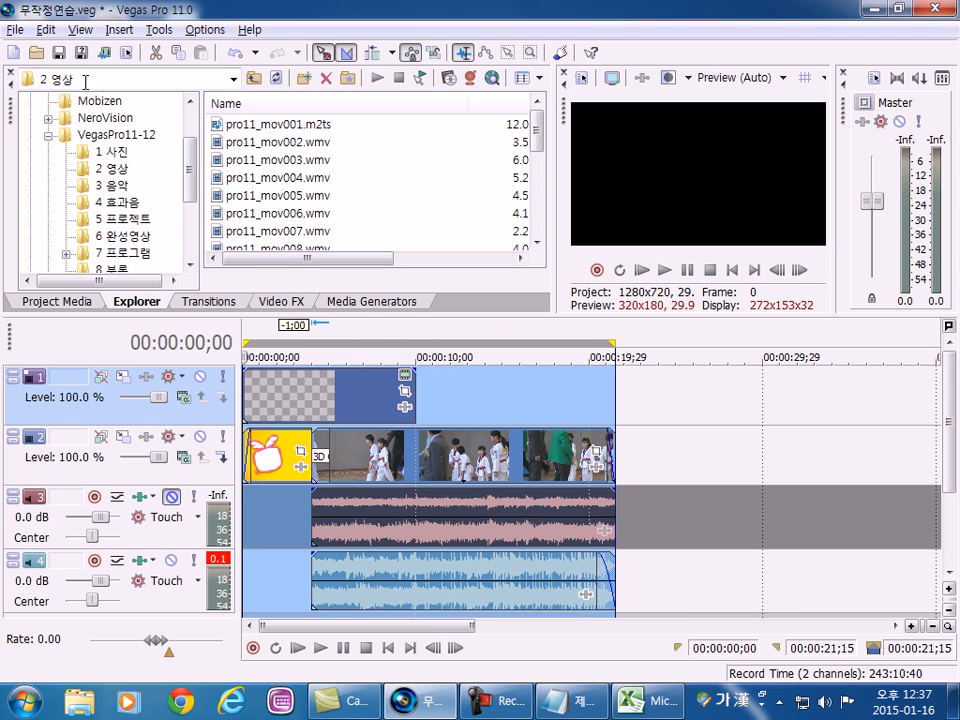
left_click(58, 53)
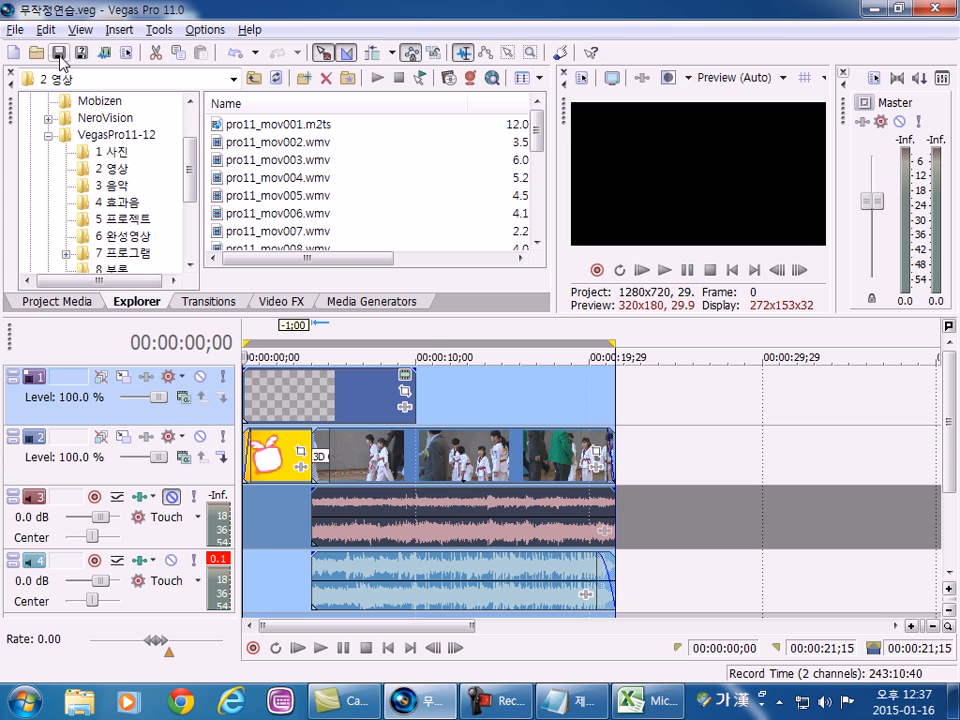
Enlarge the timeline area to fit all four tracks and reselect the whole project's time range.
left_click_drag(404, 315, 407, 256)
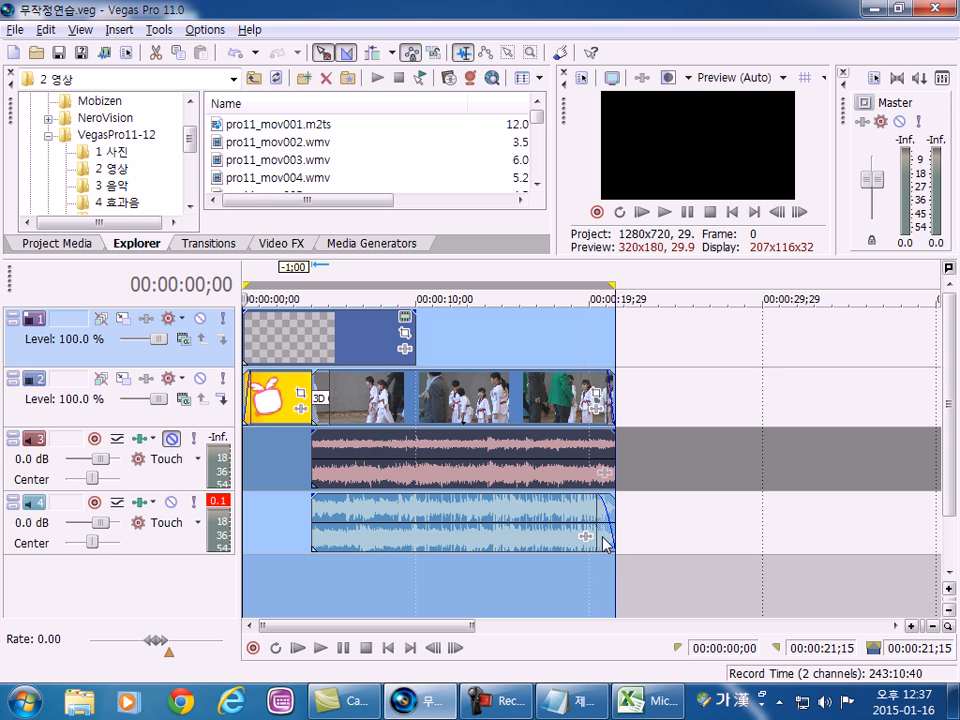
left_click(312, 342)
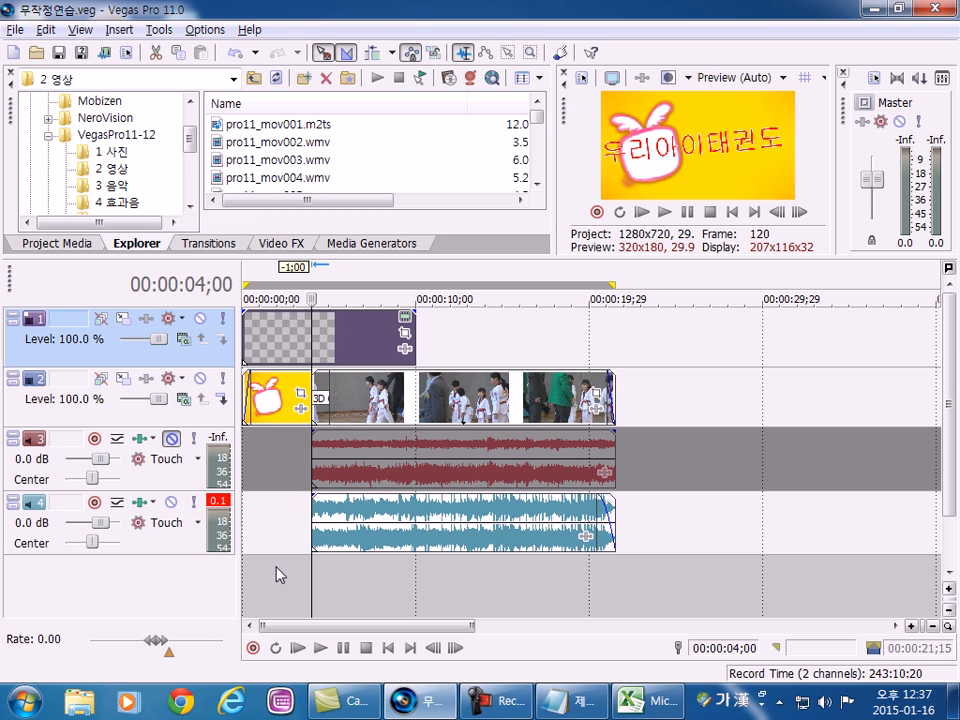
key("ctrl+a")
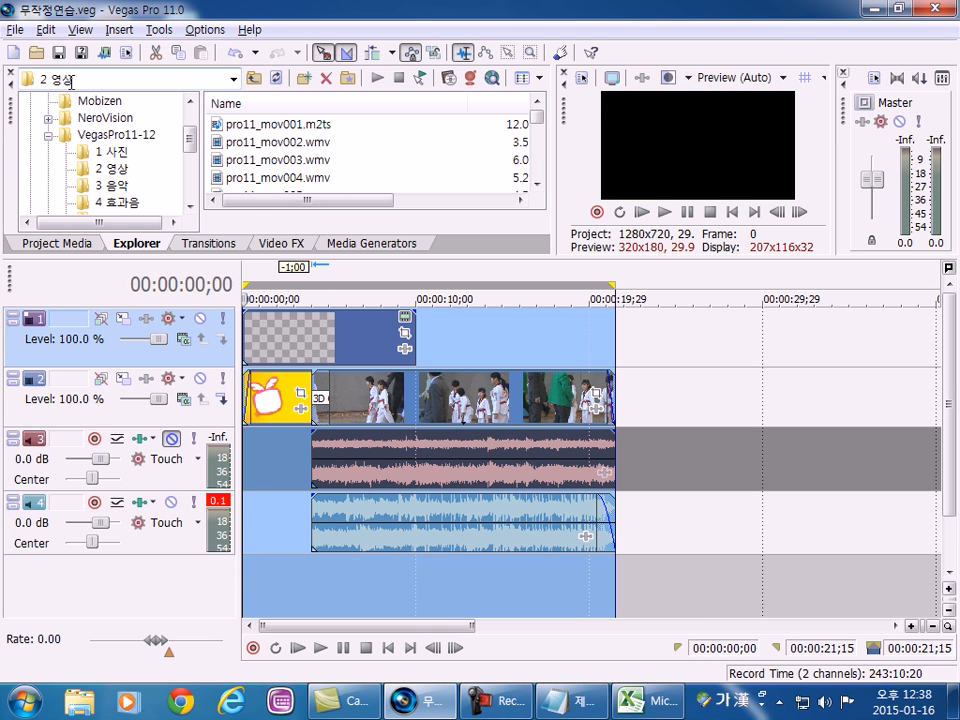
Open the title event's generated media settings to examine its text, and close them without changes.
left_click(330, 344)
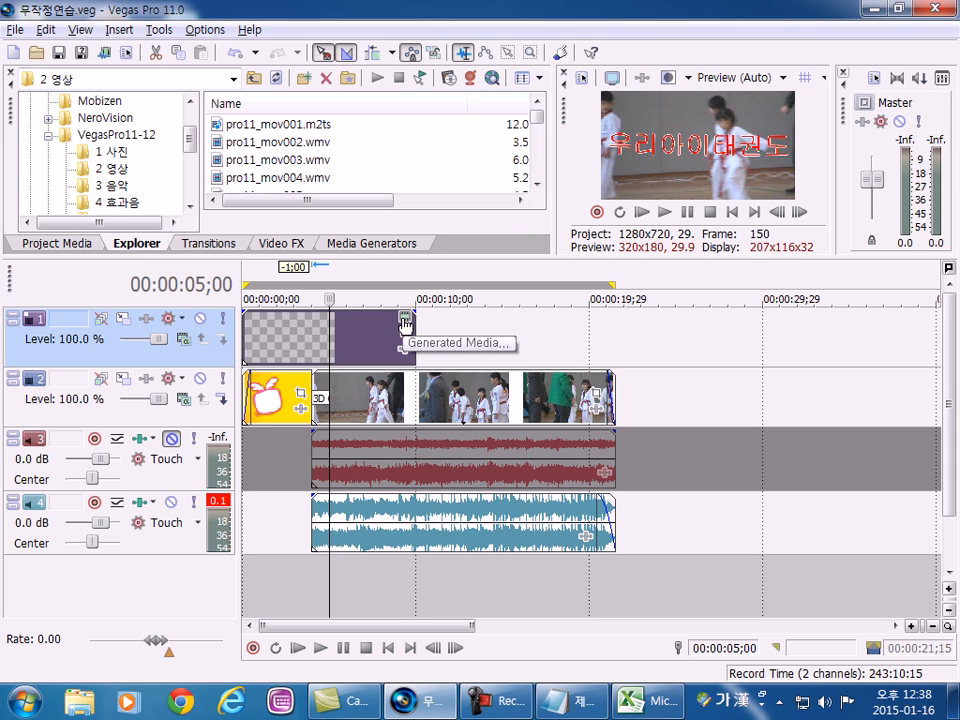
left_click(291, 325)
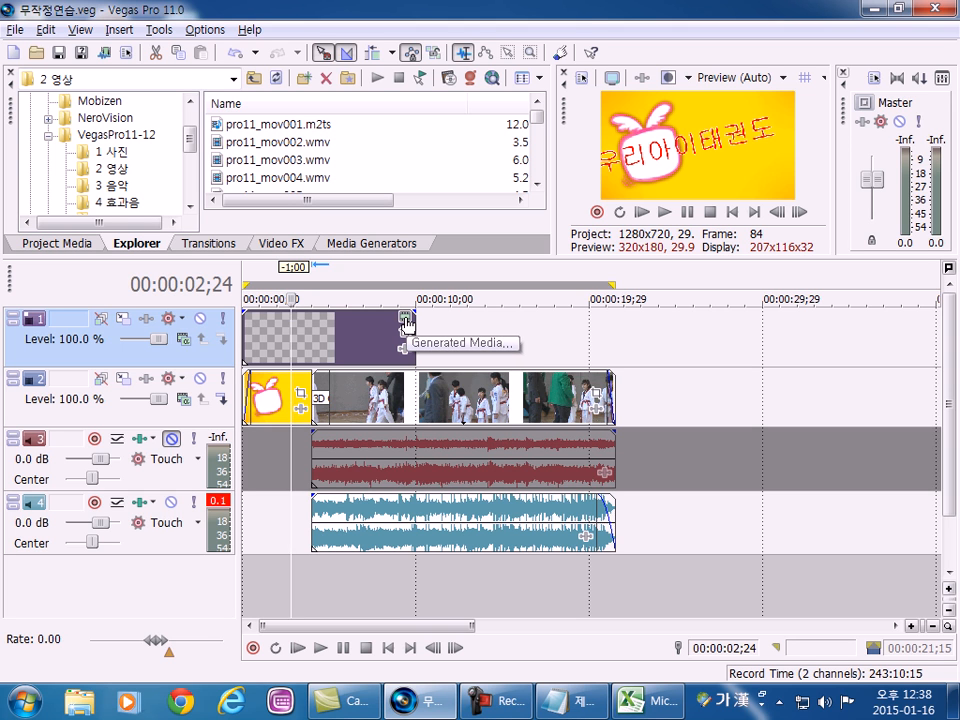
left_click(406, 319)
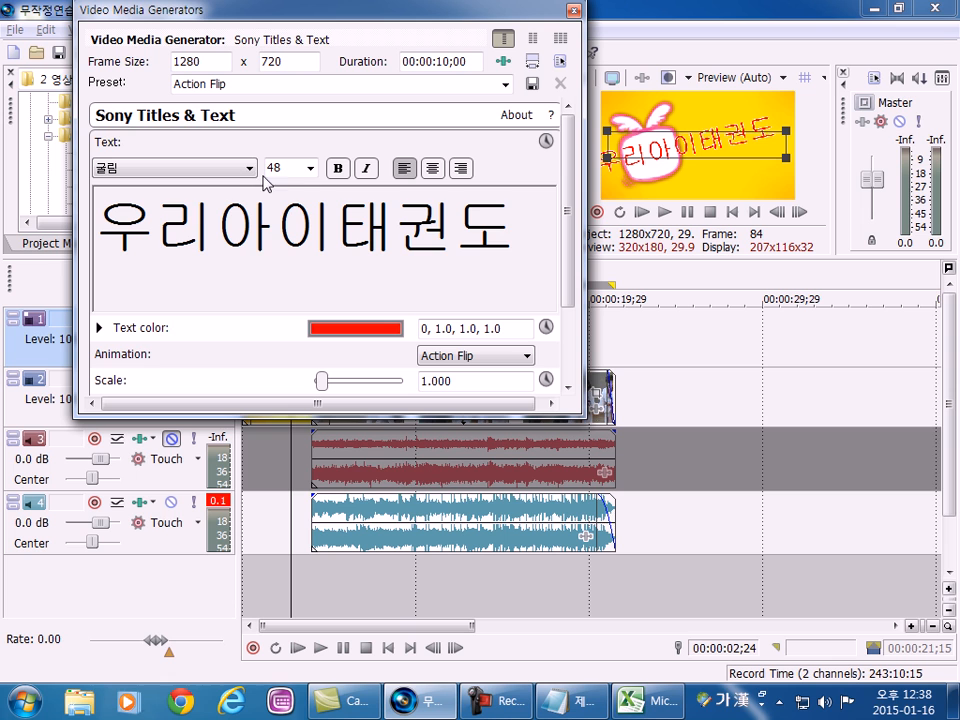
left_click(498, 236)
left_click(574, 10)
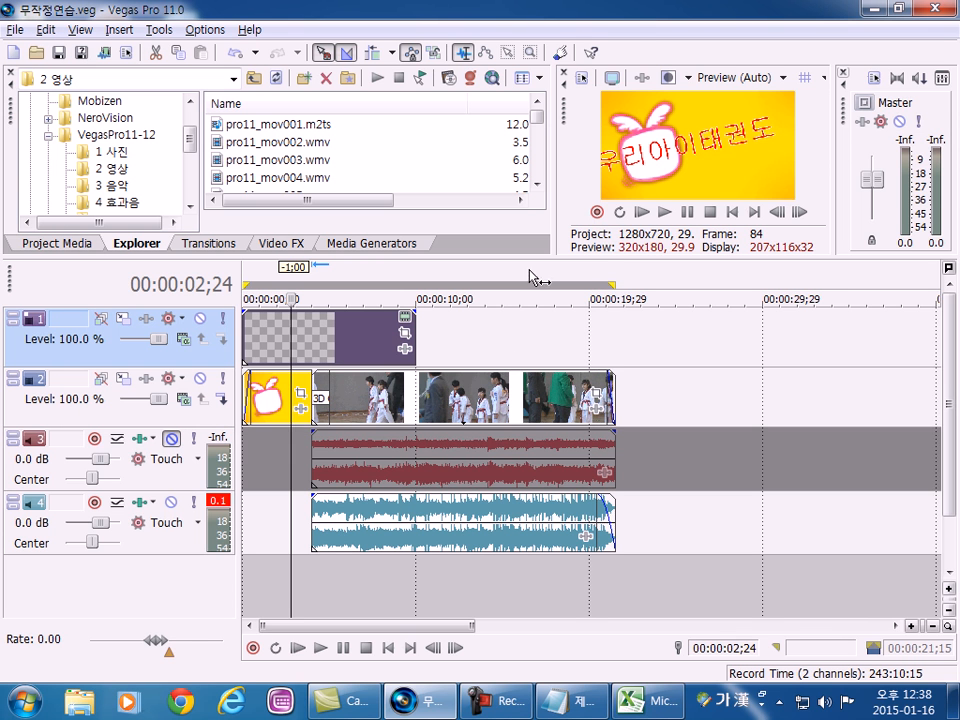
Select the whole project's time range, open the Render As dialog and move it higher on the screen.
double_click(273, 539)
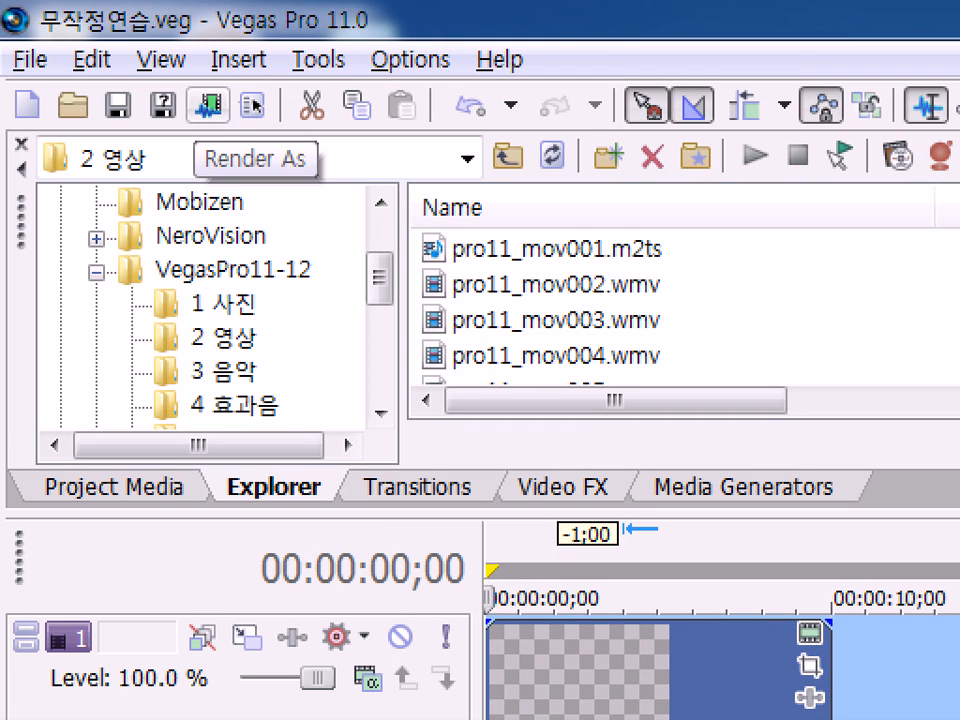
left_click_drag(218, 133, 213, 134)
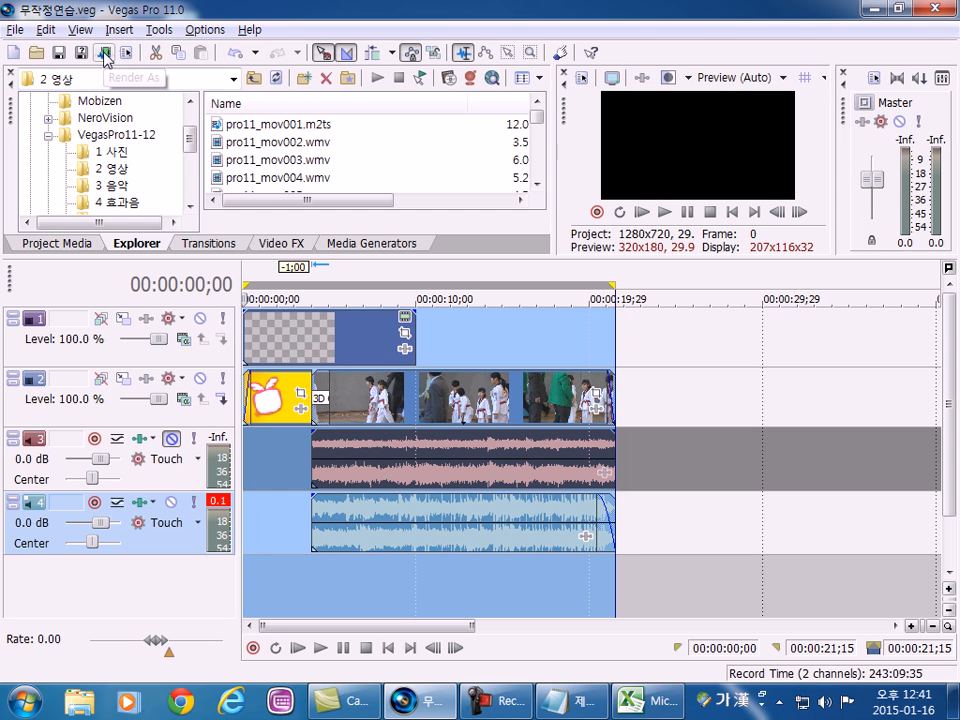
left_click(106, 55)
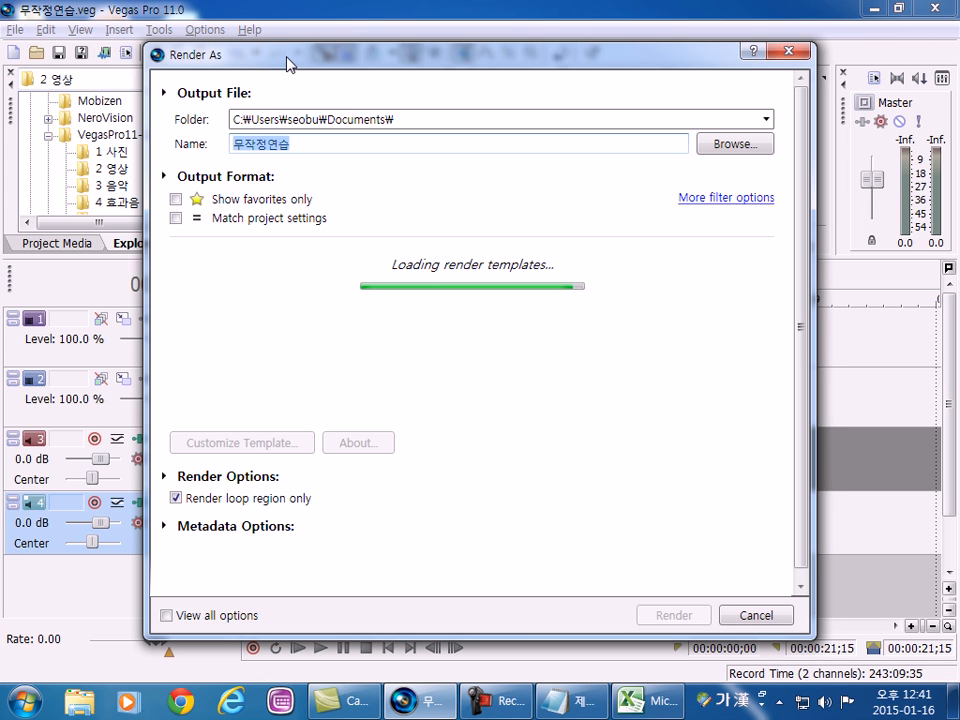
left_click_drag(287, 63, 289, 38)
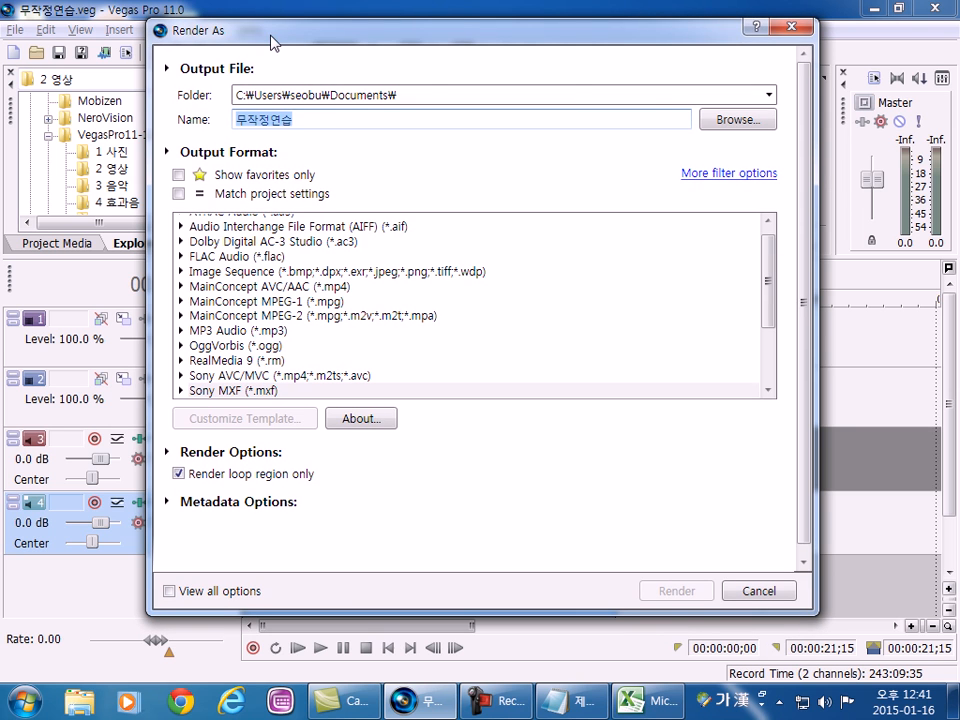
Set the render output folder to VegasPro11-12, keeping the file name 무작정연습.
left_click(735, 121)
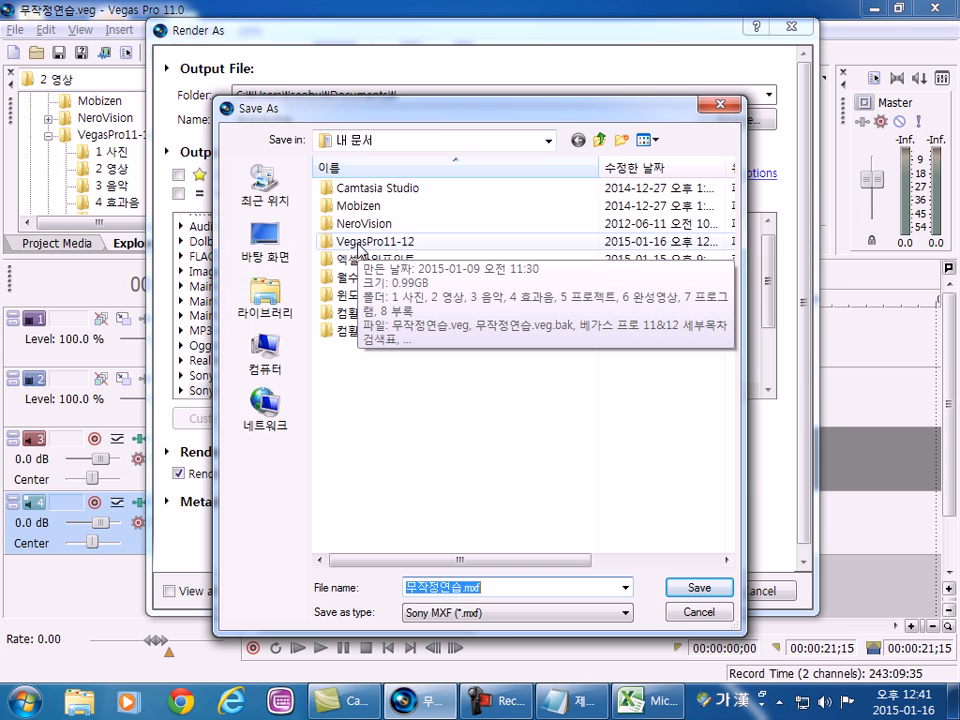
double_click(360, 242)
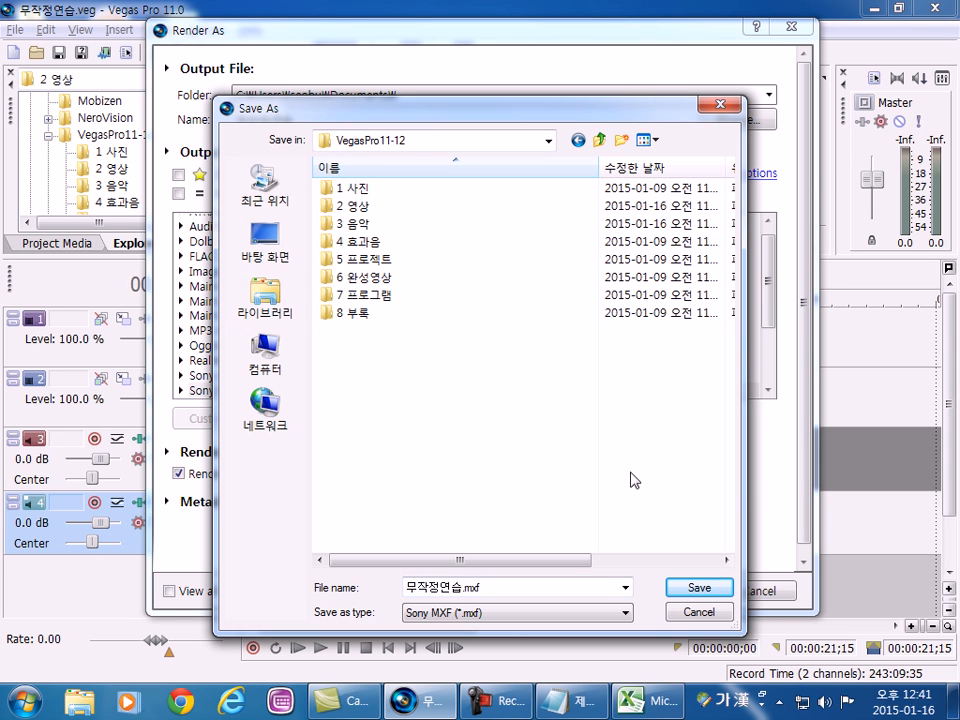
left_click(698, 588)
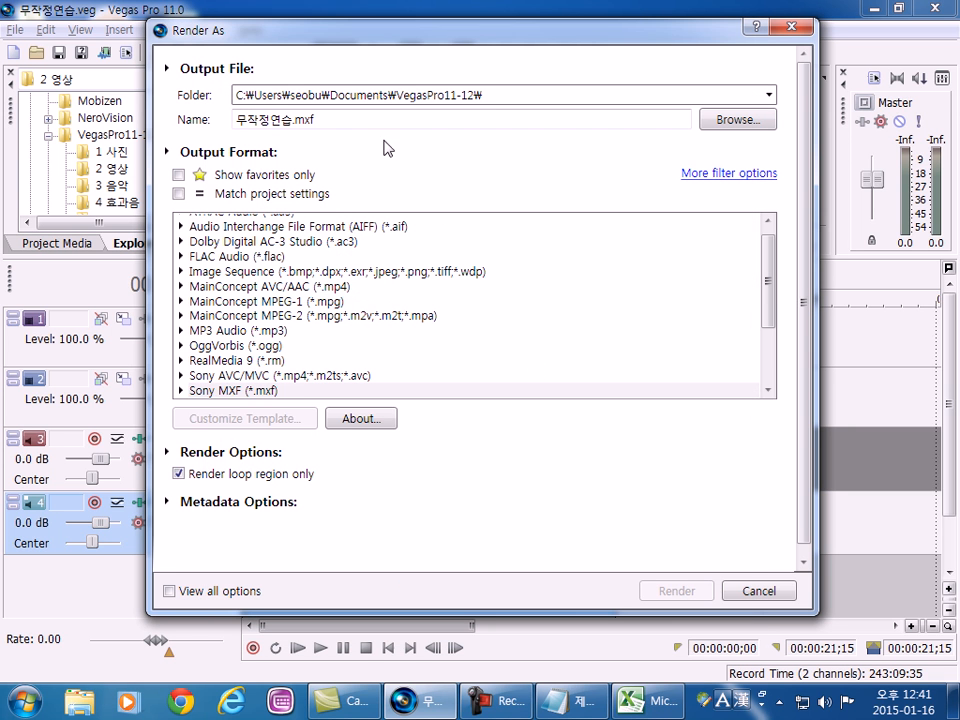
Browse for the output location again, going up to 내 문서 and back into VegasPro11-12, and accept it.
left_click(735, 126)
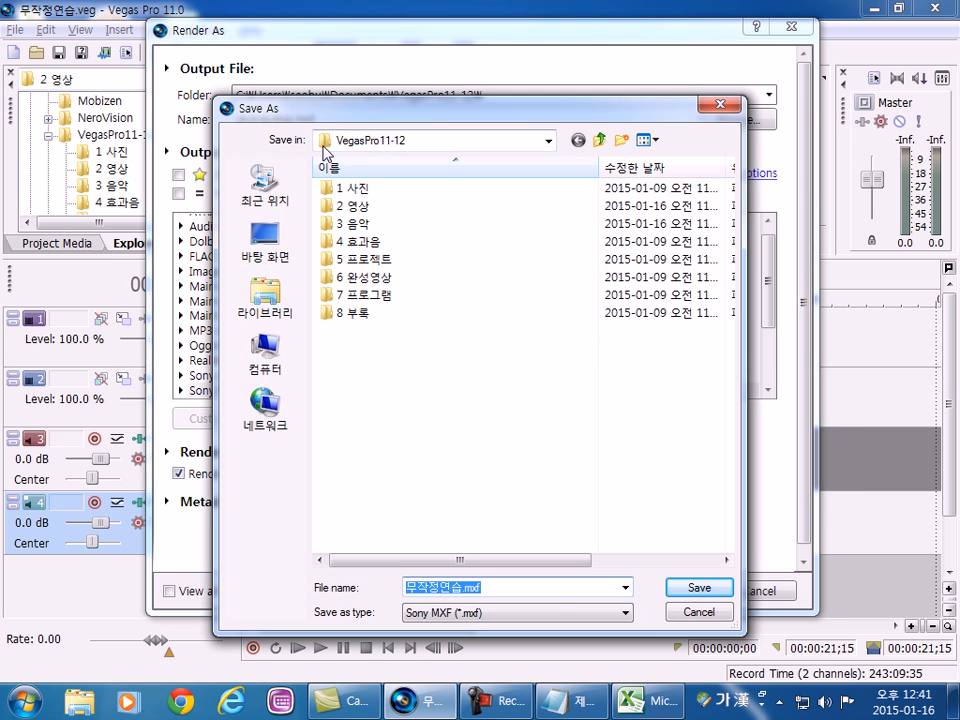
left_click(599, 139)
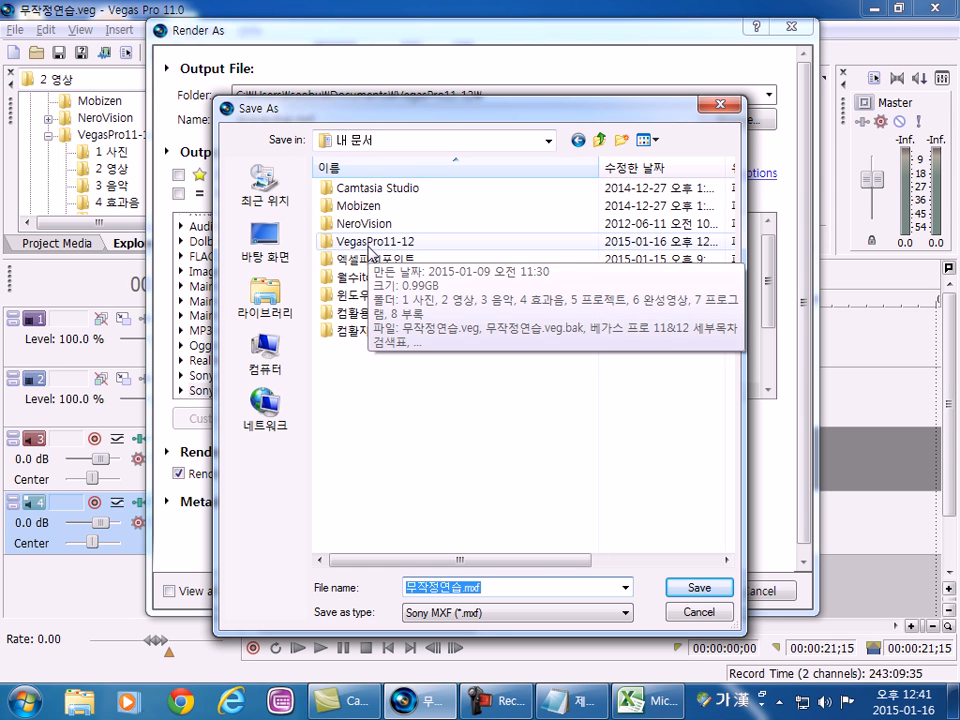
double_click(369, 246)
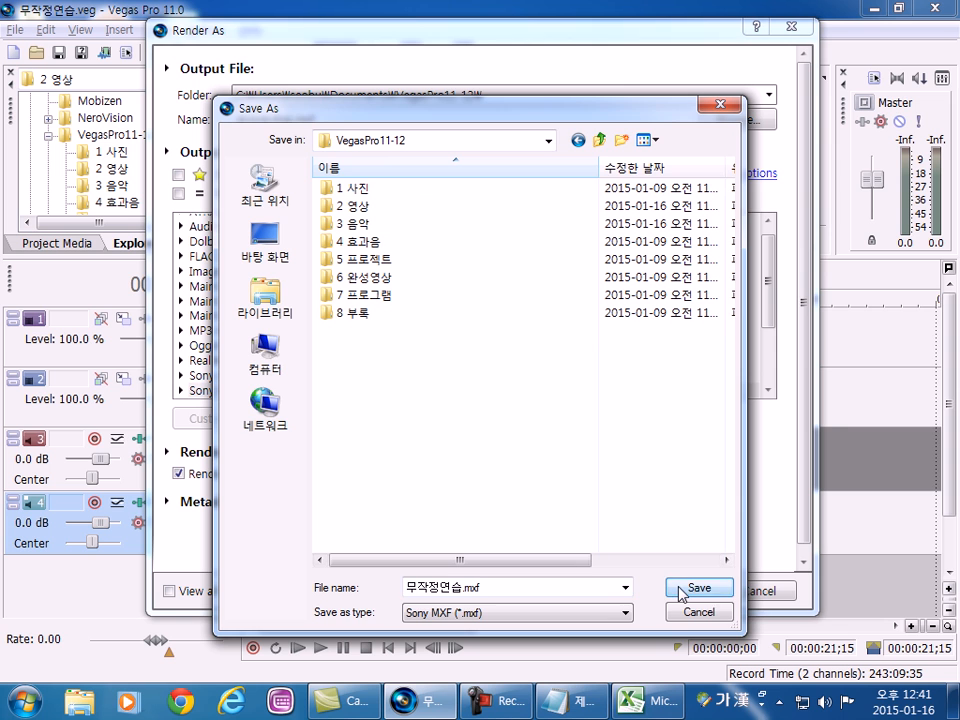
left_click(680, 590)
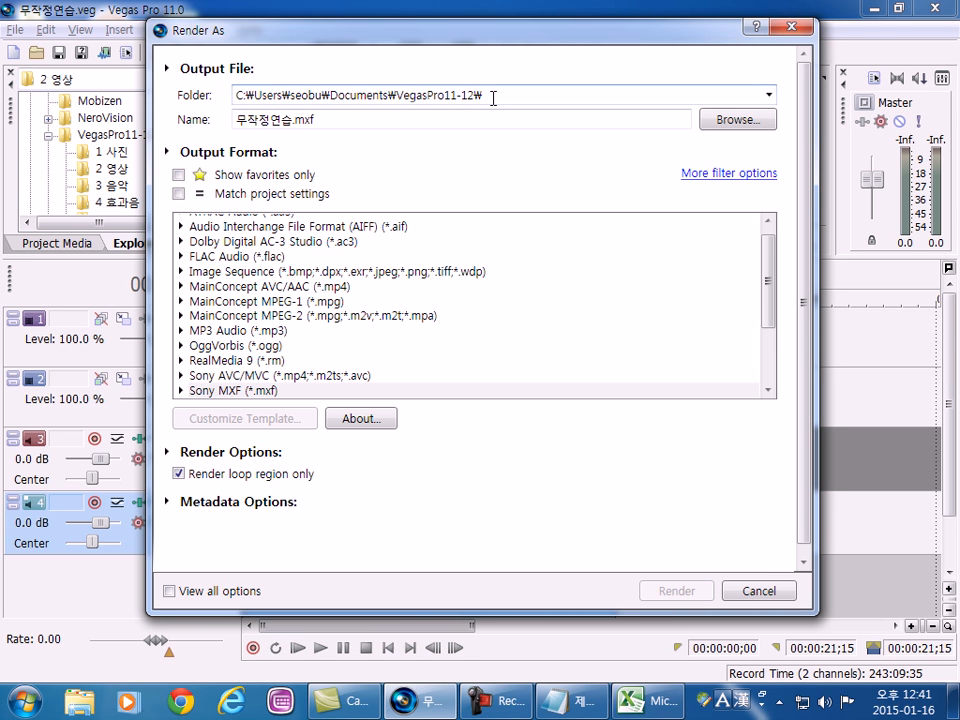
Look through the available output formats in the Render As dialog, including the templates under Sony AVC/MVC.
left_click_drag(770, 272, 768, 402)
left_click_drag(768, 335, 768, 255)
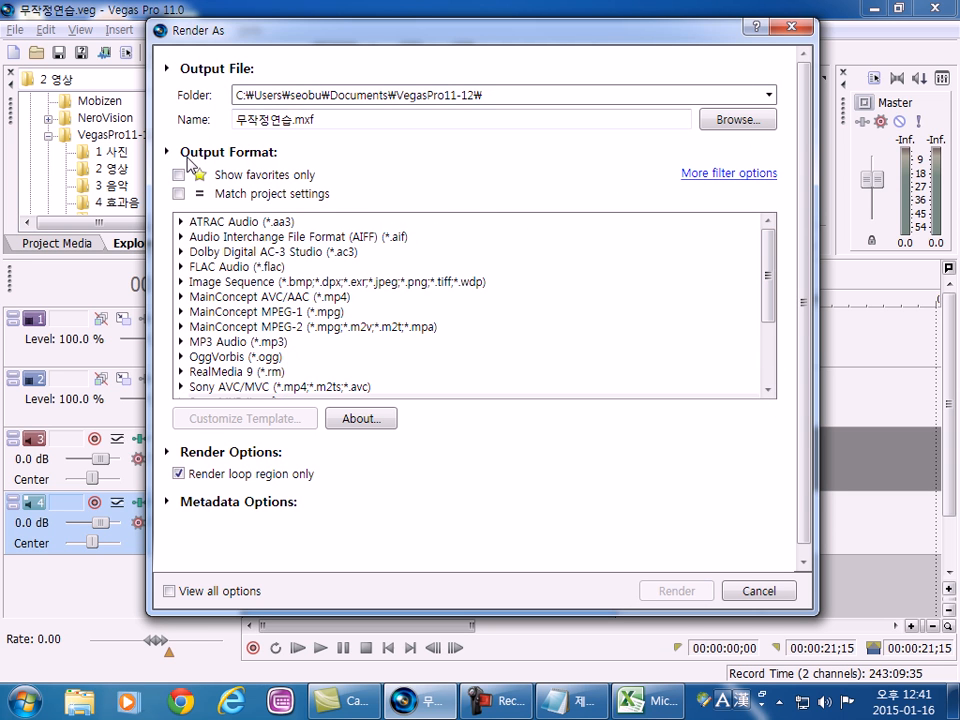
left_click(259, 267)
scroll(290, 325, "down", 3)
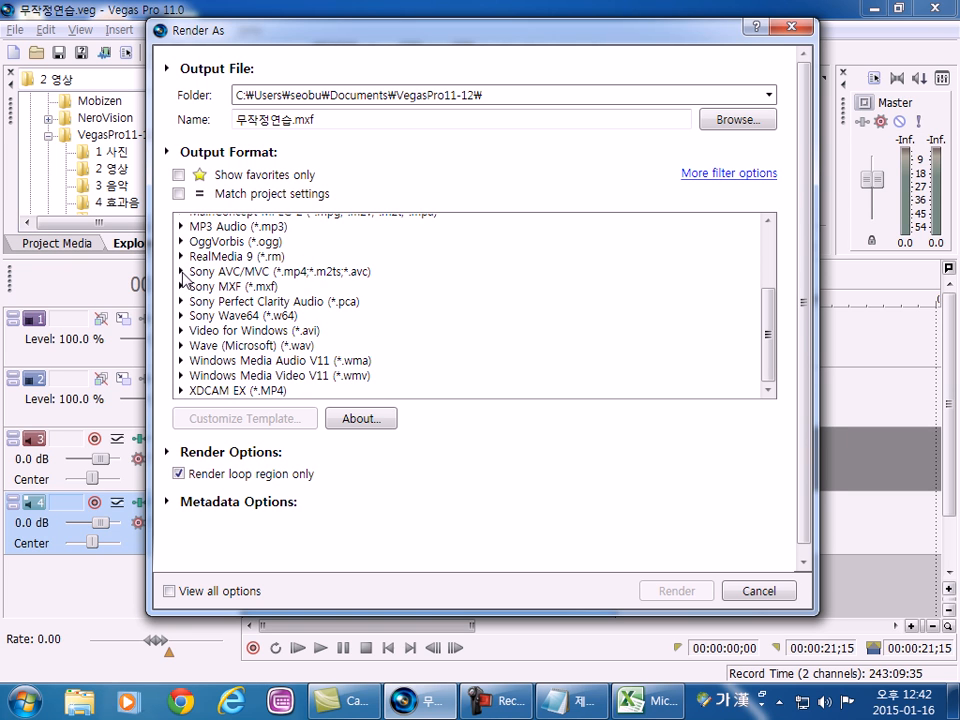
left_click(181, 272)
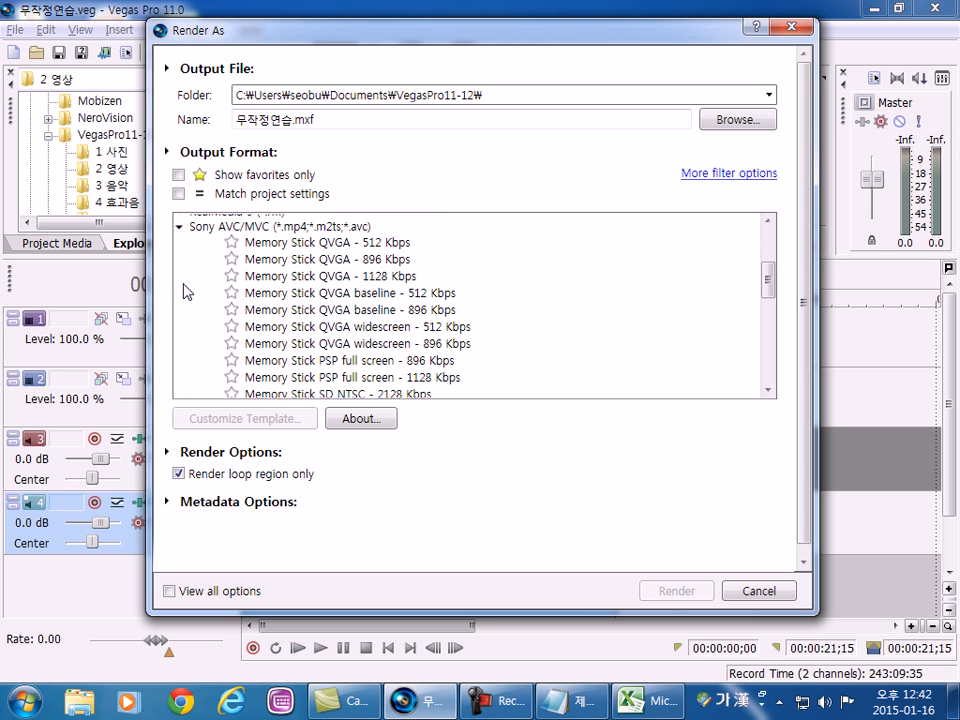
left_click(182, 229)
scroll(188, 265, "up", 3)
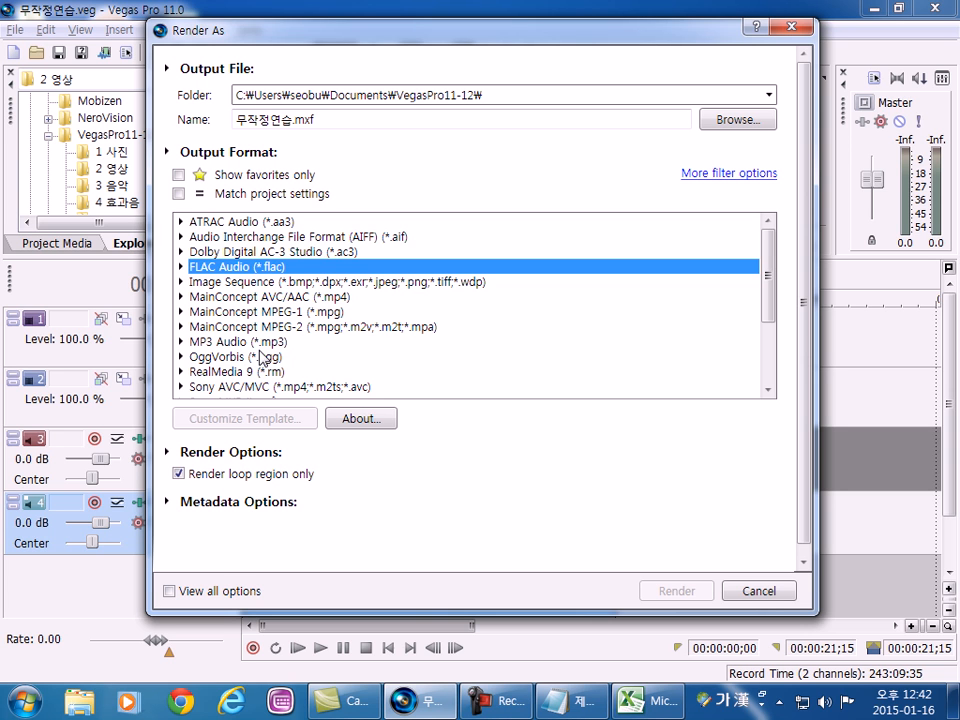
left_click(281, 388)
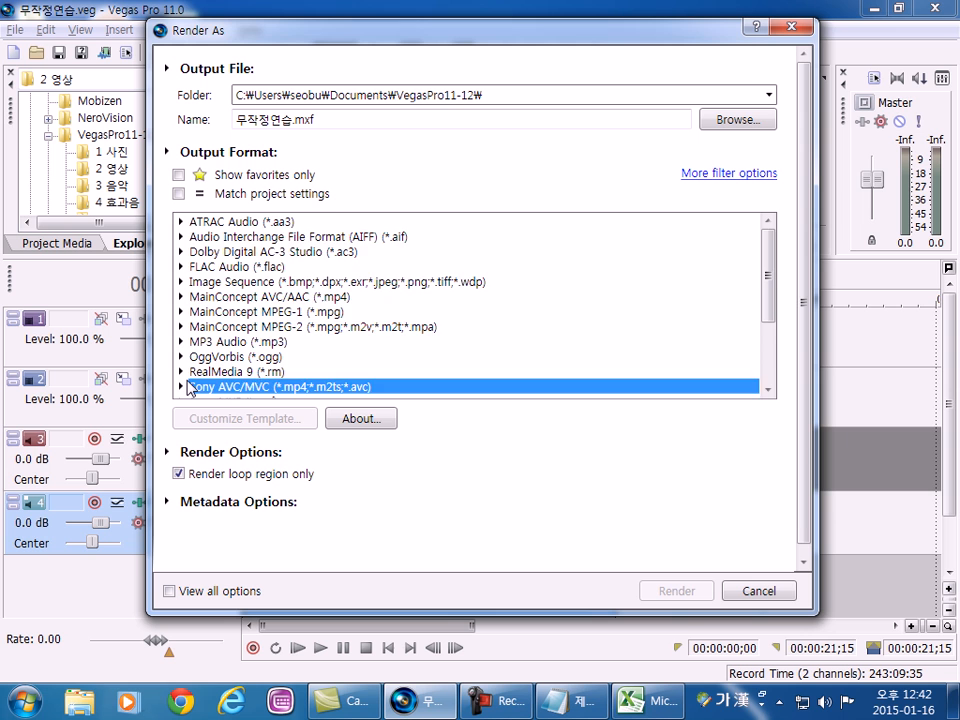
scroll(197, 375, "down", 2)
scroll(200, 340, "down", 1)
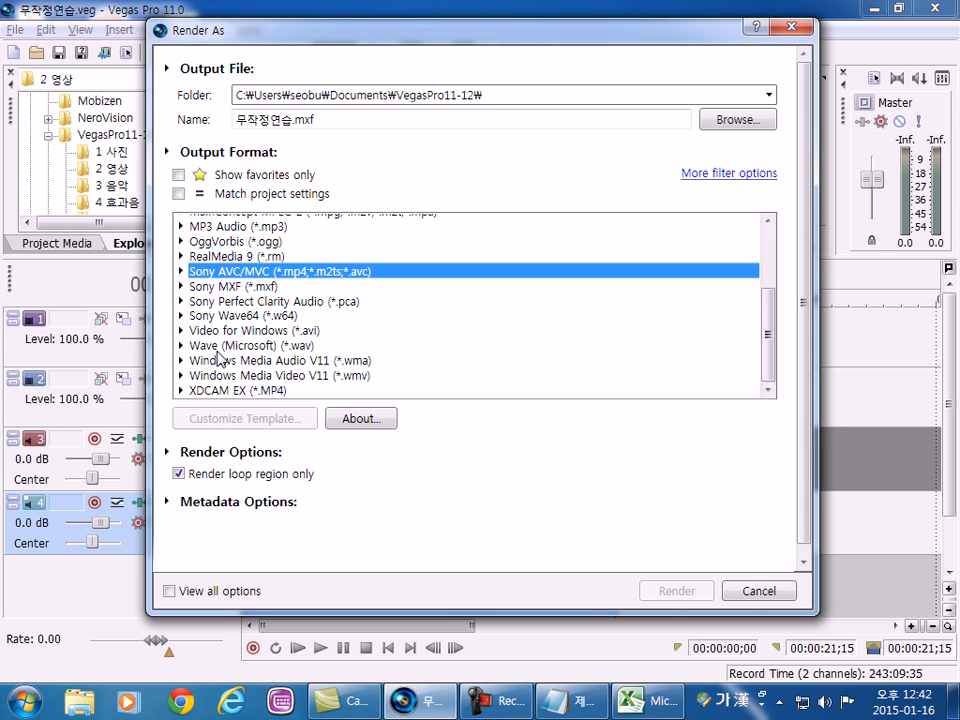
scroll(199, 398, "up", 3)
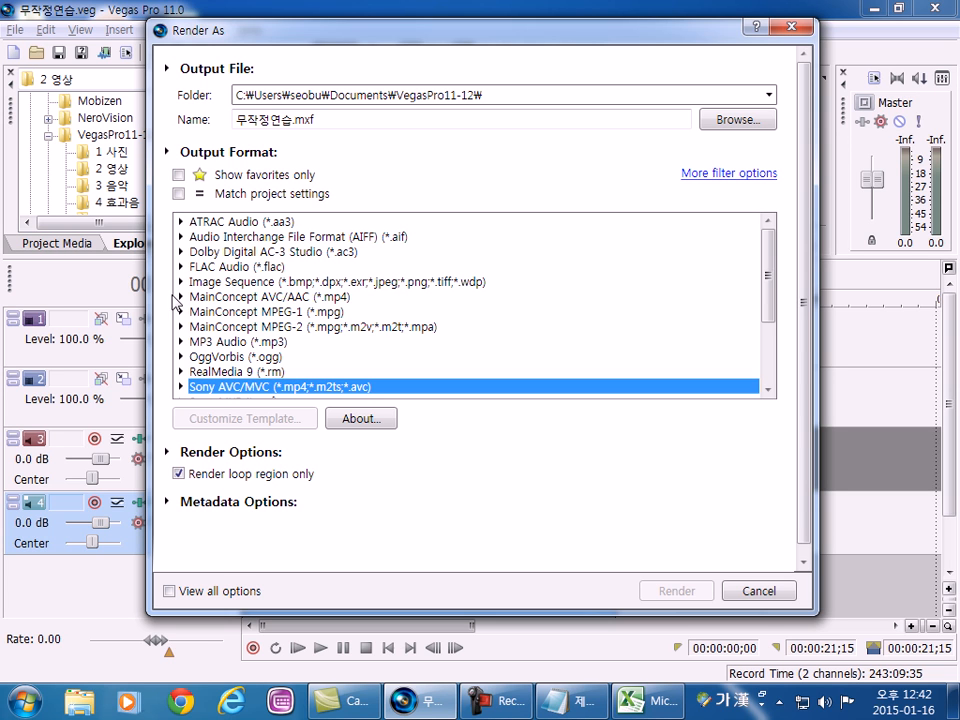
Examine the MainConcept AVC/AAC (*.mp4) templates, trying Sony Tablet 720p, and collapse the format again.
left_click(331, 297)
left_click(181, 297)
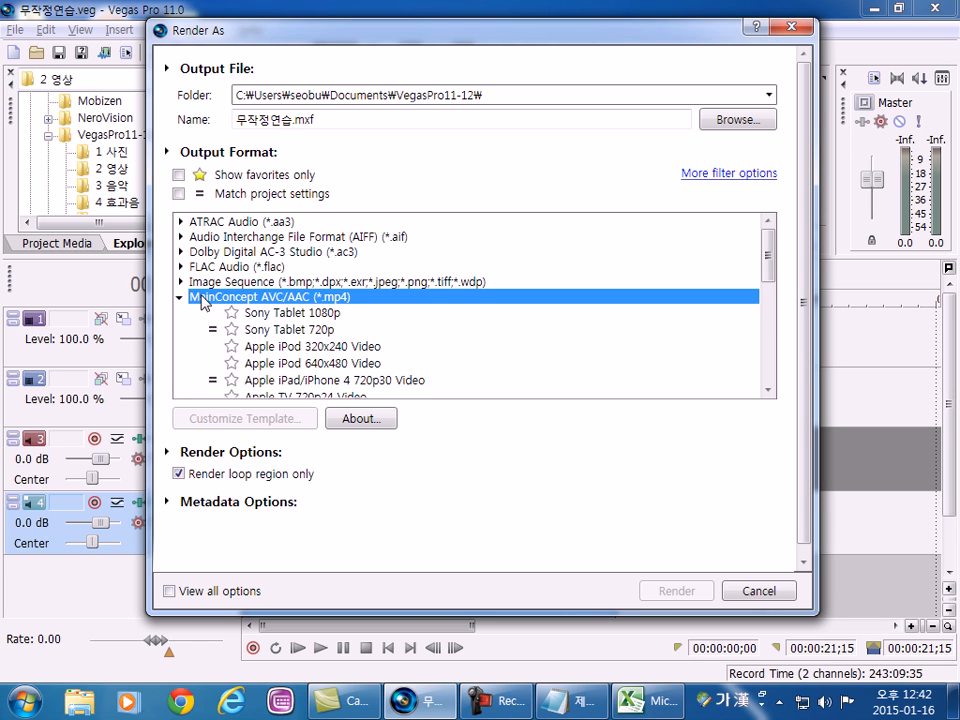
scroll(203, 302, "down", 1)
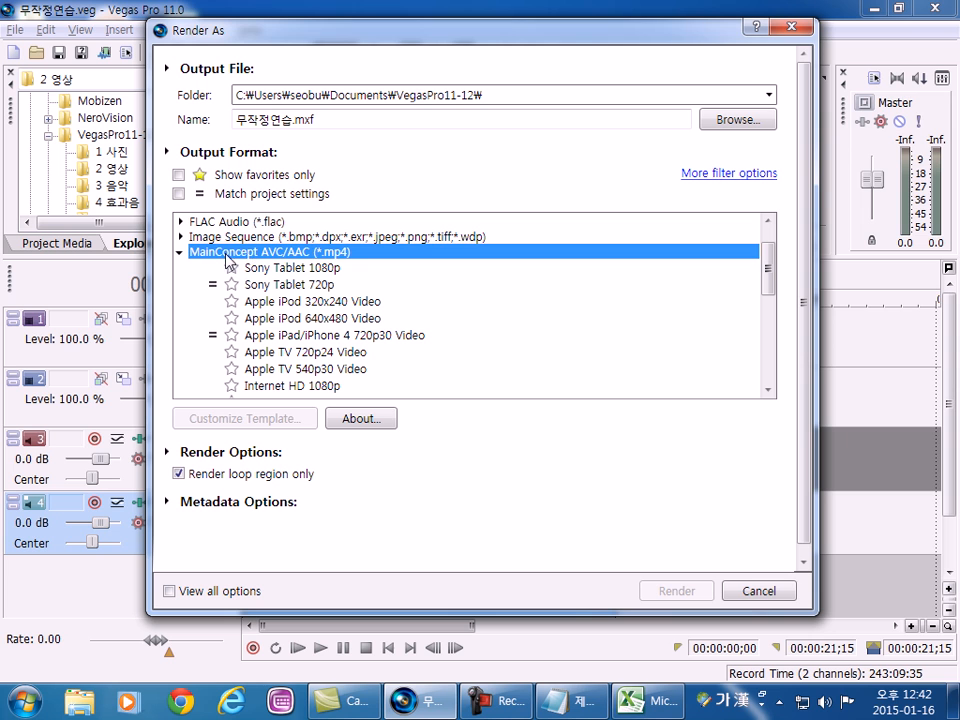
left_click(212, 283)
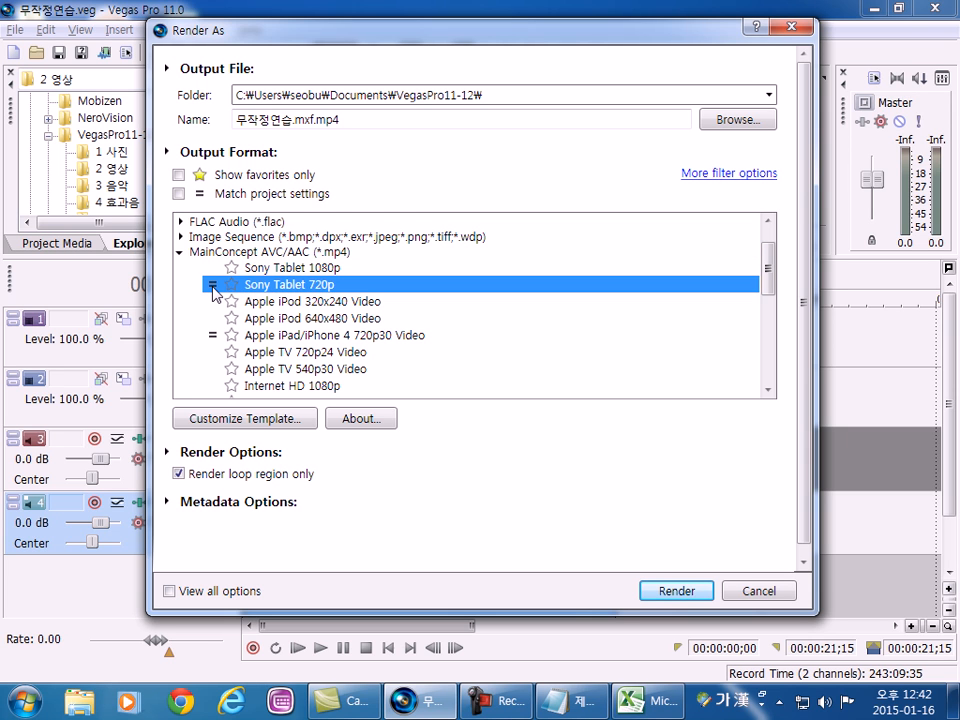
left_click(192, 254)
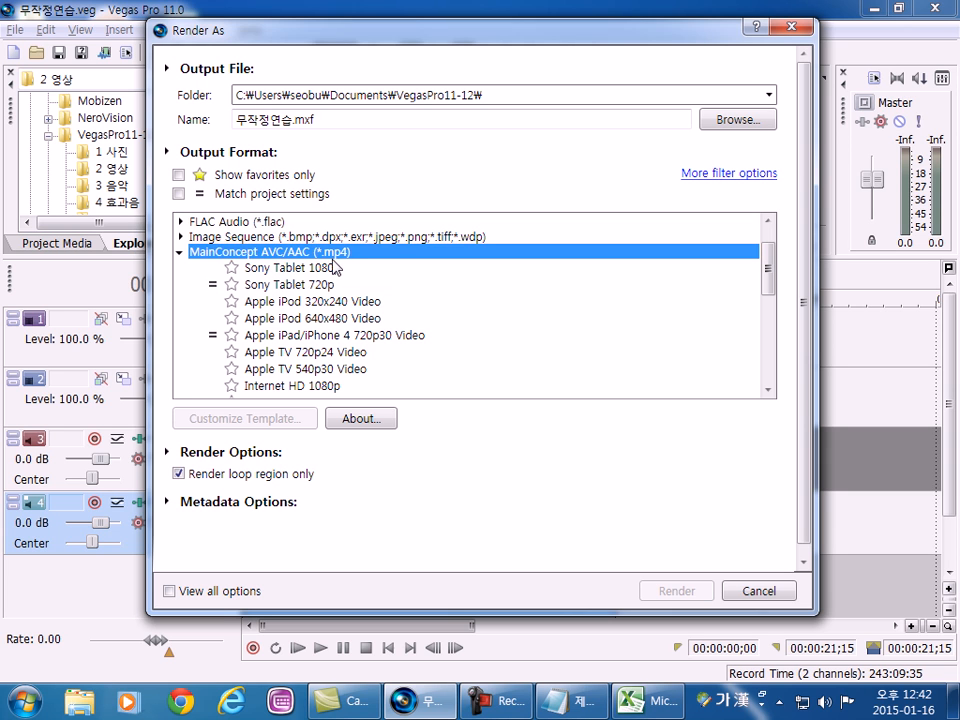
left_click(181, 253)
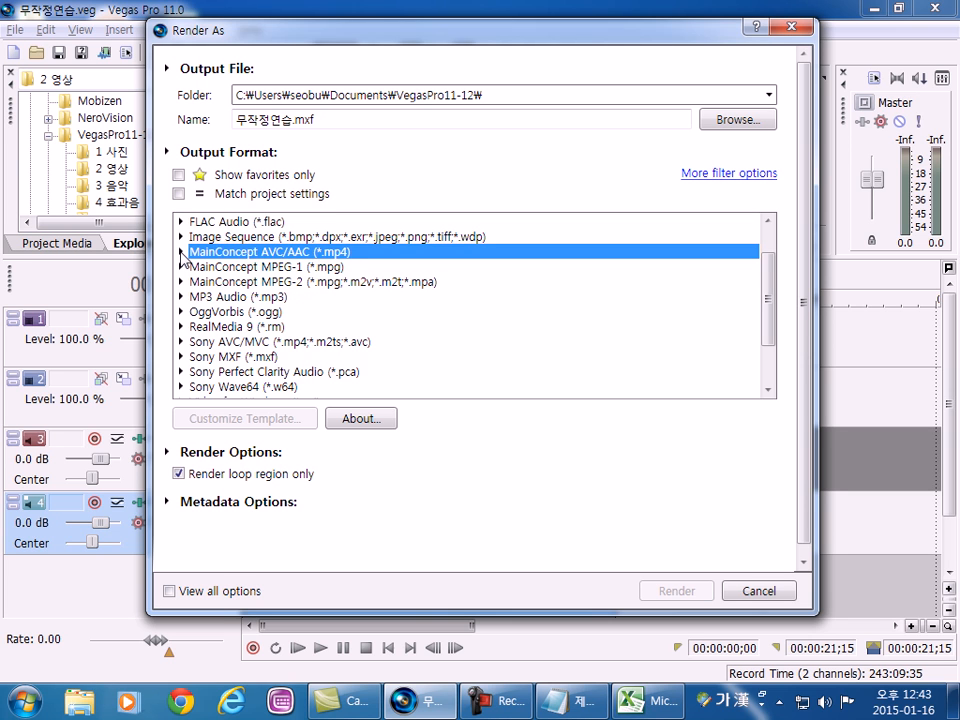
Compare the MainConcept AVC/AAC templates that match the project, Sony Tablet 720p and Apple iPad/iPhone 4 720p30 Video, ending on Sony Tablet 720p.
left_click(181, 253)
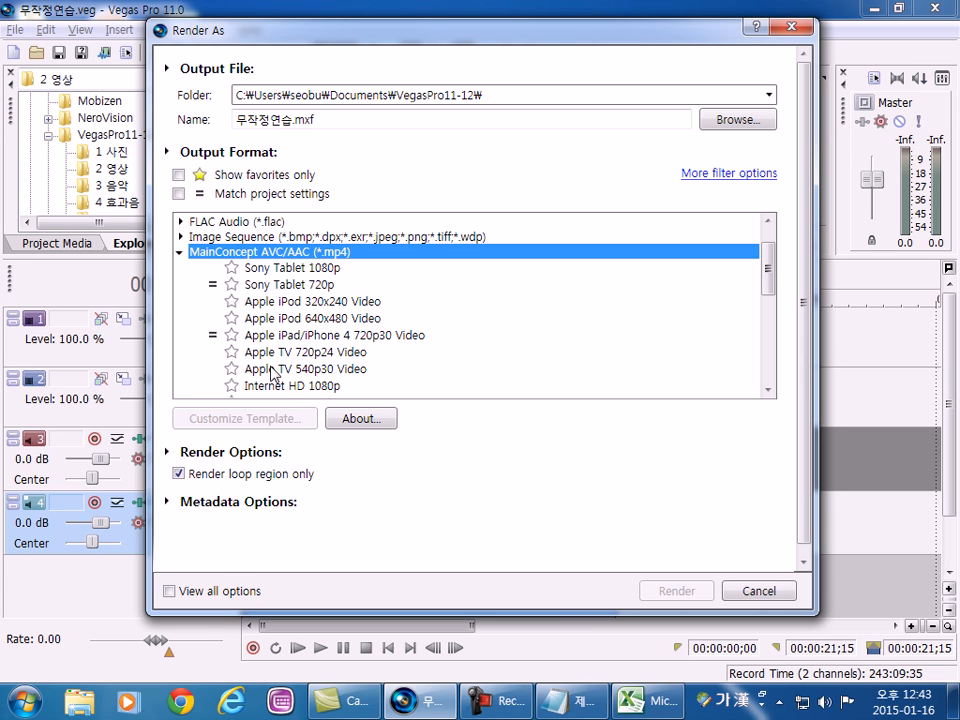
left_click(265, 288)
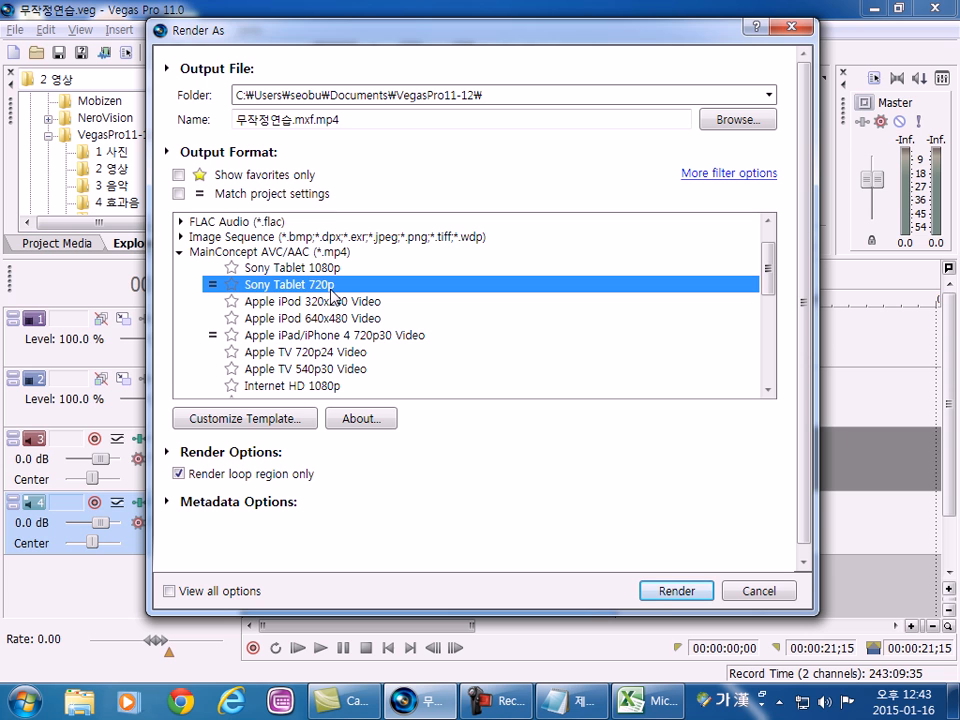
left_click(270, 338)
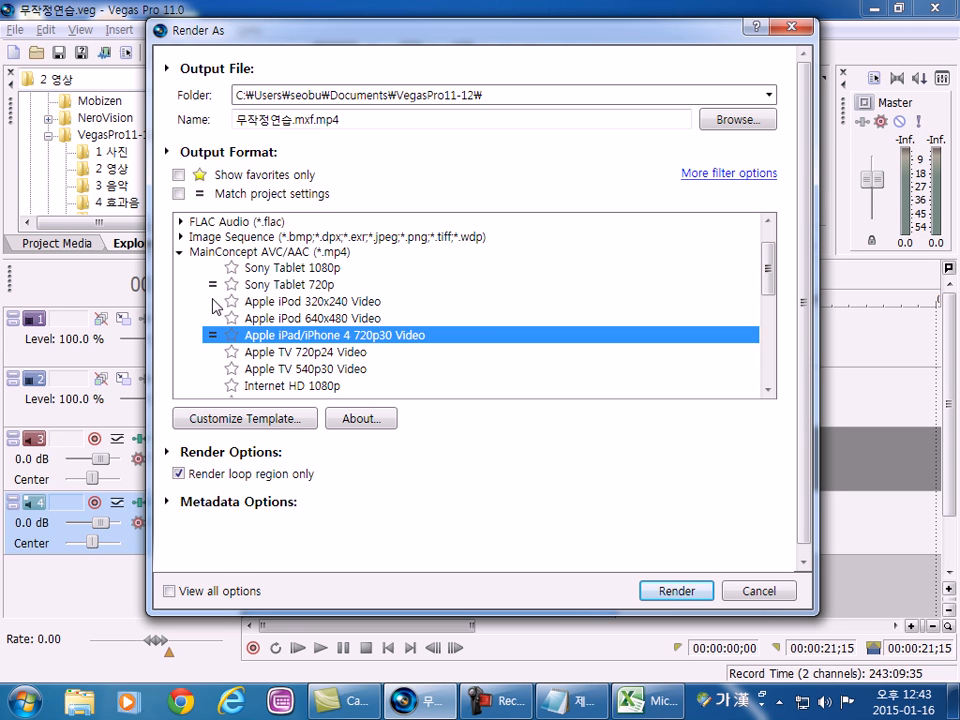
left_click(300, 287)
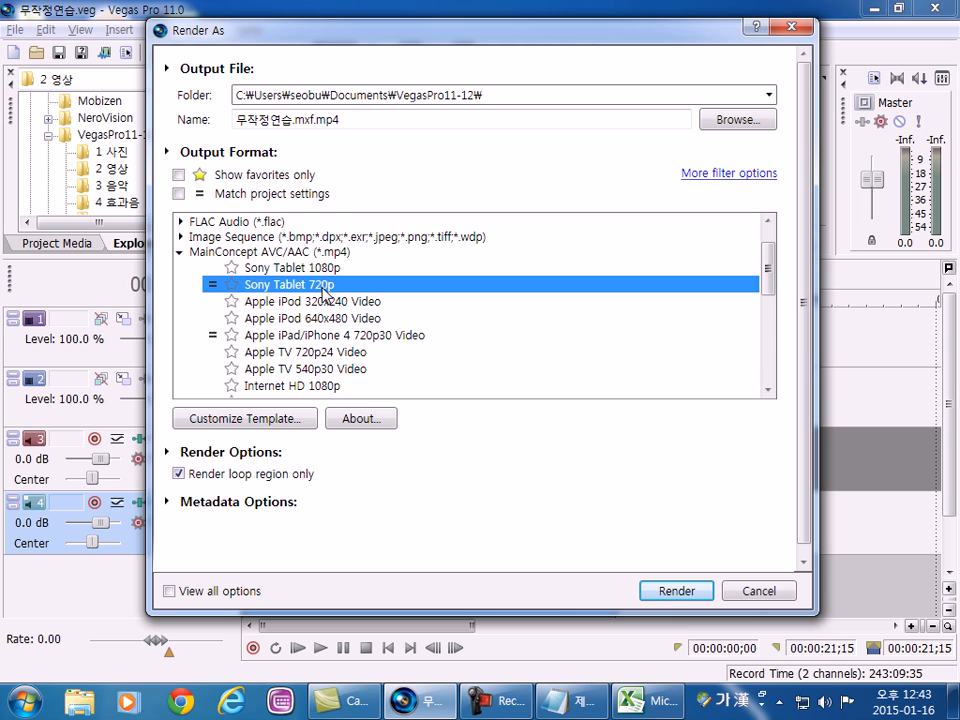
Examine the templates under Windows Media Video V11 (*.wmv) and collapse the format without choosing one.
scroll(310, 296, "down", 6)
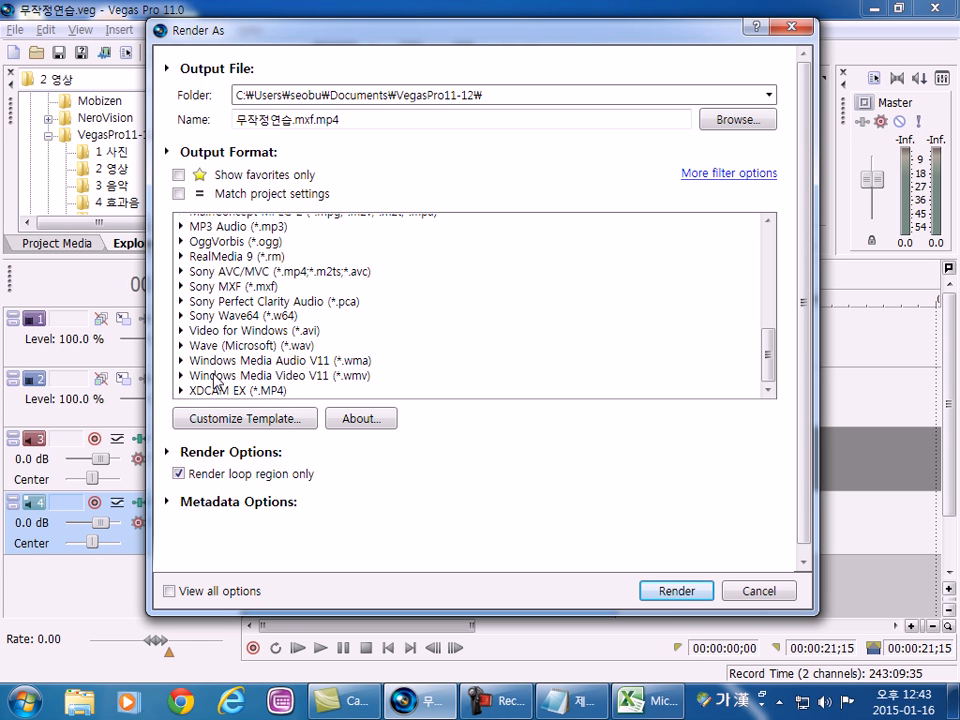
left_click(181, 376)
scroll(336, 377, "down", 2)
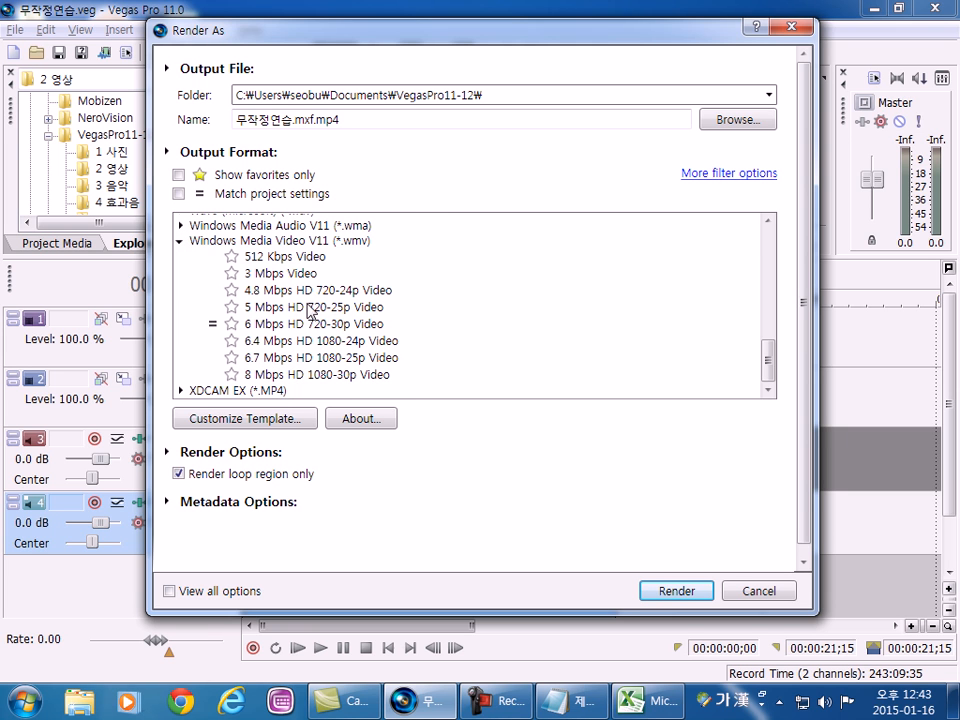
left_click(180, 242)
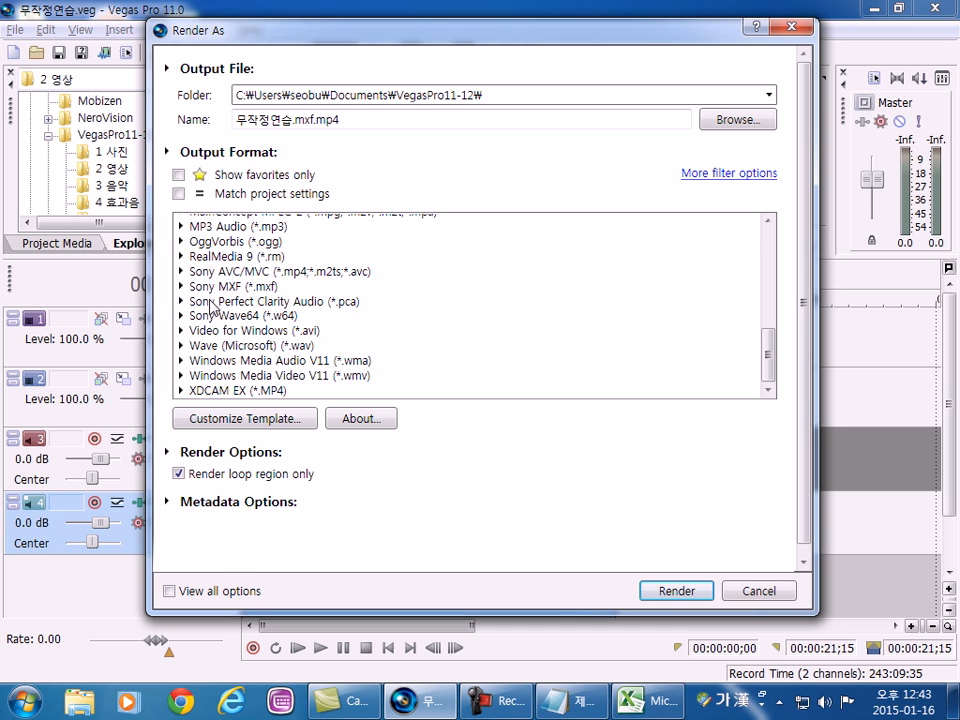
left_click(181, 376)
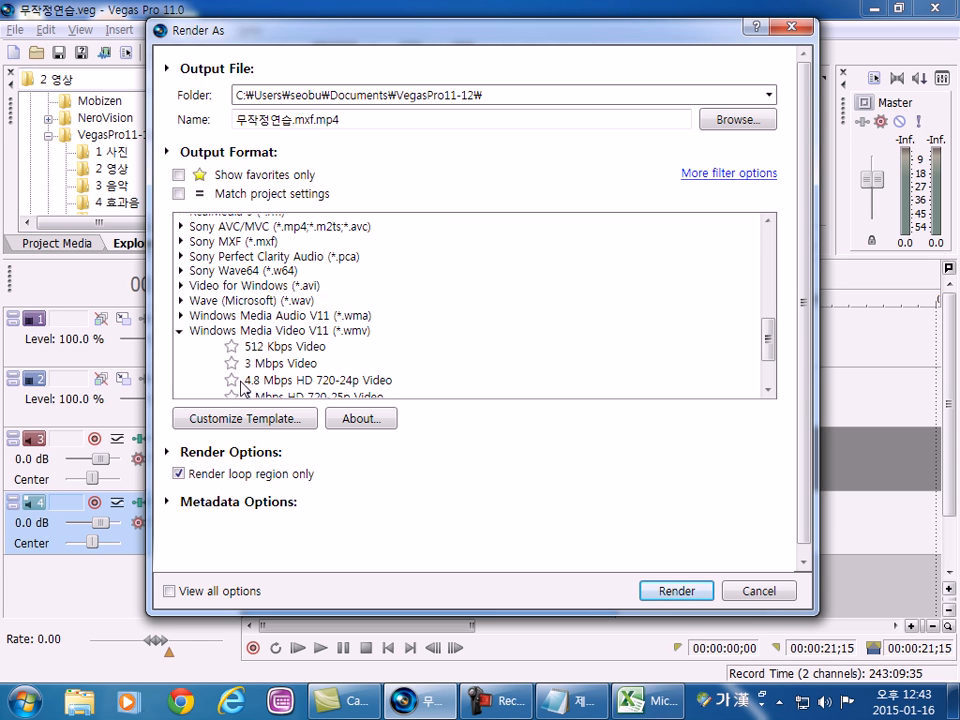
left_click(180, 330)
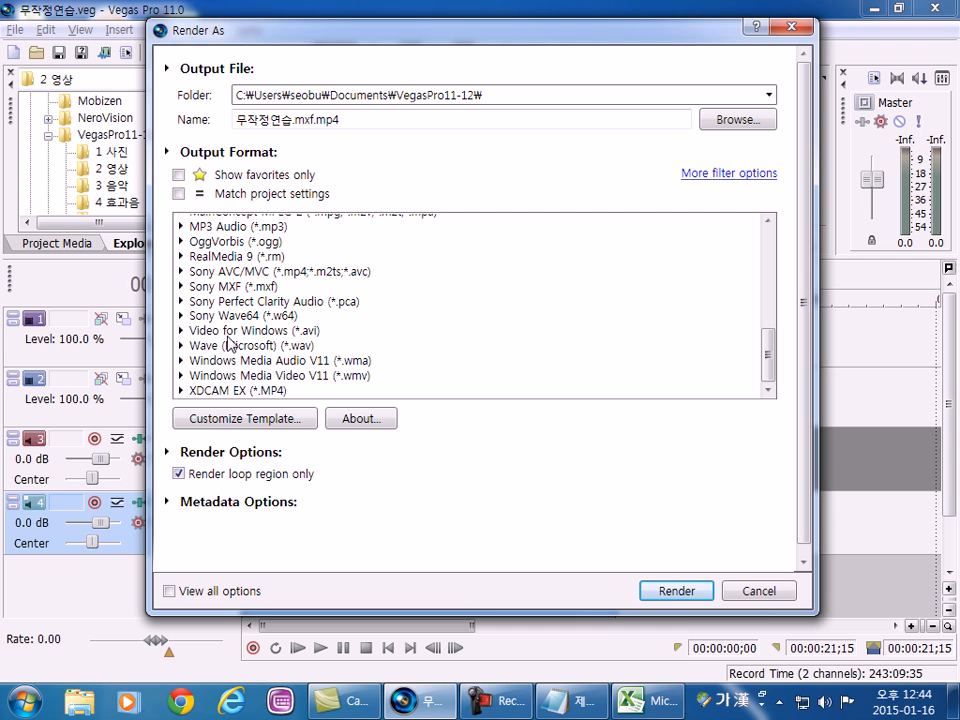
Render the selected range with the MainConcept AVC/AAC (*.mp4) template Sony Tablet 720p.
scroll(229, 336, "up", 8)
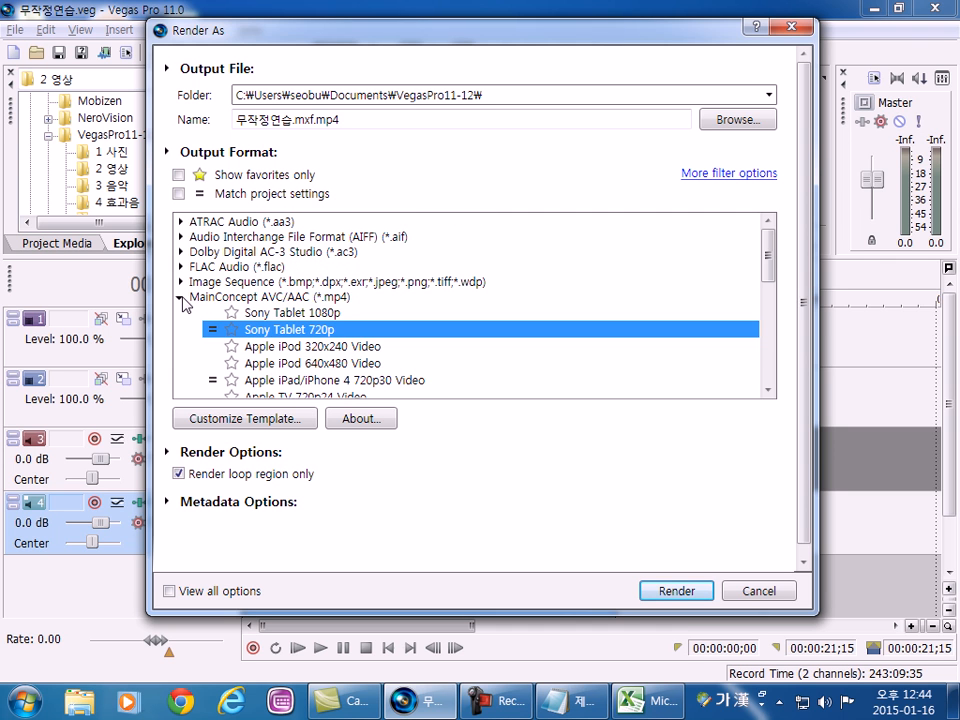
left_click(184, 298)
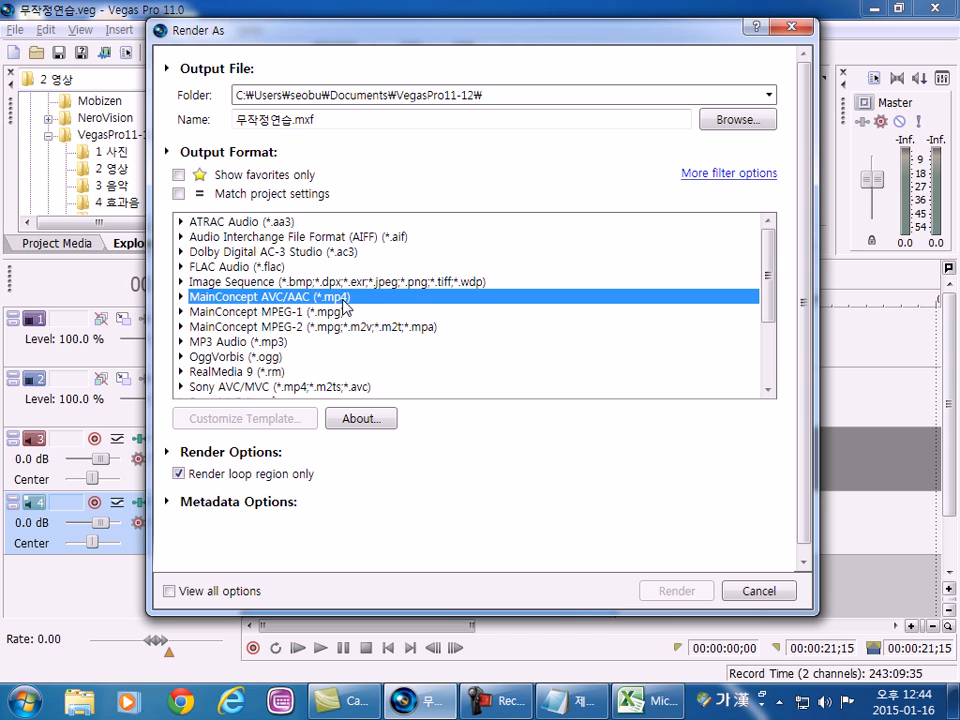
scroll(321, 311, "down", 2)
scroll(321, 262, "up", 3)
double_click(340, 300)
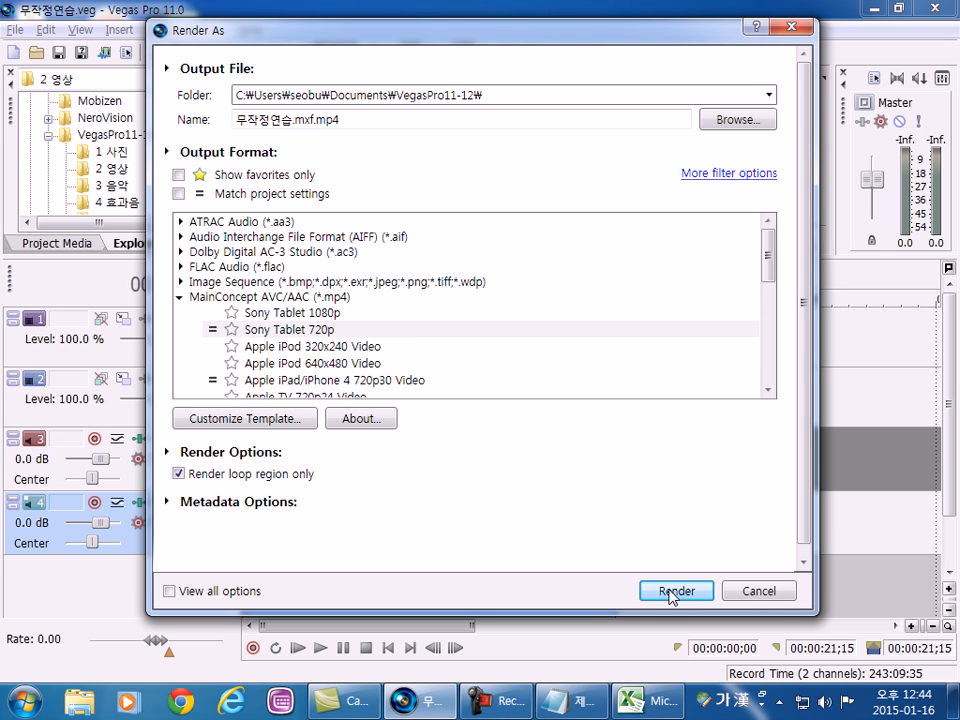
left_click(673, 591)
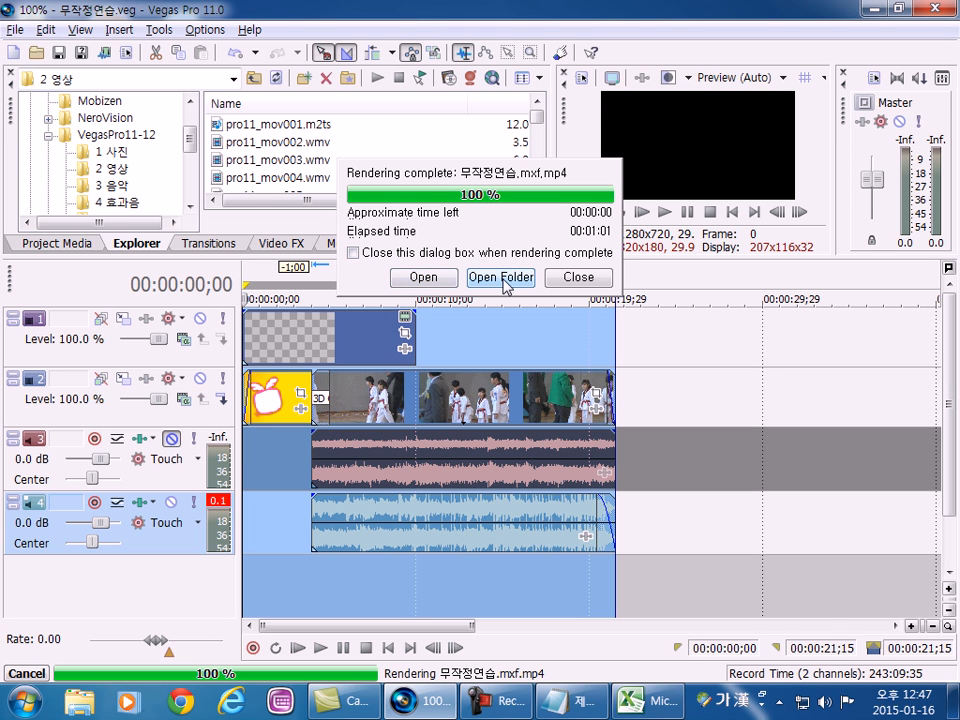
Open the rendered video from the completion dialog, watch it in a maximized player window, and close the player.
left_click(417, 280)
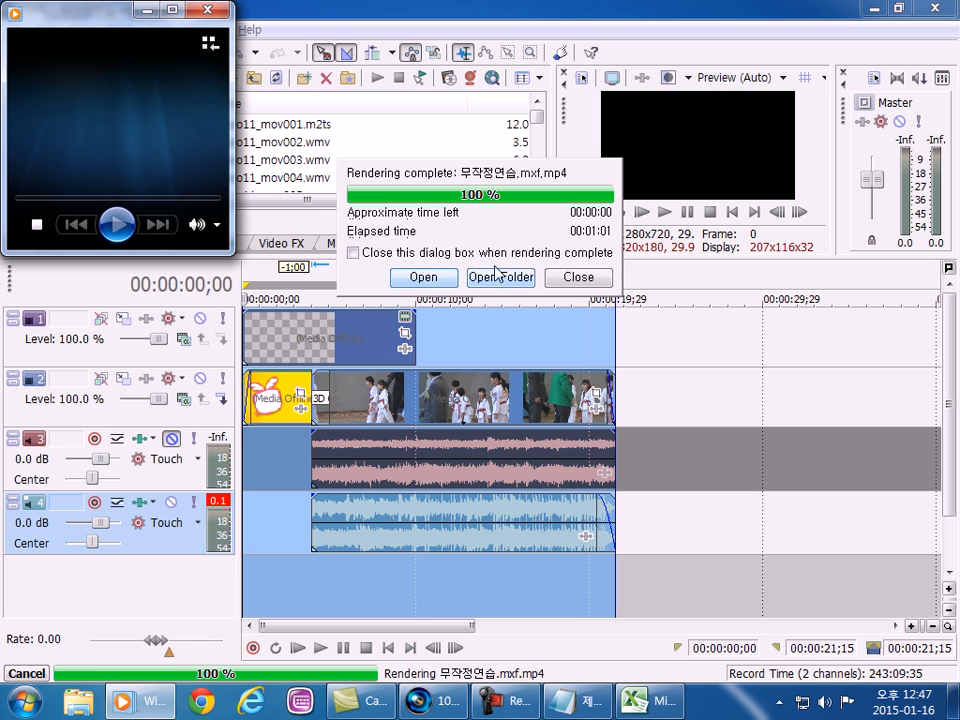
double_click(112, 24)
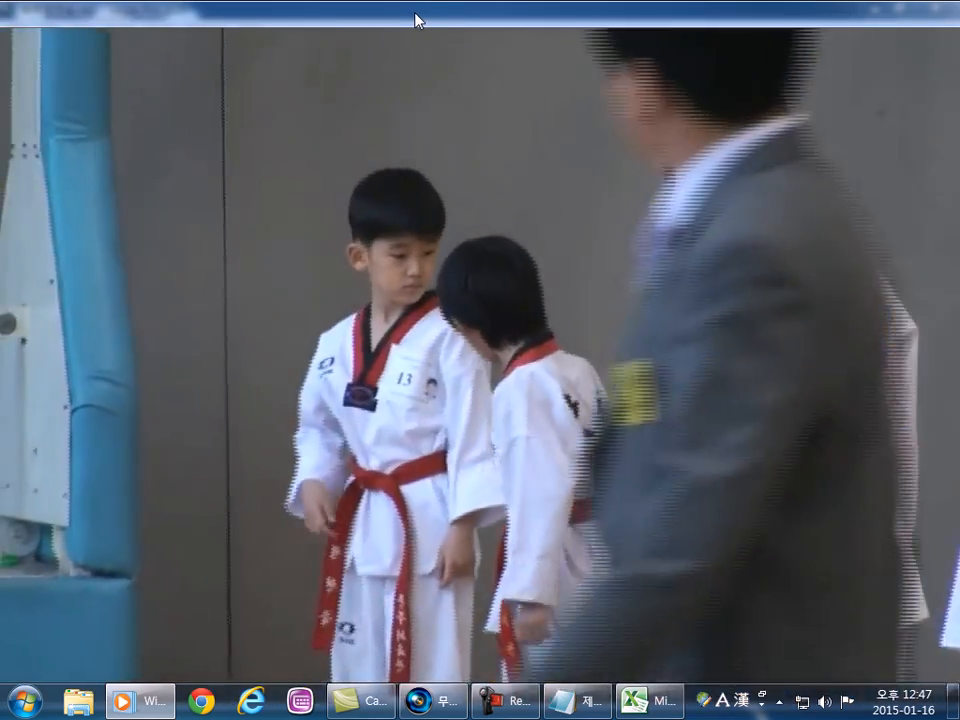
double_click(416, 15)
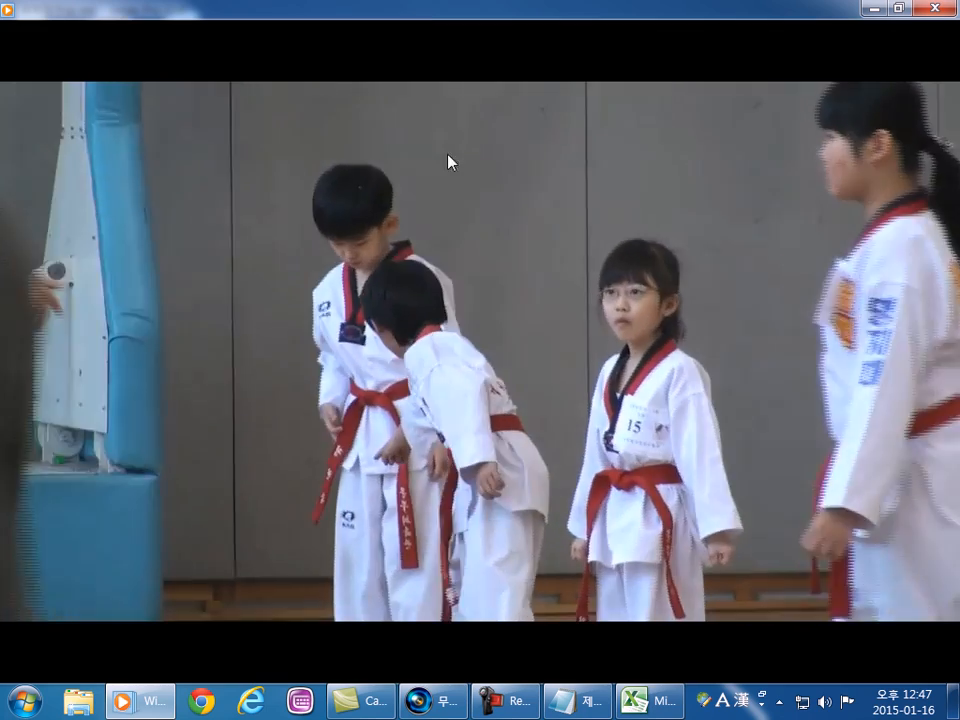
mouse_move(562, 468)
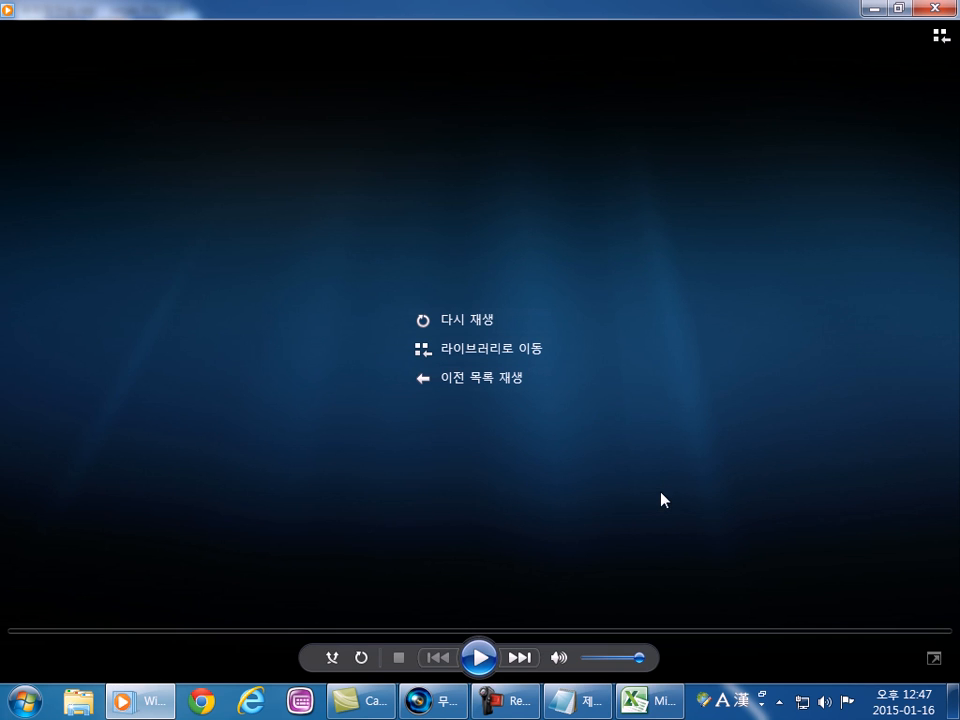
left_click(937, 8)
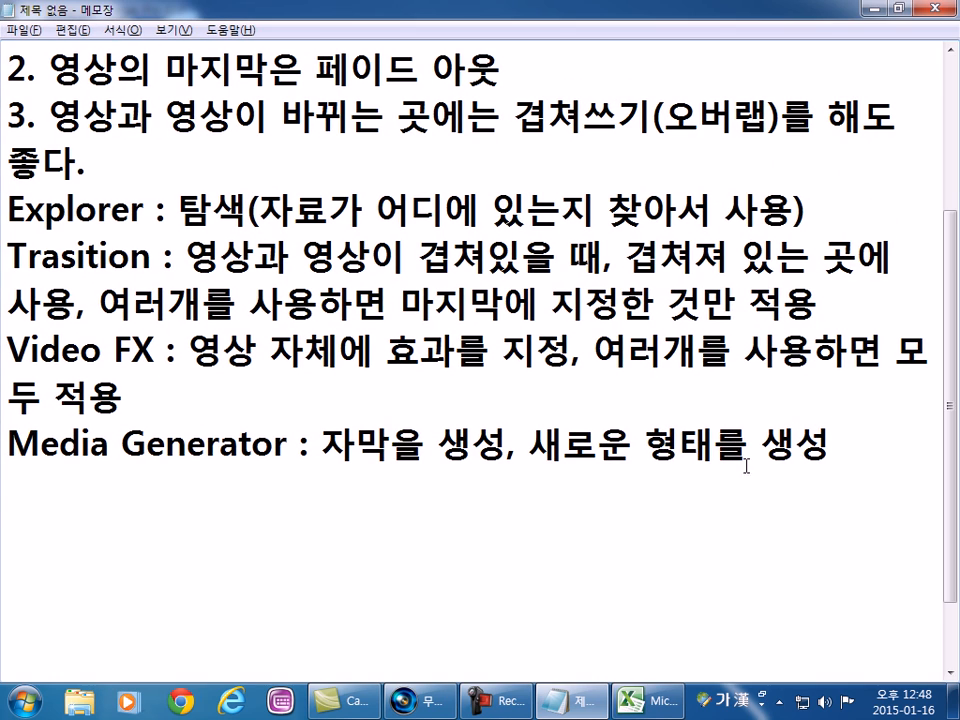
In the Notepad notes, add the line "마지막에는 저장, 랜더링" below the Media Generator entry, separated by a blank line.
key("Return")
key("Return")
key("Return")
key("Return")
key("Return")
key("Return")
key("Return")
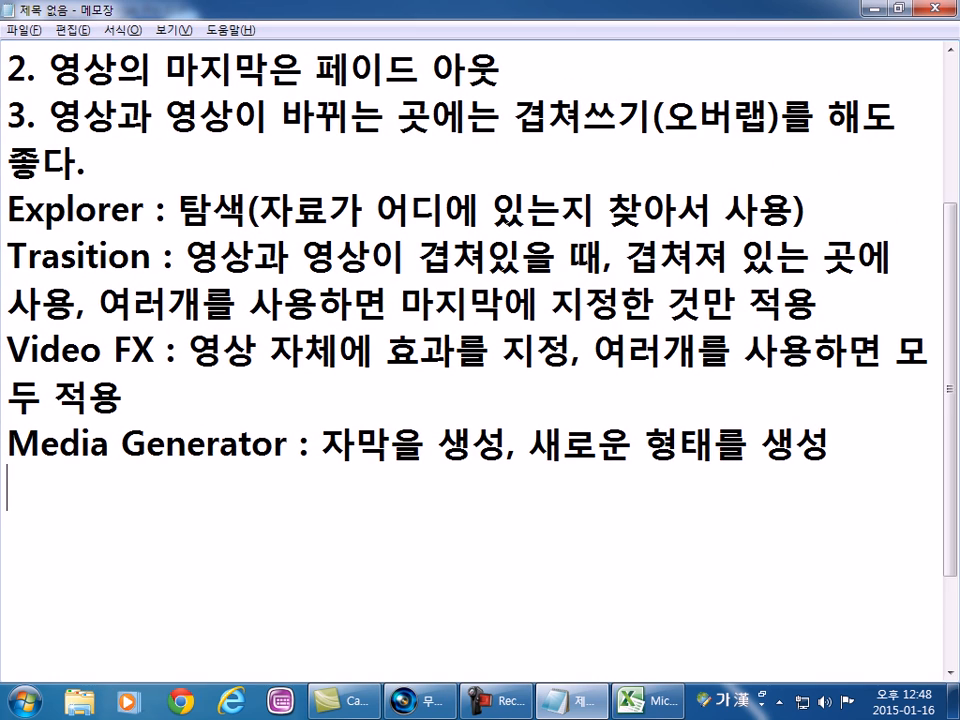
left_click(32, 368)
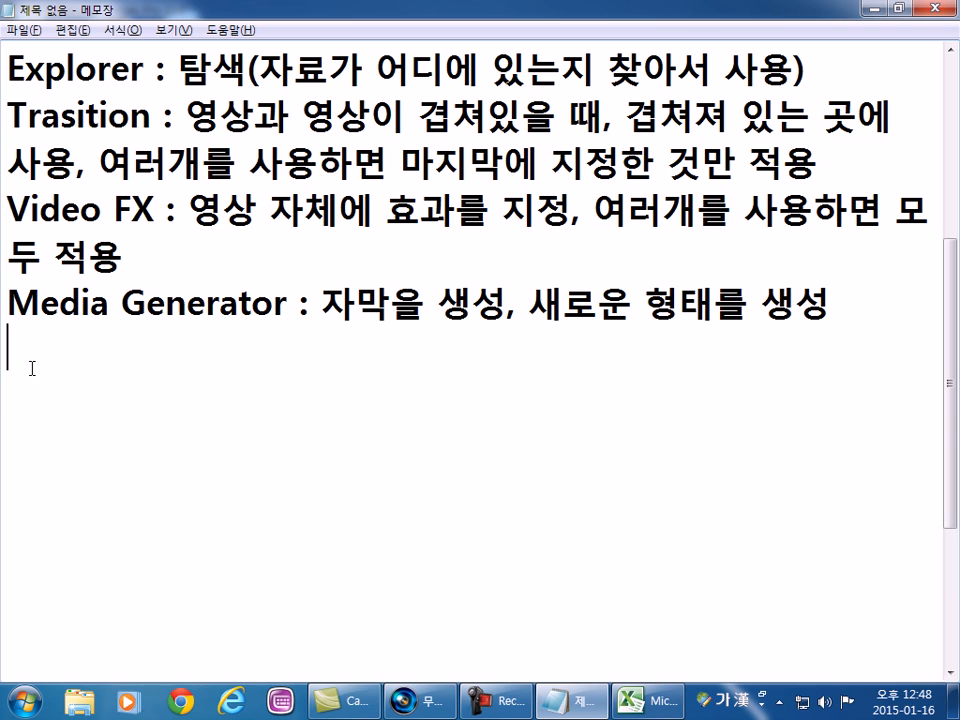
key("Return")
type("마지막")
type("에는 저")
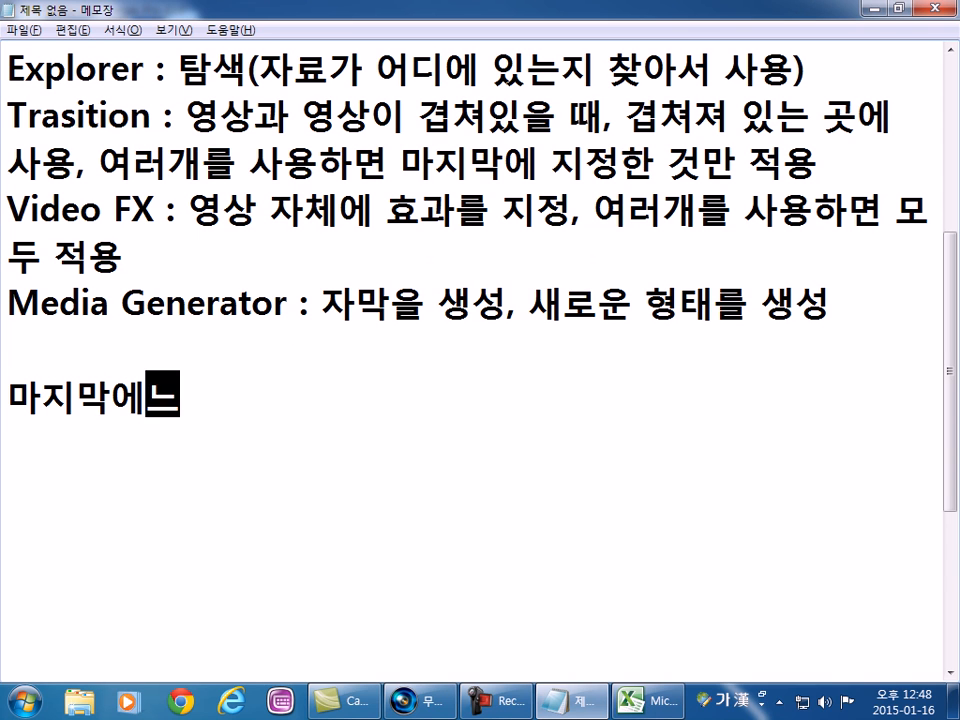
type("장")
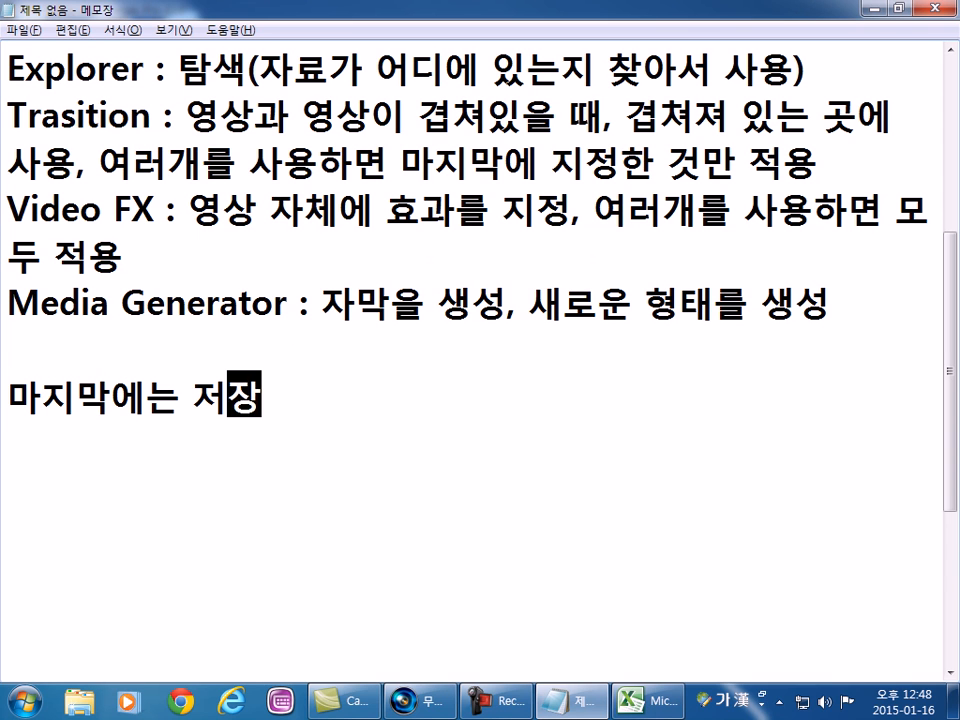
type(", 랜더링")
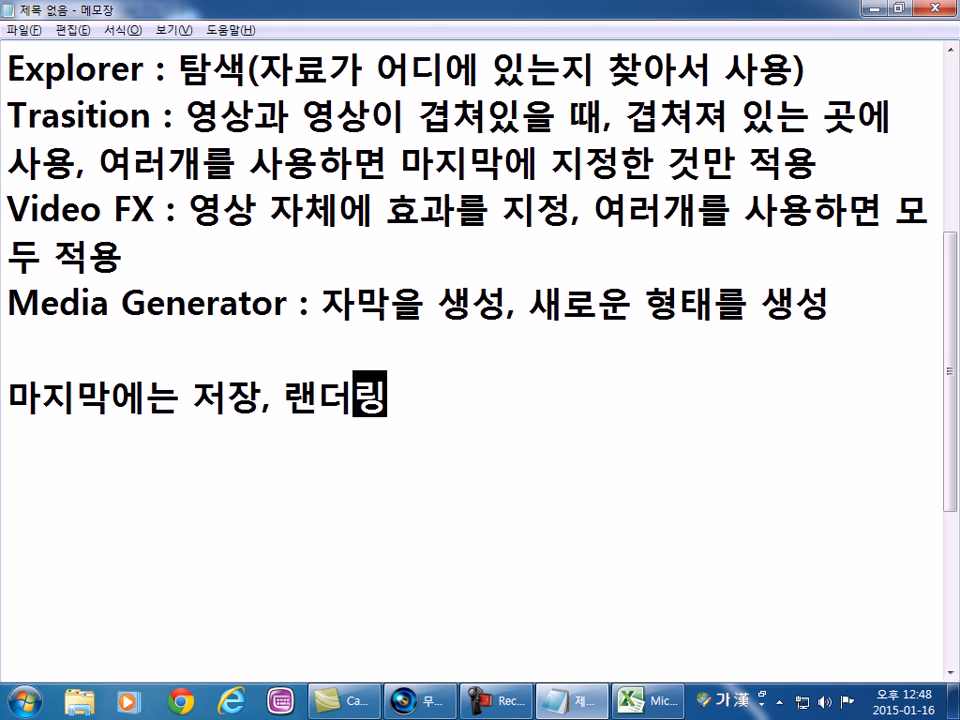
In the notes, add the line "저장 : 작업하던 과정을 보관" below the save and render line.
key("Return")
type("저장 : ")
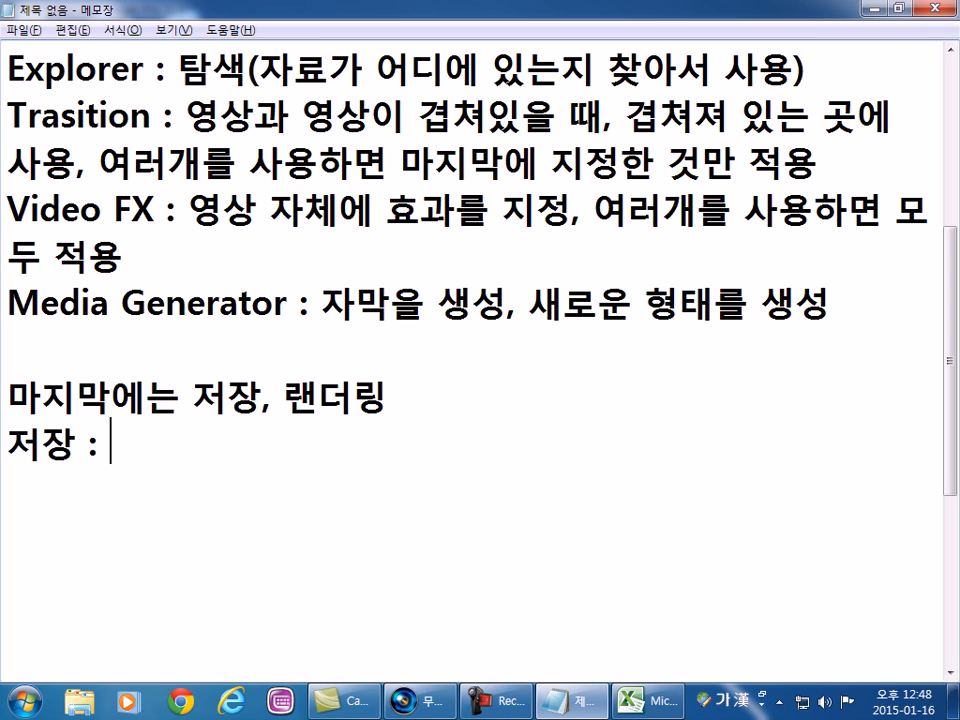
type("작업하던")
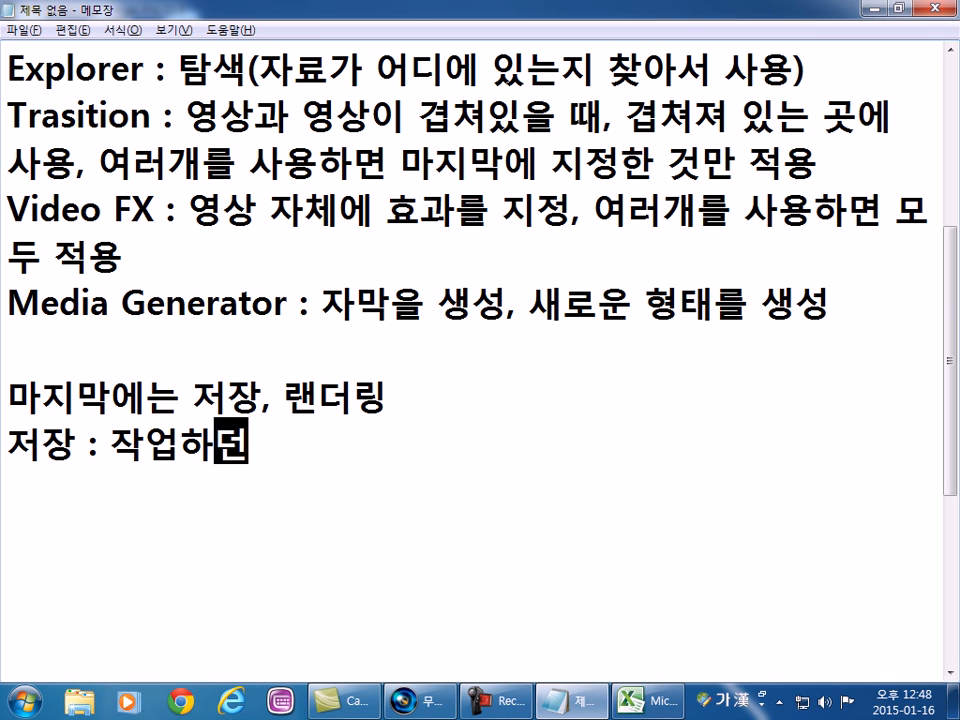
type(" 과정을 보관")
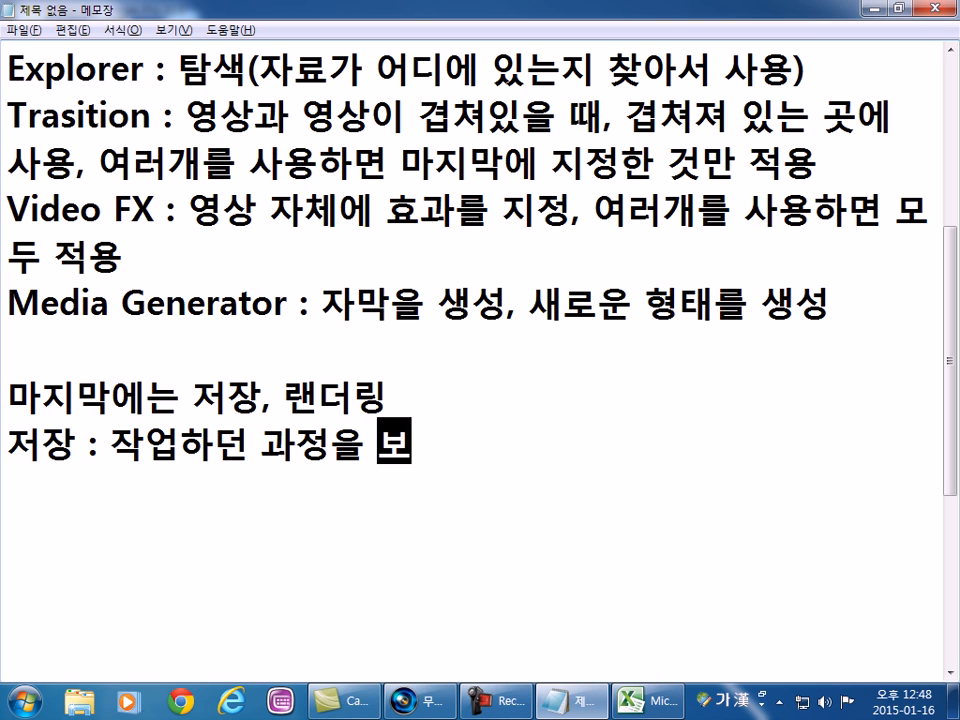
key("Return")
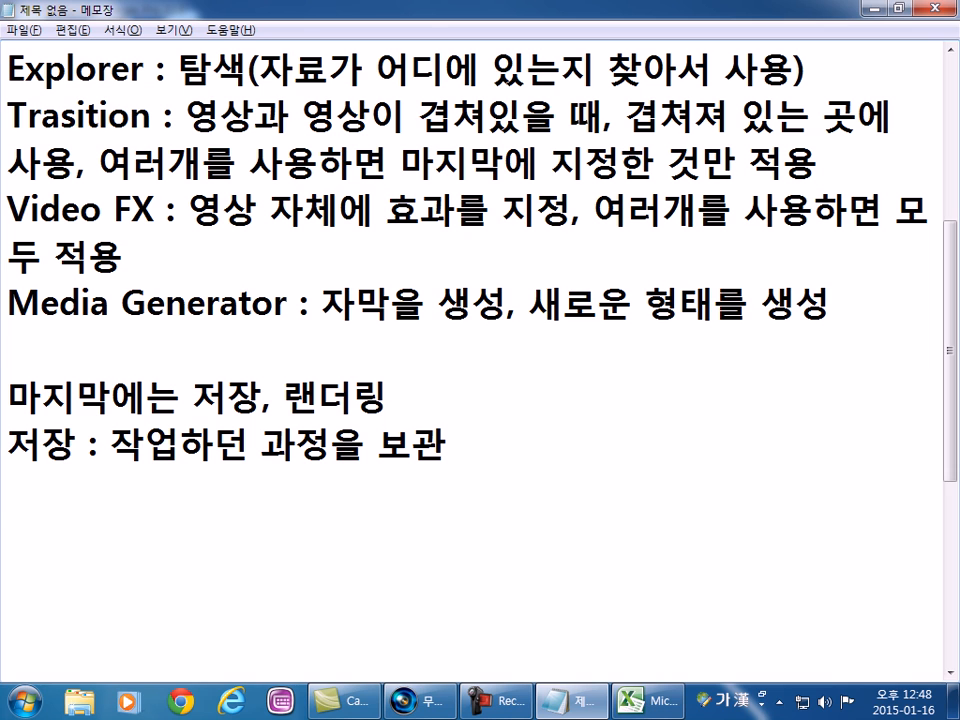
Add the line "랜더링 : 작업하던 내용을 하나의 동영상으로 제작" below the 저장 entry.
key("Return")
type("랜더링 :")
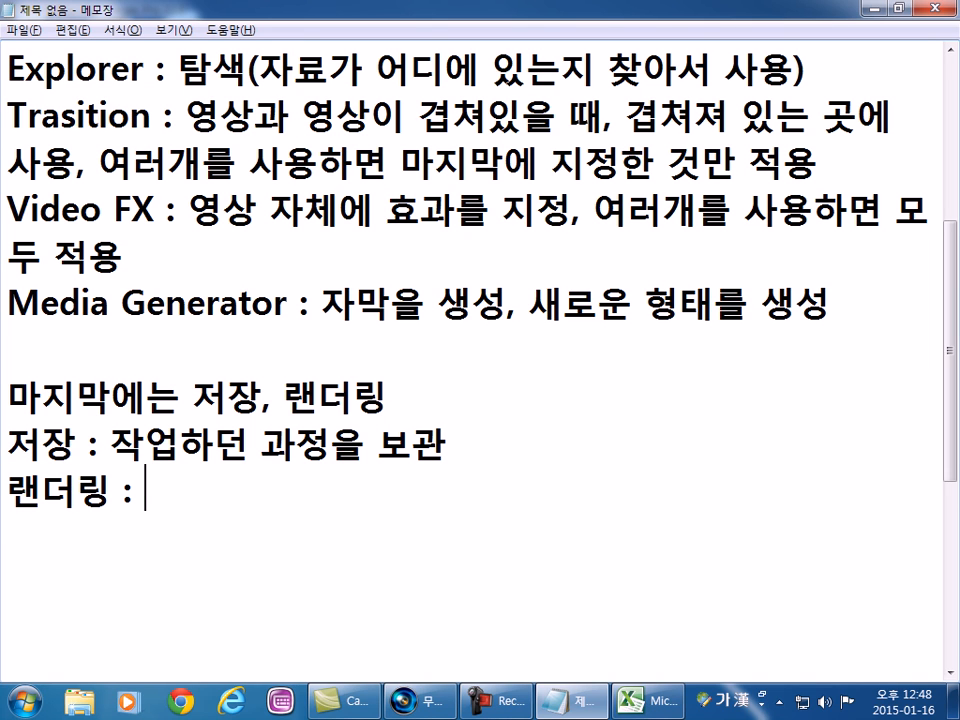
type(" 작업")
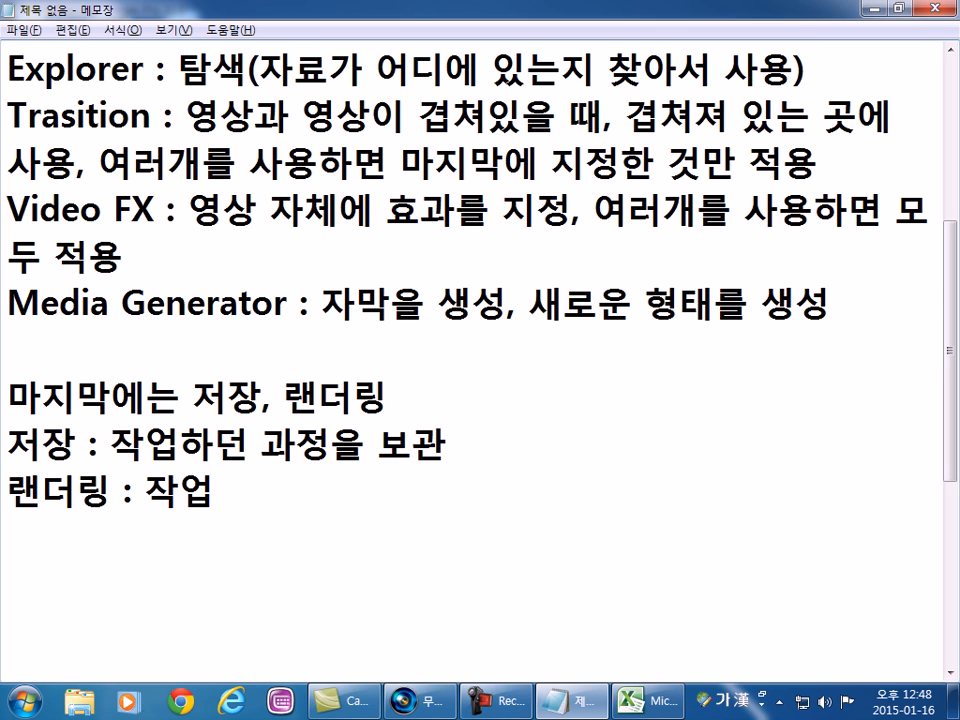
type("하던 내용을 ")
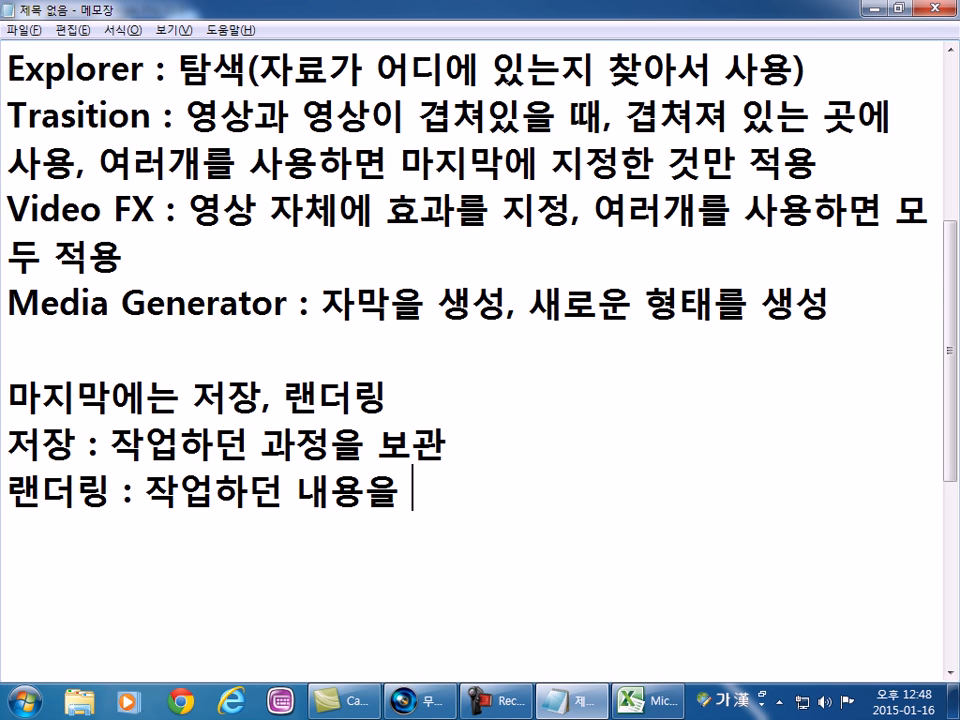
type("하나의 동영")
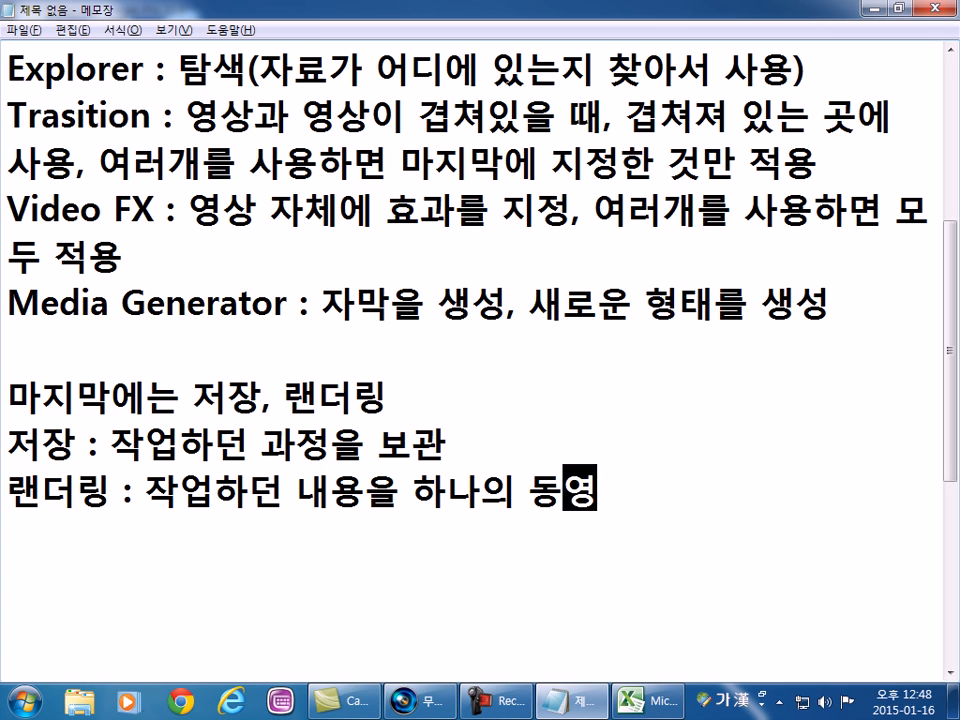
type("상을로 제작")
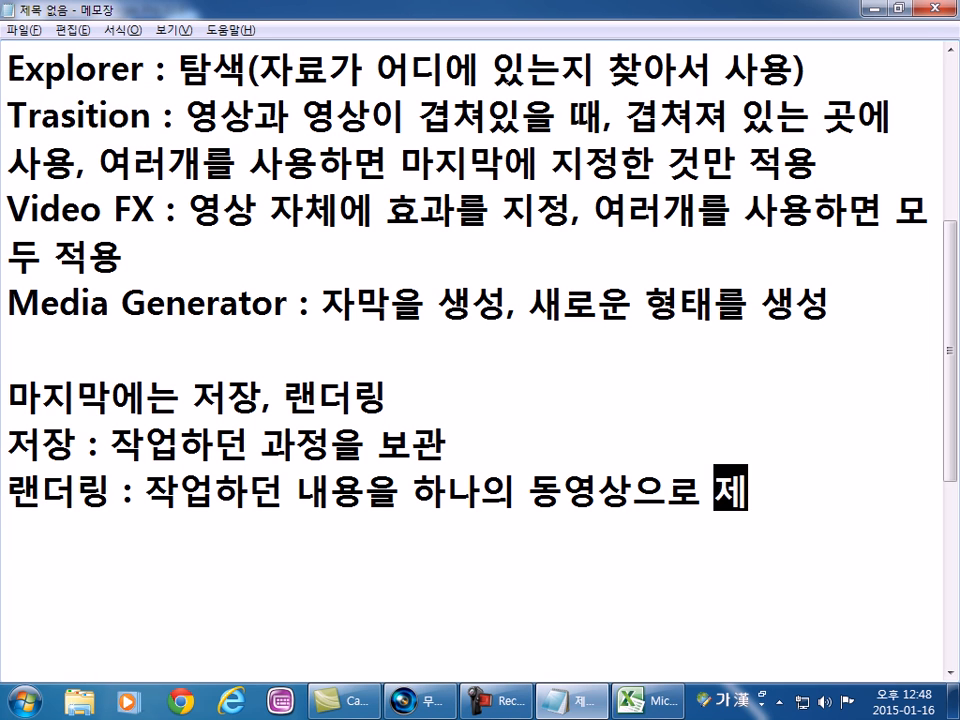
key("Return")
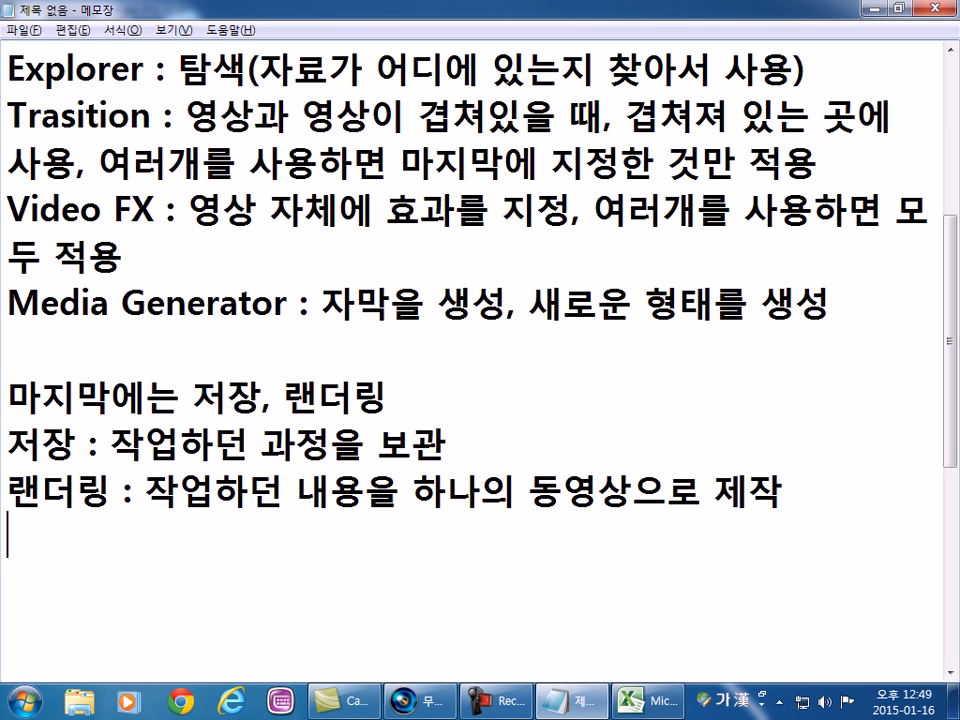
Correct the spelling of "랜더링" to "렌더링" in both the 마지막에는 line and the definition line of the notes.
left_click(37, 505)
key("BackSpace")
type("레ㄴ")
key("Up")
key("Left")
key("Left")
key("Left")
key("Left")
key("BackSpace")
type("렌")
key("Down")
key("Down")
key("Down")
key("Down")
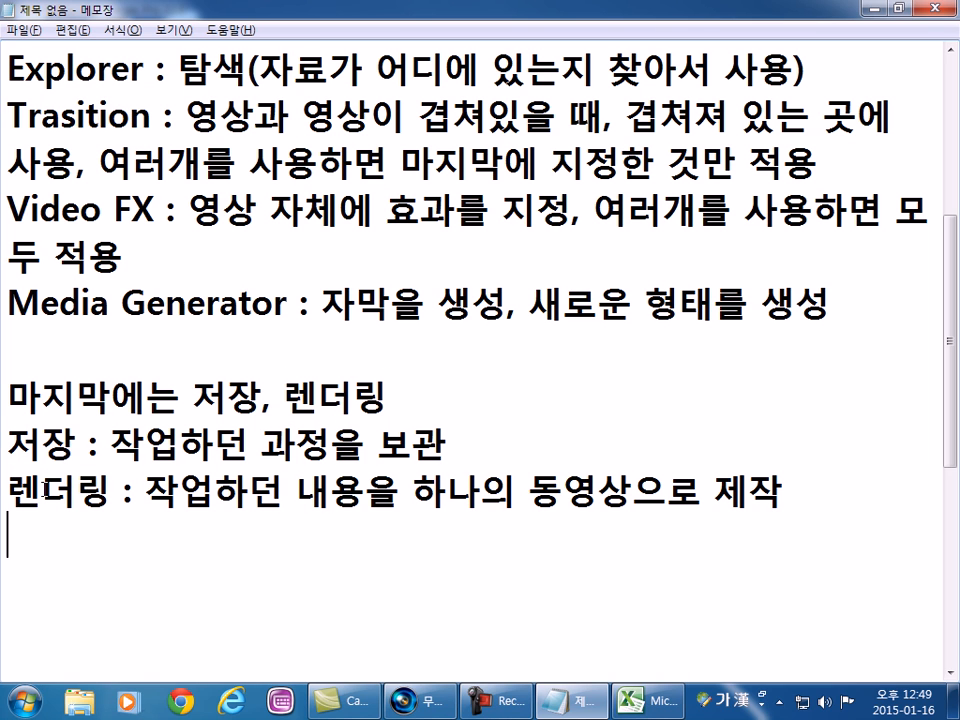
key("Up")
Switch to Vegas Pro, preview the title and opening picture events on the timeline, and close the program.
key("alt+Tab")
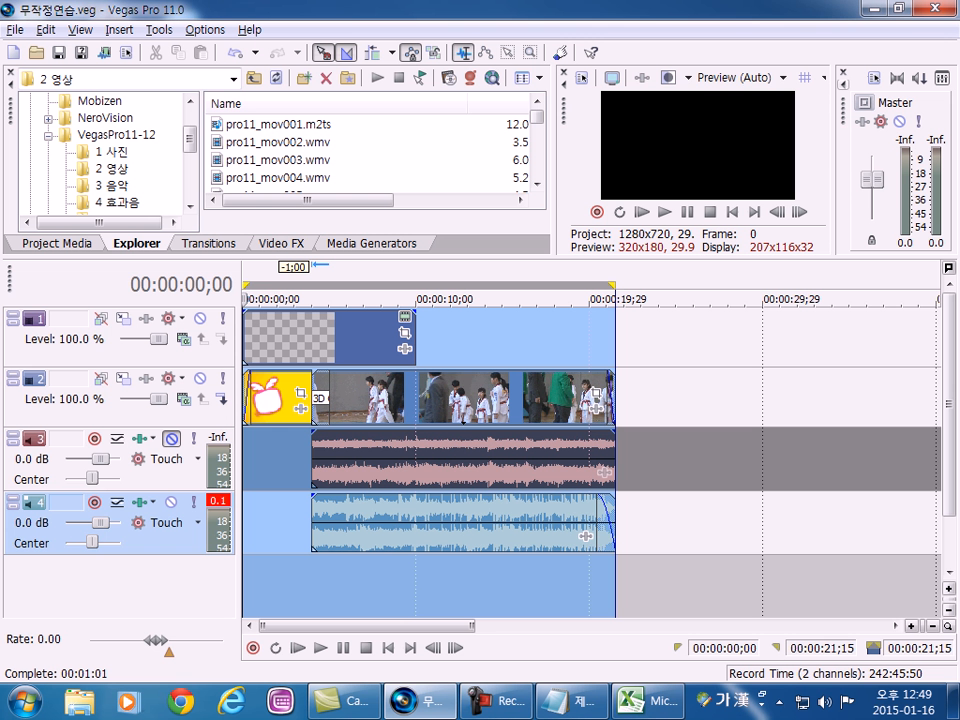
left_click(356, 335)
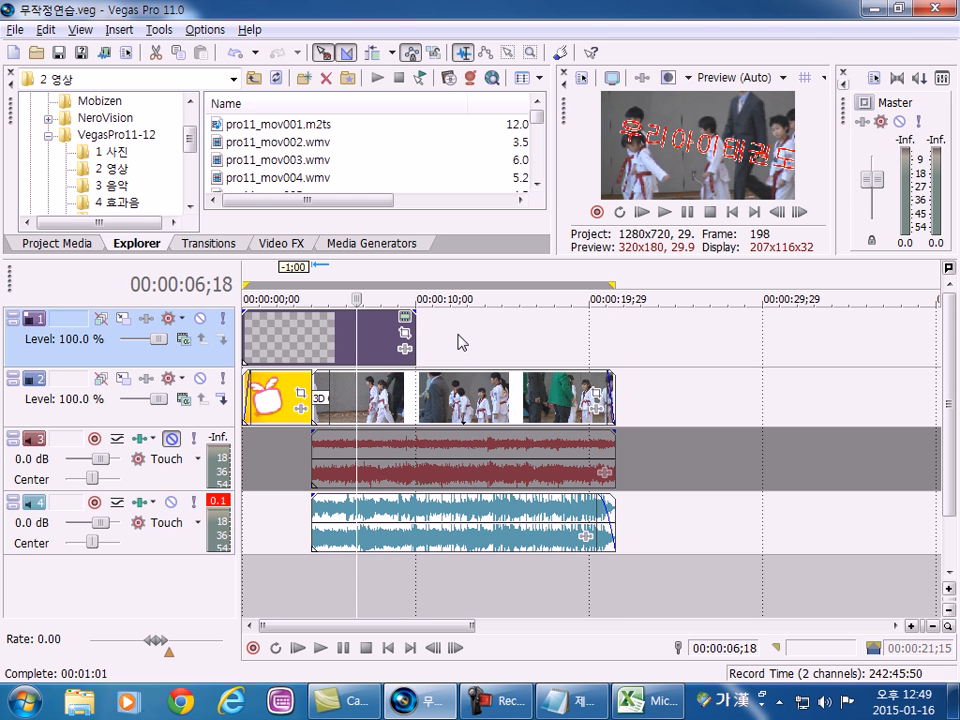
left_click(271, 402)
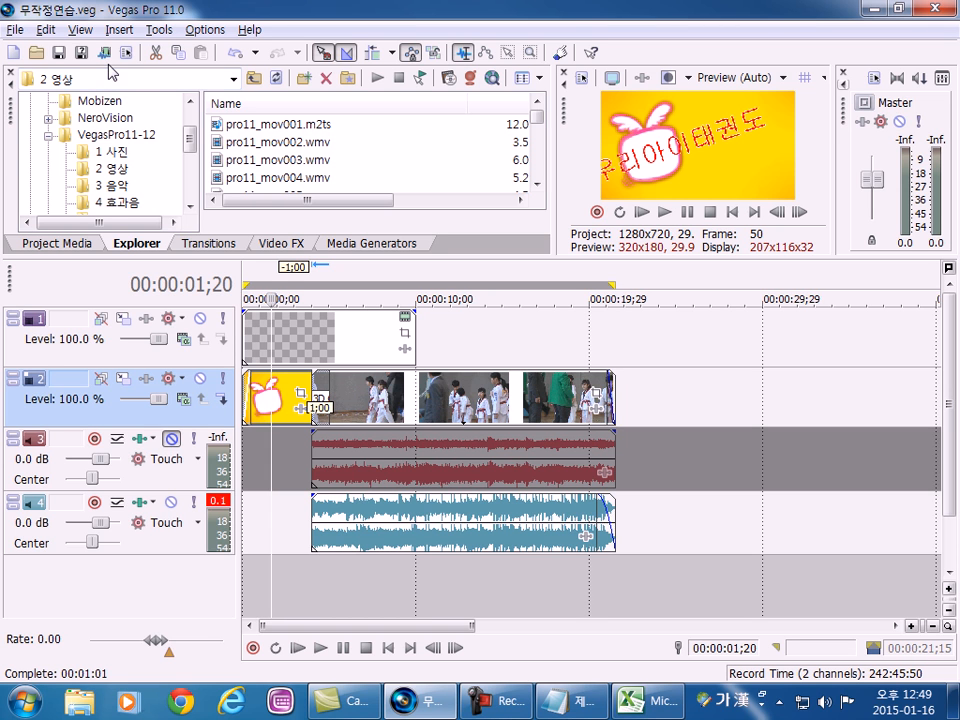
key("alt+Tab")
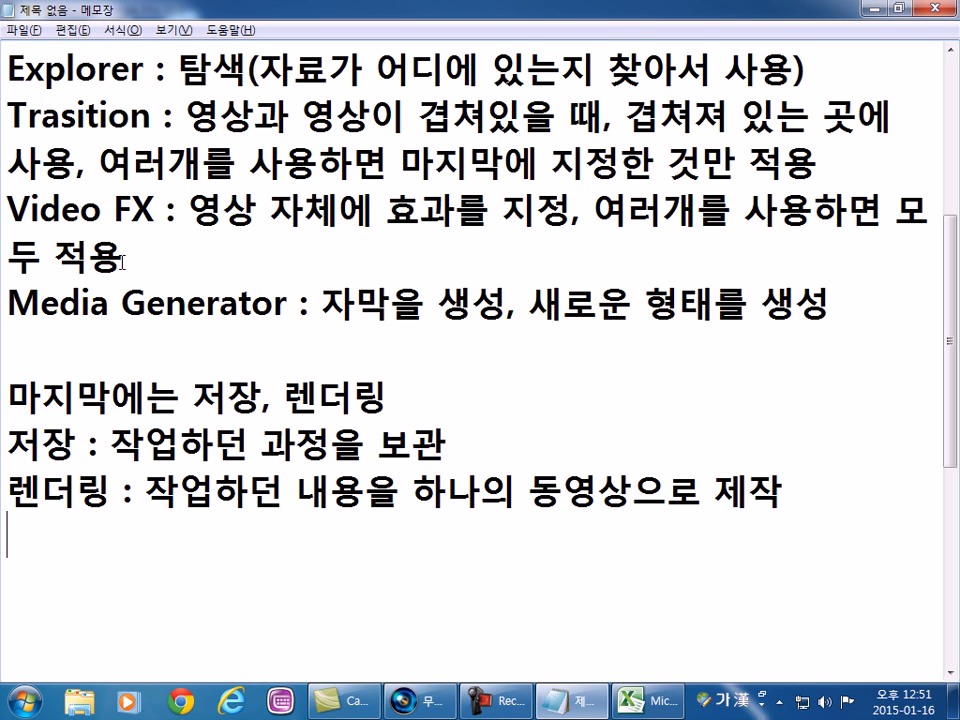
left_click(872, 10)
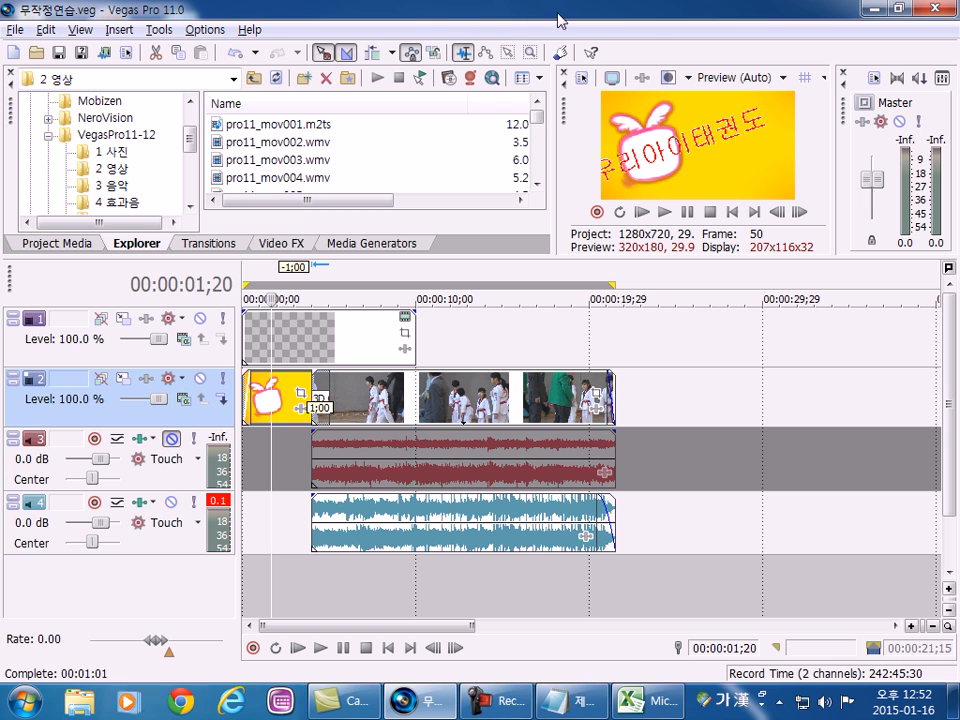
left_click(937, 10)
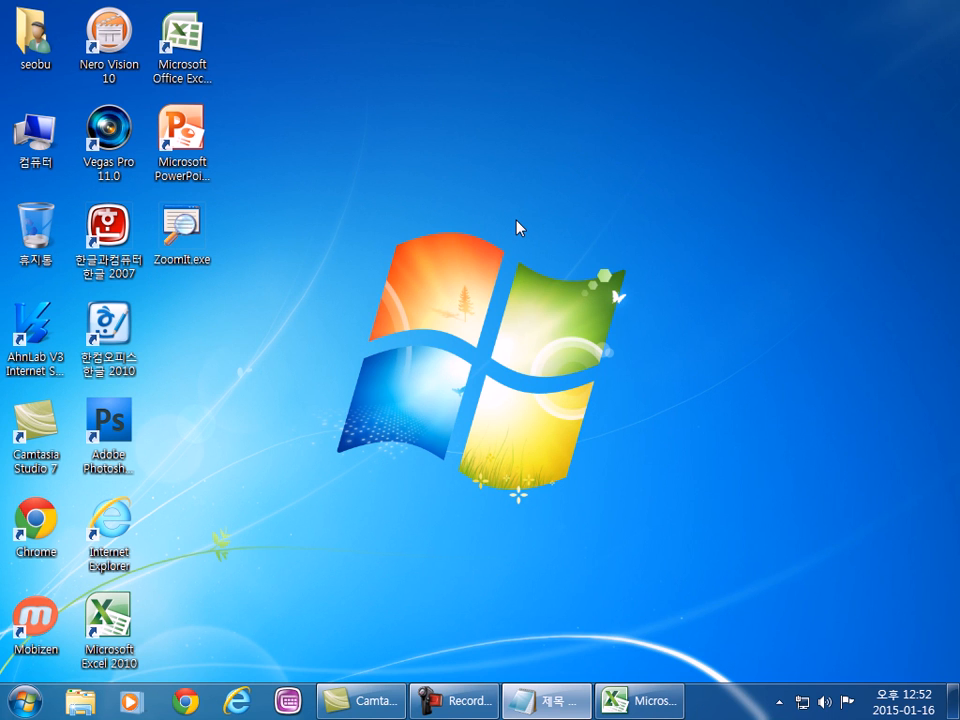
Return to the Notepad notes and add "PC의 성능이 좋아야 렌더링이 빠르다." after a blank line at the end.
left_click(540, 700)
scroll(414, 392, "down", 3)
key("Return")
key("Hangul")
type("PC")
key("Hangul")
type("의 성ㄴ")
type("능이 좋아야")
type(" 렌더ㄹ")
key("BackSpace")
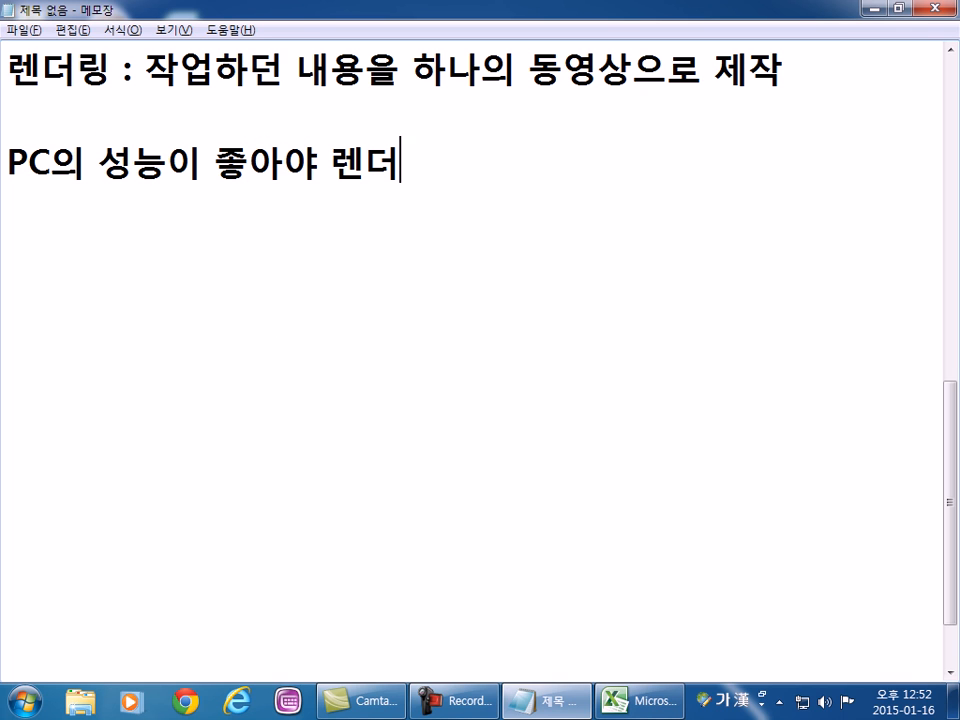
type("링이 빠르다.")
key("Return")
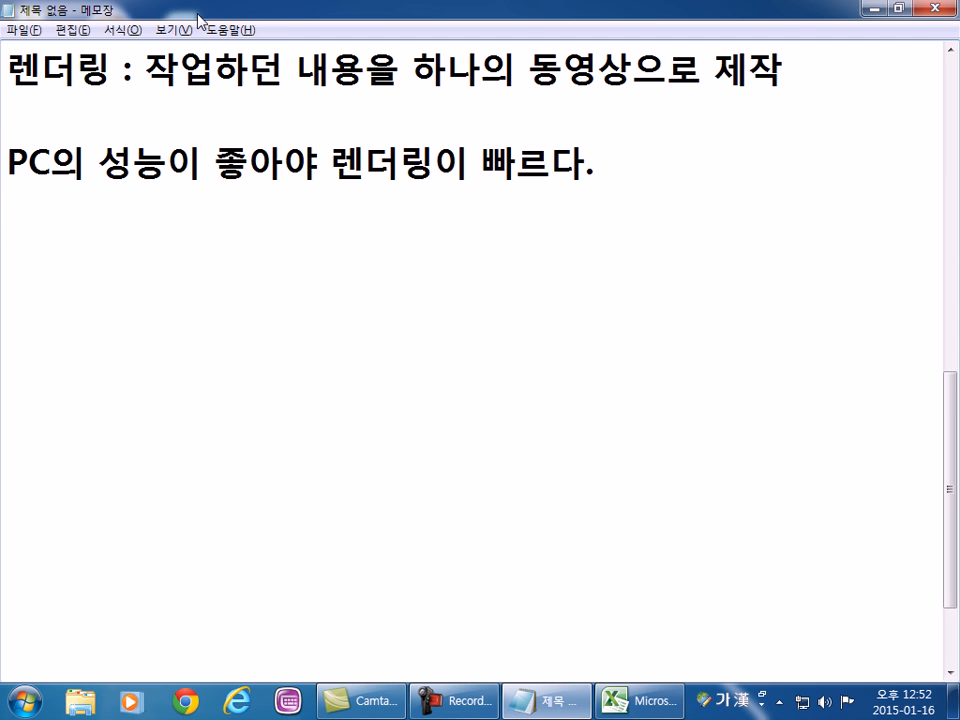
Restore the maximized notes window to a smaller size and move it clear of the Computer icon on the desktop.
double_click(150, 14)
mouse_move(322, 40)
left_mouse_down()
mouse_move(351, 67)
mouse_move(325, 42)
left_mouse_up()
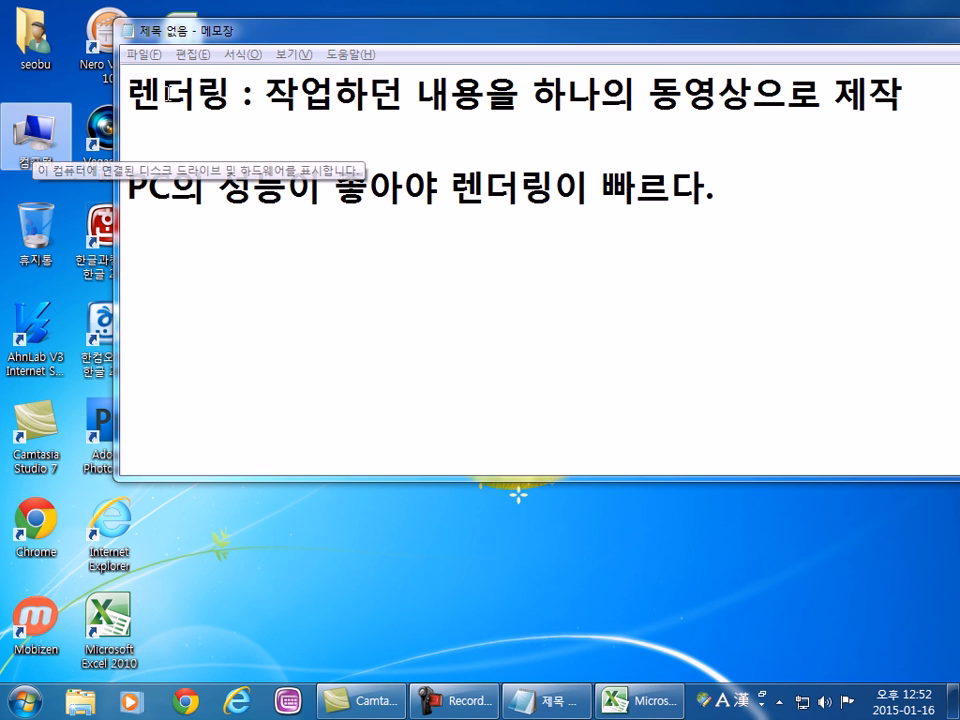
left_click_drag(223, 41, 285, 38)
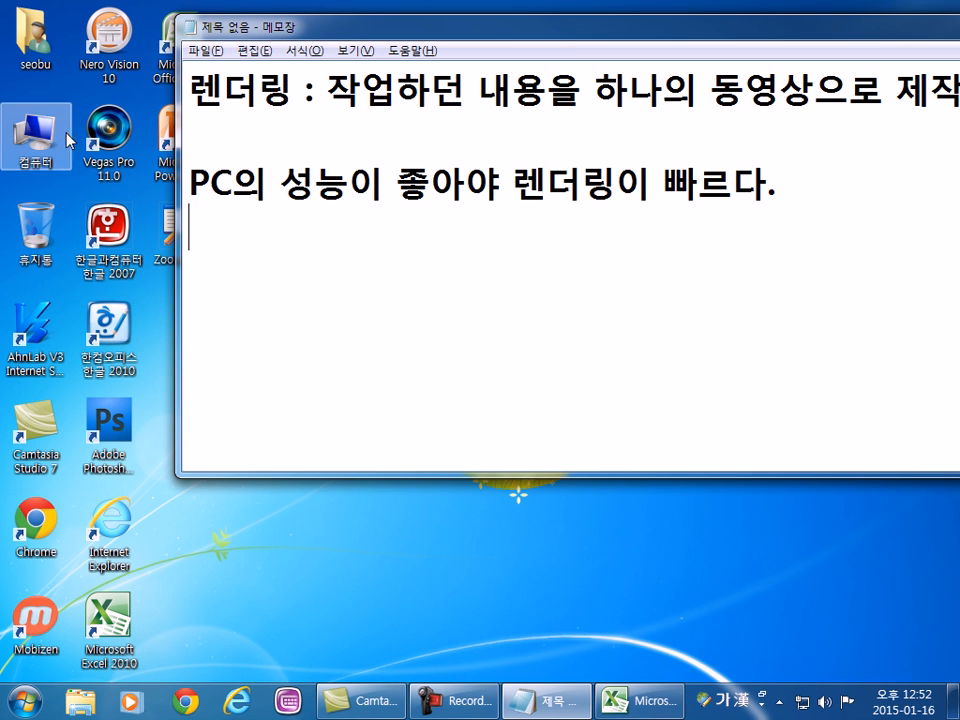
Open the computer's system properties, examine the specifications and Windows Experience Index component scores, and close the window.
left_click(42, 142)
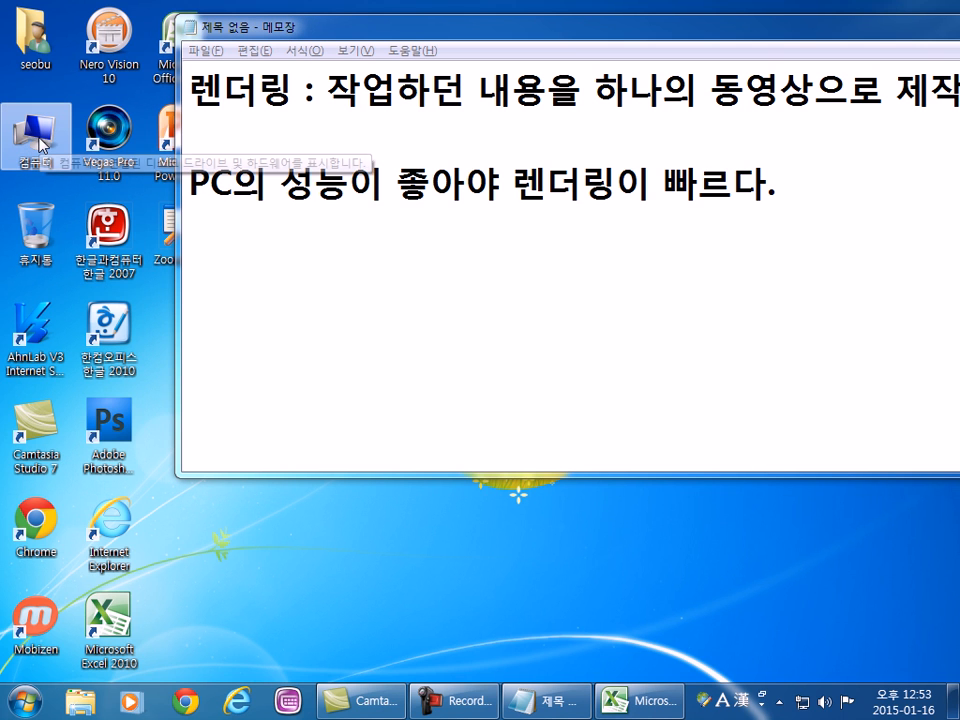
right_click(42, 142)
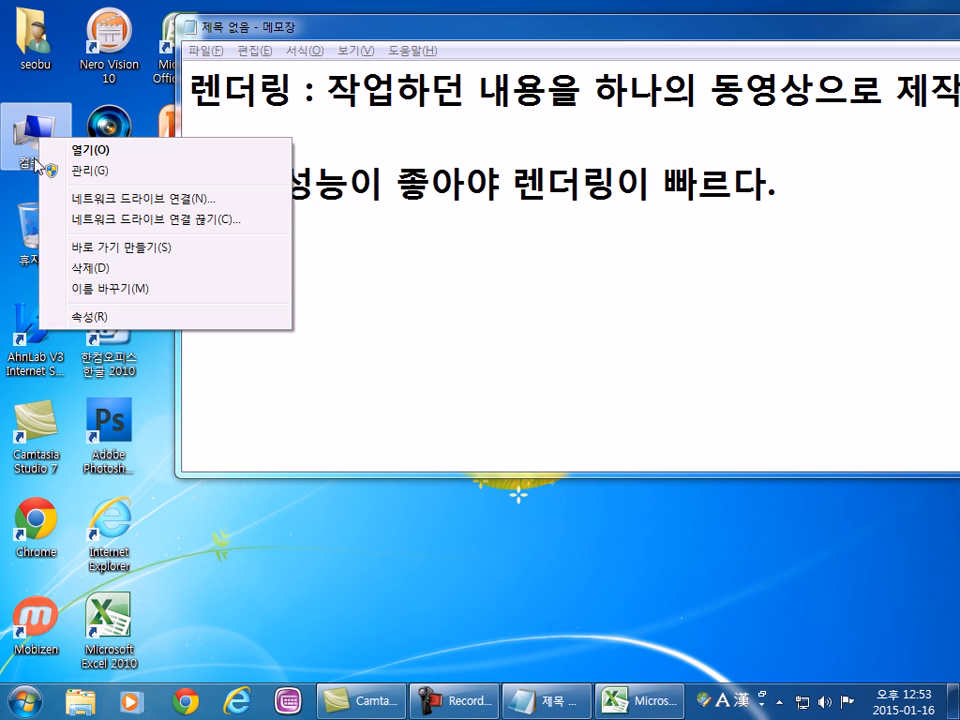
left_click(27, 124)
right_click(27, 124)
left_click(23, 122)
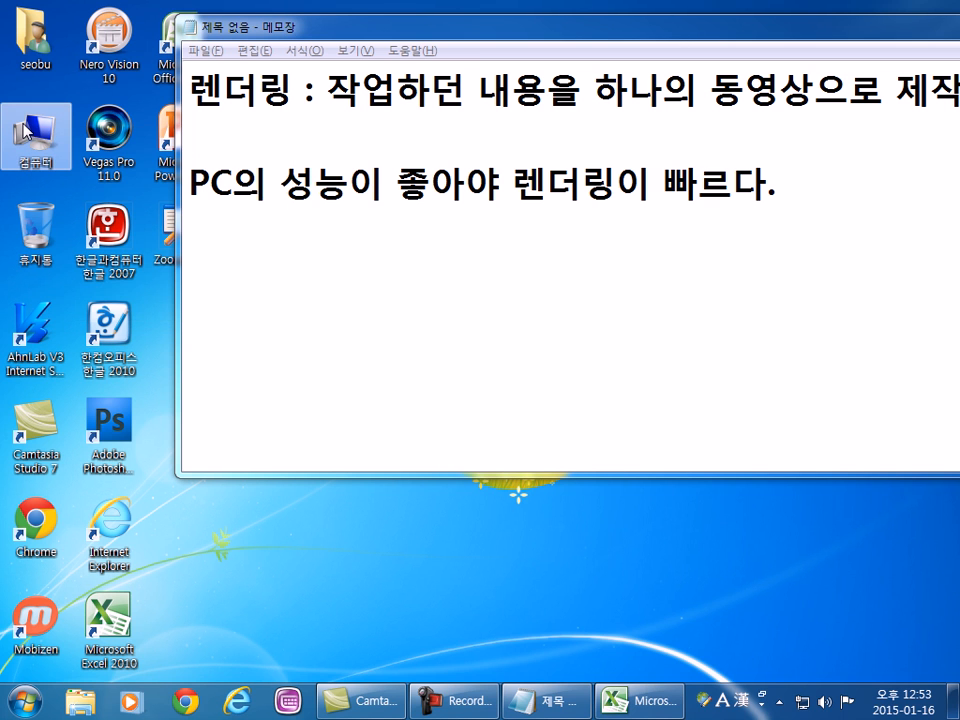
right_click(23, 123)
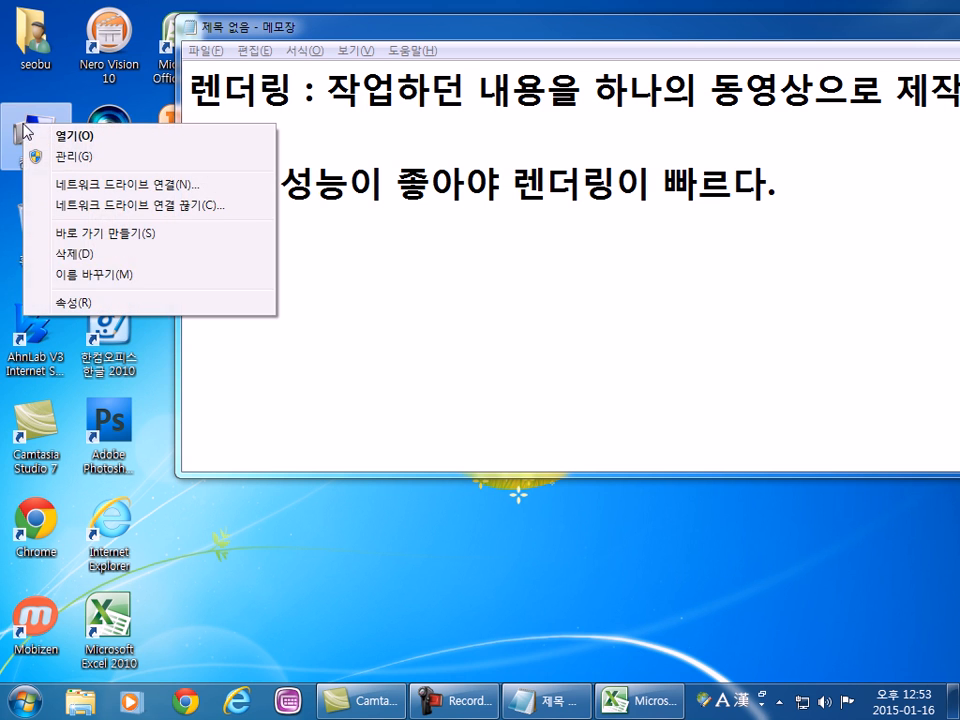
left_click(98, 304)
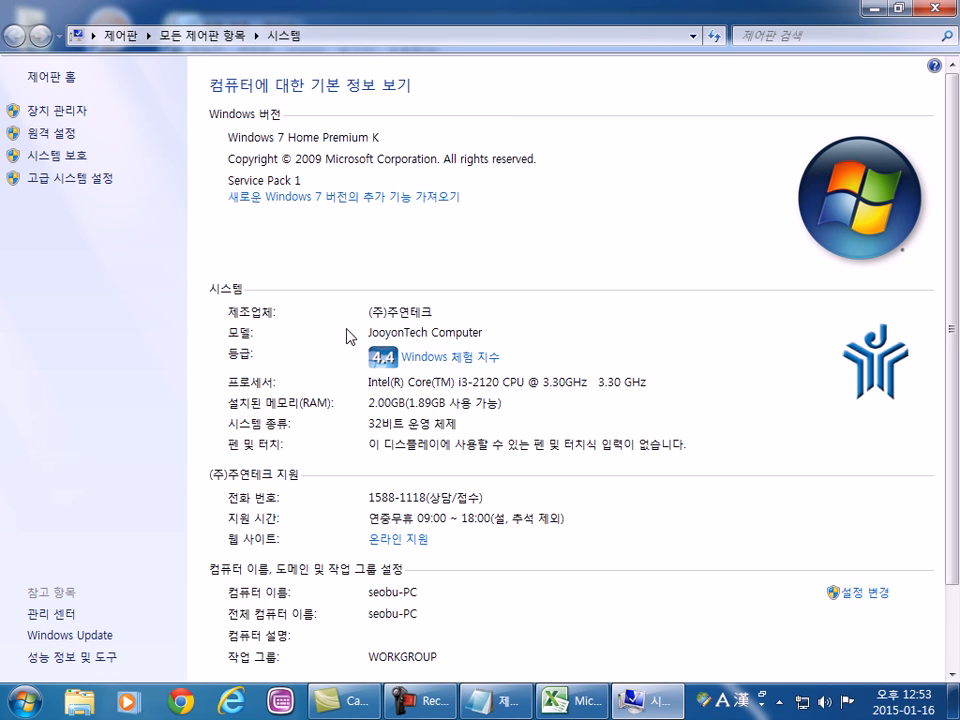
left_click(426, 360)
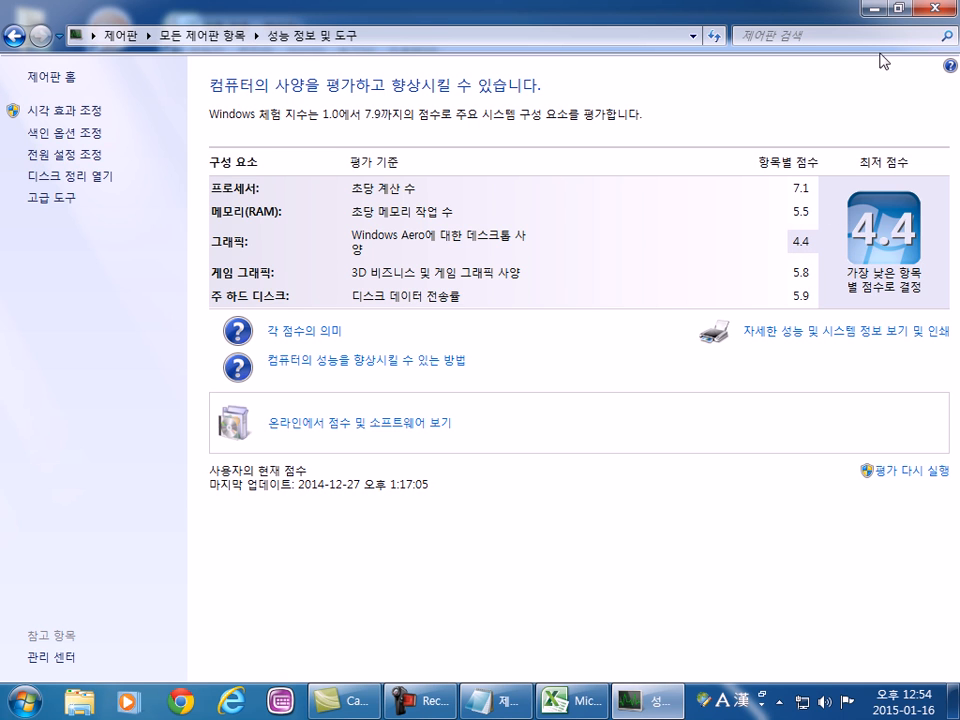
left_click(938, 8)
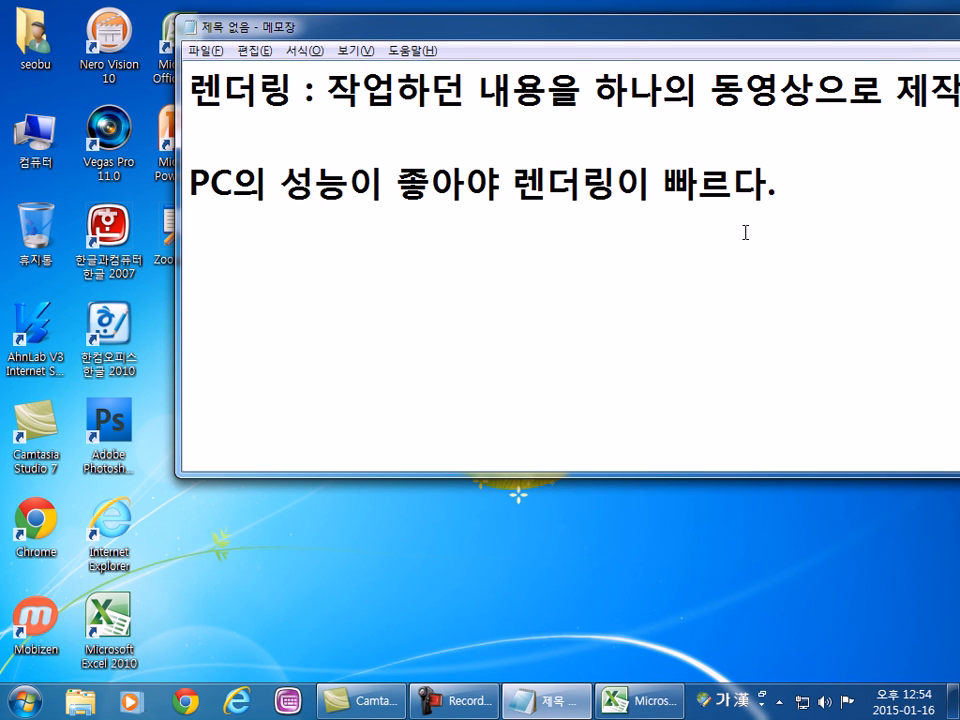
Reposition and maximize the notes window, and minimize it to clear the desktop.
left_click_drag(456, 27, 505, 57)
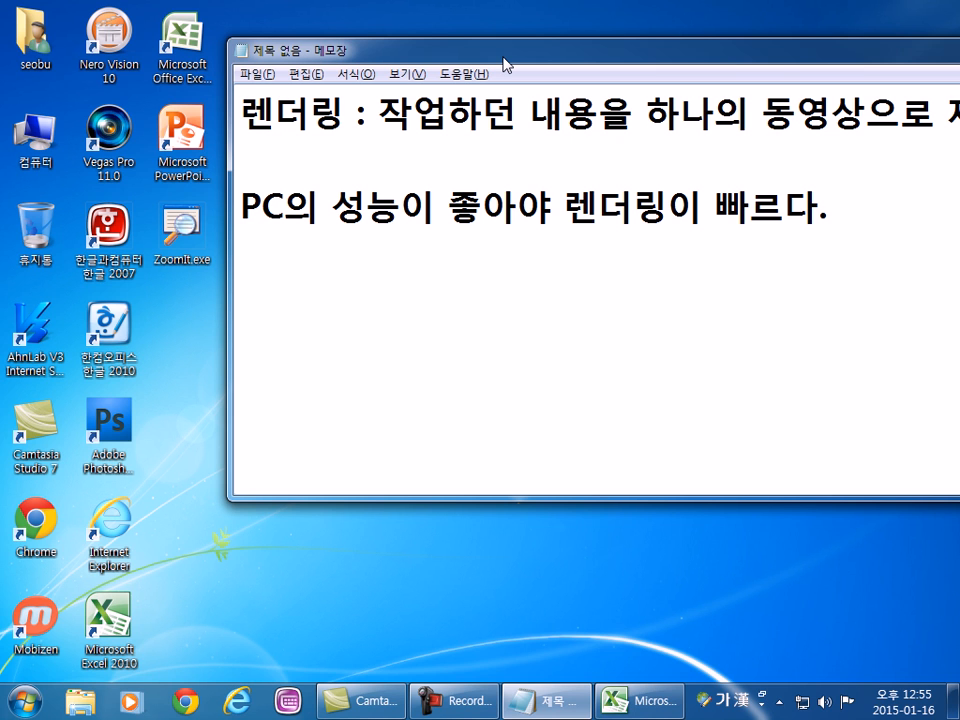
left_click_drag(490, 60, 440, 27)
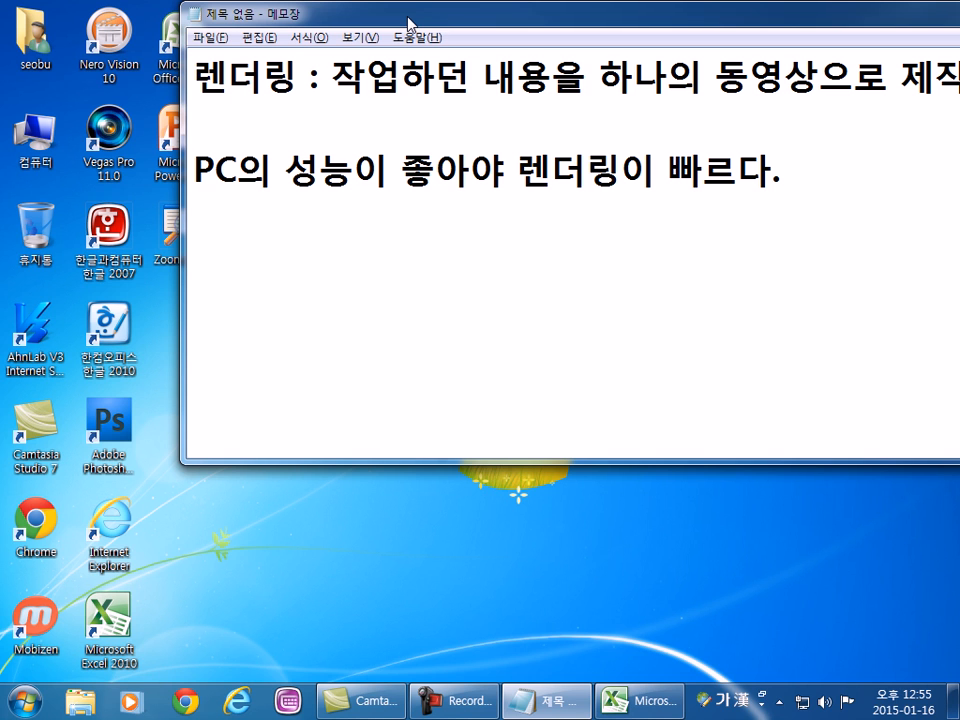
double_click(410, 22)
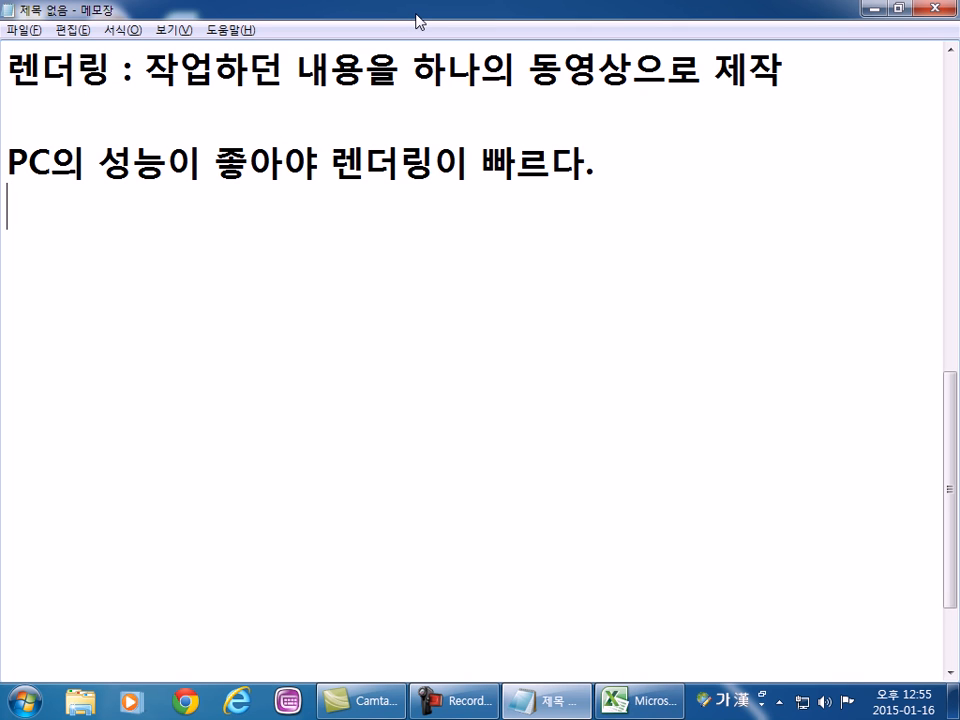
left_click(878, 9)
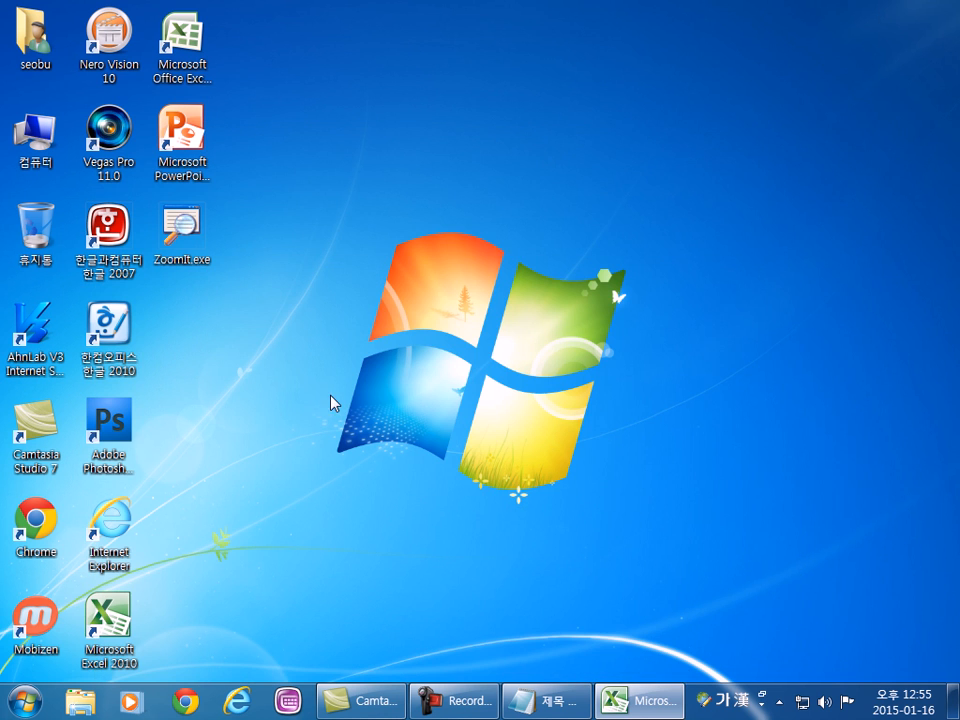
Launch Mobizen from the desktop and reposition the mirrored phone window near the middle of the screen.
double_click(35, 620)
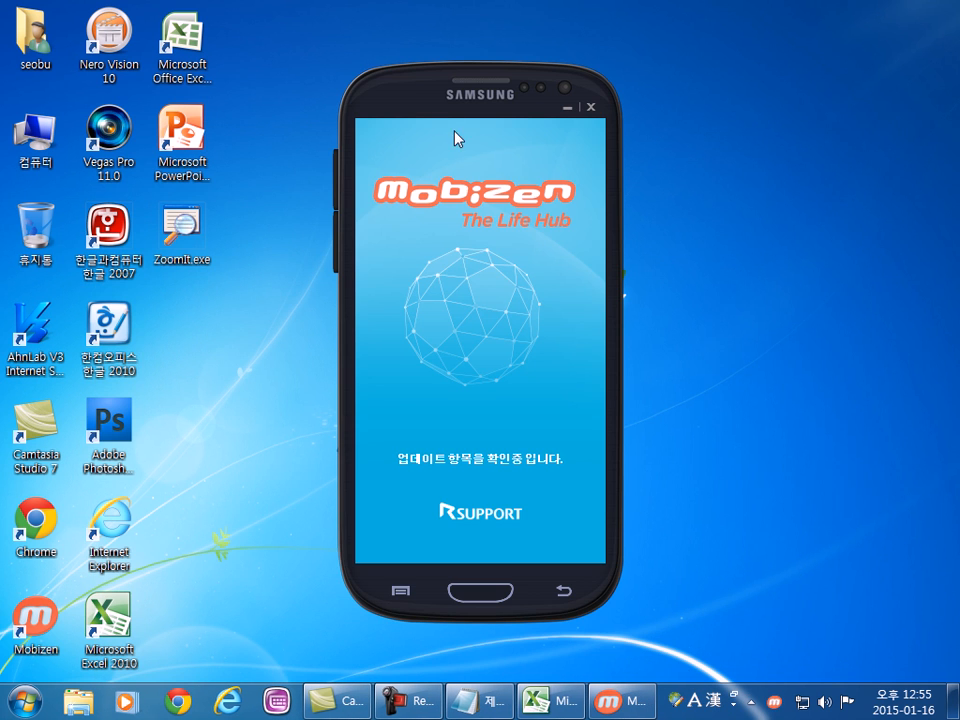
left_click_drag(414, 96, 515, 64)
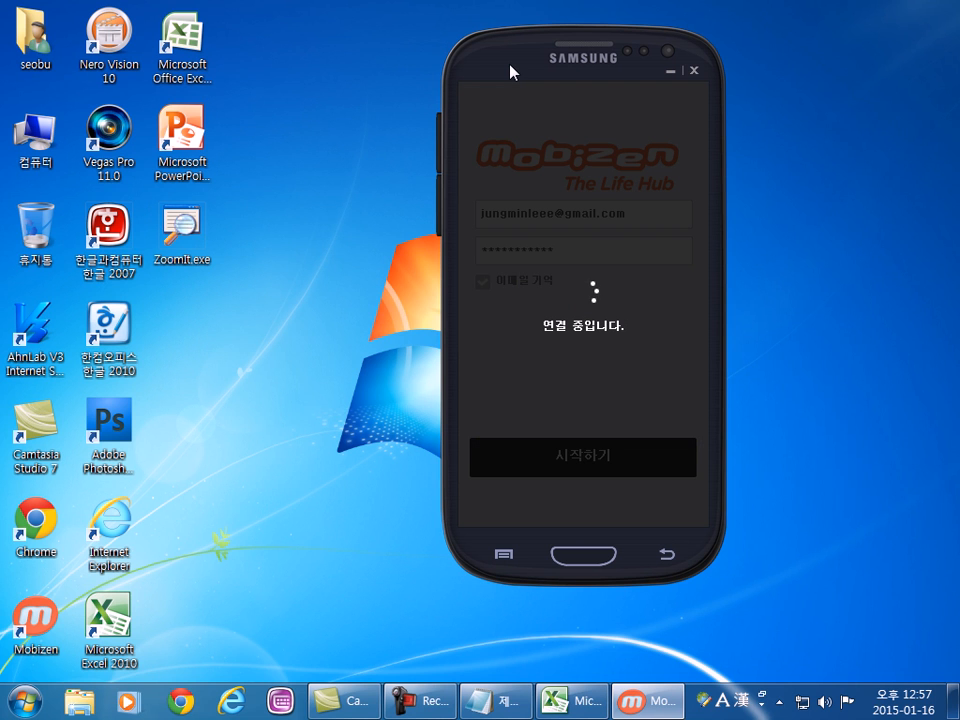
left_click_drag(490, 48, 433, 48)
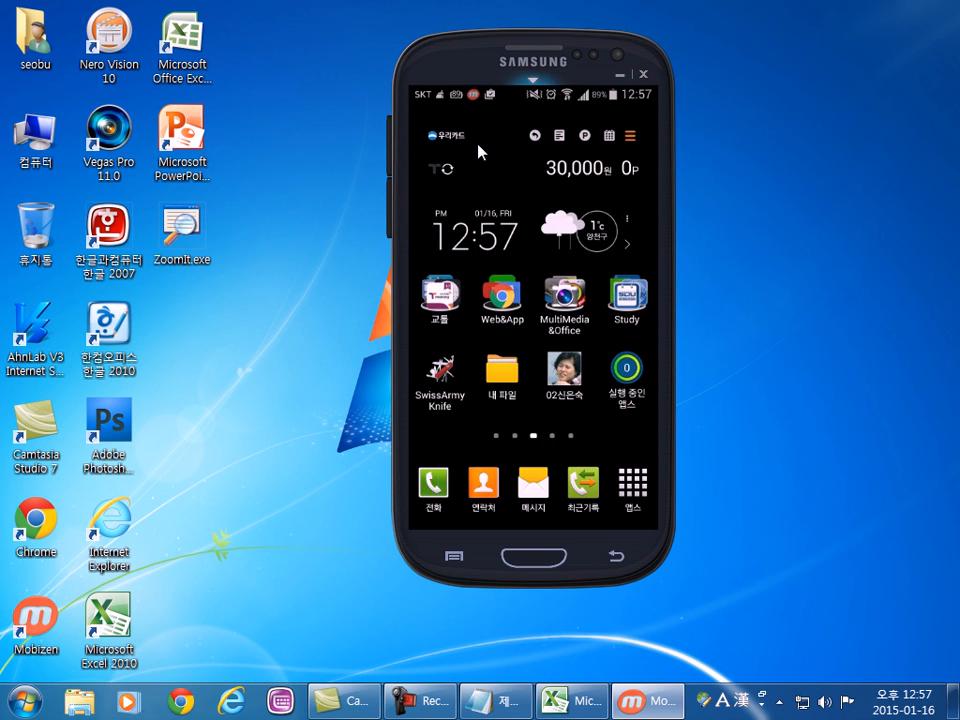
Browse the mirrored phone's home screen pages and dismiss the home screen options menu.
left_click_drag(462, 427, 583, 446)
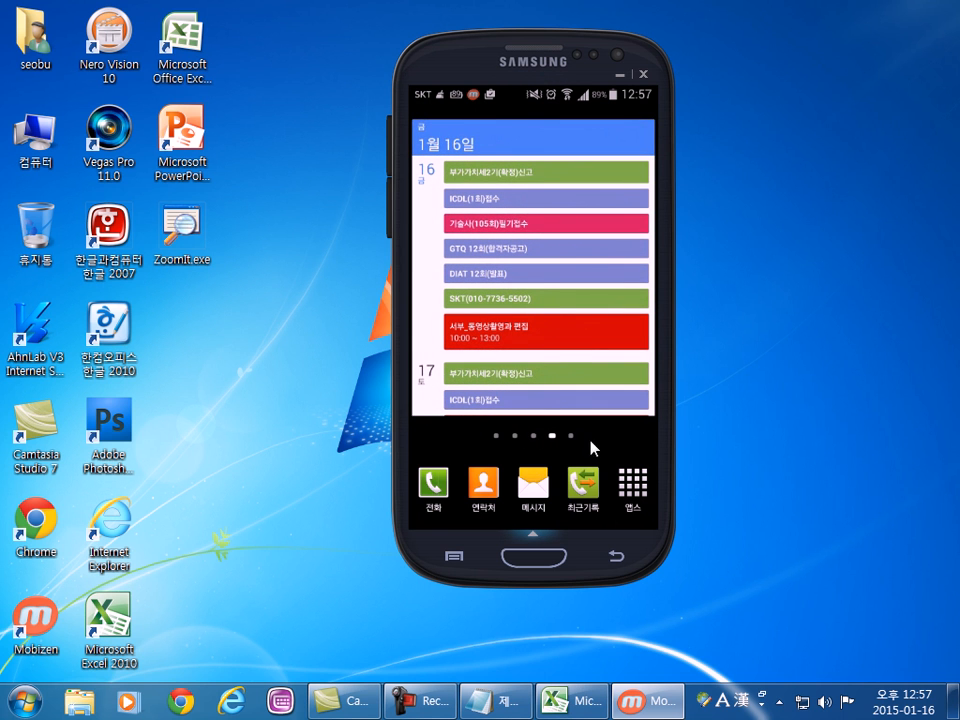
left_click_drag(463, 431, 555, 431)
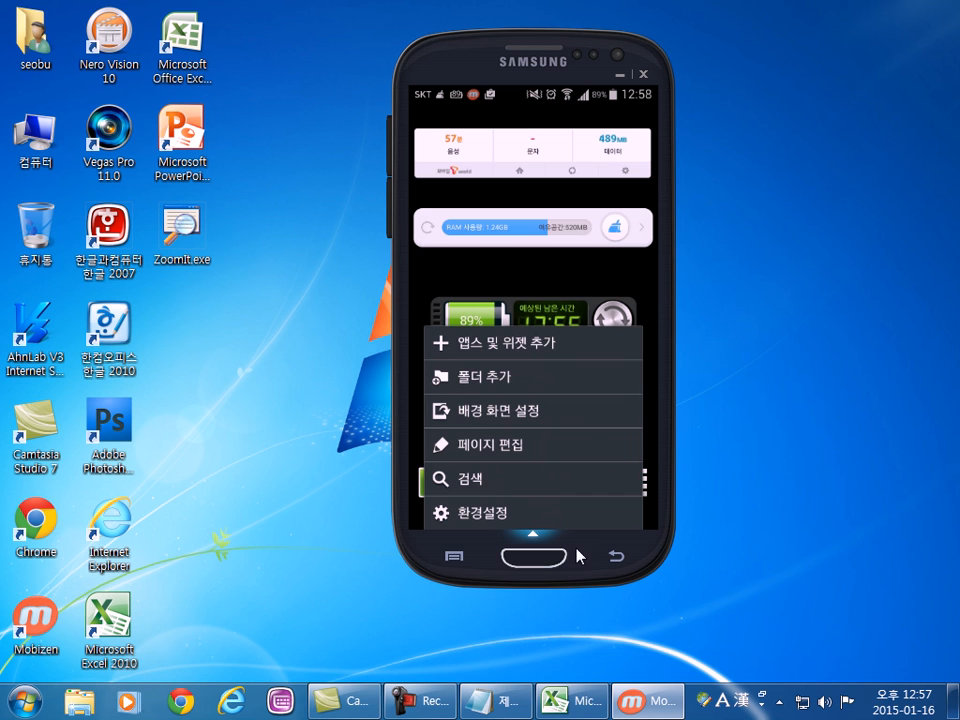
left_click(607, 566)
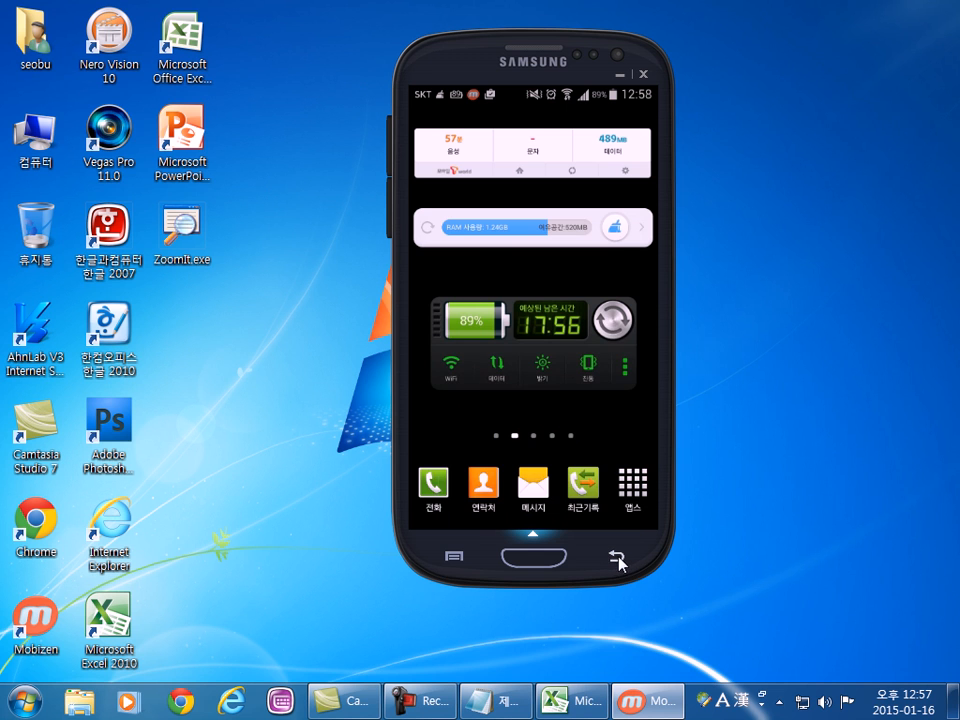
Move the mirrored phone window higher on the desktop and wake the phone's display.
left_click_drag(406, 61, 369, 22)
left_click_drag(616, 537, 537, 384)
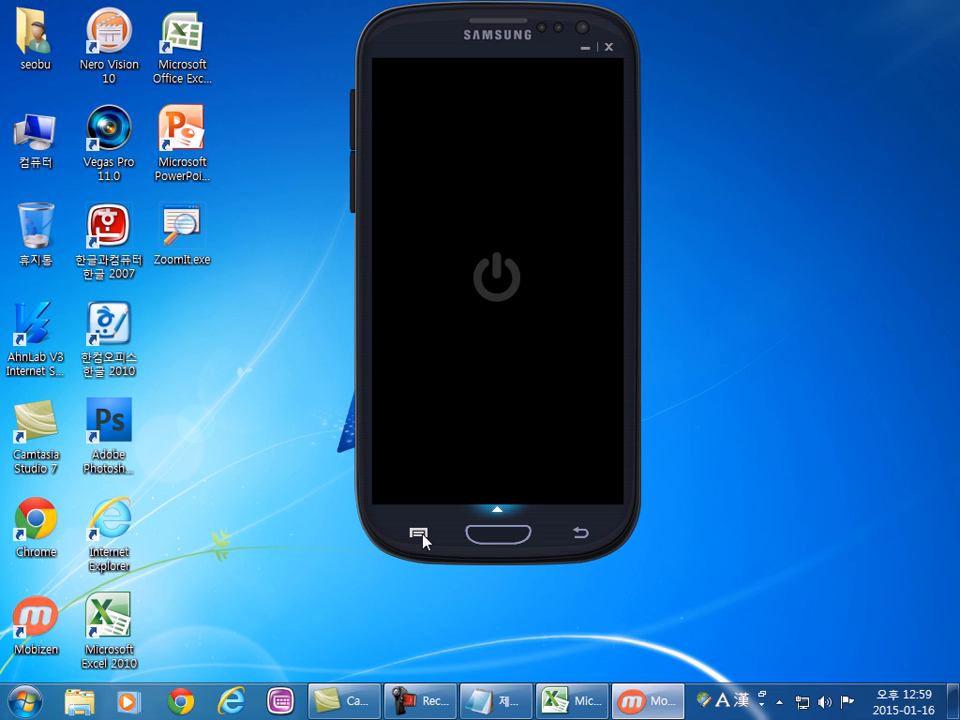
left_click(422, 534)
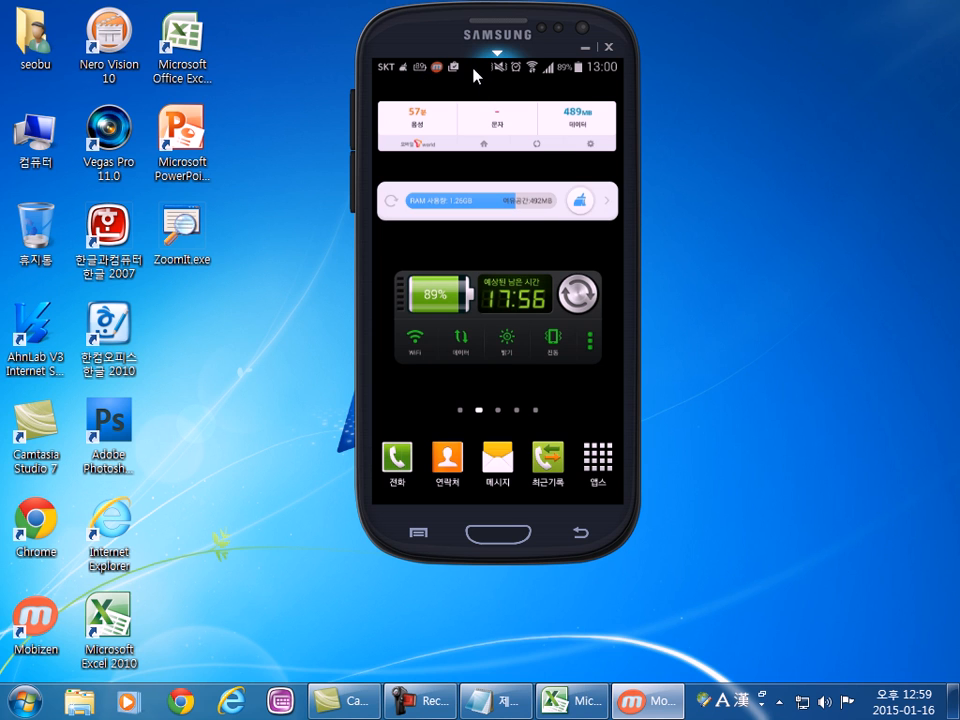
Open the phone's notification panel, view the date and time settings (날짜 및 시간), and return to the notification panel.
left_click_drag(480, 71, 497, 514)
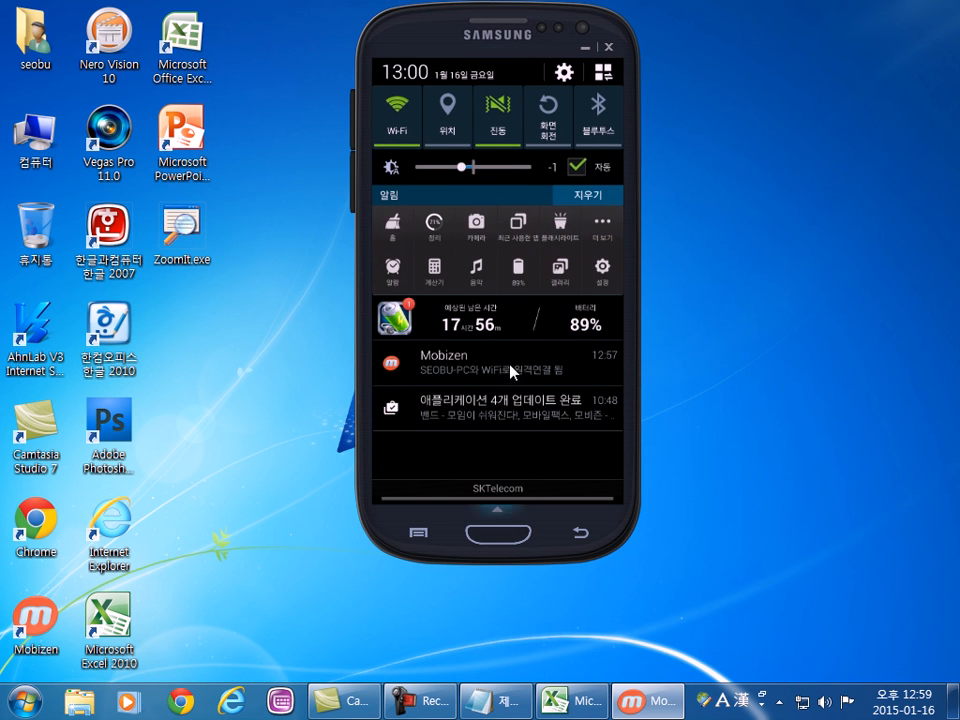
left_click(452, 70)
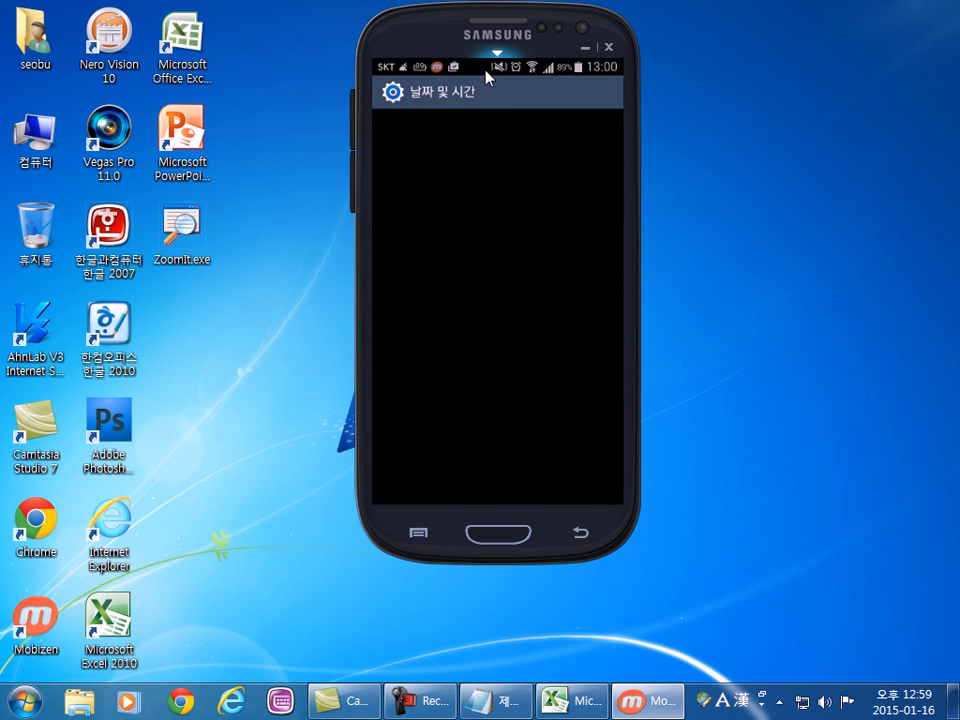
left_click_drag(471, 70, 482, 497)
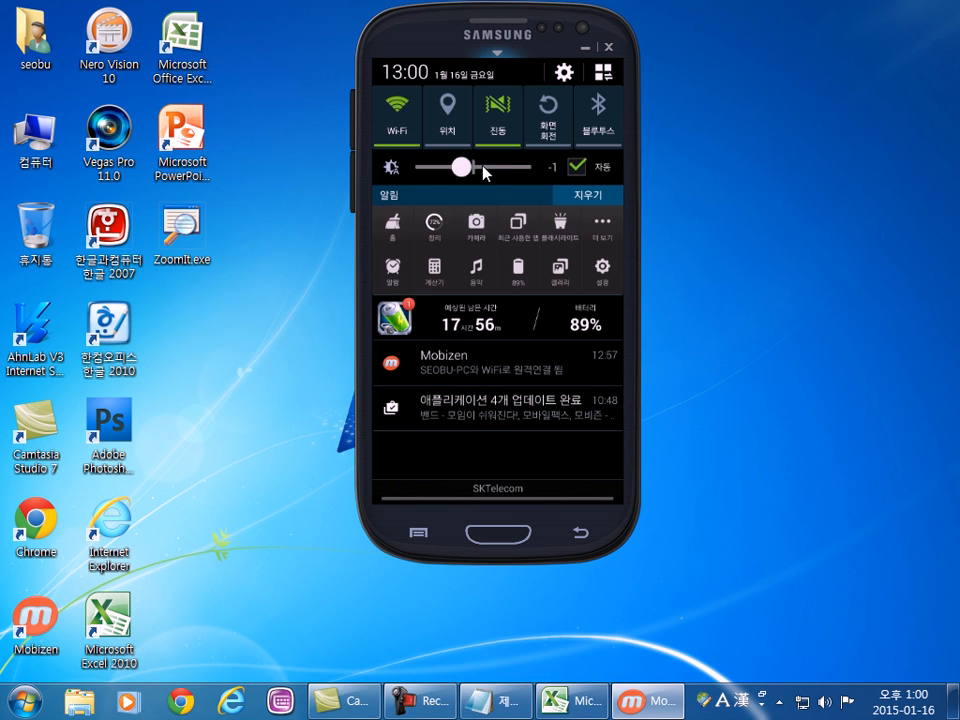
Try the manual brightness range from minimum to maximum with automatic brightness off, and restore automatic brightness at level 0.
left_click(577, 167)
left_click_drag(501, 170, 547, 172)
left_click_drag(547, 175, 398, 172)
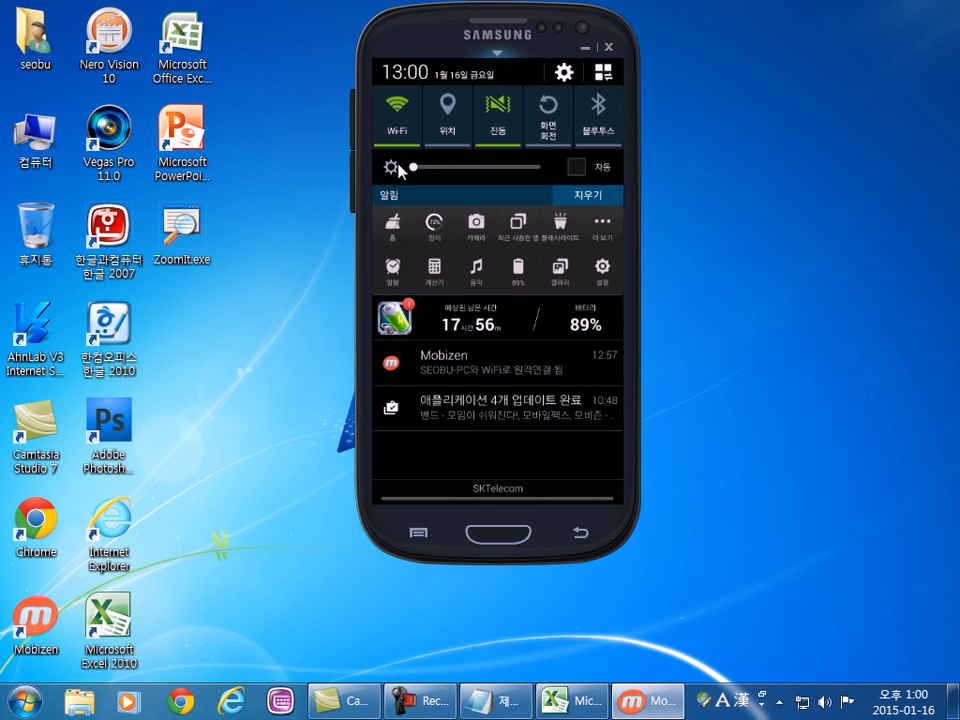
left_click_drag(410, 170, 554, 177)
left_click_drag(451, 176, 478, 170)
left_click(576, 168)
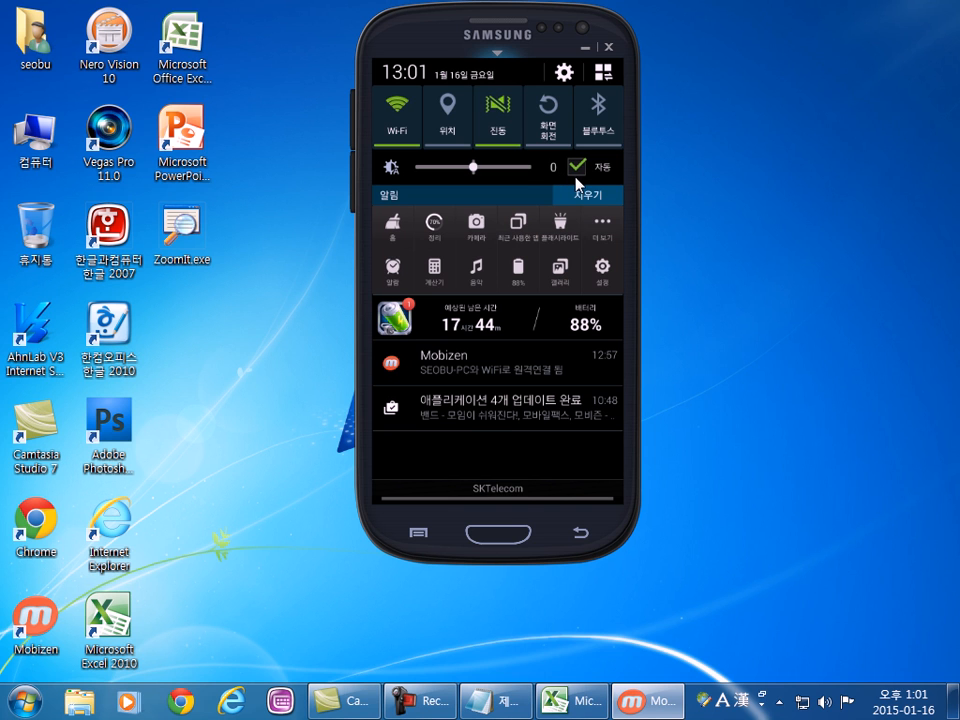
Examine the notification panel's quick setting toggles from Wi-Fi through S Beam, and open the full toggle grid.
left_click(400, 118)
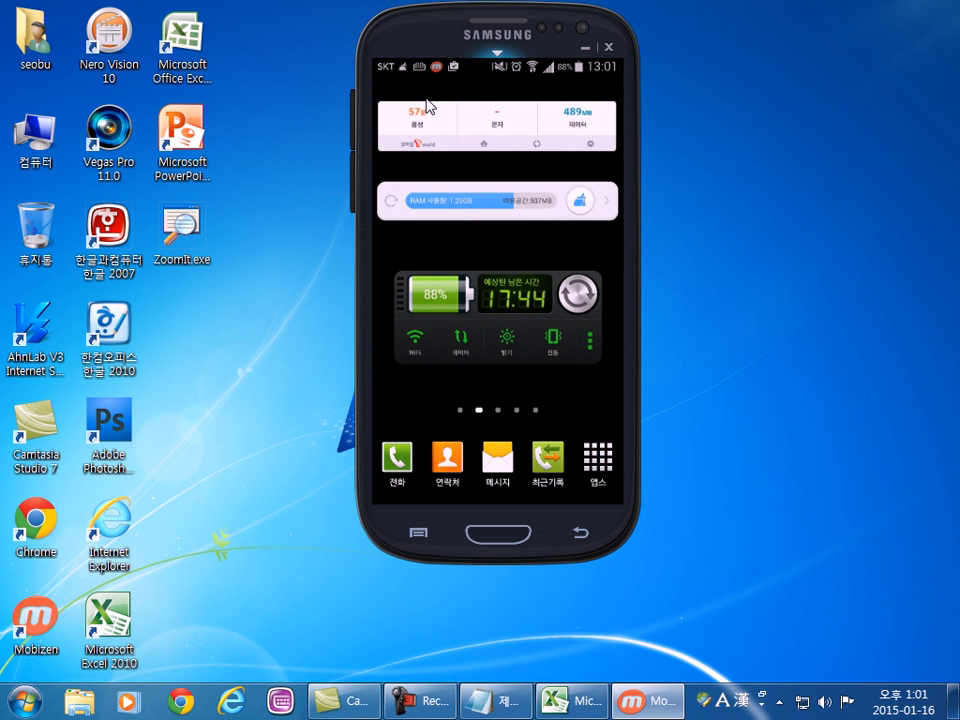
left_click_drag(478, 72, 484, 413)
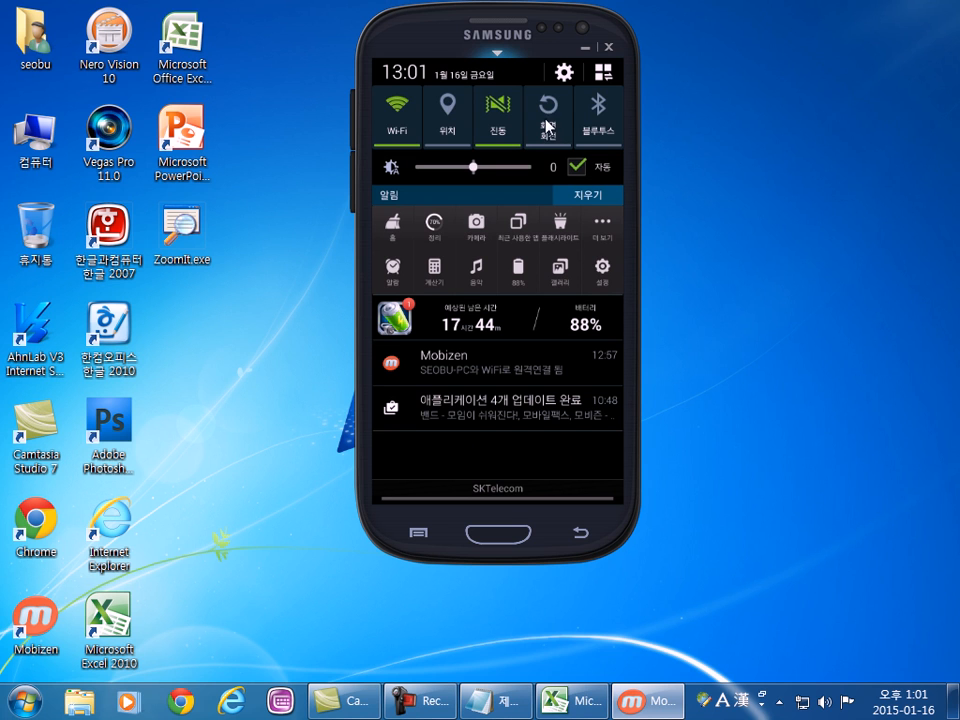
left_click_drag(497, 122, 388, 114)
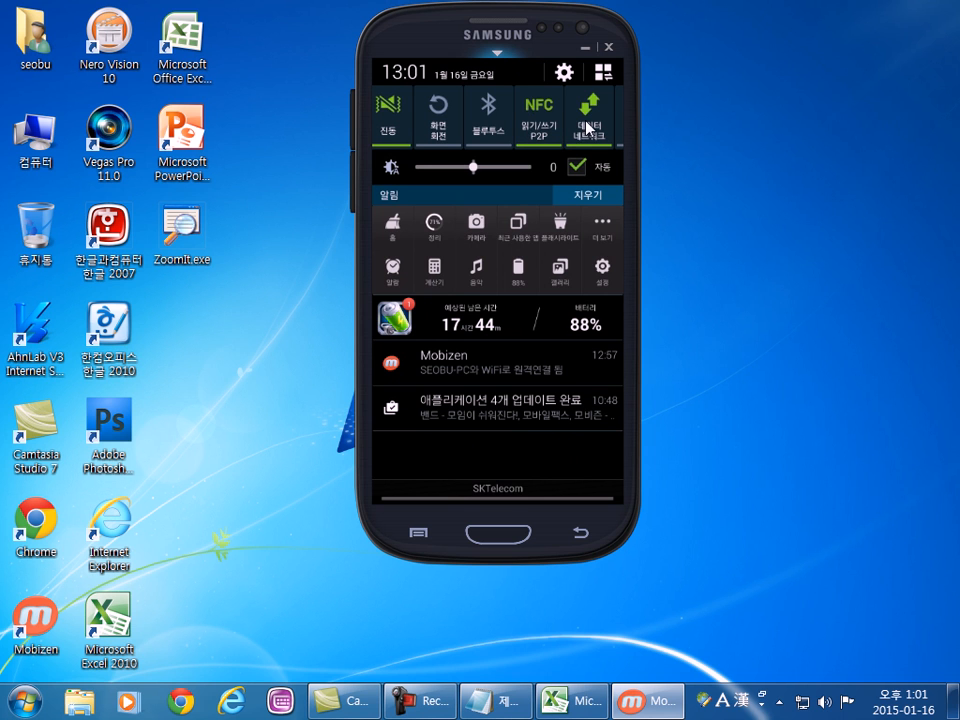
left_click_drag(595, 123, 510, 122)
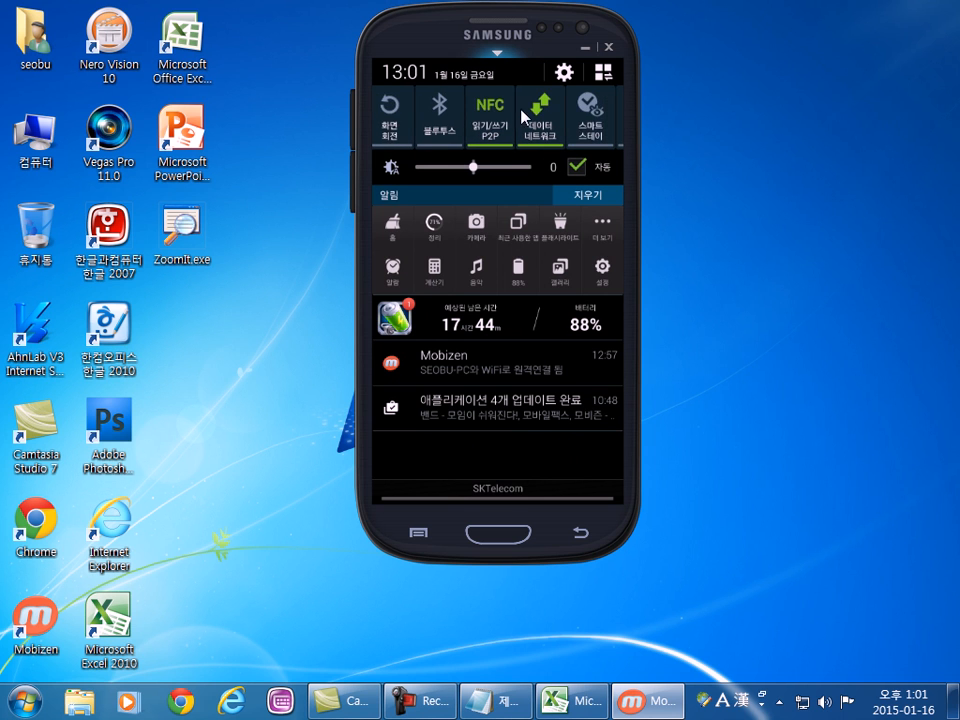
mouse_move(592, 126)
left_mouse_down()
mouse_move(514, 129)
mouse_move(538, 136)
left_mouse_up()
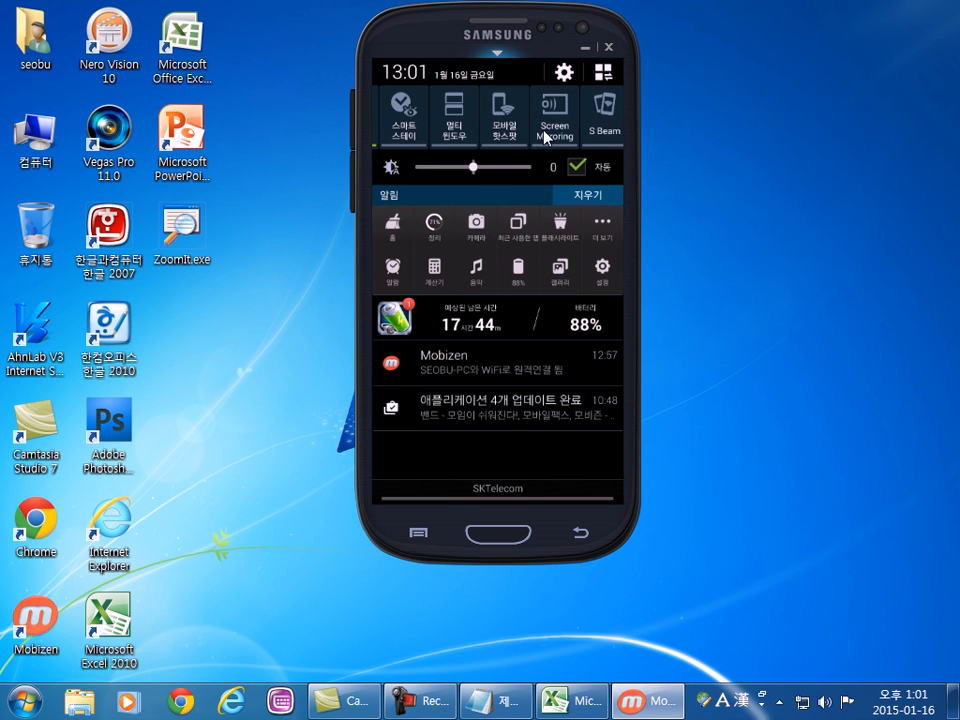
scroll(518, 124, "up", 5)
scroll(516, 123, "down", 5)
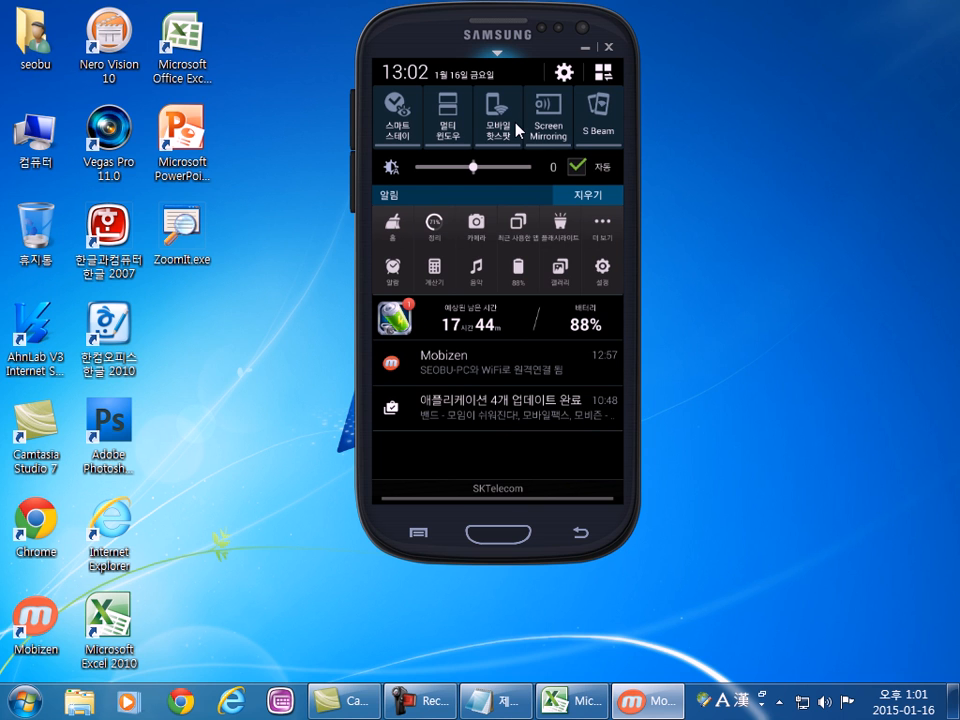
left_click(601, 73)
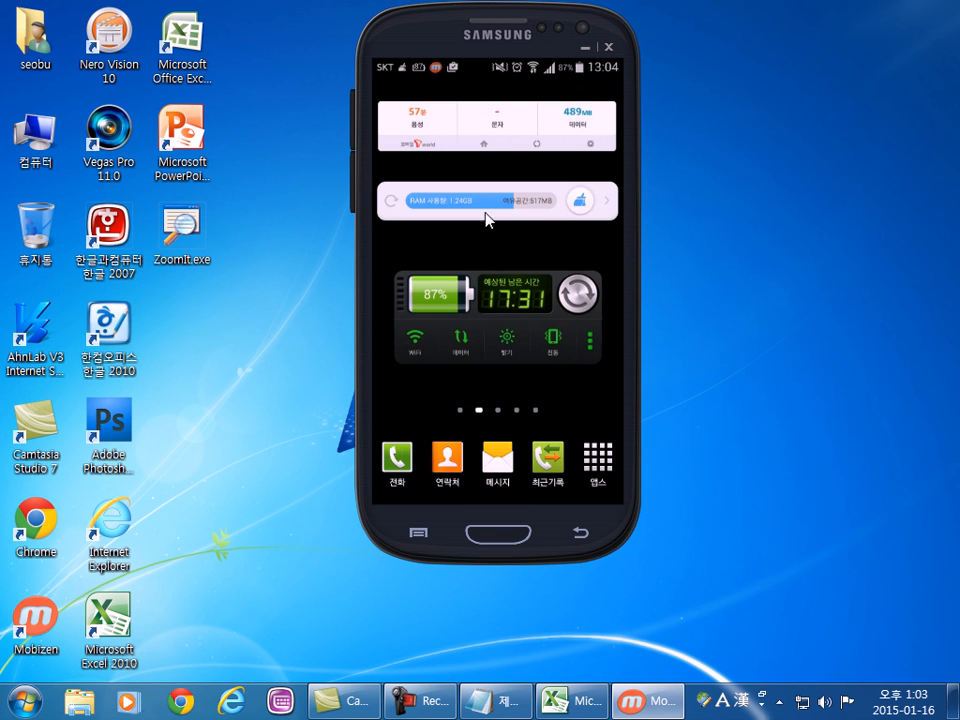
Pull down the phone's notification panel once more, and close the Mobizen window to return to the desktop.
mouse_move(481, 88)
left_click_drag(481, 88, 491, 388)
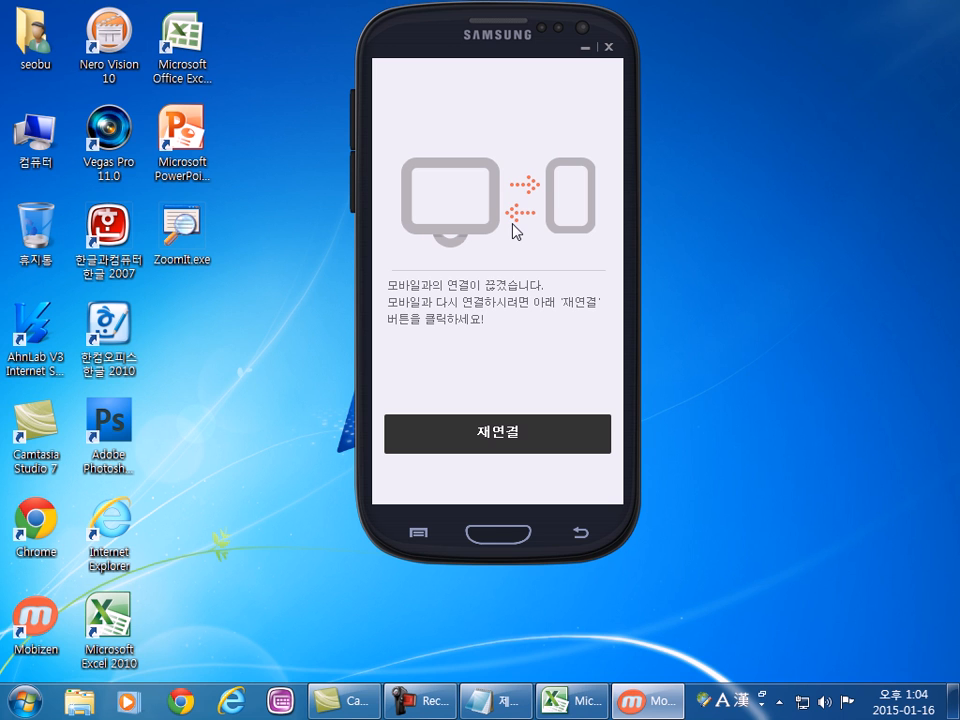
left_click(608, 46)
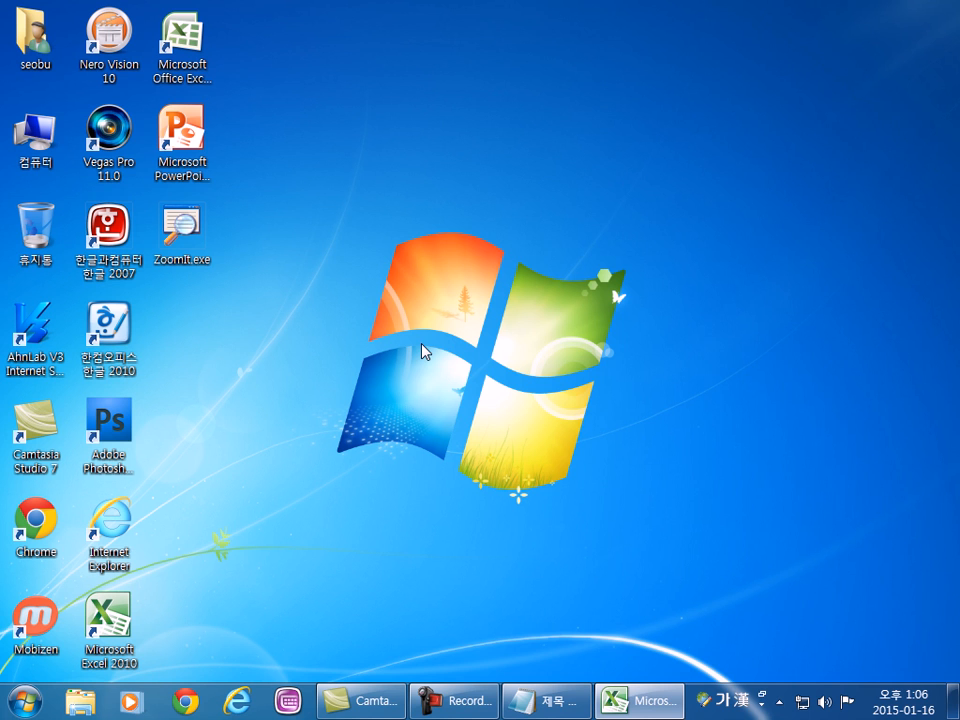
key("super+d")
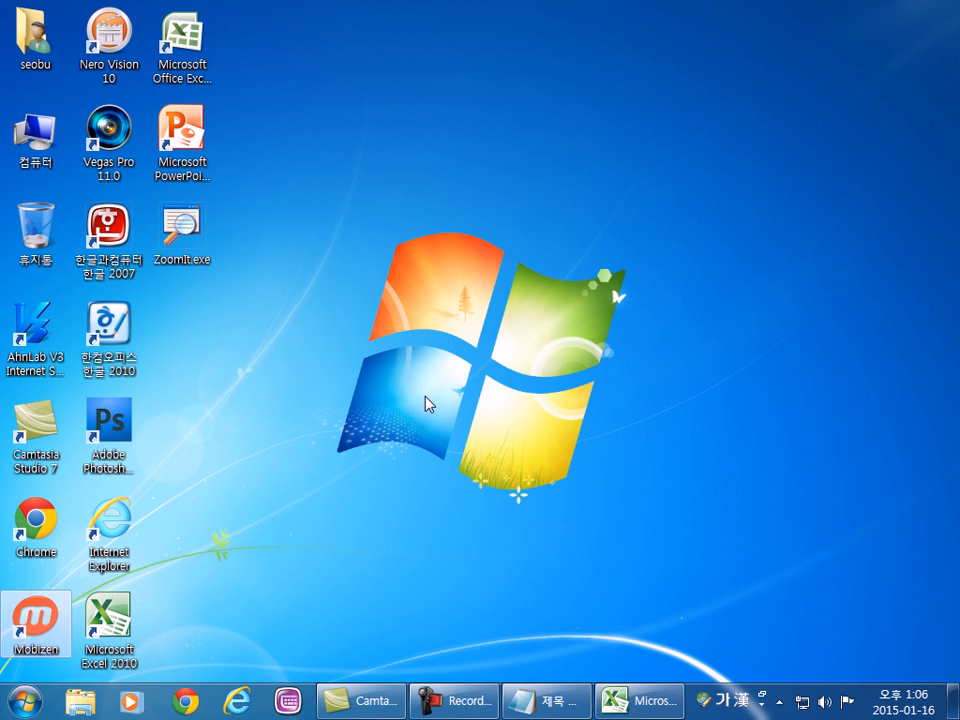